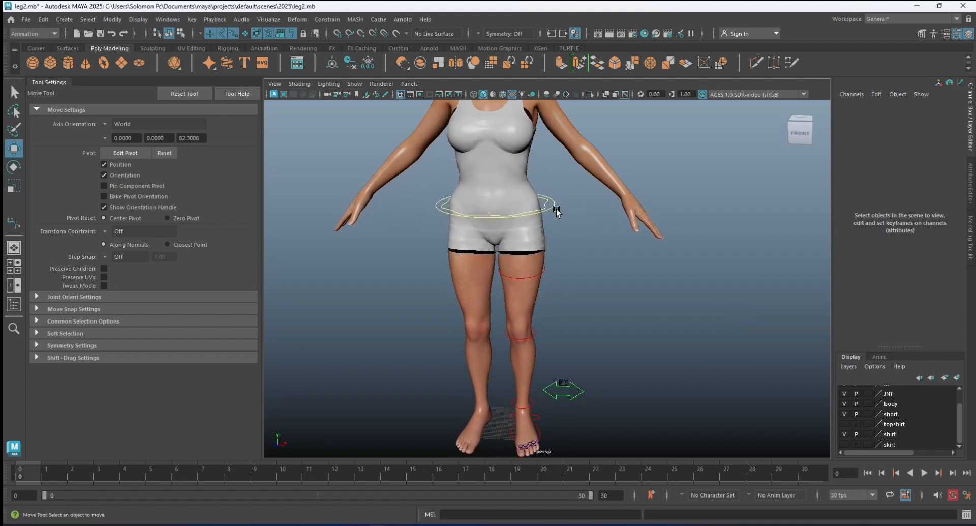
Set the Switch attribute on the leg's arrow control to 1.
{"action": "middle_click_drag", "start_coordinate": [548, 217], "coordinate": [551, 165], "text": "alt"}
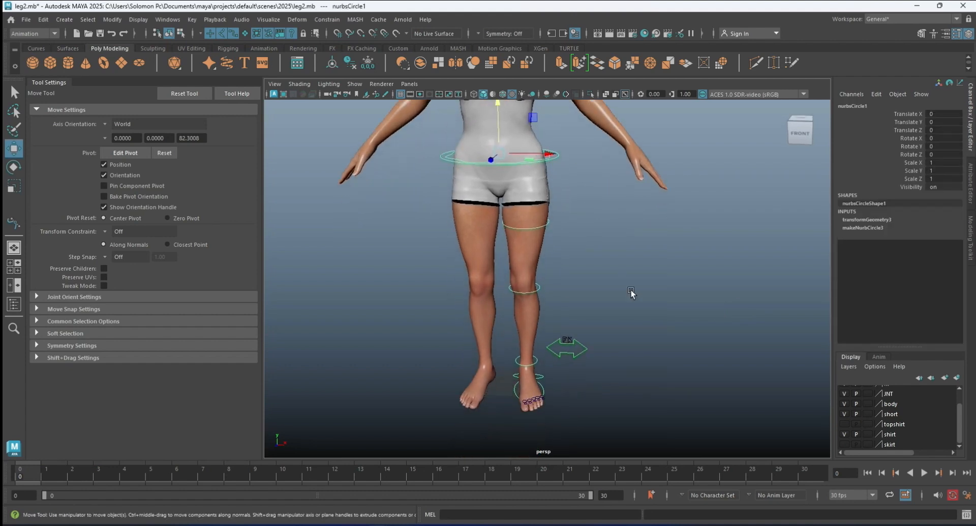
{"action": "left_click", "coordinate": [585, 349]}
{"action": "left_click", "coordinate": [913, 195]}
{"action": "middle_click_drag", "start_coordinate": [832, 232], "coordinate": [900, 230]}
Lower the waist control about 15.3 units along Y to bend the leg.
{"action": "left_click", "coordinate": [600, 211]}
{"action": "left_click", "coordinate": [558, 154]}
{"action": "left_click_drag", "start_coordinate": [500, 105], "coordinate": [501, 137]}
{"action": "left_click", "coordinate": [511, 297]}
{"action": "left_click_drag", "start_coordinate": [601, 298], "coordinate": [407, 325], "text": "alt"}
{"action": "left_click_drag", "start_coordinate": [487, 309], "coordinate": [634, 331], "text": "alt"}
Set the arrow control's Switch attribute to 0.
{"action": "left_click", "coordinate": [587, 361]}
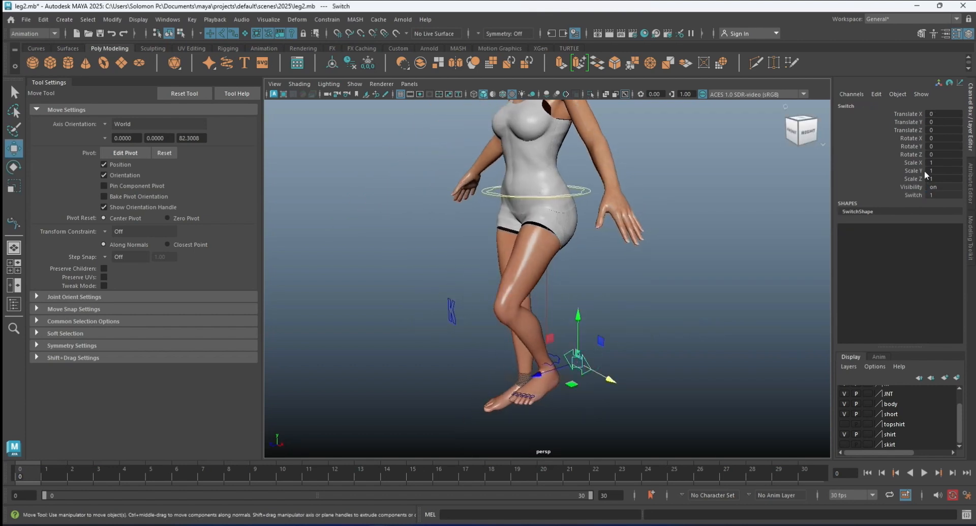
{"action": "left_click", "coordinate": [919, 195]}
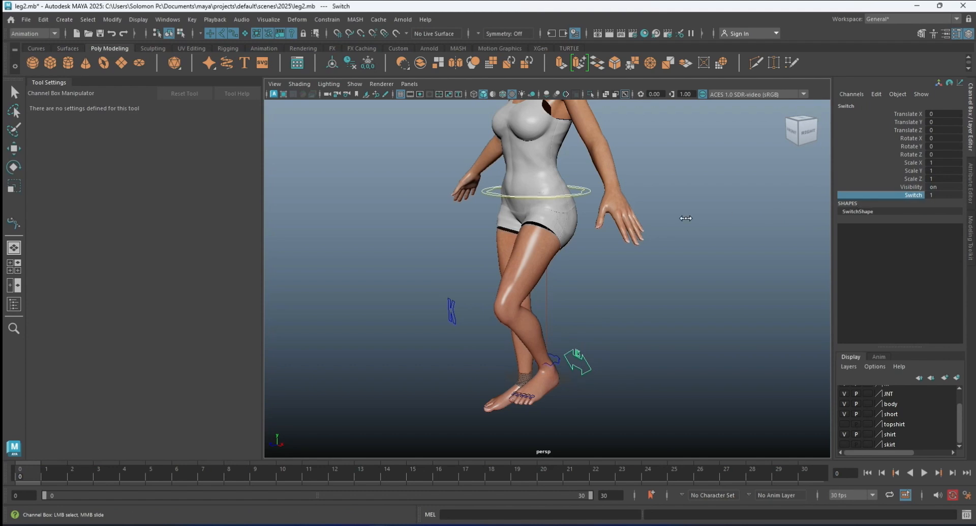
{"action": "middle_click_drag", "start_coordinate": [686, 217], "coordinate": [601, 246]}
{"action": "key", "text": "w"}
Rotate the FK leg controls from the thigh down so the leg swings backward with the knee bent.
{"action": "left_click", "coordinate": [566, 257]}
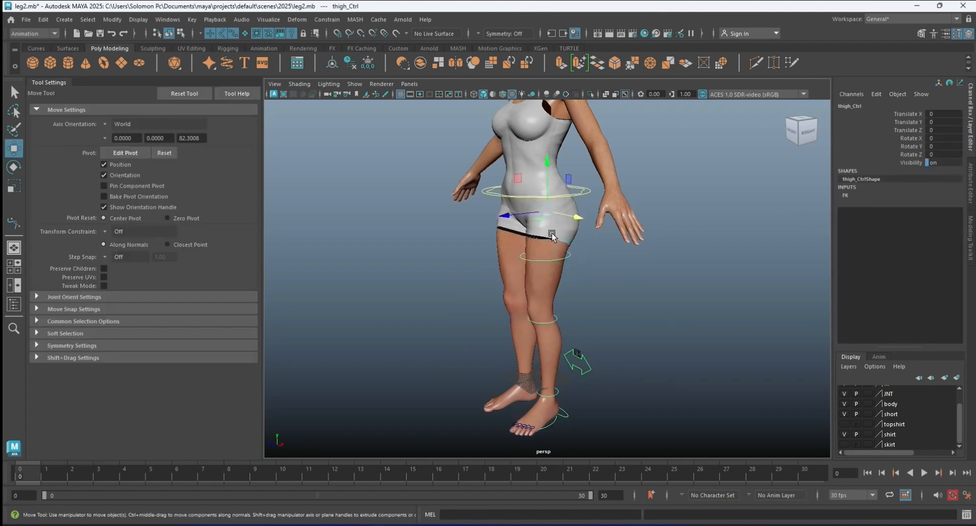
{"action": "key", "text": "e"}
{"action": "left_click_drag", "start_coordinate": [509, 223], "coordinate": [566, 298]}
{"action": "left_click", "coordinate": [617, 271]}
{"action": "left_click", "coordinate": [685, 203]}
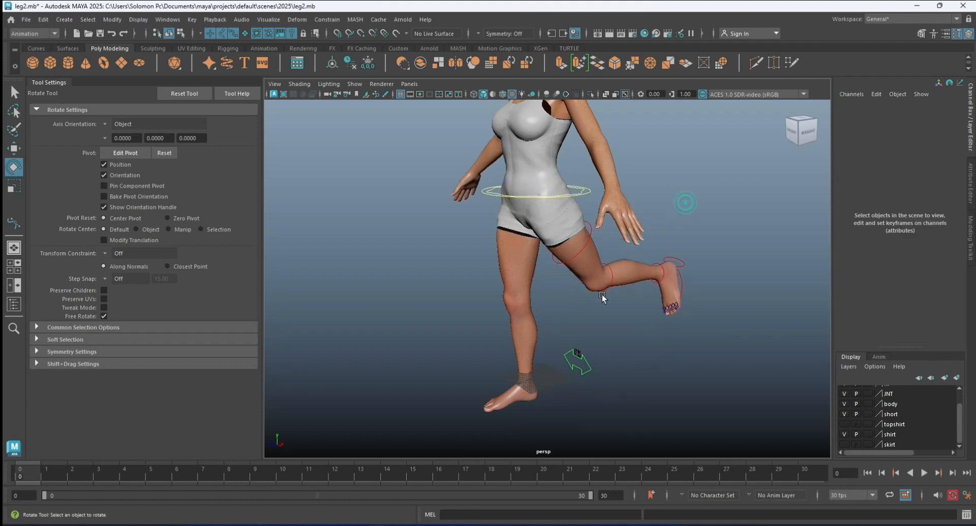
Set the arrow control's Switch attribute back to 1 and select the lowered waist control.
{"action": "left_click", "coordinate": [587, 360]}
{"action": "left_click", "coordinate": [913, 194]}
{"action": "middle_click_drag", "start_coordinate": [751, 250], "coordinate": [758, 252]}
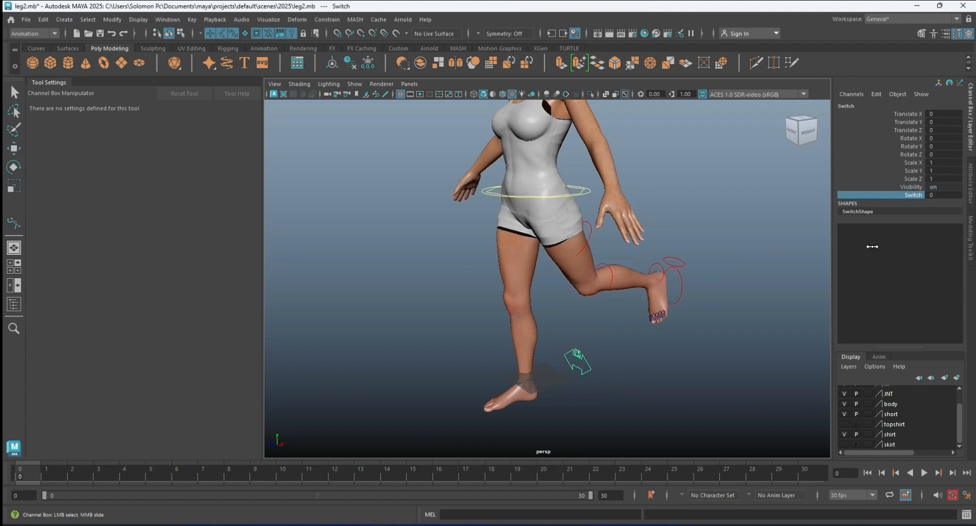
{"action": "left_click", "coordinate": [742, 304]}
{"action": "key", "text": "e"}
{"action": "left_click", "coordinate": [590, 192]}
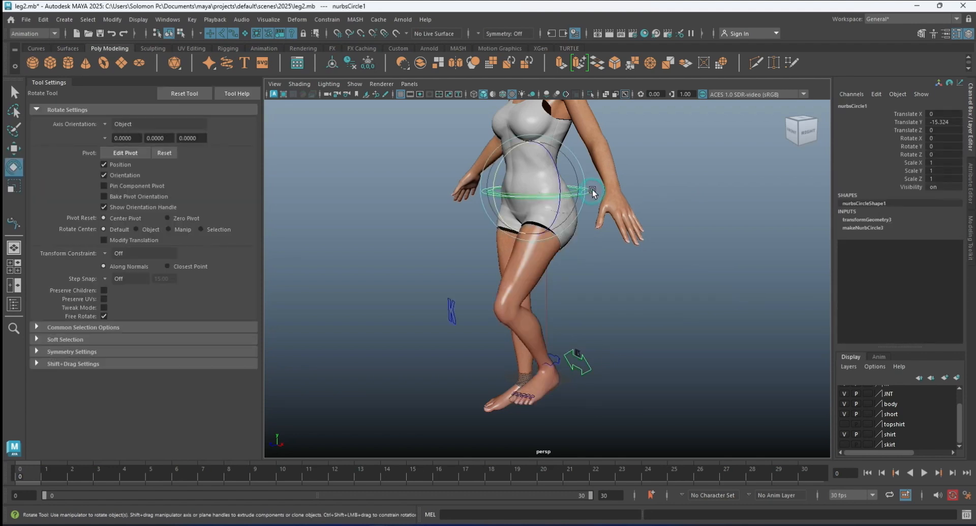
{"action": "left_click", "coordinate": [954, 120]}
{"action": "left_click", "coordinate": [13, 147]}
{"action": "left_click_drag", "start_coordinate": [533, 138], "coordinate": [534, 101]}
{"action": "key", "text": "ctrl+z"}
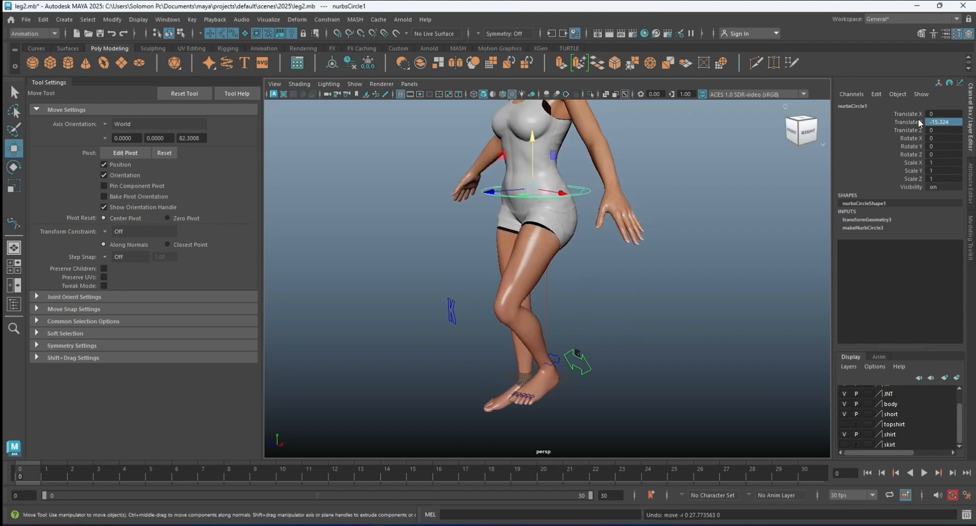
Reset the waist control's Translate Y to 0 and deselect it.
{"action": "double_click", "coordinate": [955, 122]}
{"action": "type", "text": "0"}
{"action": "key", "text": "Return"}
{"action": "left_click", "coordinate": [760, 262]}
Try rotating the second waist circle control with the Rotate tool.
{"action": "left_click_drag", "start_coordinate": [625, 259], "coordinate": [578, 208], "text": "alt"}
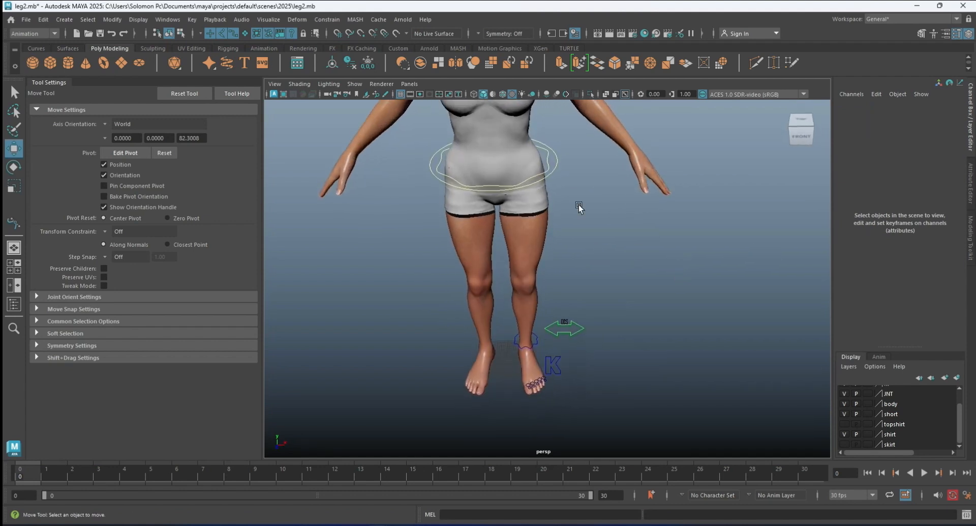
{"action": "left_click", "coordinate": [547, 168]}
{"action": "key", "text": "e"}
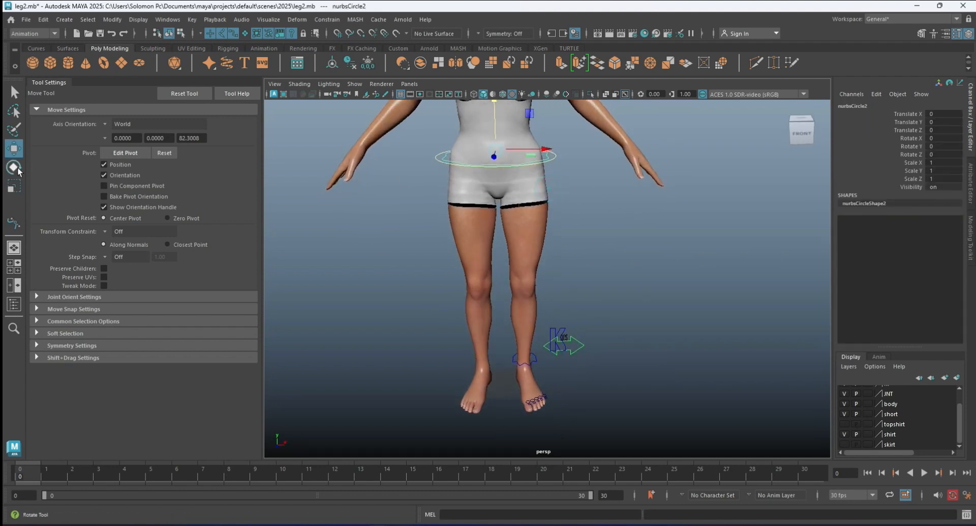
{"action": "mouse_move", "coordinate": [531, 123]}
{"action": "left_mouse_down"}
{"action": "mouse_move", "coordinate": [547, 133]}
{"action": "mouse_move", "coordinate": [532, 122]}
{"action": "mouse_move", "coordinate": [539, 129]}
{"action": "left_mouse_up"}
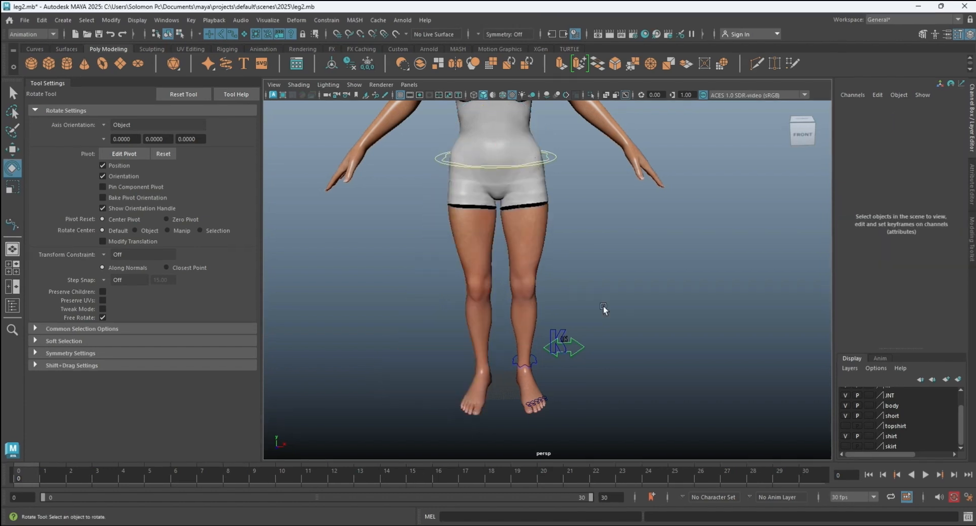
Return the arrow control's Switch attribute to 0 to work with the FK leg controls.
{"action": "left_click_drag", "start_coordinate": [603, 308], "coordinate": [539, 308], "text": "alt"}
{"action": "left_click", "coordinate": [583, 360]}
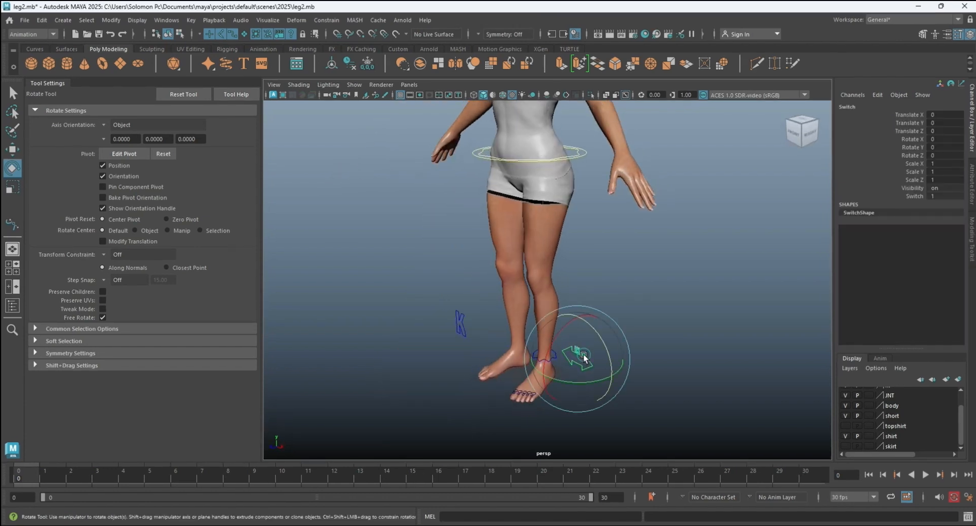
{"action": "left_click", "coordinate": [915, 196]}
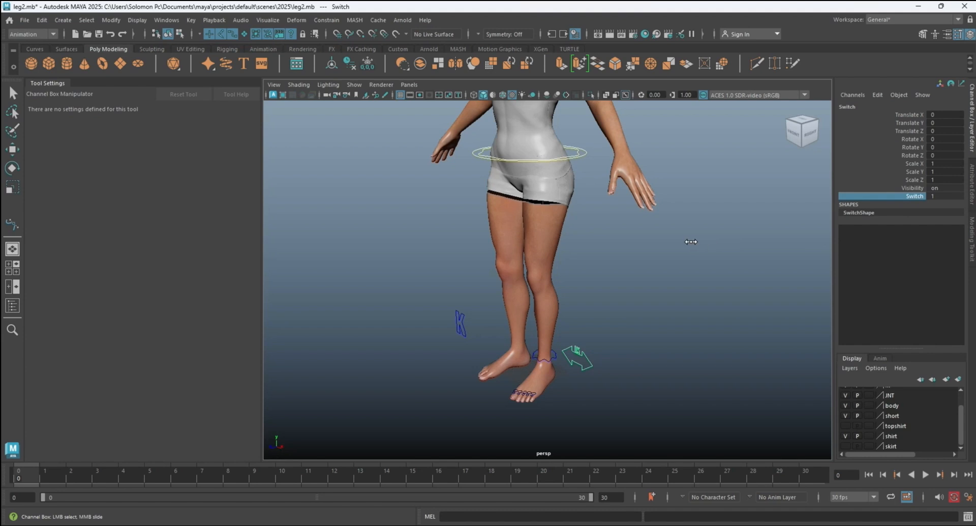
{"action": "middle_click_drag", "start_coordinate": [691, 242], "coordinate": [455, 244]}
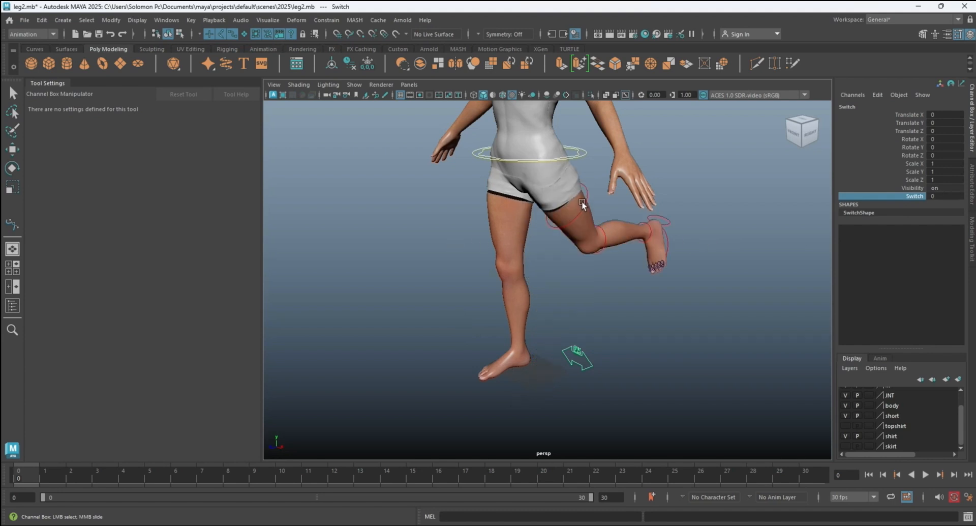
Select all the FK leg controls and reset their translate and rotate values to 0.
{"action": "left_click_drag", "start_coordinate": [569, 200], "coordinate": [707, 278]}
{"action": "key", "text": "e"}
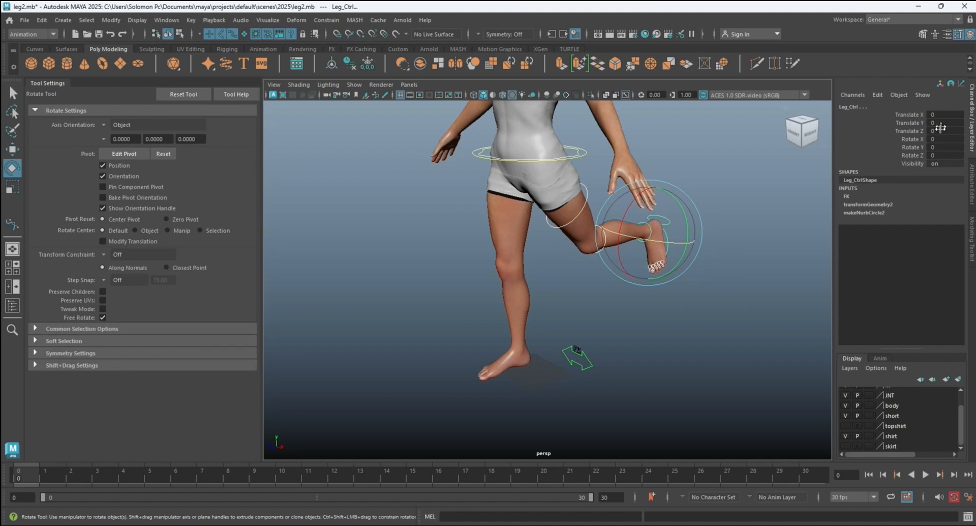
{"action": "left_click_drag", "start_coordinate": [941, 115], "coordinate": [942, 153]}
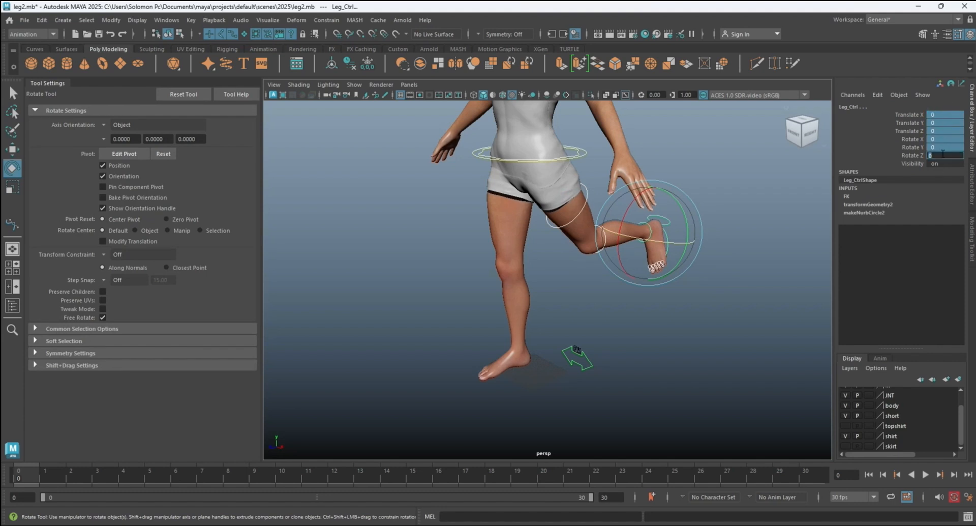
{"action": "type", "text": "0"}
{"action": "key", "text": "Return"}
{"action": "left_click", "coordinate": [704, 212]}
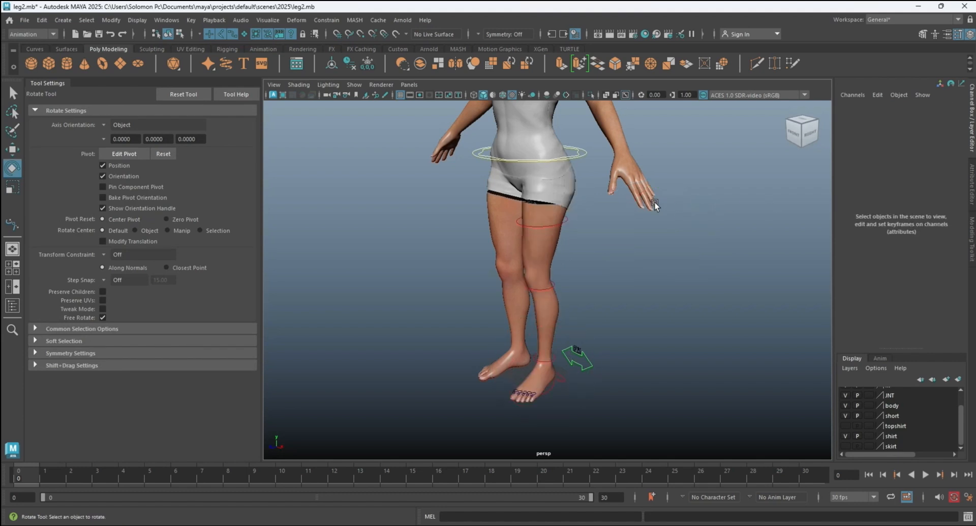
{"action": "left_click_drag", "start_coordinate": [600, 217], "coordinate": [602, 183], "text": "alt"}
{"action": "middle_click_drag", "start_coordinate": [601, 183], "coordinate": [616, 306], "text": "alt"}
{"action": "left_click_drag", "start_coordinate": [591, 252], "coordinate": [617, 207], "text": "alt"}
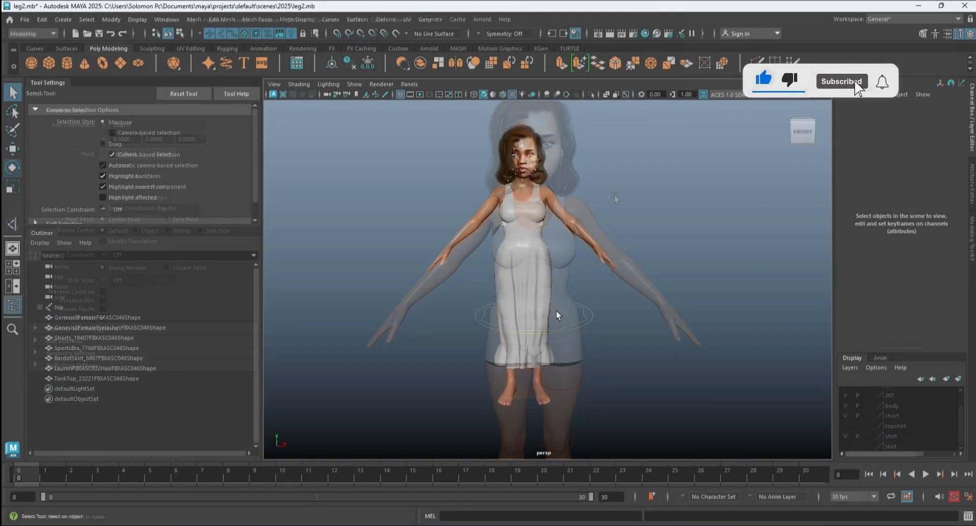
Create a display layer from the character's long skirt.
{"action": "scroll", "coordinate": [555, 200], "scroll_direction": "up", "scroll_amount": 5}
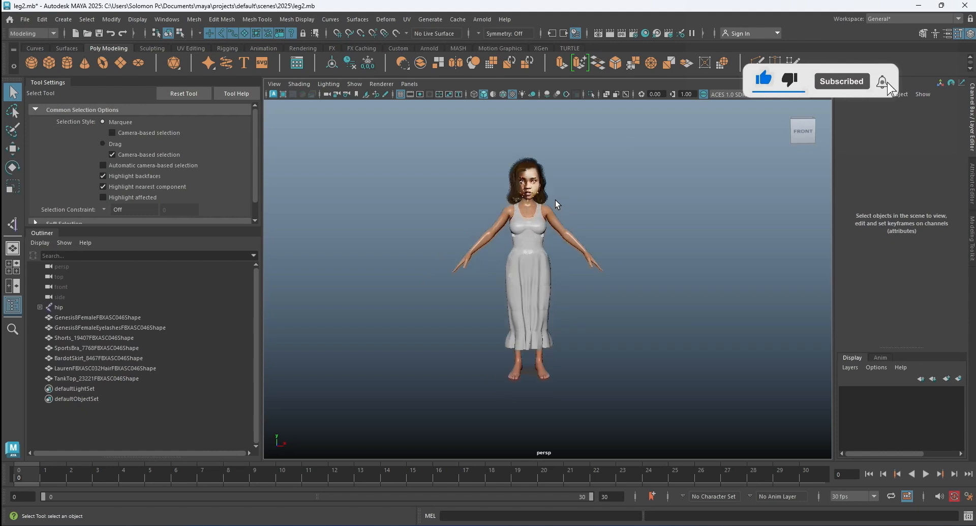
{"action": "scroll", "coordinate": [557, 194], "scroll_direction": "down", "scroll_amount": 2}
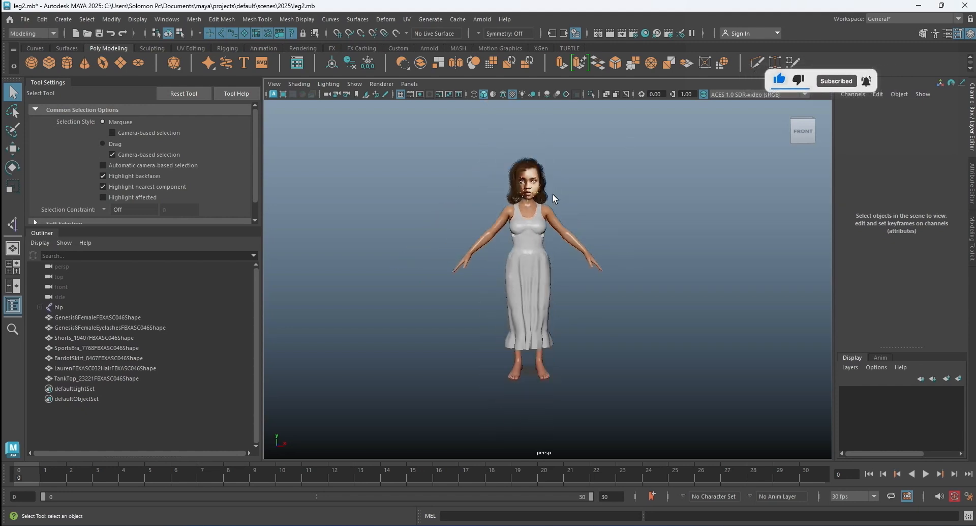
{"action": "scroll", "coordinate": [547, 258], "scroll_direction": "down", "scroll_amount": 3}
{"action": "scroll", "coordinate": [545, 244], "scroll_direction": "up", "scroll_amount": 2}
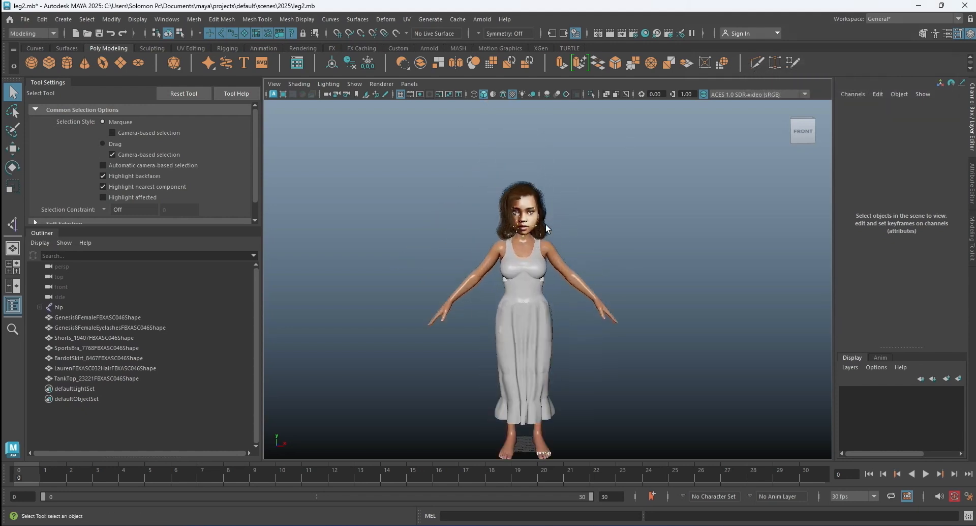
{"action": "left_click", "coordinate": [528, 342]}
{"action": "left_click", "coordinate": [850, 367]}
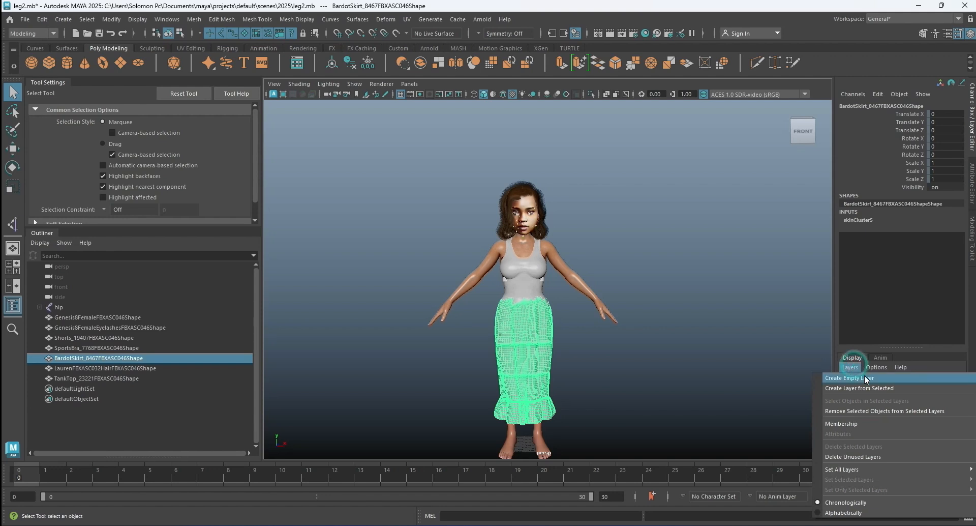
{"action": "left_click", "coordinate": [867, 386]}
Rename the skirt's new display layer as skirt and hide it.
{"action": "double_click", "coordinate": [894, 393]}
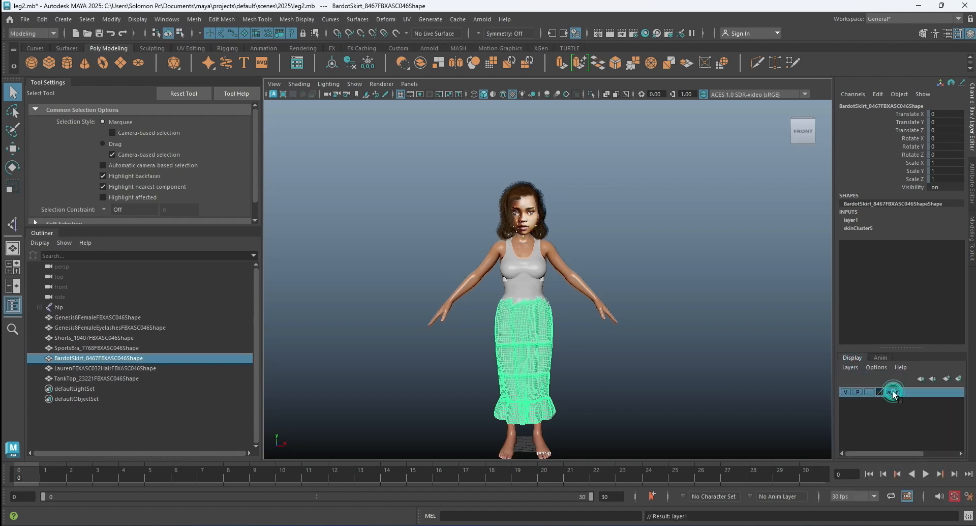
{"action": "double_click", "coordinate": [399, 199]}
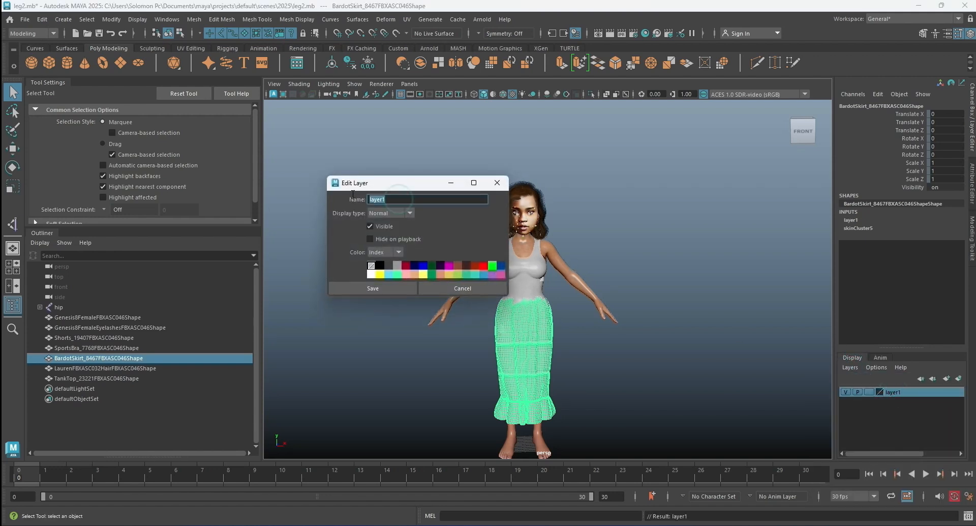
{"action": "type", "text": "skirt"}
{"action": "left_click", "coordinate": [376, 288]}
{"action": "left_click", "coordinate": [624, 290]}
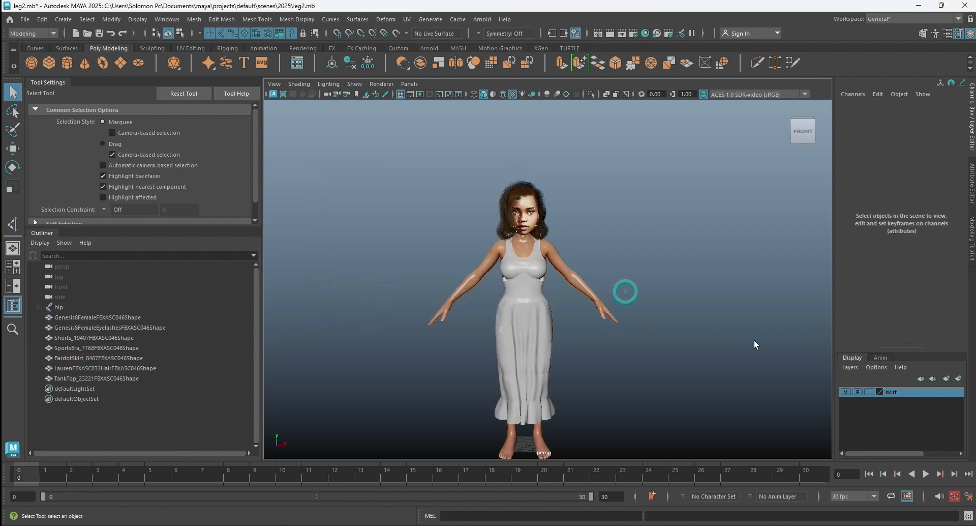
{"action": "left_click", "coordinate": [845, 392]}
{"action": "left_click", "coordinate": [741, 305]}
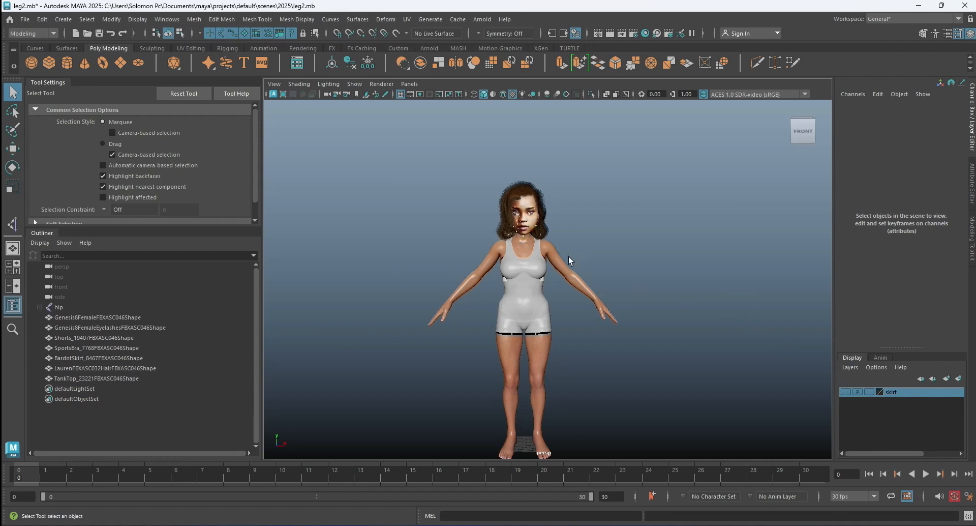
Create a display layer from the tank top and test the layer by turning its visibility off and on.
{"action": "scroll", "coordinate": [542, 268], "scroll_direction": "up", "scroll_amount": 1}
{"action": "left_click", "coordinate": [542, 265]}
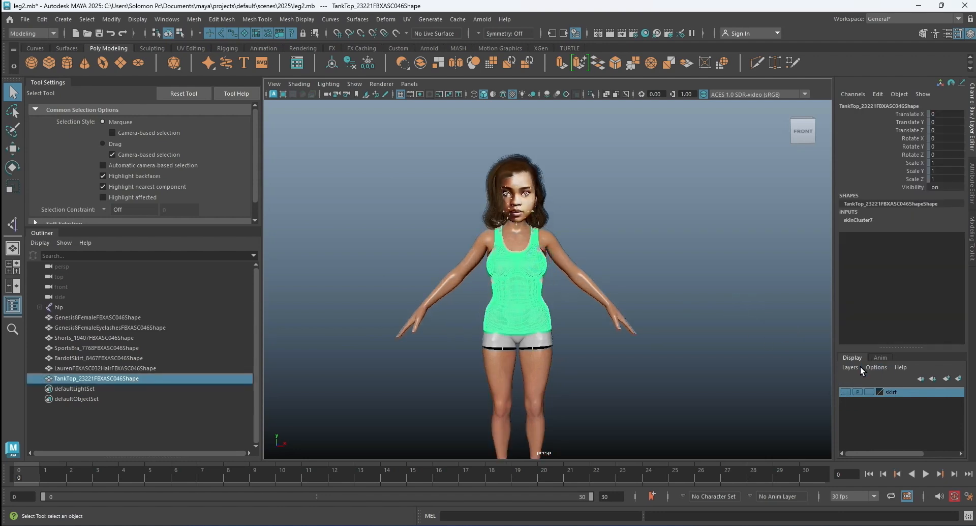
{"action": "left_click", "coordinate": [853, 367]}
{"action": "left_click", "coordinate": [866, 387]}
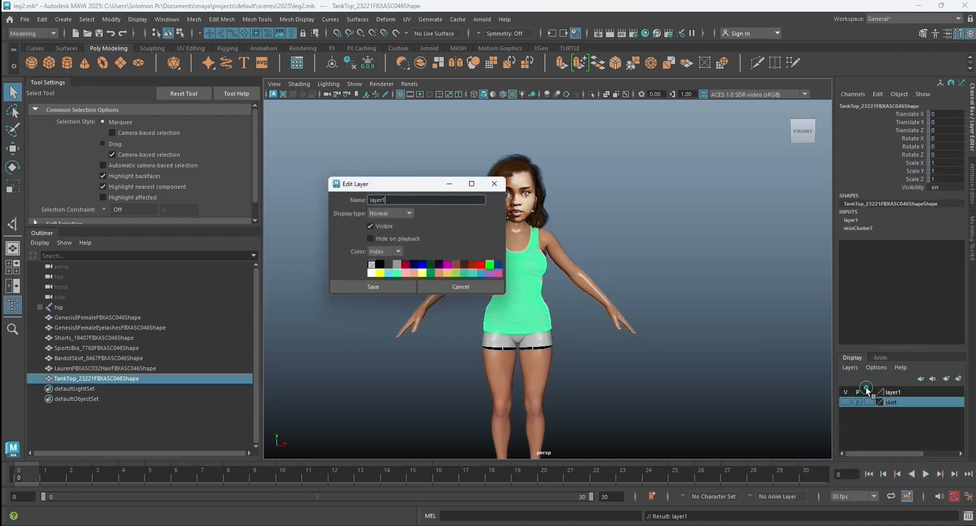
{"action": "left_click", "coordinate": [497, 183]}
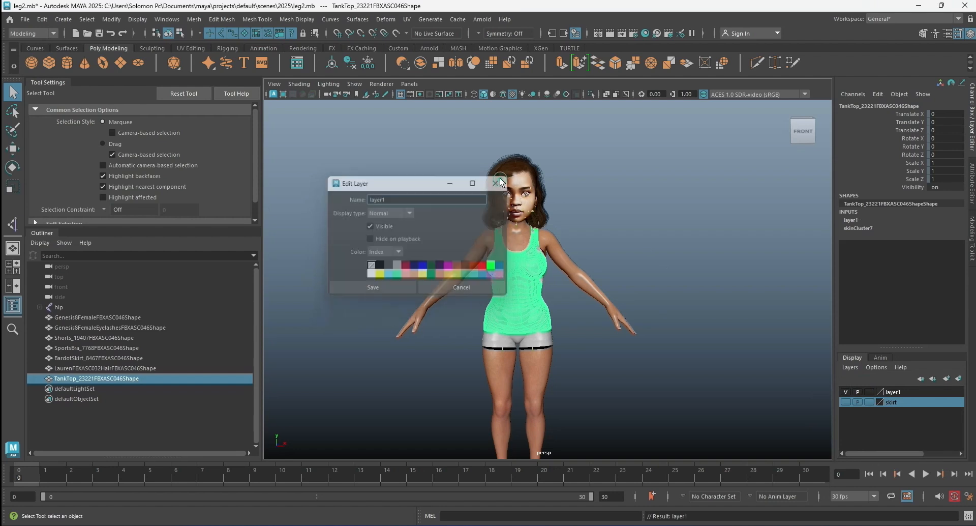
{"action": "left_click", "coordinate": [845, 391]}
{"action": "left_click", "coordinate": [844, 391]}
Rename the tank top's display layer as shirt and hide it.
{"action": "double_click", "coordinate": [898, 391]}
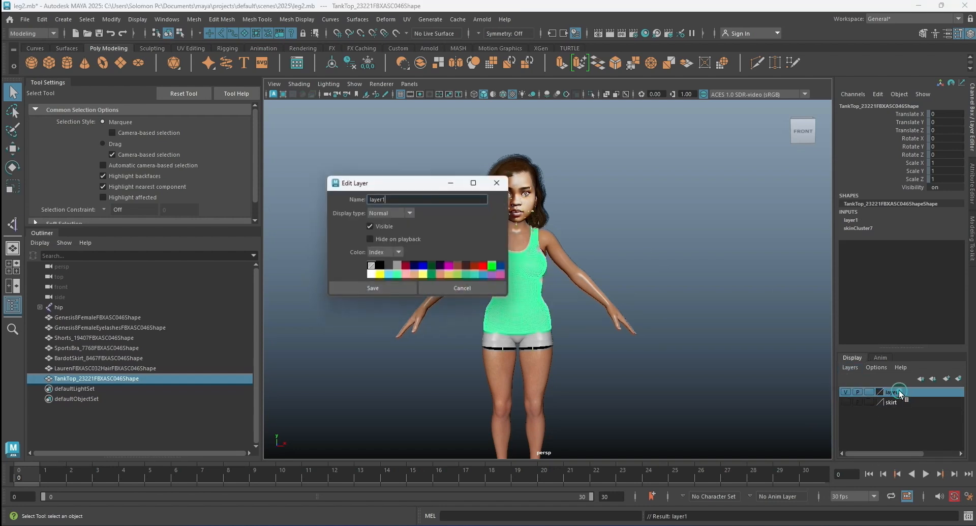
{"action": "left_click_drag", "start_coordinate": [390, 201], "coordinate": [343, 199]}
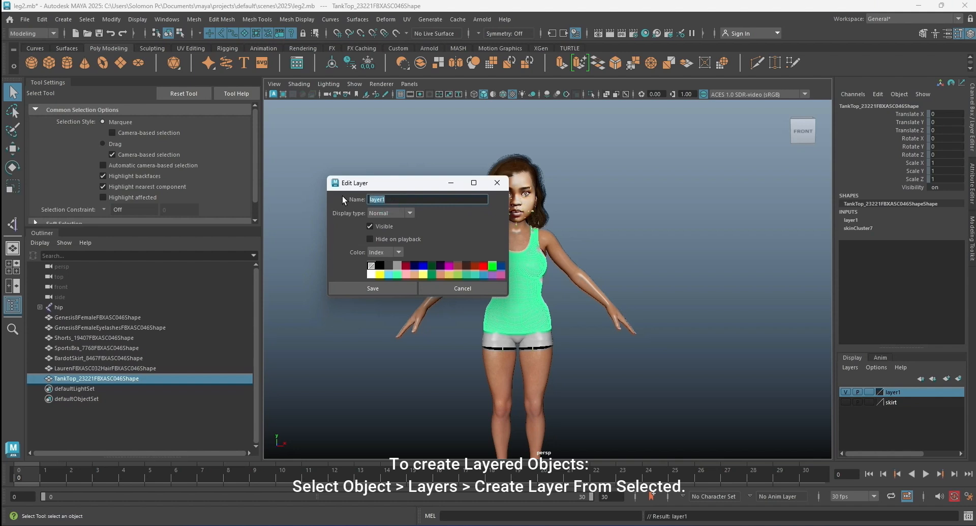
{"action": "type", "text": "shirt"}
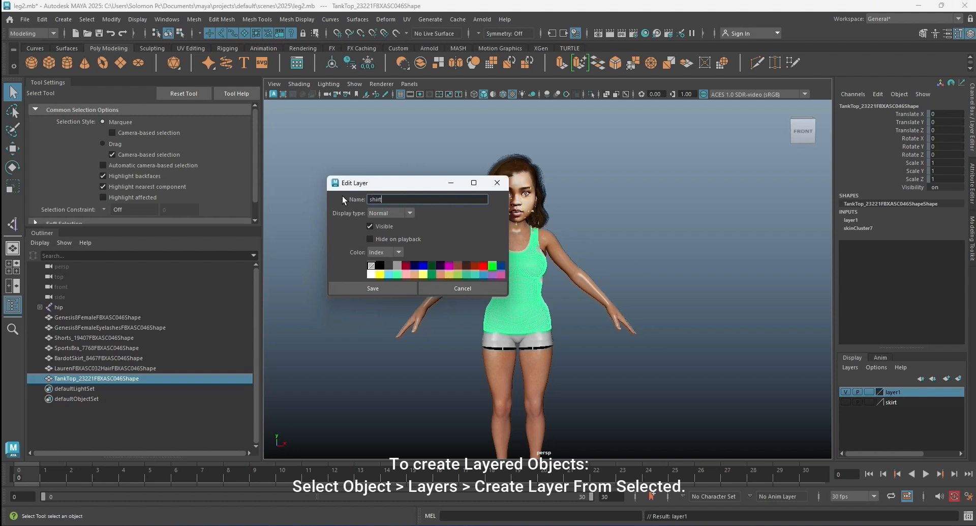
{"action": "left_click", "coordinate": [388, 290]}
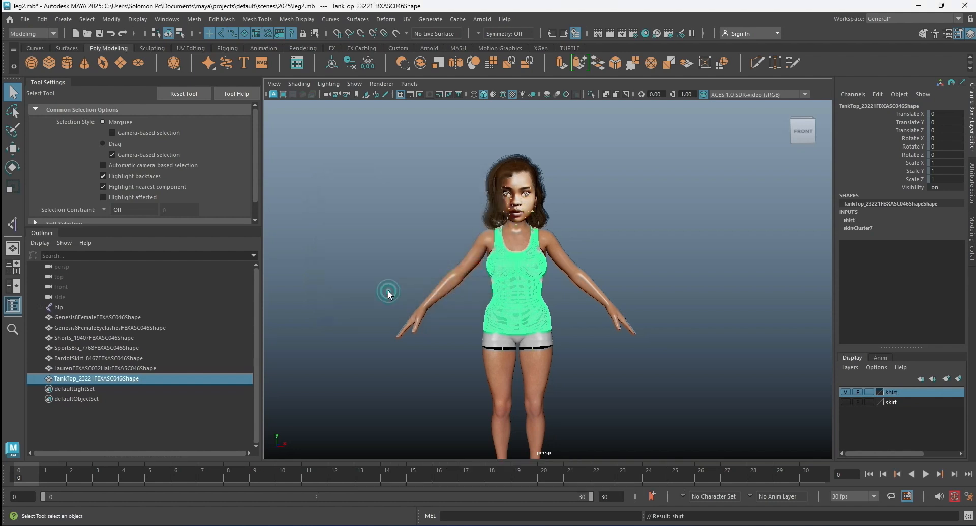
{"action": "left_click", "coordinate": [848, 391]}
Create a display layer from the character's sports bra.
{"action": "left_click", "coordinate": [527, 257]}
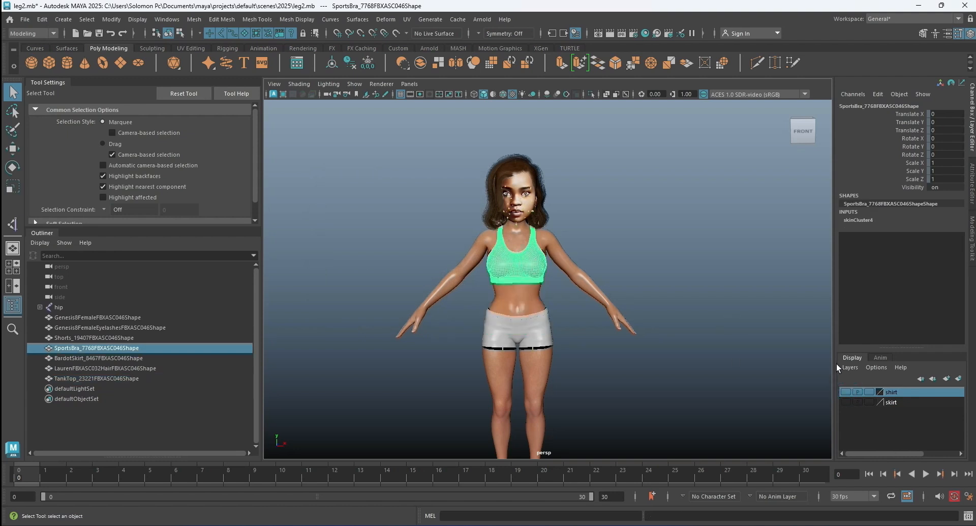
{"action": "left_click", "coordinate": [849, 369]}
{"action": "left_click", "coordinate": [867, 387]}
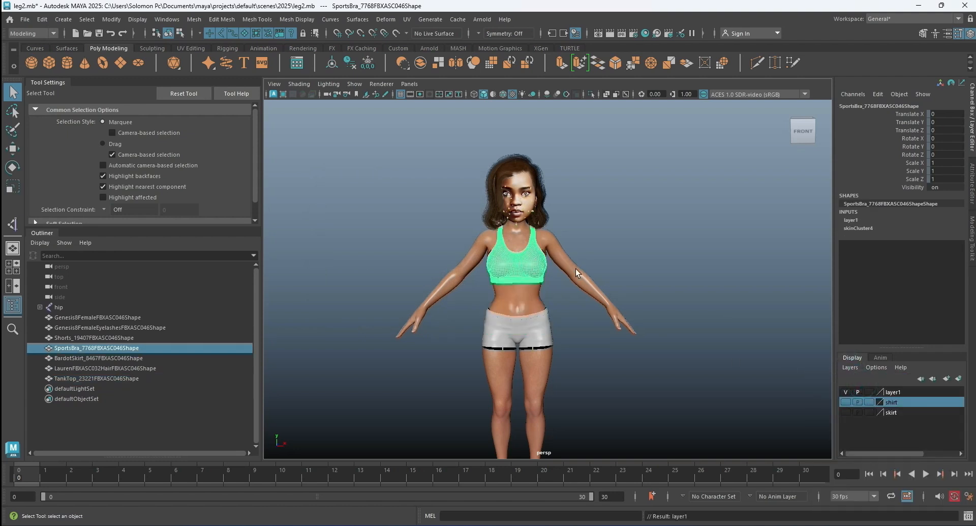
Rename the sports bra's new display layer as topshirt and hide it.
{"action": "double_click", "coordinate": [888, 393]}
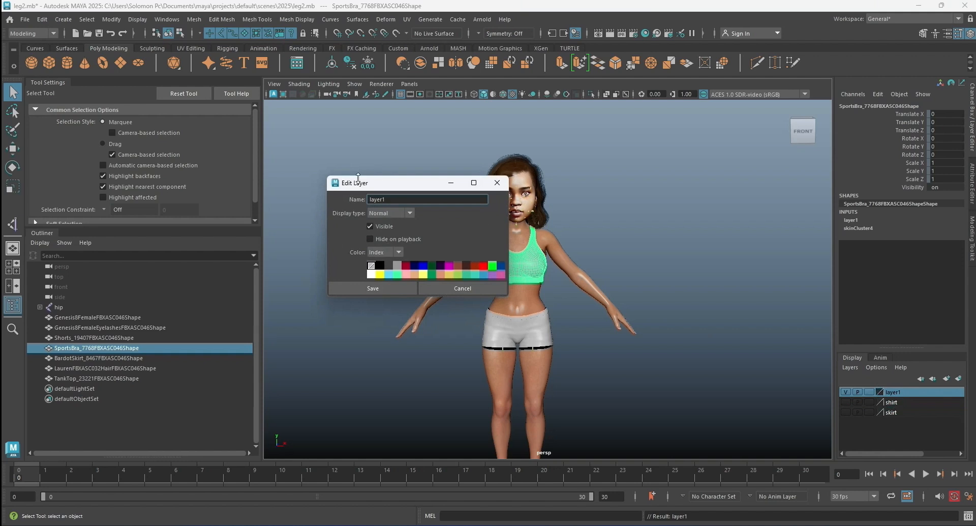
{"action": "double_click", "coordinate": [389, 199]}
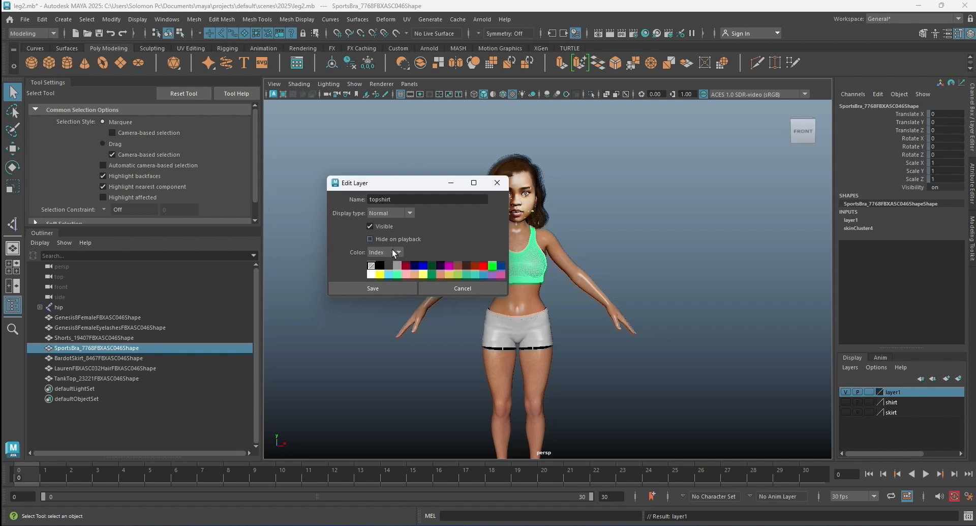
{"action": "left_click", "coordinate": [395, 289]}
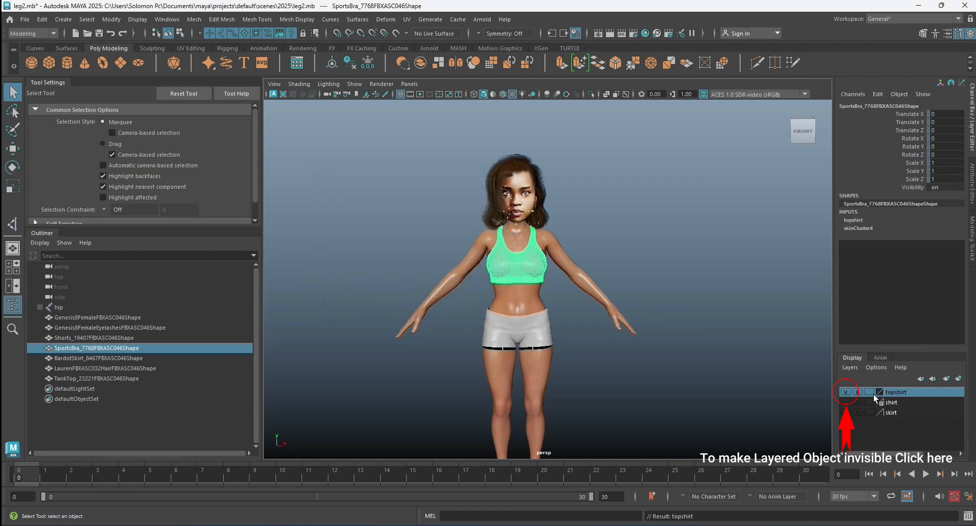
{"action": "left_click", "coordinate": [847, 392]}
{"action": "left_click", "coordinate": [710, 293]}
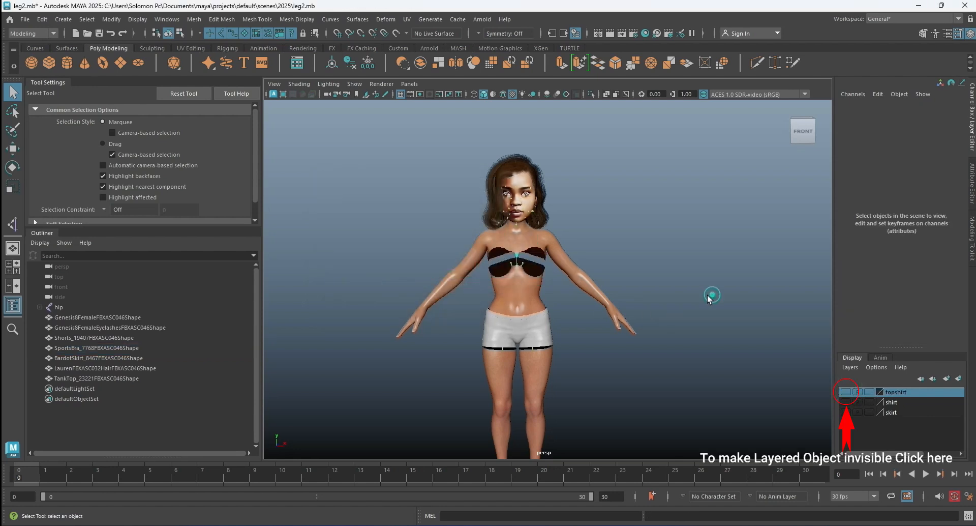
Create a display layer from the character's shorts.
{"action": "left_click", "coordinate": [541, 324]}
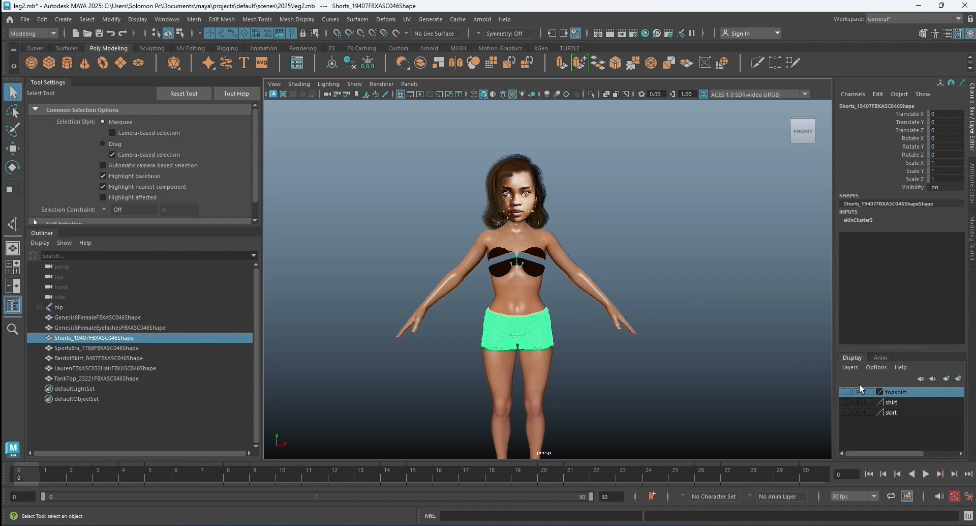
{"action": "left_click", "coordinate": [853, 368]}
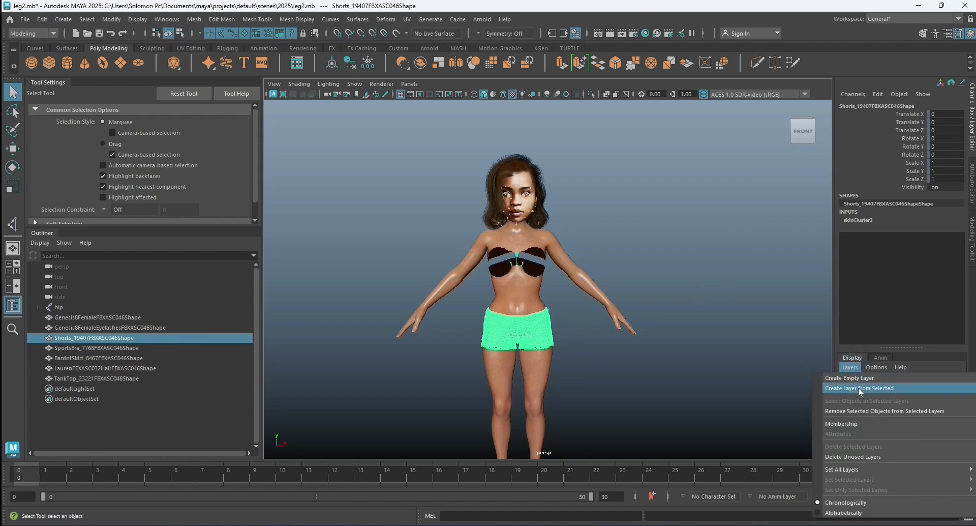
{"action": "left_click", "coordinate": [858, 386]}
Rename the shorts' new display layer as short and hide it.
{"action": "double_click", "coordinate": [896, 392]}
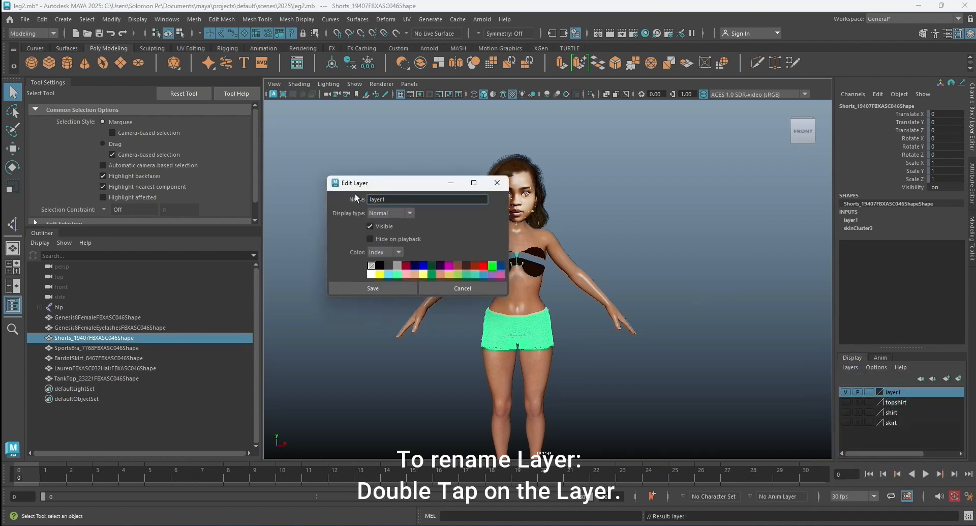
{"action": "double_click", "coordinate": [394, 200]}
{"action": "type", "text": "short"}
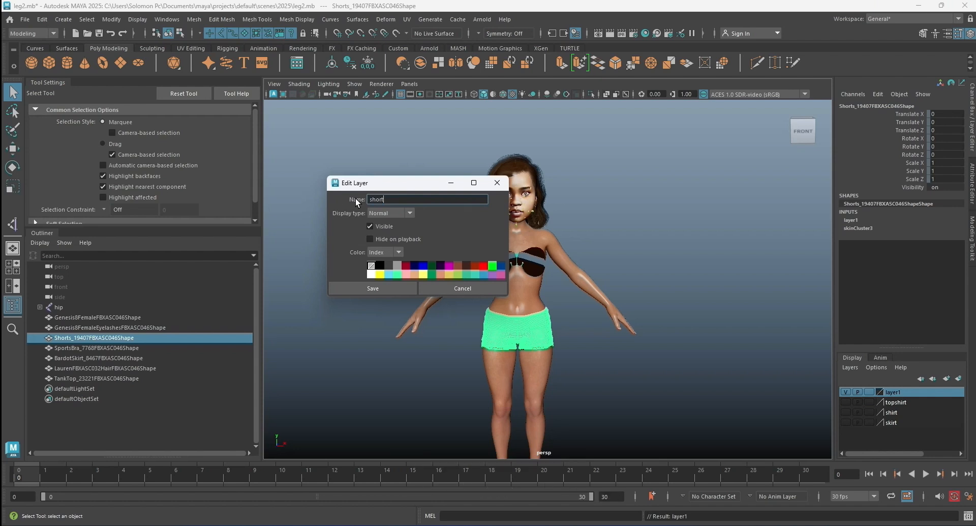
{"action": "left_click", "coordinate": [389, 287]}
{"action": "left_click", "coordinate": [593, 250]}
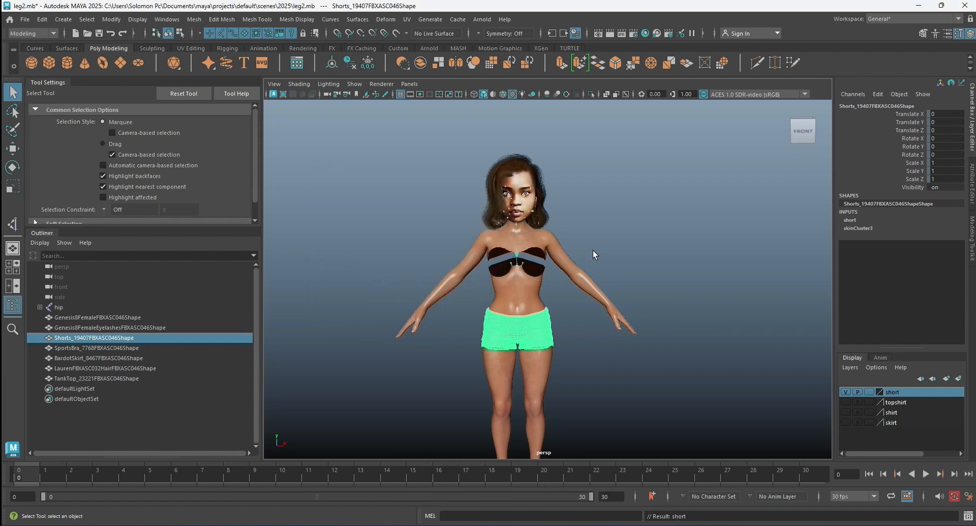
{"action": "left_click", "coordinate": [846, 391]}
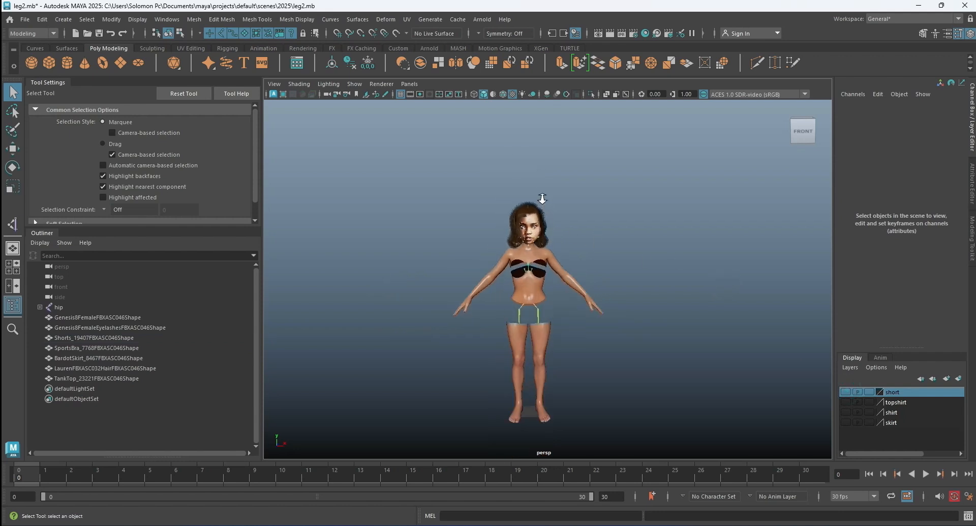
Turn on X-Ray Joints shading so the skeleton shows through the body mesh.
{"action": "scroll", "coordinate": [542, 196], "scroll_direction": "up", "scroll_amount": 5}
{"action": "scroll", "coordinate": [490, 218], "scroll_direction": "down", "scroll_amount": 4}
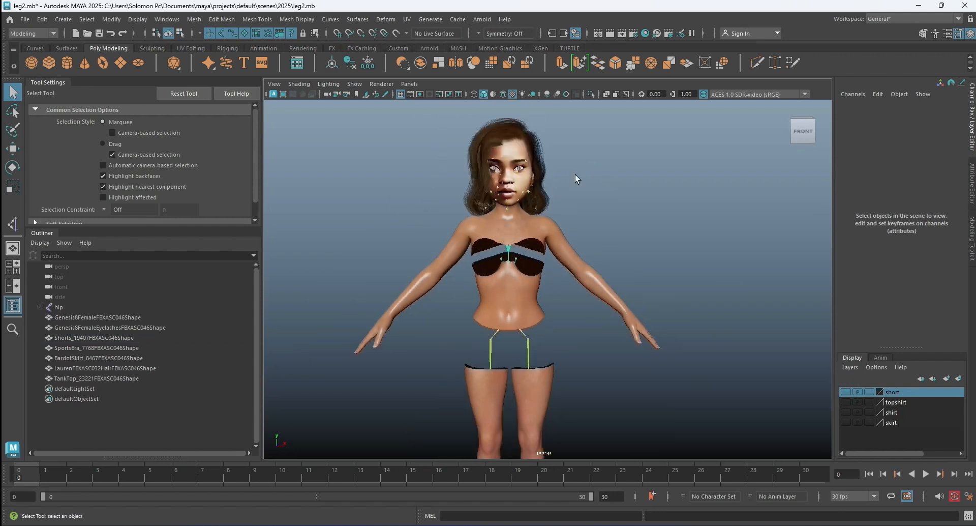
{"action": "mouse_move", "coordinate": [612, 218]}
{"action": "left_mouse_down", "text": "alt"}
{"action": "mouse_move", "coordinate": [434, 220]}
{"action": "mouse_move", "coordinate": [442, 275]}
{"action": "mouse_move", "coordinate": [614, 218]}
{"action": "left_mouse_up", "text": "alt"}
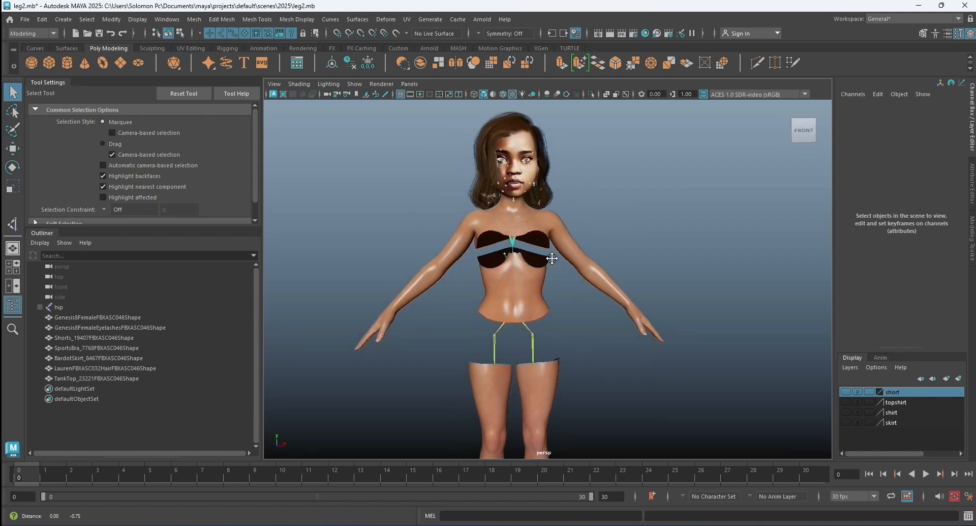
{"action": "middle_click_drag", "start_coordinate": [551, 257], "coordinate": [551, 197], "text": "alt"}
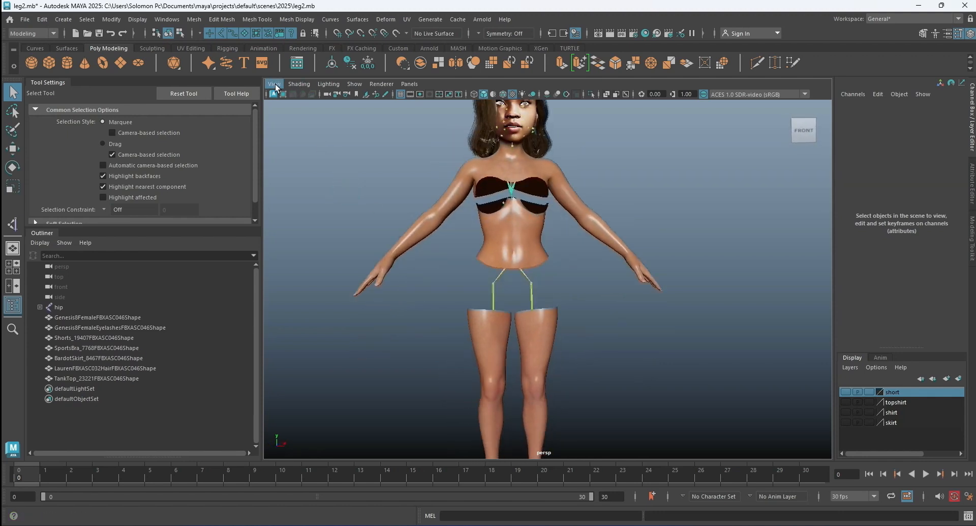
{"action": "left_click", "coordinate": [299, 84]}
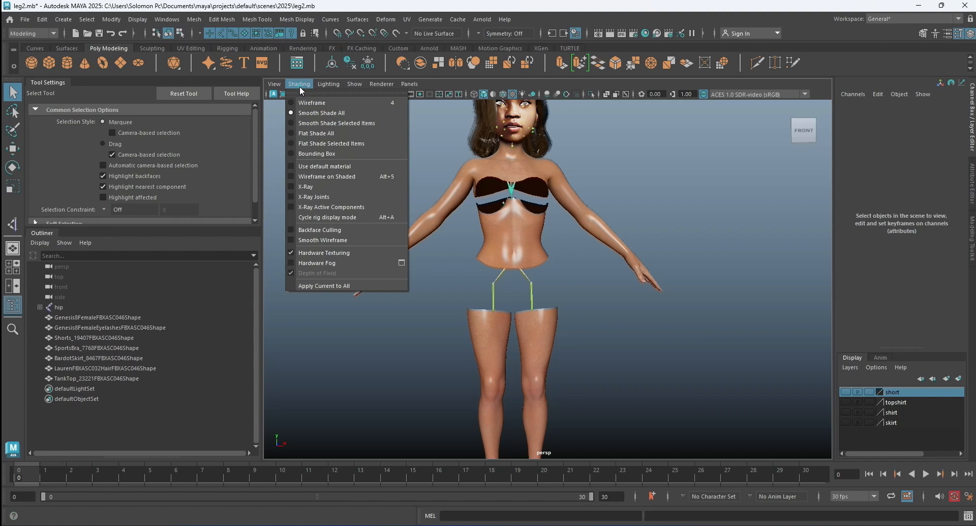
{"action": "left_click", "coordinate": [322, 198]}
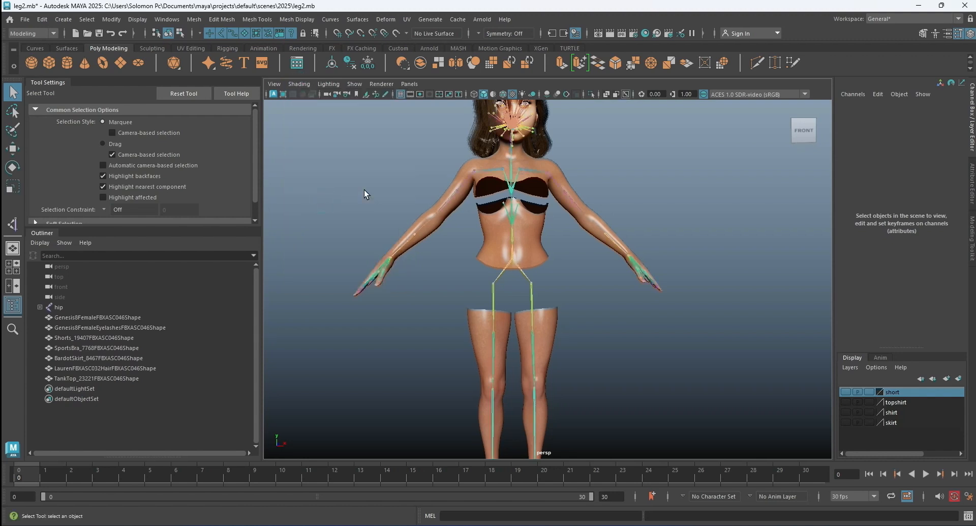
Test the skinning by rotating the left shoulder joint lShldrBend about its Z axis, undoing each rotation.
{"action": "middle_click_drag", "start_coordinate": [579, 202], "coordinate": [554, 239], "text": "alt"}
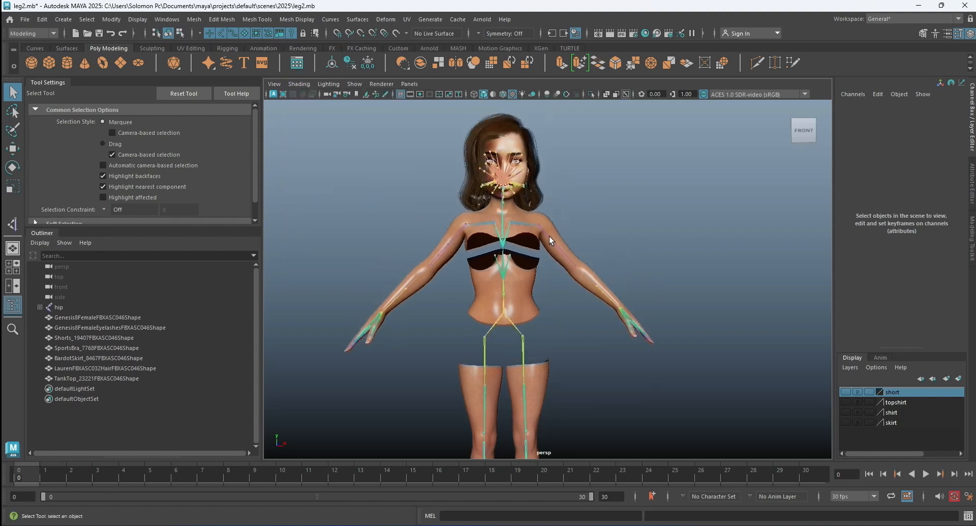
{"action": "left_click", "coordinate": [549, 236]}
{"action": "scroll", "coordinate": [562, 227], "scroll_direction": "up", "scroll_amount": 3}
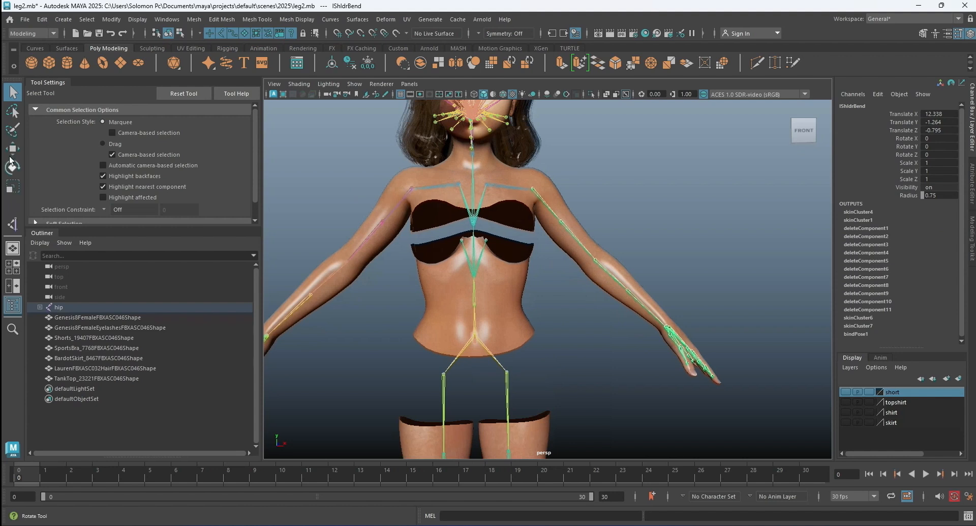
{"action": "left_click", "coordinate": [13, 165]}
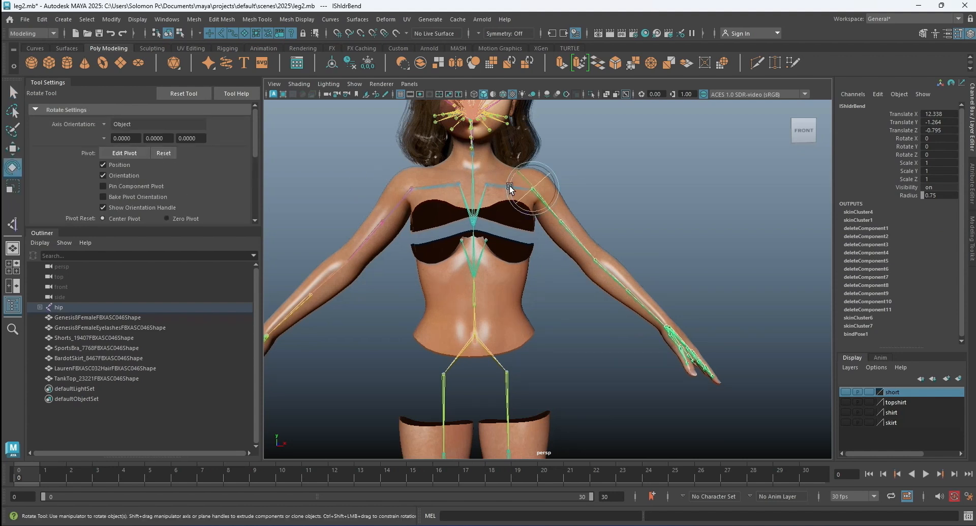
{"action": "left_click_drag", "start_coordinate": [512, 192], "coordinate": [541, 216]}
{"action": "scroll", "coordinate": [485, 217], "scroll_direction": "down", "scroll_amount": 3}
{"action": "key", "text": "ctrl+z"}
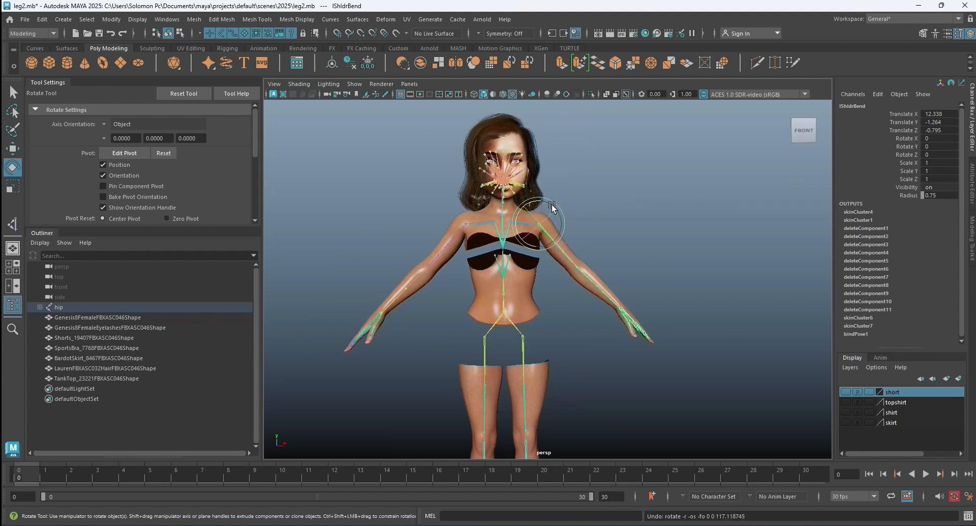
{"action": "left_click_drag", "start_coordinate": [535, 201], "coordinate": [526, 206]}
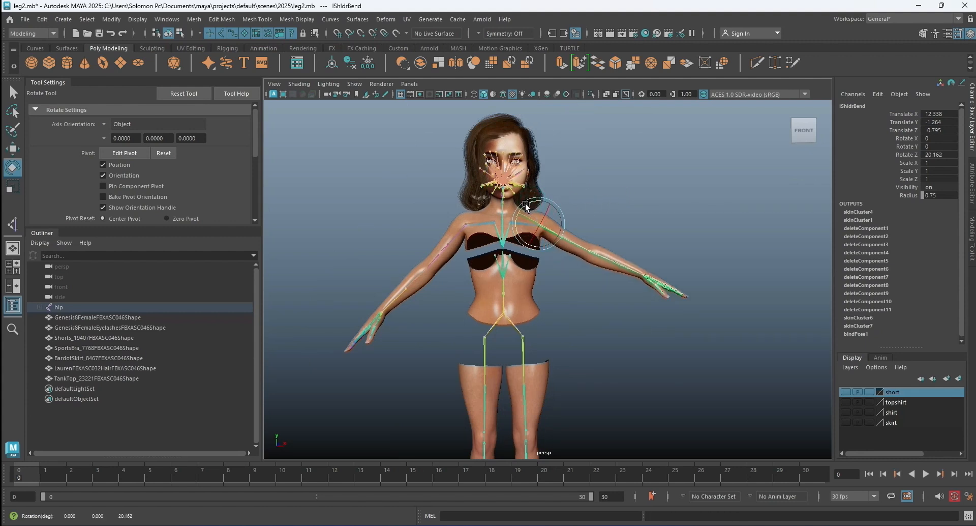
{"action": "key", "text": "ctrl+z"}
Test-rotate the right shoulder joint rShldrBend about its Z axis, undo the rotation, and clear the selection.
{"action": "left_click", "coordinate": [418, 222]}
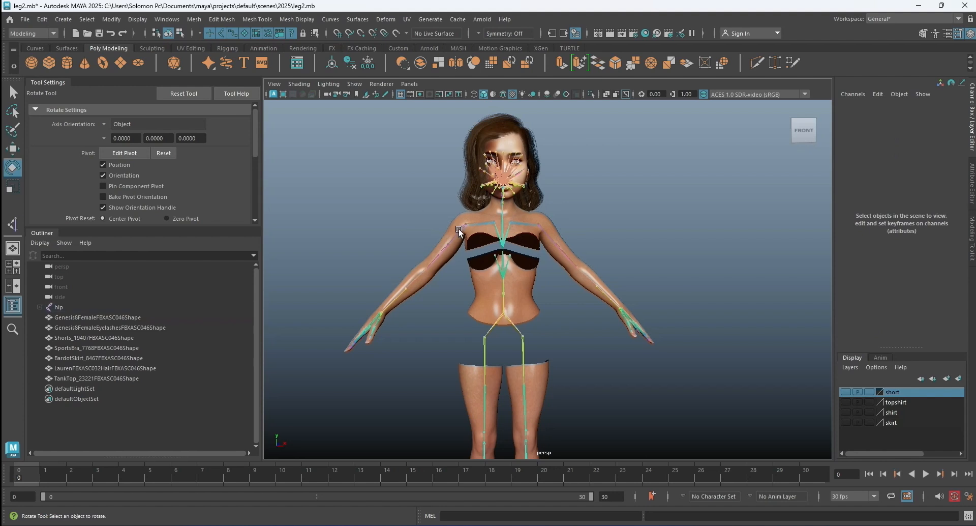
{"action": "left_click", "coordinate": [459, 228]}
{"action": "left_click_drag", "start_coordinate": [486, 211], "coordinate": [493, 226]}
{"action": "key", "text": "ctrl+z"}
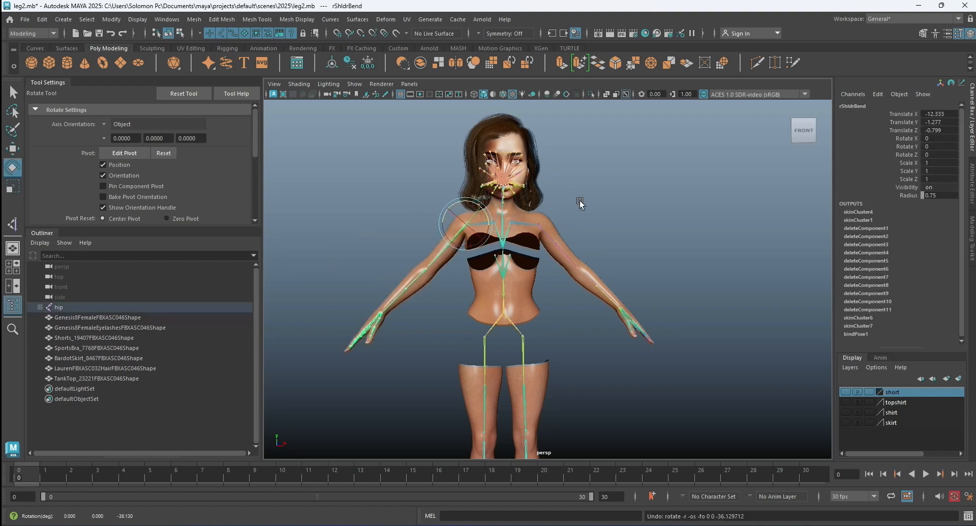
{"action": "left_click", "coordinate": [582, 198]}
{"action": "mouse_move", "coordinate": [554, 236]}
{"action": "left_mouse_down", "text": "alt"}
{"action": "mouse_move", "coordinate": [547, 196]}
{"action": "mouse_move", "coordinate": [540, 234]}
{"action": "mouse_move", "coordinate": [583, 230]}
{"action": "mouse_move", "coordinate": [511, 222]}
{"action": "mouse_move", "coordinate": [556, 233]}
{"action": "left_mouse_up", "text": "alt"}
{"action": "left_click", "coordinate": [529, 223]}
{"action": "key", "text": "ctrl+z"}
{"action": "left_click", "coordinate": [585, 232]}
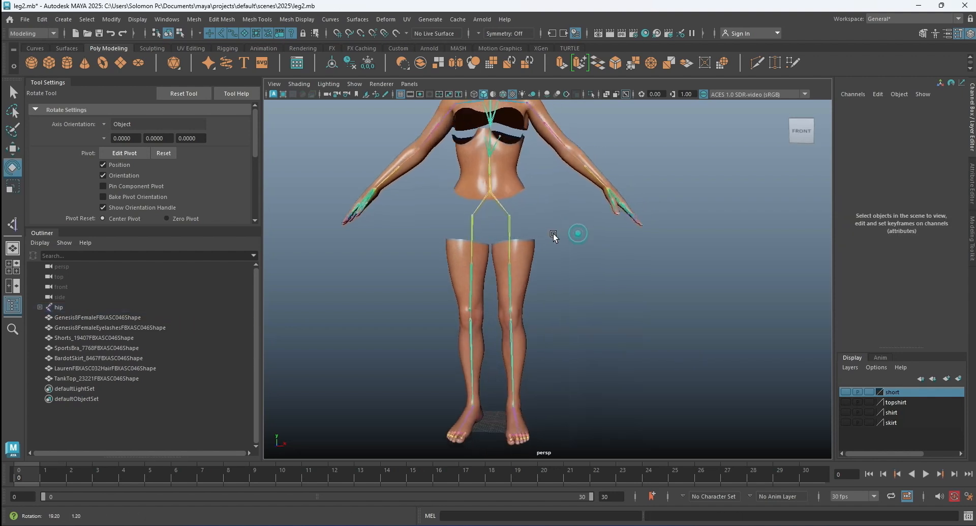
Test-rotate the right thigh joint rThighBend, undo the rotation, and deselect the joint.
{"action": "left_click", "coordinate": [473, 223]}
{"action": "left_click_drag", "start_coordinate": [488, 197], "coordinate": [501, 216]}
{"action": "mouse_move", "coordinate": [570, 221]}
{"action": "left_mouse_down", "text": "alt"}
{"action": "mouse_move", "coordinate": [544, 222]}
{"action": "mouse_move", "coordinate": [580, 224]}
{"action": "left_mouse_up", "text": "alt"}
{"action": "key", "text": "ctrl+z"}
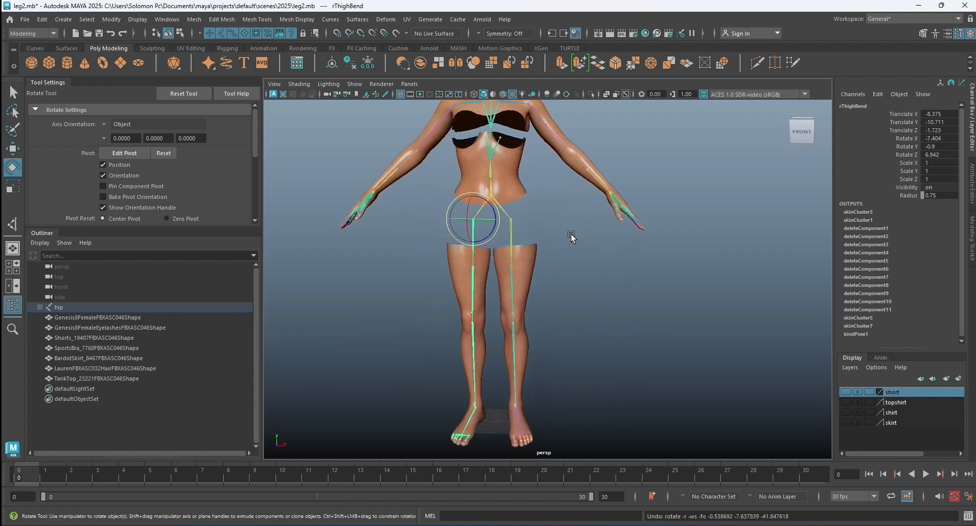
{"action": "left_click", "coordinate": [571, 233]}
Examine the joint chains running through the pelvis and both legs.
{"action": "scroll", "coordinate": [529, 217], "scroll_direction": "up", "scroll_amount": 3}
{"action": "scroll", "coordinate": [530, 218], "scroll_direction": "up", "scroll_amount": 2}
{"action": "middle_click_drag", "start_coordinate": [531, 218], "coordinate": [559, 287], "text": "alt"}
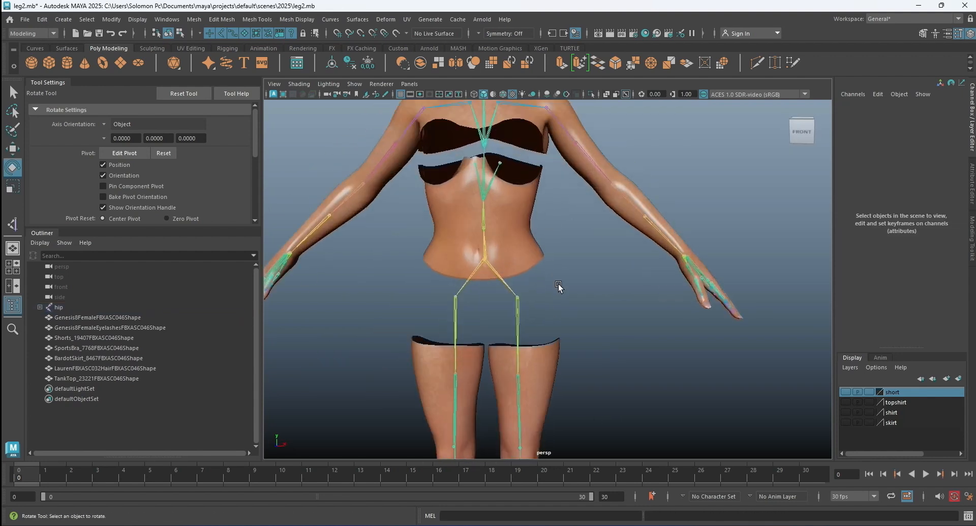
{"action": "scroll", "coordinate": [521, 231], "scroll_direction": "down", "scroll_amount": 4}
{"action": "middle_click_drag", "start_coordinate": [516, 264], "coordinate": [523, 266], "text": "alt"}
{"action": "left_click_drag", "start_coordinate": [523, 266], "coordinate": [558, 282], "text": "alt"}
{"action": "middle_click_drag", "start_coordinate": [558, 283], "coordinate": [531, 217], "text": "alt"}
{"action": "scroll", "coordinate": [523, 233], "scroll_direction": "up", "scroll_amount": 2}
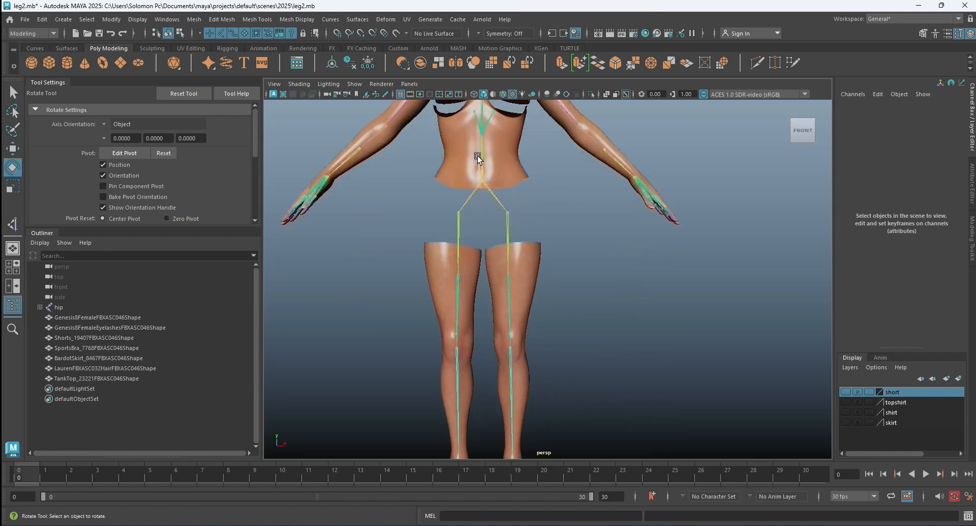
Switch to the Rigging menu set and activate the Move tool.
{"action": "left_click", "coordinate": [53, 33]}
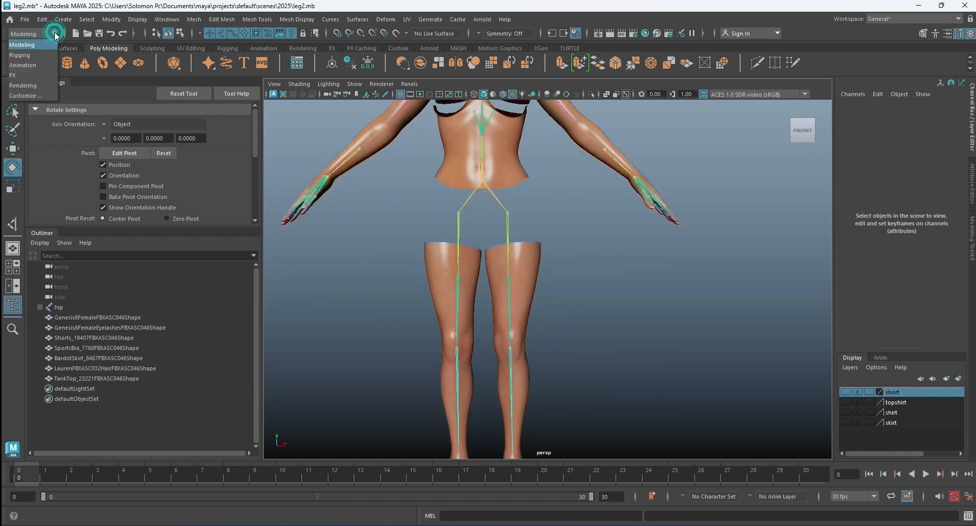
{"action": "left_click", "coordinate": [44, 55]}
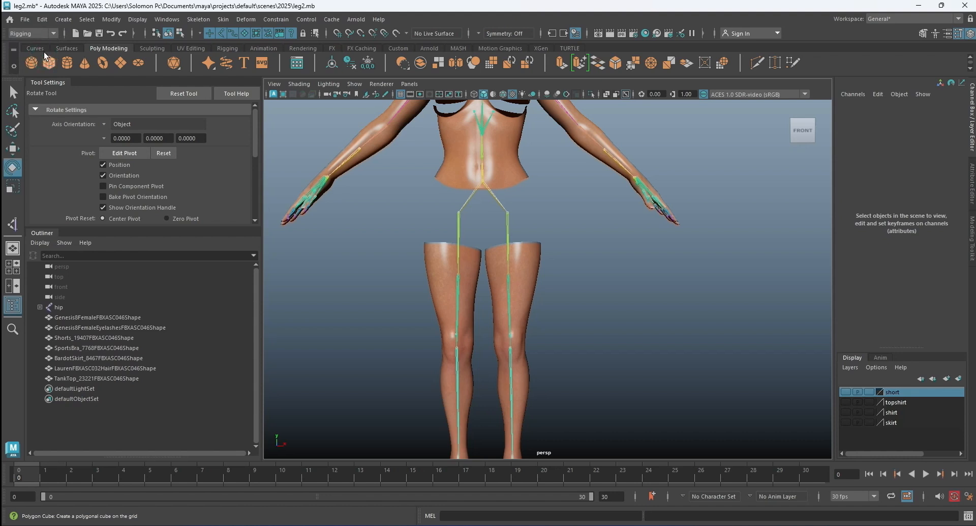
{"action": "key", "text": "w"}
Create a display layer from the Genesis8Female body mesh and hide that layer.
{"action": "left_click", "coordinate": [454, 161]}
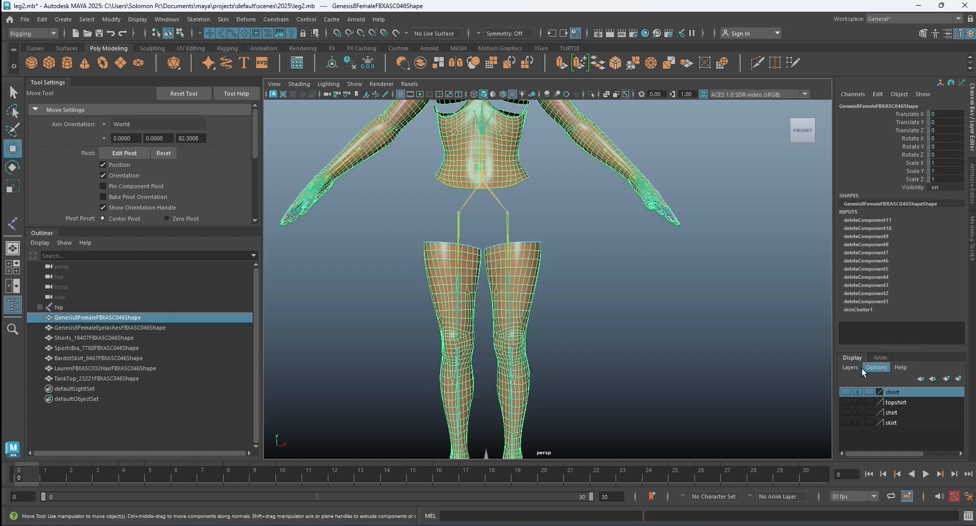
{"action": "left_click", "coordinate": [862, 367]}
{"action": "left_click", "coordinate": [873, 386]}
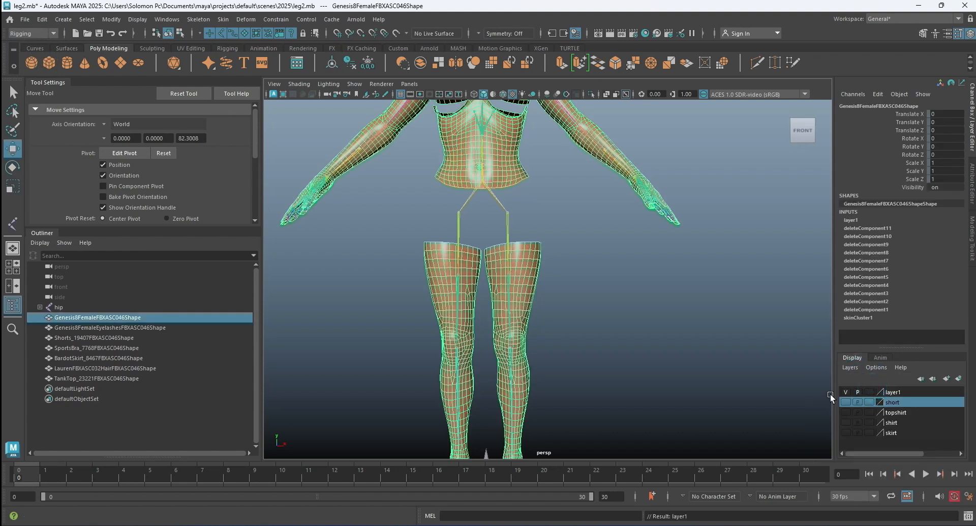
{"action": "left_click", "coordinate": [846, 391]}
{"action": "left_click", "coordinate": [687, 315]}
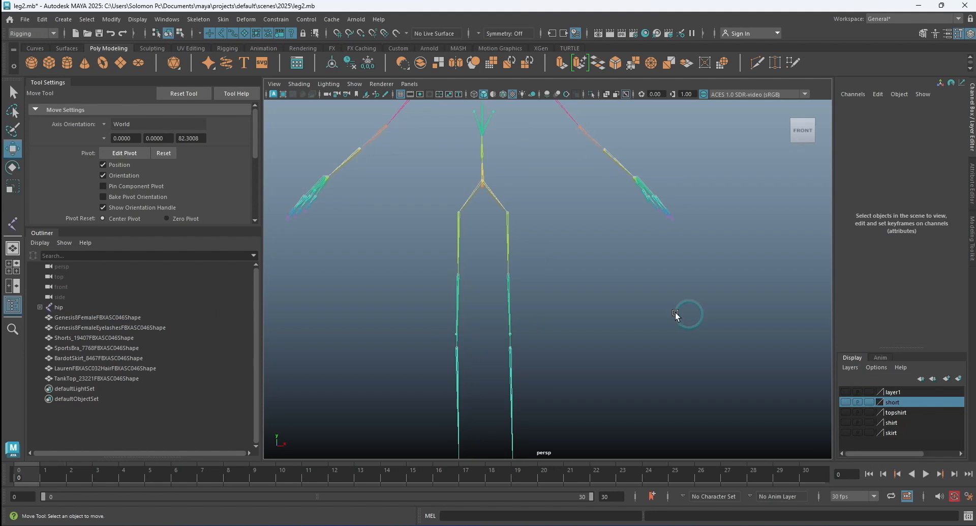
{"action": "scroll", "coordinate": [676, 316], "scroll_direction": "down", "scroll_amount": 5}
Rename the new display layer holding the body mesh as body.
{"action": "double_click", "coordinate": [893, 392]}
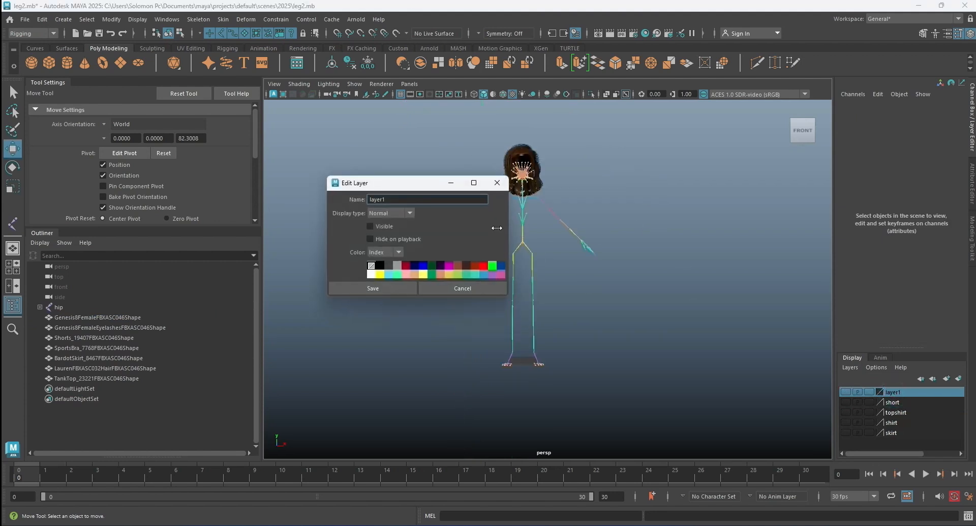
{"action": "double_click", "coordinate": [377, 199]}
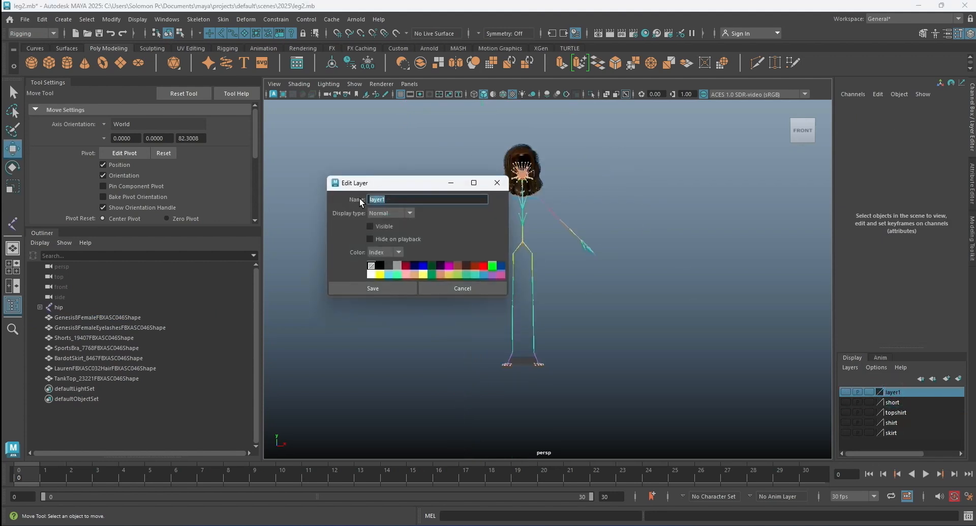
{"action": "type", "text": "body"}
{"action": "left_click", "coordinate": [372, 288]}
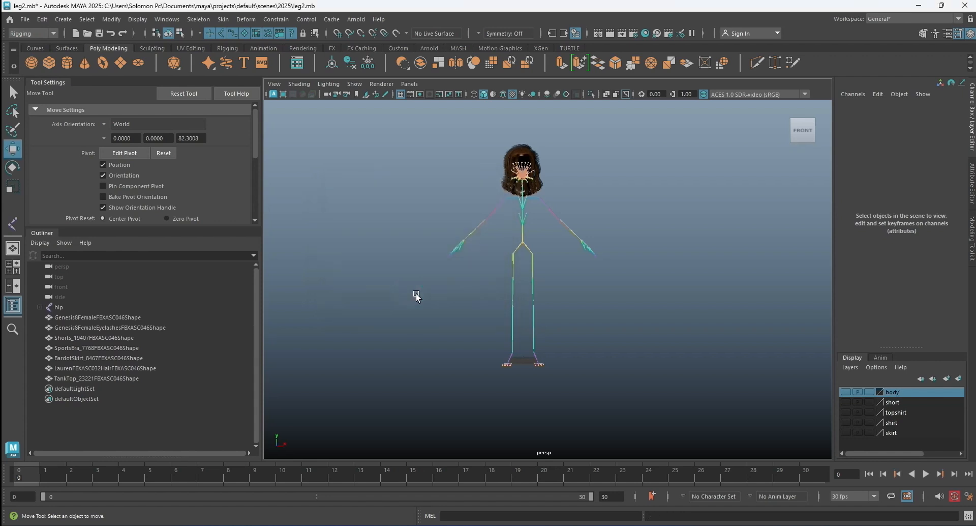
Activate the Joint Tool with point snapping and place the first joint on the left thigh joint of the existing skeleton.
{"action": "scroll", "coordinate": [517, 156], "scroll_direction": "up", "scroll_amount": 2}
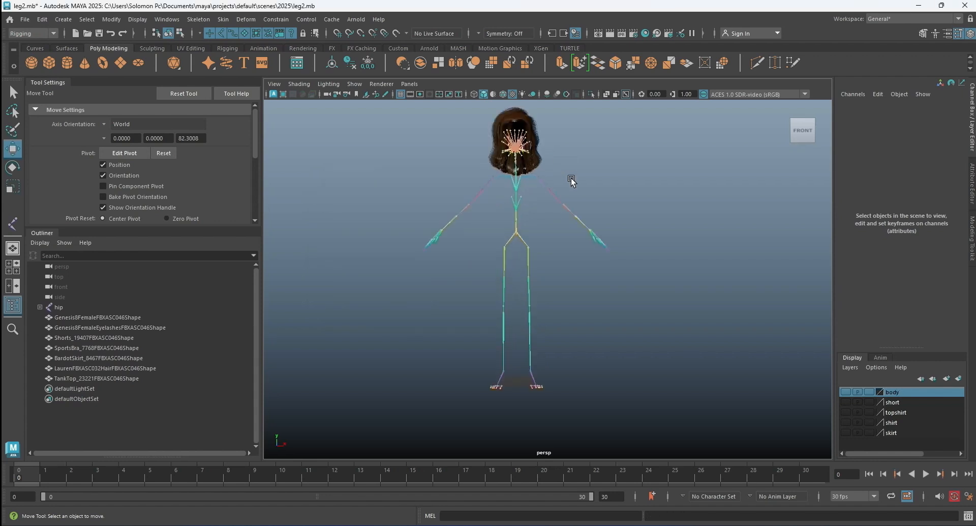
{"action": "middle_click_drag", "start_coordinate": [572, 176], "coordinate": [582, 243], "text": "alt"}
{"action": "scroll", "coordinate": [533, 187], "scroll_direction": "up", "scroll_amount": 2}
{"action": "scroll", "coordinate": [534, 189], "scroll_direction": "down", "scroll_amount": 2}
{"action": "left_click", "coordinate": [474, 339]}
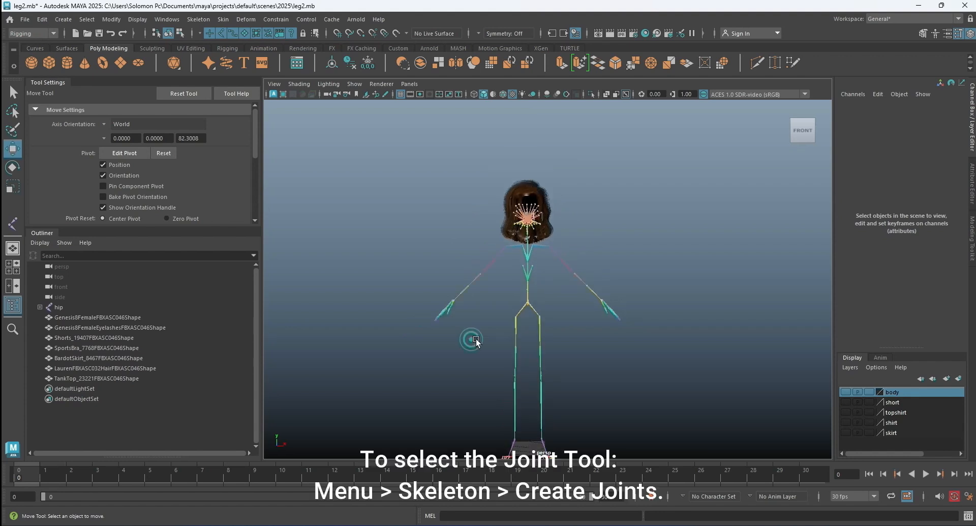
{"action": "scroll", "coordinate": [538, 297], "scroll_direction": "up", "scroll_amount": 2}
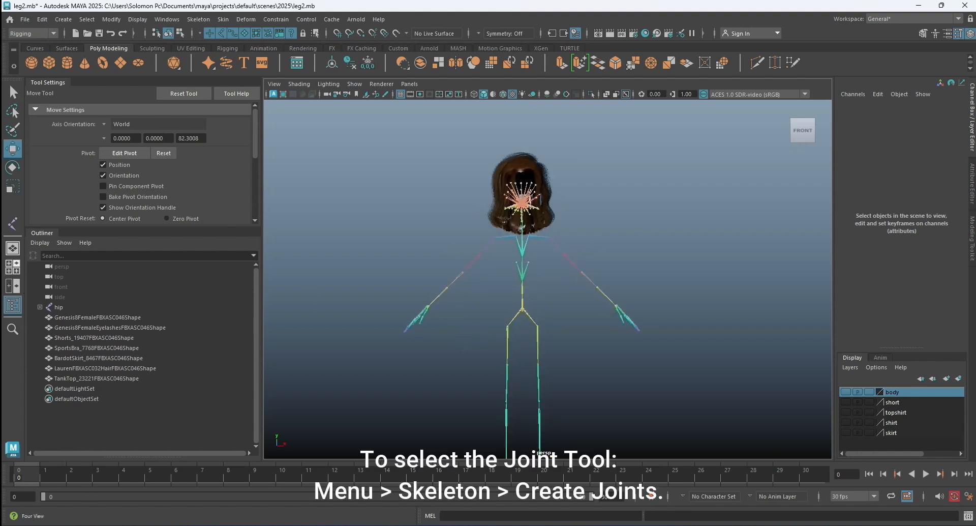
{"action": "left_click", "coordinate": [13, 224]}
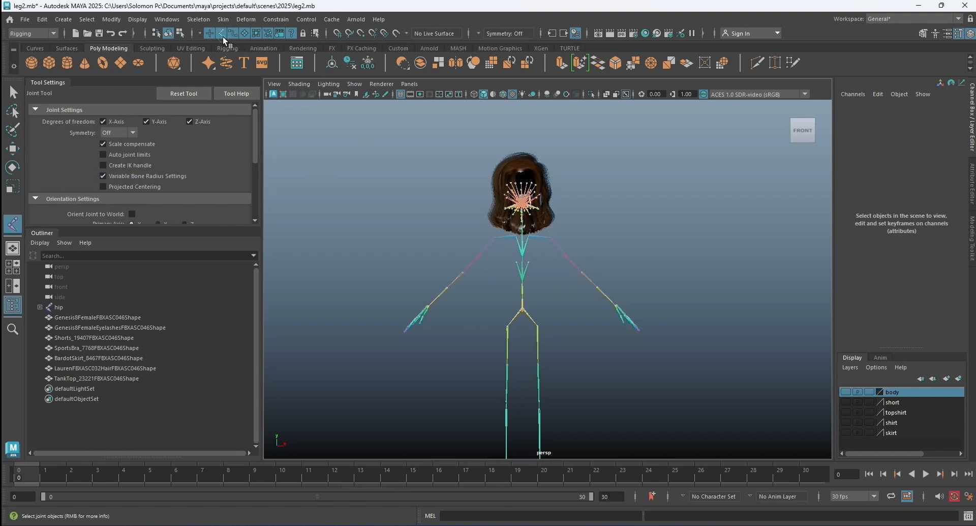
{"action": "left_click", "coordinate": [361, 34]}
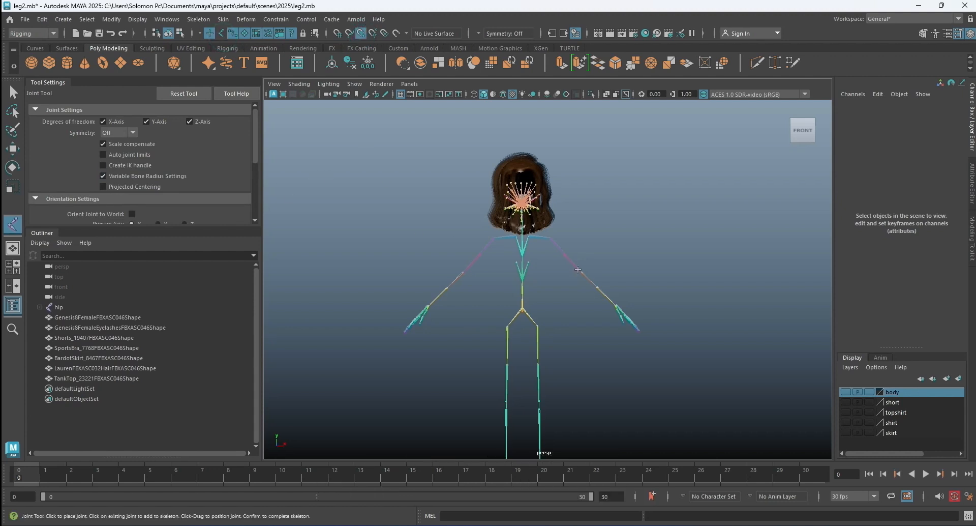
{"action": "scroll", "coordinate": [604, 226], "scroll_direction": "up", "scroll_amount": 2}
{"action": "scroll", "coordinate": [534, 230], "scroll_direction": "up", "scroll_amount": 3}
{"action": "left_click", "coordinate": [520, 210]}
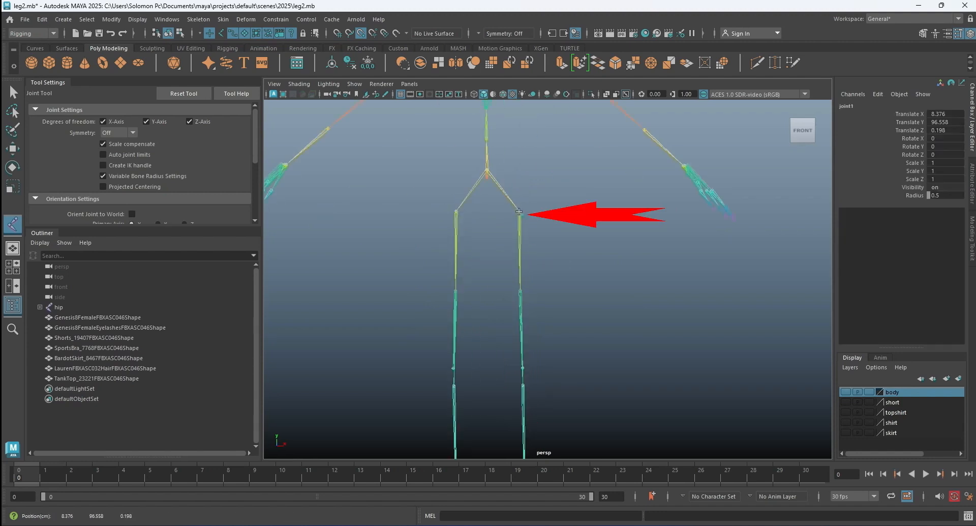
Continue the new chain down the left leg with joints snapped to the existing knee and ankle joints.
{"action": "scroll", "coordinate": [528, 216], "scroll_direction": "down", "scroll_amount": 3}
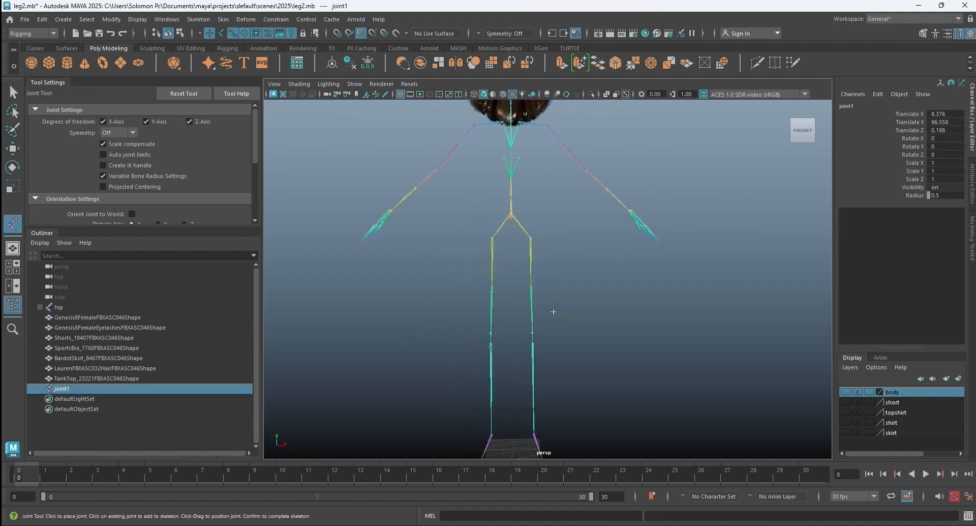
{"action": "scroll", "coordinate": [525, 246], "scroll_direction": "up", "scroll_amount": 2}
{"action": "scroll", "coordinate": [525, 248], "scroll_direction": "up", "scroll_amount": 3}
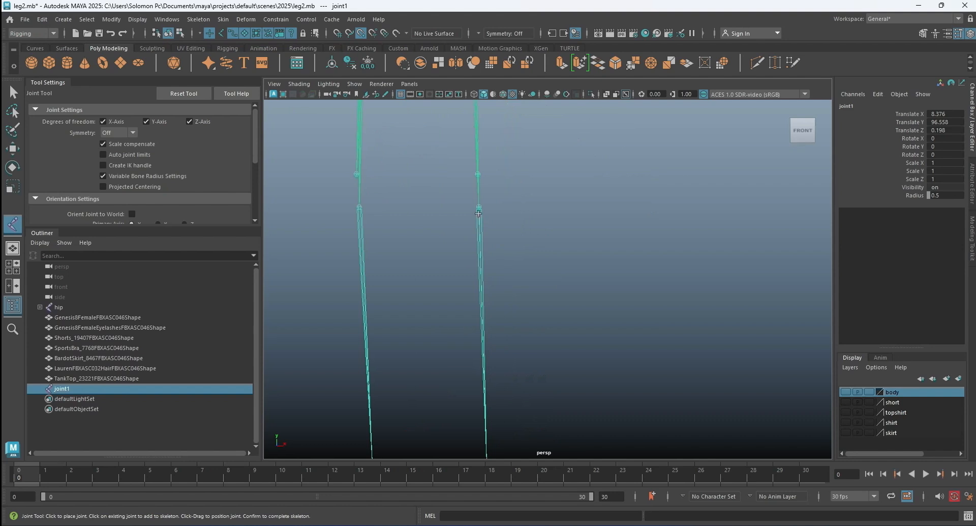
{"action": "left_click", "coordinate": [479, 213]}
{"action": "scroll", "coordinate": [529, 214], "scroll_direction": "down", "scroll_amount": 4}
{"action": "left_click_drag", "start_coordinate": [555, 273], "coordinate": [565, 193], "text": "alt"}
{"action": "middle_click_drag", "start_coordinate": [566, 192], "coordinate": [515, 233], "text": "alt"}
{"action": "scroll", "coordinate": [566, 233], "scroll_direction": "up", "scroll_amount": 5}
{"action": "left_click", "coordinate": [512, 166]}
Extend the left leg chain with a joint just below the ankle and another at the base of the toes.
{"action": "scroll", "coordinate": [493, 160], "scroll_direction": "up", "scroll_amount": 4}
{"action": "middle_click_drag", "start_coordinate": [477, 170], "coordinate": [507, 230], "text": "alt"}
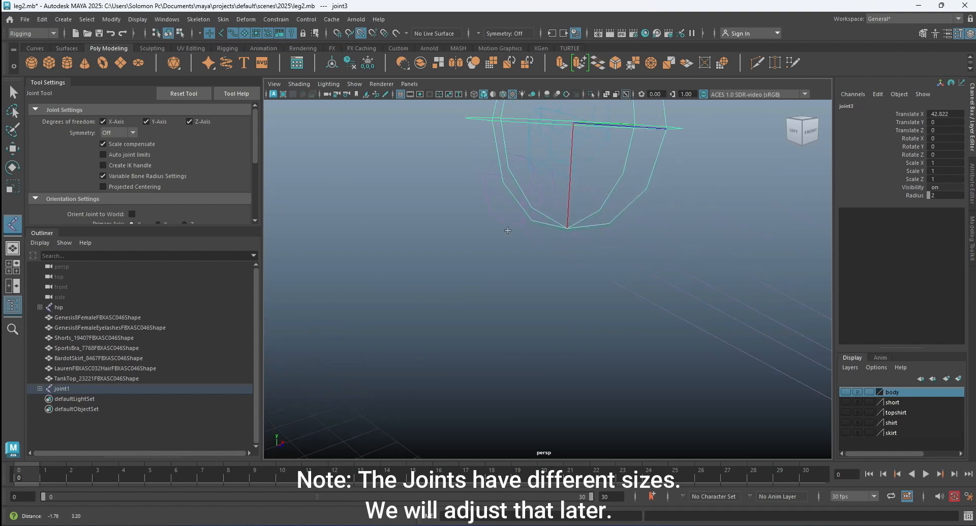
{"action": "left_click", "coordinate": [492, 222]}
{"action": "scroll", "coordinate": [559, 244], "scroll_direction": "down", "scroll_amount": 5}
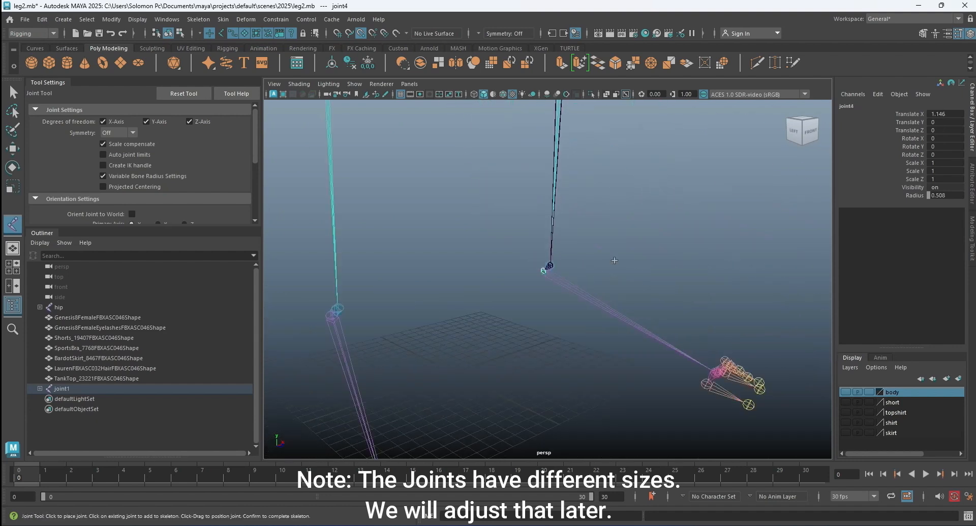
{"action": "middle_click_drag", "start_coordinate": [655, 266], "coordinate": [581, 200], "text": "alt"}
{"action": "left_click_drag", "start_coordinate": [661, 245], "coordinate": [556, 263], "text": "alt"}
{"action": "middle_click_drag", "start_coordinate": [536, 260], "coordinate": [631, 251], "text": "alt"}
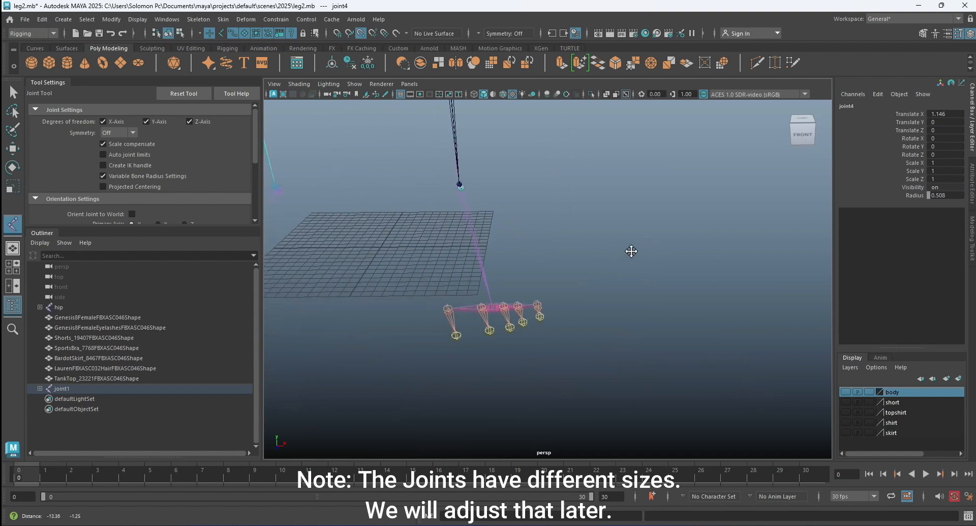
{"action": "scroll", "coordinate": [515, 318], "scroll_direction": "up", "scroll_amount": 3}
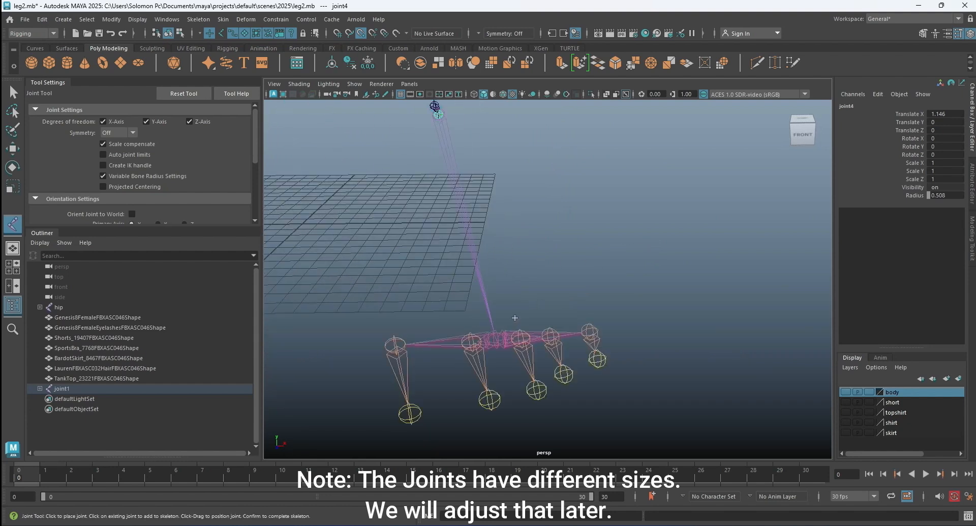
{"action": "left_click", "coordinate": [494, 336]}
Finish the left leg joint chain, return to the Select Tool and clear the selection.
{"action": "scroll", "coordinate": [555, 291], "scroll_direction": "down", "scroll_amount": 6}
{"action": "middle_click_drag", "start_coordinate": [495, 249], "coordinate": [515, 337], "text": "alt"}
{"action": "scroll", "coordinate": [571, 242], "scroll_direction": "down", "scroll_amount": 4}
{"action": "middle_click_drag", "start_coordinate": [578, 228], "coordinate": [582, 324], "text": "alt"}
{"action": "left_click_drag", "start_coordinate": [573, 266], "coordinate": [383, 264], "text": "alt"}
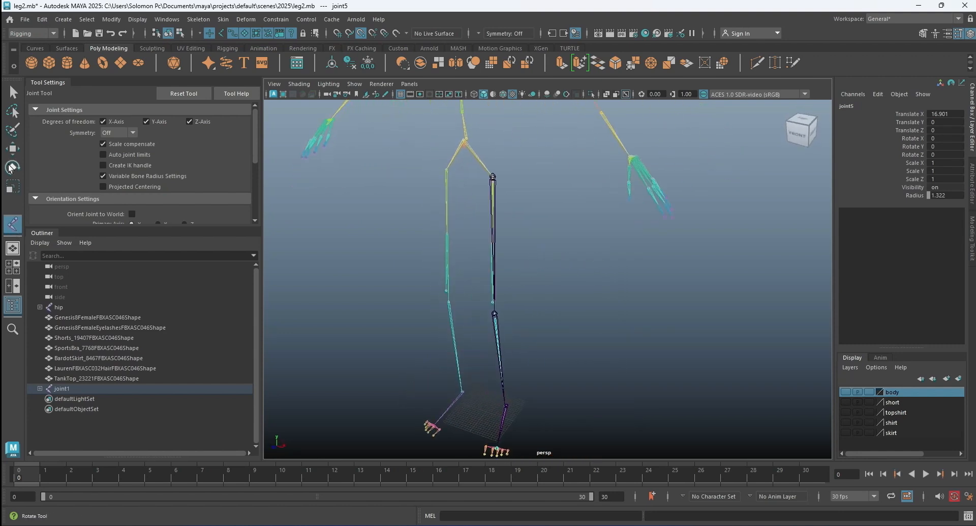
{"action": "left_click", "coordinate": [13, 92]}
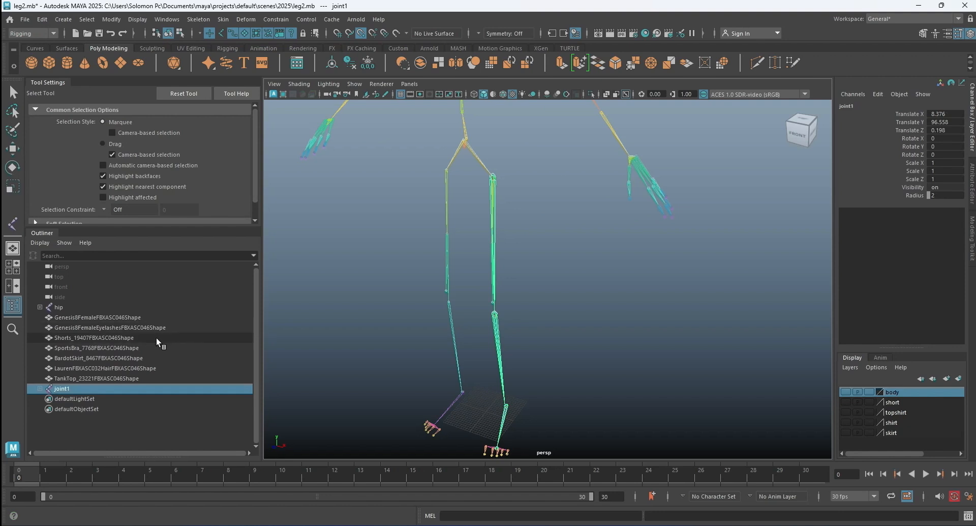
{"action": "left_click", "coordinate": [420, 310]}
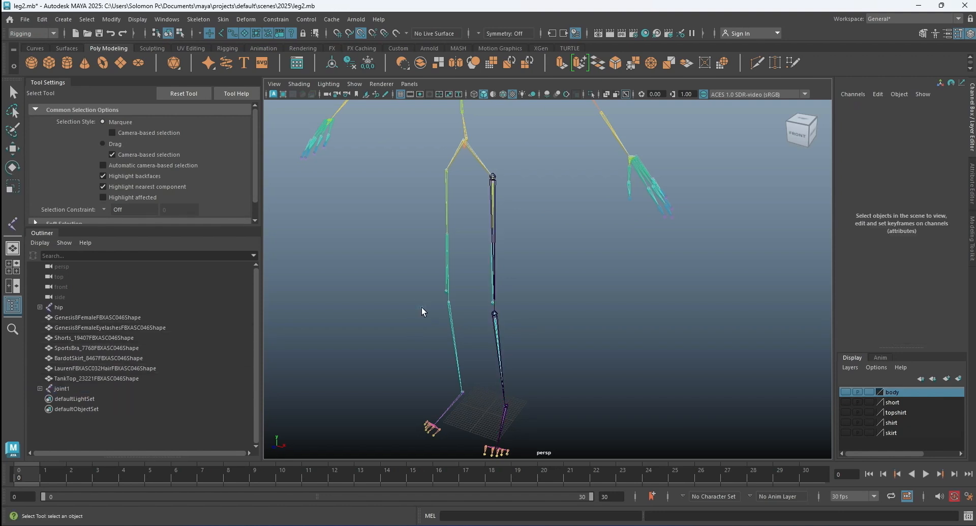
Select the hip root joint of the original skeleton and create a display layer from it.
{"action": "scroll", "coordinate": [510, 194], "scroll_direction": "up", "scroll_amount": 5}
{"action": "left_click_drag", "start_coordinate": [510, 194], "coordinate": [555, 211], "text": "alt"}
{"action": "middle_click_drag", "start_coordinate": [555, 212], "coordinate": [556, 366], "text": "alt"}
{"action": "scroll", "coordinate": [481, 209], "scroll_direction": "up", "scroll_amount": 2}
{"action": "scroll", "coordinate": [446, 187], "scroll_direction": "down", "scroll_amount": 2}
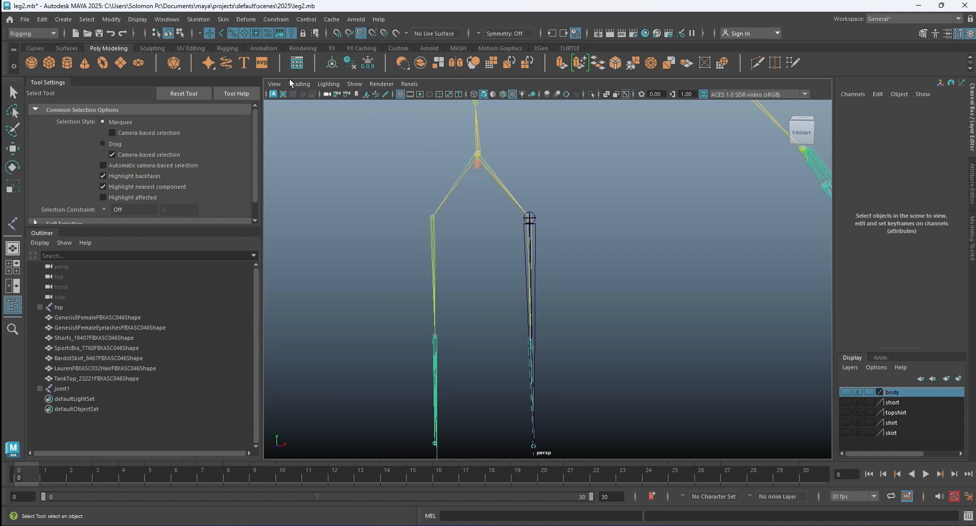
{"action": "left_click", "coordinate": [220, 32]}
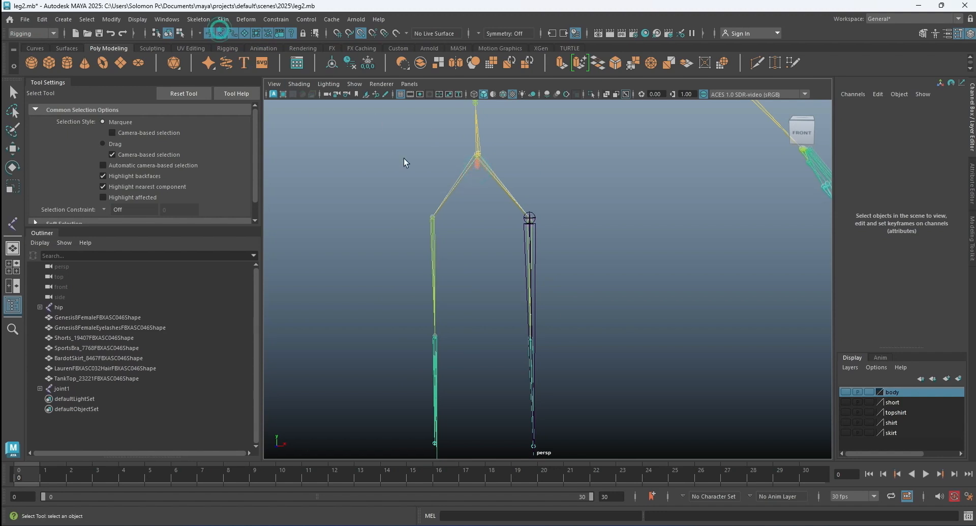
{"action": "left_click", "coordinate": [475, 169]}
{"action": "left_click", "coordinate": [853, 368]}
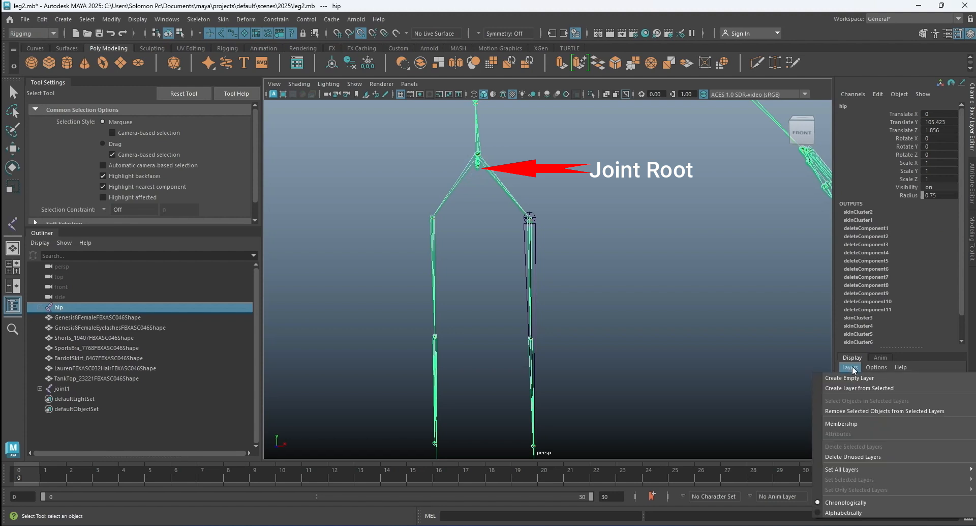
{"action": "left_click", "coordinate": [859, 388]}
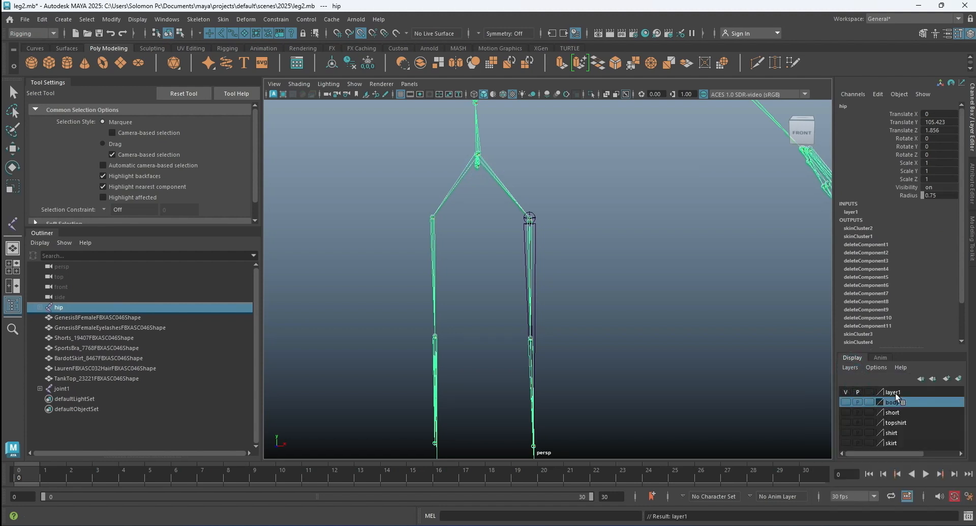
Rename the original skeleton's display layer as JNT, deselect the hip joint and hide the layer.
{"action": "double_click", "coordinate": [893, 392]}
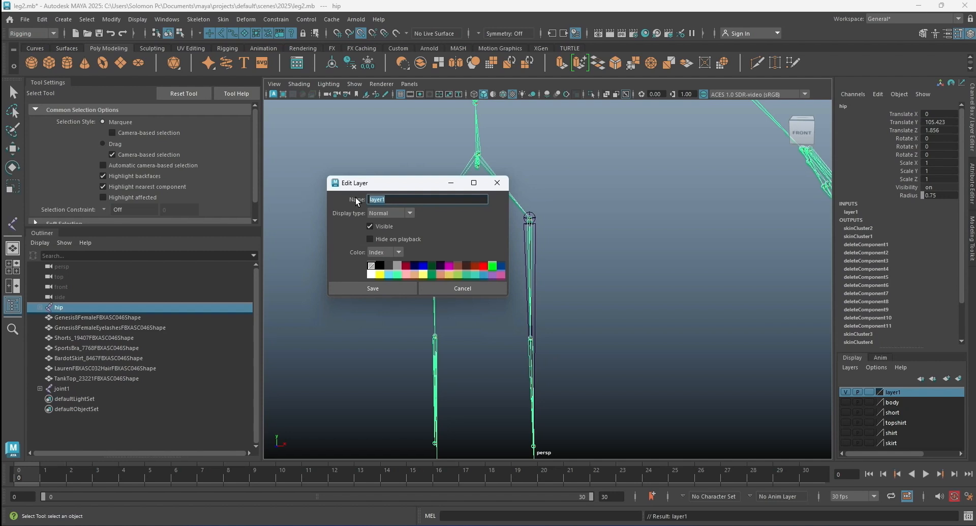
{"action": "type", "text": "JNT"}
{"action": "left_click", "coordinate": [367, 290]}
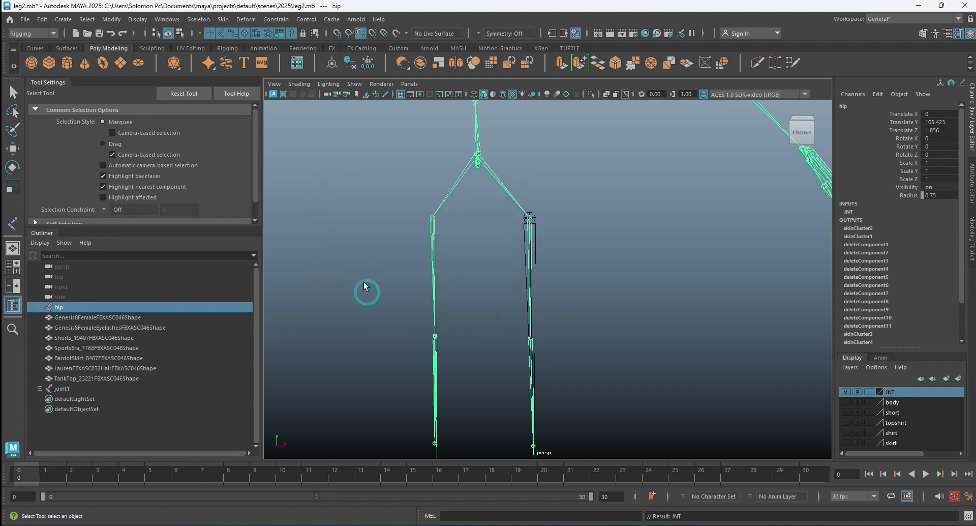
{"action": "left_click", "coordinate": [350, 261]}
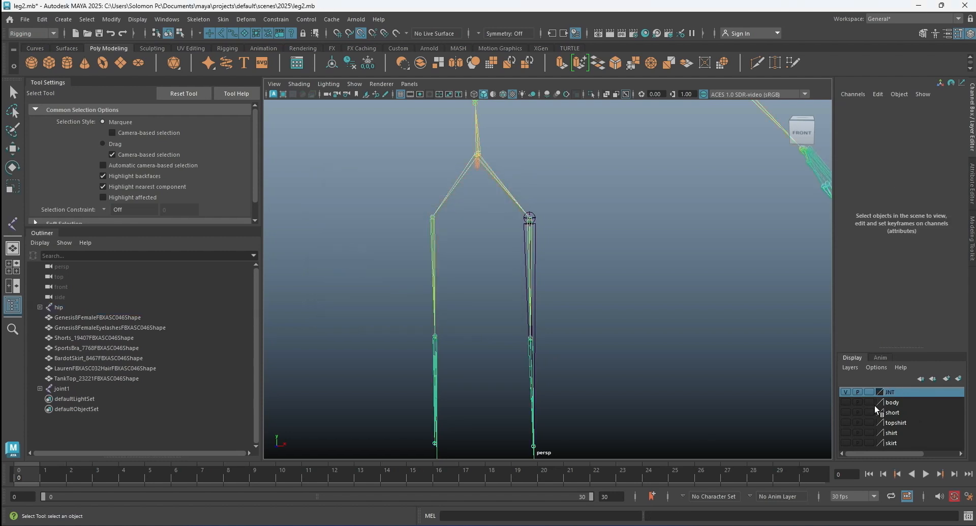
{"action": "left_click", "coordinate": [847, 392]}
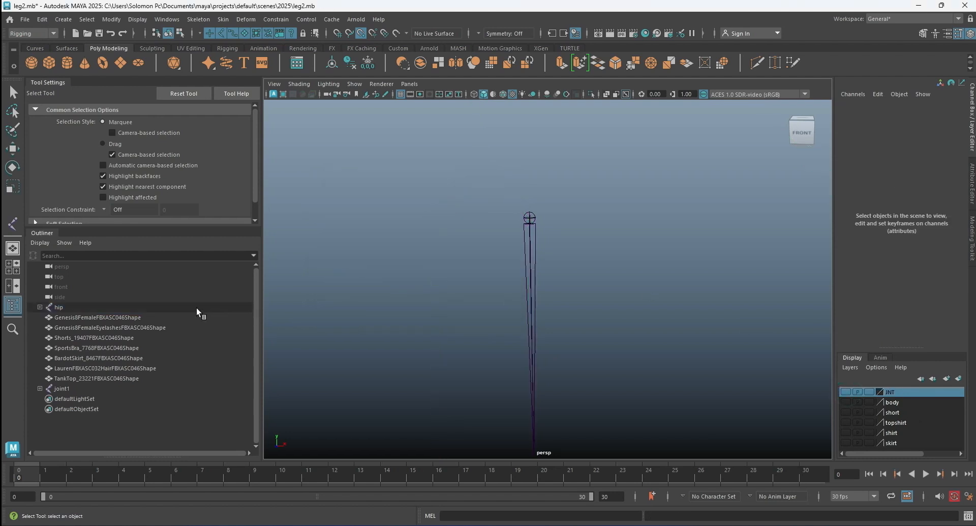
Expand the new leg chain's hierarchy and set the radius of joint1 through joint5 to 0.75.
{"action": "left_click", "coordinate": [40, 388]}
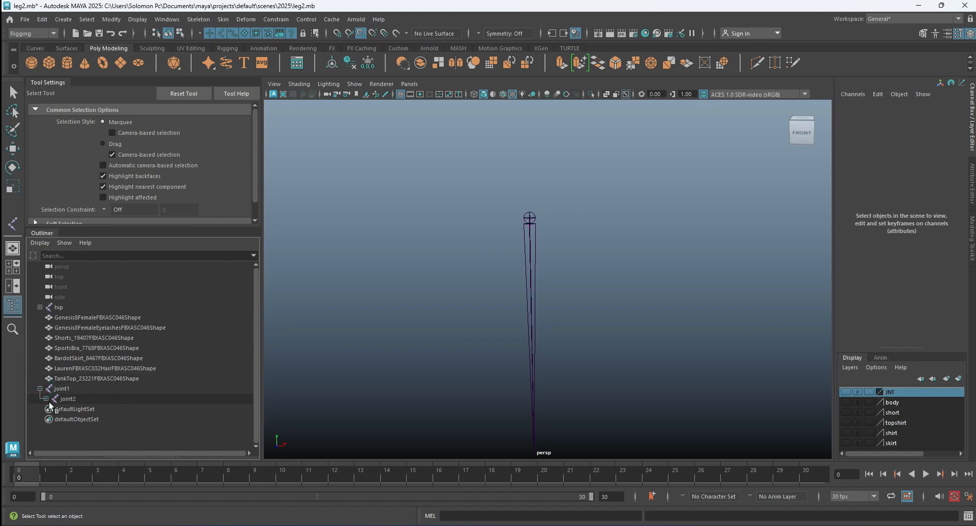
{"action": "left_click", "coordinate": [46, 398]}
{"action": "left_click", "coordinate": [52, 408]}
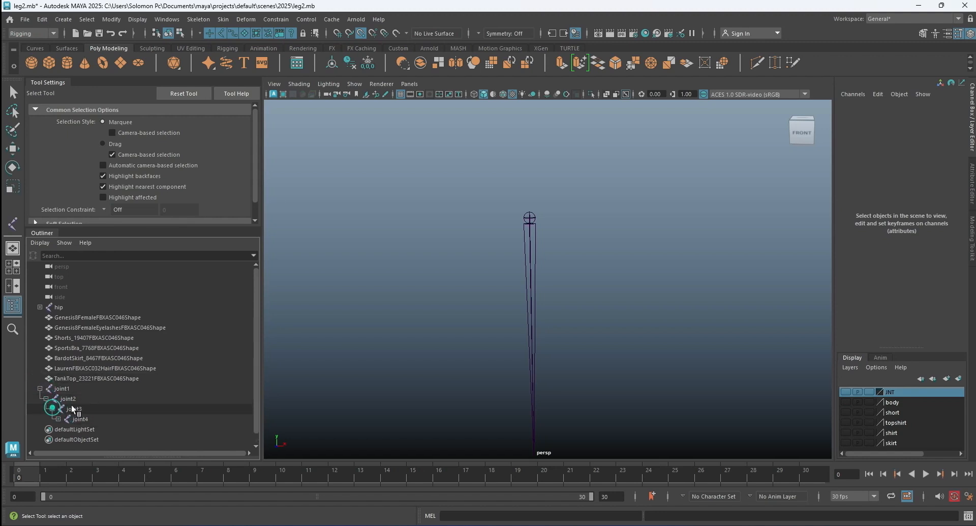
{"action": "left_click", "coordinate": [58, 419]}
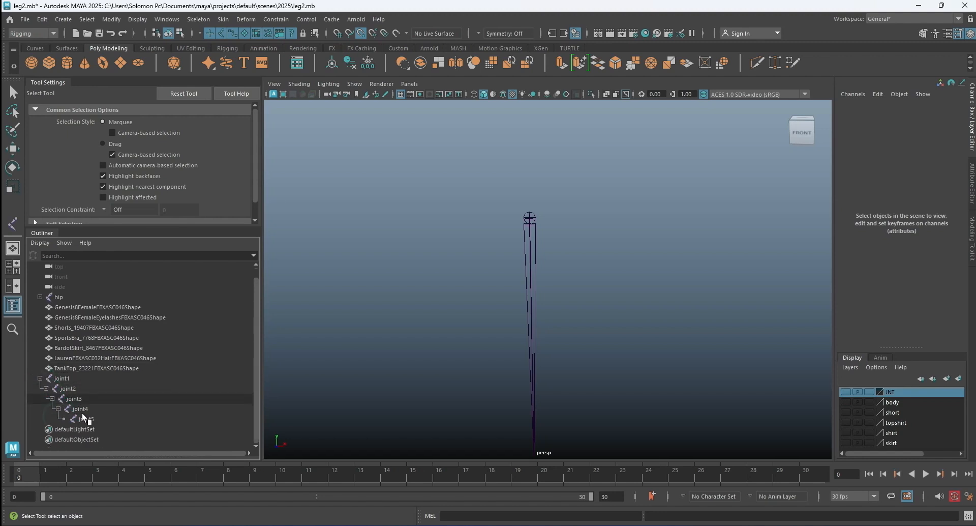
{"action": "left_click", "coordinate": [63, 380]}
{"action": "left_click_drag", "start_coordinate": [63, 383], "coordinate": [76, 420]}
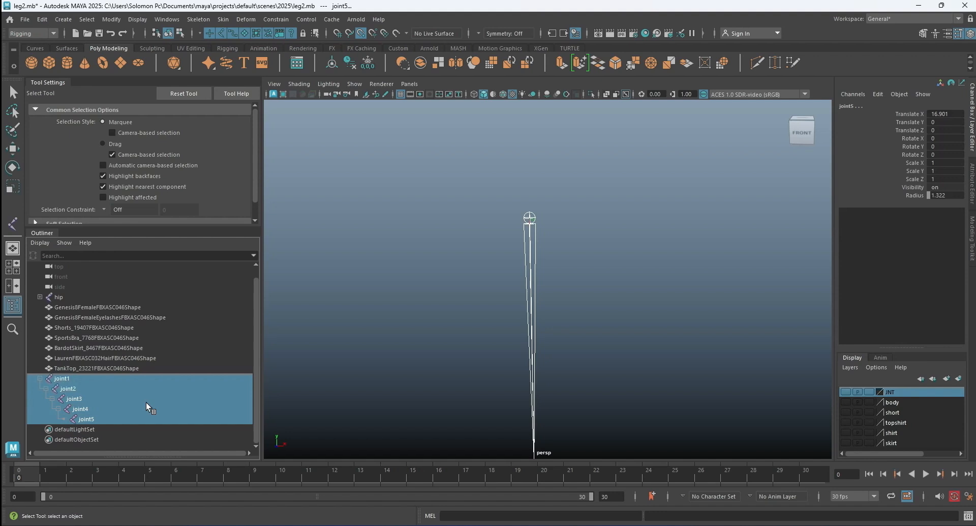
{"action": "double_click", "coordinate": [946, 196]}
{"action": "type", "text": "0.75"}
{"action": "key", "text": "Return"}
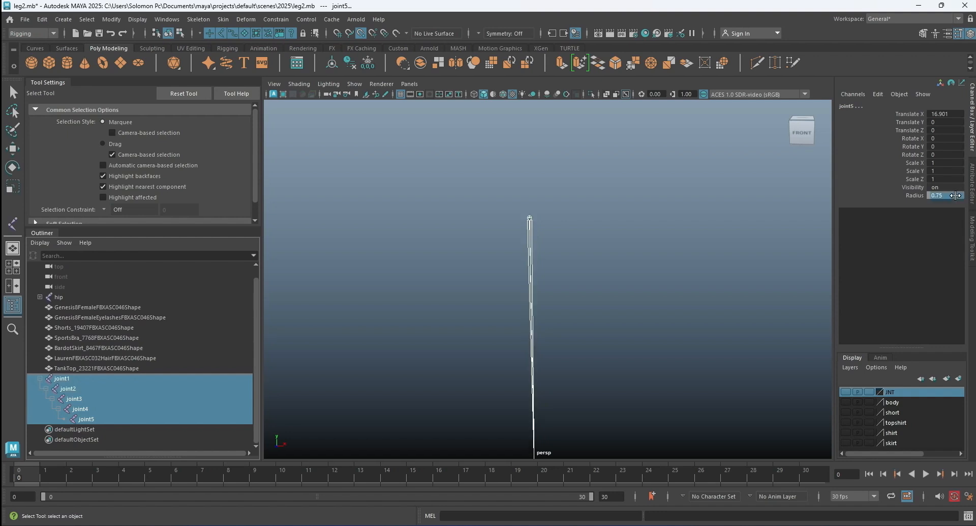
{"action": "left_click", "coordinate": [706, 279]}
Show the JNT layer to compare the new leg chain with the original joints, and hide the layer again.
{"action": "left_click", "coordinate": [844, 392]}
{"action": "key", "text": "a"}
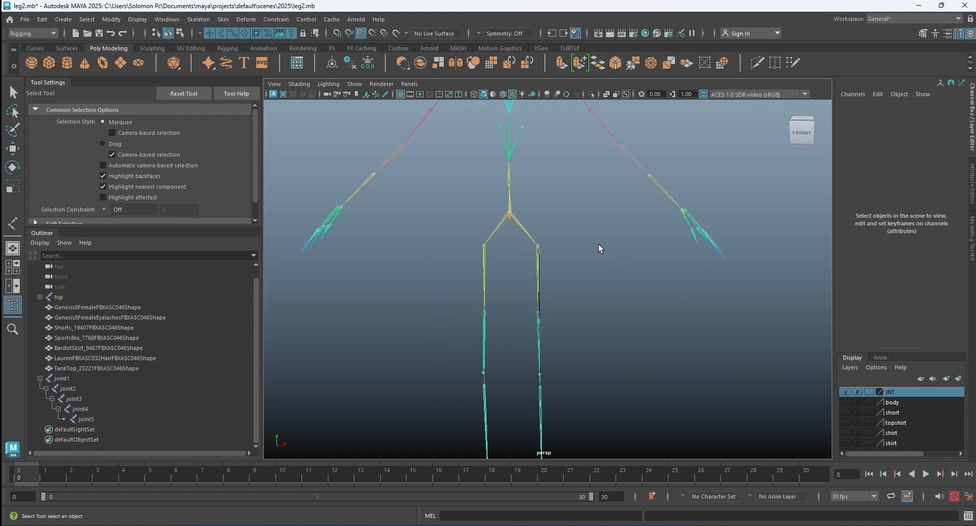
{"action": "middle_click_drag", "start_coordinate": [574, 324], "coordinate": [560, 252], "text": "alt"}
{"action": "scroll", "coordinate": [557, 228], "scroll_direction": "up", "scroll_amount": 6}
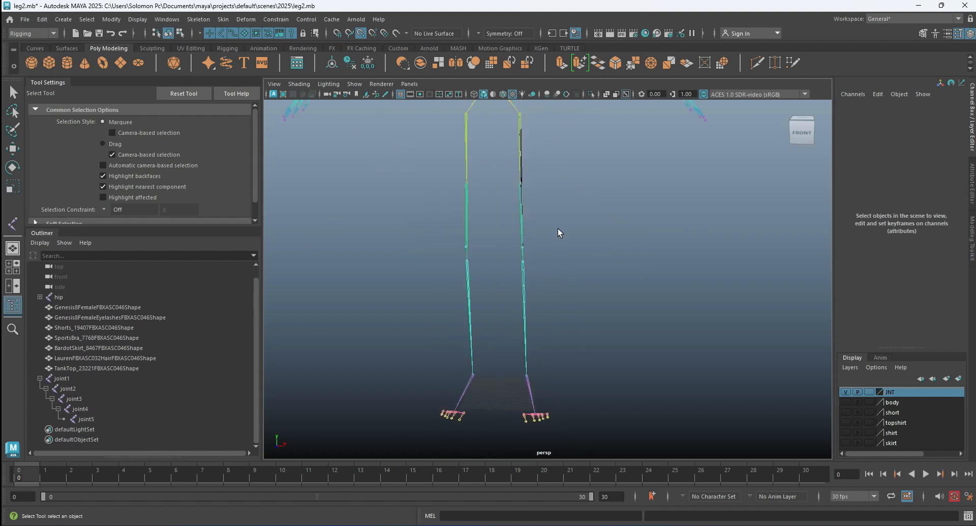
{"action": "scroll", "coordinate": [550, 210], "scroll_direction": "down", "scroll_amount": 5}
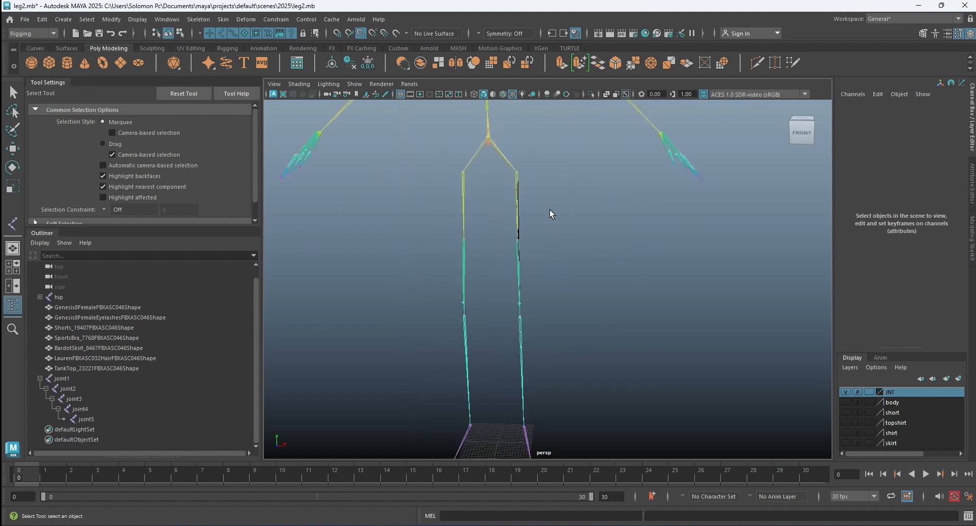
{"action": "left_click", "coordinate": [845, 392]}
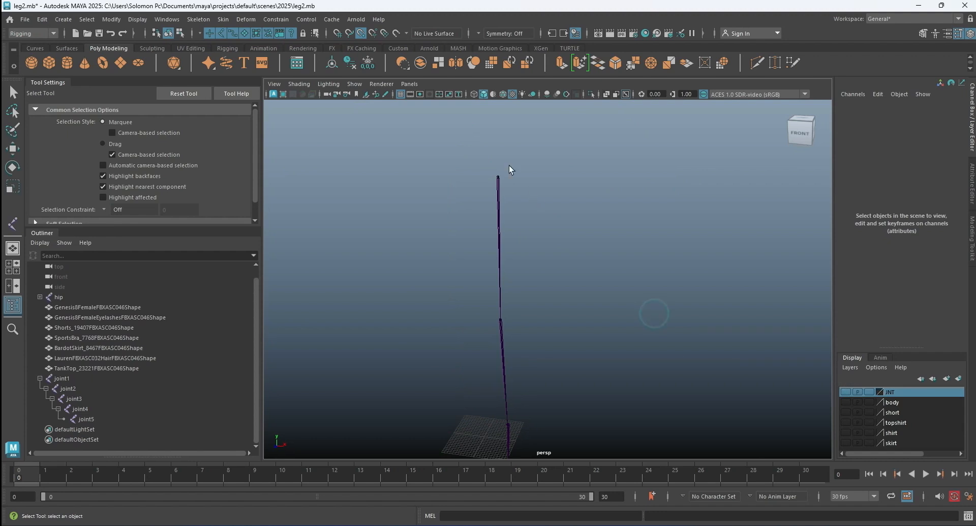
Toggle the JNT layer's visibility to check the new leg chain's alignment with the original skeleton up close, leaving the layer hidden.
{"action": "scroll", "coordinate": [509, 168], "scroll_direction": "up", "scroll_amount": 2}
{"action": "middle_click_drag", "start_coordinate": [521, 167], "coordinate": [553, 129], "text": "alt"}
{"action": "left_click", "coordinate": [845, 392]}
{"action": "middle_click_drag", "start_coordinate": [619, 368], "coordinate": [609, 302], "text": "alt"}
{"action": "left_click_drag", "start_coordinate": [608, 302], "coordinate": [671, 319], "text": "alt"}
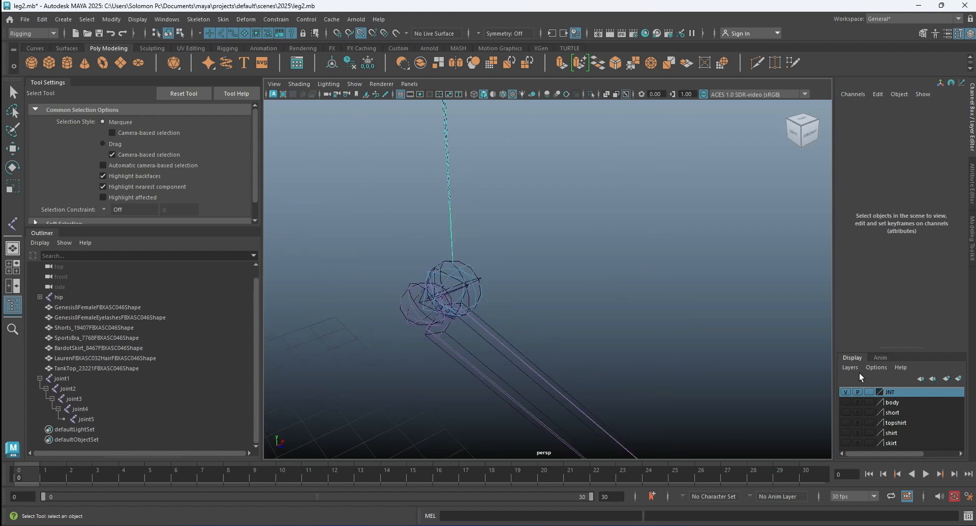
{"action": "left_click", "coordinate": [846, 392]}
{"action": "left_click", "coordinate": [845, 391]}
{"action": "left_click", "coordinate": [846, 392]}
{"action": "left_click_drag", "start_coordinate": [788, 389], "coordinate": [629, 311], "text": "alt"}
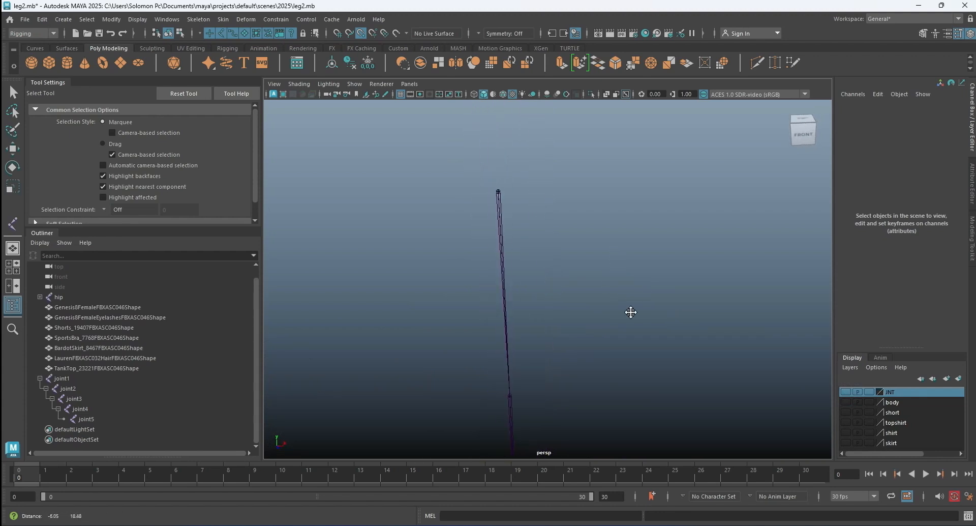
Duplicate the leg chain from its top joint, joint1, and expand the copy's full hierarchy in the Outliner.
{"action": "left_click", "coordinate": [501, 200]}
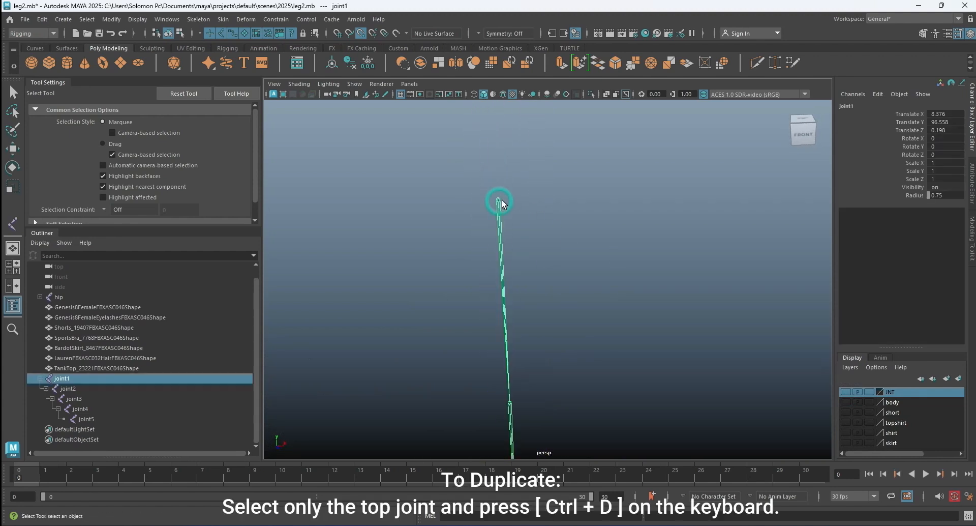
{"action": "key", "text": "ctrl+d"}
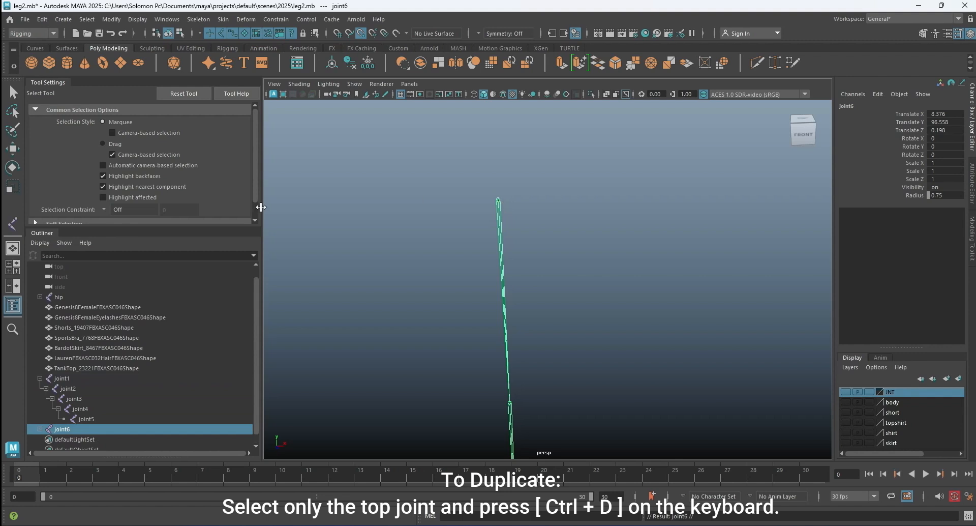
{"action": "scroll", "coordinate": [89, 355], "scroll_direction": "down", "scroll_amount": 1}
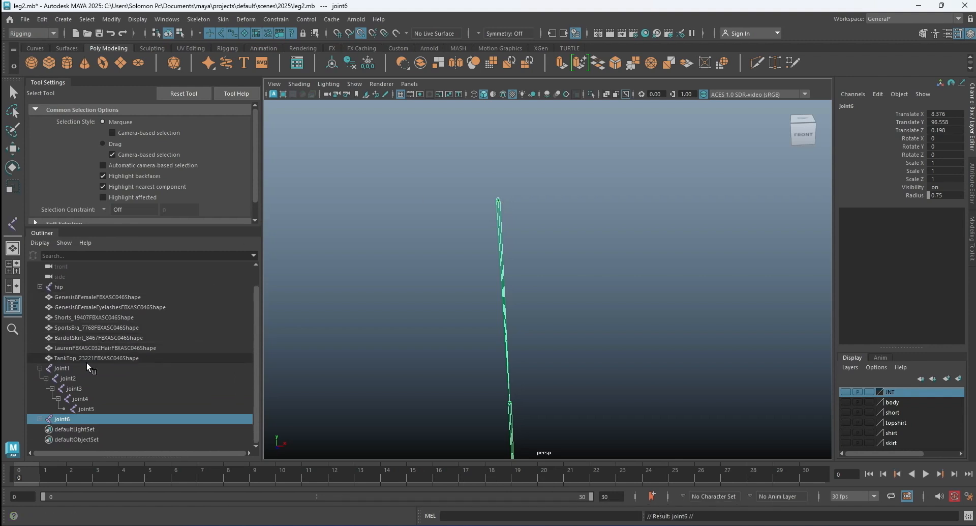
{"action": "left_click", "coordinate": [39, 419]}
{"action": "scroll", "coordinate": [58, 411], "scroll_direction": "down", "scroll_amount": 1}
{"action": "left_click", "coordinate": [46, 419]}
{"action": "left_click", "coordinate": [52, 428]}
{"action": "scroll", "coordinate": [61, 422], "scroll_direction": "down", "scroll_amount": 2}
{"action": "left_click", "coordinate": [59, 419]}
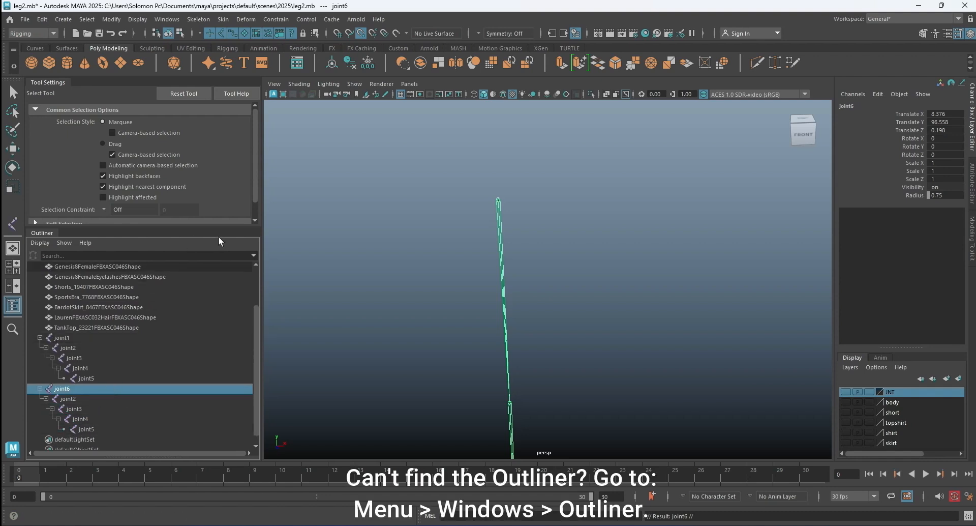
Undock the Outliner as a floating window, sized and placed to show both joint chains beside the leg in the viewport.
{"action": "left_click", "coordinate": [190, 241]}
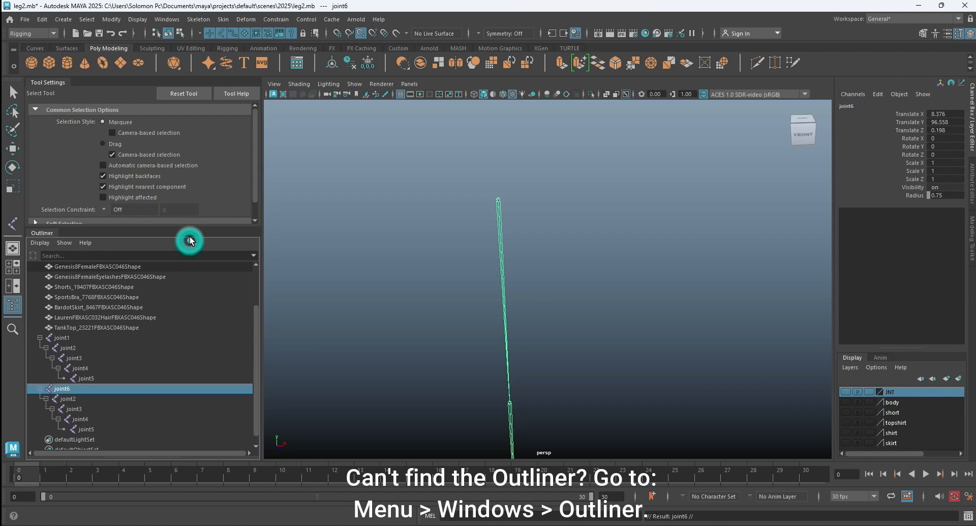
{"action": "left_click_drag", "start_coordinate": [35, 232], "coordinate": [477, 84]}
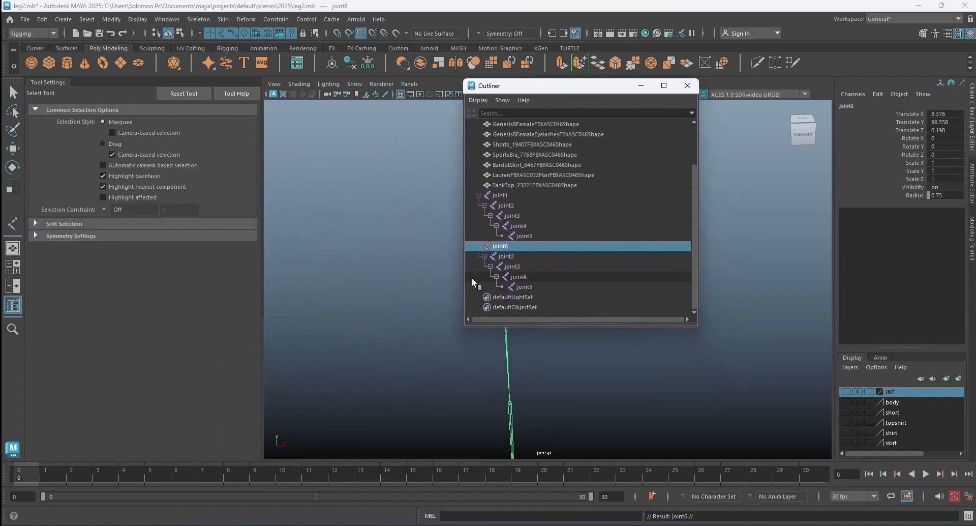
{"action": "left_click_drag", "start_coordinate": [537, 327], "coordinate": [543, 435]}
{"action": "left_click_drag", "start_coordinate": [461, 346], "coordinate": [324, 348]}
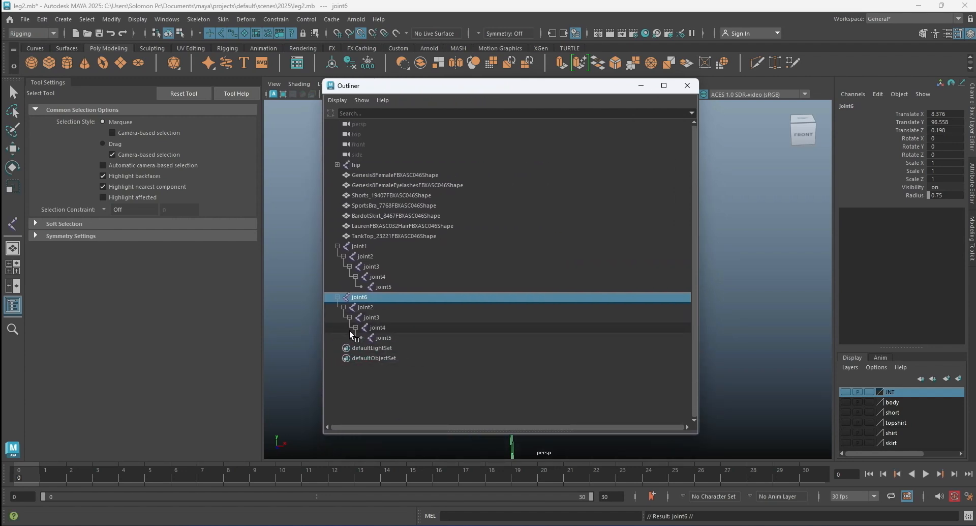
{"action": "left_click_drag", "start_coordinate": [419, 87], "coordinate": [314, 78]}
{"action": "left_click_drag", "start_coordinate": [597, 187], "coordinate": [475, 189]}
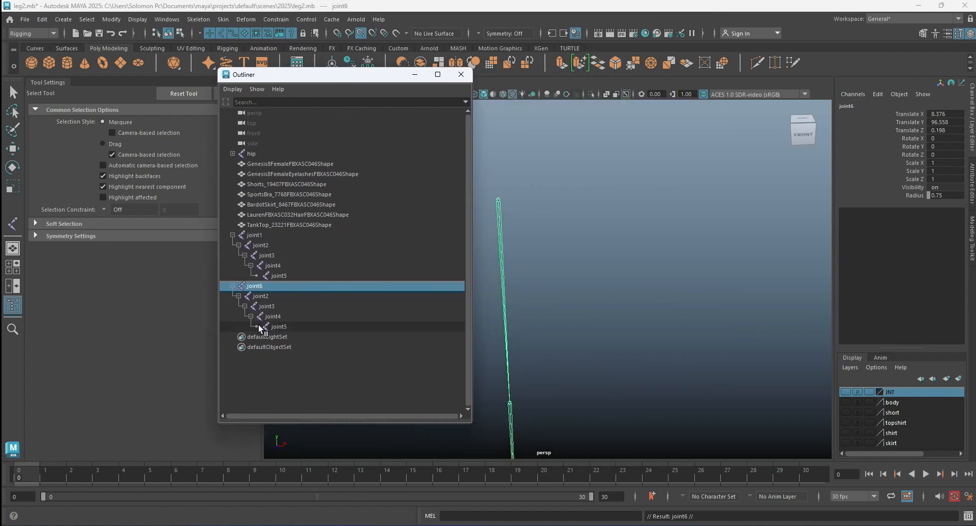
Rename joint1 of the first leg chain as IK_thigh and its child joint2 as IK_kneel.
{"action": "double_click", "coordinate": [259, 234]}
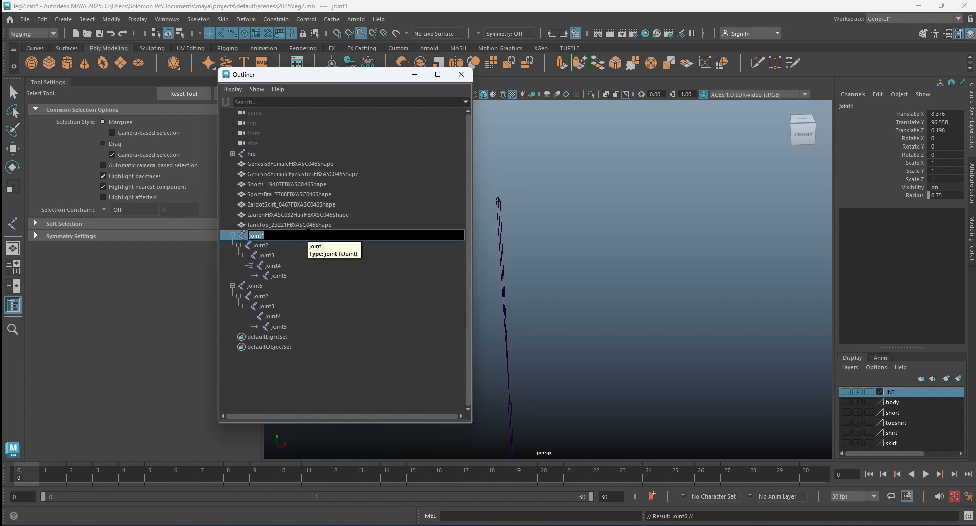
{"action": "type", "text": "IK thig"}
{"action": "type", "text": "high"}
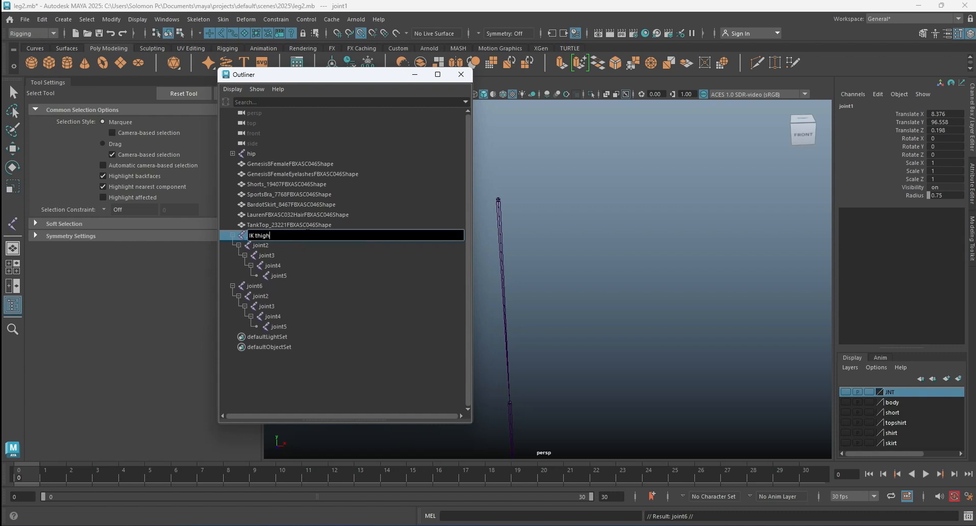
{"action": "double_click", "coordinate": [284, 245]}
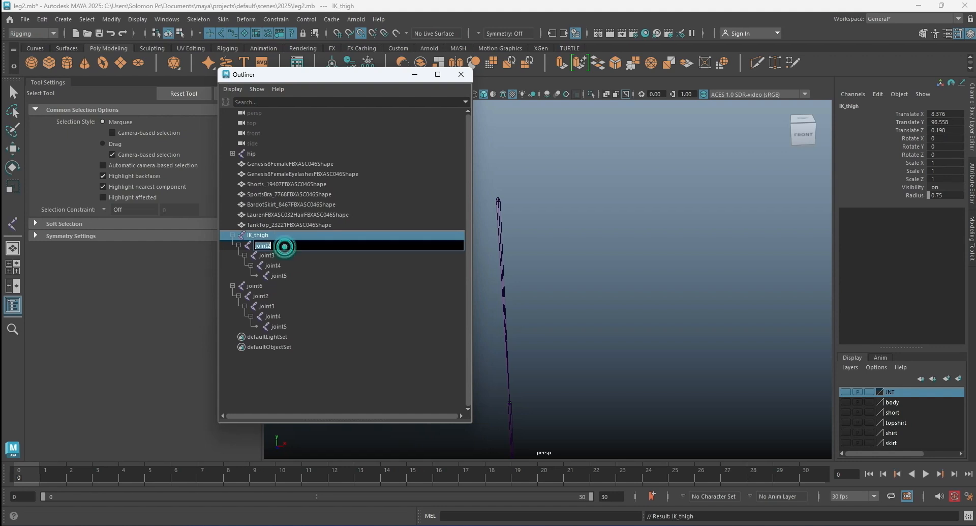
{"action": "type", "text": "IK kneel"}
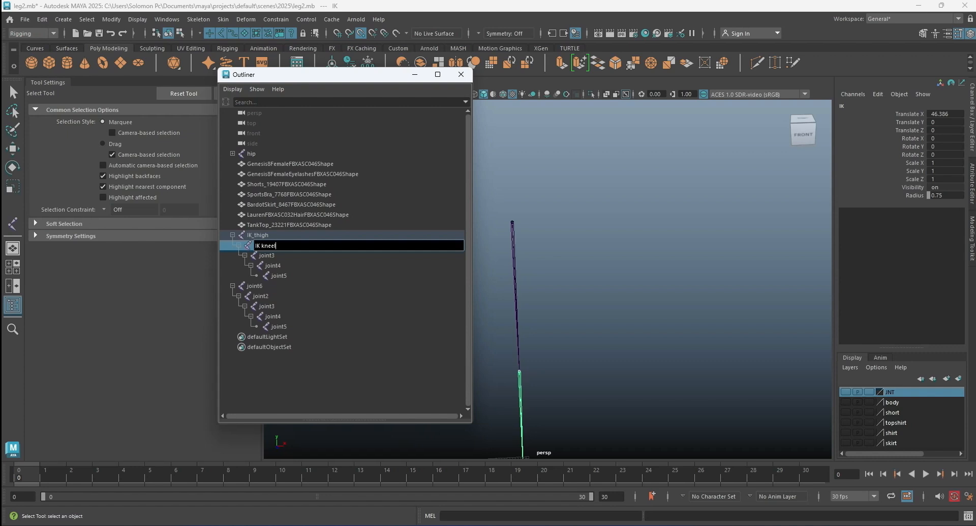
{"action": "type", "text": "_kneel"}
Rename joint3 of the IK chain as IK_leg and joint4 as IK_feet.
{"action": "double_click", "coordinate": [278, 256]}
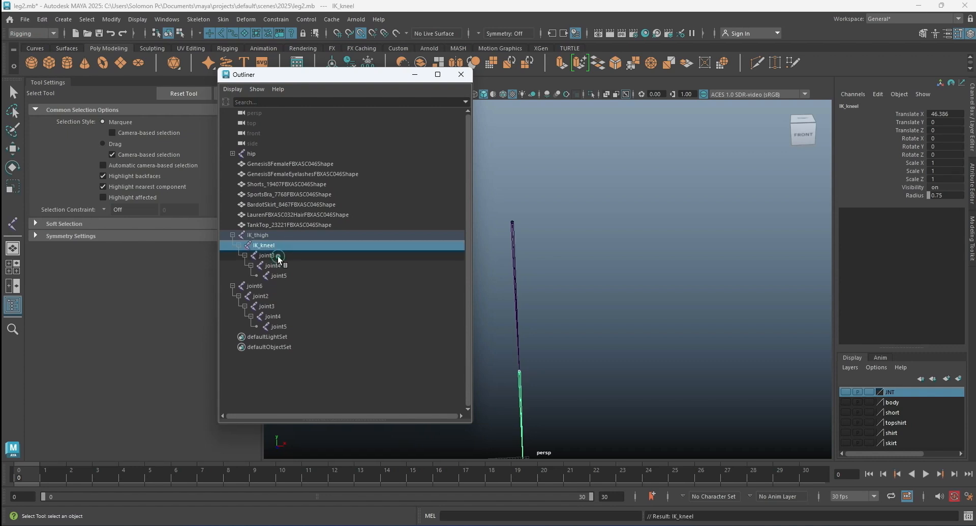
{"action": "type", "text": "IK leg"}
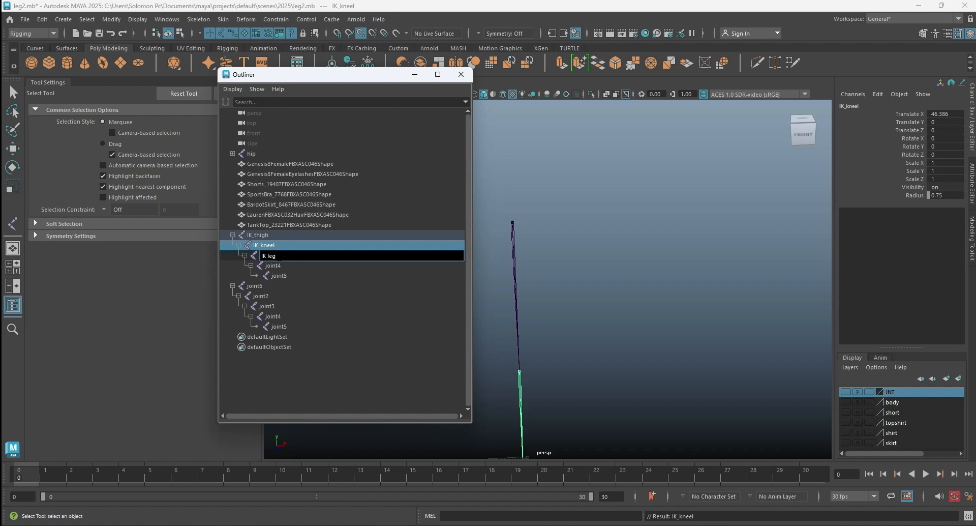
{"action": "key", "text": "Return"}
{"action": "double_click", "coordinate": [292, 264]}
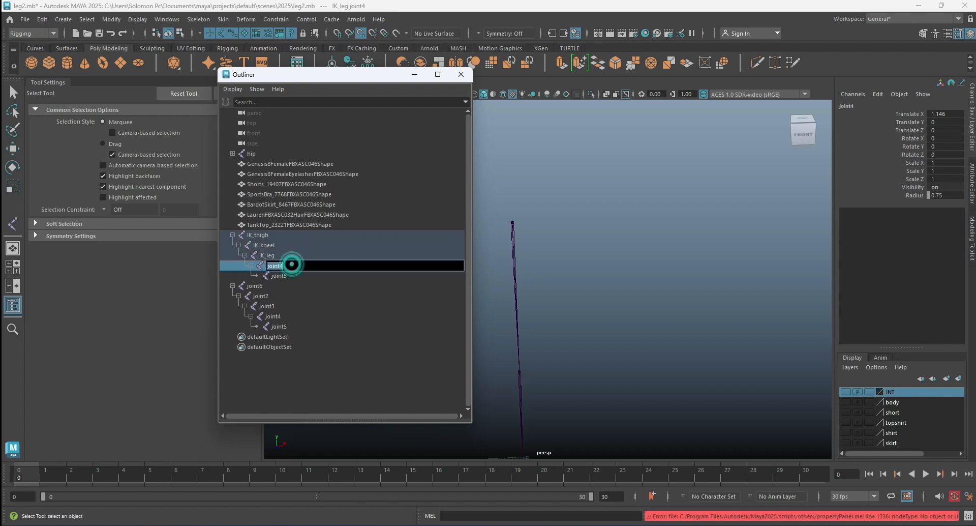
{"action": "type", "text": "IK"}
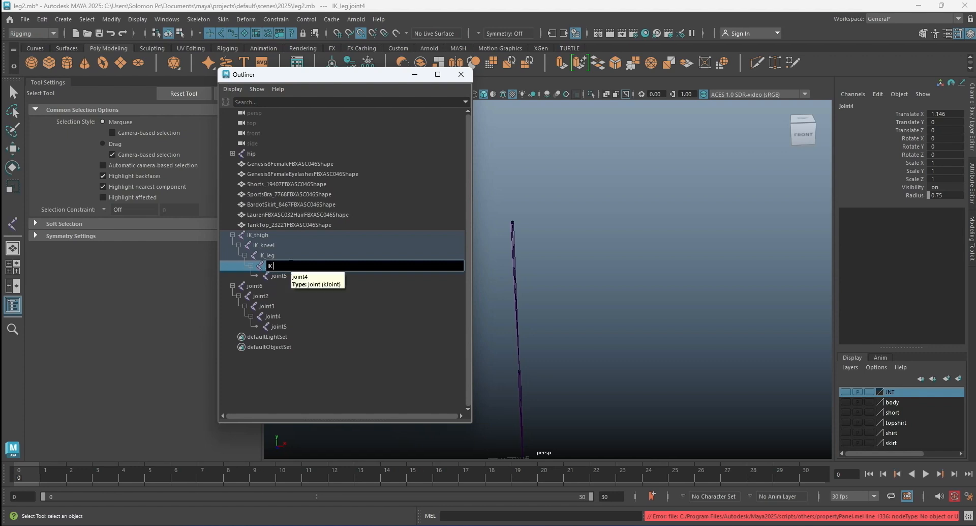
{"action": "type", "text": "feet"}
{"action": "key", "text": "Return"}
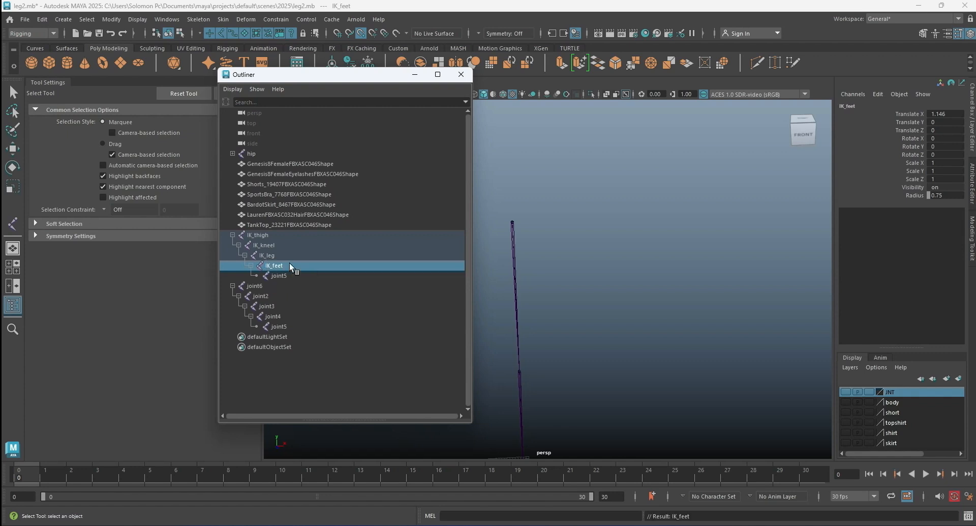
Rename the last joint of the IK chain, joint5, as IK_toe.
{"action": "double_click", "coordinate": [285, 275]}
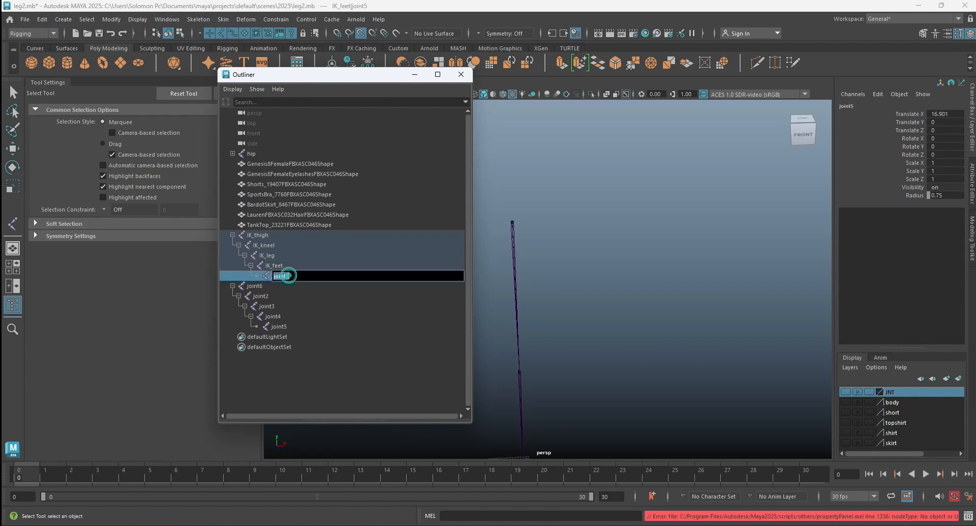
{"action": "type", "text": "ik"}
{"action": "key", "text": "BackSpace"}
{"action": "key", "text": "BackSpace"}
{"action": "type", "text": "IK"}
{"action": "type", "text": "toe"}
{"action": "key", "text": "Return"}
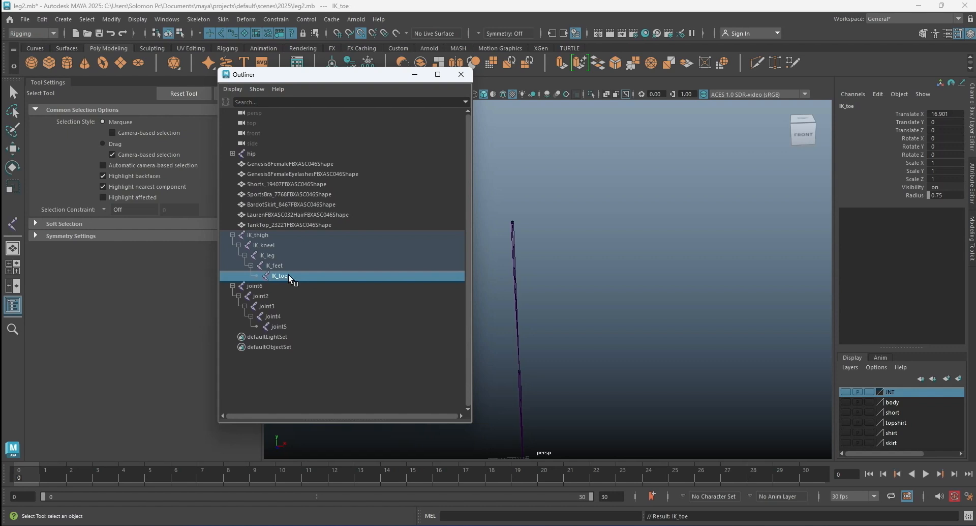
Rename the duplicated chain's top joint, joint6, as Fk_thigh.
{"action": "scroll", "coordinate": [659, 303], "scroll_direction": "down", "scroll_amount": 2}
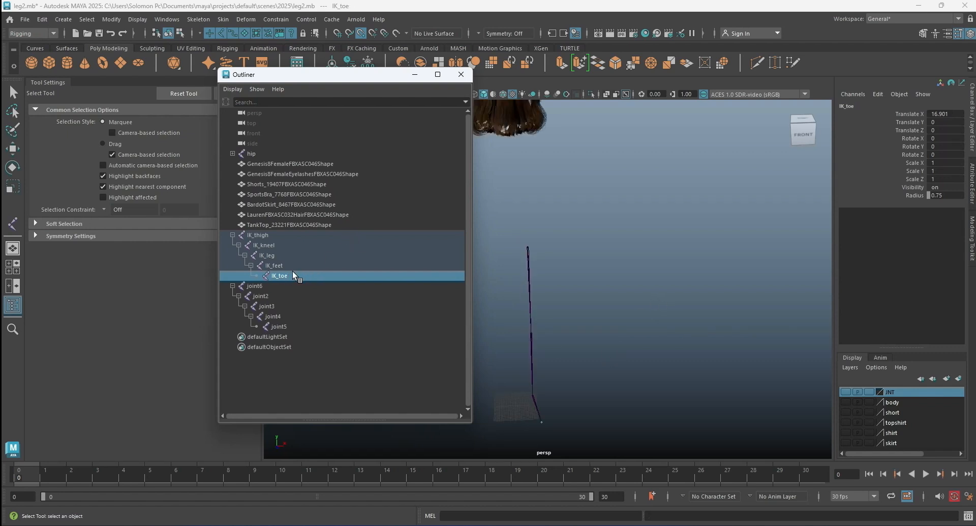
{"action": "left_click", "coordinate": [263, 285]}
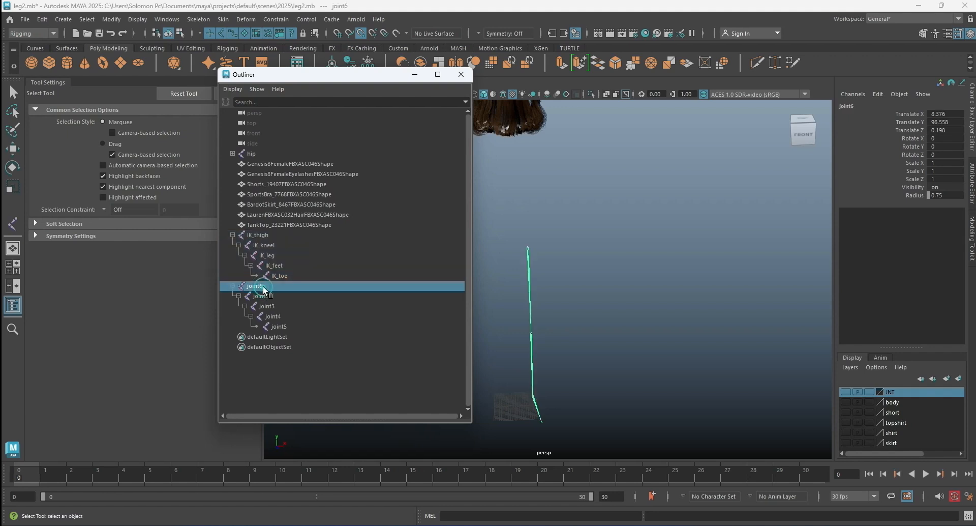
{"action": "double_click", "coordinate": [270, 286]}
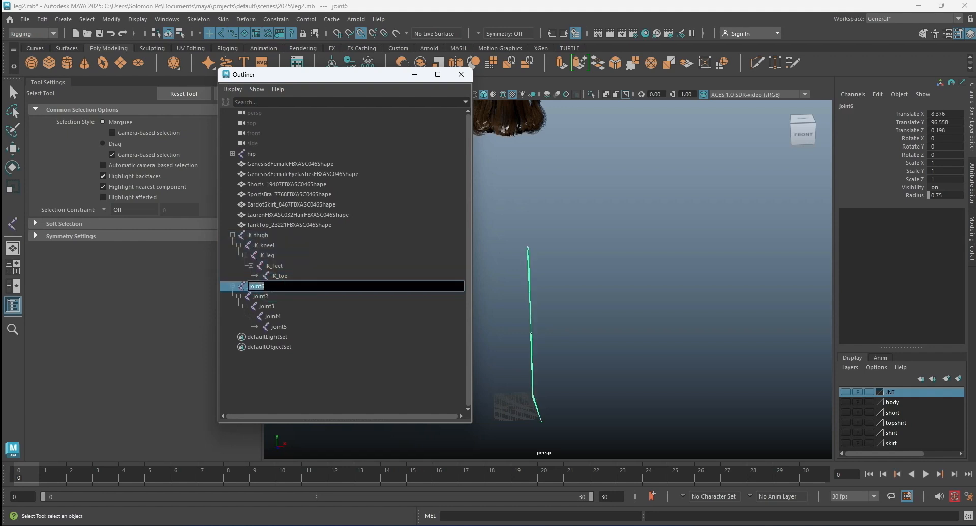
{"action": "type", "text": "F"}
{"action": "type", "text": "k_"}
{"action": "type", "text": " th"}
{"action": "type", "text": "ig"}
{"action": "type", "text": "h"}
{"action": "key", "text": "Return"}
Rename joint2 of the duplicated chain as FK_kneel and joint3 as Fk_leg.
{"action": "double_click", "coordinate": [268, 295]}
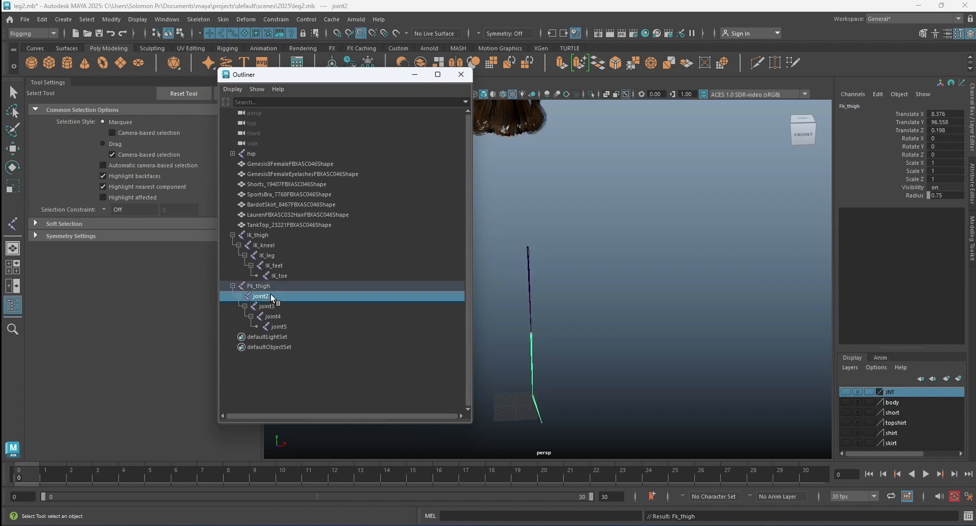
{"action": "type", "text": "FK"}
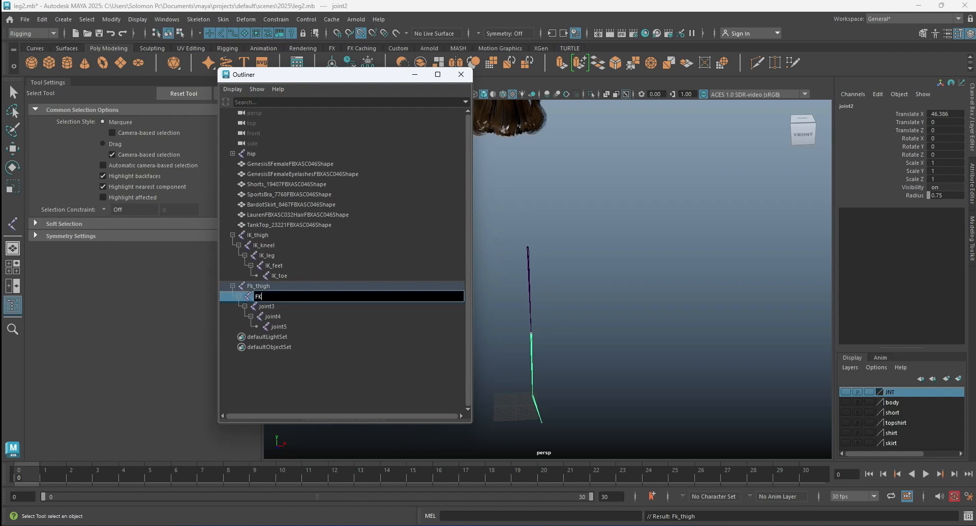
{"action": "type", "text": " knee"}
{"action": "key", "text": "Return"}
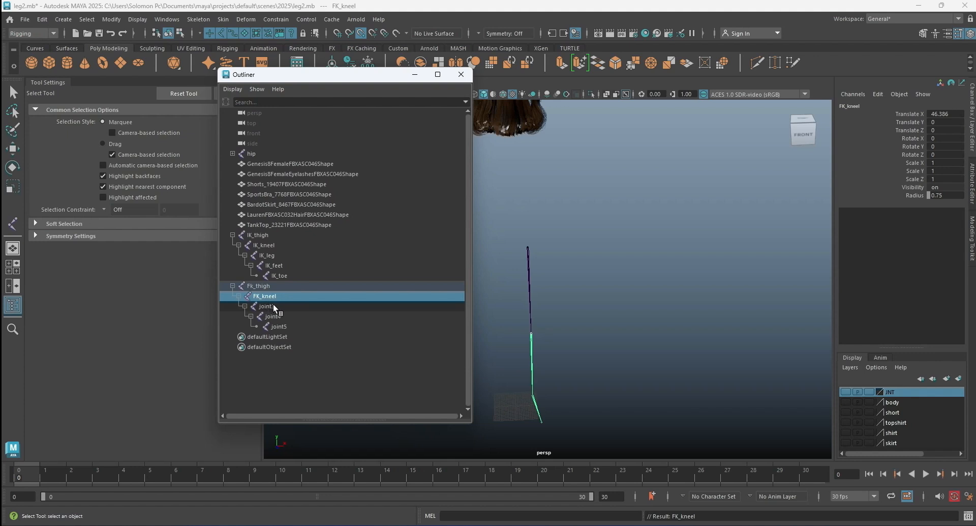
{"action": "double_click", "coordinate": [269, 305]}
{"action": "type", "text": "F"}
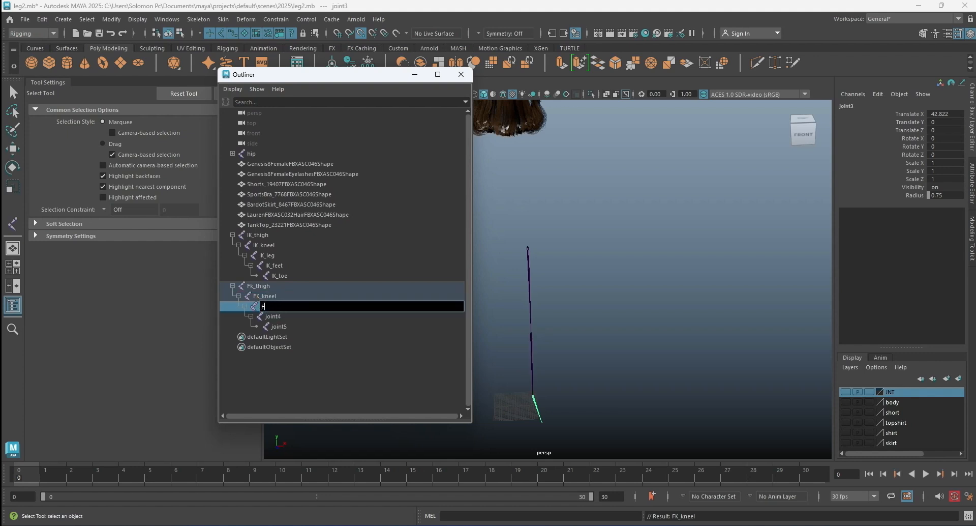
{"action": "type", "text": "k_ leg"}
{"action": "key", "text": "Return"}
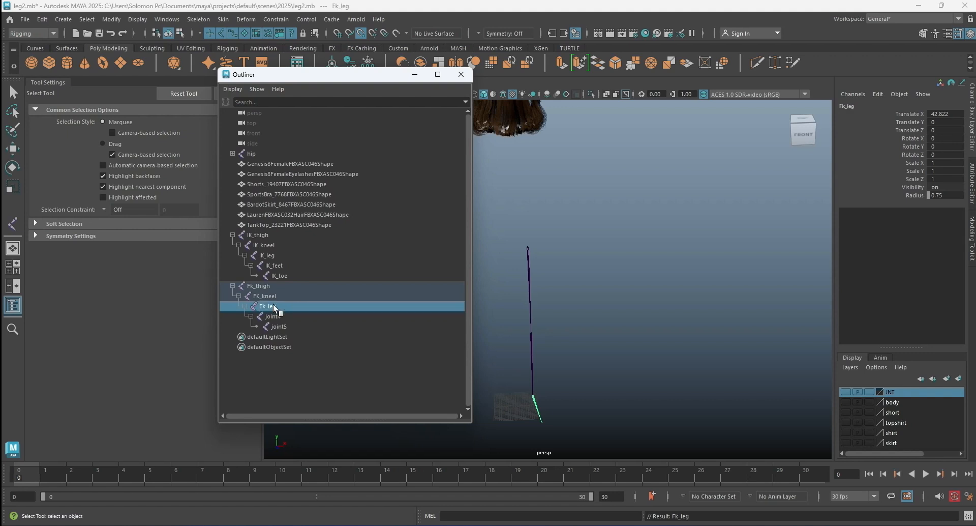
Rename joint4 of the duplicated chain as fk_feet and the end joint, joint5, as Fk_toe.
{"action": "double_click", "coordinate": [295, 314]}
{"action": "type", "text": "fk"}
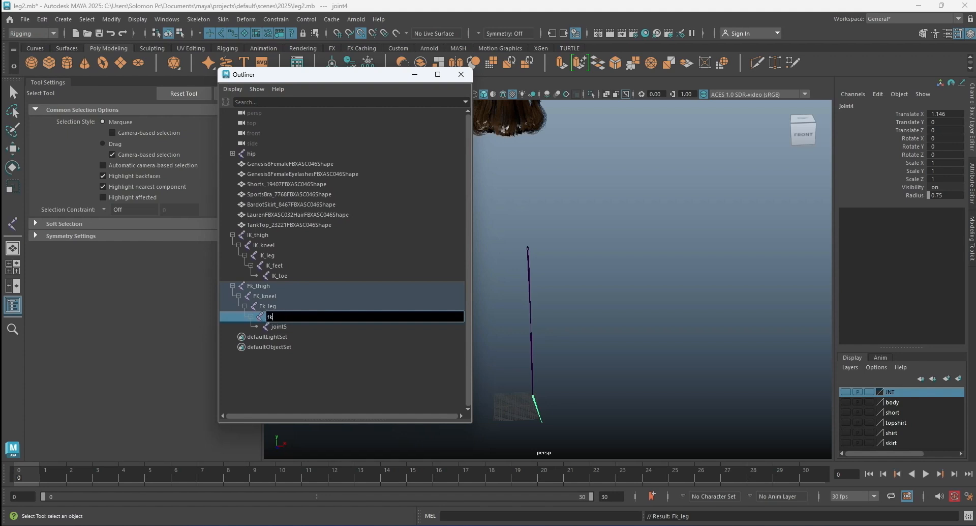
{"action": "type", "text": " feet"}
{"action": "key", "text": "Return"}
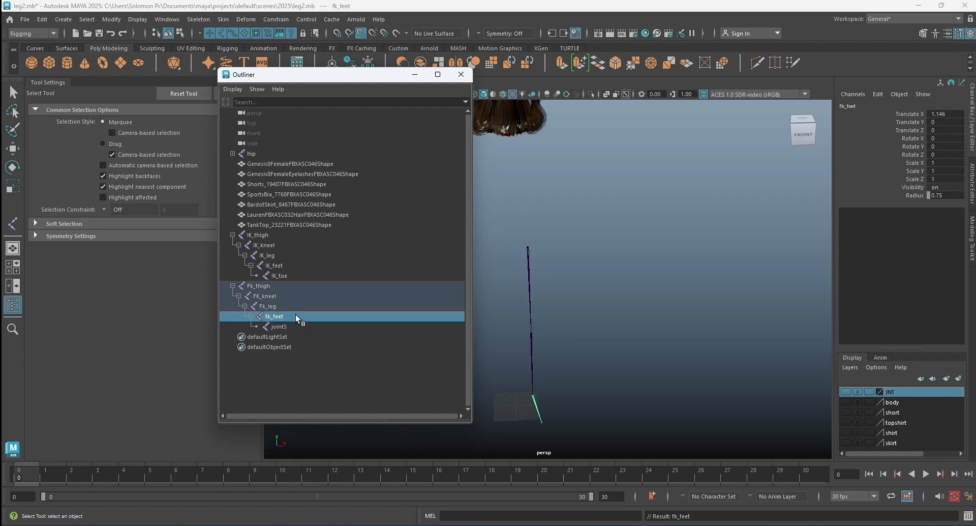
{"action": "double_click", "coordinate": [292, 326]}
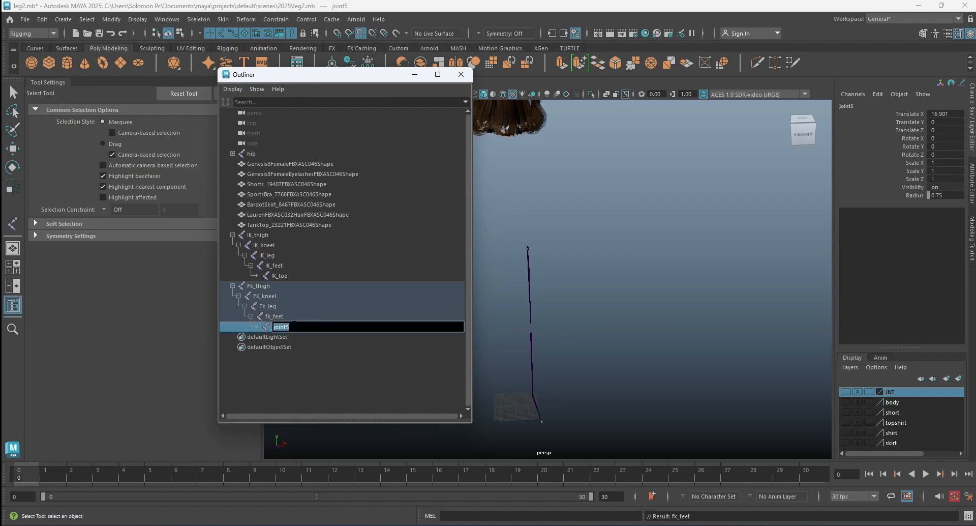
{"action": "type", "text": "Fk"}
{"action": "type", "text": " toe"}
{"action": "key", "text": "Return"}
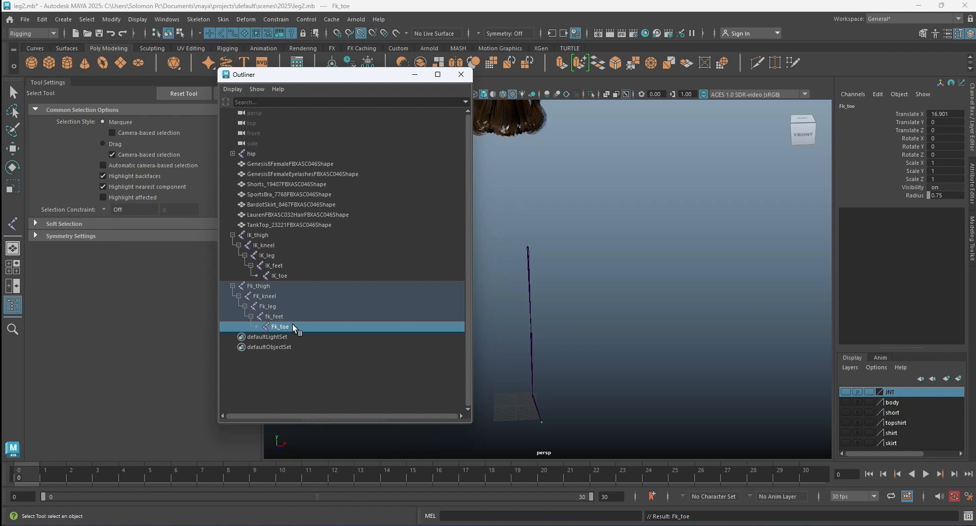
Correct the capitalisation of the fk_feet joint's name to FK_feet.
{"action": "double_click", "coordinate": [277, 316]}
{"action": "left_click_drag", "start_coordinate": [273, 316], "coordinate": [267, 317]}
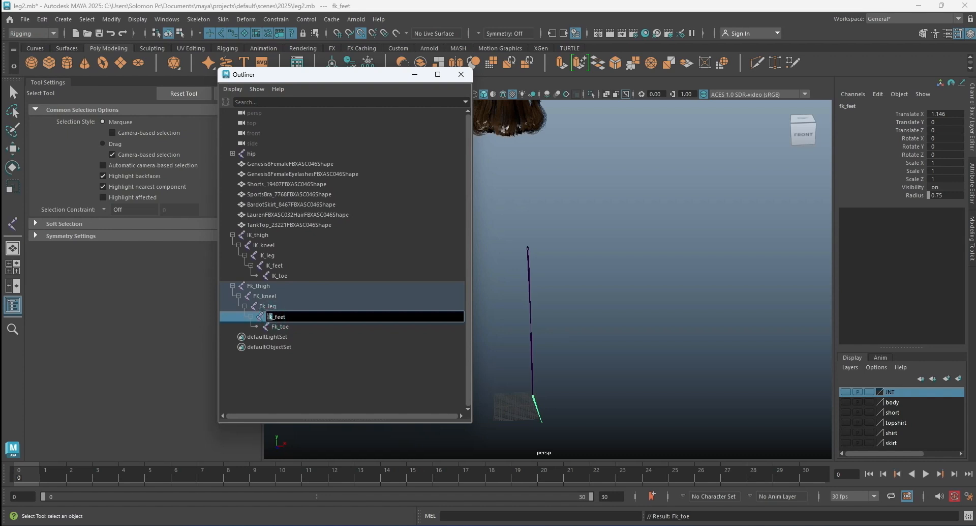
{"action": "type", "text": "Fk"}
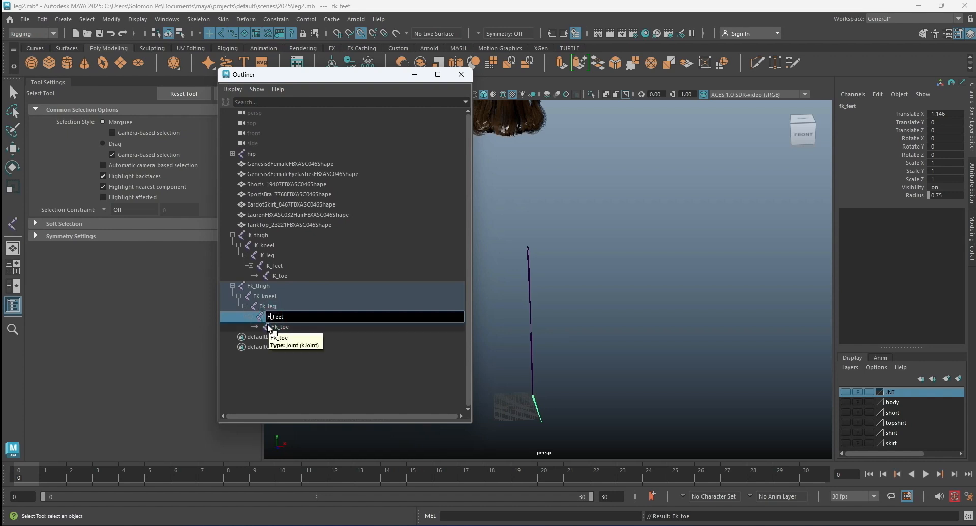
{"action": "key", "text": "Return"}
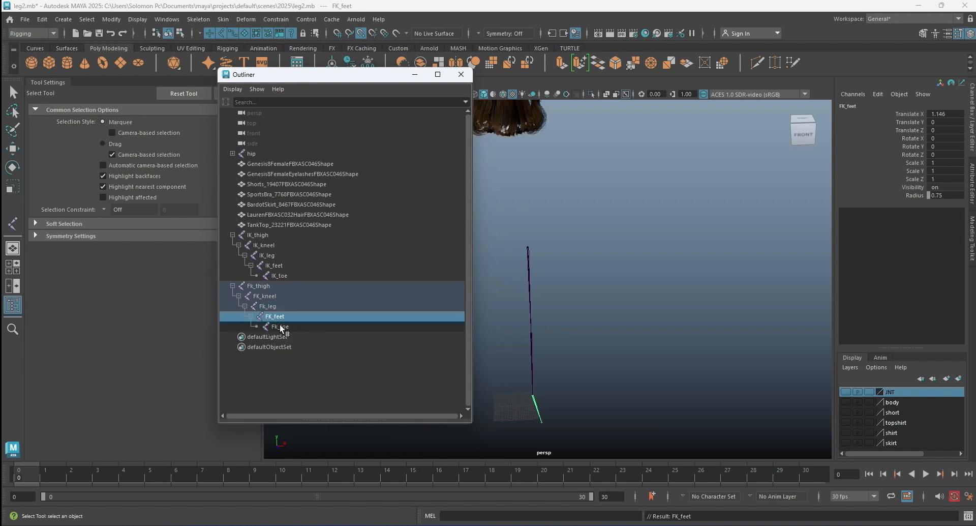
Create a display layer from the IK_thigh chain, name it IK, and hide it.
{"action": "left_click", "coordinate": [253, 235]}
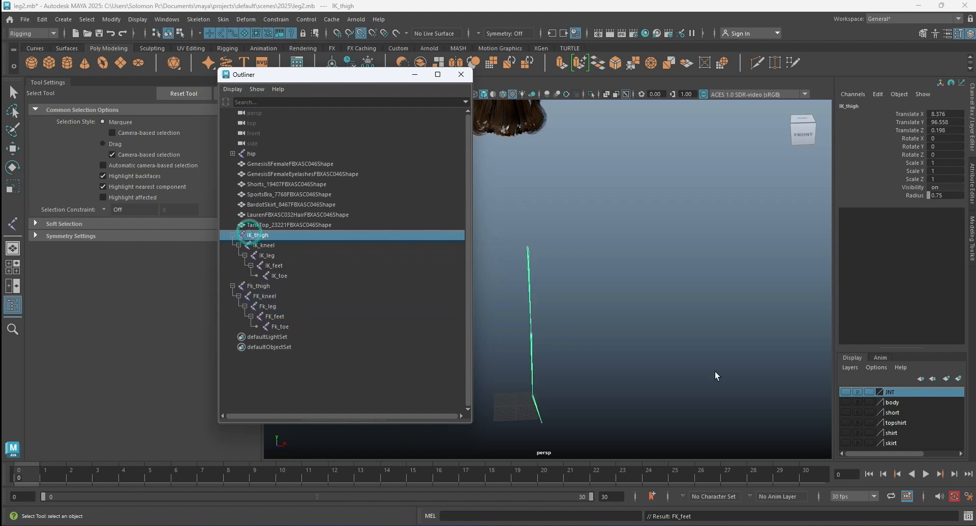
{"action": "left_click", "coordinate": [846, 368]}
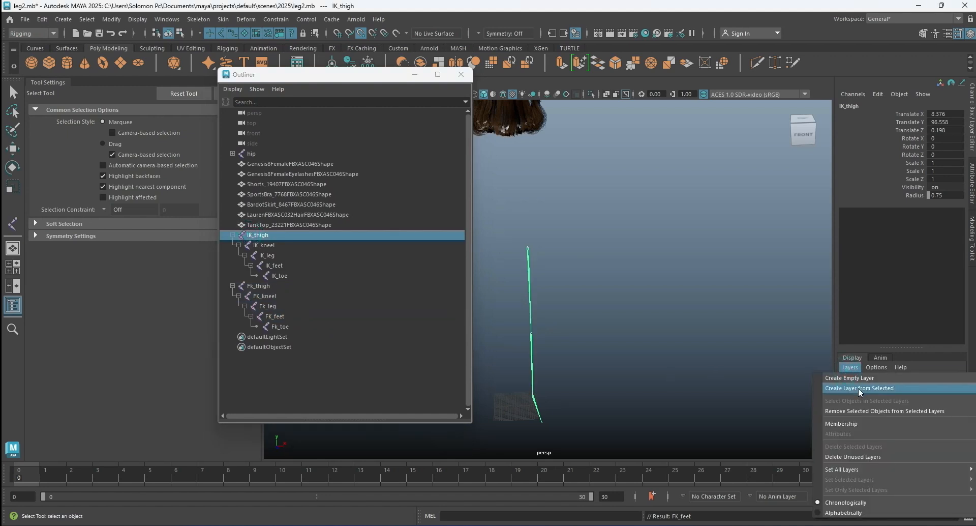
{"action": "left_click", "coordinate": [859, 388]}
{"action": "double_click", "coordinate": [889, 391]}
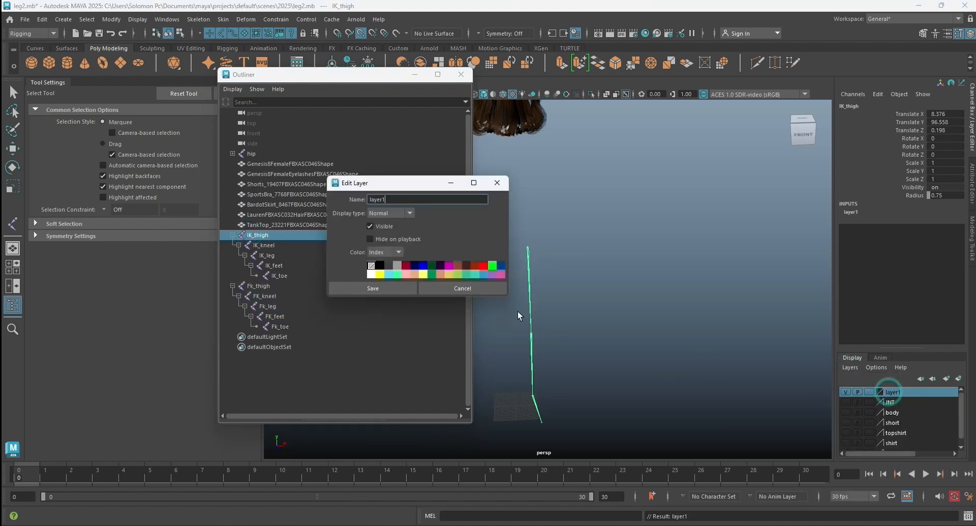
{"action": "left_click_drag", "start_coordinate": [395, 199], "coordinate": [352, 200]}
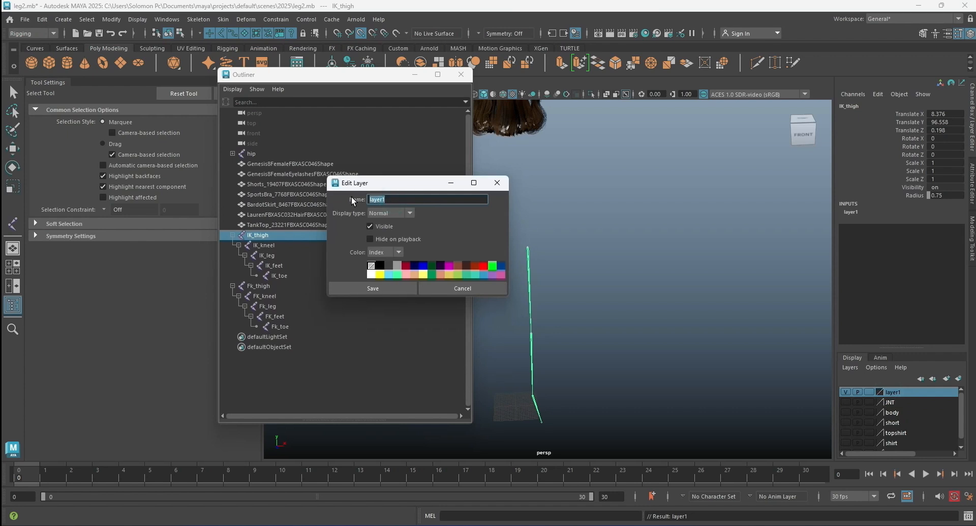
{"action": "key", "text": "BackSpace"}
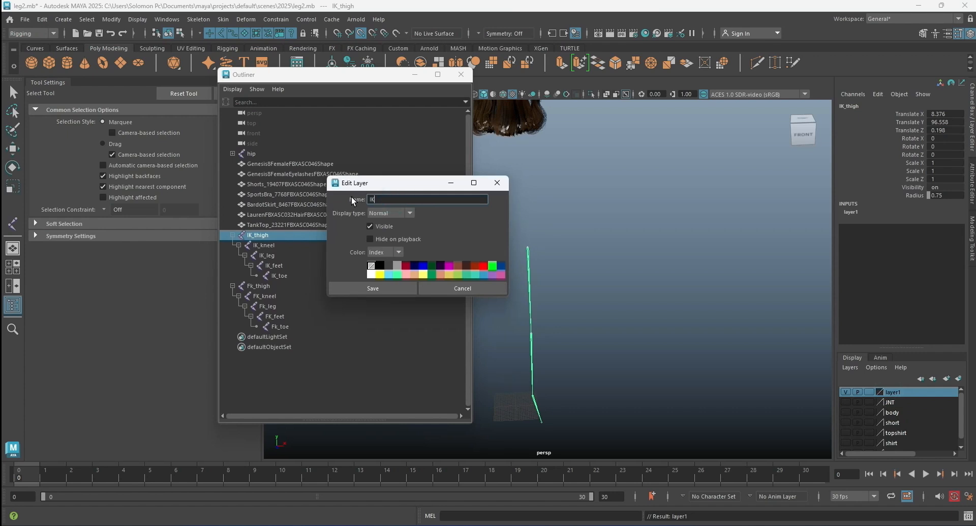
{"action": "left_click", "coordinate": [385, 287]}
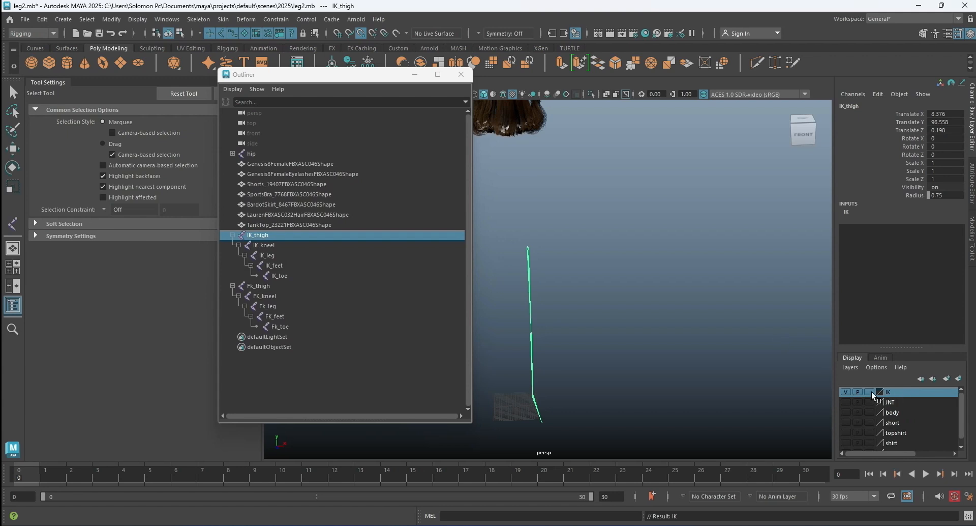
{"action": "left_click", "coordinate": [848, 391]}
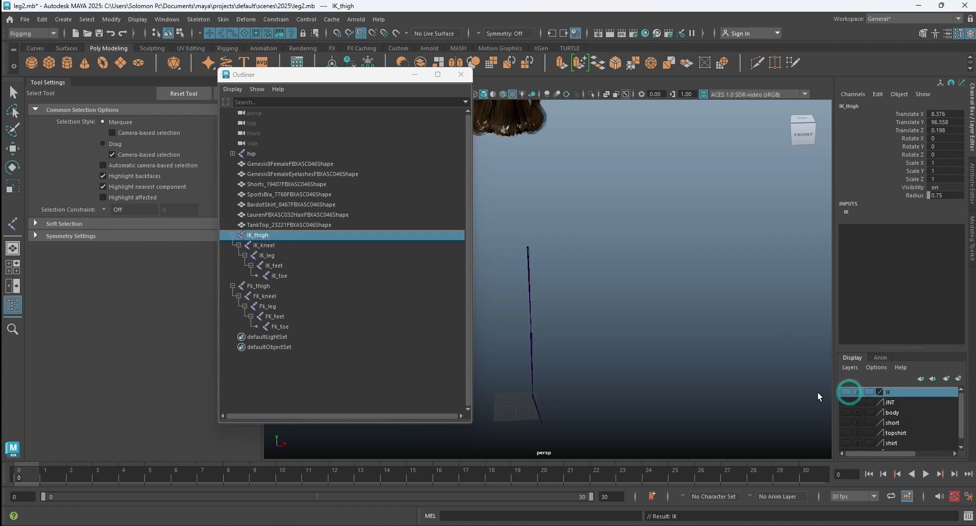
Create a display layer from the Fk_thigh chain and name it FK.
{"action": "left_click", "coordinate": [256, 286]}
{"action": "left_click", "coordinate": [850, 367]}
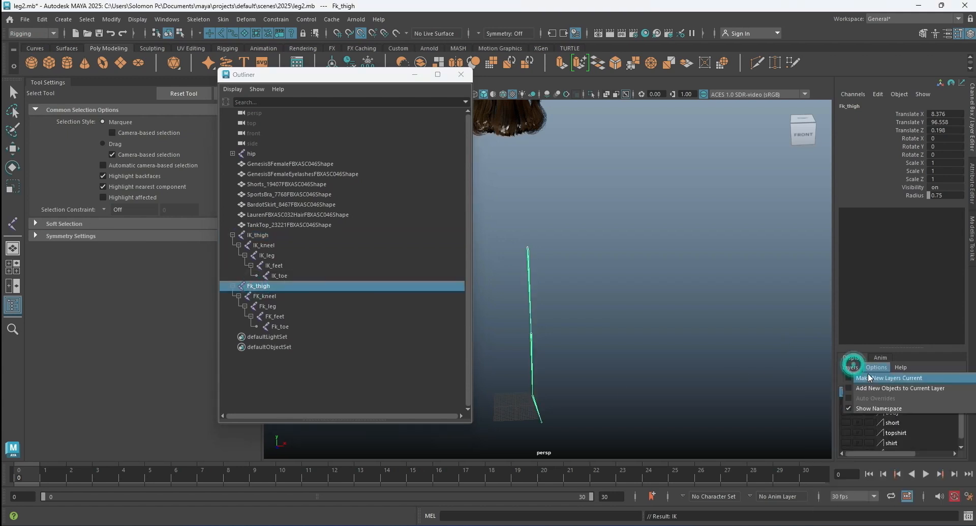
{"action": "left_click", "coordinate": [854, 387]}
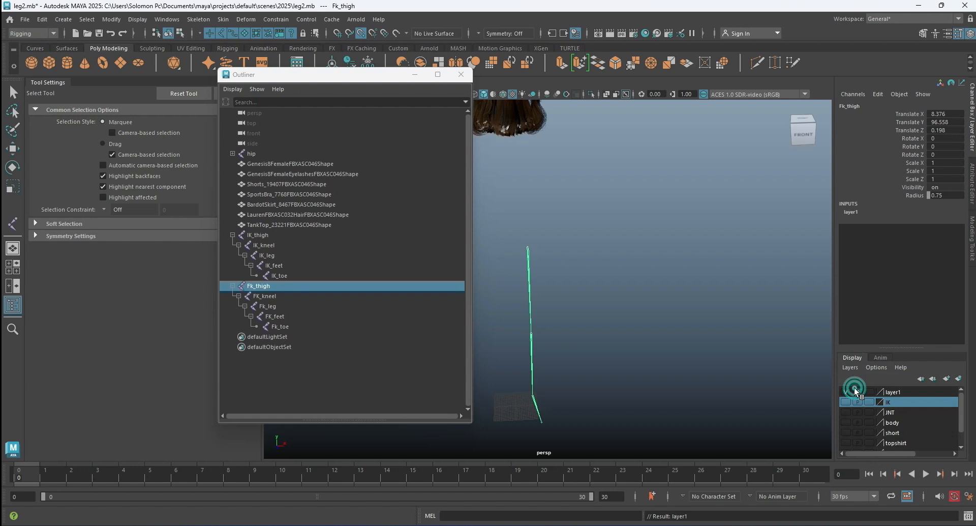
{"action": "double_click", "coordinate": [889, 391]}
{"action": "double_click", "coordinate": [390, 199]}
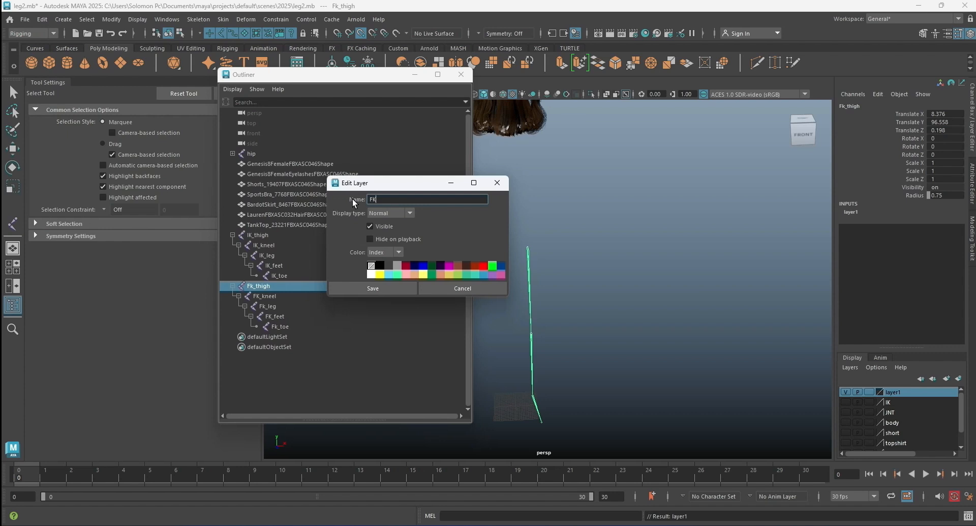
{"action": "left_click", "coordinate": [382, 289]}
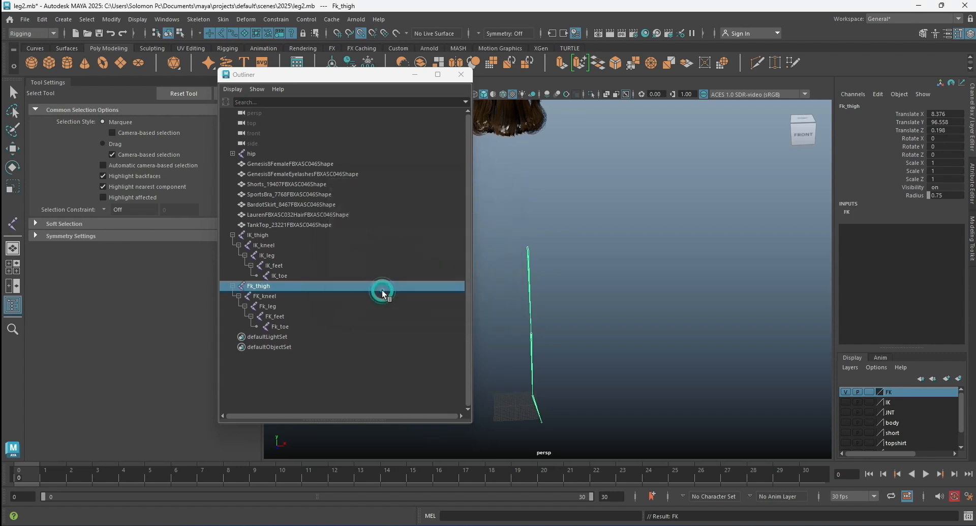
Collapse the Fk_thigh and IK_thigh hierarchies in the Outliner and hide the FK layer.
{"action": "left_click", "coordinate": [612, 249]}
{"action": "left_click", "coordinate": [231, 286]}
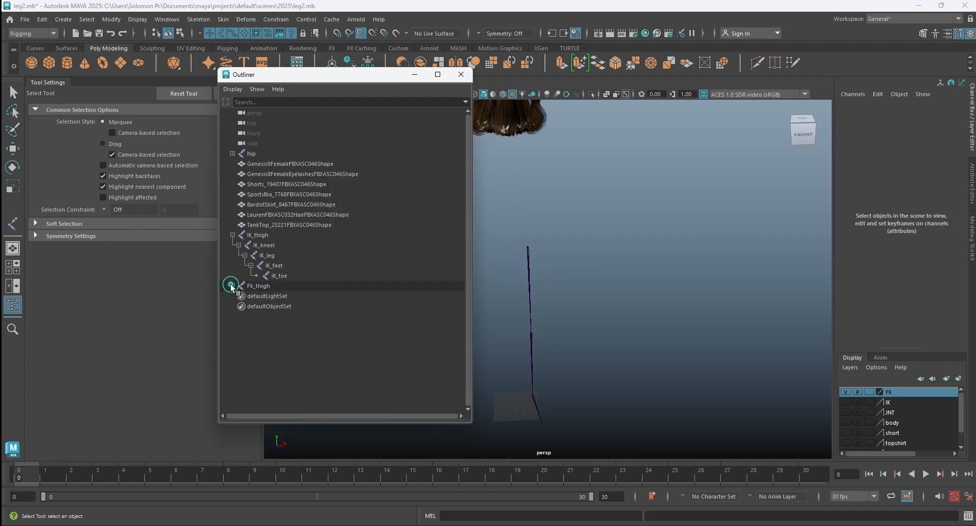
{"action": "left_click", "coordinate": [232, 235]}
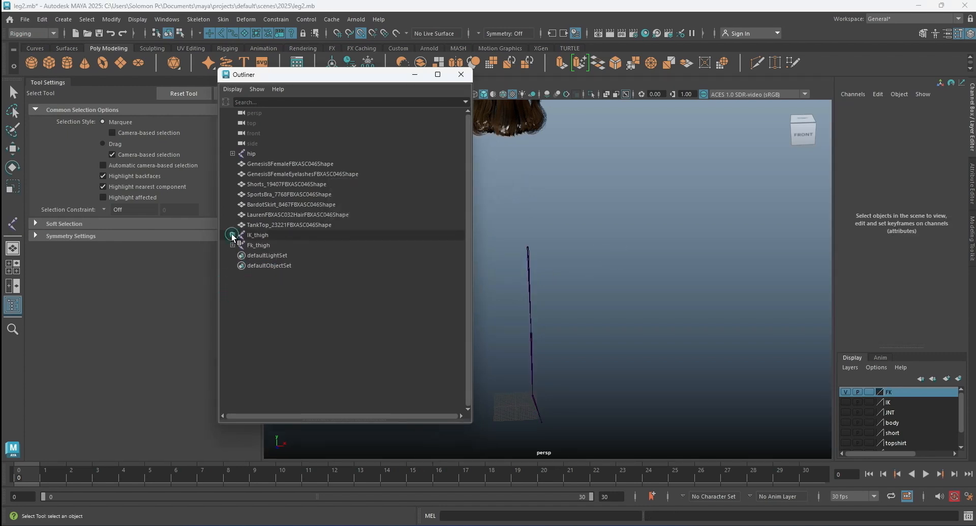
{"action": "left_click", "coordinate": [847, 391]}
{"action": "left_click", "coordinate": [723, 313]}
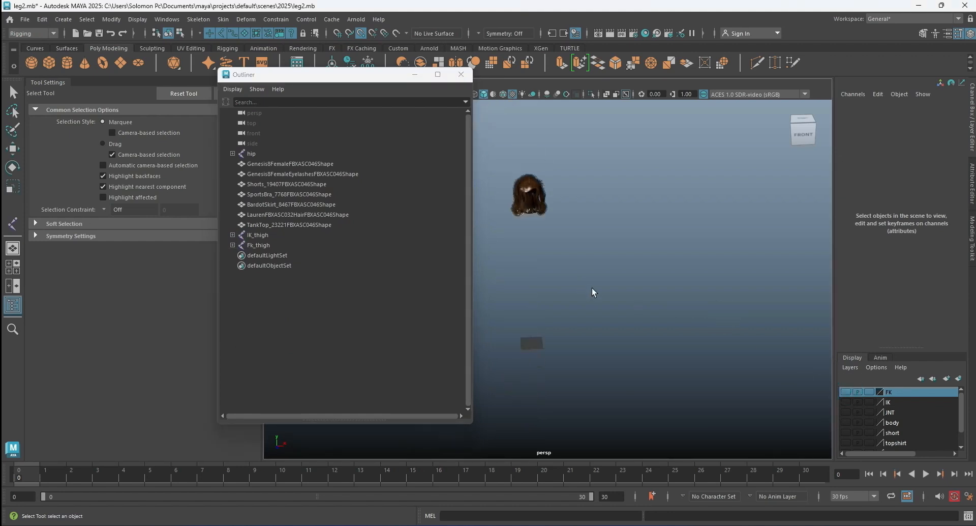
Move the Outliner window off the viewport and make it narrower.
{"action": "scroll", "coordinate": [592, 287], "scroll_direction": "up", "scroll_amount": 2}
{"action": "left_click", "coordinate": [375, 77]}
{"action": "left_click_drag", "start_coordinate": [376, 77], "coordinate": [169, 152]}
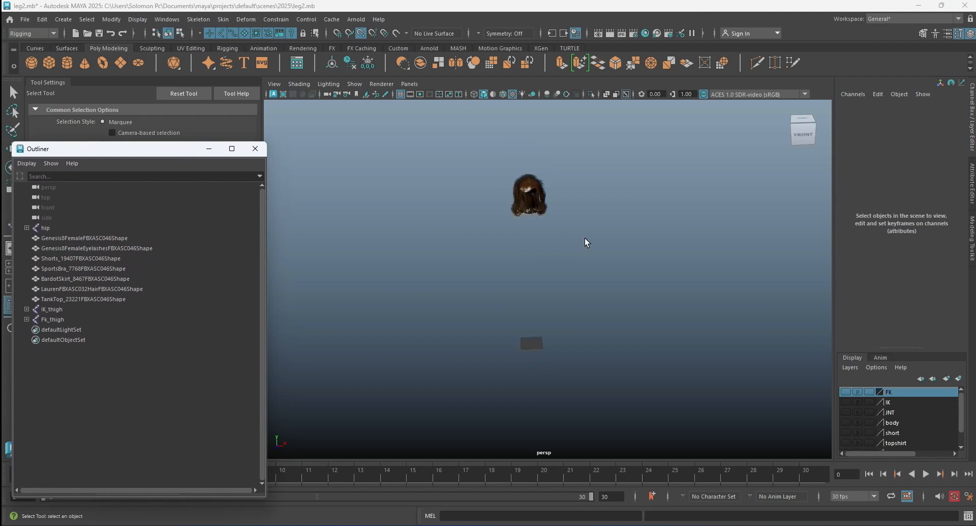
{"action": "scroll", "coordinate": [544, 291], "scroll_direction": "up", "scroll_amount": 2}
{"action": "left_click_drag", "start_coordinate": [562, 283], "coordinate": [532, 283], "text": "alt"}
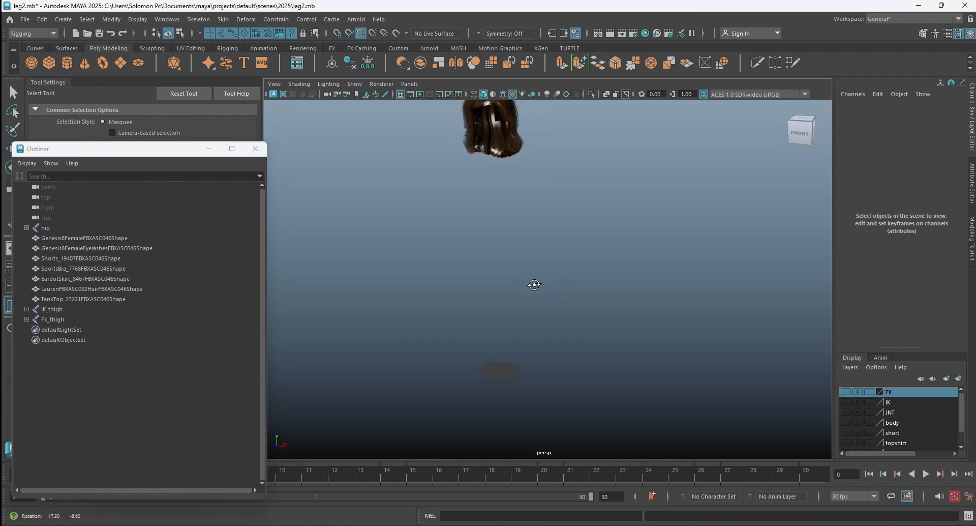
{"action": "left_click_drag", "start_coordinate": [267, 242], "coordinate": [205, 242]}
{"action": "left_click_drag", "start_coordinate": [121, 155], "coordinate": [154, 168]}
{"action": "left_click", "coordinate": [384, 194]}
{"action": "left_click_drag", "start_coordinate": [498, 285], "coordinate": [656, 329], "text": "alt"}
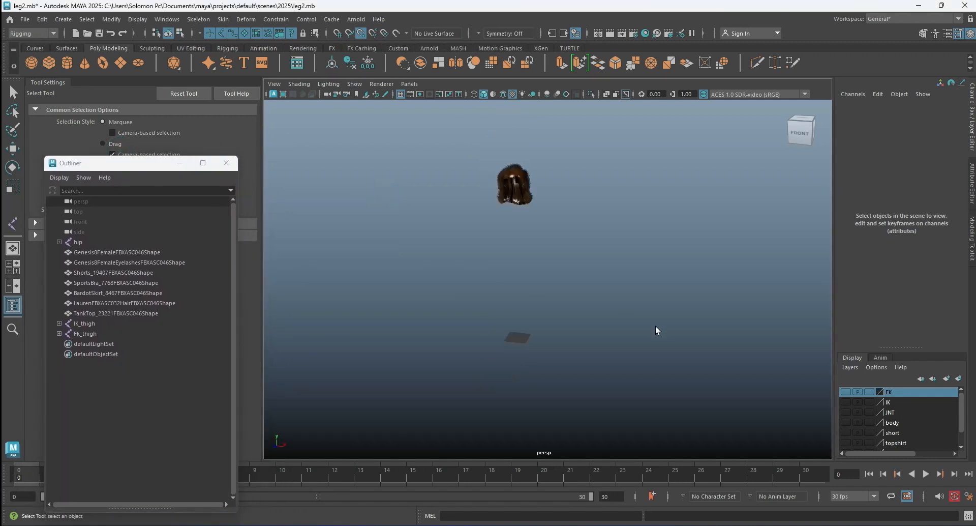
Check the joint chains by toggling the visibility of the FK, IK and JNT layers on and off.
{"action": "left_click", "coordinate": [846, 391]}
{"action": "scroll", "coordinate": [590, 264], "scroll_direction": "up", "scroll_amount": 5}
{"action": "mouse_move", "coordinate": [586, 274]}
{"action": "left_mouse_down", "text": "alt"}
{"action": "mouse_move", "coordinate": [623, 272]}
{"action": "mouse_move", "coordinate": [601, 274]}
{"action": "left_mouse_up", "text": "alt"}
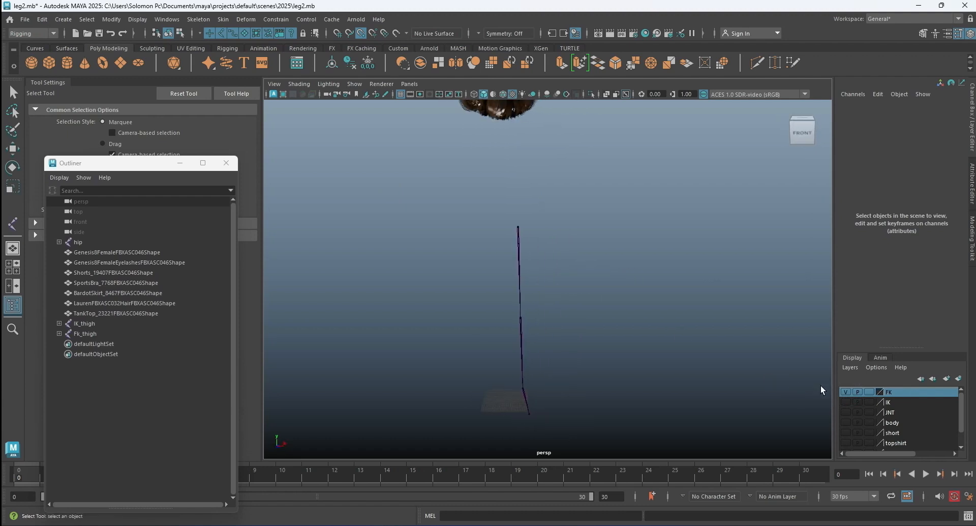
{"action": "left_click", "coordinate": [845, 401]}
{"action": "left_click", "coordinate": [846, 412]}
{"action": "left_click", "coordinate": [848, 412]}
{"action": "left_click", "coordinate": [846, 402]}
{"action": "left_click", "coordinate": [846, 391]}
Show only the IK layer and view its leg chain from the right side in perspective.
{"action": "left_click", "coordinate": [845, 401]}
{"action": "left_click_drag", "start_coordinate": [605, 264], "coordinate": [538, 283], "text": "alt"}
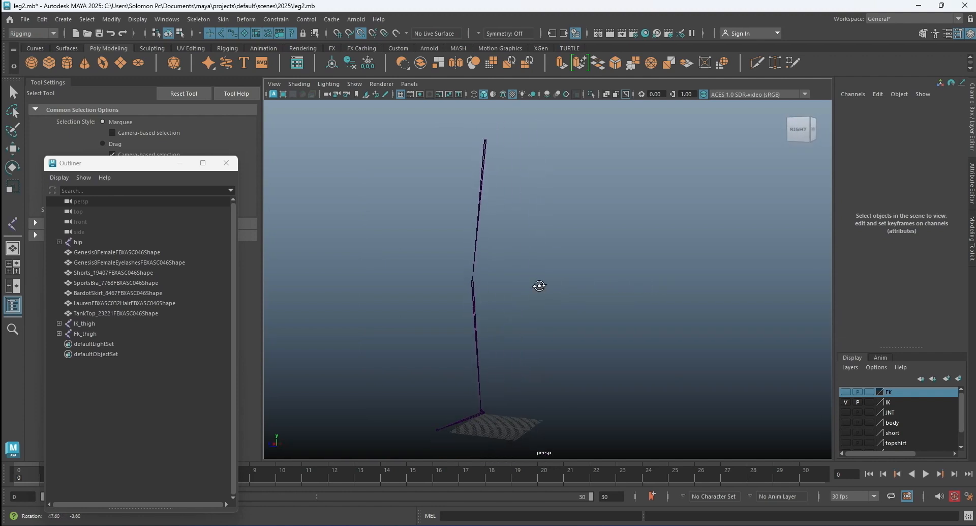
{"action": "key", "text": "space"}
{"action": "key", "text": "space"}
{"action": "left_click", "coordinate": [688, 315]}
{"action": "scroll", "coordinate": [569, 172], "scroll_direction": "up", "scroll_amount": 2}
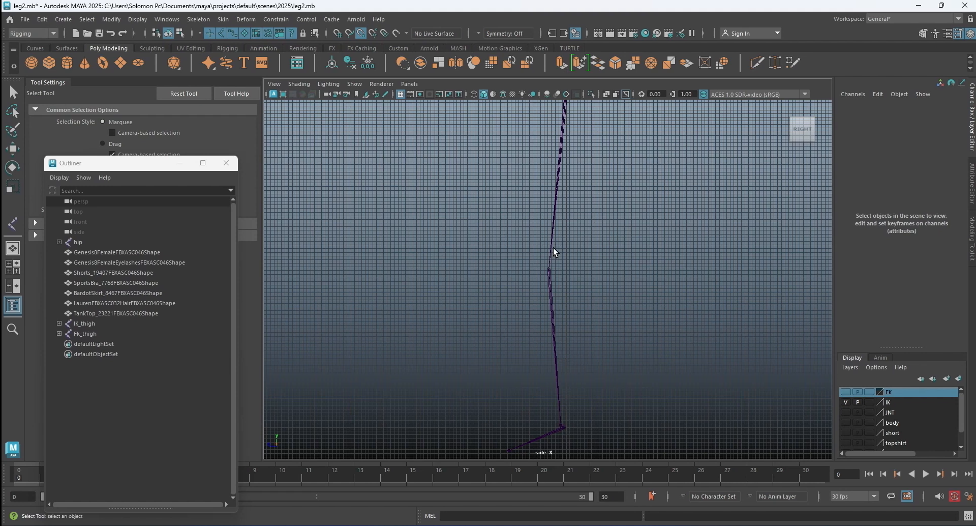
{"action": "key", "text": "space"}
{"action": "key", "text": "space"}
{"action": "left_click_drag", "start_coordinate": [623, 226], "coordinate": [564, 252], "text": "alt"}
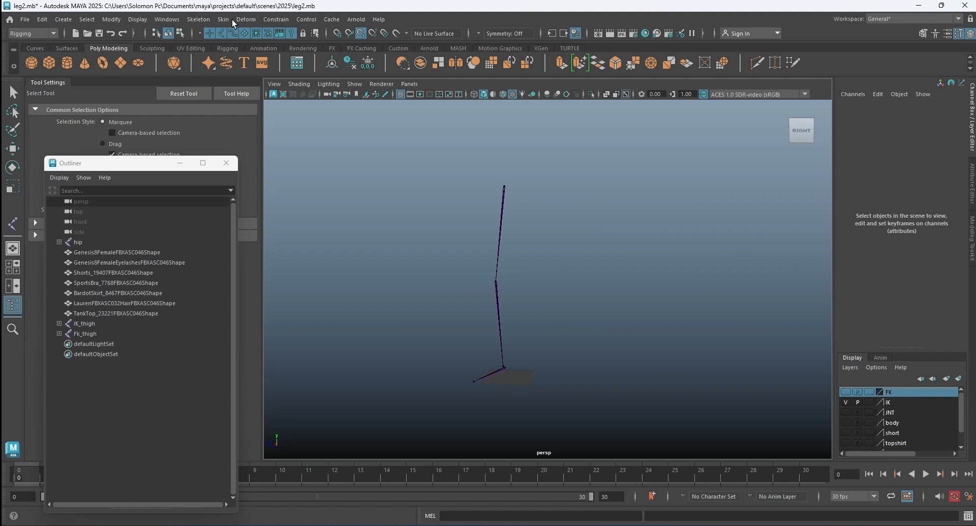
Start the IK Handle tool with its solver set to Rotate-Plane Solver and minimise the Outliner.
{"action": "left_click", "coordinate": [198, 19]}
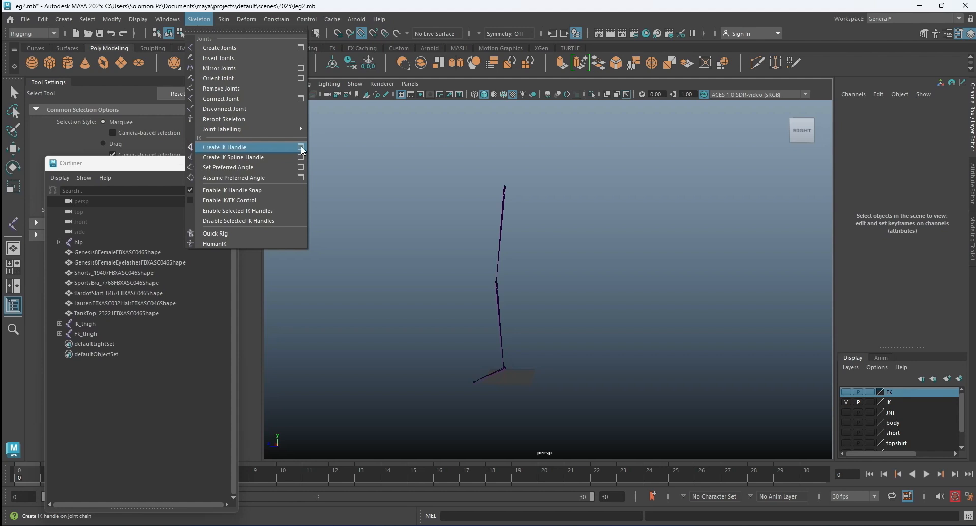
{"action": "left_click", "coordinate": [301, 147]}
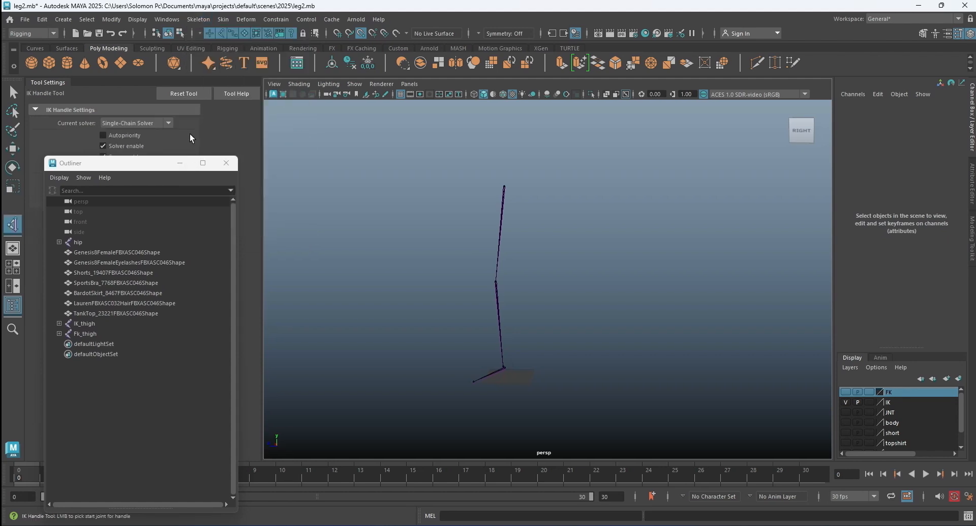
{"action": "left_click_drag", "start_coordinate": [154, 162], "coordinate": [159, 164]}
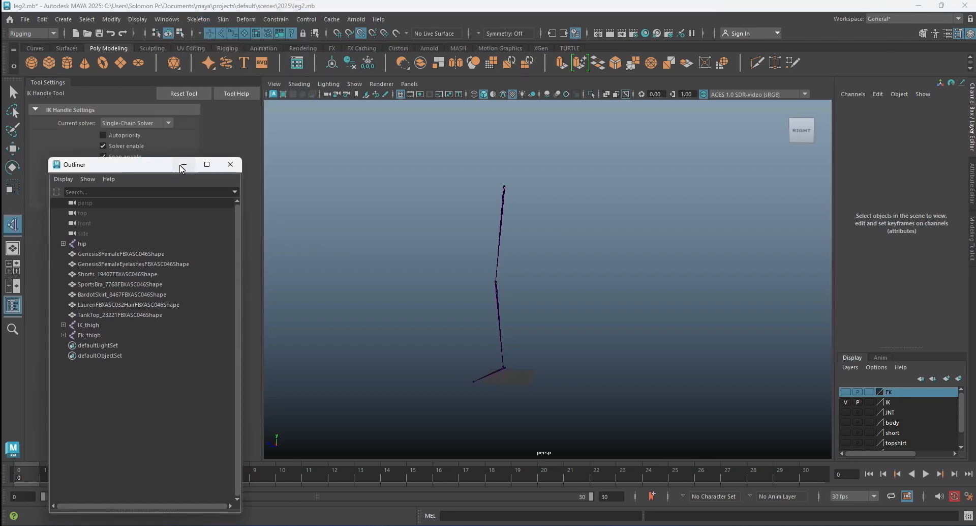
{"action": "left_click", "coordinate": [184, 165]}
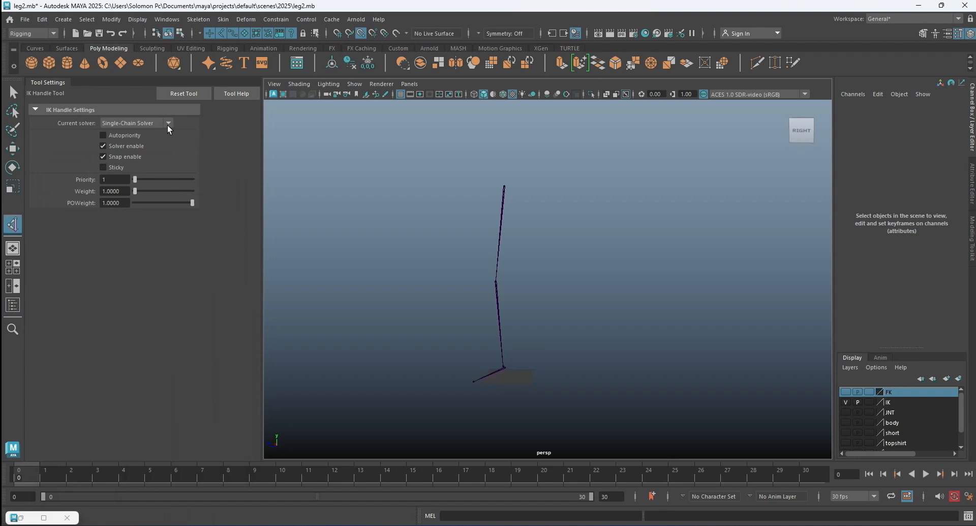
{"action": "left_click", "coordinate": [168, 123]}
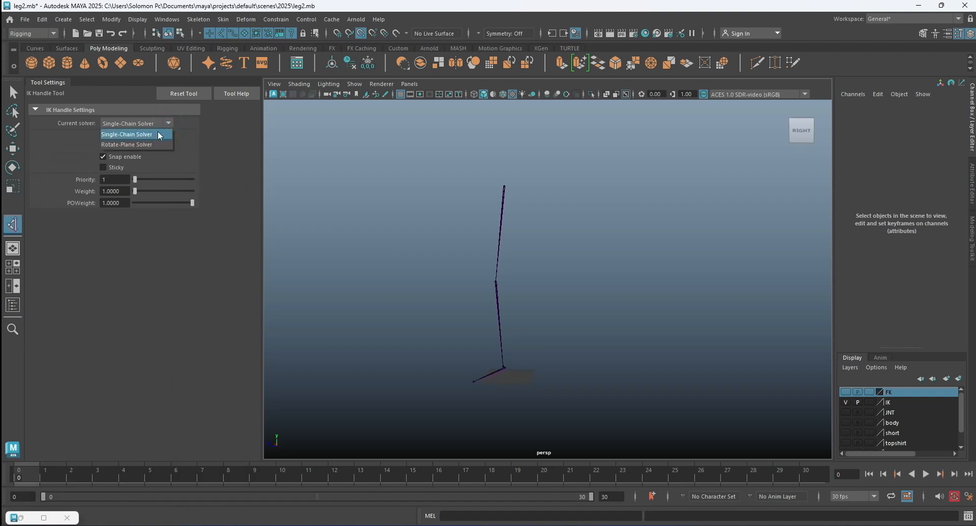
{"action": "left_click", "coordinate": [149, 144]}
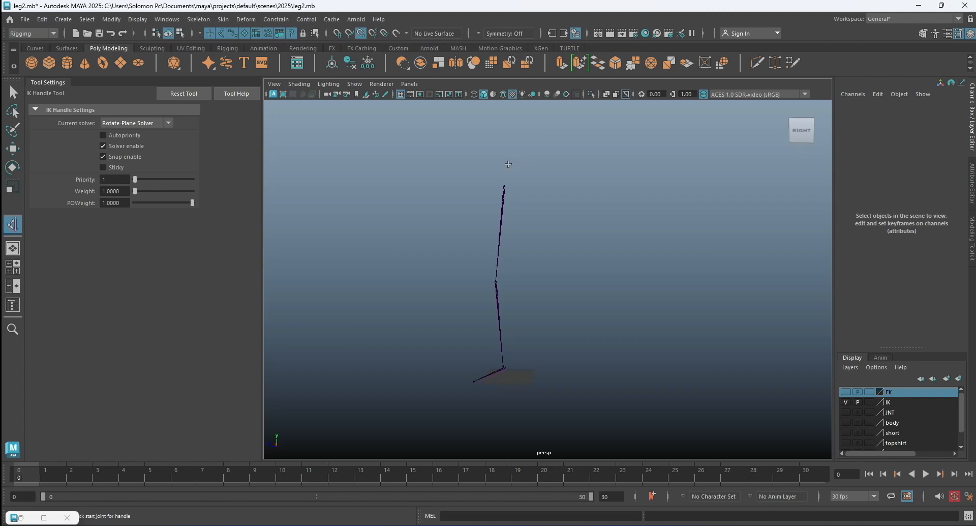
Create the rotate-plane IK handle from the thigh joint to the ankle joint of the IK leg chain, then clear the selection.
{"action": "scroll", "coordinate": [509, 164], "scroll_direction": "up", "scroll_amount": 3}
{"action": "scroll", "coordinate": [503, 157], "scroll_direction": "up", "scroll_amount": 3}
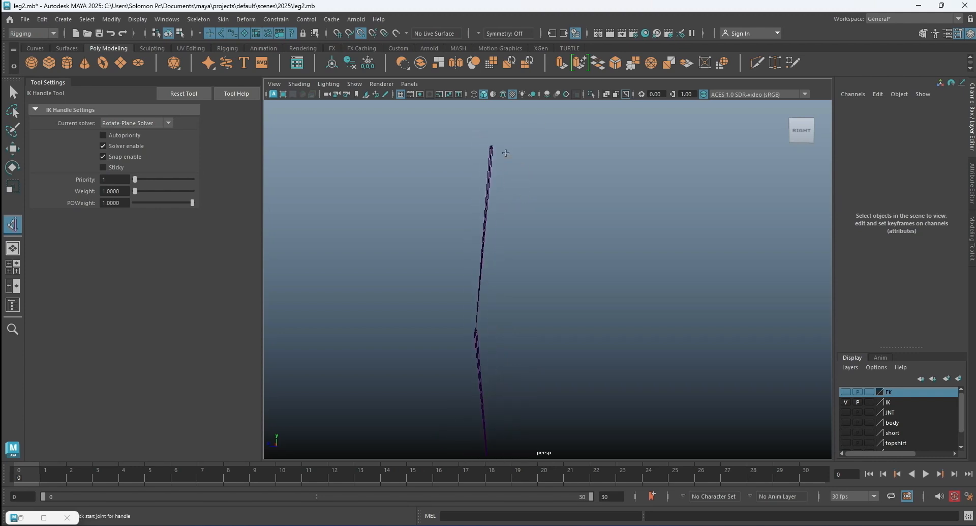
{"action": "left_click", "coordinate": [491, 148]}
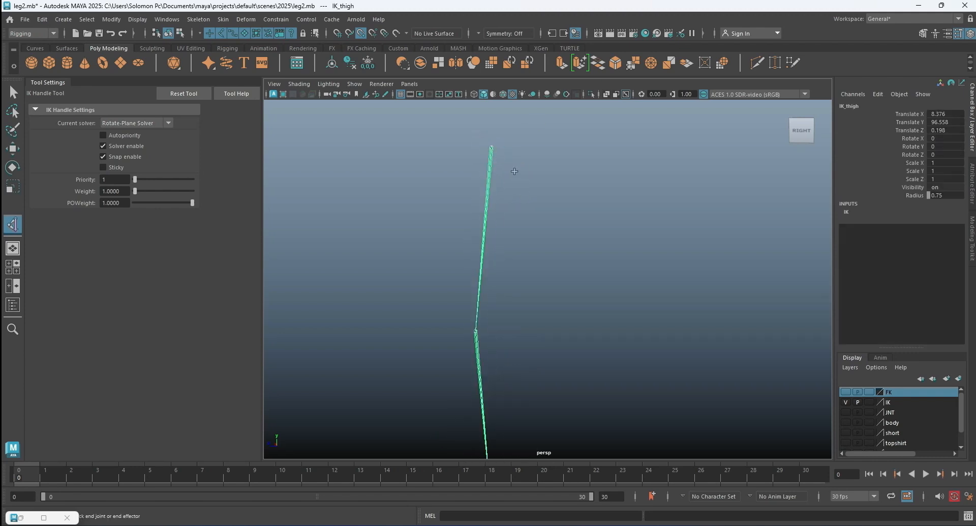
{"action": "middle_click_drag", "start_coordinate": [519, 204], "coordinate": [511, 113], "text": "alt"}
{"action": "middle_click_drag", "start_coordinate": [501, 287], "coordinate": [501, 197], "text": "alt"}
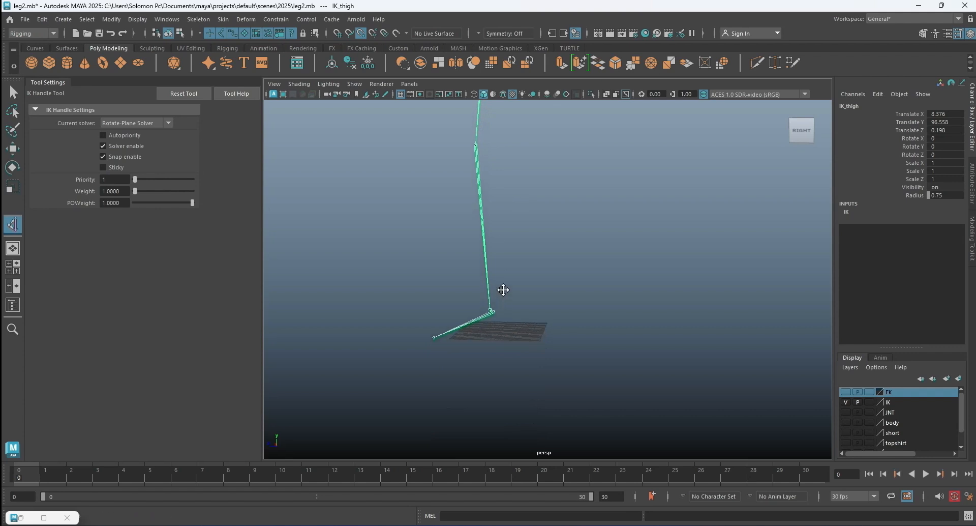
{"action": "middle_click_drag", "start_coordinate": [502, 315], "coordinate": [489, 283], "text": "alt"}
{"action": "scroll", "coordinate": [490, 284], "scroll_direction": "up", "scroll_amount": 3}
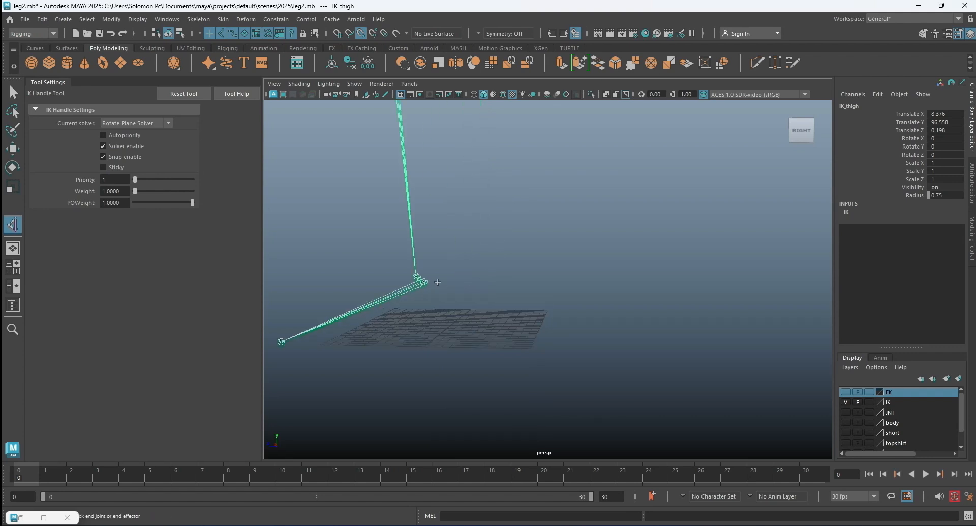
{"action": "left_click", "coordinate": [418, 282]}
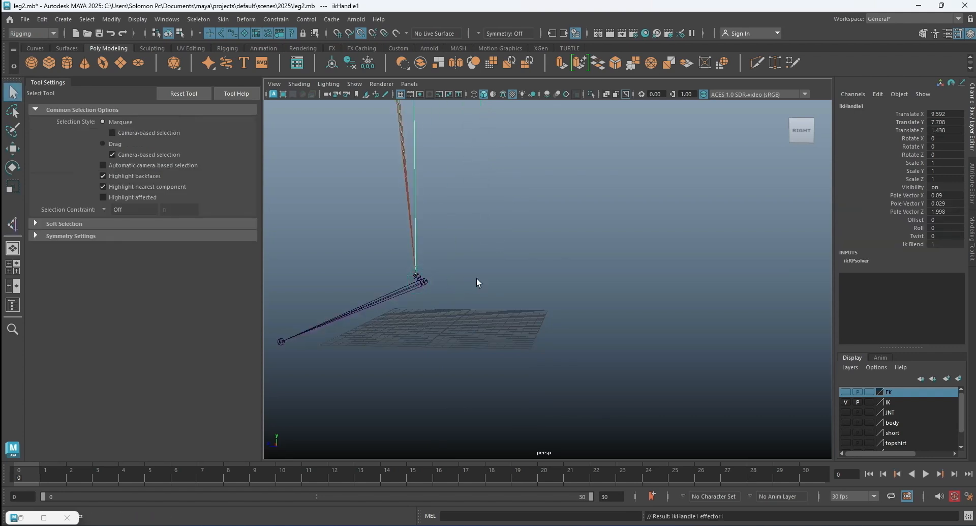
{"action": "scroll", "coordinate": [496, 284], "scroll_direction": "down", "scroll_amount": 3}
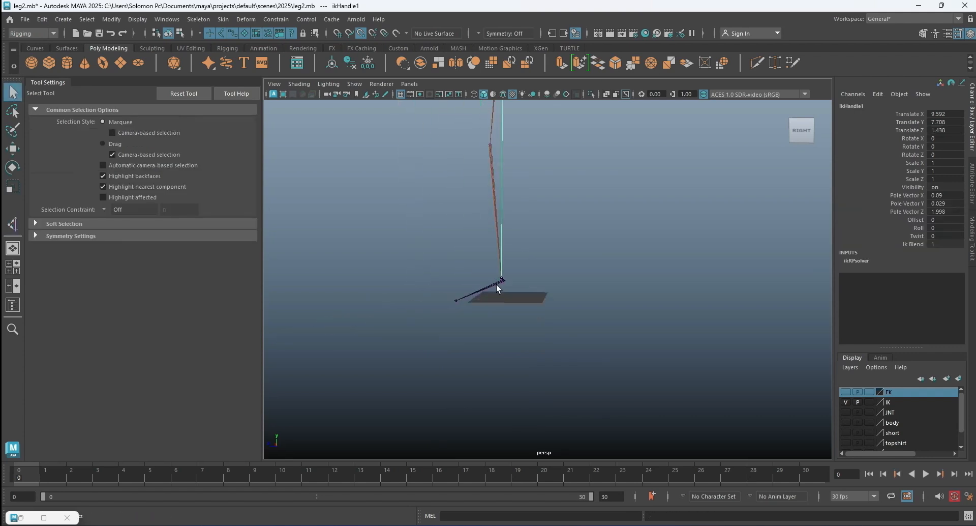
{"action": "left_click", "coordinate": [382, 245]}
Examine the IK handle and the ankle and foot joints of the IK chain from an angled perspective view.
{"action": "left_click_drag", "start_coordinate": [527, 257], "coordinate": [626, 246], "text": "alt"}
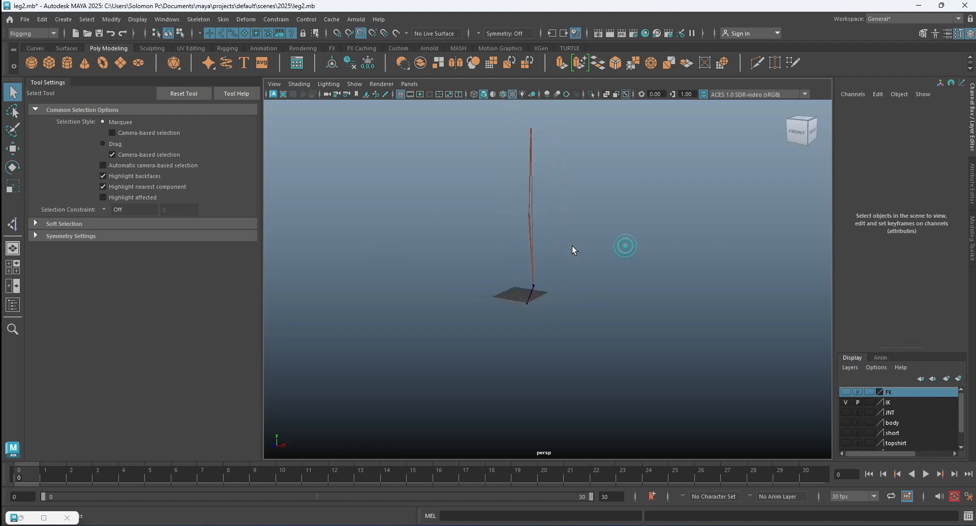
{"action": "middle_click_drag", "start_coordinate": [559, 216], "coordinate": [562, 254], "text": "alt"}
{"action": "scroll", "coordinate": [569, 316], "scroll_direction": "up", "scroll_amount": 5}
{"action": "middle_click_drag", "start_coordinate": [559, 363], "coordinate": [536, 235], "text": "alt"}
{"action": "scroll", "coordinate": [544, 303], "scroll_direction": "up", "scroll_amount": 5}
{"action": "scroll", "coordinate": [491, 244], "scroll_direction": "up", "scroll_amount": 5}
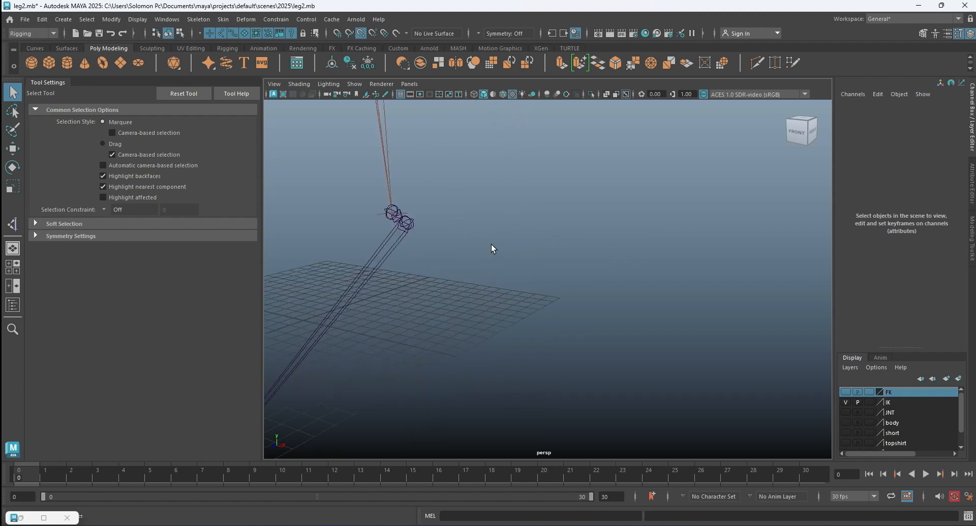
{"action": "scroll", "coordinate": [491, 244], "scroll_direction": "down", "scroll_amount": 10}
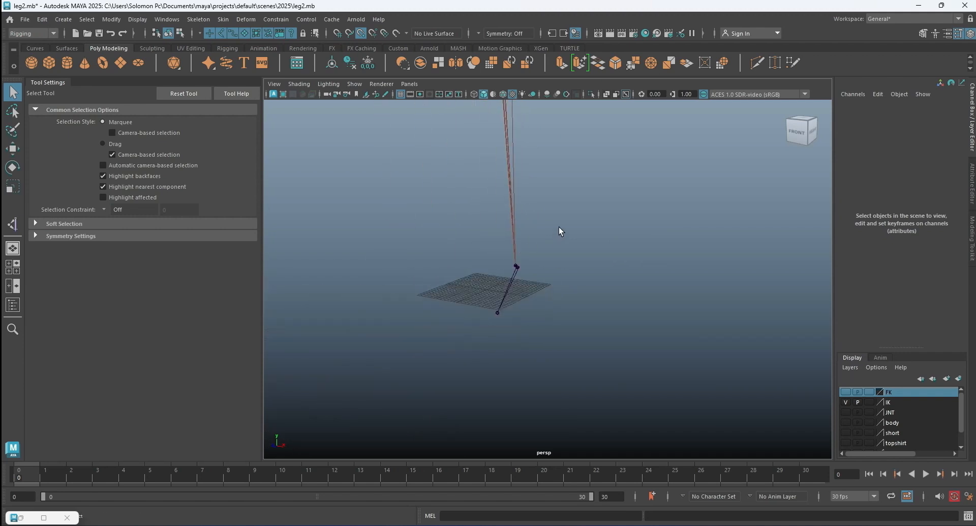
{"action": "scroll", "coordinate": [556, 278], "scroll_direction": "down", "scroll_amount": 4}
{"action": "scroll", "coordinate": [556, 288], "scroll_direction": "up", "scroll_amount": 3}
{"action": "middle_click_drag", "start_coordinate": [556, 290], "coordinate": [557, 224], "text": "alt"}
{"action": "middle_click_drag", "start_coordinate": [553, 310], "coordinate": [526, 266], "text": "alt"}
{"action": "scroll", "coordinate": [524, 262], "scroll_direction": "up", "scroll_amount": 5}
{"action": "middle_click_drag", "start_coordinate": [461, 217], "coordinate": [512, 253], "text": "alt"}
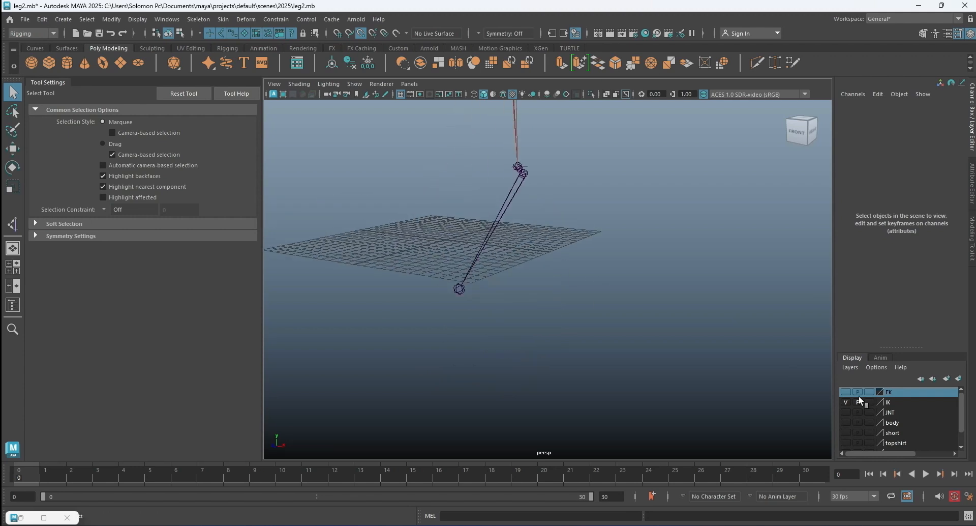
Compare the IK foot joints with the main skeleton by briefly showing the JNT layer, then hide it again.
{"action": "left_click", "coordinate": [845, 411]}
{"action": "mouse_move", "coordinate": [483, 280]}
{"action": "left_mouse_down", "text": "alt"}
{"action": "mouse_move", "coordinate": [503, 294]}
{"action": "mouse_move", "coordinate": [475, 295]}
{"action": "left_mouse_up", "text": "alt"}
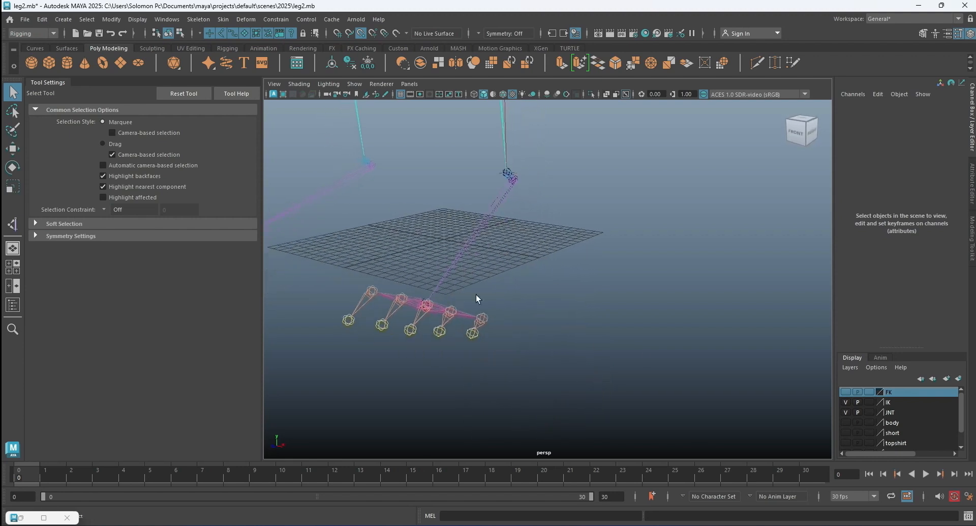
{"action": "left_click", "coordinate": [845, 412]}
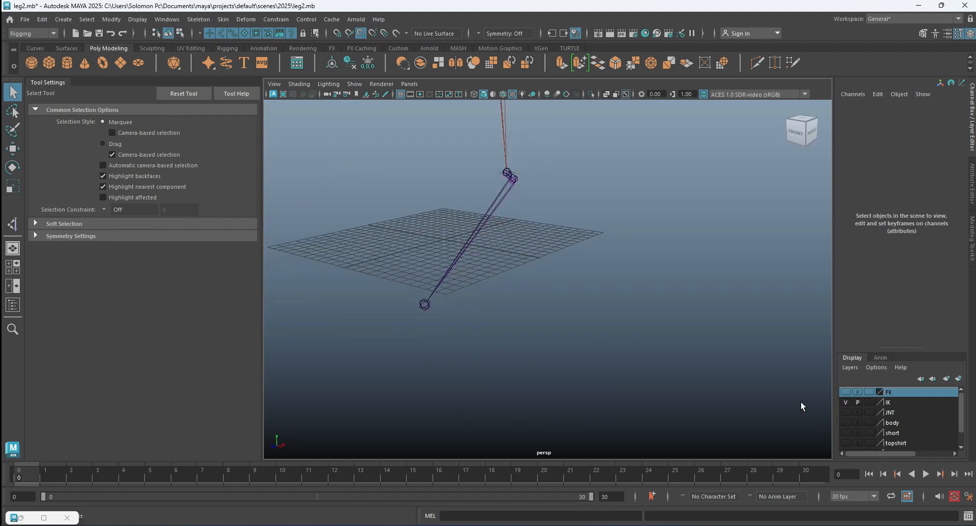
{"action": "left_click", "coordinate": [684, 375]}
{"action": "scroll", "coordinate": [565, 280], "scroll_direction": "down", "scroll_amount": 6}
{"action": "middle_click_drag", "start_coordinate": [565, 281], "coordinate": [584, 386], "text": "alt"}
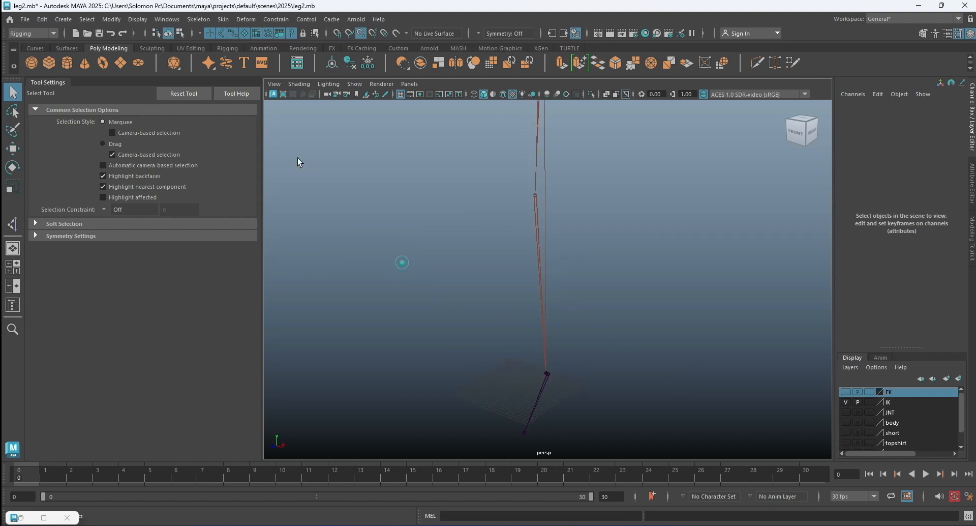
Create a NURBS circle with 16 sections, keeping the Y normal axis and radius 1.
{"action": "left_click", "coordinate": [63, 18]}
{"action": "mouse_move", "coordinate": [85, 66]}
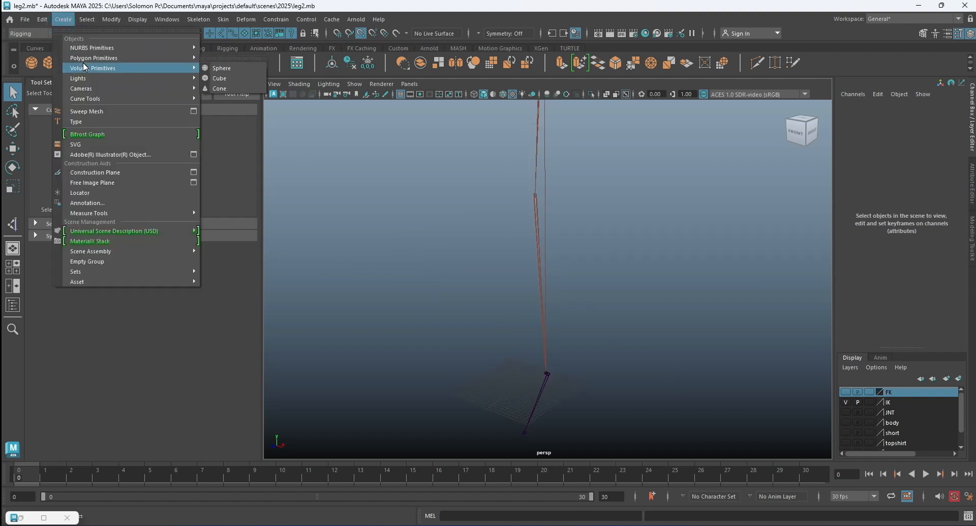
{"action": "mouse_move", "coordinate": [87, 51]}
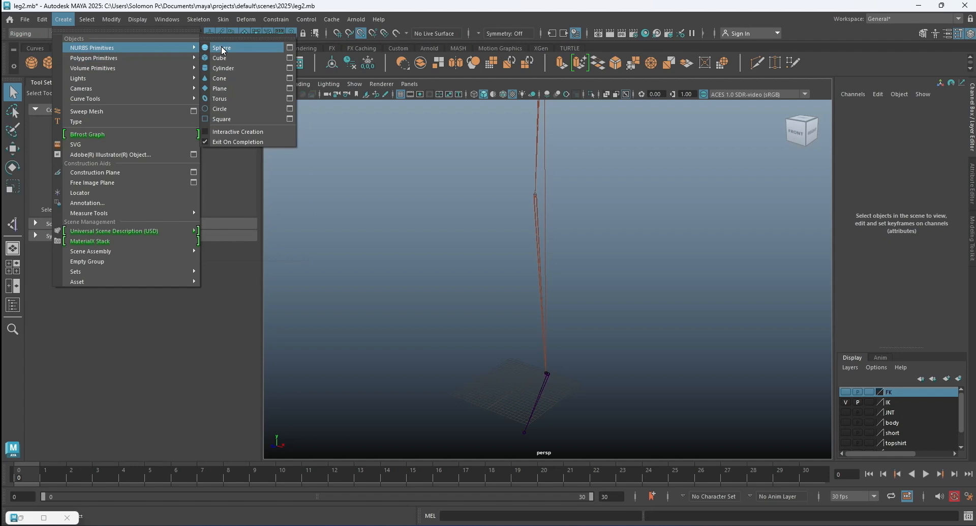
{"action": "left_click", "coordinate": [284, 109]}
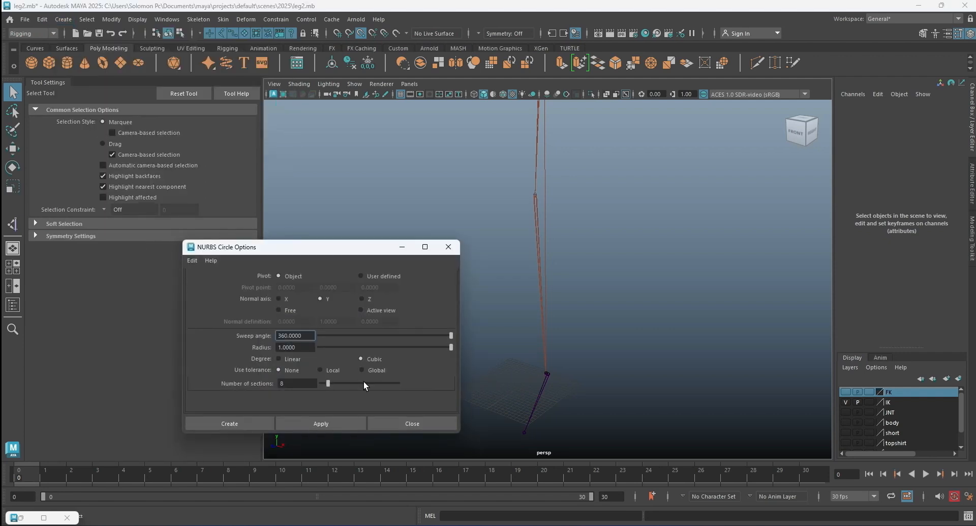
{"action": "left_click_drag", "start_coordinate": [327, 383], "coordinate": [338, 382]}
{"action": "left_click", "coordinate": [244, 424]}
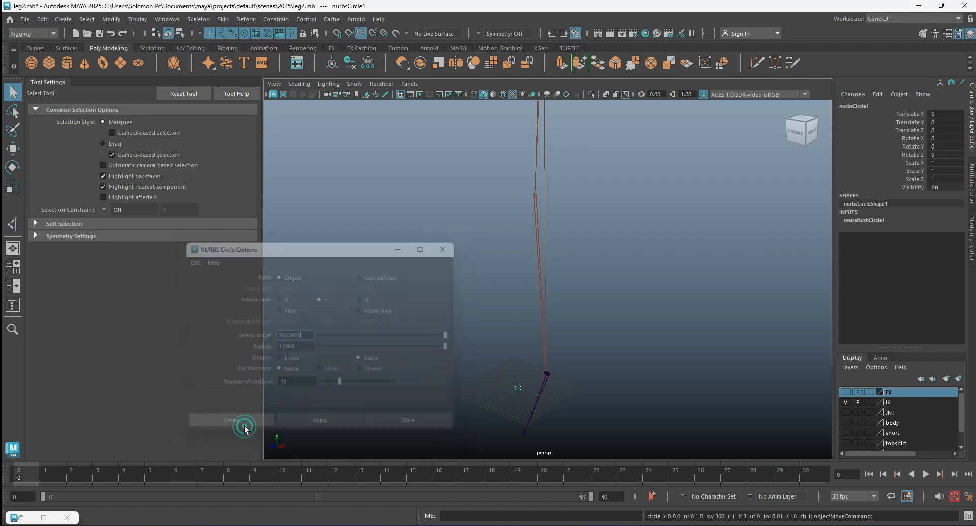
Scale the NURBS circle up uniformly to about 6.18.
{"action": "left_click_drag", "start_coordinate": [515, 377], "coordinate": [532, 382], "text": "alt"}
{"action": "middle_click_drag", "start_coordinate": [532, 383], "coordinate": [514, 317], "text": "alt"}
{"action": "scroll", "coordinate": [520, 325], "scroll_direction": "up", "scroll_amount": 4}
{"action": "key", "text": "r"}
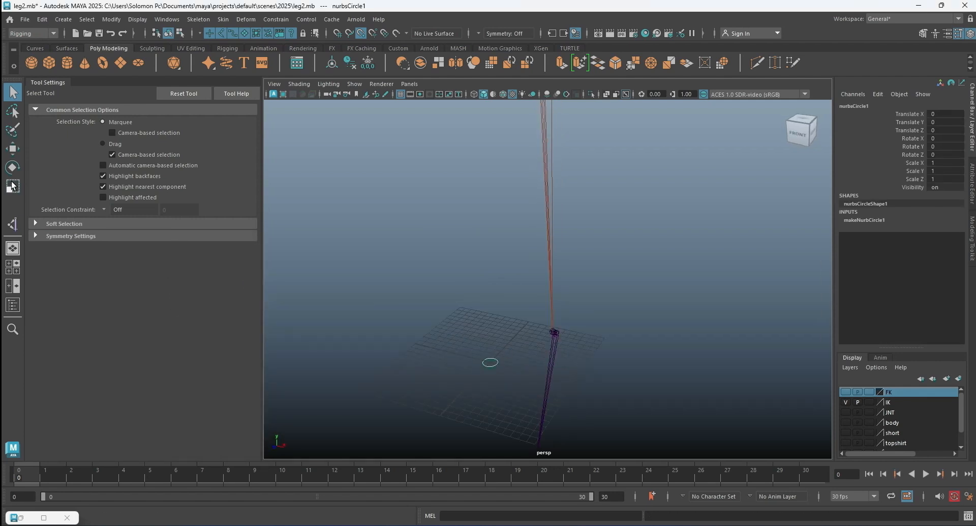
{"action": "left_click_drag", "start_coordinate": [489, 360], "coordinate": [530, 364]}
Show the circle's control vertices and select every other one around it.
{"action": "left_click", "coordinate": [12, 148]}
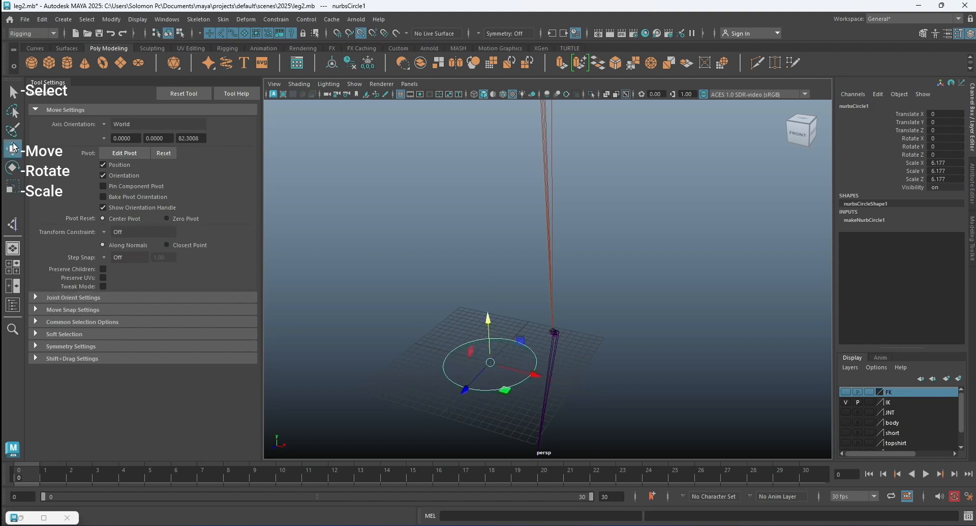
{"action": "right_click_drag", "start_coordinate": [504, 338], "coordinate": [460, 261]}
{"action": "left_click", "coordinate": [478, 340]}
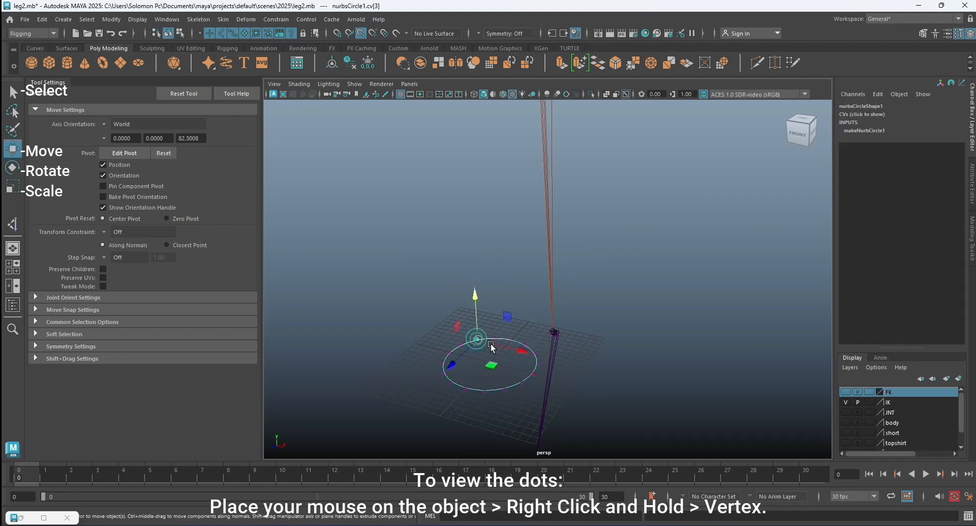
{"action": "left_click", "coordinate": [14, 94]}
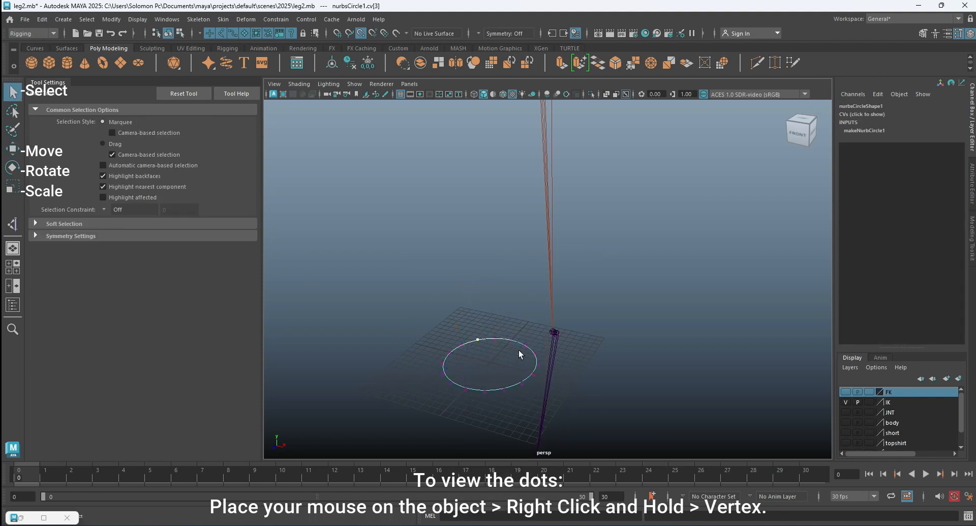
{"action": "left_click", "coordinate": [510, 338], "text": "shift"}
{"action": "left_click", "coordinate": [537, 351], "text": "shift"}
{"action": "left_click", "coordinate": [533, 373], "text": "shift"}
{"action": "left_click", "coordinate": [504, 387], "text": "shift"}
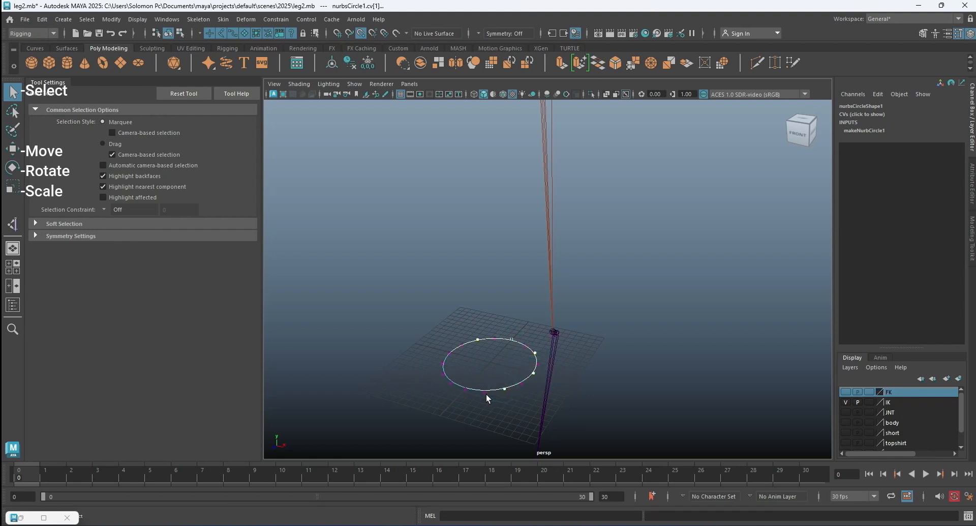
{"action": "left_click", "coordinate": [466, 389], "text": "shift"}
{"action": "left_click", "coordinate": [442, 373], "text": "shift"}
{"action": "left_click", "coordinate": [450, 352], "text": "shift"}
Raise the selected control vertices slightly and scale them inward to give the circle a wavy, crown-like shape.
{"action": "left_click", "coordinate": [13, 149]}
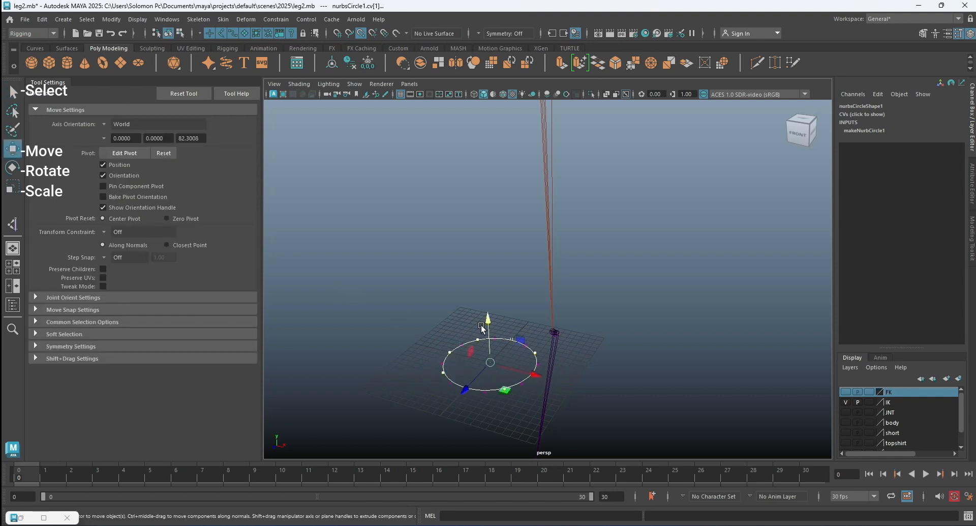
{"action": "mouse_move", "coordinate": [485, 315]}
{"action": "left_mouse_down"}
{"action": "mouse_move", "coordinate": [479, 297]}
{"action": "mouse_move", "coordinate": [491, 312]}
{"action": "mouse_move", "coordinate": [490, 301]}
{"action": "left_mouse_up"}
{"action": "key", "text": "r"}
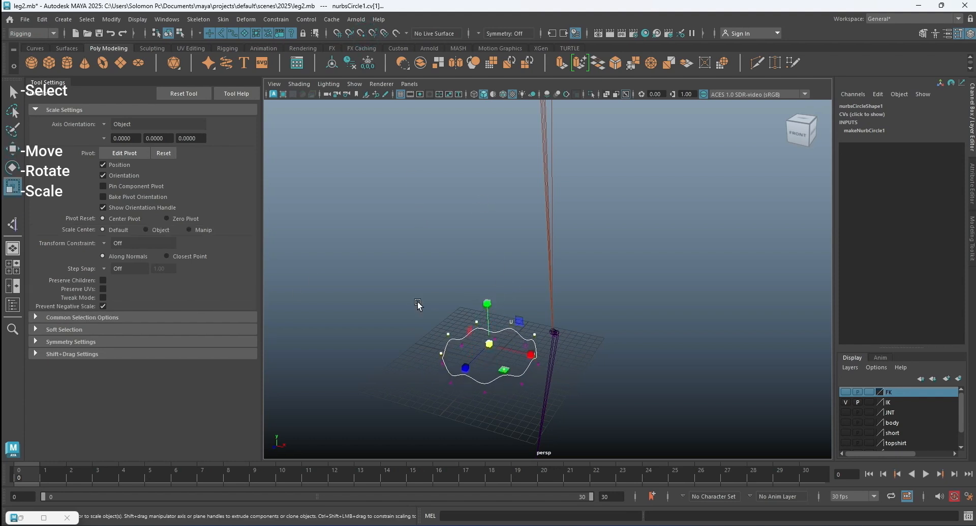
{"action": "left_click_drag", "start_coordinate": [487, 346], "coordinate": [475, 348]}
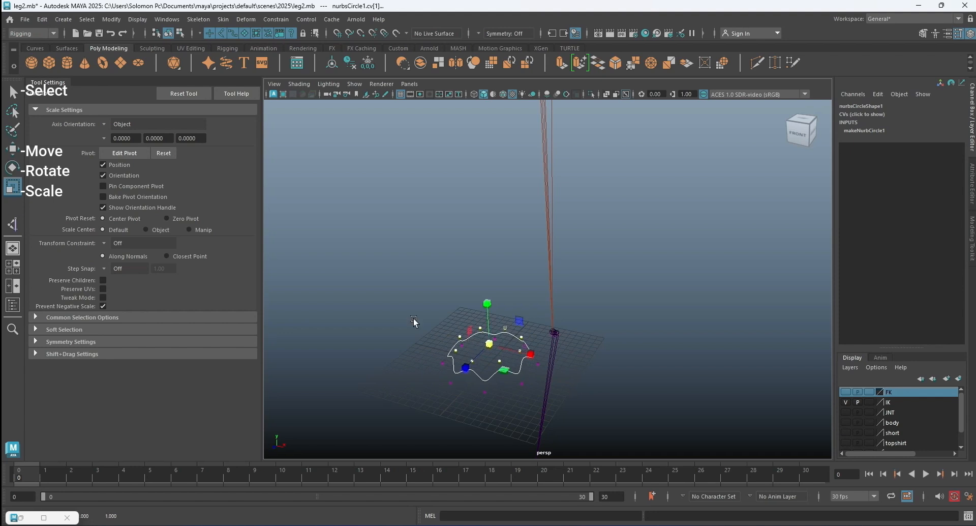
Return the shaped curve to object mode and select it as a whole.
{"action": "key", "text": "q"}
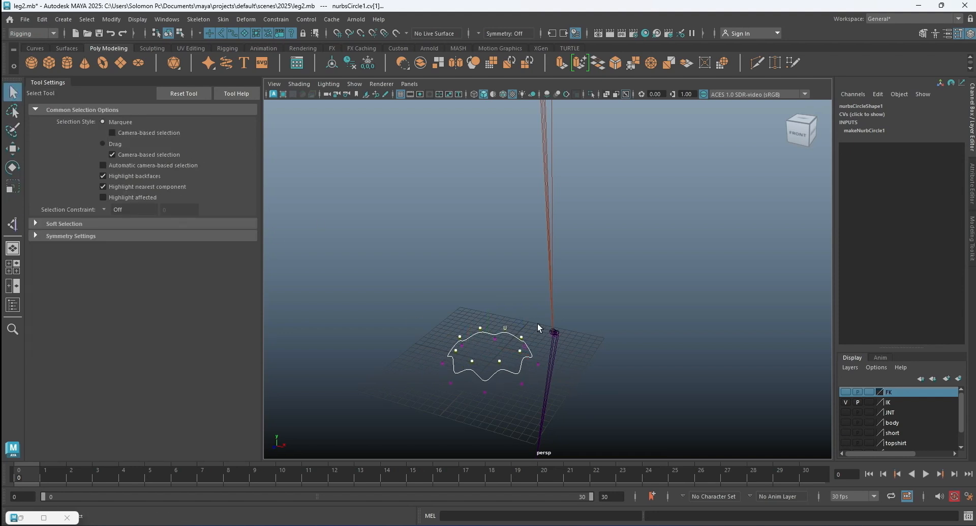
{"action": "left_click", "coordinate": [443, 287]}
{"action": "right_click_drag", "start_coordinate": [483, 335], "coordinate": [482, 329]}
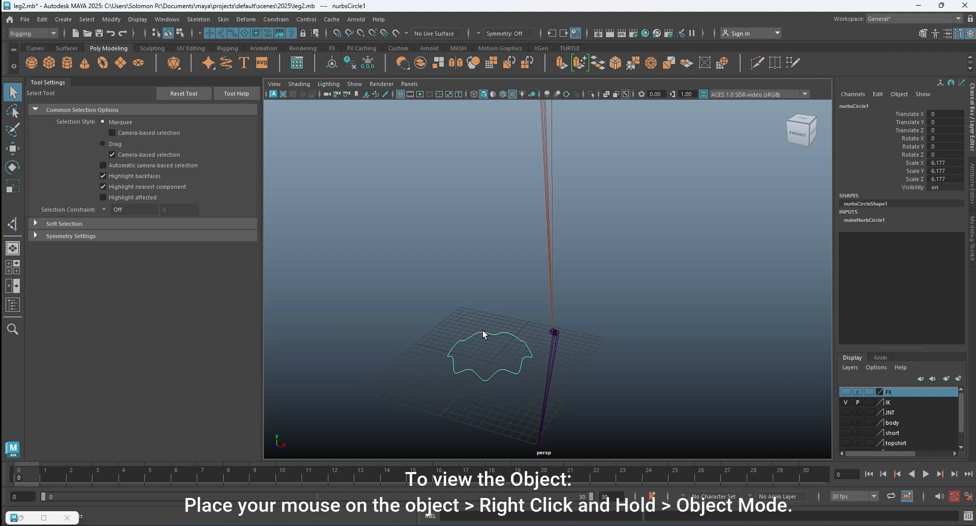
{"action": "left_click", "coordinate": [484, 295]}
{"action": "left_click", "coordinate": [497, 330]}
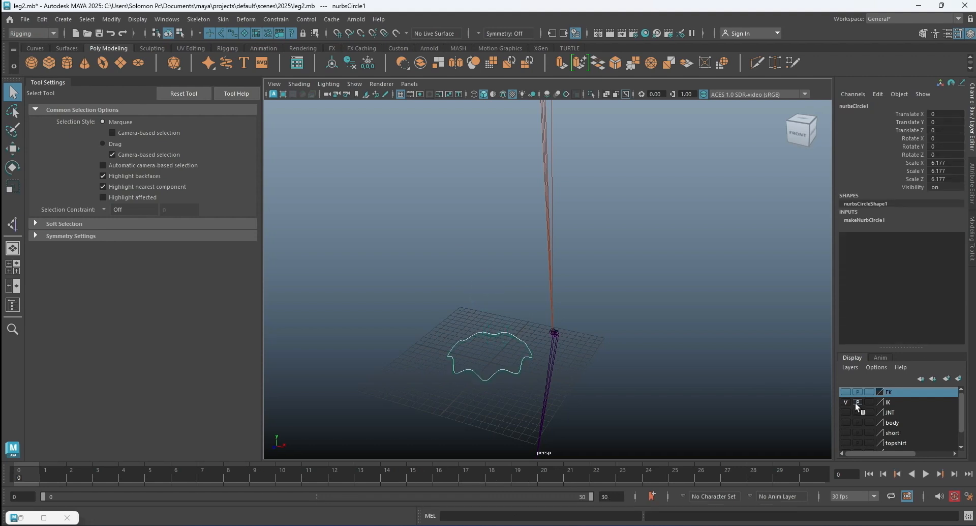
Show the body layer and, in the side view, move the curve just above the ankle at Translate Y 11.602 and Z 0.848.
{"action": "left_click", "coordinate": [846, 422]}
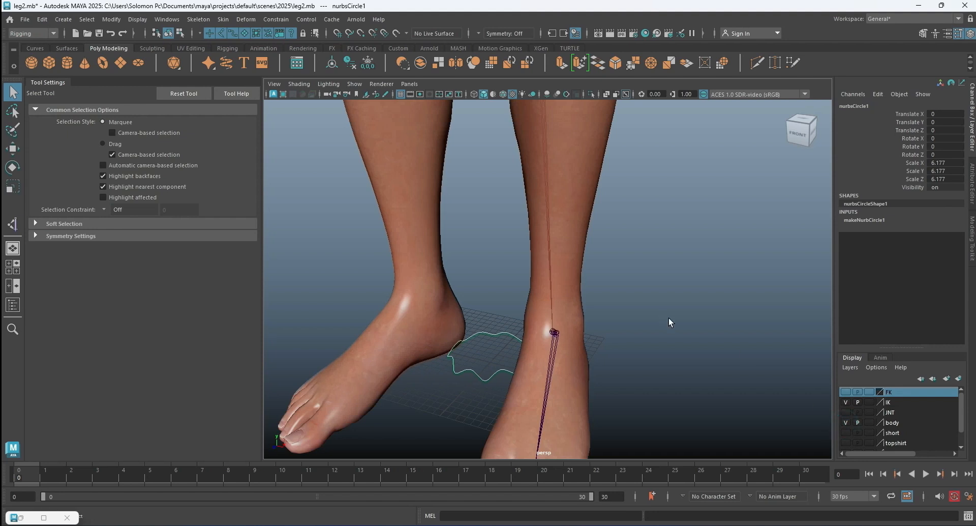
{"action": "key", "text": "w"}
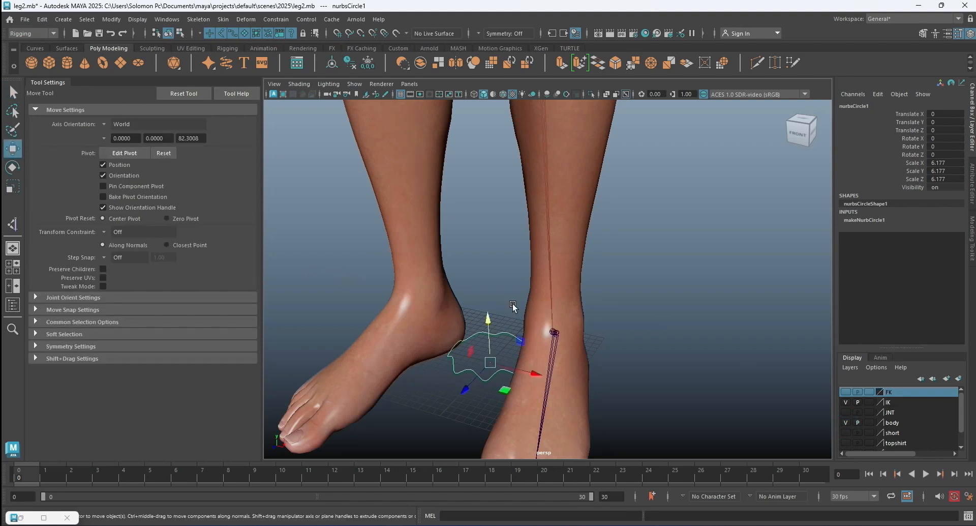
{"action": "key", "text": "space"}
{"action": "key", "text": "space"}
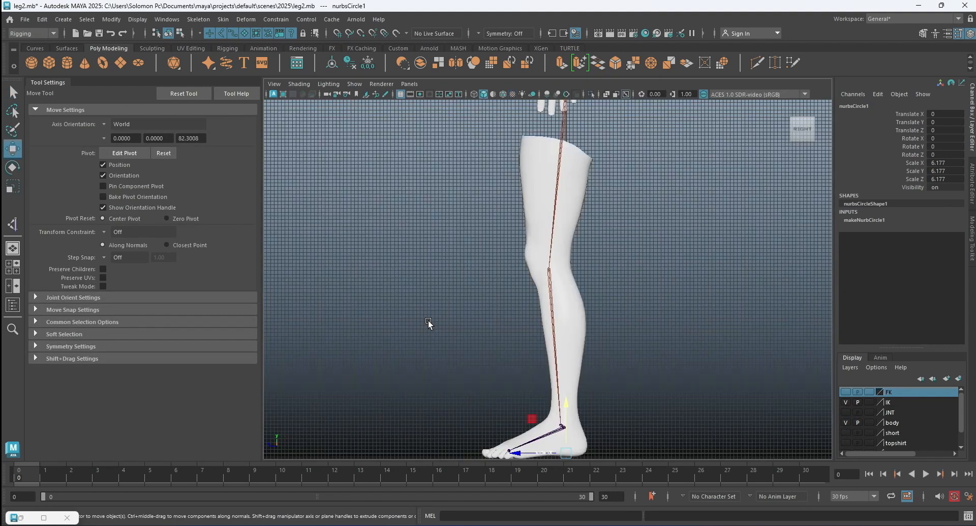
{"action": "middle_click_drag", "start_coordinate": [615, 365], "coordinate": [604, 277], "text": "alt"}
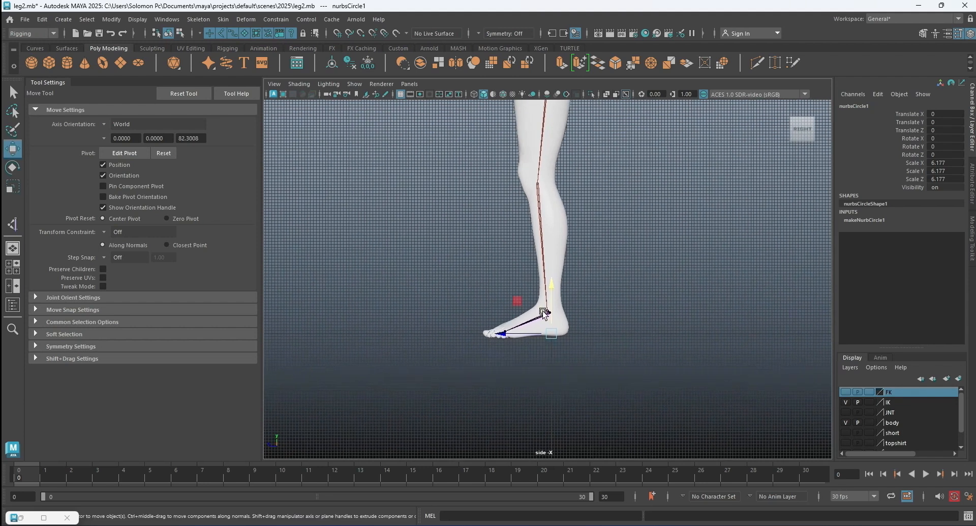
{"action": "scroll", "coordinate": [549, 315], "scroll_direction": "up", "scroll_amount": 4}
{"action": "left_click_drag", "start_coordinate": [555, 319], "coordinate": [554, 265]}
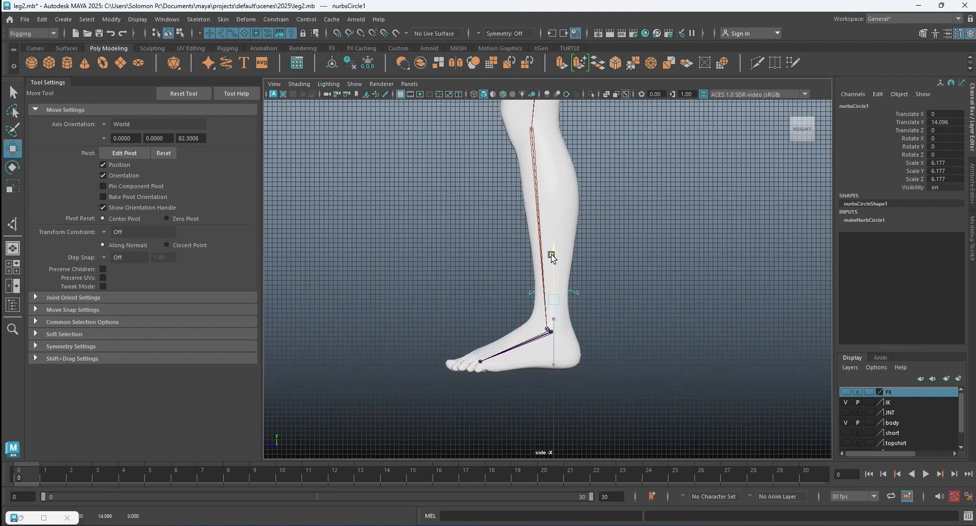
{"action": "scroll", "coordinate": [565, 295], "scroll_direction": "up", "scroll_amount": 2}
{"action": "left_click_drag", "start_coordinate": [513, 331], "coordinate": [502, 326]}
{"action": "scroll", "coordinate": [563, 316], "scroll_direction": "up", "scroll_amount": 2}
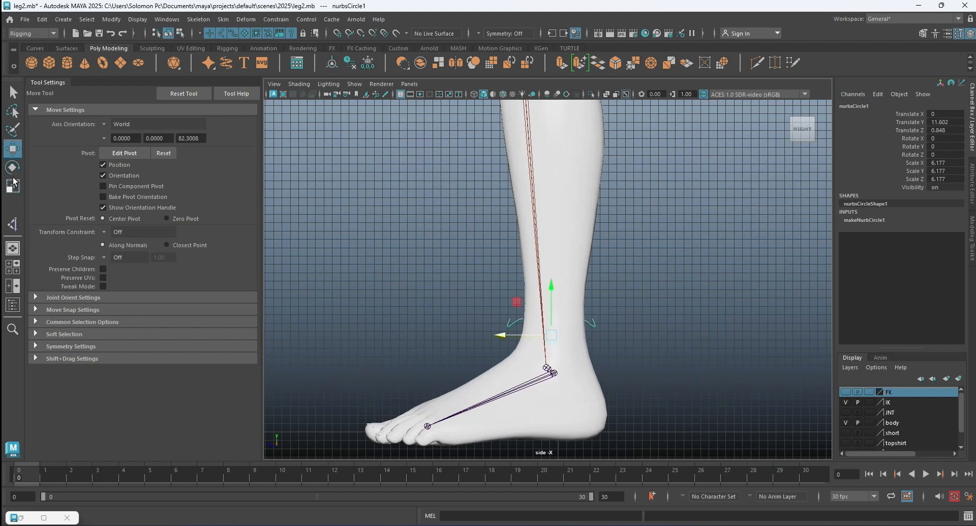
Scale the ankle control curve uniformly to about 6.39 and show the four-view layout.
{"action": "left_click", "coordinate": [12, 186]}
{"action": "left_click_drag", "start_coordinate": [551, 335], "coordinate": [560, 334]}
{"action": "key", "text": "space"}
{"action": "key", "text": "space"}
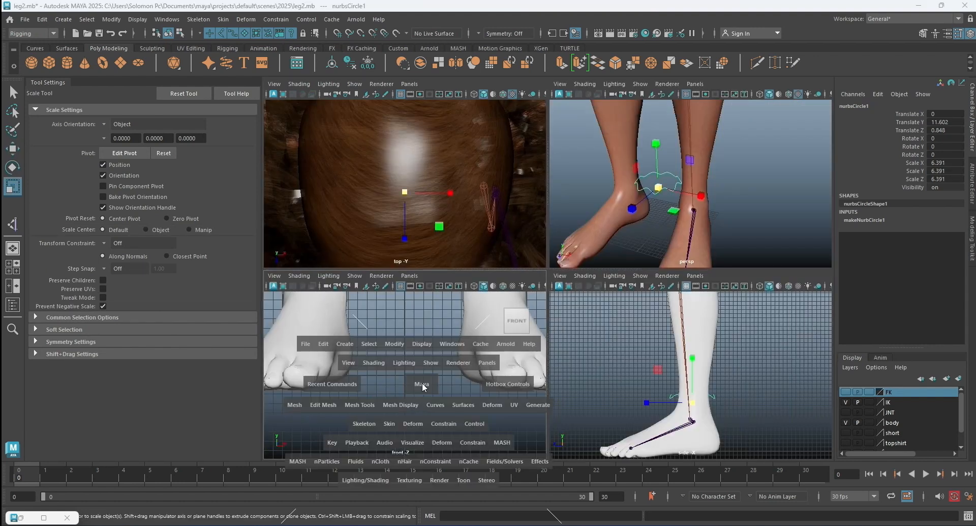
Deselect the ankle control curve, then hide the body layer and show the front view on its own.
{"action": "middle_click_drag", "start_coordinate": [526, 317], "coordinate": [464, 391], "text": "alt"}
{"action": "left_click", "coordinate": [13, 148]}
{"action": "left_click_drag", "start_coordinate": [508, 270], "coordinate": [621, 268]}
{"action": "left_click", "coordinate": [654, 230]}
{"action": "key", "text": "space"}
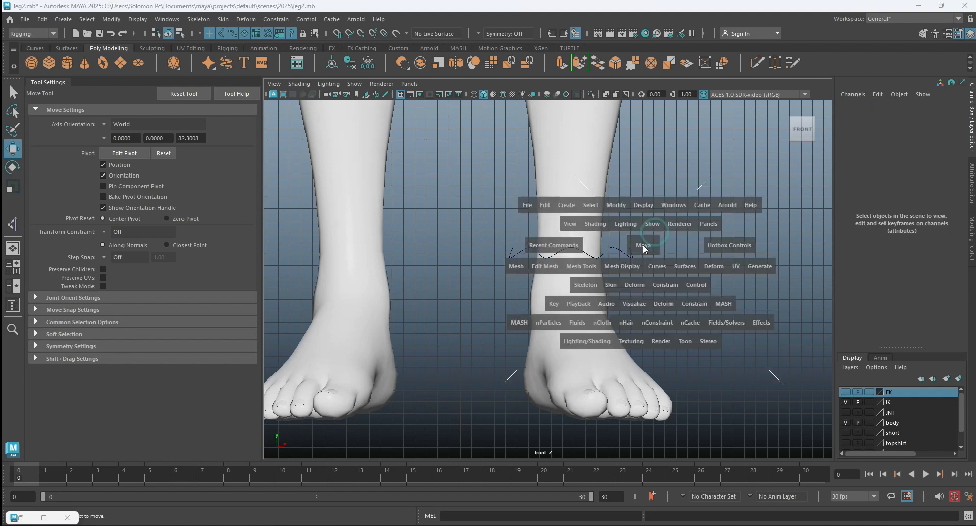
{"action": "key", "text": "space"}
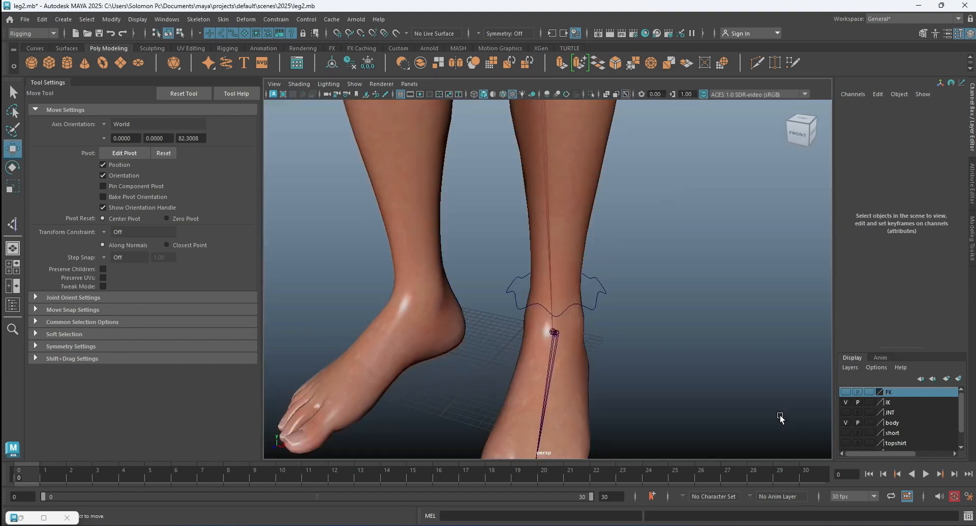
{"action": "left_click", "coordinate": [845, 422]}
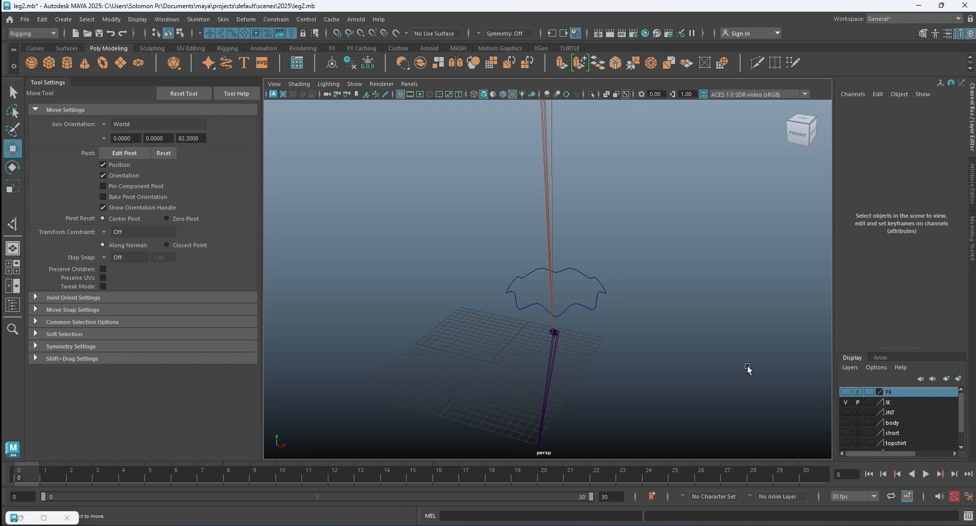
{"action": "left_click", "coordinate": [684, 326]}
{"action": "key", "text": "space"}
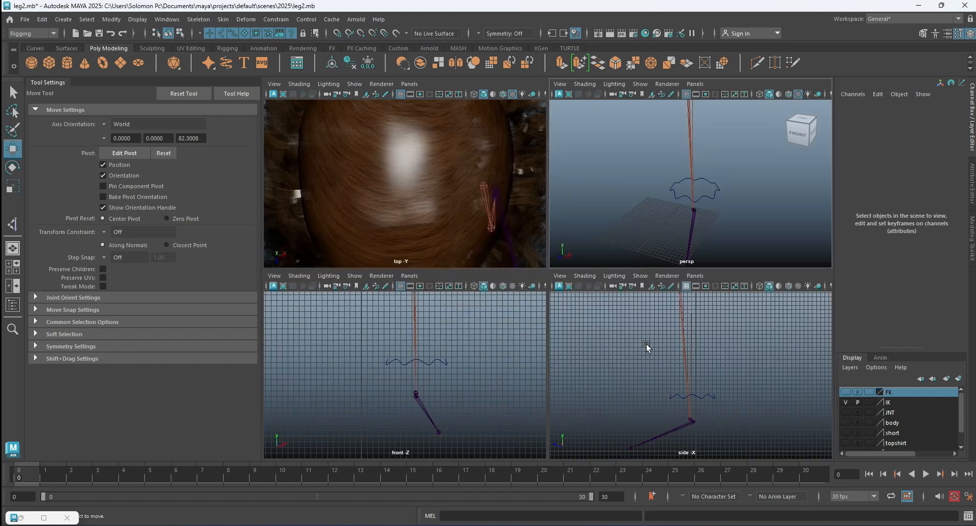
{"action": "key", "text": "space"}
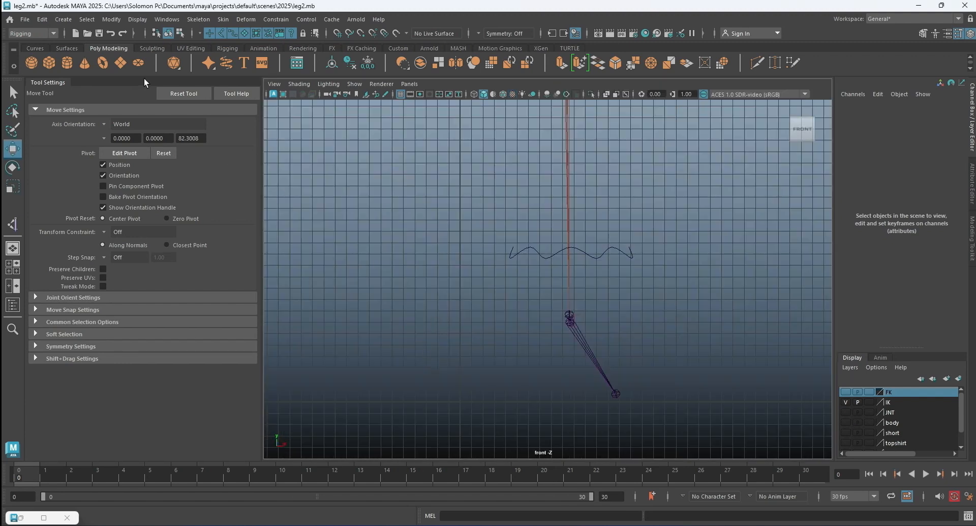
With grid snapping on, draw a closed block-letter K outline beside the leg joints using the Bezier Curve tool.
{"action": "left_click", "coordinate": [60, 19]}
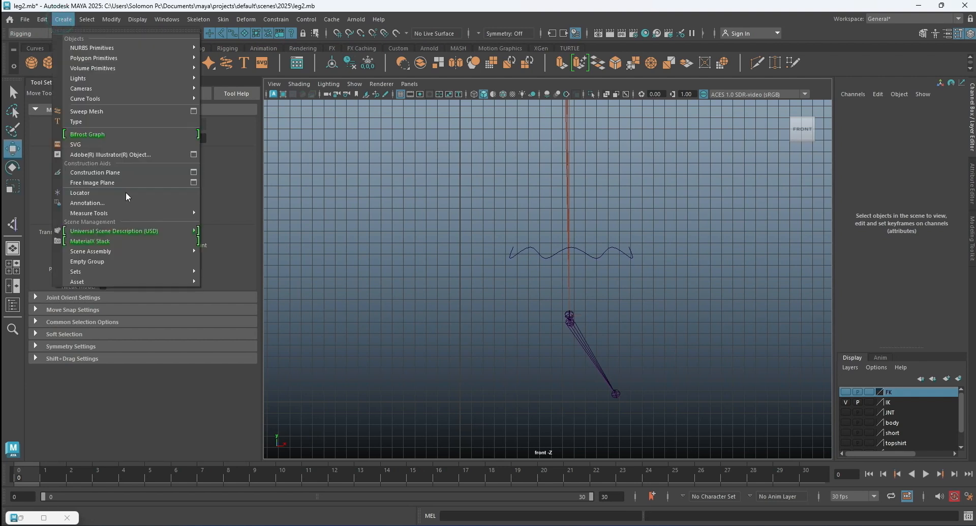
{"action": "mouse_move", "coordinate": [106, 72]}
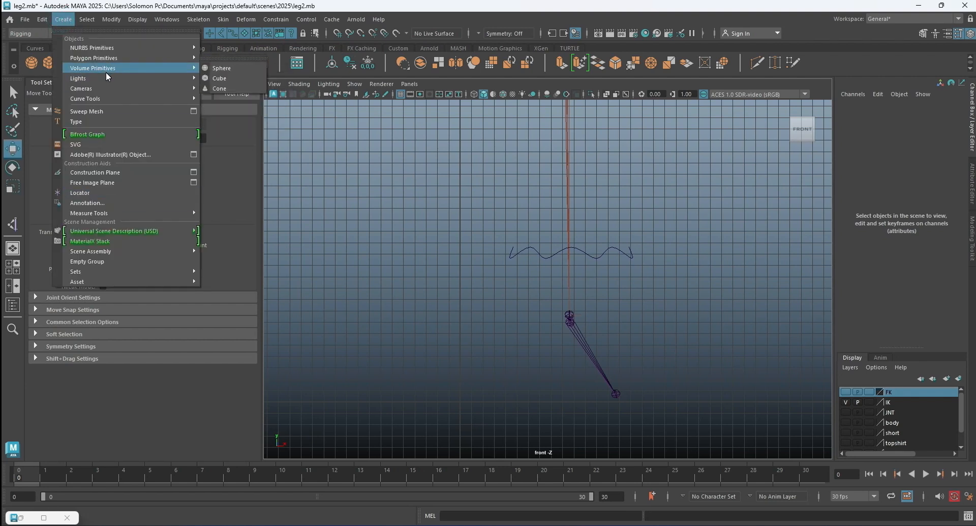
{"action": "mouse_move", "coordinate": [116, 99]}
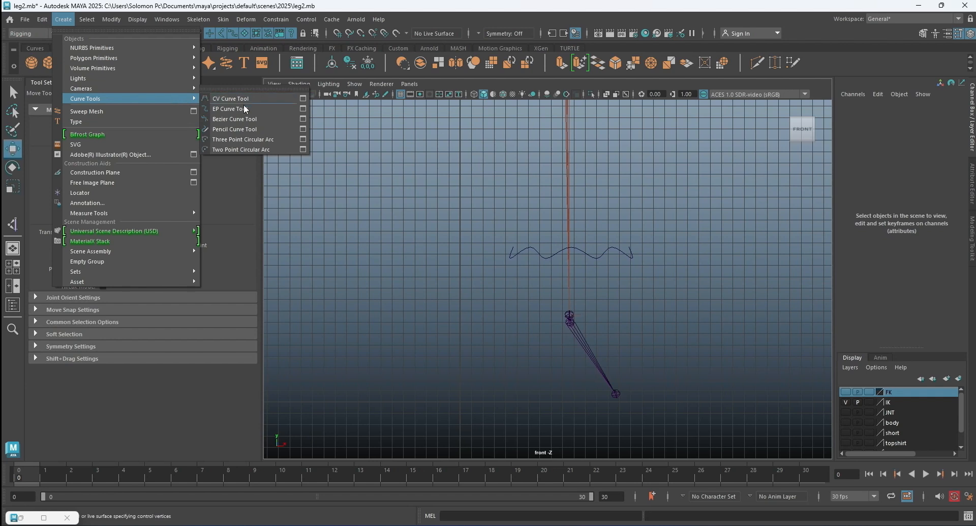
{"action": "left_click", "coordinate": [245, 118]}
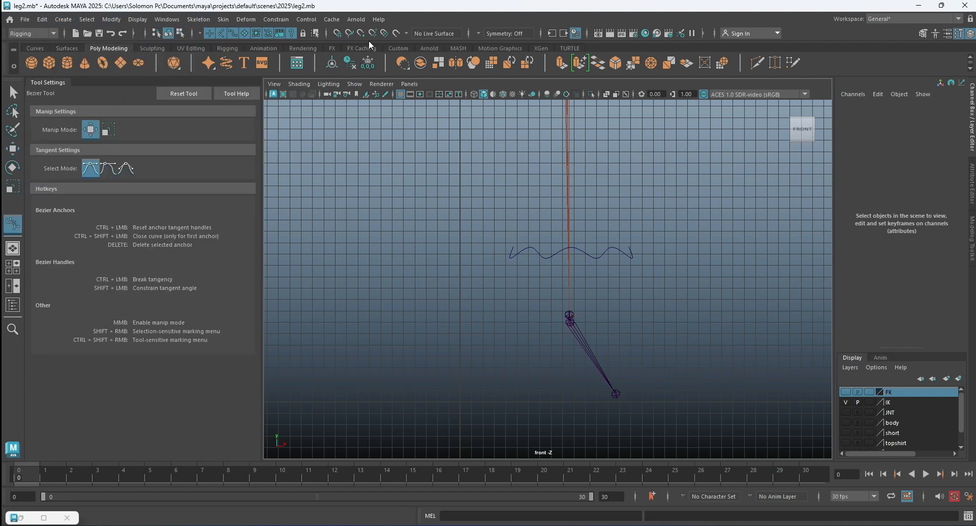
{"action": "left_click", "coordinate": [337, 35]}
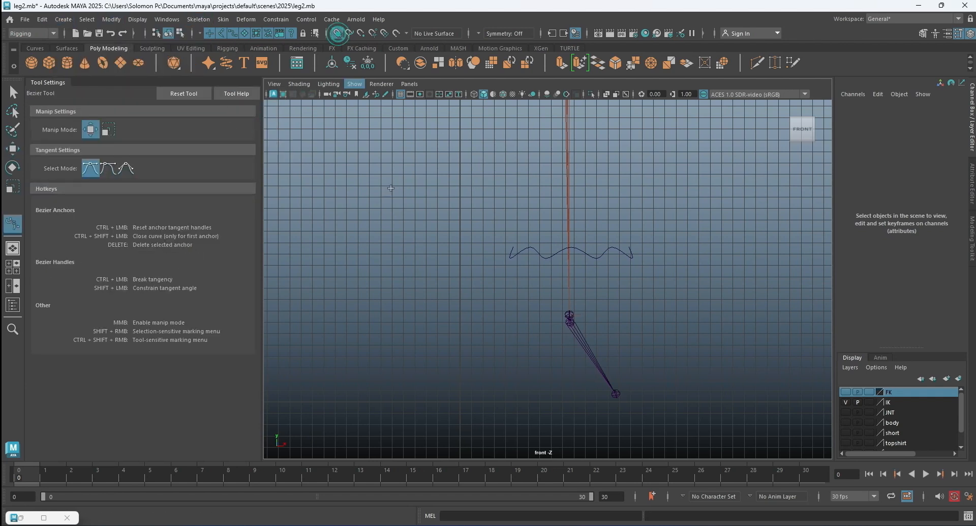
{"action": "left_click", "coordinate": [334, 231]}
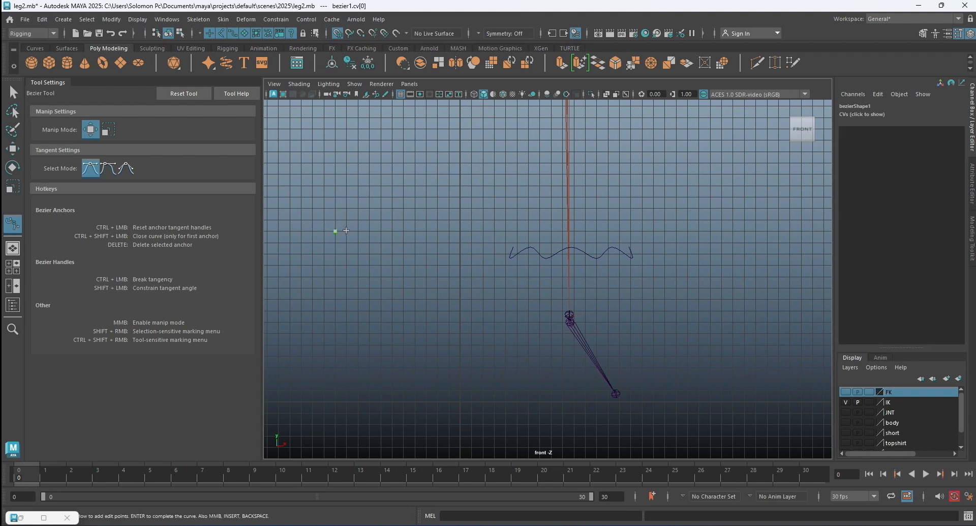
{"action": "left_click", "coordinate": [346, 230]}
{"action": "left_click", "coordinate": [347, 253]}
{"action": "left_click", "coordinate": [358, 231]}
{"action": "left_click", "coordinate": [371, 231]}
{"action": "left_click", "coordinate": [359, 252]}
{"action": "left_click", "coordinate": [369, 279]}
{"action": "left_click", "coordinate": [370, 288]}
{"action": "left_click", "coordinate": [358, 288]}
{"action": "left_click", "coordinate": [358, 278]}
{"action": "left_click", "coordinate": [347, 278]}
{"action": "left_click", "coordinate": [347, 288]}
{"action": "left_click", "coordinate": [336, 289]}
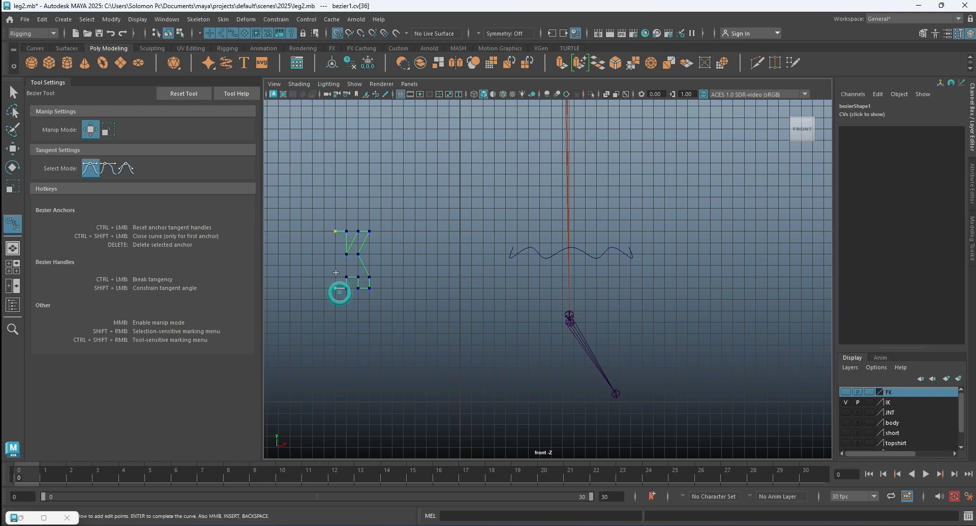
{"action": "left_click", "coordinate": [335, 243]}
{"action": "left_click", "coordinate": [13, 92]}
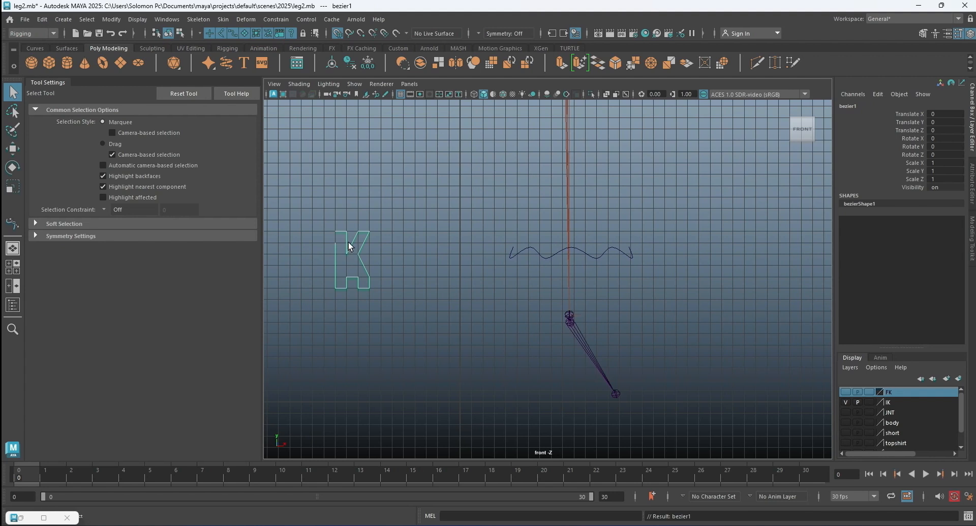
Move the inner vertex of the K's lower notch over to the stem and up, making the notch pointed.
{"action": "right_click_drag", "start_coordinate": [340, 242], "coordinate": [306, 243]}
{"action": "scroll", "coordinate": [324, 236], "scroll_direction": "up", "scroll_amount": 1}
{"action": "mouse_move", "coordinate": [301, 234]}
{"action": "left_mouse_down"}
{"action": "mouse_move", "coordinate": [319, 239]}
{"action": "mouse_move", "coordinate": [315, 187]}
{"action": "mouse_move", "coordinate": [310, 225]}
{"action": "left_mouse_up"}
{"action": "left_click", "coordinate": [16, 155]}
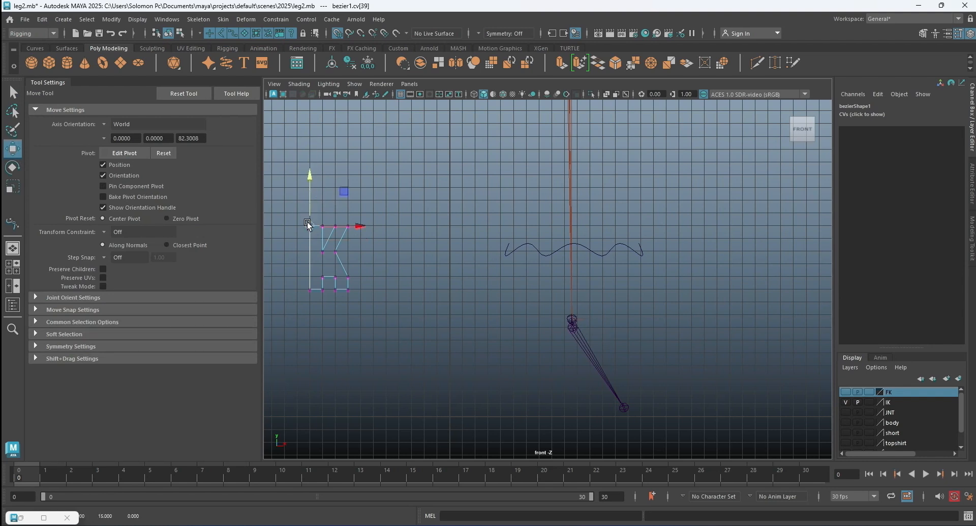
{"action": "left_click", "coordinate": [365, 256]}
{"action": "scroll", "coordinate": [329, 273], "scroll_direction": "up", "scroll_amount": 1}
{"action": "middle_click_drag", "start_coordinate": [358, 267], "coordinate": [422, 237], "text": "alt"}
{"action": "left_click_drag", "start_coordinate": [381, 253], "coordinate": [397, 267]}
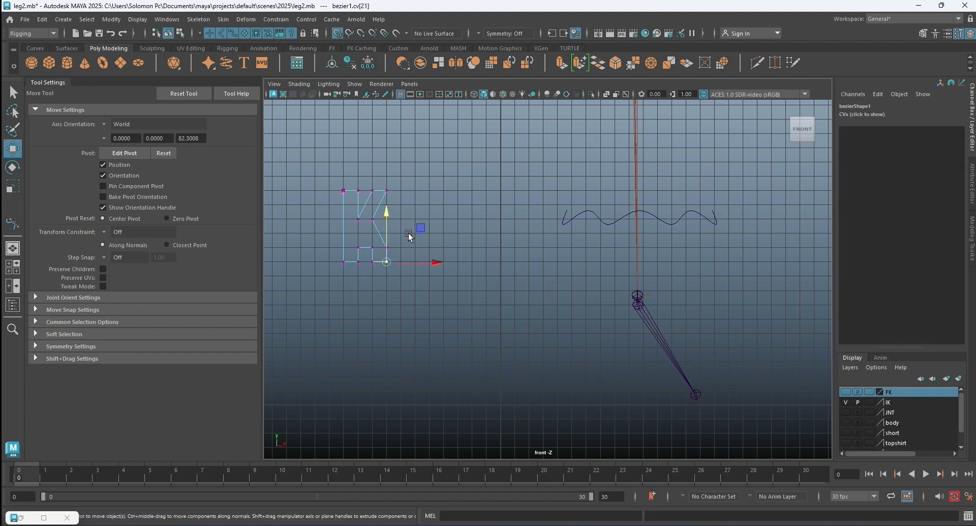
{"action": "left_click", "coordinate": [464, 237]}
{"action": "left_click_drag", "start_coordinate": [367, 243], "coordinate": [386, 250]}
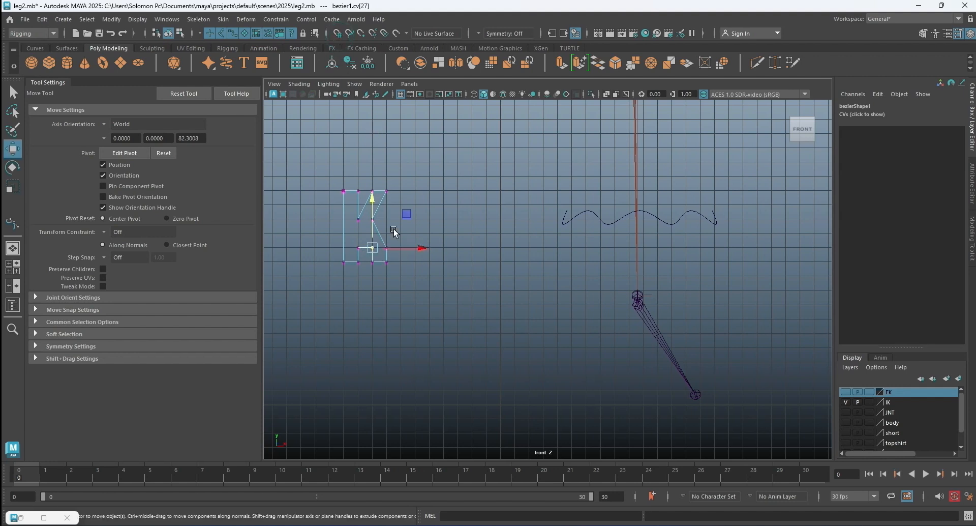
{"action": "left_click_drag", "start_coordinate": [421, 248], "coordinate": [409, 247]}
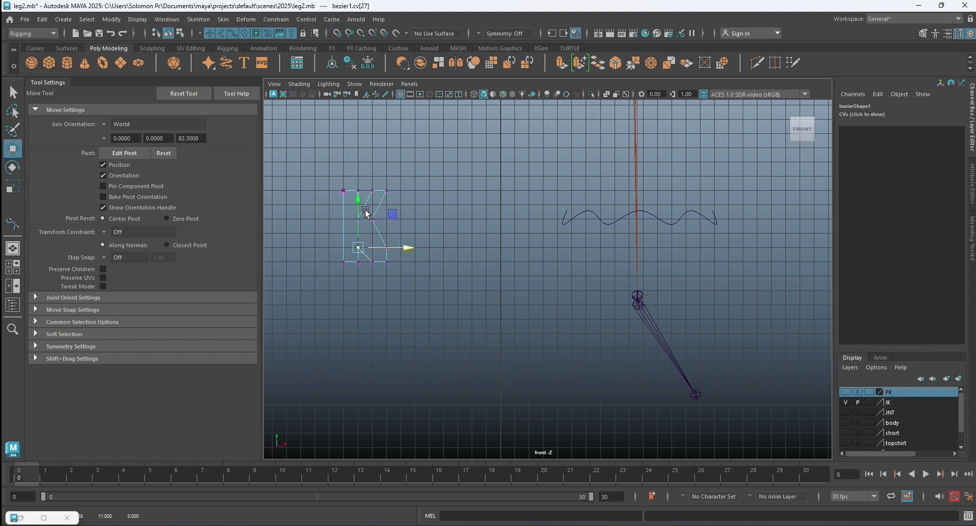
{"action": "left_click_drag", "start_coordinate": [357, 202], "coordinate": [357, 187]}
{"action": "left_click", "coordinate": [466, 212]}
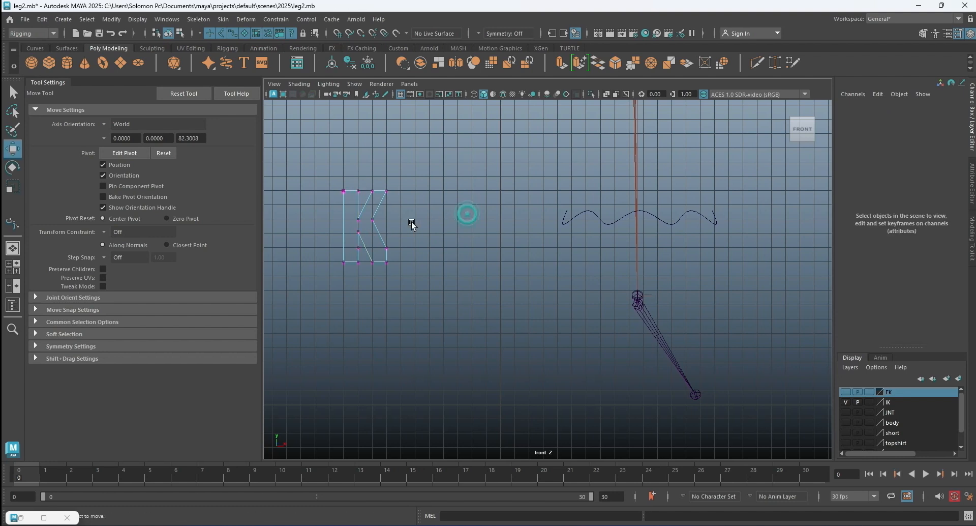
Return the K curve to object mode, convert it from Bezier to NURBS and center its pivot.
{"action": "right_click_drag", "start_coordinate": [378, 233], "coordinate": [408, 214]}
{"action": "left_click", "coordinate": [387, 232]}
{"action": "left_click", "coordinate": [384, 239]}
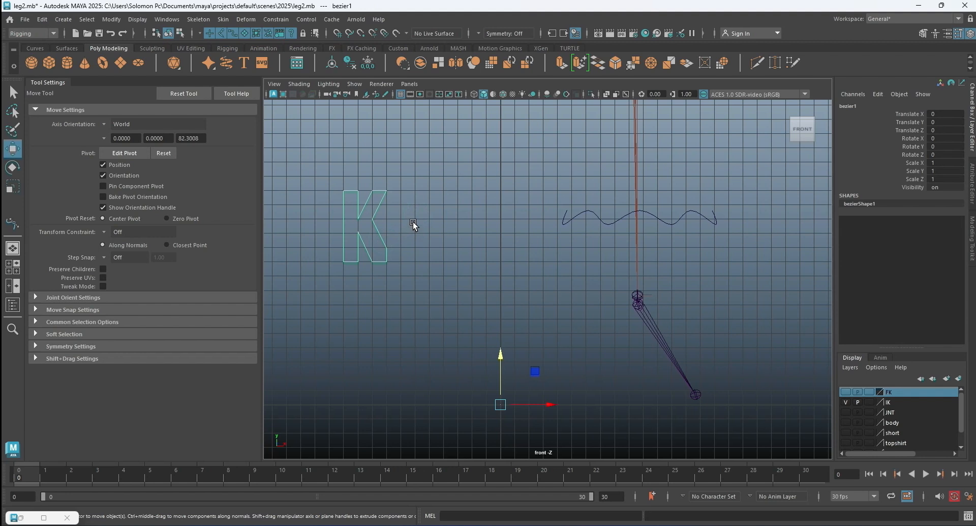
{"action": "left_click", "coordinate": [111, 21]}
{"action": "mouse_move", "coordinate": [191, 300]}
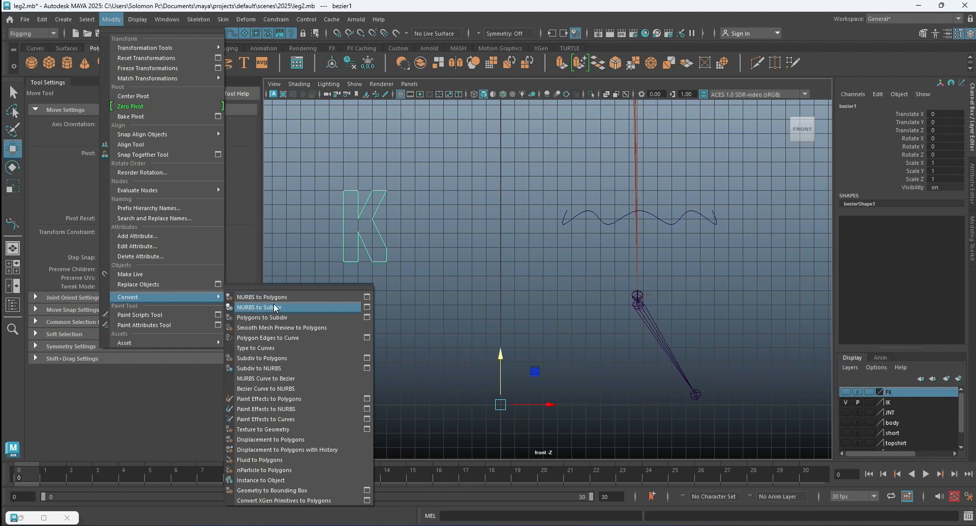
{"action": "left_click", "coordinate": [273, 389]}
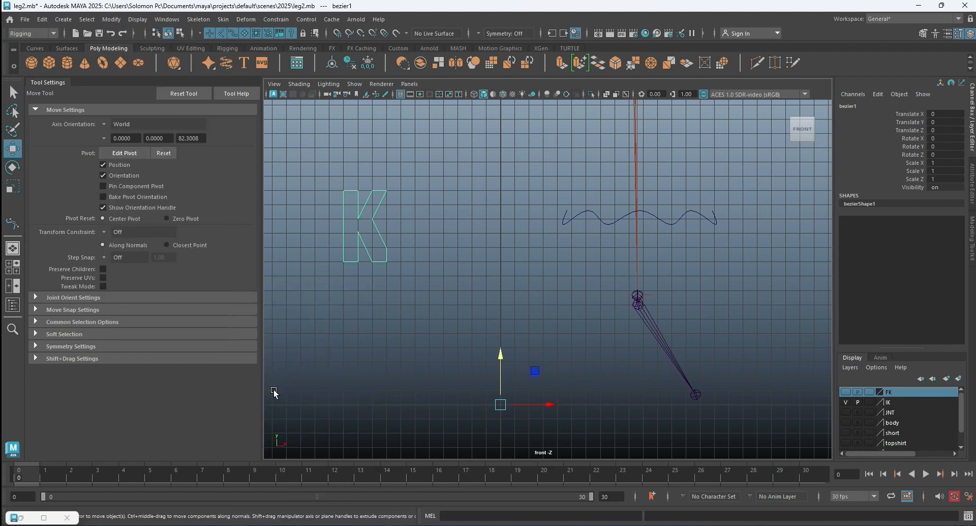
{"action": "left_click", "coordinate": [112, 21]}
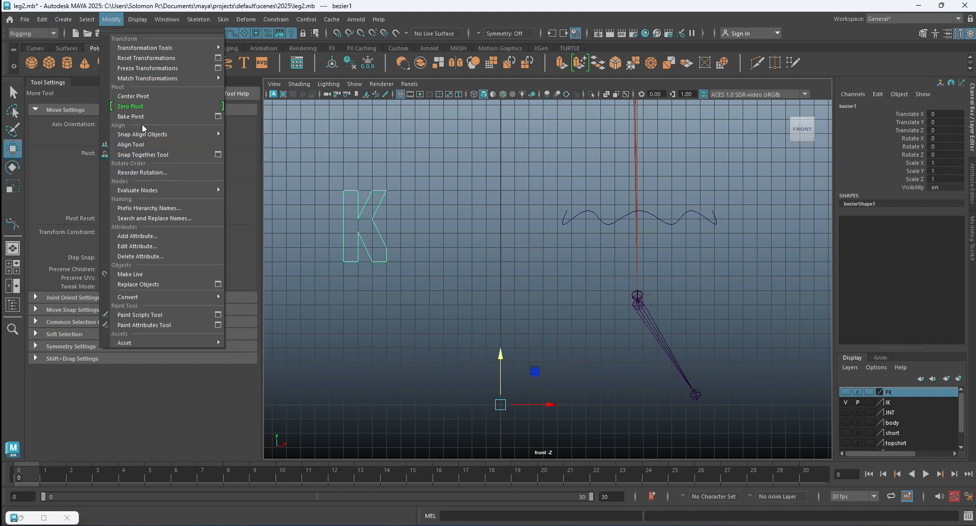
{"action": "left_click", "coordinate": [145, 96]}
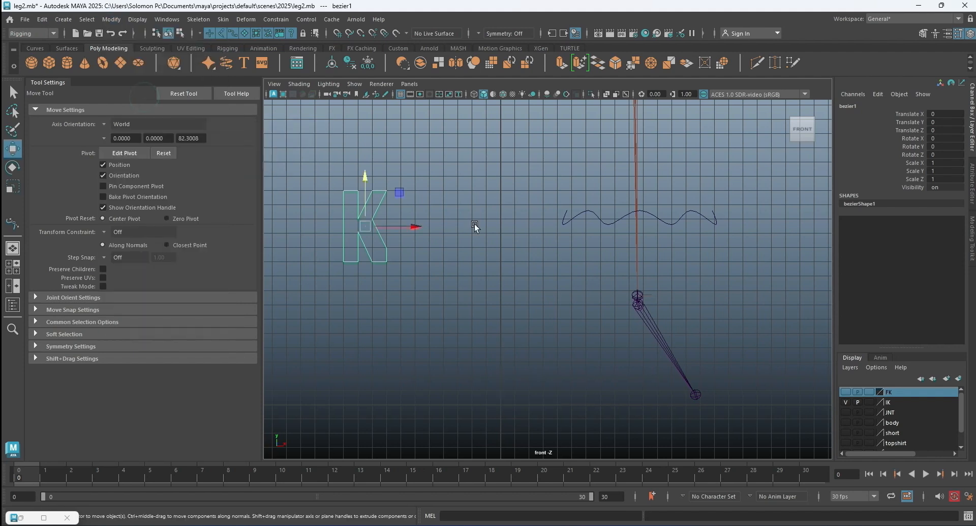
Scale the K curve uniformly to about 0.593.
{"action": "left_click", "coordinate": [459, 243]}
{"action": "scroll", "coordinate": [419, 240], "scroll_direction": "down", "scroll_amount": 4}
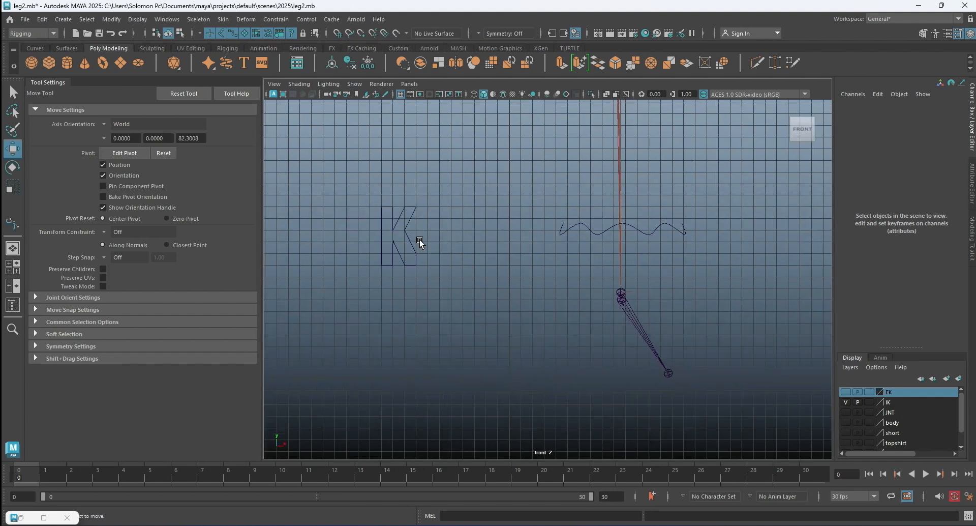
{"action": "left_click", "coordinate": [442, 243]}
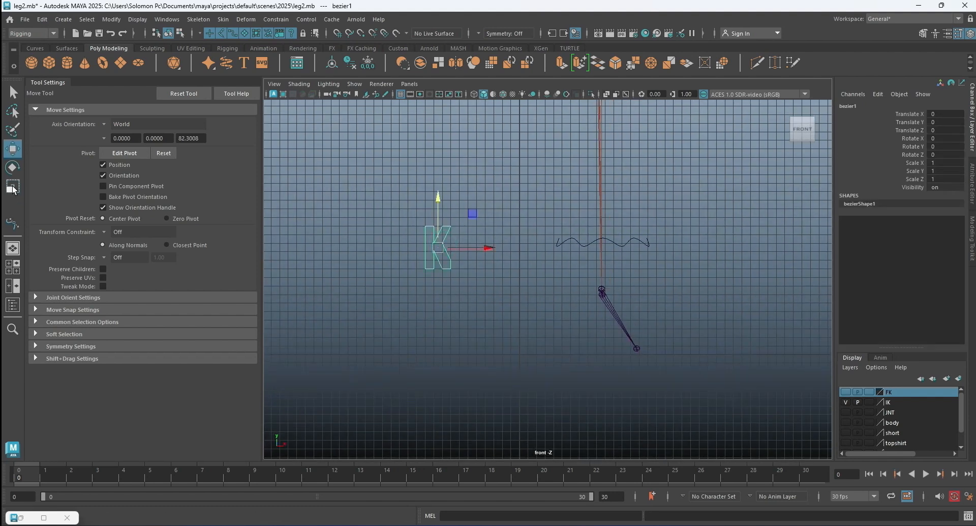
{"action": "key", "text": "r"}
{"action": "left_click_drag", "start_coordinate": [439, 249], "coordinate": [428, 258]}
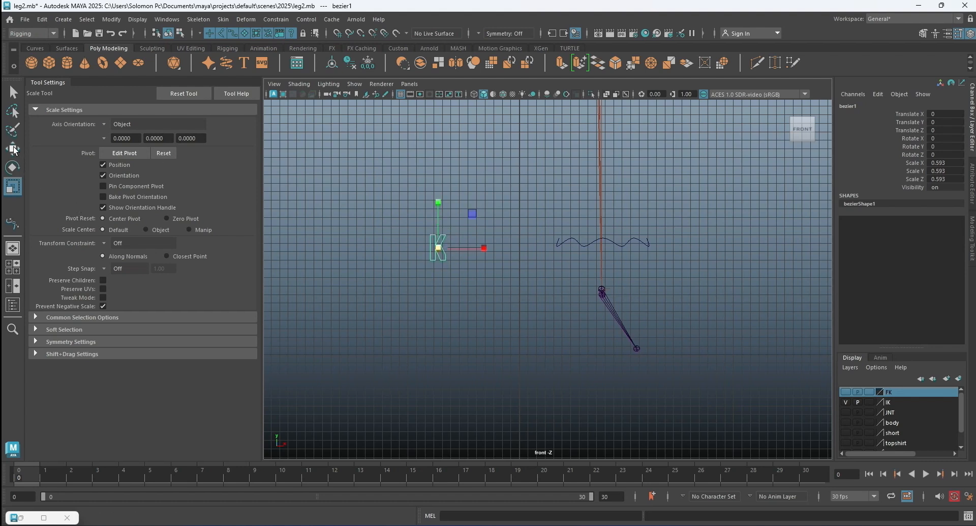
In the perspective view, snap the K curve onto the knee joint at Translate X 18.683, Y 37.901 and Z 4.726.
{"action": "key", "text": "w"}
{"action": "key", "text": "space"}
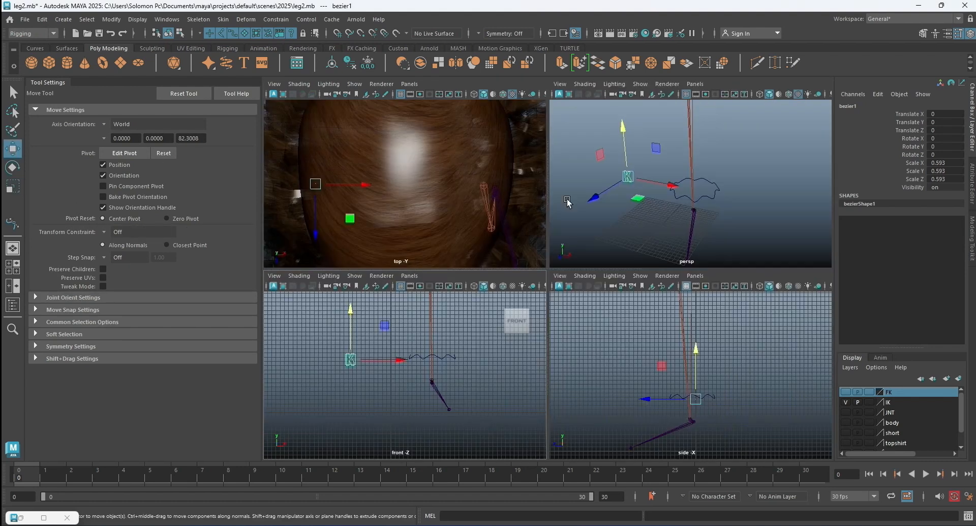
{"action": "key", "text": "space"}
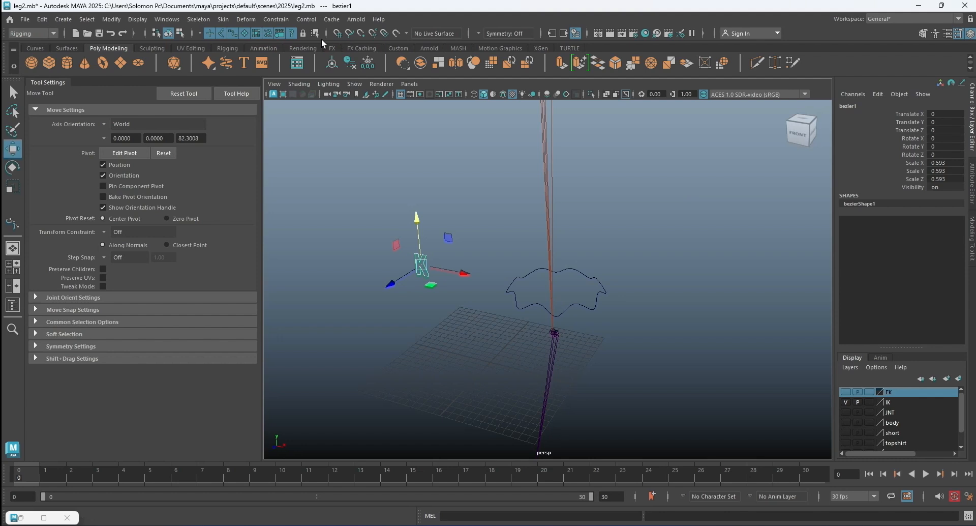
{"action": "left_click", "coordinate": [360, 35]}
{"action": "scroll", "coordinate": [425, 188], "scroll_direction": "down", "scroll_amount": 2}
{"action": "scroll", "coordinate": [460, 290], "scroll_direction": "down", "scroll_amount": 4}
{"action": "left_click_drag", "start_coordinate": [496, 275], "coordinate": [514, 193]}
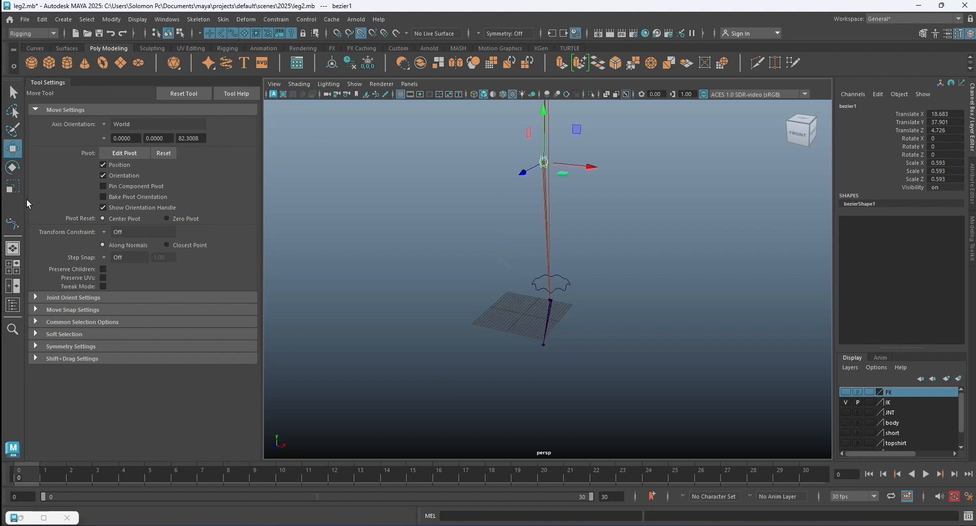
Scale the K curve uniformly to about 1.757 and move it forward of the knee to Translate Z 27.874.
{"action": "left_click", "coordinate": [13, 187]}
{"action": "left_click_drag", "start_coordinate": [548, 165], "coordinate": [557, 163]}
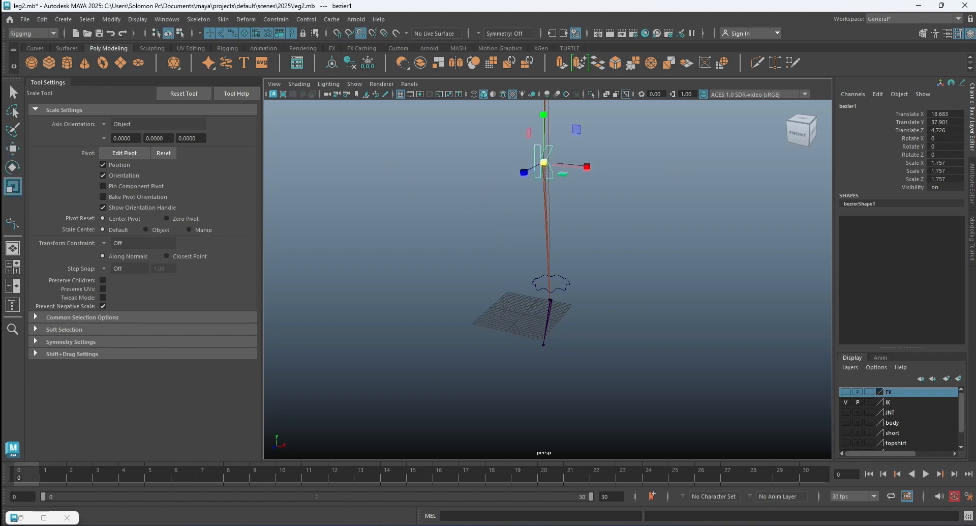
{"action": "left_click", "coordinate": [14, 150]}
{"action": "left_click_drag", "start_coordinate": [505, 209], "coordinate": [477, 231], "text": "alt"}
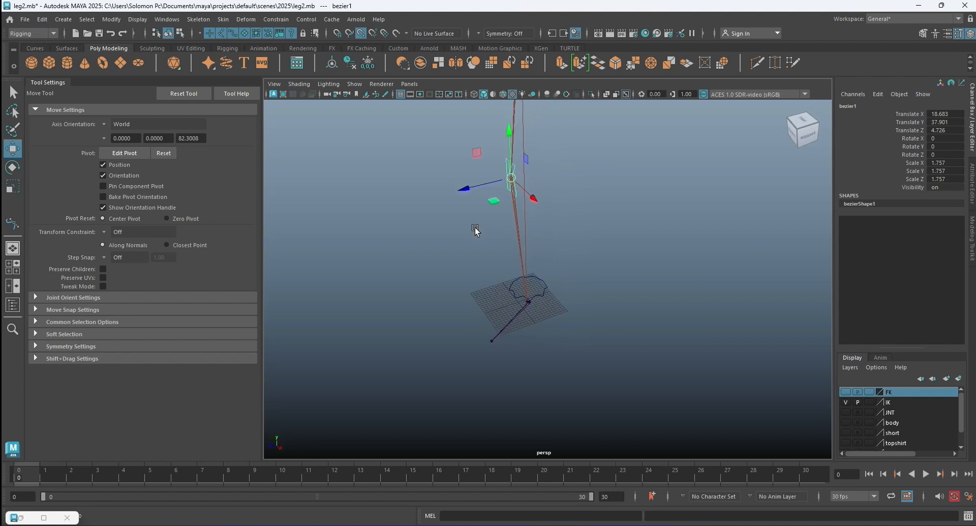
{"action": "left_click_drag", "start_coordinate": [465, 189], "coordinate": [374, 211]}
{"action": "left_click_drag", "start_coordinate": [472, 211], "coordinate": [673, 285], "text": "alt"}
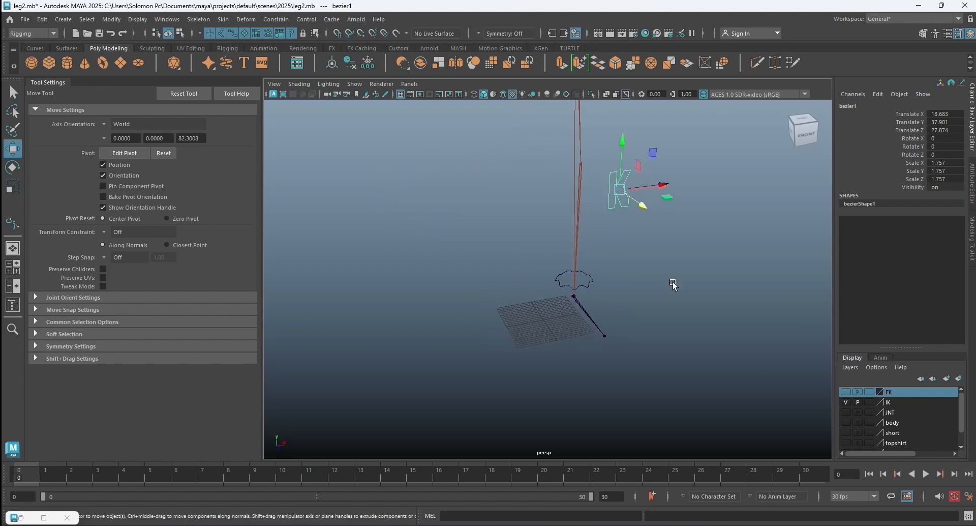
Show the body layer and freeze the K curve's transformations.
{"action": "left_click", "coordinate": [845, 422]}
{"action": "left_click_drag", "start_coordinate": [730, 366], "coordinate": [688, 361], "text": "alt"}
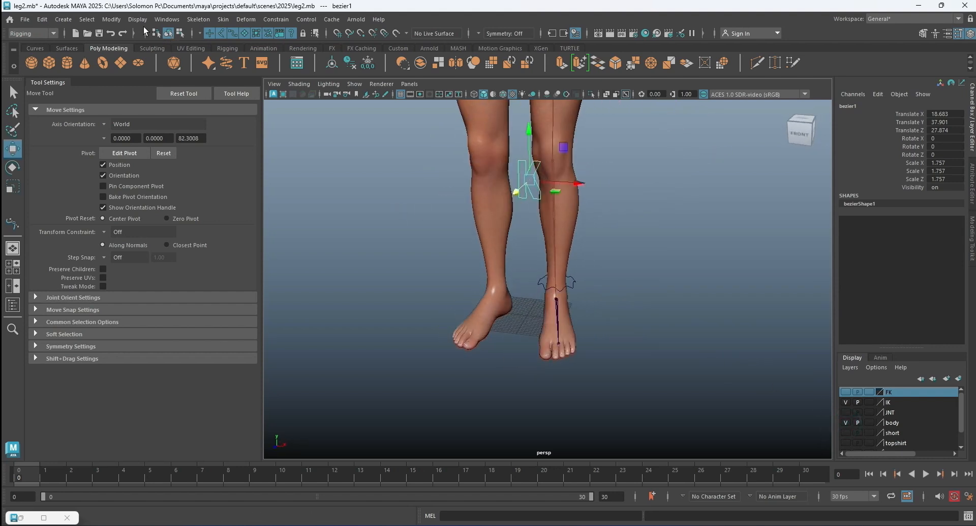
{"action": "left_click", "coordinate": [111, 19]}
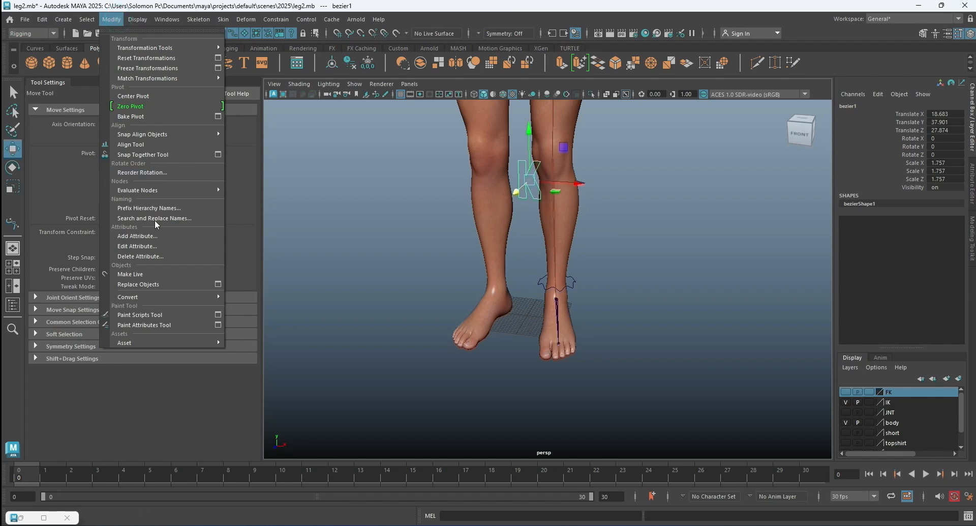
{"action": "left_click", "coordinate": [146, 68]}
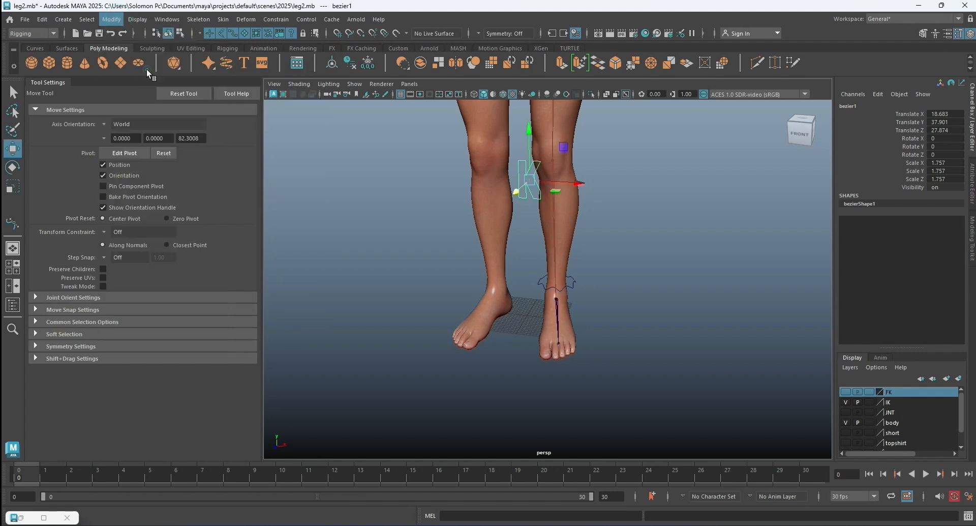
Hide the body layer and select the K curve in front of the knee.
{"action": "left_click", "coordinate": [681, 184]}
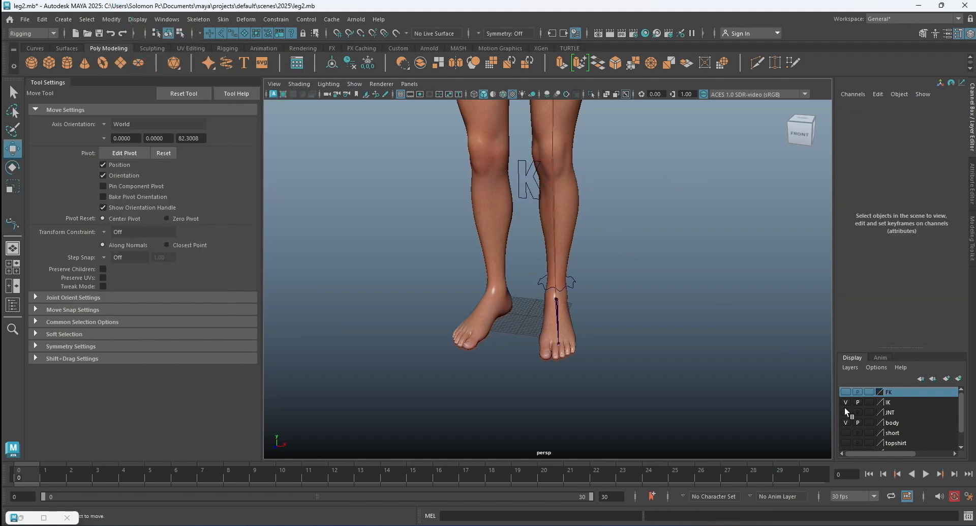
{"action": "left_click", "coordinate": [845, 422]}
{"action": "mouse_move", "coordinate": [610, 222]}
{"action": "left_mouse_down", "text": "alt"}
{"action": "mouse_move", "coordinate": [621, 200]}
{"action": "mouse_move", "coordinate": [613, 233]}
{"action": "left_mouse_up", "text": "alt"}
{"action": "left_click", "coordinate": [597, 220]}
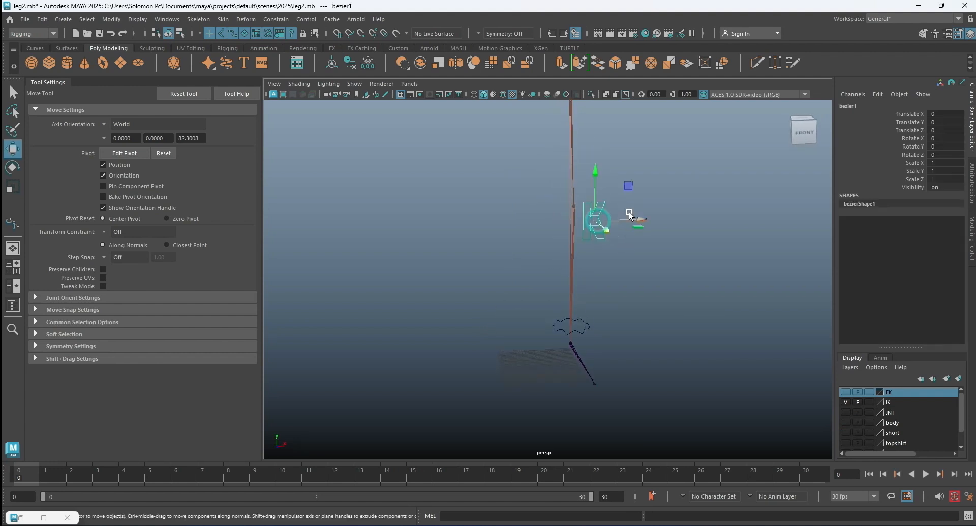
Enable drawing overrides on the K curve's shape node and set its index color to bright blue.
{"action": "left_click", "coordinate": [971, 183]}
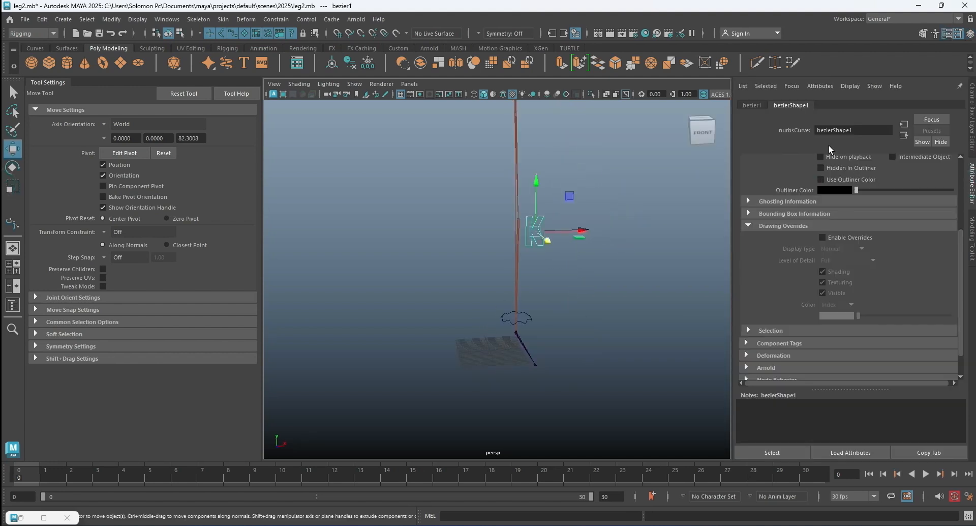
{"action": "left_click", "coordinate": [765, 106]}
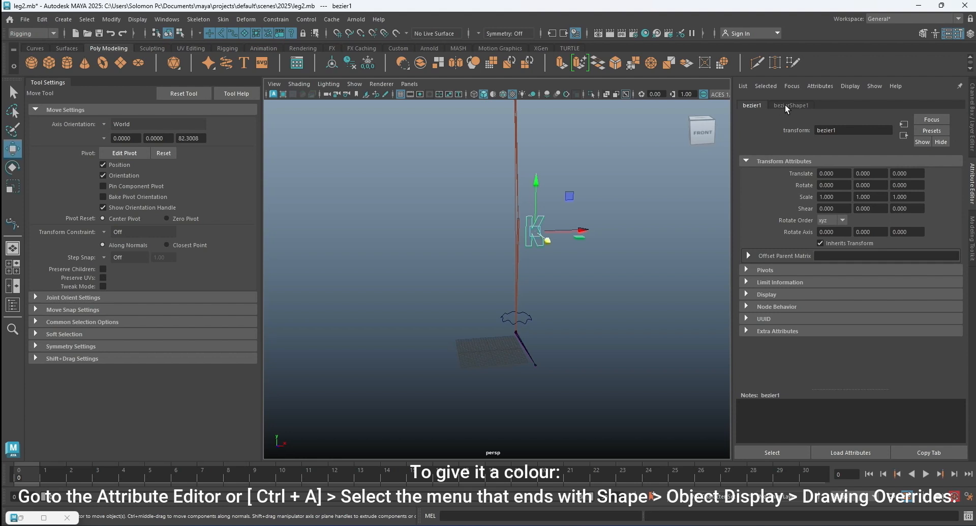
{"action": "left_click", "coordinate": [785, 105]}
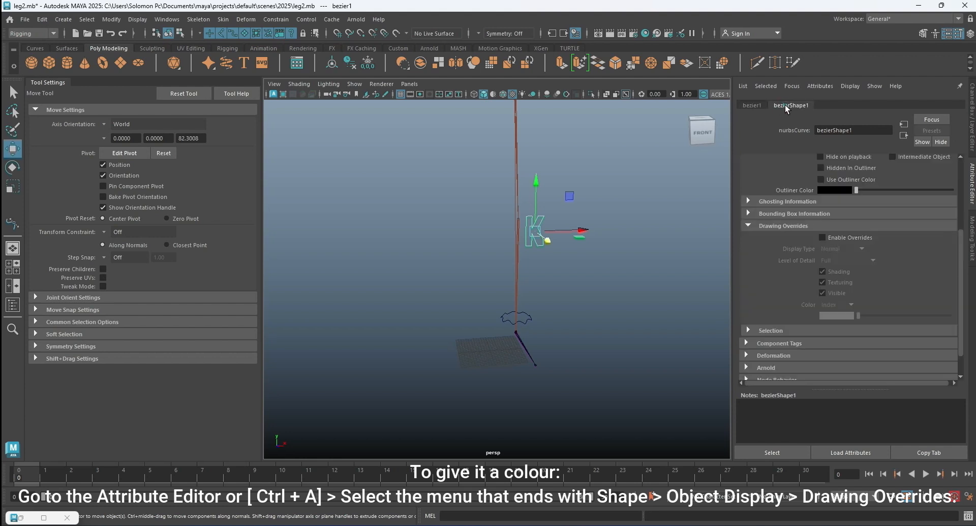
{"action": "left_click", "coordinate": [823, 238]}
{"action": "left_click_drag", "start_coordinate": [858, 315], "coordinate": [873, 316]}
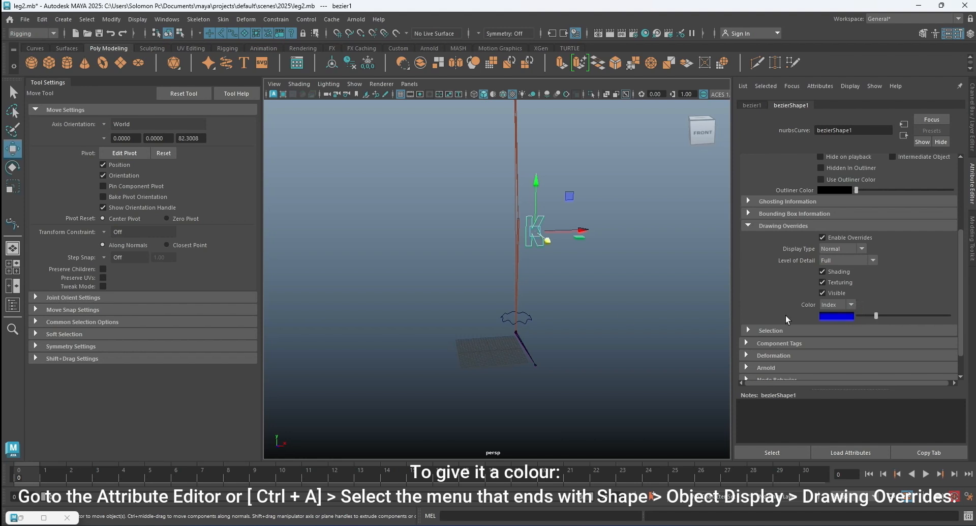
Enable drawing overrides on the wavy ankle control's shape node and set its index color to the same blue.
{"action": "left_click", "coordinate": [530, 319]}
{"action": "left_click", "coordinate": [528, 316]}
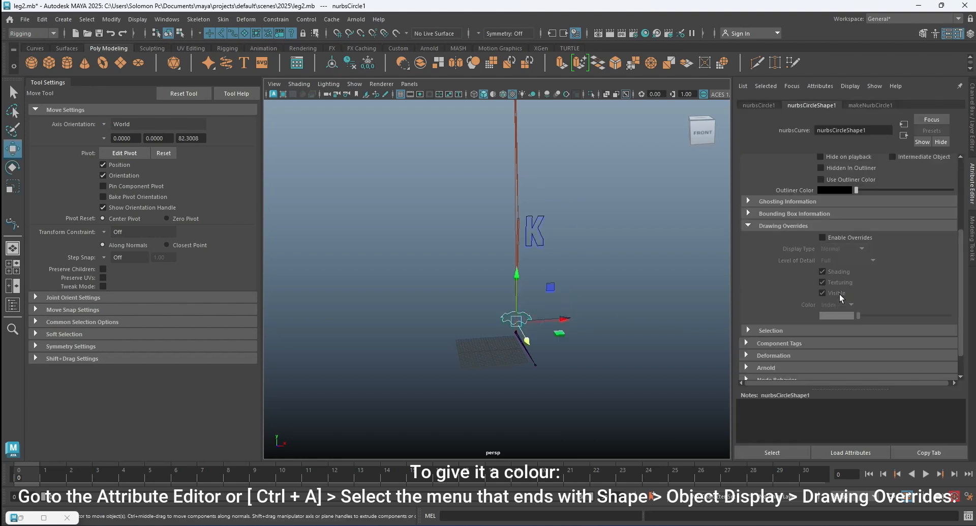
{"action": "left_click", "coordinate": [822, 238]}
{"action": "left_click_drag", "start_coordinate": [863, 313], "coordinate": [874, 316]}
{"action": "left_click", "coordinate": [605, 279]}
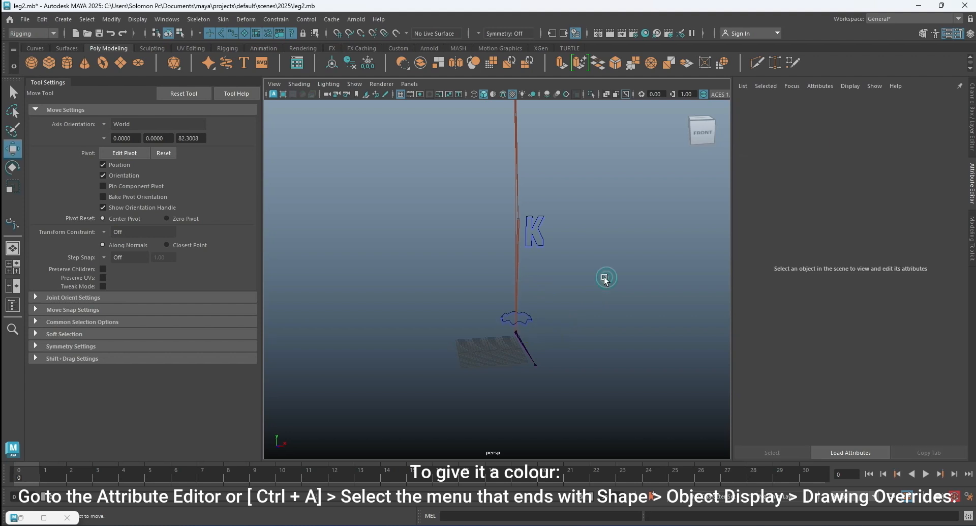
Select the IK handle at the ankle joint and open its name for editing in the channel box.
{"action": "scroll", "coordinate": [580, 259], "scroll_direction": "up", "scroll_amount": 5}
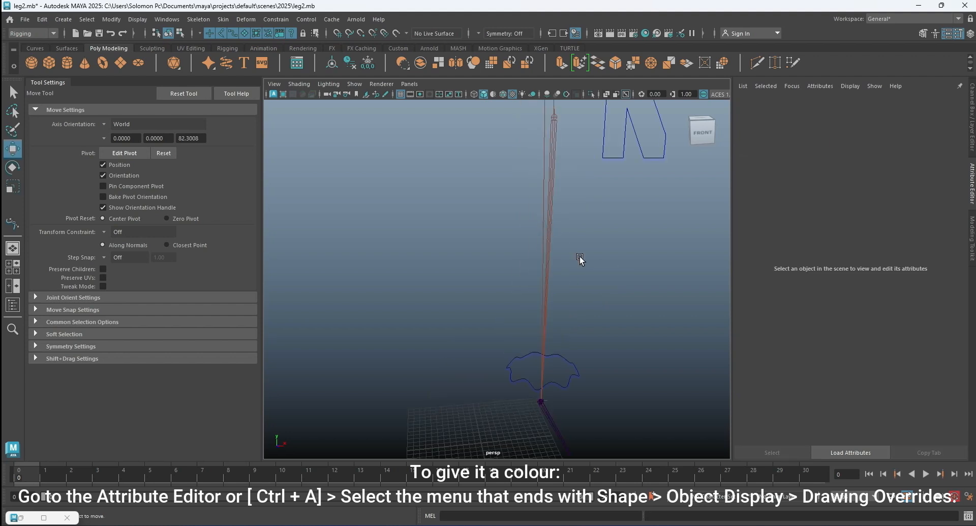
{"action": "mouse_move", "coordinate": [580, 259]}
{"action": "left_mouse_down", "text": "alt"}
{"action": "mouse_move", "coordinate": [594, 272]}
{"action": "mouse_move", "coordinate": [566, 214]}
{"action": "mouse_move", "coordinate": [600, 294]}
{"action": "mouse_move", "coordinate": [576, 291]}
{"action": "left_mouse_up", "text": "alt"}
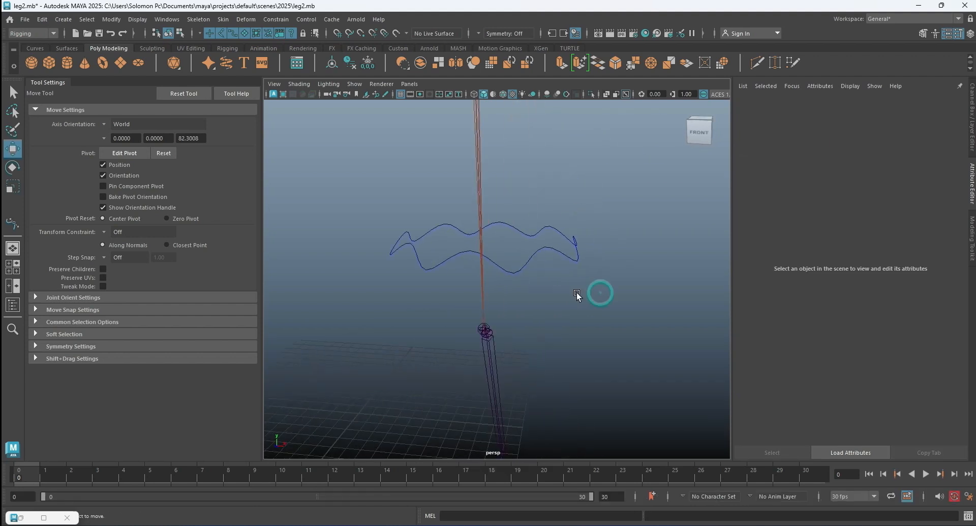
{"action": "left_click", "coordinate": [501, 330]}
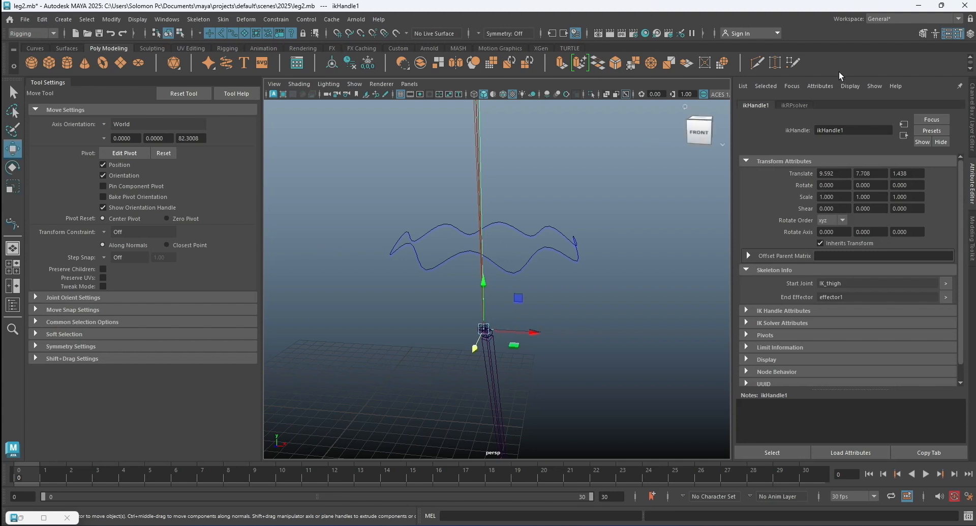
{"action": "left_click", "coordinate": [973, 105]}
{"action": "left_click", "coordinate": [869, 105]}
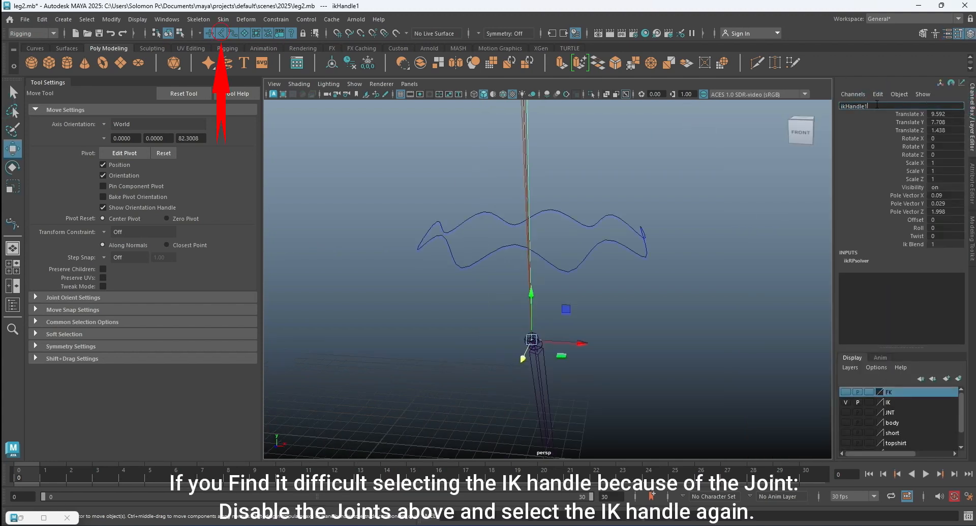
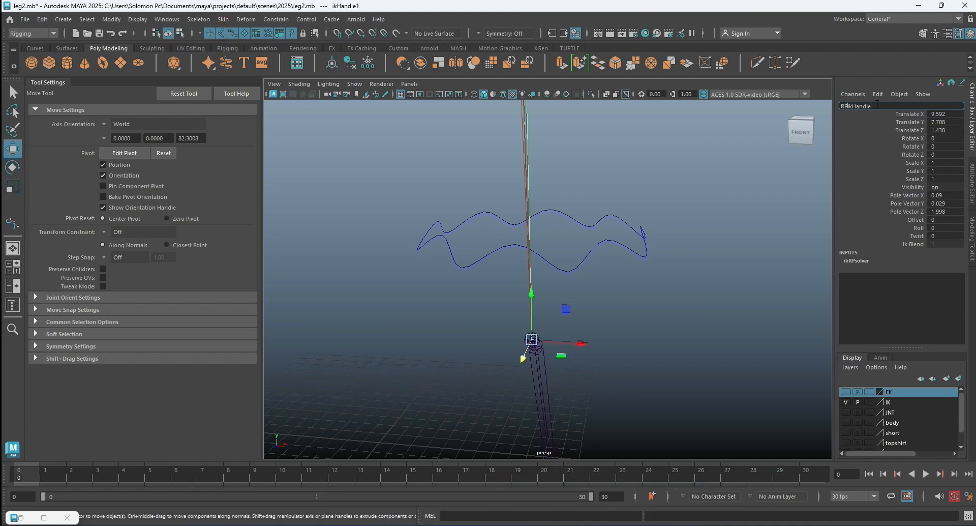
Name the IK handle at the ankle joint RP_ikHandle and deselect it.
{"action": "key", "text": "Return"}
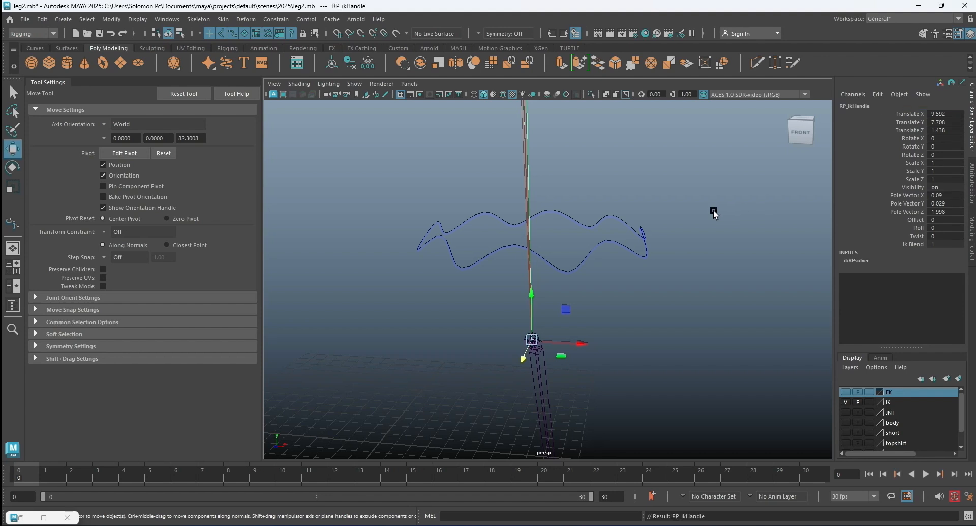
{"action": "left_click", "coordinate": [713, 209]}
{"action": "scroll", "coordinate": [571, 321], "scroll_direction": "down", "scroll_amount": 5}
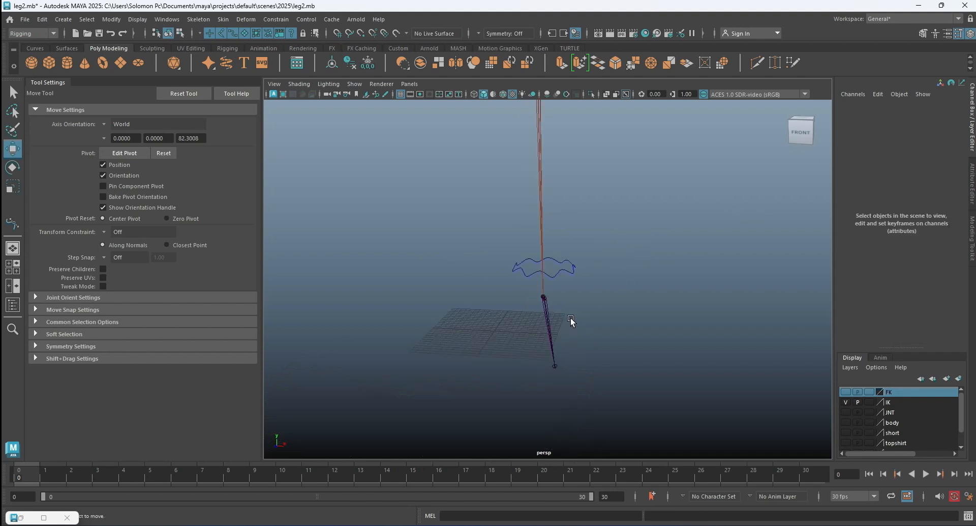
Apply a Pole Vector constraint from the K-shaped knee control to RP_ikHandle, then clear the selection.
{"action": "left_click", "coordinate": [531, 179]}
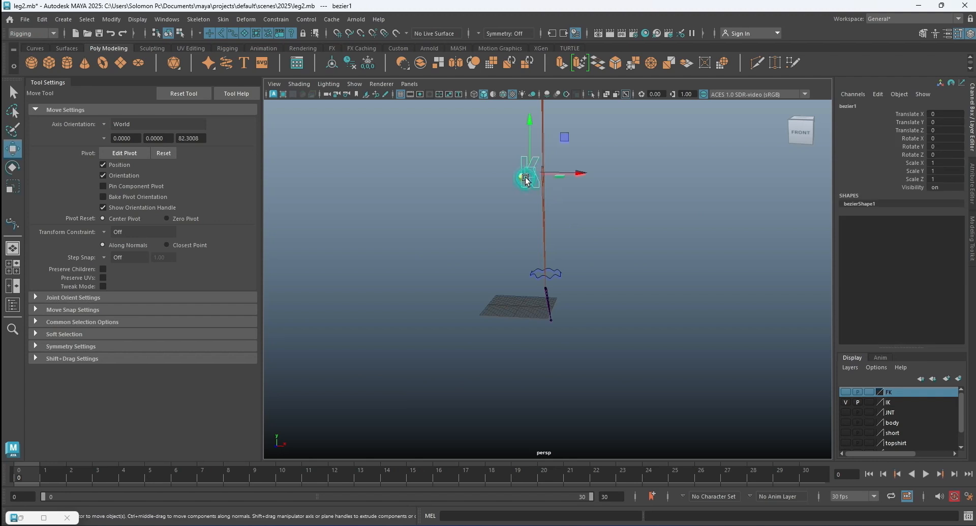
{"action": "scroll", "coordinate": [562, 263], "scroll_direction": "up", "scroll_amount": 2}
{"action": "scroll", "coordinate": [561, 265], "scroll_direction": "up", "scroll_amount": 2}
{"action": "scroll", "coordinate": [559, 300], "scroll_direction": "up", "scroll_amount": 3}
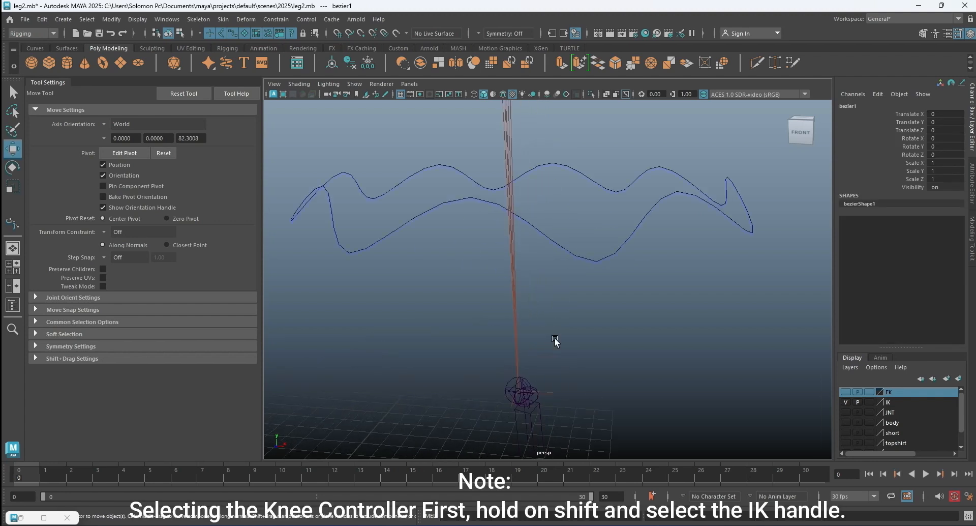
{"action": "left_click", "coordinate": [548, 390], "text": "shift"}
{"action": "scroll", "coordinate": [534, 346], "scroll_direction": "down", "scroll_amount": 3}
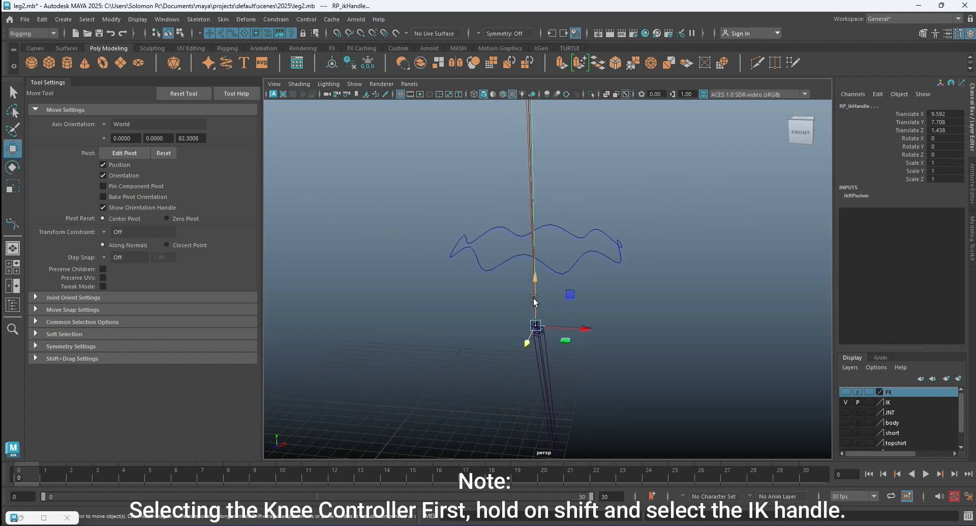
{"action": "left_click", "coordinate": [284, 20]}
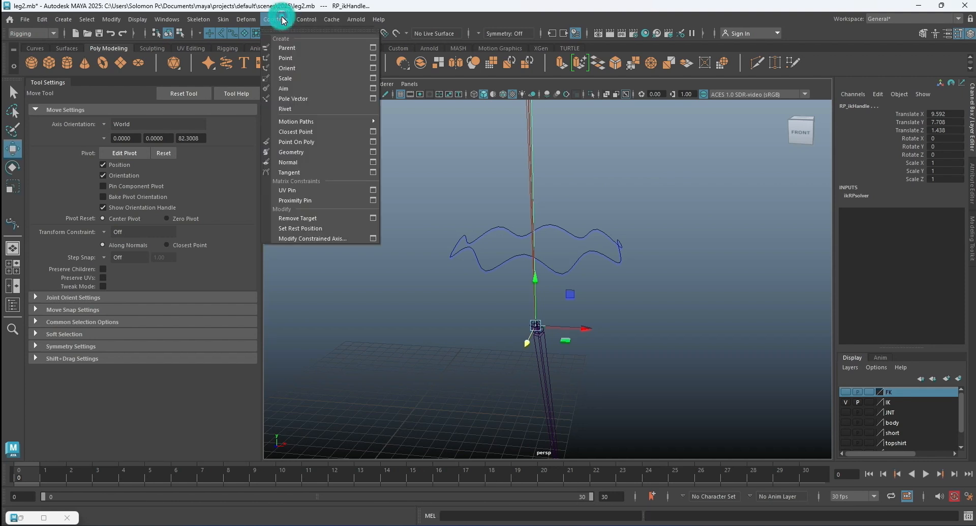
{"action": "left_click", "coordinate": [319, 99]}
{"action": "scroll", "coordinate": [559, 195], "scroll_direction": "down", "scroll_amount": 3}
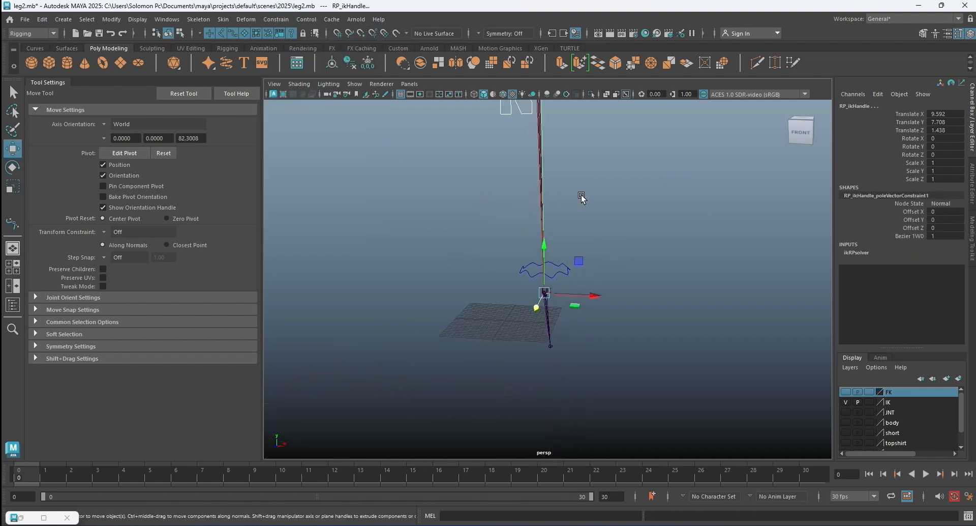
{"action": "left_click", "coordinate": [583, 192]}
Test the knee's response by moving the K control sideways along X, then reset its Translate X to 0 and deselect it.
{"action": "scroll", "coordinate": [578, 192], "scroll_direction": "down", "scroll_amount": 3}
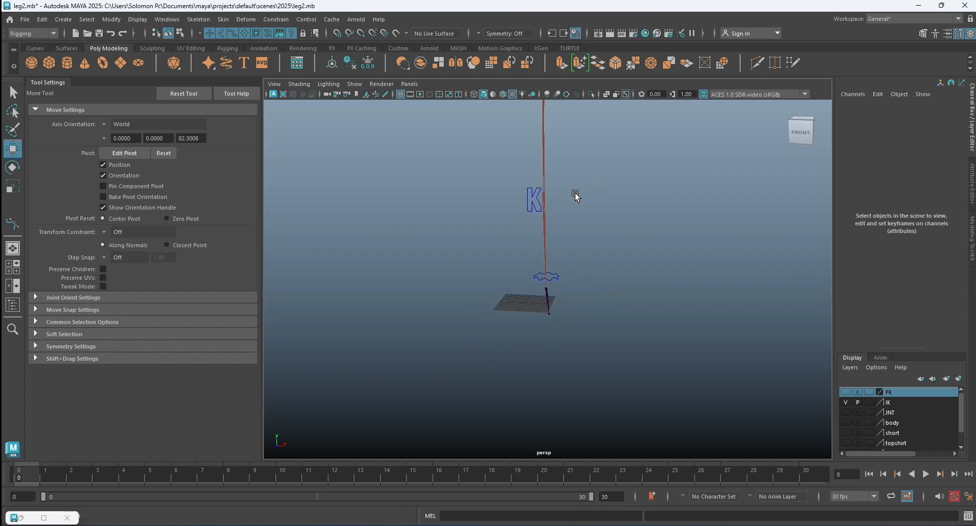
{"action": "middle_click_drag", "start_coordinate": [575, 192], "coordinate": [557, 238], "text": "alt"}
{"action": "scroll", "coordinate": [558, 237], "scroll_direction": "up", "scroll_amount": 5}
{"action": "scroll", "coordinate": [519, 196], "scroll_direction": "down", "scroll_amount": 3}
{"action": "left_click", "coordinate": [523, 193]}
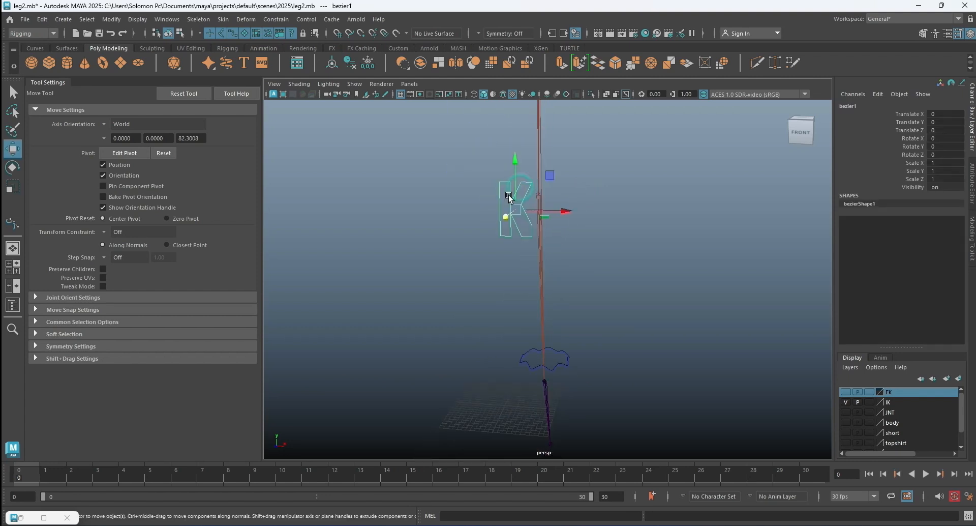
{"action": "left_click_drag", "start_coordinate": [549, 208], "coordinate": [690, 218]}
{"action": "double_click", "coordinate": [953, 113]}
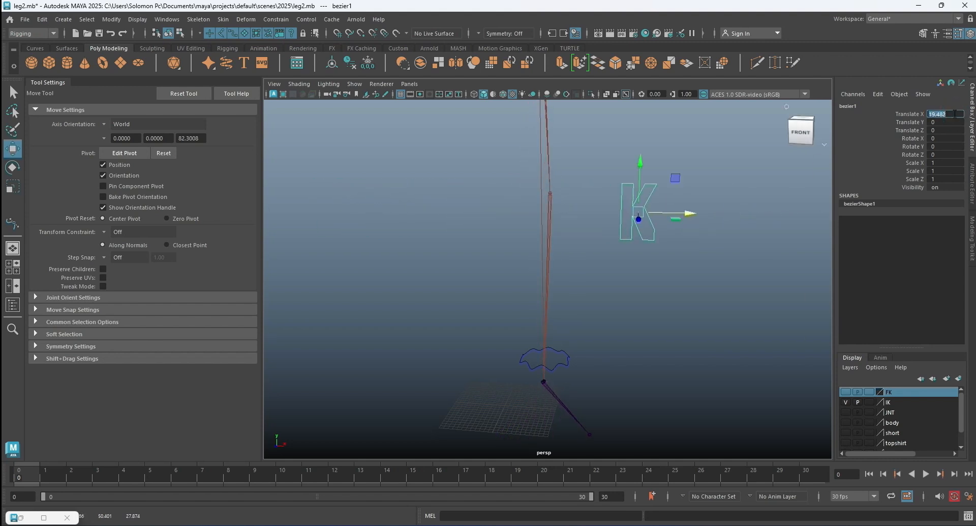
{"action": "type", "text": "0"}
{"action": "key", "text": "Return"}
{"action": "left_click", "coordinate": [664, 234]}
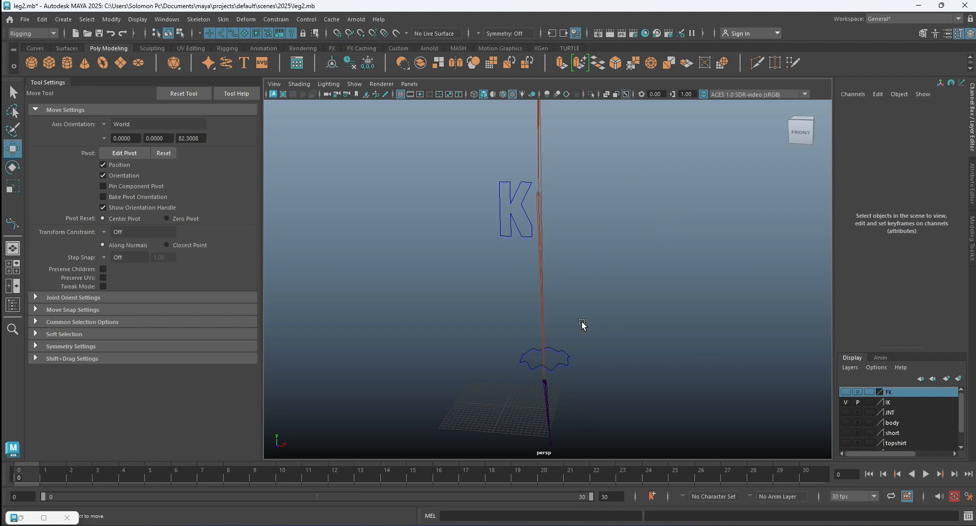
Create an IK handle with the Single-Chain Solver from the ankle joint to the next joint of the IK foot chain.
{"action": "left_click_drag", "start_coordinate": [615, 341], "coordinate": [522, 267], "text": "alt"}
{"action": "middle_click_drag", "start_coordinate": [523, 267], "coordinate": [611, 291], "text": "alt"}
{"action": "scroll", "coordinate": [544, 243], "scroll_direction": "up", "scroll_amount": 5}
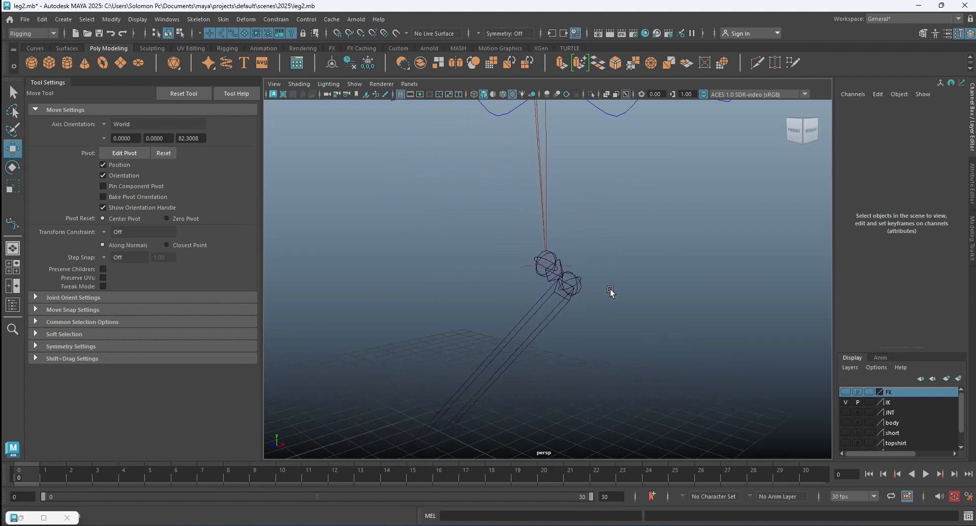
{"action": "scroll", "coordinate": [611, 291], "scroll_direction": "up", "scroll_amount": 4}
{"action": "left_click", "coordinate": [199, 20]}
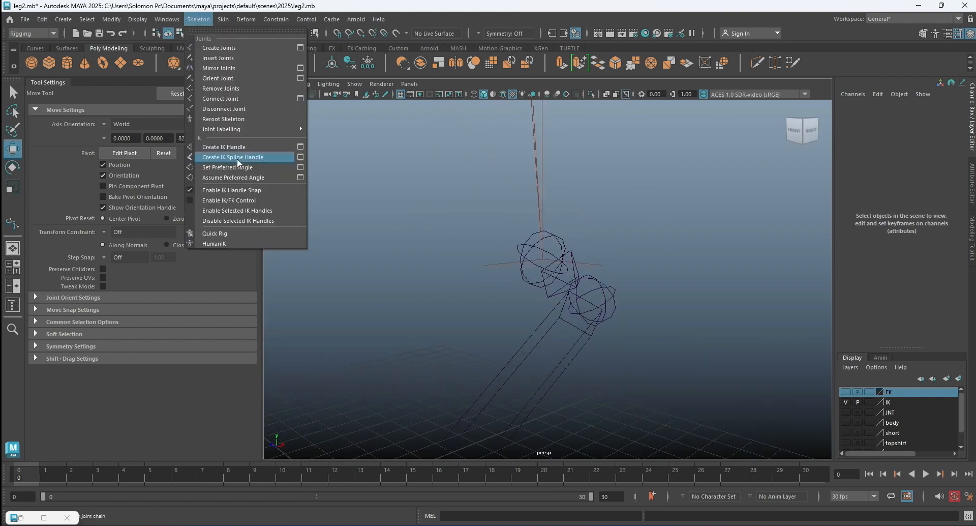
{"action": "left_click", "coordinate": [286, 147]}
{"action": "left_click", "coordinate": [169, 122]}
{"action": "left_click", "coordinate": [162, 133]}
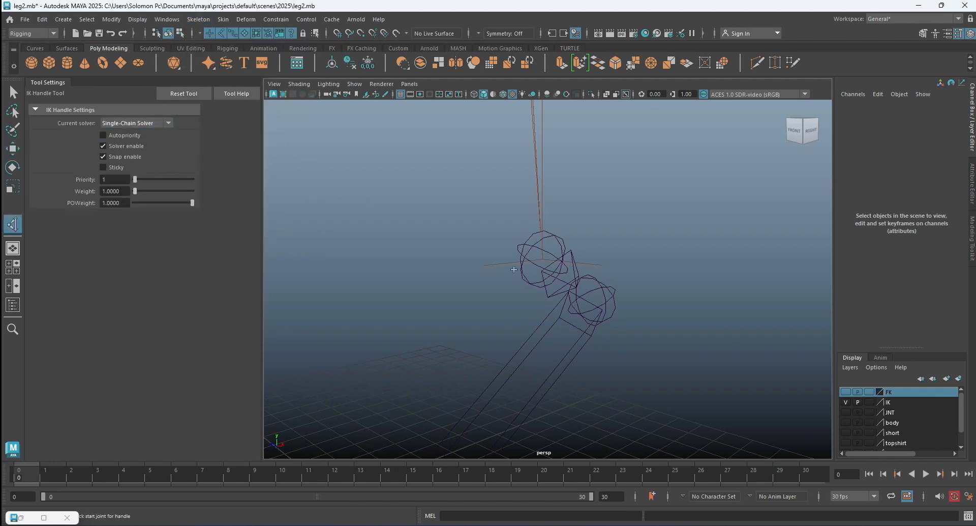
{"action": "scroll", "coordinate": [617, 279], "scroll_direction": "up", "scroll_amount": 6}
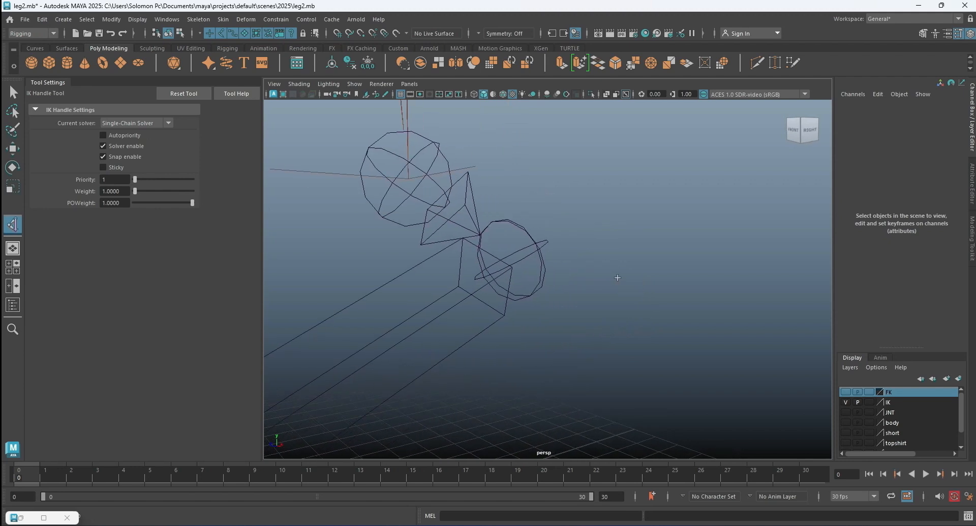
{"action": "left_click", "coordinate": [418, 185]}
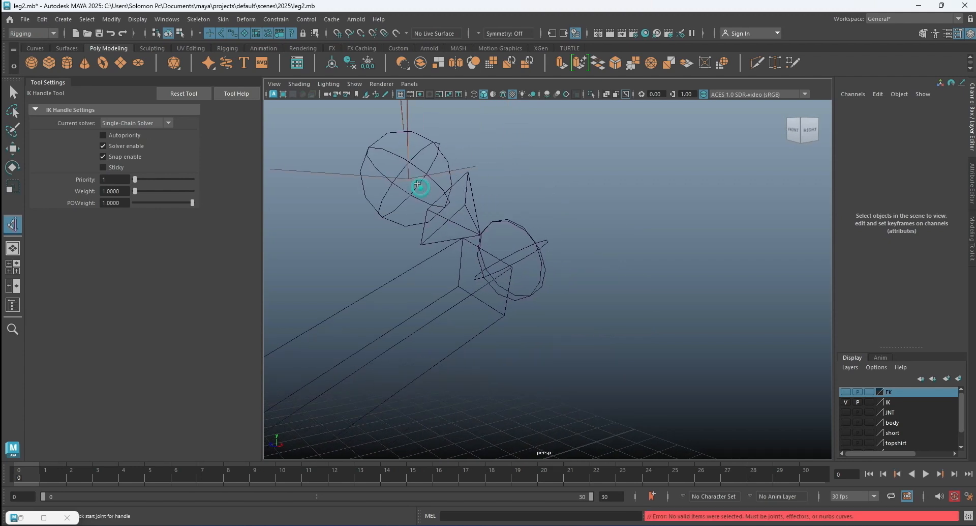
{"action": "left_click", "coordinate": [420, 182]}
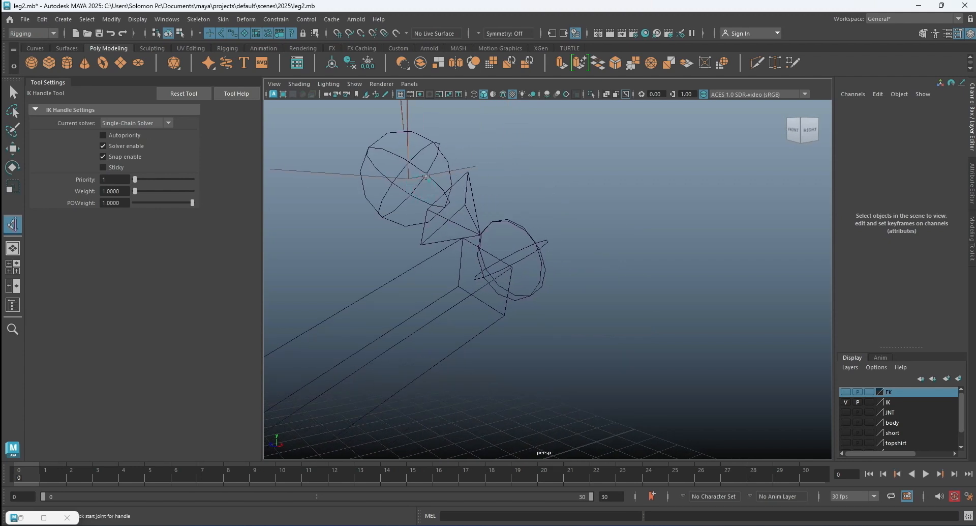
{"action": "left_click", "coordinate": [520, 226]}
Rename the new single-chain IK handle just below the ankle as SC_ikHandle.
{"action": "scroll", "coordinate": [565, 243], "scroll_direction": "down", "scroll_amount": 5}
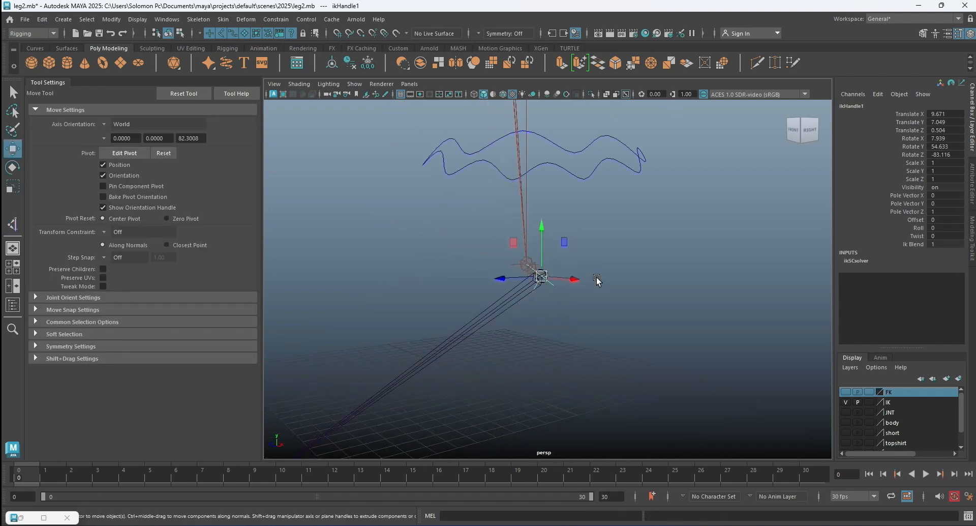
{"action": "middle_click_drag", "start_coordinate": [597, 280], "coordinate": [636, 208], "text": "alt"}
{"action": "double_click", "coordinate": [863, 104]}
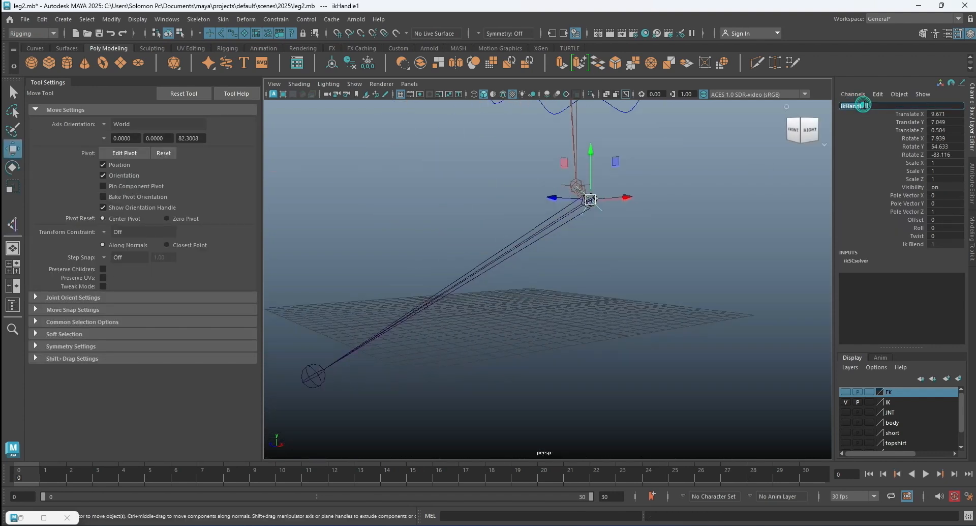
{"action": "left_click", "coordinate": [870, 105]}
{"action": "key", "text": "Return"}
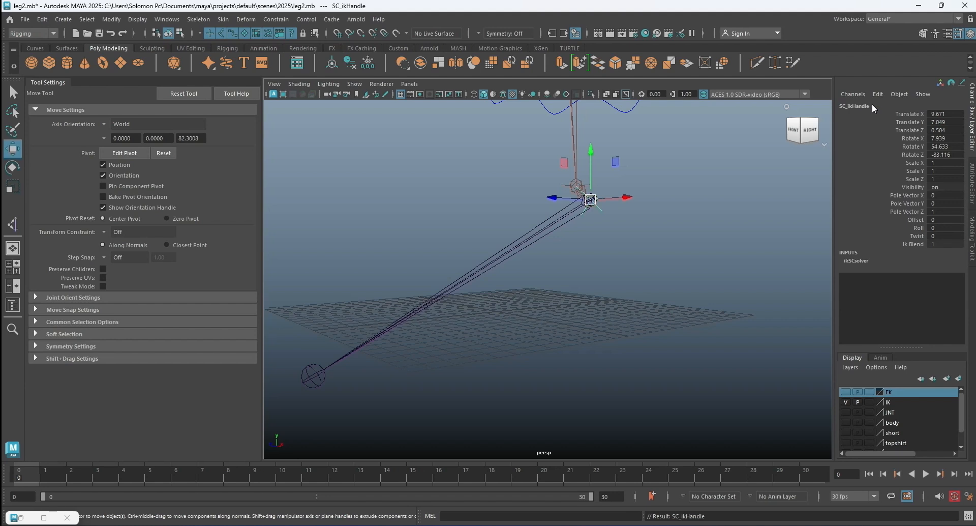
Create a second single-chain IK handle from the joint below the ankle to the end joint at the toes.
{"action": "left_click", "coordinate": [13, 224]}
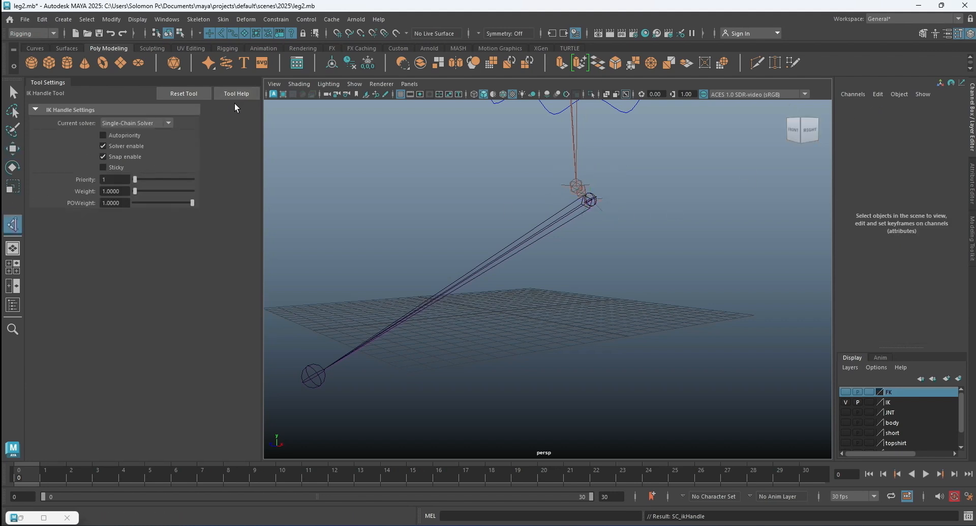
{"action": "scroll", "coordinate": [583, 185], "scroll_direction": "up", "scroll_amount": 2}
{"action": "scroll", "coordinate": [584, 185], "scroll_direction": "up", "scroll_amount": 2}
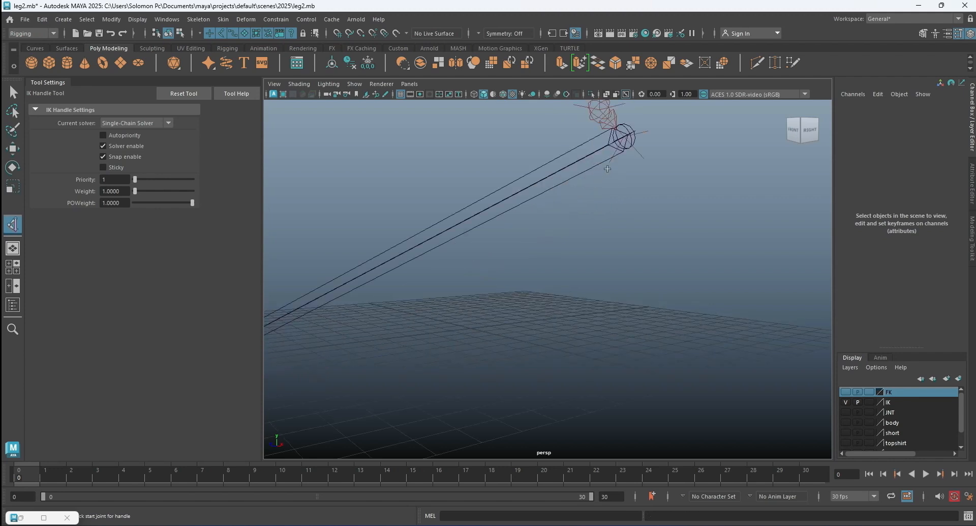
{"action": "left_click", "coordinate": [619, 138]}
{"action": "scroll", "coordinate": [598, 176], "scroll_direction": "down", "scroll_amount": 3}
{"action": "middle_click_drag", "start_coordinate": [542, 190], "coordinate": [652, 159], "text": "alt"}
{"action": "left_click", "coordinate": [503, 321]}
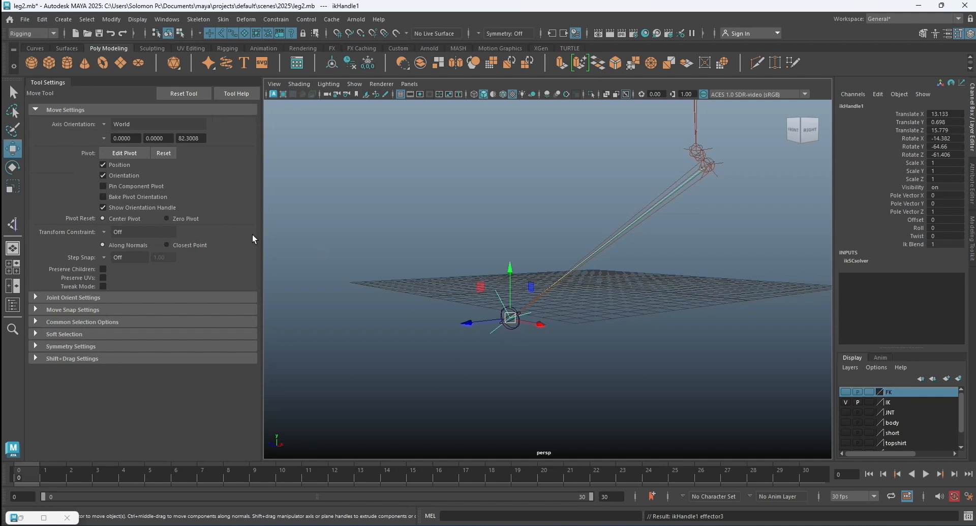
{"action": "left_click", "coordinate": [370, 224]}
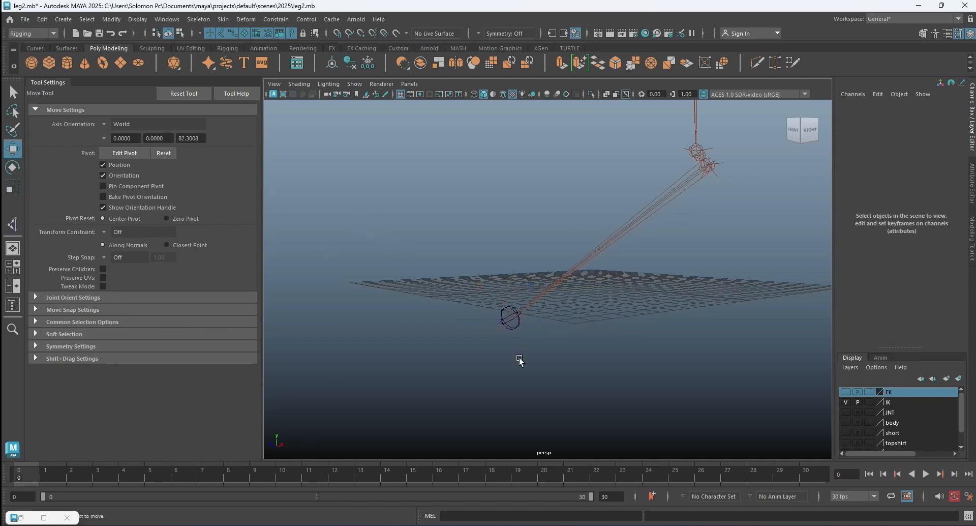
Rename the IK handle at the toe end joint as SC_ikHandle2 and deselect it.
{"action": "left_click", "coordinate": [492, 332]}
{"action": "double_click", "coordinate": [864, 106]}
{"action": "type", "text": "SC"}
{"action": "key", "text": "Return"}
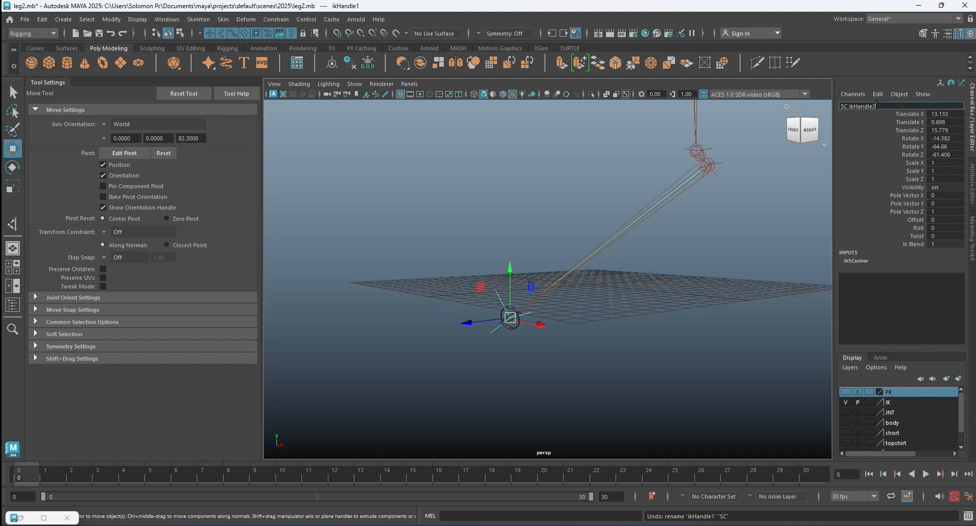
{"action": "left_click", "coordinate": [709, 250]}
Restore the minimized Outliner window so the scene hierarchy is shown beside the foot joints.
{"action": "left_click_drag", "start_coordinate": [709, 250], "coordinate": [618, 249], "text": "alt"}
{"action": "left_click_drag", "start_coordinate": [608, 258], "coordinate": [611, 259], "text": "alt"}
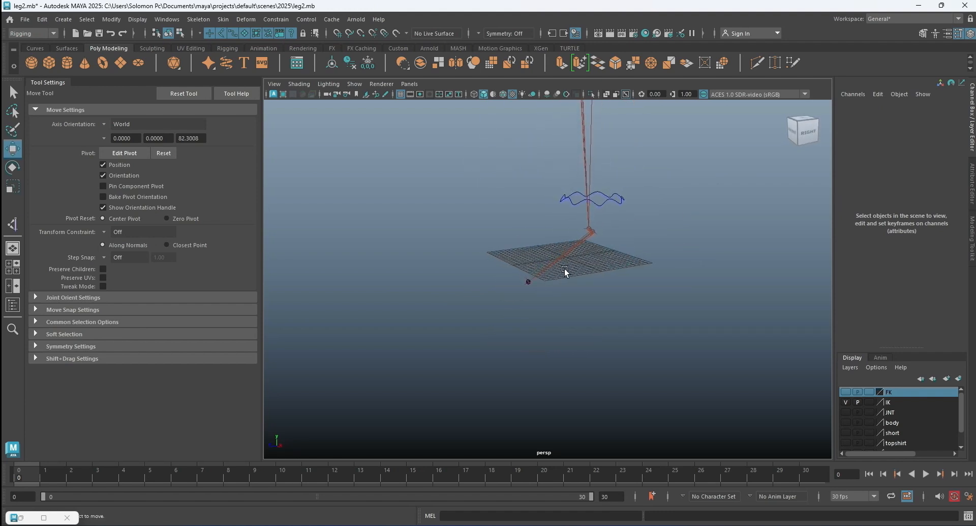
{"action": "scroll", "coordinate": [561, 261], "scroll_direction": "up", "scroll_amount": 5}
{"action": "middle_click_drag", "start_coordinate": [577, 269], "coordinate": [606, 240], "text": "alt"}
{"action": "scroll", "coordinate": [512, 242], "scroll_direction": "up", "scroll_amount": 4}
{"action": "scroll", "coordinate": [512, 242], "scroll_direction": "up", "scroll_amount": 3}
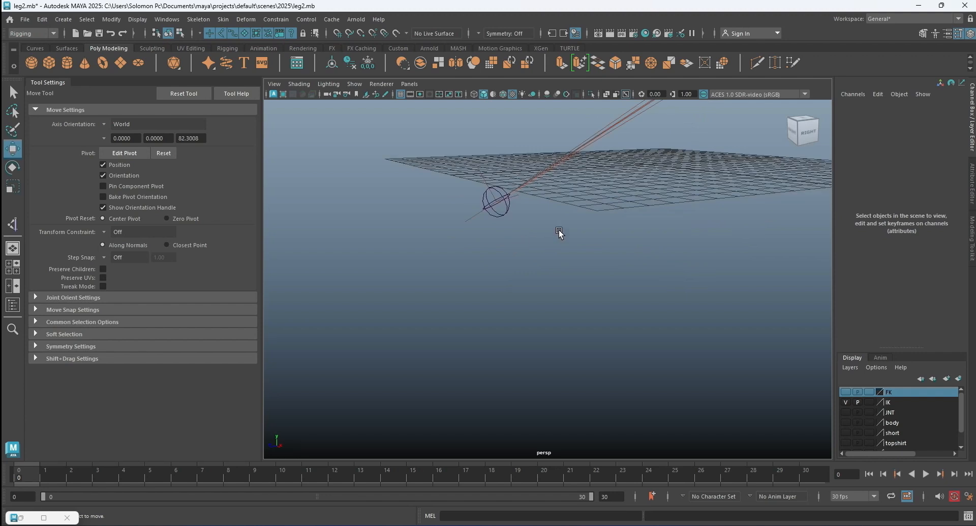
{"action": "scroll", "coordinate": [559, 232], "scroll_direction": "down", "scroll_amount": 3}
{"action": "left_click_drag", "start_coordinate": [576, 219], "coordinate": [578, 224], "text": "alt"}
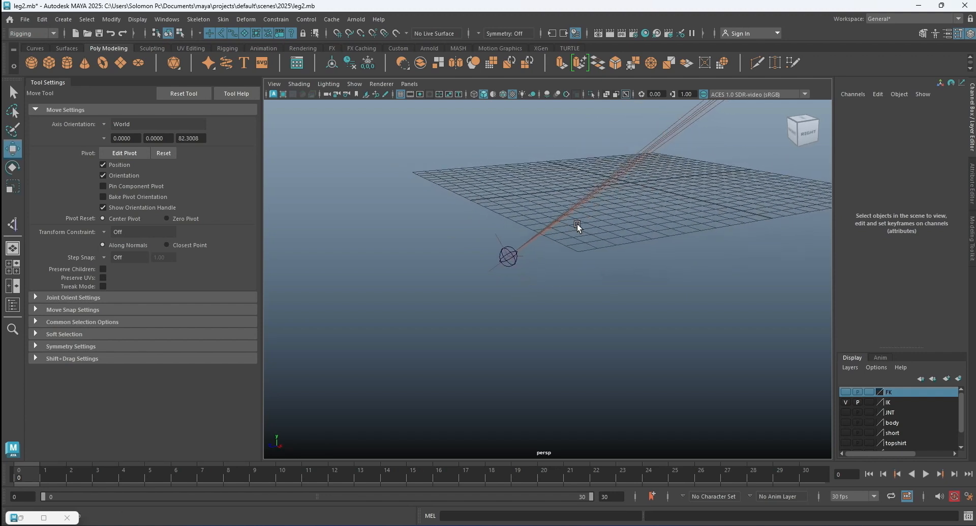
{"action": "left_click", "coordinate": [20, 519]}
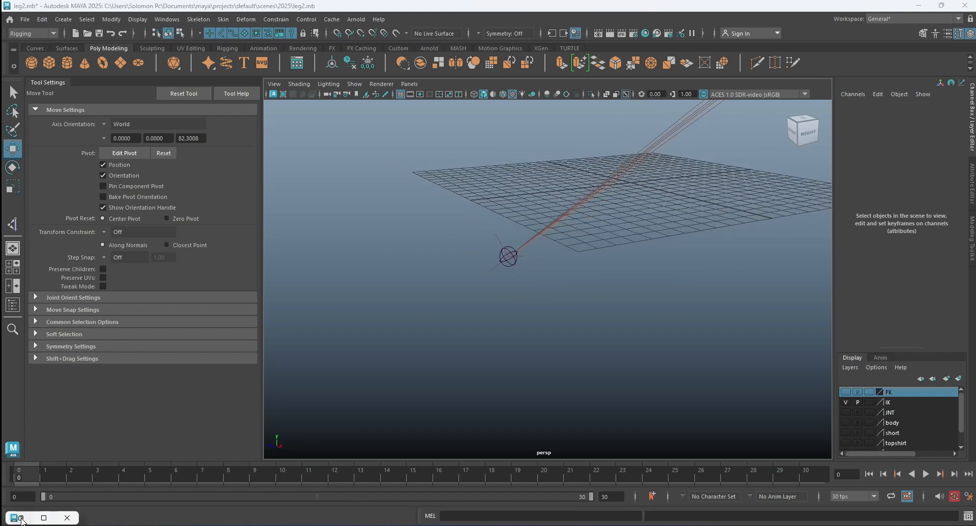
Select RP_ikHandle and SC_ikHandle together and group them.
{"action": "left_click_drag", "start_coordinate": [580, 266], "coordinate": [518, 172], "text": "alt"}
{"action": "left_click", "coordinate": [501, 166]}
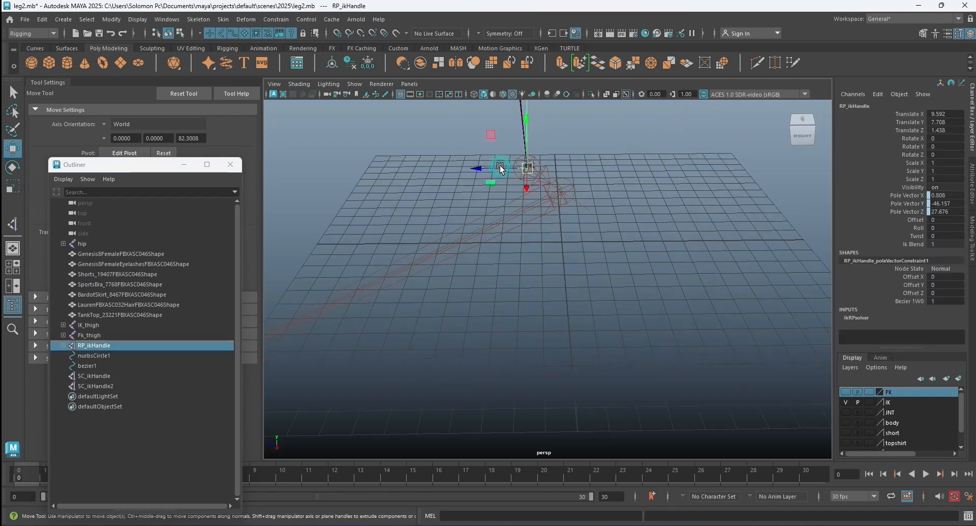
{"action": "left_click", "coordinate": [584, 205], "text": "shift"}
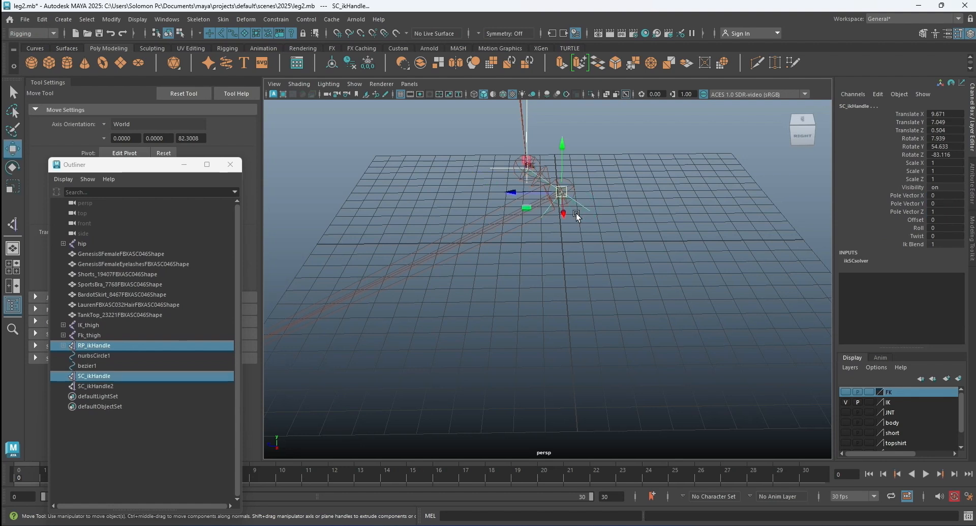
{"action": "key", "text": "ctrl+g"}
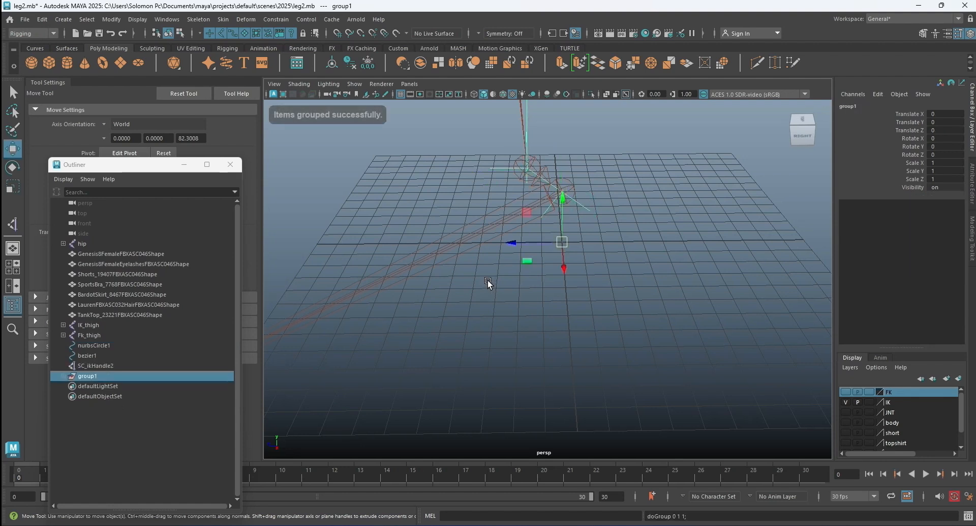
Turn on the body layer's visibility to show the feet around the IK handle group's pivot.
{"action": "scroll", "coordinate": [576, 226], "scroll_direction": "down", "scroll_amount": 5}
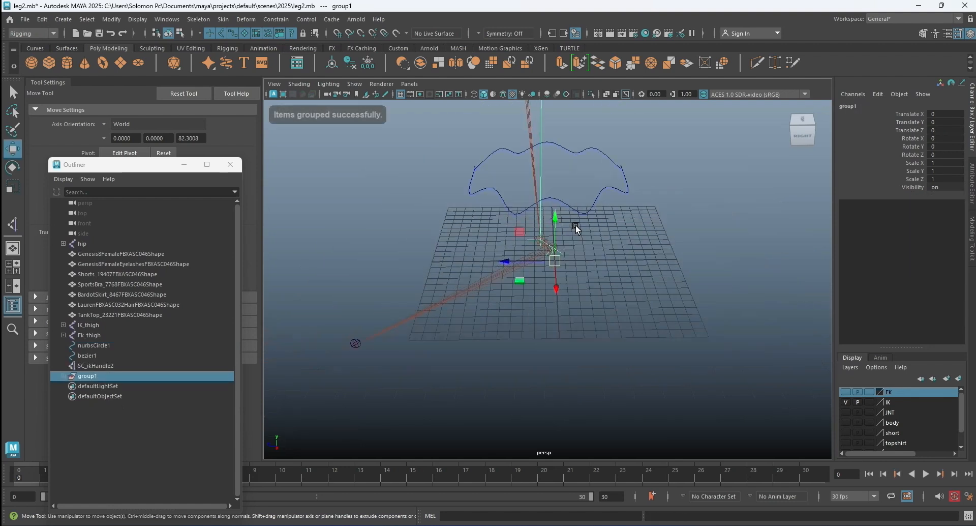
{"action": "left_click_drag", "start_coordinate": [425, 287], "coordinate": [508, 269], "text": "alt"}
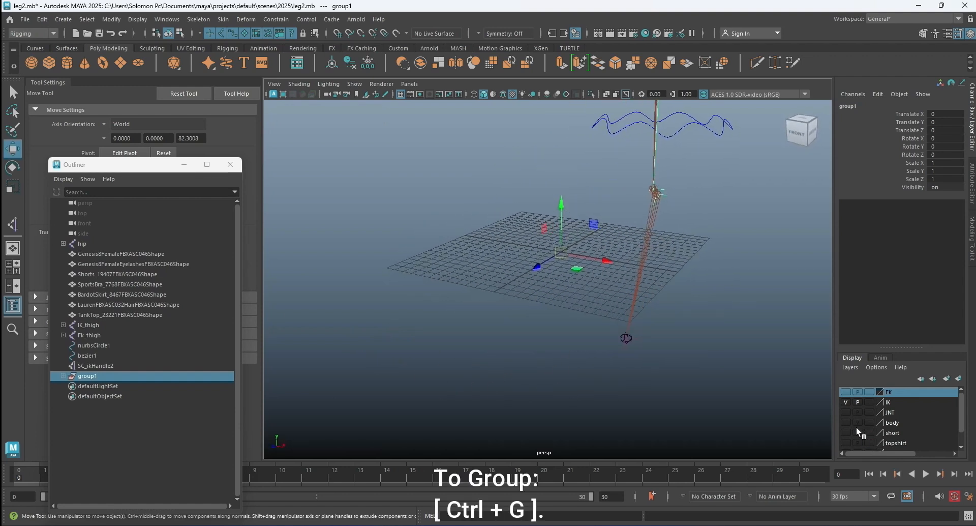
{"action": "left_click", "coordinate": [845, 422]}
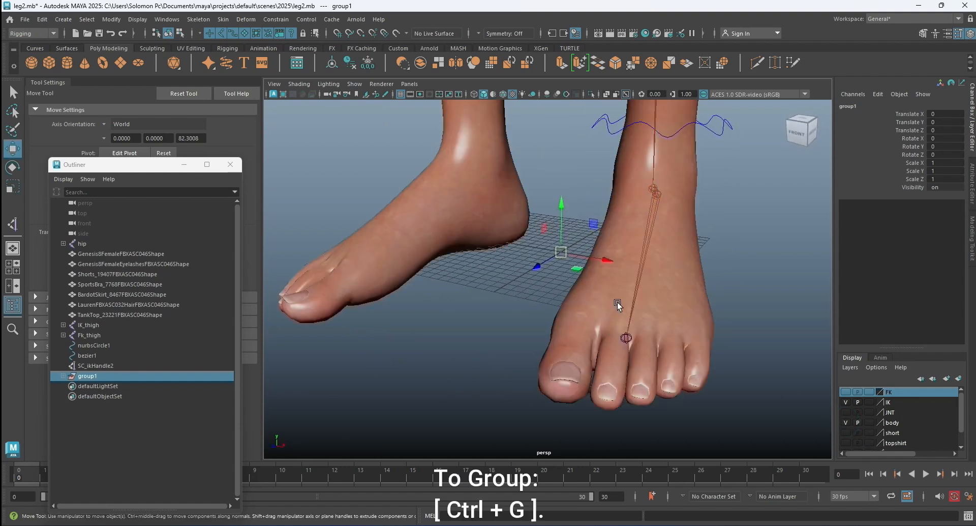
Move the pivot of the RP and SC IK handle group to the back of the left heel and deselect the group.
{"action": "key", "text": "d"}
{"action": "left_click_drag", "start_coordinate": [580, 283], "coordinate": [724, 261], "text": "alt"}
{"action": "left_click_drag", "start_coordinate": [714, 318], "coordinate": [552, 322], "text": "alt"}
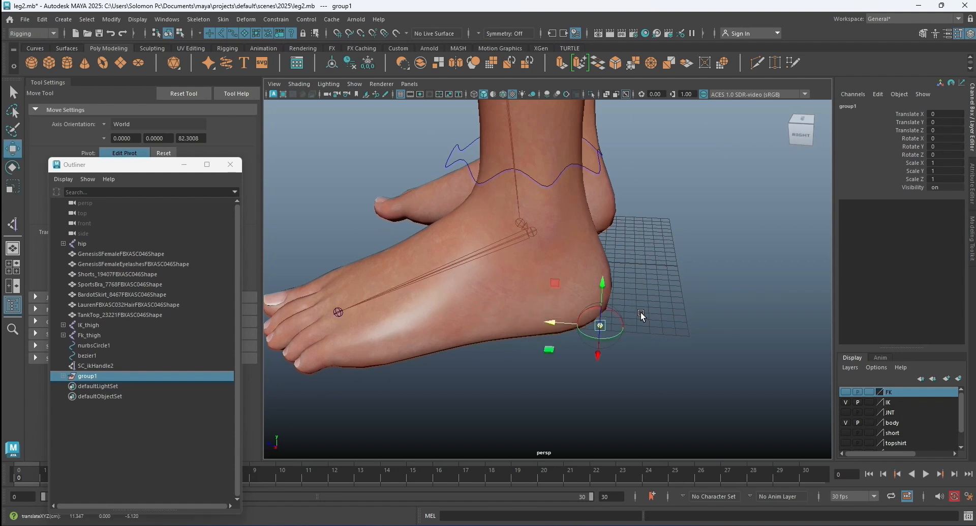
{"action": "left_click_drag", "start_coordinate": [645, 312], "coordinate": [478, 344], "text": "alt"}
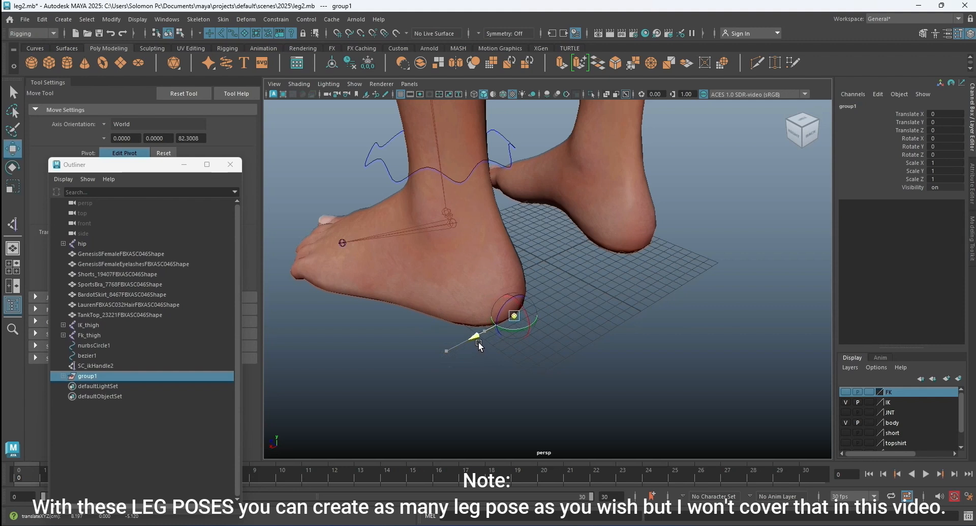
{"action": "left_click_drag", "start_coordinate": [592, 344], "coordinate": [721, 341], "text": "alt"}
{"action": "left_click_drag", "start_coordinate": [521, 328], "coordinate": [611, 279], "text": "alt"}
{"action": "scroll", "coordinate": [565, 291], "scroll_direction": "up", "scroll_amount": 3}
{"action": "left_click", "coordinate": [611, 278]}
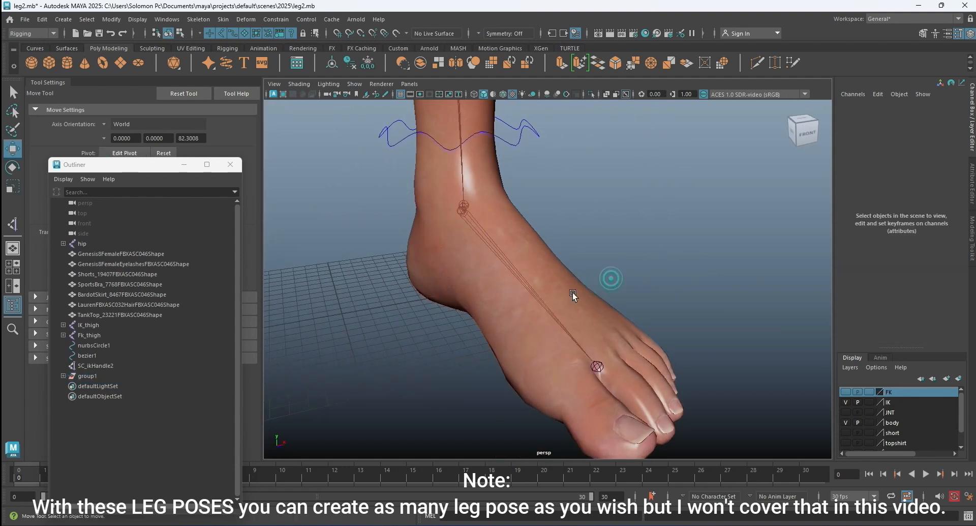
Hide the body layer around the foot joints and clear the SC_ikHandle2 selection.
{"action": "left_click", "coordinate": [101, 366]}
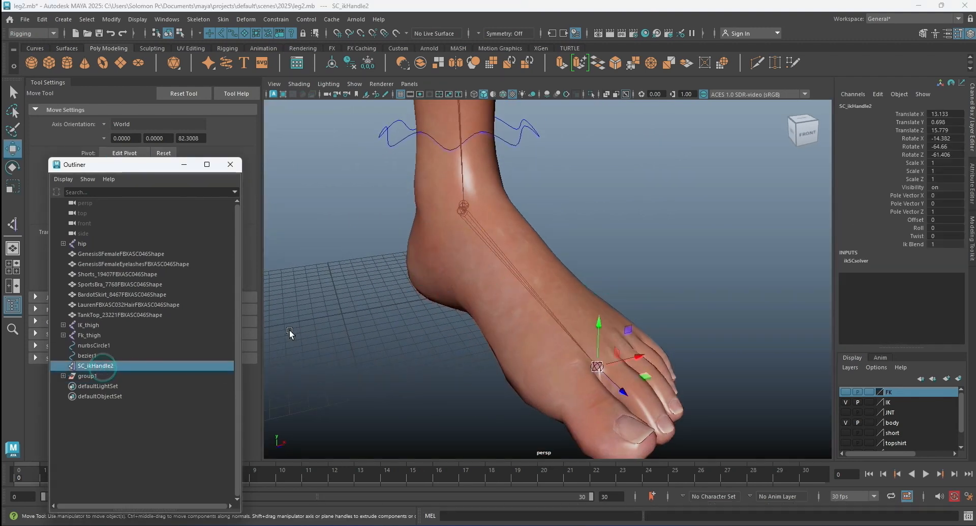
{"action": "left_click", "coordinate": [846, 422]}
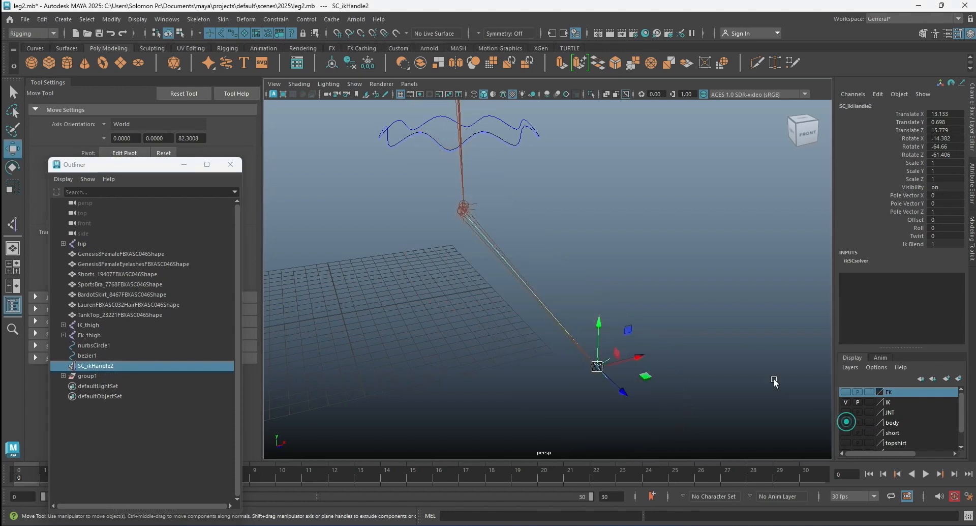
{"action": "left_click", "coordinate": [718, 331]}
{"action": "left_click_drag", "start_coordinate": [612, 331], "coordinate": [480, 273], "text": "alt"}
{"action": "left_click", "coordinate": [448, 268]}
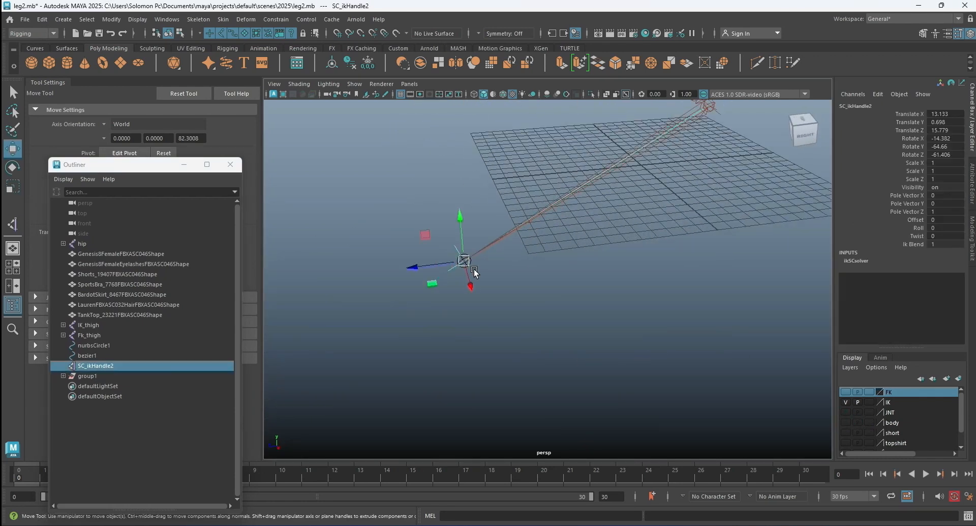
{"action": "left_click", "coordinate": [360, 339]}
{"action": "scroll", "coordinate": [508, 286], "scroll_direction": "down", "scroll_amount": 2}
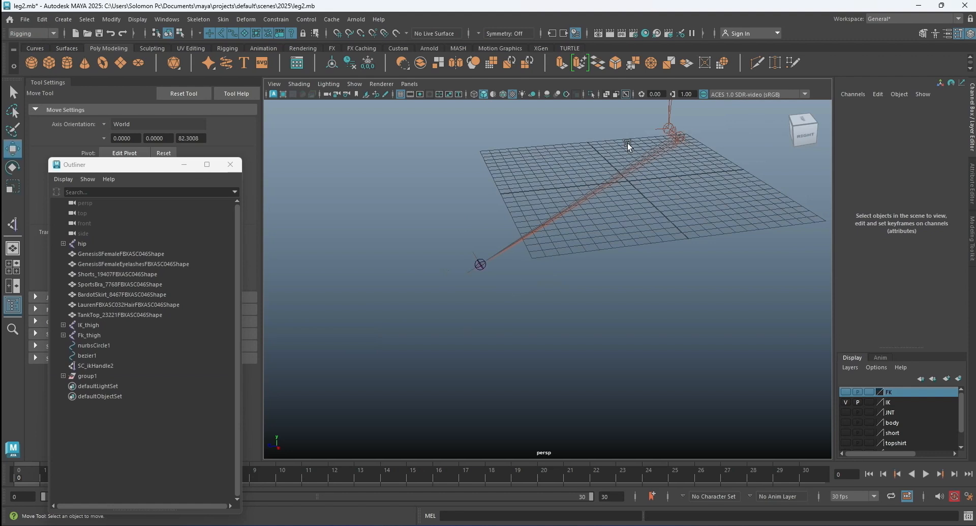
Rename the RP and SC IK handle group as leg_pose1 and deselect it.
{"action": "double_click", "coordinate": [87, 375]}
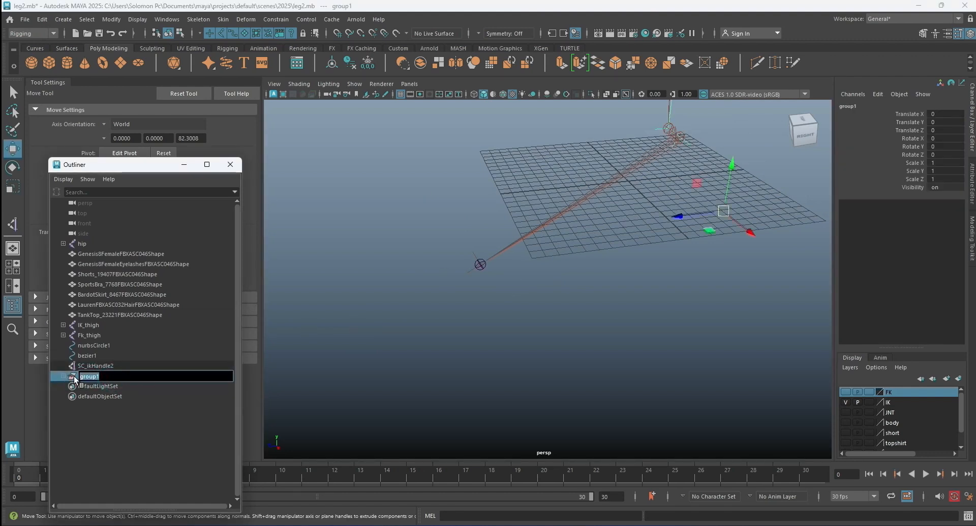
{"action": "key", "text": "BackSpace"}
{"action": "type", "text": "leg pose"}
{"action": "key", "text": "Return"}
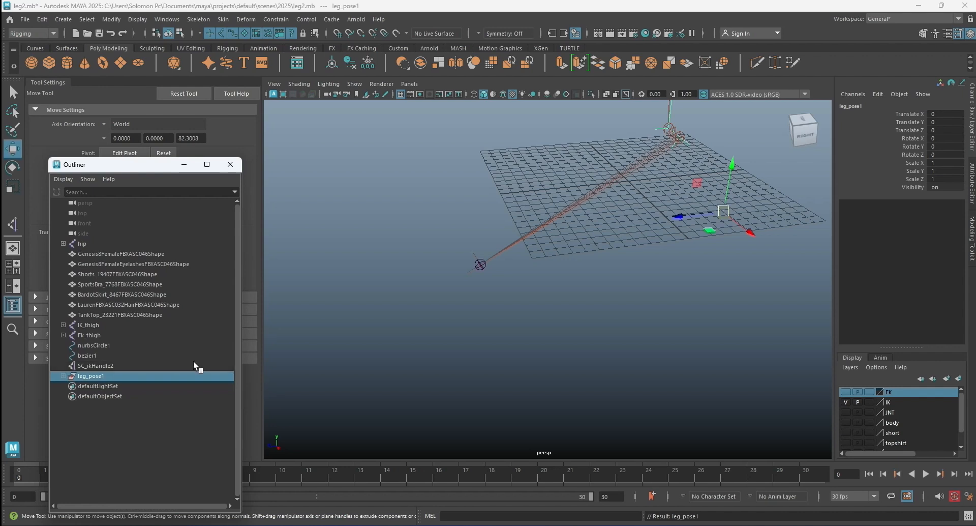
{"action": "left_click", "coordinate": [382, 283]}
Try rotating leg_pose1 about its heel pivot, undo the test rotations and deselect the group.
{"action": "left_click", "coordinate": [87, 376]}
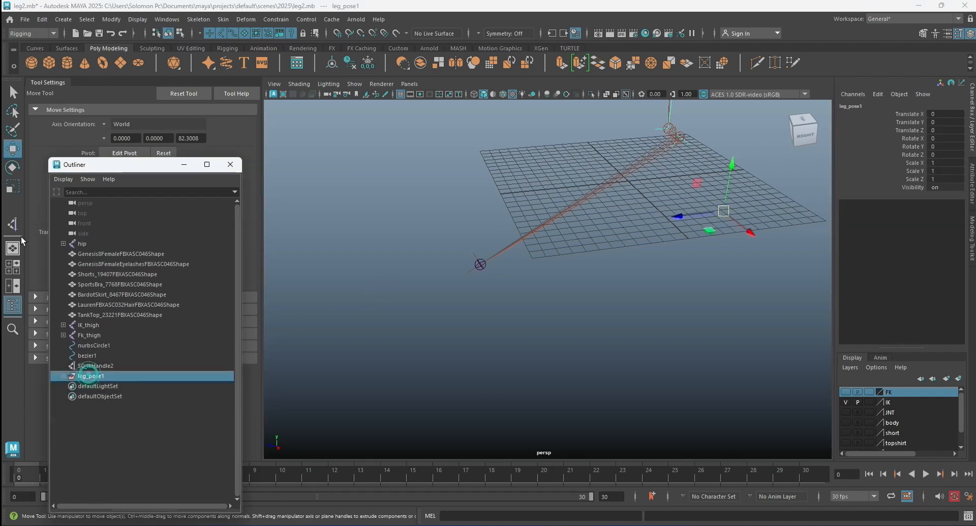
{"action": "left_click", "coordinate": [12, 167]}
{"action": "left_click_drag", "start_coordinate": [656, 326], "coordinate": [601, 247], "text": "alt"}
{"action": "key", "text": "ctrl+z"}
{"action": "key", "text": "ctrl+z"}
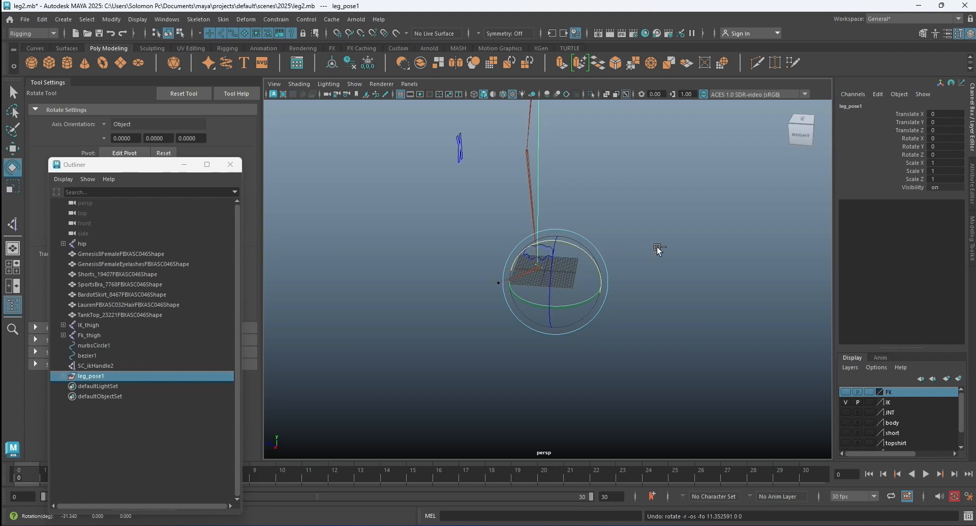
{"action": "left_click", "coordinate": [658, 249]}
Group SC_ikHandle2 at the toe end joint by itself and rename the group as leg_pose2.
{"action": "left_click_drag", "start_coordinate": [671, 242], "coordinate": [376, 279], "text": "alt"}
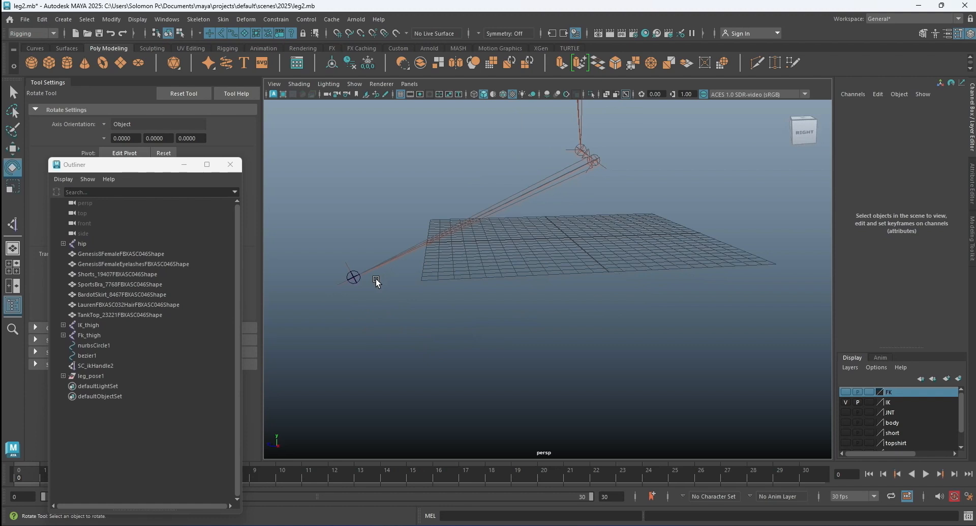
{"action": "left_click", "coordinate": [340, 282]}
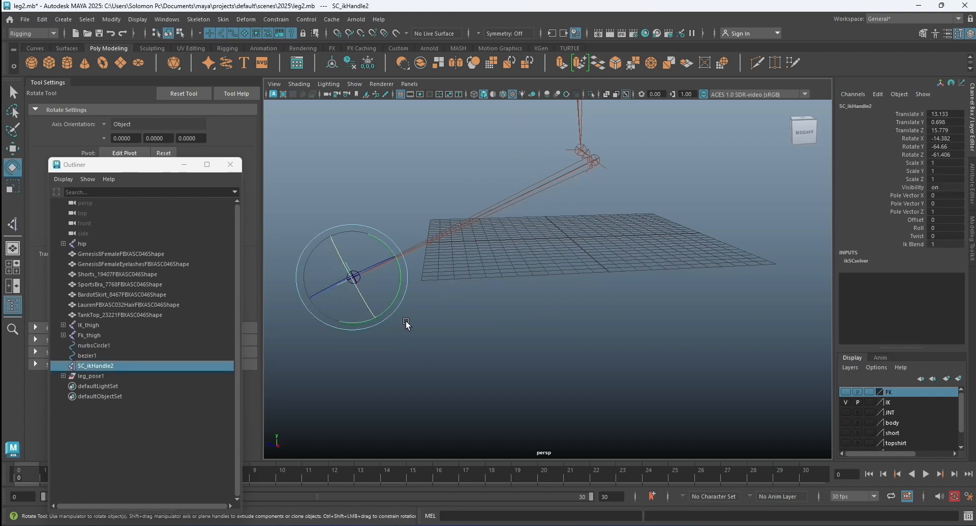
{"action": "key", "text": "ctrl+g"}
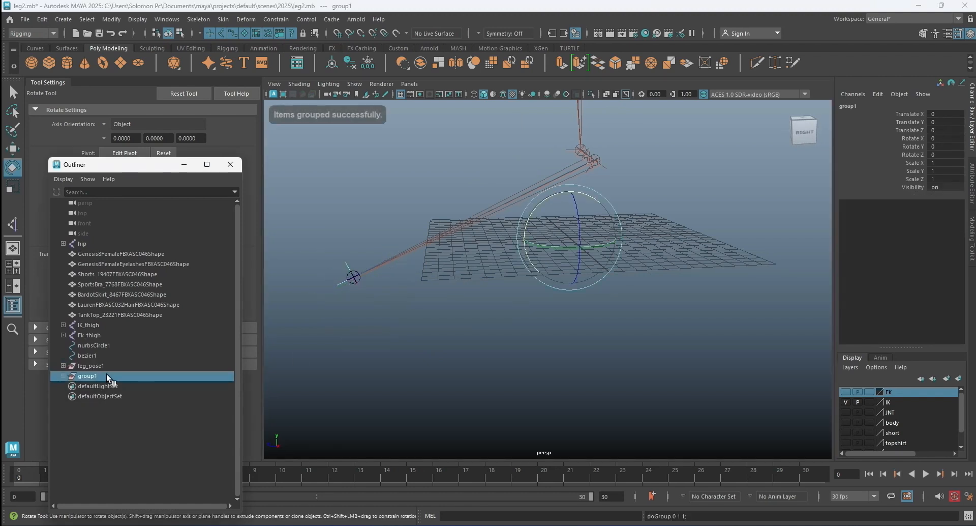
{"action": "double_click", "coordinate": [106, 376]}
{"action": "key", "text": "BackSpace"}
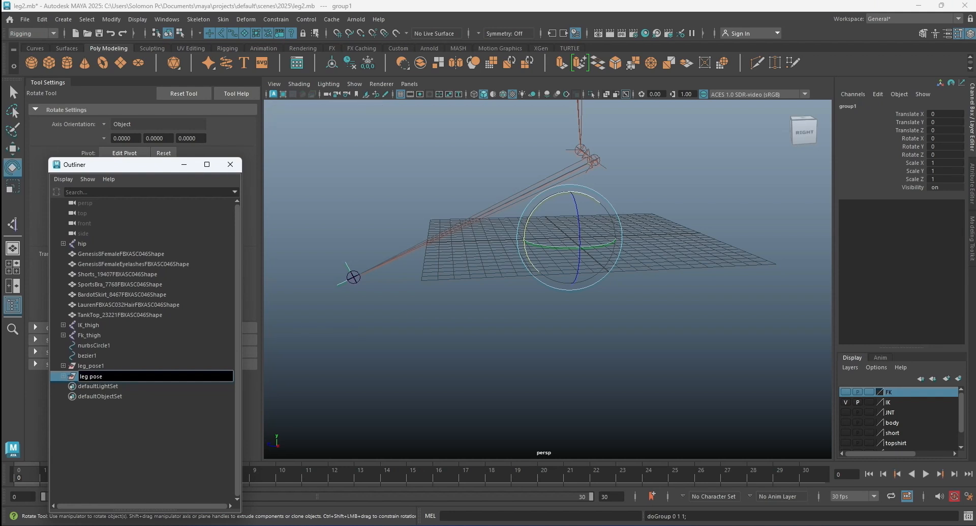
{"action": "key", "text": "Return"}
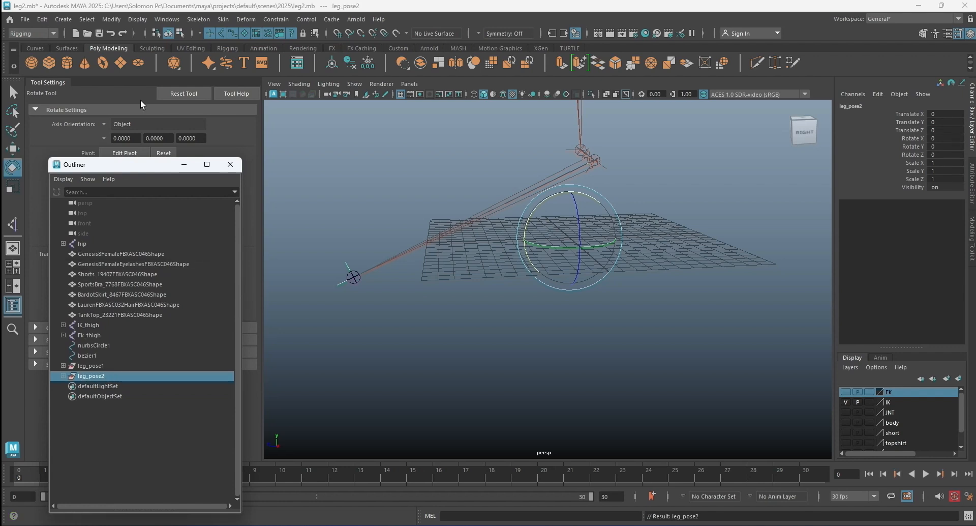
Snap the pivot of leg_pose2 onto the toe end joint with point snapping, turn snapping off and deselect the group.
{"action": "left_click", "coordinate": [352, 34]}
{"action": "scroll", "coordinate": [483, 205], "scroll_direction": "down", "scroll_amount": 3}
{"action": "scroll", "coordinate": [490, 203], "scroll_direction": "up", "scroll_amount": 3}
{"action": "key", "text": "d"}
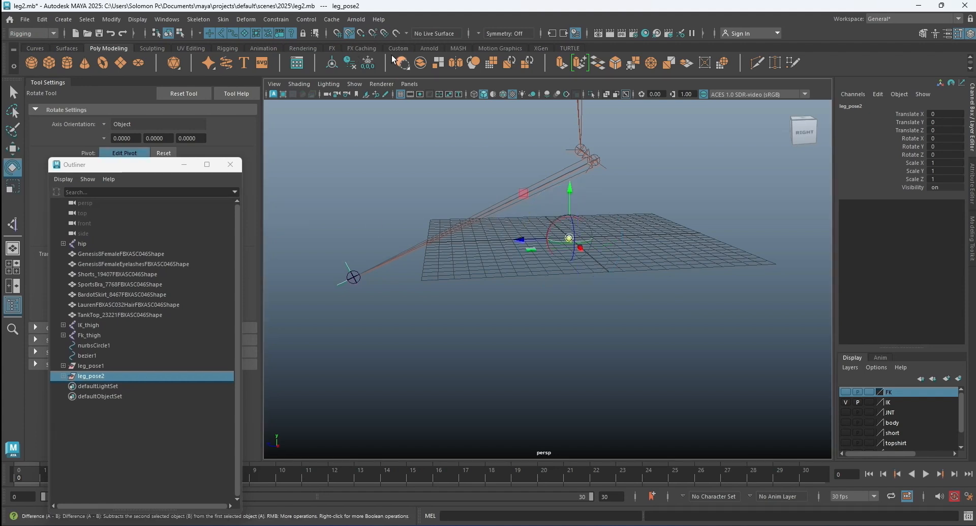
{"action": "left_click", "coordinate": [361, 33]}
{"action": "left_click_drag", "start_coordinate": [490, 179], "coordinate": [493, 184], "text": "alt"}
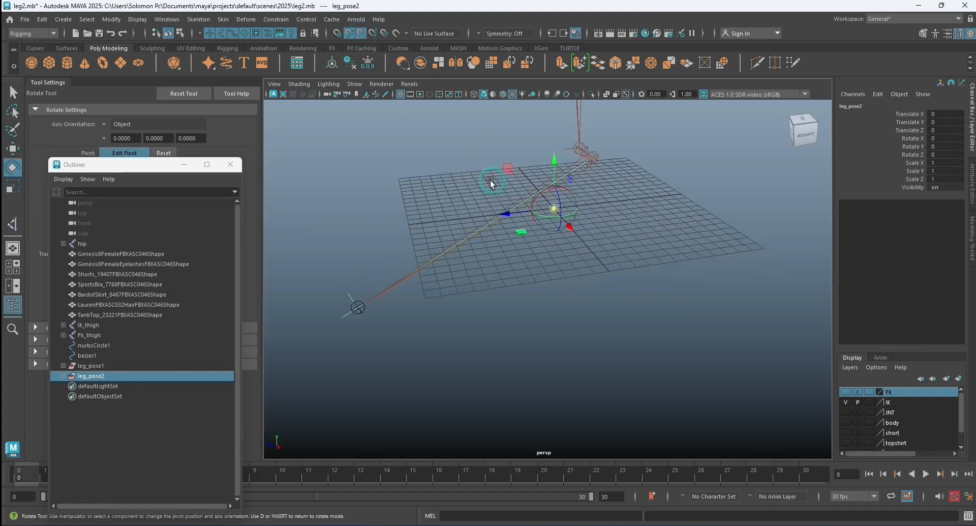
{"action": "left_click", "coordinate": [349, 36]}
{"action": "left_click_drag", "start_coordinate": [556, 208], "coordinate": [404, 281]}
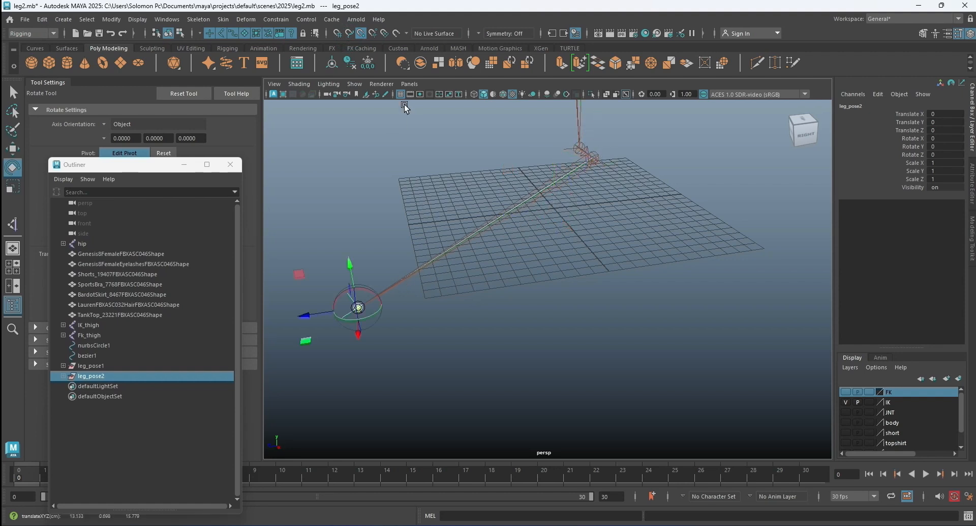
{"action": "left_click", "coordinate": [360, 33]}
{"action": "key", "text": "d"}
{"action": "left_click", "coordinate": [286, 274]}
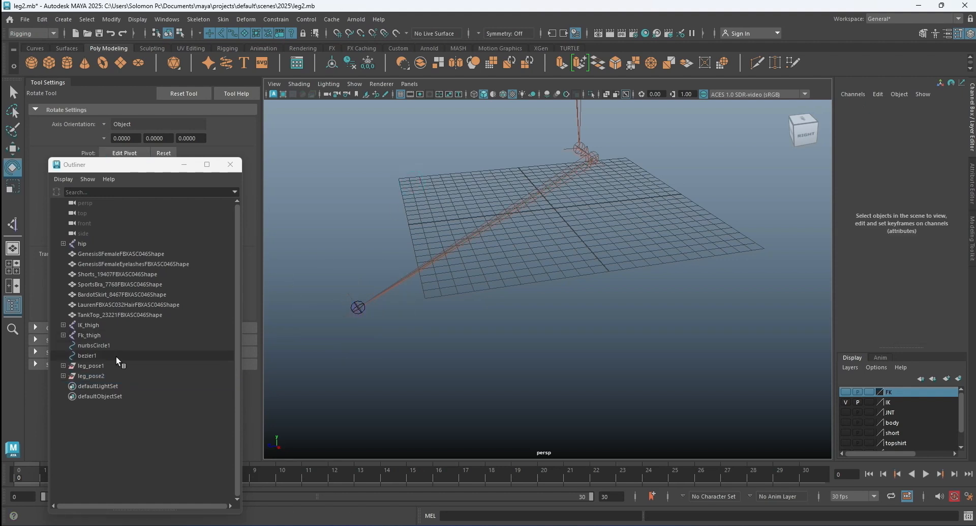
Try rotating leg_pose2 about 22 degrees on X around its toe joint pivot.
{"action": "scroll", "coordinate": [491, 281], "scroll_direction": "down", "scroll_amount": 4}
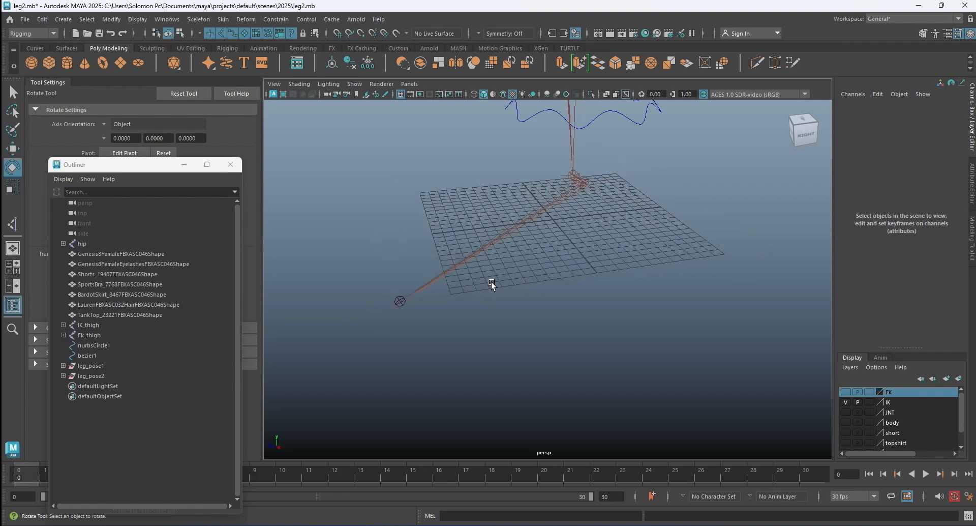
{"action": "scroll", "coordinate": [543, 240], "scroll_direction": "up", "scroll_amount": 3}
{"action": "left_click", "coordinate": [95, 375]}
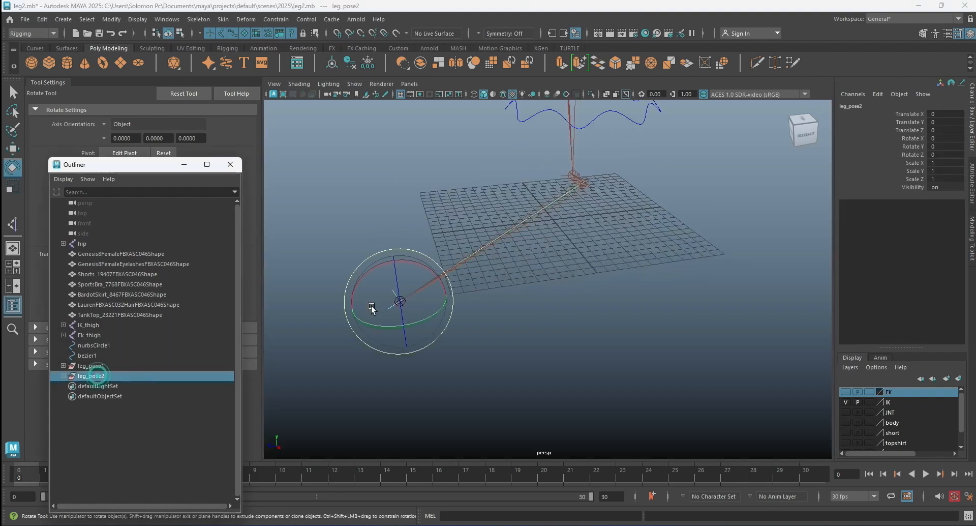
{"action": "scroll", "coordinate": [401, 272], "scroll_direction": "down", "scroll_amount": 3}
{"action": "mouse_move", "coordinate": [543, 313]}
{"action": "left_mouse_down", "text": "alt"}
{"action": "mouse_move", "coordinate": [600, 316]}
{"action": "mouse_move", "coordinate": [546, 312]}
{"action": "mouse_move", "coordinate": [544, 321]}
{"action": "left_mouse_up", "text": "alt"}
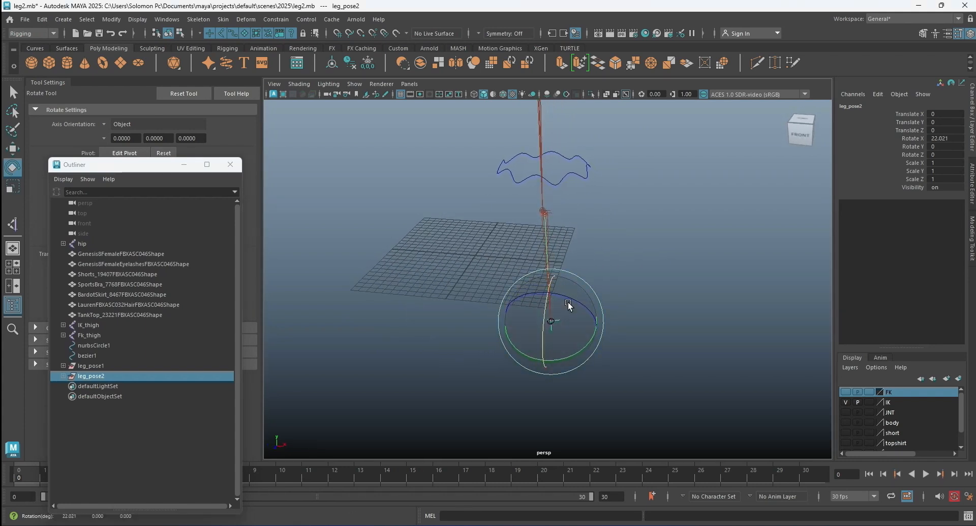
{"action": "left_click", "coordinate": [638, 266]}
Select leg_pose1 and leg_pose2 and group them together.
{"action": "left_click_drag", "start_coordinate": [664, 277], "coordinate": [566, 267], "text": "alt"}
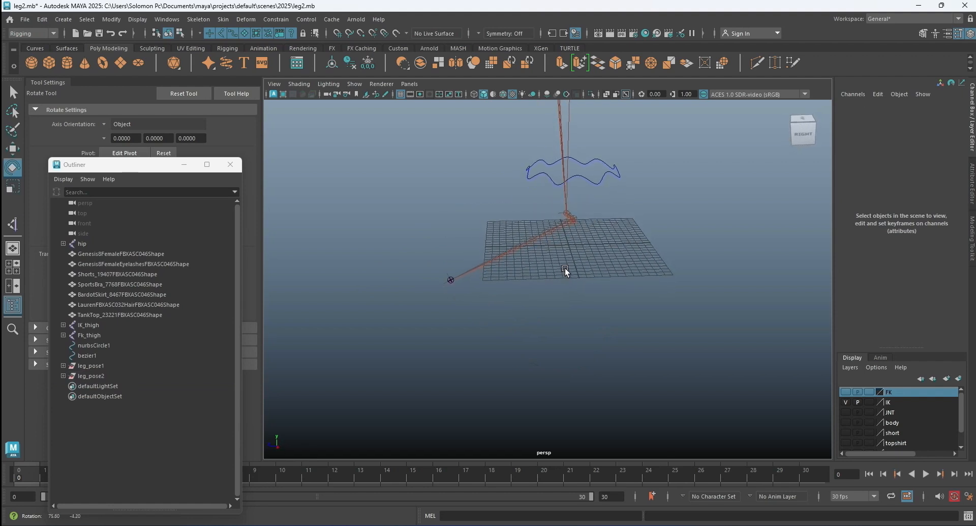
{"action": "left_click_drag", "start_coordinate": [87, 364], "coordinate": [90, 372]}
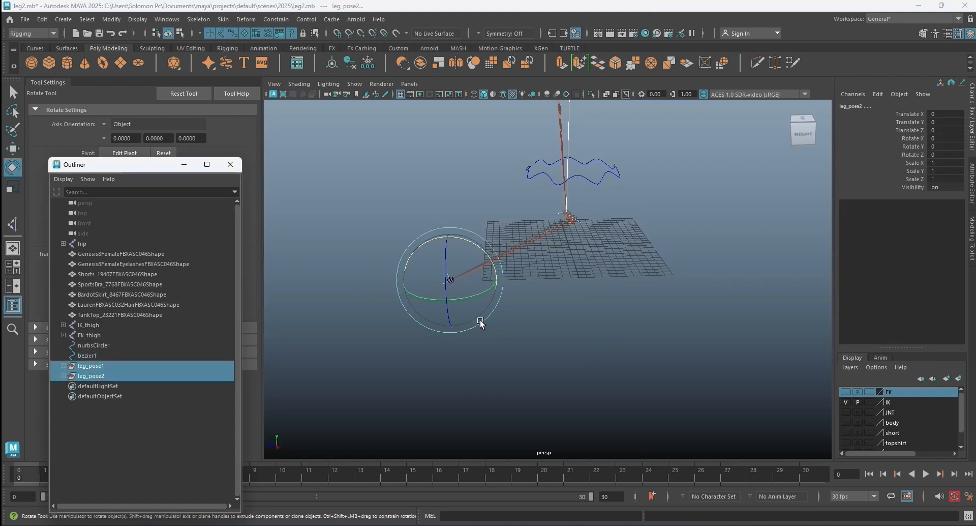
{"action": "key", "text": "ctrl+g"}
{"action": "left_click_drag", "start_coordinate": [452, 288], "coordinate": [554, 298], "text": "alt"}
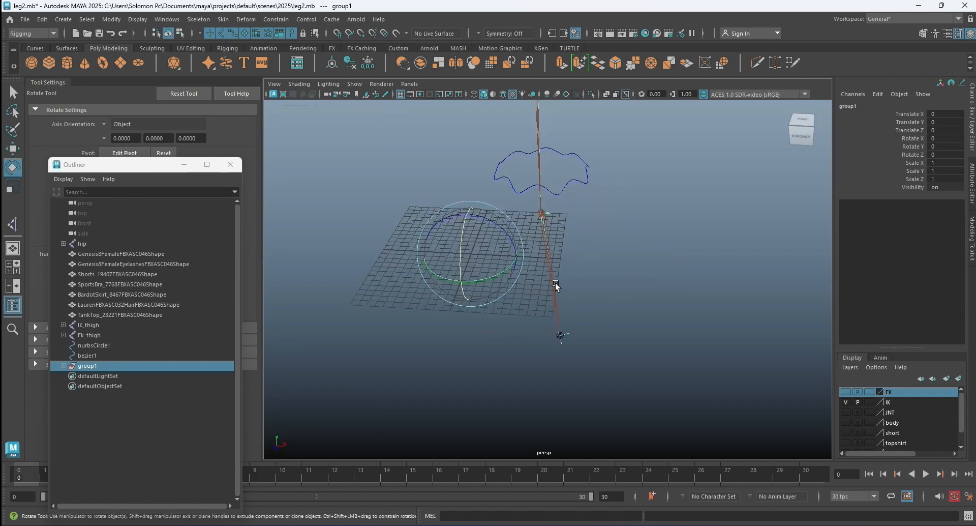
Show the body layer and move the new group's pivot to the tips of the left foot's toes.
{"action": "key", "text": "d"}
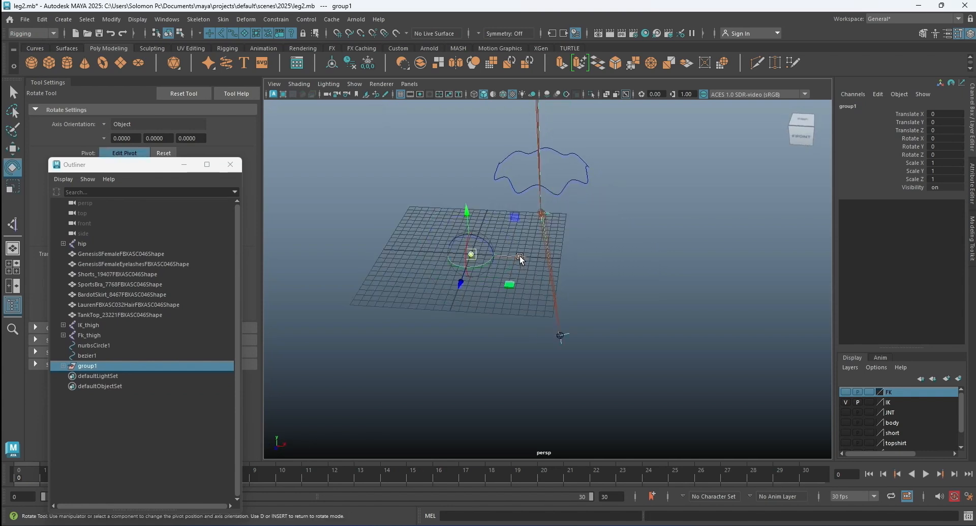
{"action": "left_click_drag", "start_coordinate": [520, 255], "coordinate": [596, 264]}
{"action": "left_click_drag", "start_coordinate": [591, 336], "coordinate": [508, 338], "text": "alt"}
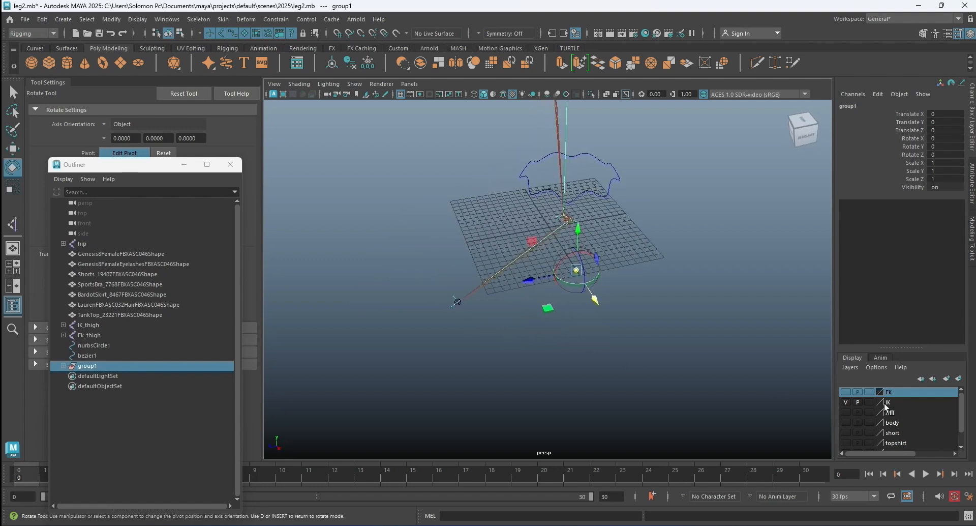
{"action": "left_click", "coordinate": [845, 422]}
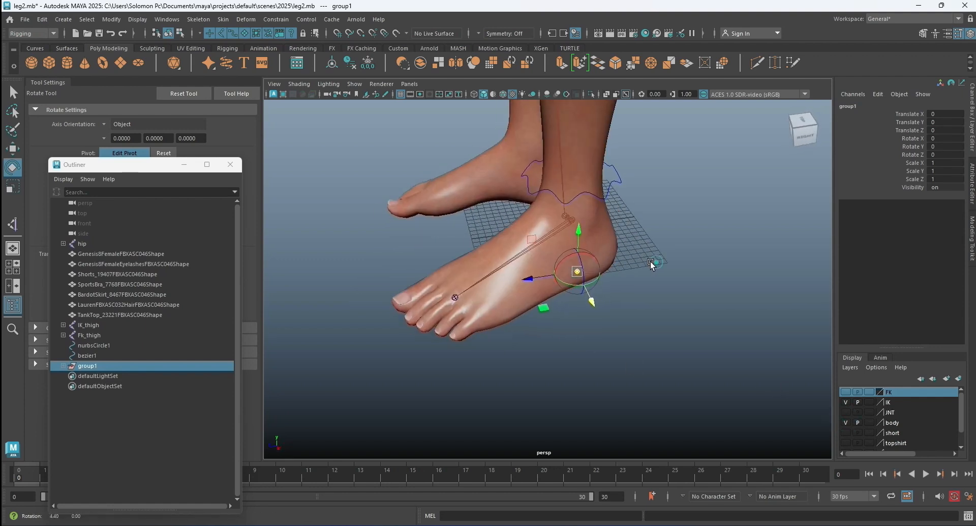
{"action": "left_click_drag", "start_coordinate": [529, 277], "coordinate": [437, 350]}
{"action": "left_click_drag", "start_coordinate": [365, 316], "coordinate": [367, 317]}
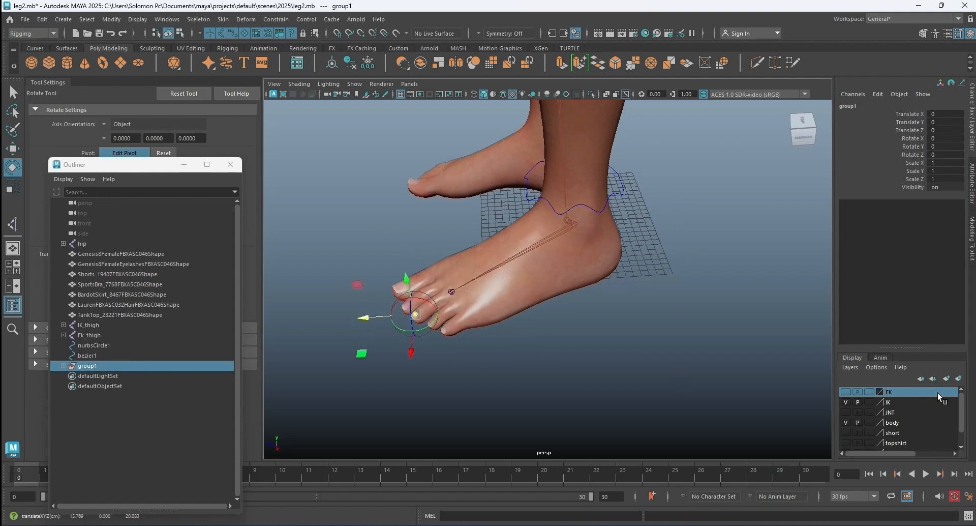
Hide the body layer, rename the new group as leg_pose3 and deselect it.
{"action": "left_click", "coordinate": [845, 422]}
{"action": "double_click", "coordinate": [114, 364]}
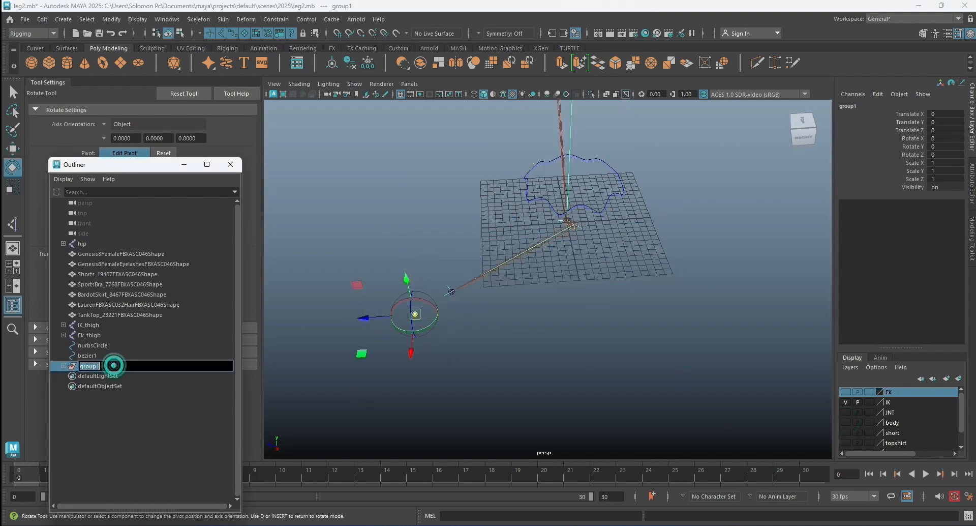
{"action": "type", "text": "pose"}
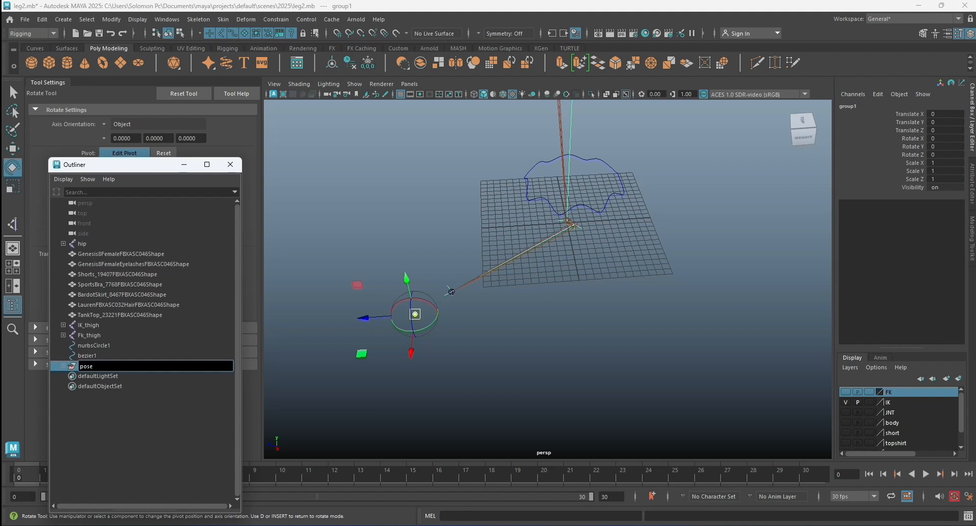
{"action": "type", "text": "leg"}
{"action": "key", "text": "Return"}
{"action": "left_click", "coordinate": [404, 221]}
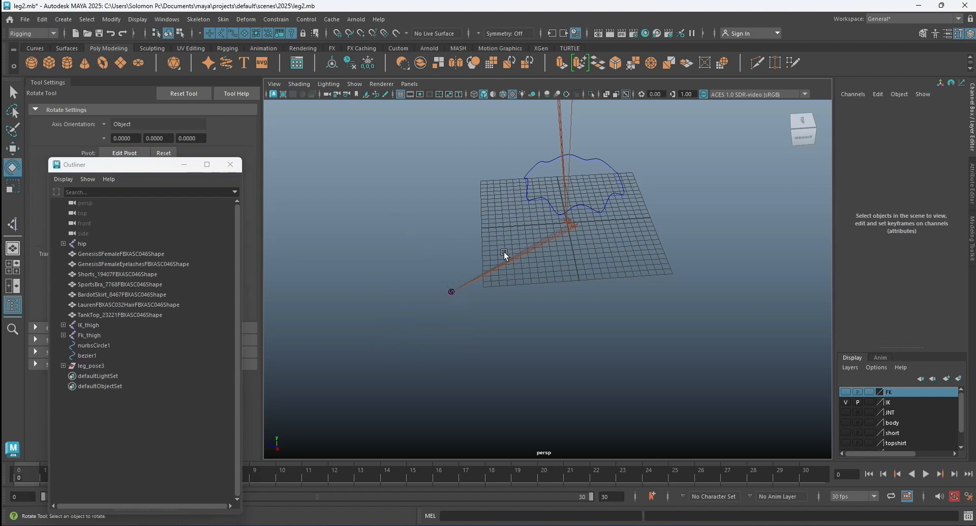
Freeze the transformations of the ankle control curve nurbsCircle1 and deselect it.
{"action": "left_click_drag", "start_coordinate": [498, 294], "coordinate": [474, 305], "text": "alt"}
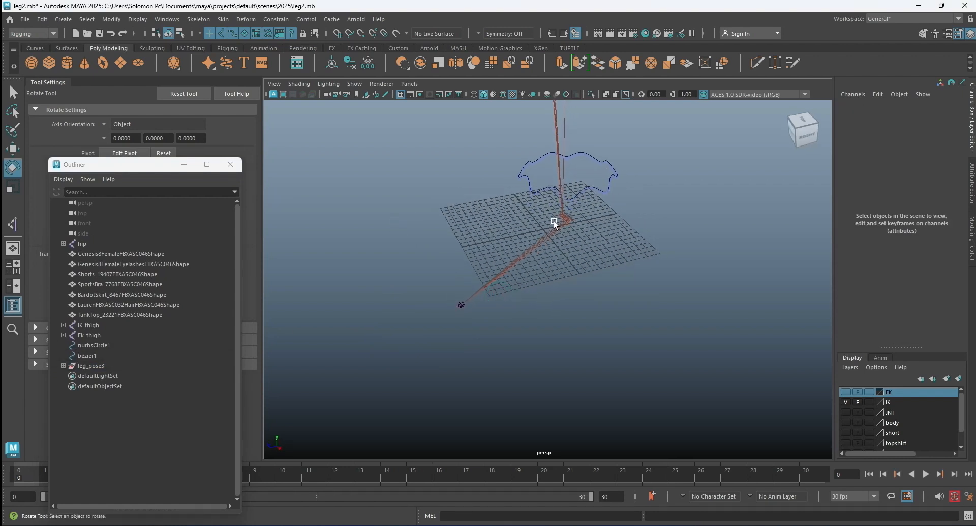
{"action": "left_click", "coordinate": [617, 176]}
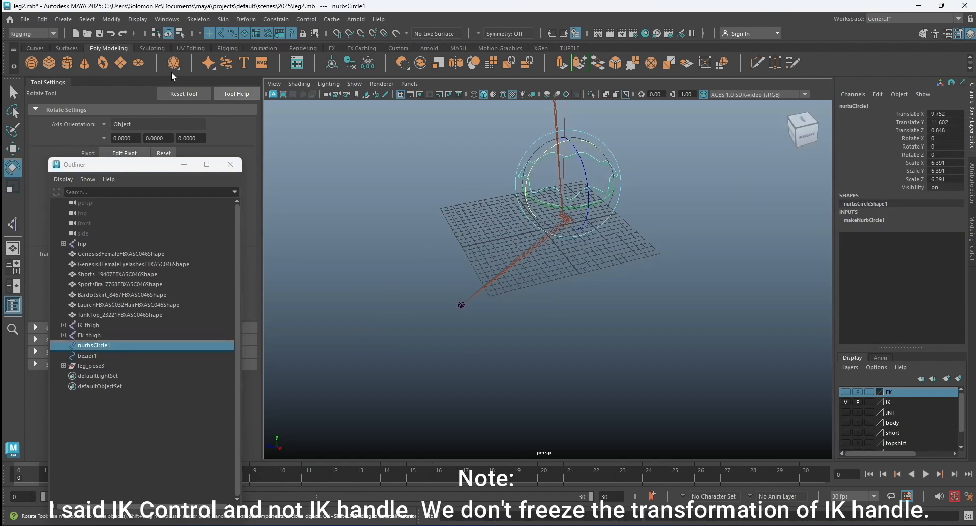
{"action": "left_click", "coordinate": [111, 19]}
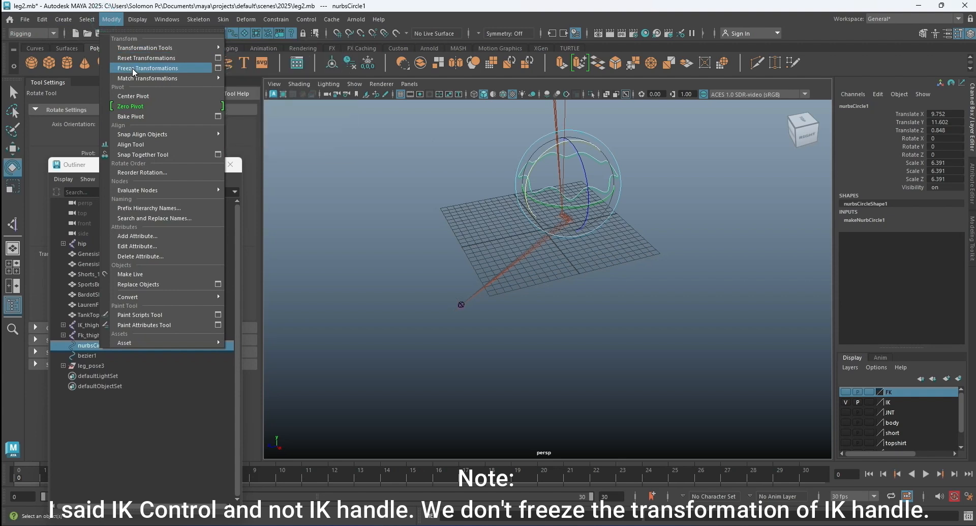
{"action": "left_click", "coordinate": [132, 68]}
{"action": "left_click", "coordinate": [279, 217]}
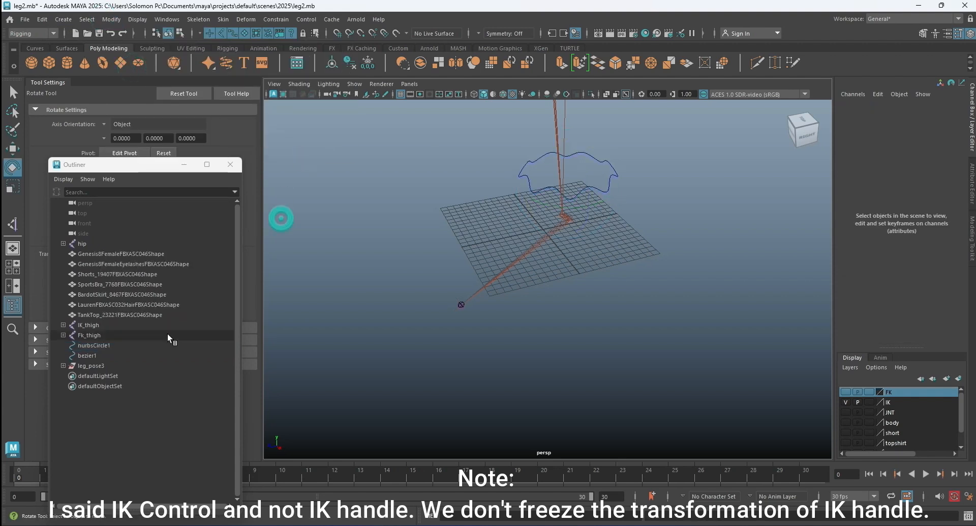
Parent the leg_pose3 group under the ankle control curve nurbsCircle1.
{"action": "left_click", "coordinate": [105, 365]}
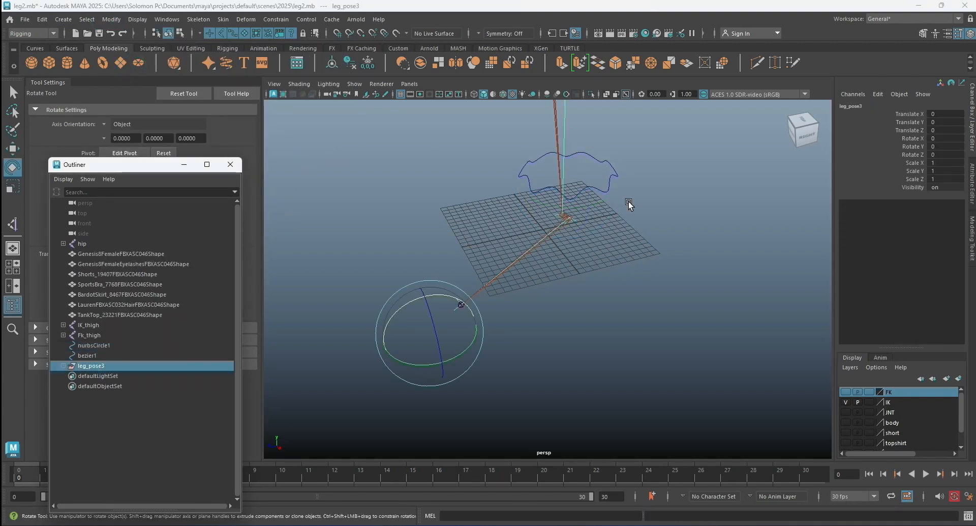
{"action": "left_click", "coordinate": [611, 176], "text": "shift"}
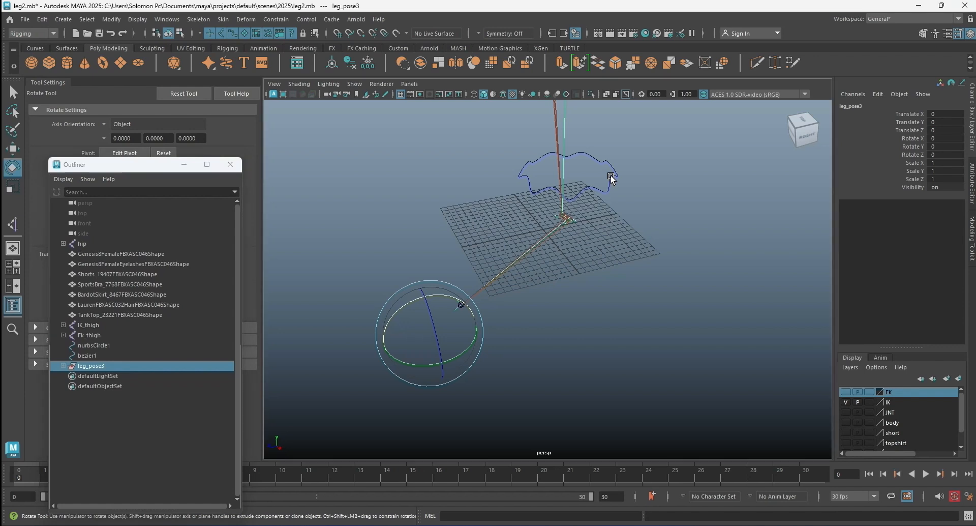
{"action": "key", "text": "p"}
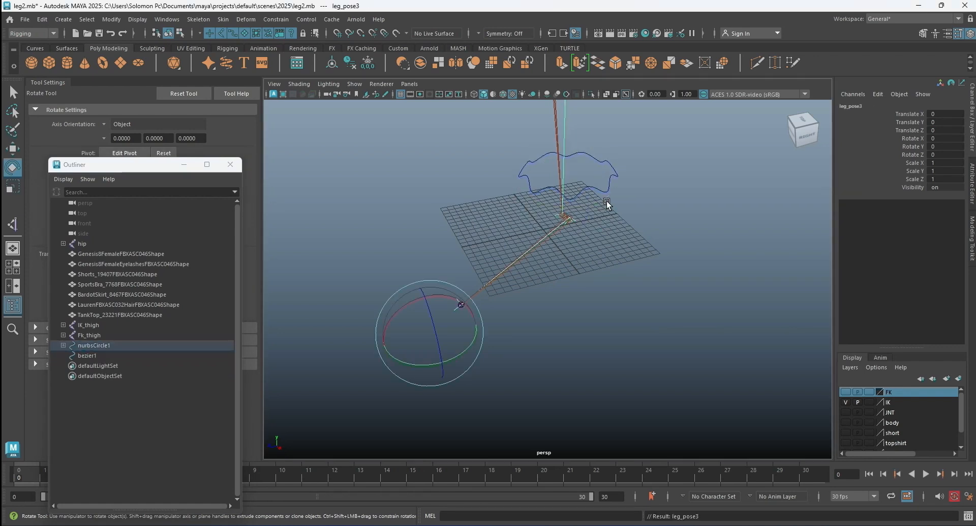
{"action": "left_click", "coordinate": [671, 202]}
Rename the K-shaped knee control curve bezier1 as IK_kneel_Ctrl.
{"action": "scroll", "coordinate": [486, 252], "scroll_direction": "down", "scroll_amount": 5}
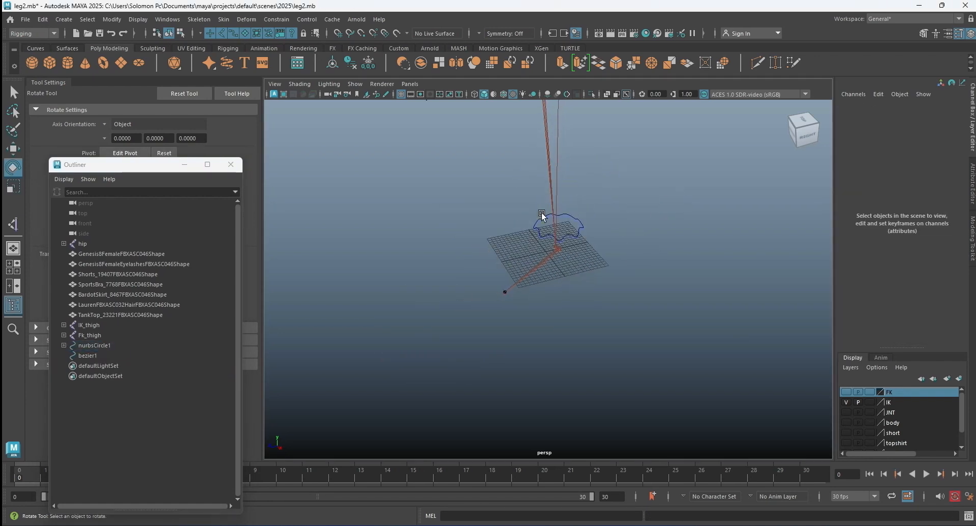
{"action": "left_click_drag", "start_coordinate": [541, 213], "coordinate": [505, 272], "text": "alt"}
{"action": "left_click", "coordinate": [412, 244]}
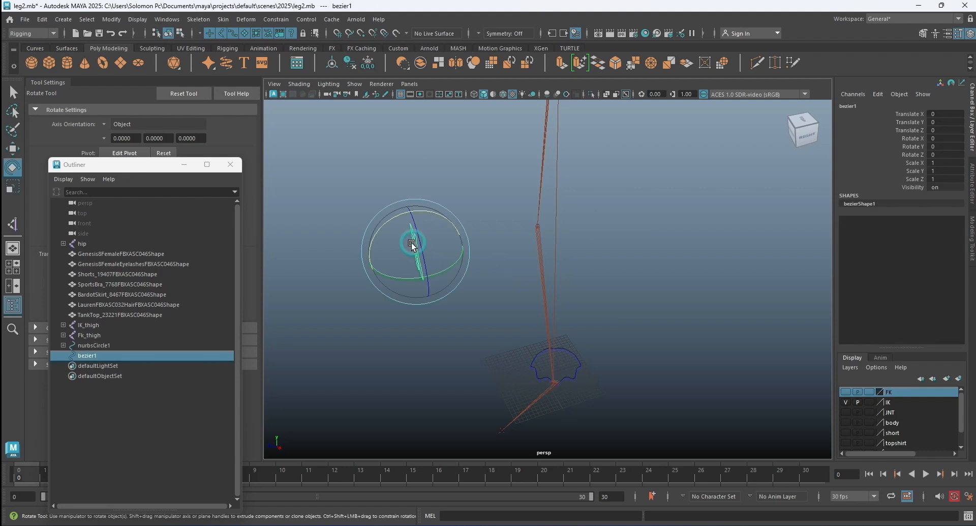
{"action": "double_click", "coordinate": [102, 355]}
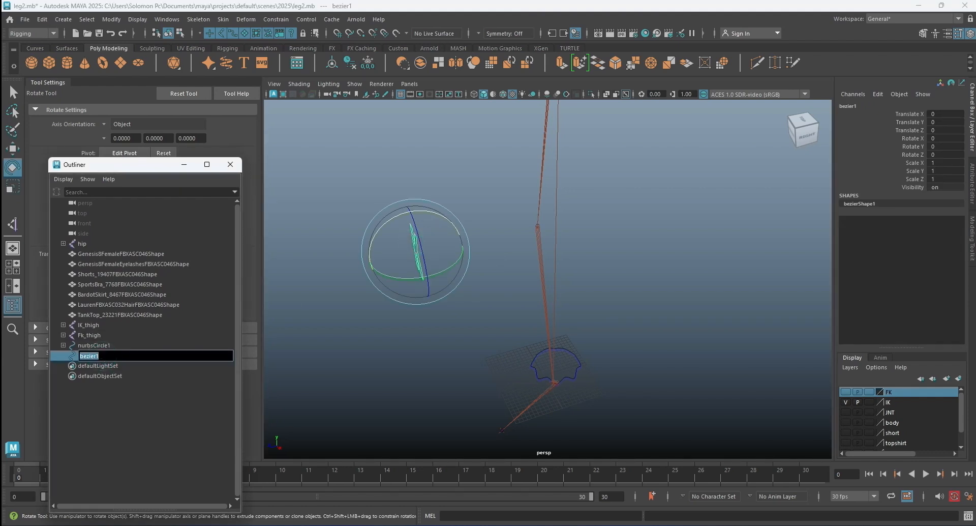
{"action": "type", "text": "k"}
{"action": "key", "text": "Return"}
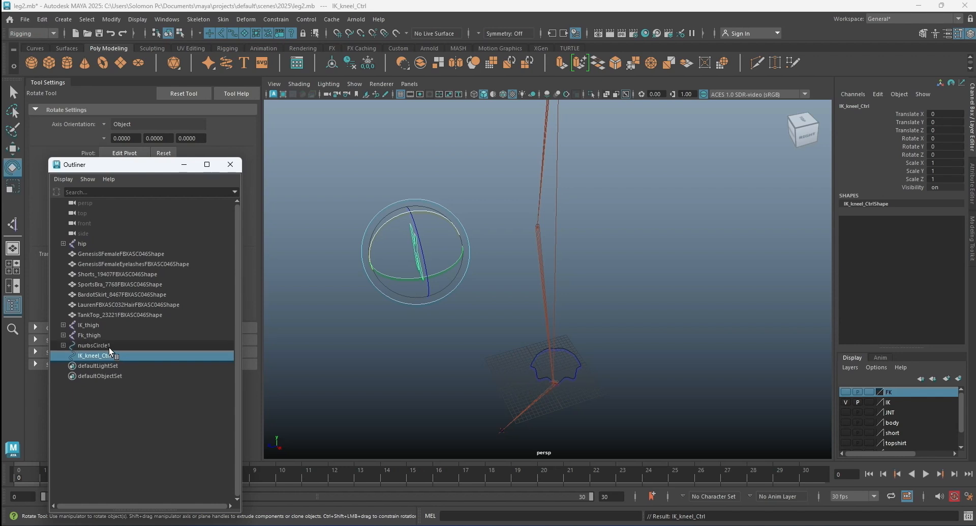
Rename the ankle control curve nurbsCircle1 as IK_leg_Ctrl and deselect it.
{"action": "double_click", "coordinate": [109, 345]}
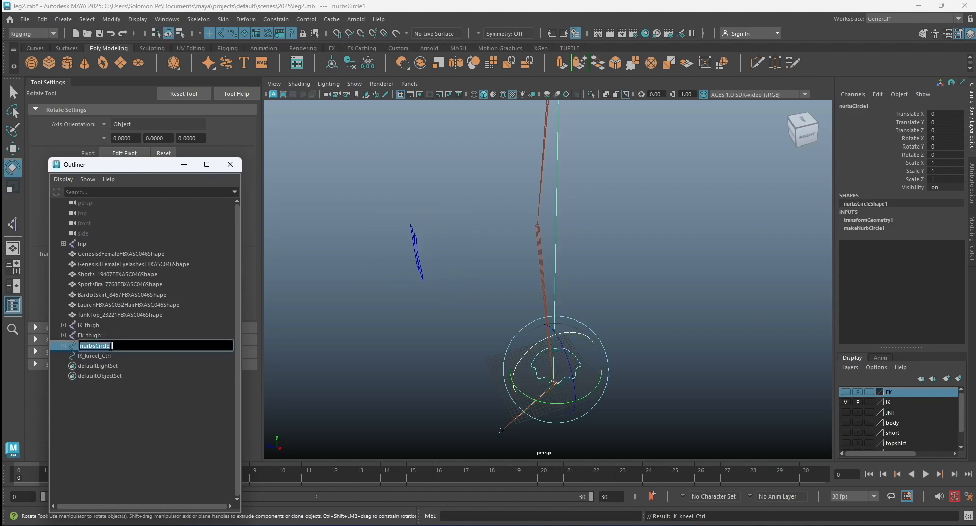
{"action": "key", "text": "BackSpace"}
{"action": "key", "text": "Return"}
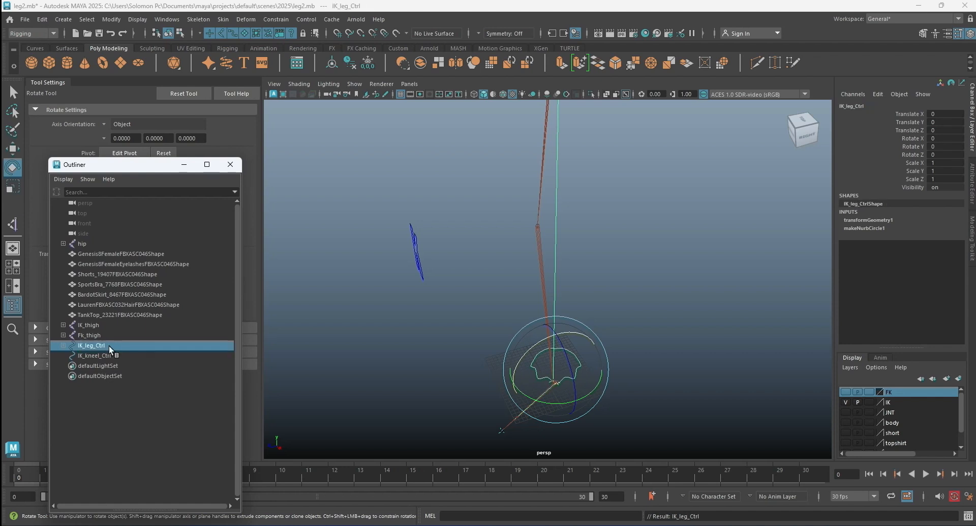
{"action": "left_click", "coordinate": [392, 293]}
Test the IK leg by moving IK_leg_Ctrl and IK_kneel_Ctrl, and undo the moves.
{"action": "scroll", "coordinate": [523, 315], "scroll_direction": "down", "scroll_amount": 2}
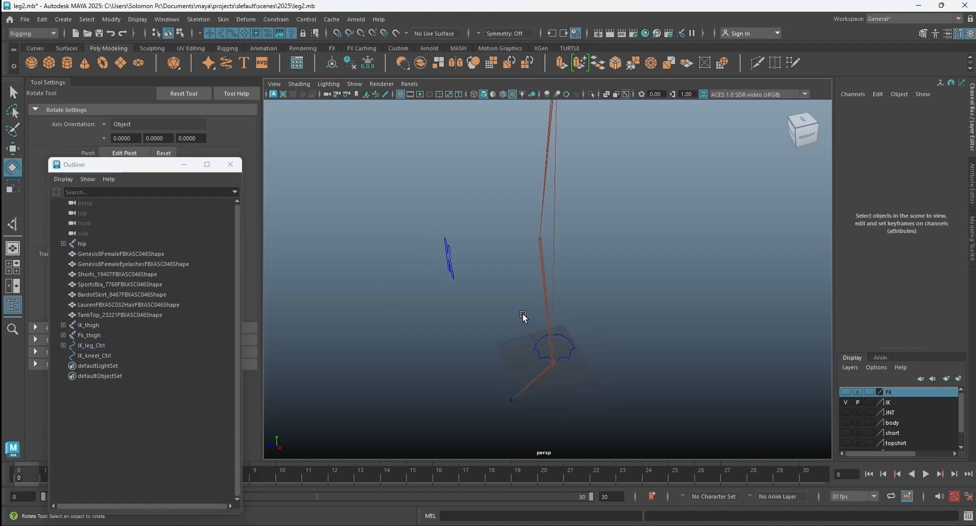
{"action": "scroll", "coordinate": [563, 323], "scroll_direction": "up", "scroll_amount": 2}
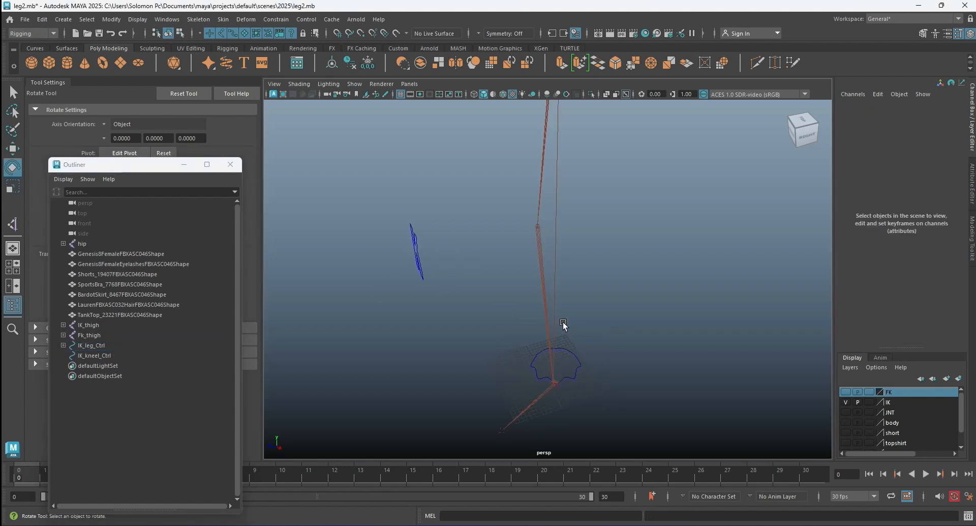
{"action": "key", "text": "6"}
{"action": "left_click", "coordinate": [574, 358]}
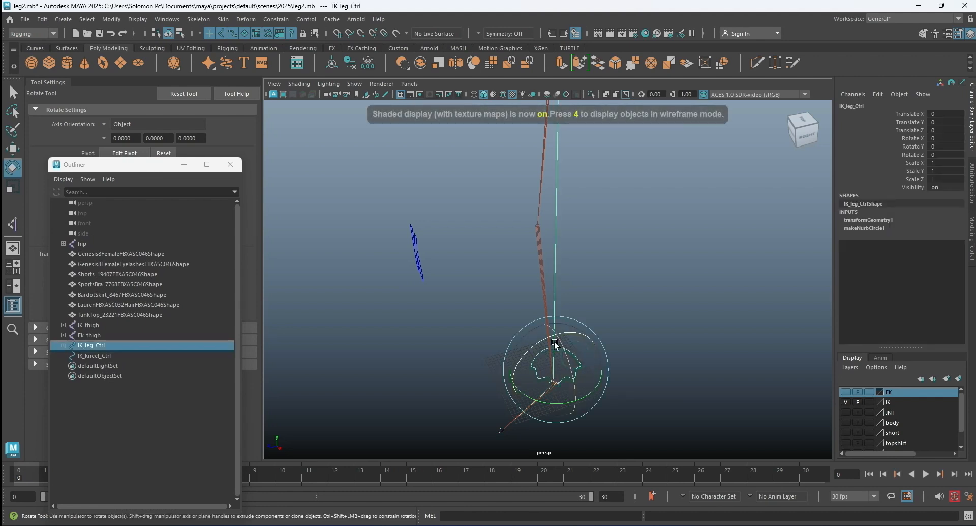
{"action": "key", "text": "w"}
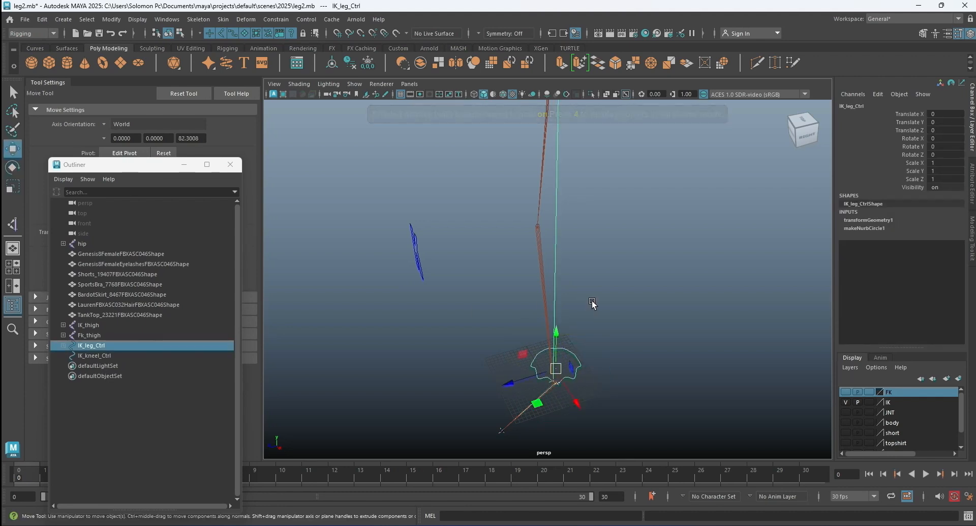
{"action": "left_click_drag", "start_coordinate": [633, 317], "coordinate": [629, 311], "text": "alt"}
{"action": "left_click_drag", "start_coordinate": [536, 322], "coordinate": [532, 217]}
{"action": "scroll", "coordinate": [518, 258], "scroll_direction": "down", "scroll_amount": 3}
{"action": "left_click_drag", "start_coordinate": [492, 267], "coordinate": [505, 290]}
{"action": "left_click", "coordinate": [456, 228]}
{"action": "left_click_drag", "start_coordinate": [627, 261], "coordinate": [678, 260]}
{"action": "key", "text": "ctrl+z"}
{"action": "key", "text": "ctrl+z"}
{"action": "key", "text": "ctrl+z"}
{"action": "key", "text": "ctrl+z"}
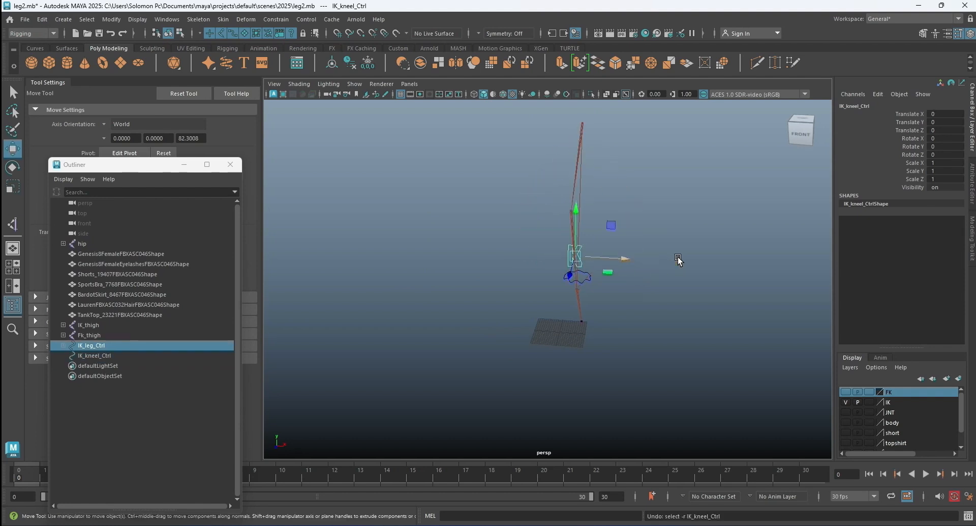
Clear the selection and save the scene.
{"action": "left_click", "coordinate": [679, 257]}
{"action": "left_click_drag", "start_coordinate": [686, 267], "coordinate": [614, 263], "text": "alt"}
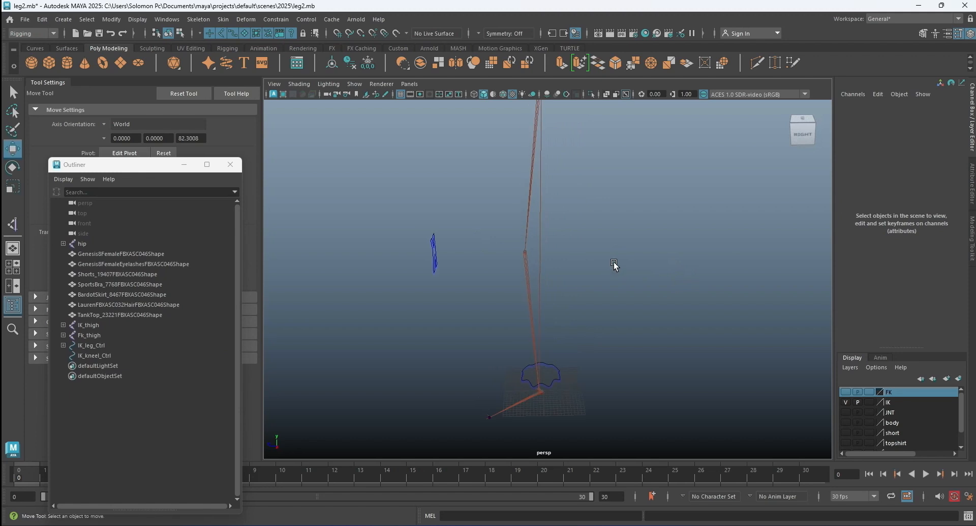
{"action": "key", "text": "ctrl+s"}
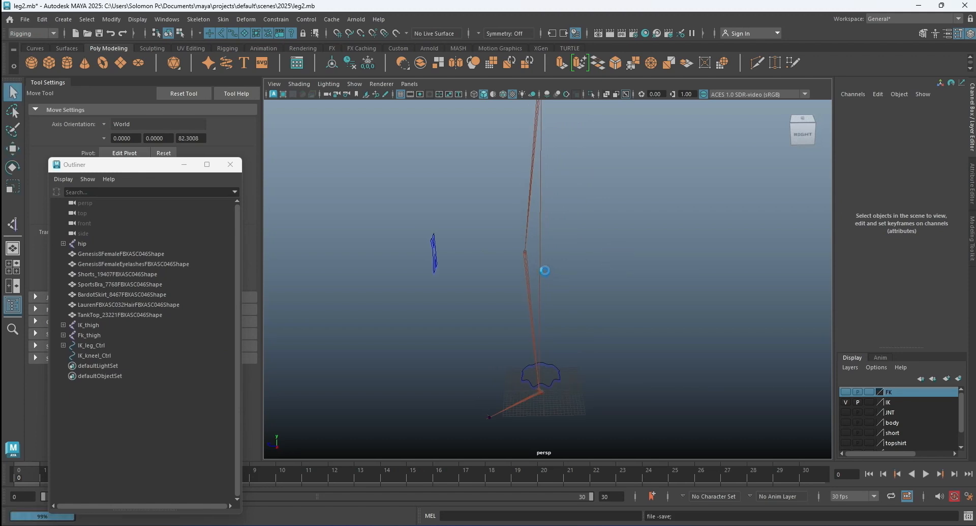
Hide the IK layer's joints and add IK_leg_Ctrl and IK_kneel_Ctrl to the IK layer.
{"action": "left_click_drag", "start_coordinate": [423, 299], "coordinate": [531, 288], "text": "alt"}
{"action": "left_click_drag", "start_coordinate": [730, 290], "coordinate": [569, 279], "text": "alt"}
{"action": "scroll", "coordinate": [569, 283], "scroll_direction": "down", "scroll_amount": 4}
{"action": "scroll", "coordinate": [591, 267], "scroll_direction": "up", "scroll_amount": 3}
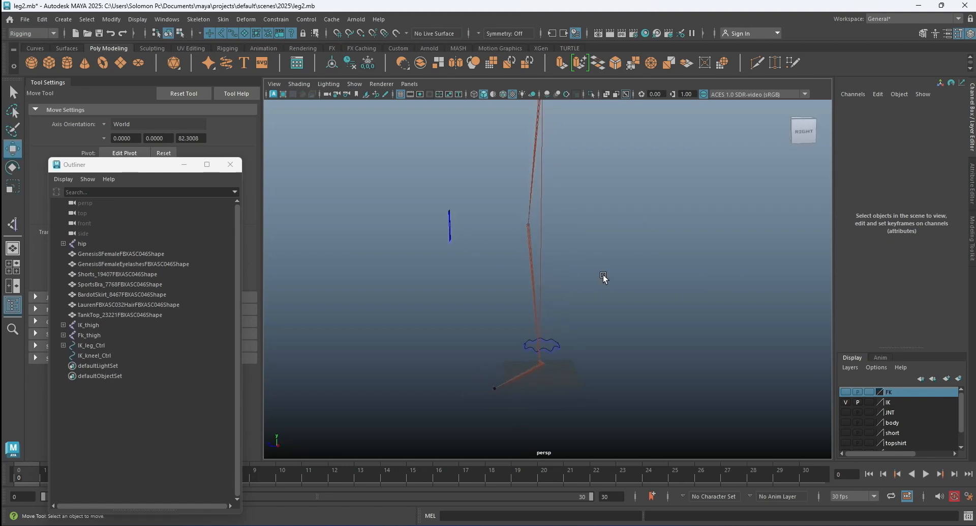
{"action": "left_click", "coordinate": [845, 401]}
{"action": "scroll", "coordinate": [605, 322], "scroll_direction": "down", "scroll_amount": 3}
{"action": "left_click", "coordinate": [556, 320]}
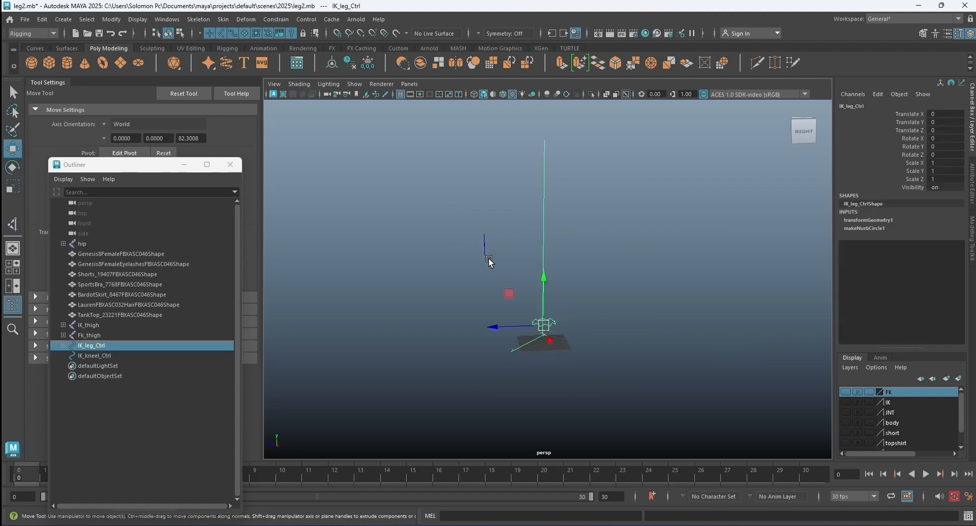
{"action": "left_click", "coordinate": [485, 240], "text": "shift"}
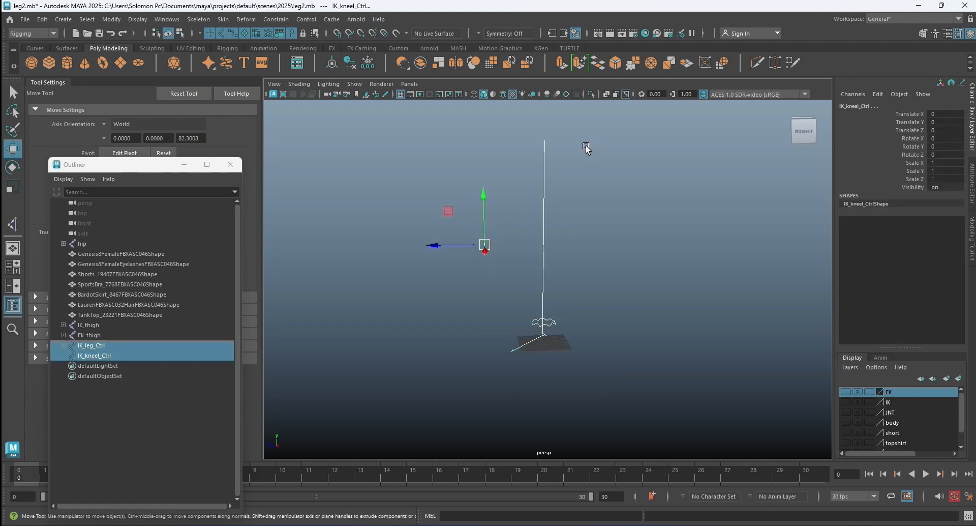
{"action": "left_click", "coordinate": [890, 400]}
{"action": "right_click", "coordinate": [890, 401]}
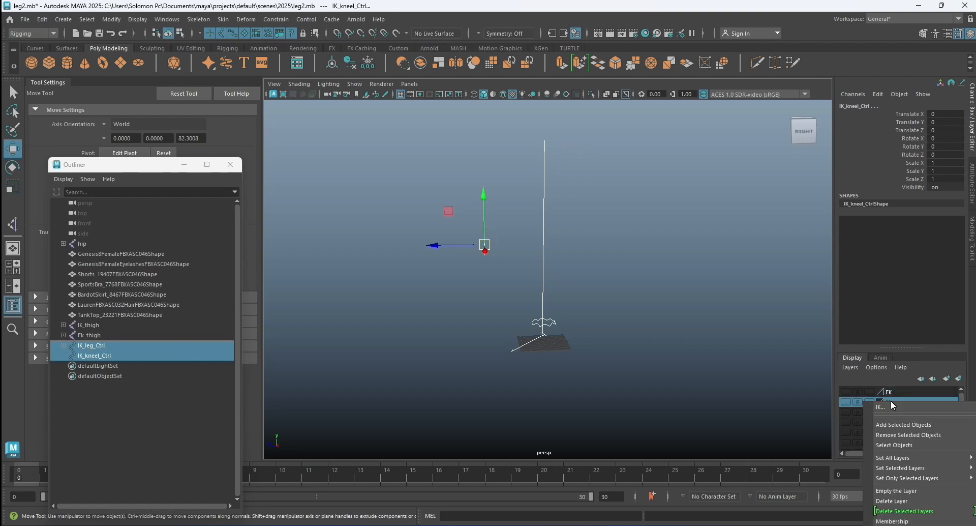
{"action": "left_click", "coordinate": [905, 430]}
{"action": "left_click", "coordinate": [646, 331]}
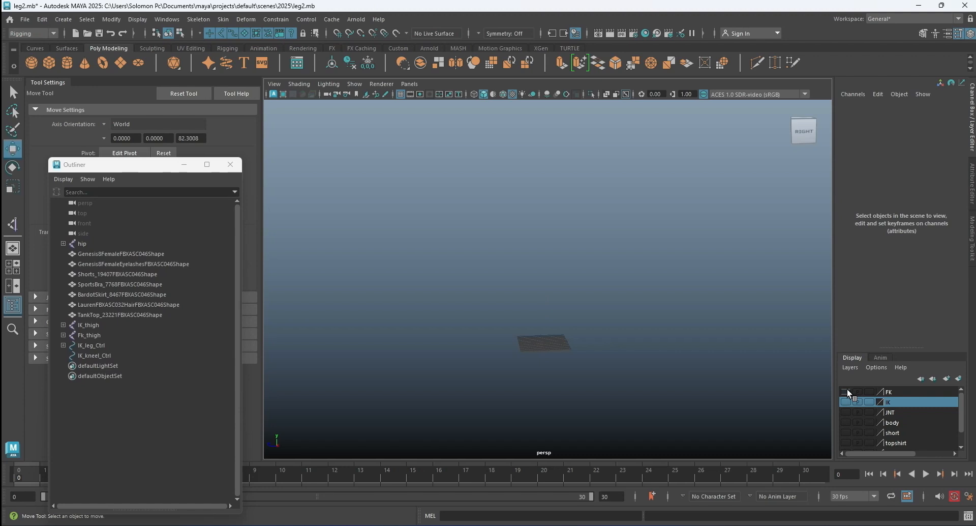
Show the body layer, check the IK layer's contents on the body, hide IK and show the FK layer.
{"action": "left_click", "coordinate": [844, 422]}
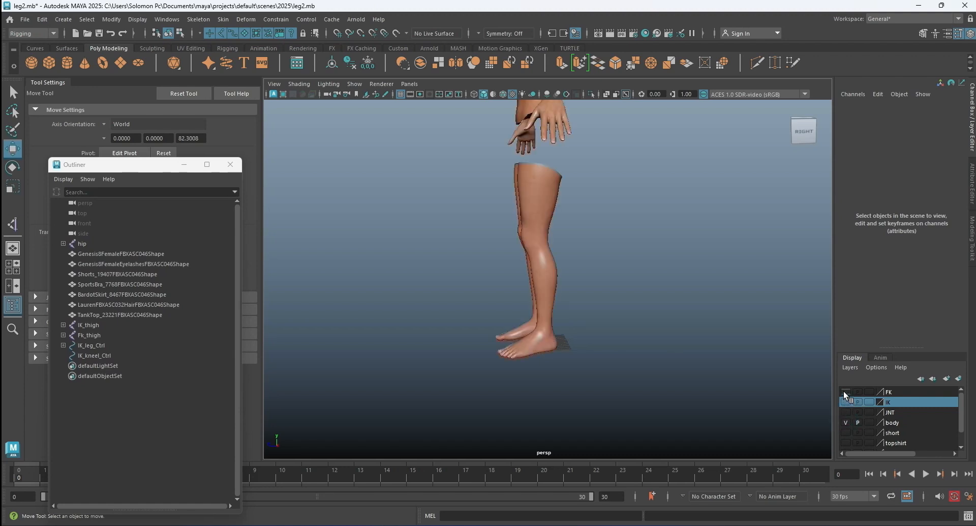
{"action": "left_click", "coordinate": [844, 400]}
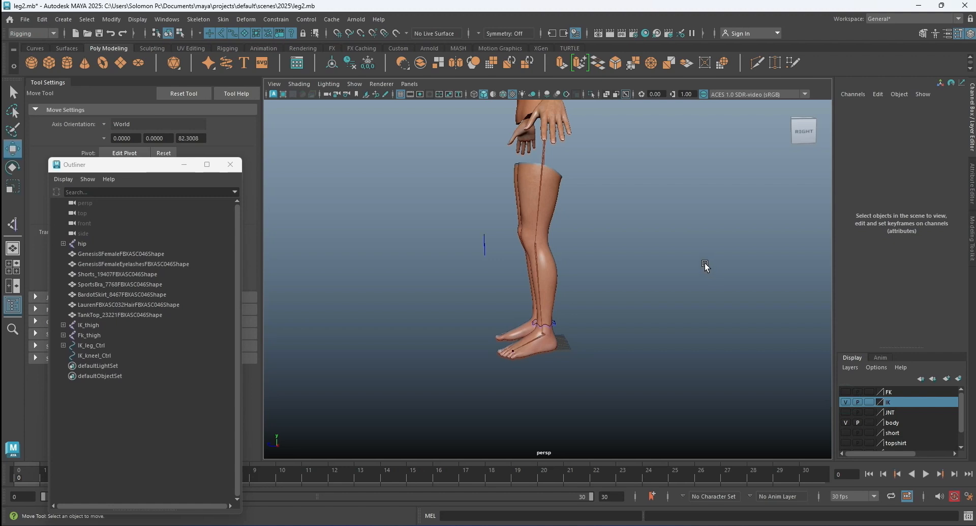
{"action": "left_click_drag", "start_coordinate": [649, 273], "coordinate": [697, 280], "text": "alt"}
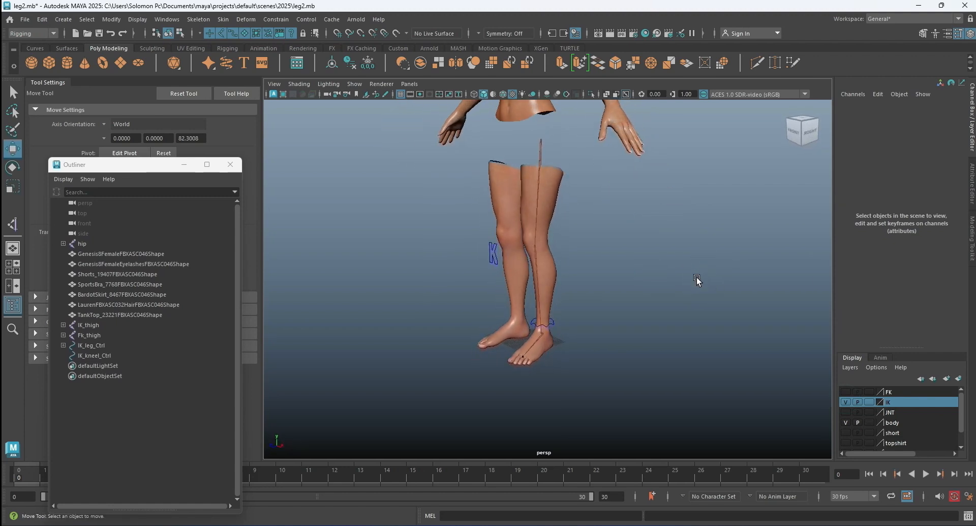
{"action": "left_click", "coordinate": [845, 402]}
{"action": "left_click", "coordinate": [845, 392]}
{"action": "left_click_drag", "start_coordinate": [584, 226], "coordinate": [622, 295], "text": "alt"}
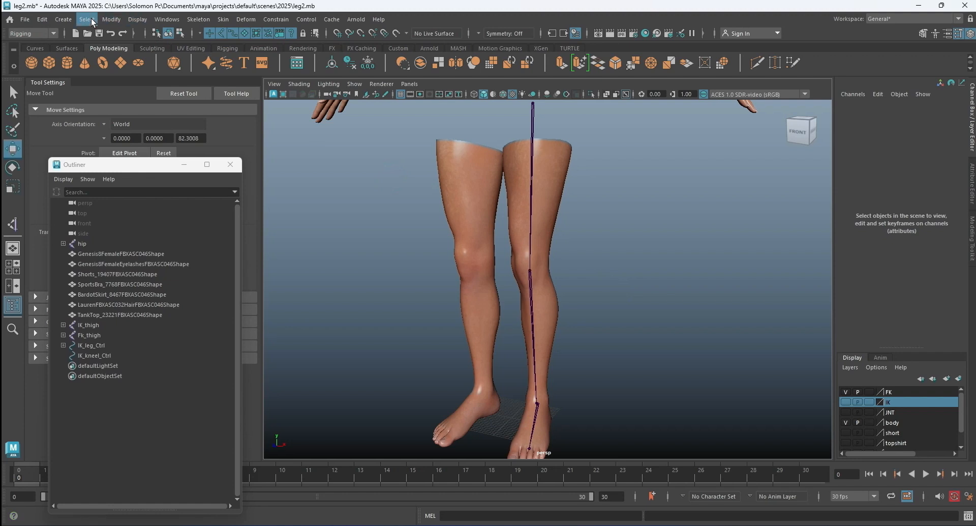
Create a NURBS circle at the origin and scale it uniformly to about 6.87.
{"action": "left_click", "coordinate": [66, 21]}
{"action": "mouse_move", "coordinate": [84, 60]}
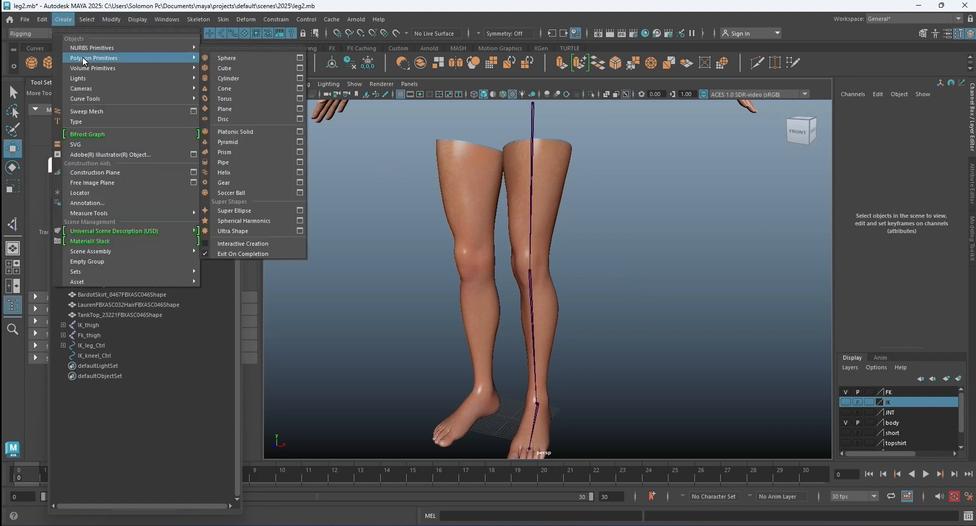
{"action": "left_click", "coordinate": [239, 109]}
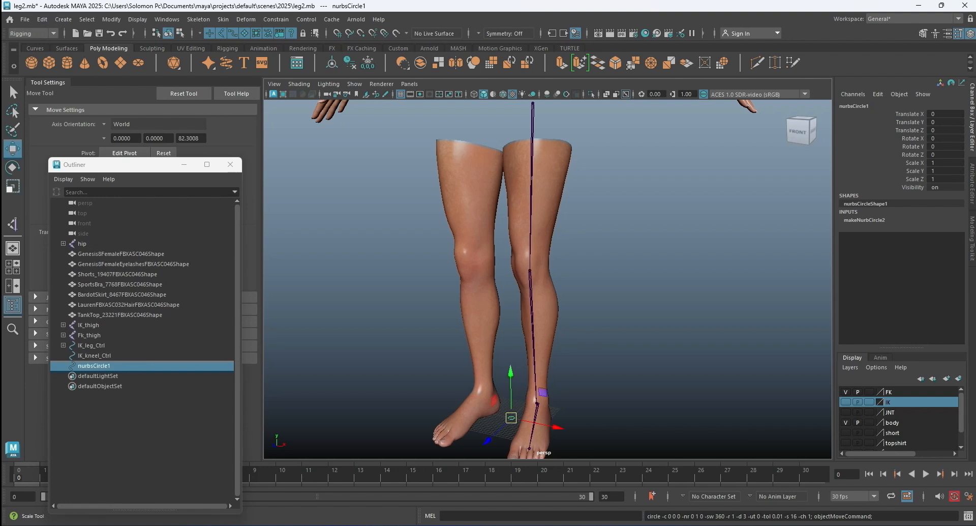
{"action": "key", "text": "r"}
{"action": "left_click_drag", "start_coordinate": [511, 417], "coordinate": [506, 109]}
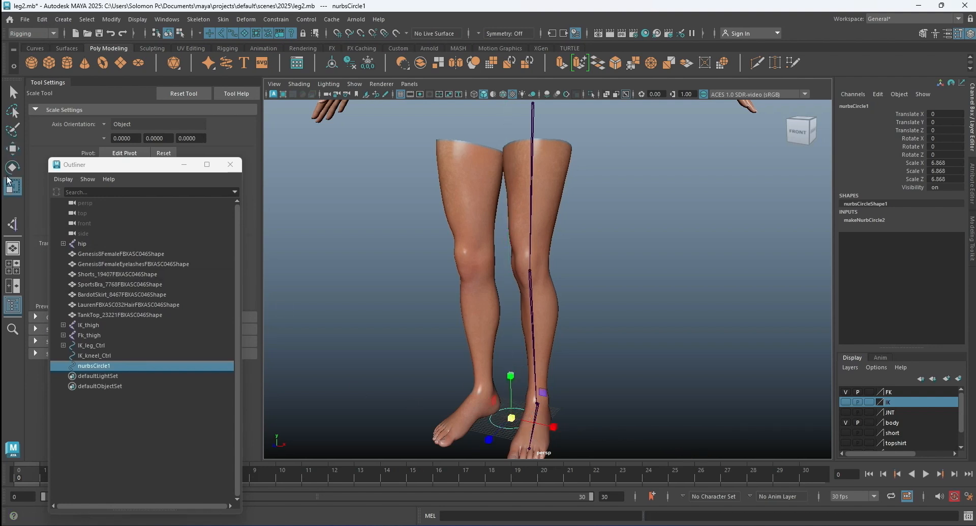
Move the new circle around the left ankle, to about X 9.16, Y 11.99 and Z 0.69.
{"action": "left_click", "coordinate": [13, 148]}
{"action": "left_click_drag", "start_coordinate": [553, 421], "coordinate": [536, 338]}
{"action": "key", "text": "space"}
{"action": "key", "text": "space"}
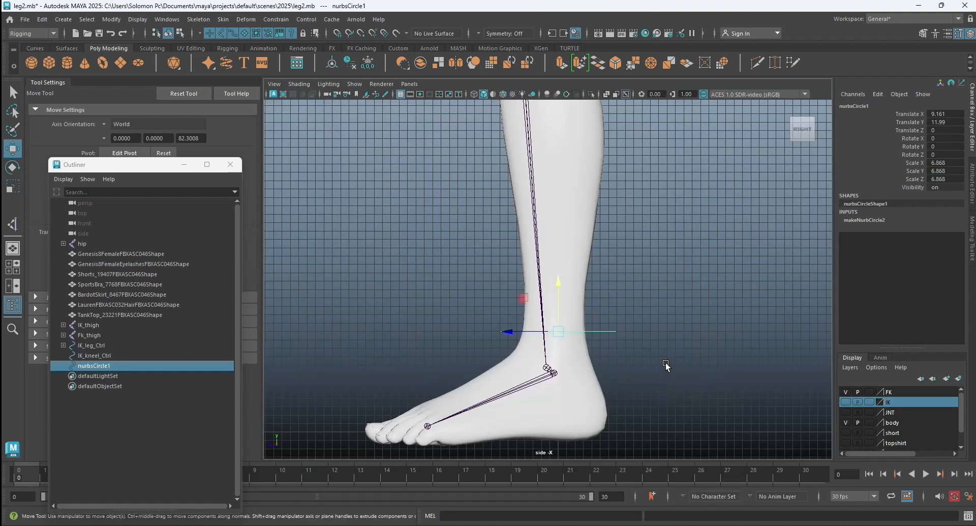
{"action": "scroll", "coordinate": [512, 333], "scroll_direction": "up", "scroll_amount": 3}
{"action": "left_click_drag", "start_coordinate": [522, 371], "coordinate": [513, 372]}
Scale the ankle circle down uniformly to about 4.95 and show all four views.
{"action": "left_click", "coordinate": [11, 187]}
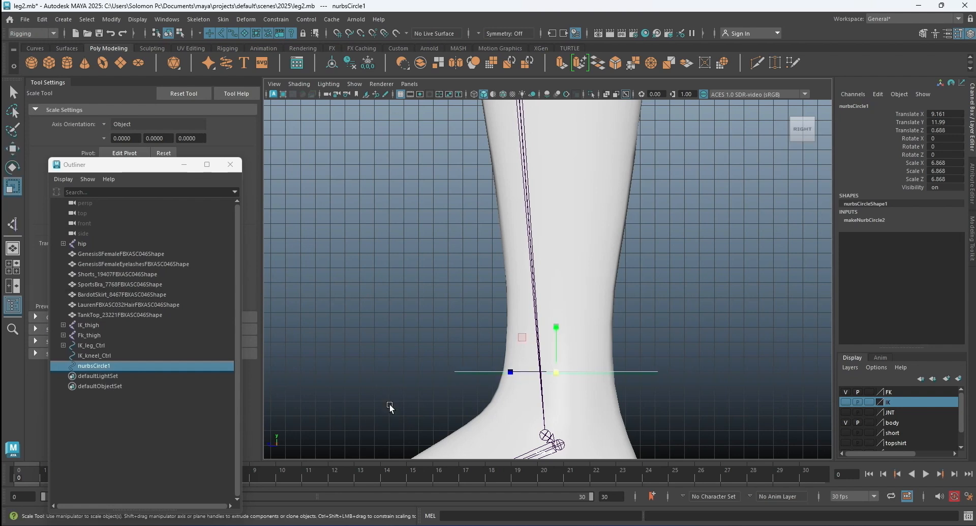
{"action": "left_click_drag", "start_coordinate": [555, 371], "coordinate": [513, 372]}
{"action": "key", "text": "space"}
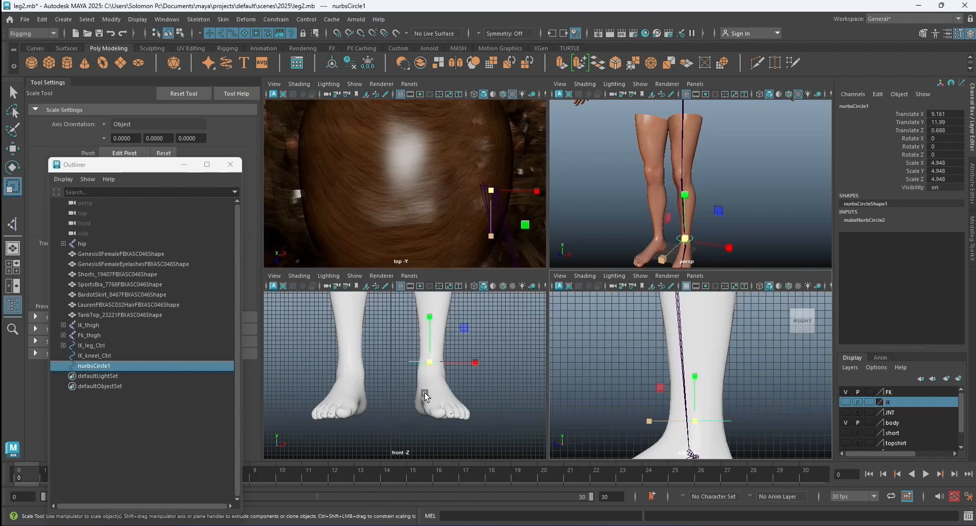
Move the ankle circle sideways in the front view to about X 9.53, centring it on the left ankle.
{"action": "key", "text": "space"}
{"action": "scroll", "coordinate": [629, 236], "scroll_direction": "up", "scroll_amount": 3}
{"action": "key", "text": "w"}
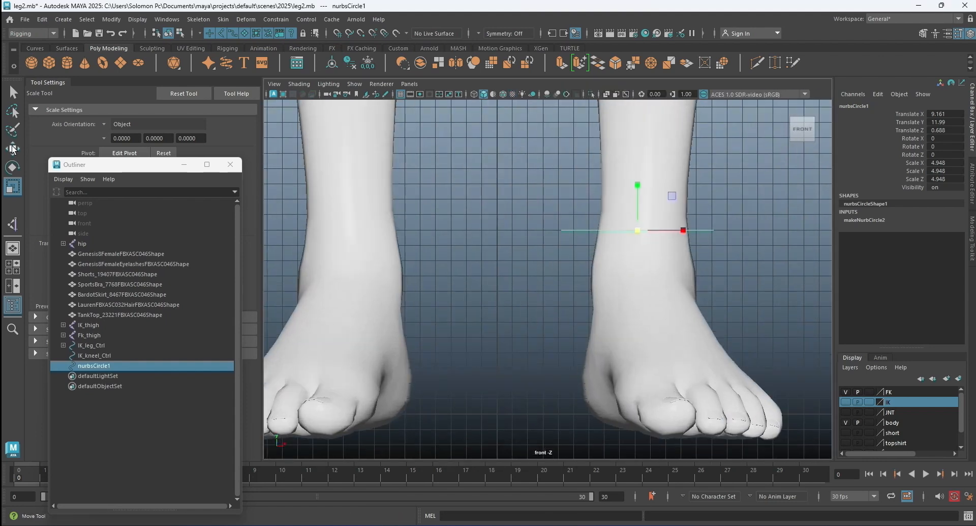
{"action": "left_click_drag", "start_coordinate": [684, 231], "coordinate": [690, 230]}
Duplicate the ankle circle and raise the copy to the left knee, at about Y 48.98.
{"action": "scroll", "coordinate": [602, 256], "scroll_direction": "down", "scroll_amount": 6}
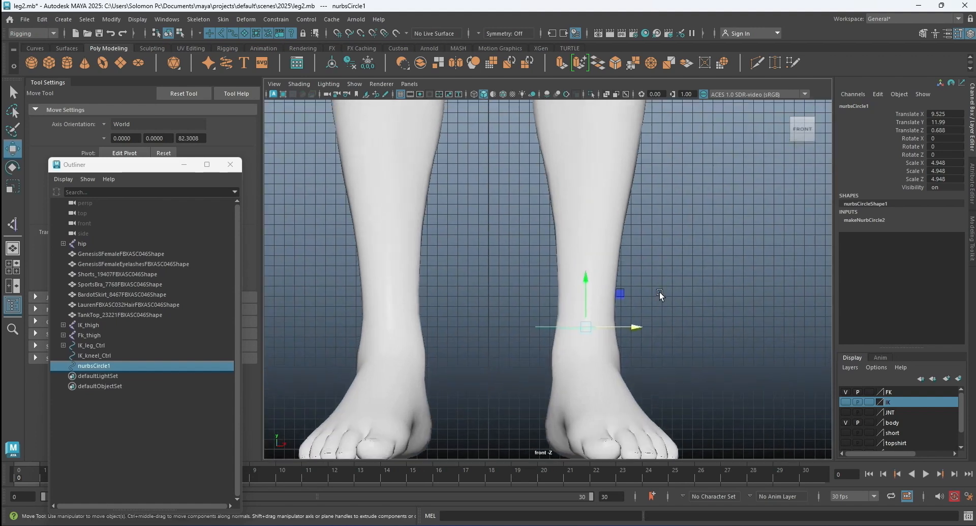
{"action": "scroll", "coordinate": [658, 273], "scroll_direction": "down", "scroll_amount": 2}
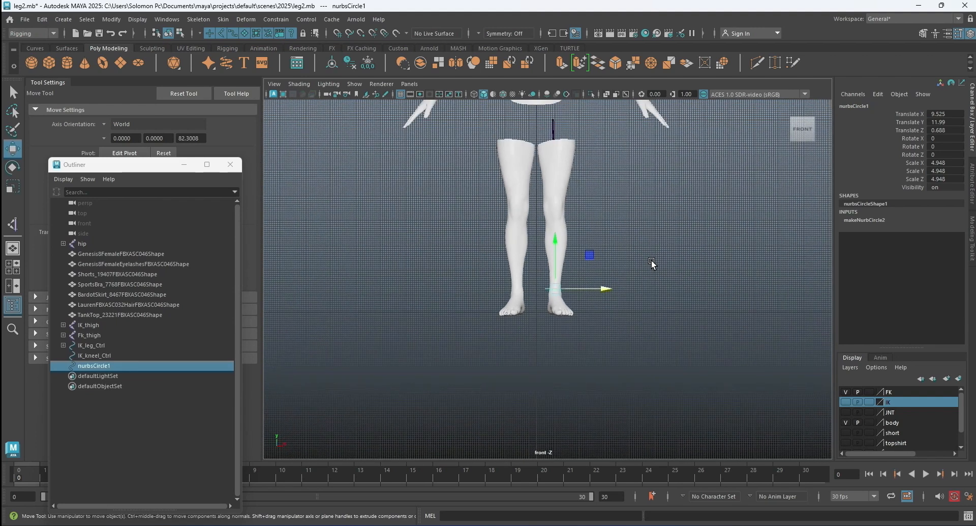
{"action": "key", "text": "ctrl+d"}
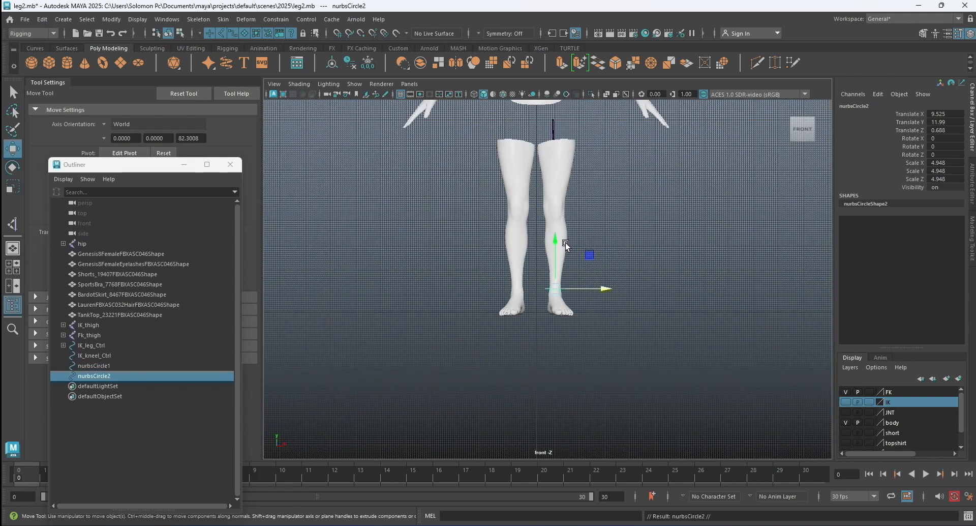
{"action": "left_click_drag", "start_coordinate": [556, 241], "coordinate": [559, 170]}
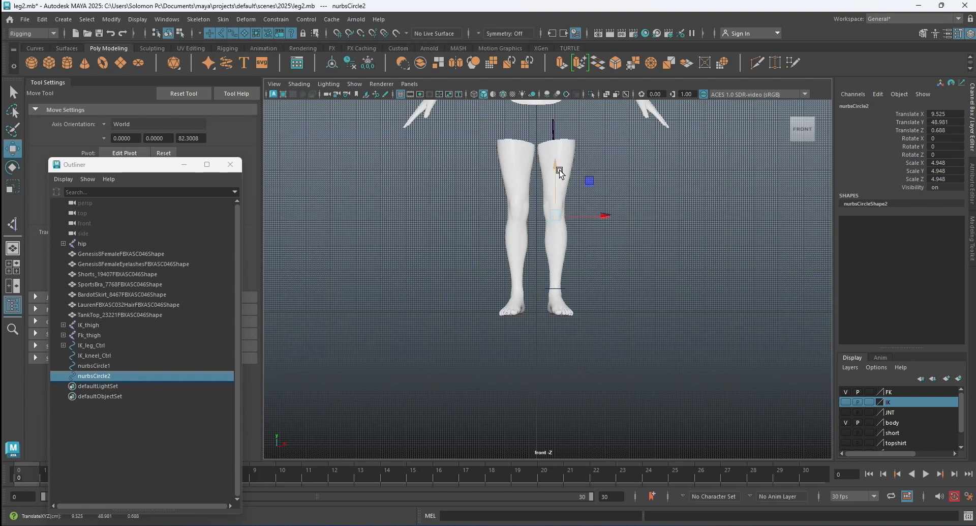
Widen the knee circle along X to a scale of about 7.75.
{"action": "key", "text": "f"}
{"action": "scroll", "coordinate": [575, 224], "scroll_direction": "down", "scroll_amount": 10}
{"action": "key", "text": "r"}
{"action": "left_click_drag", "start_coordinate": [593, 280], "coordinate": [619, 279]}
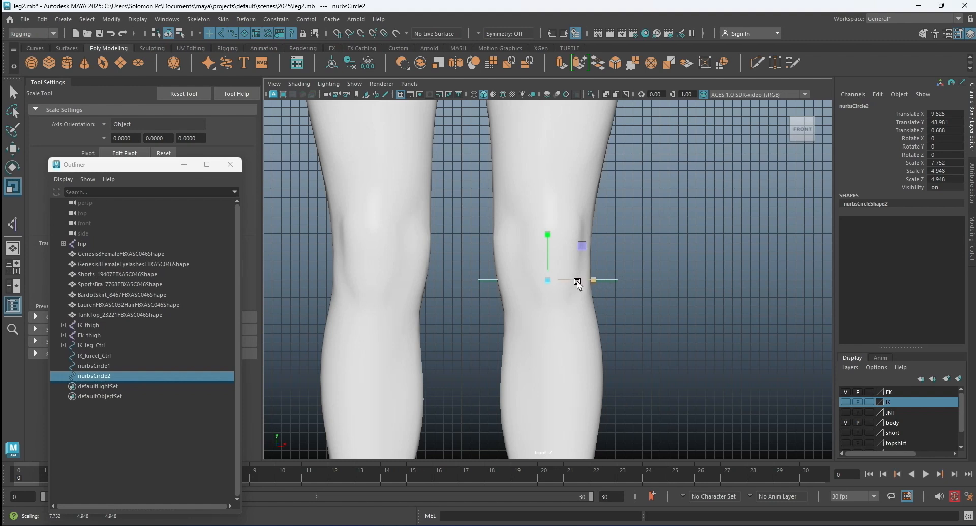
Move the knee circle forward in the side view to about Z 3.85, around the knee joint.
{"action": "key", "text": "space"}
{"action": "key", "text": "space"}
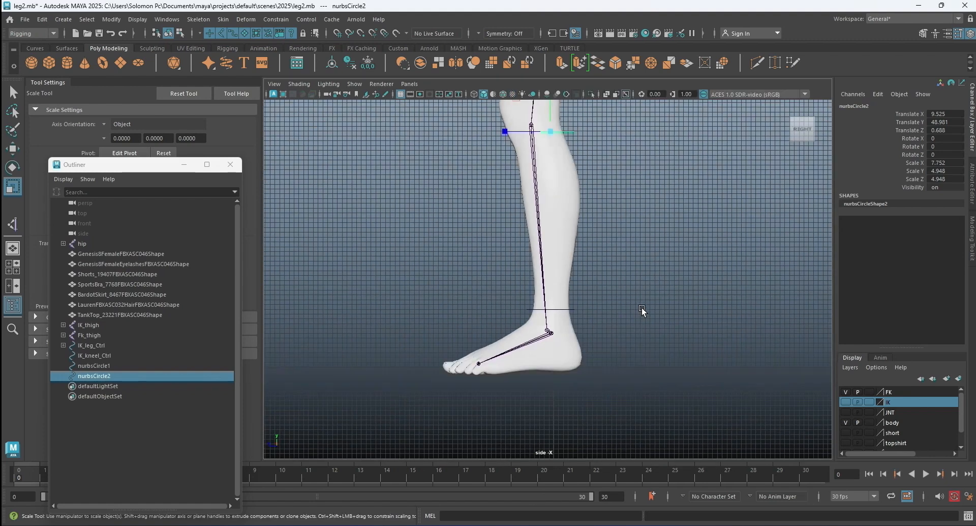
{"action": "scroll", "coordinate": [641, 307], "scroll_direction": "down", "scroll_amount": 2}
{"action": "scroll", "coordinate": [553, 227], "scroll_direction": "up", "scroll_amount": 1}
{"action": "middle_click_drag", "start_coordinate": [553, 226], "coordinate": [548, 318], "text": "alt"}
{"action": "scroll", "coordinate": [535, 264], "scroll_direction": "up", "scroll_amount": 3}
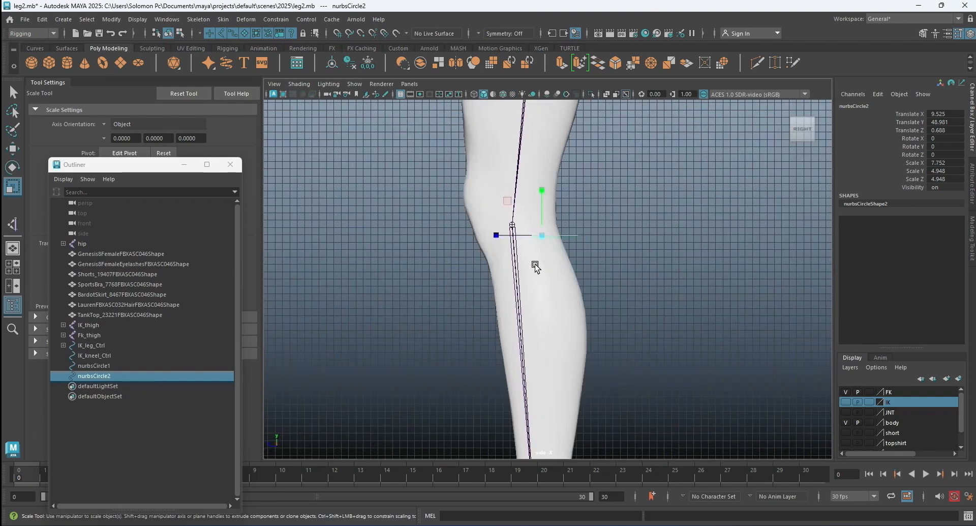
{"action": "scroll", "coordinate": [535, 265], "scroll_direction": "up", "scroll_amount": 2}
{"action": "key", "text": "w"}
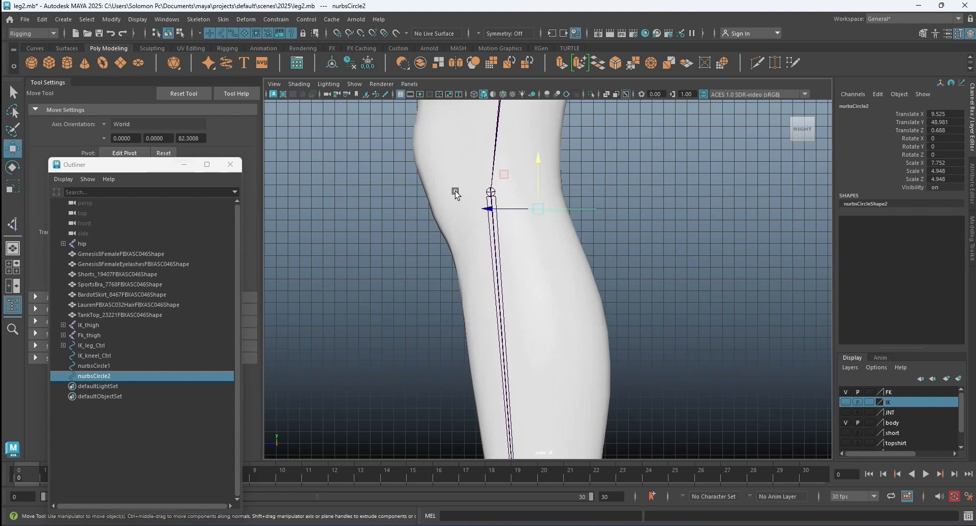
{"action": "left_click_drag", "start_coordinate": [488, 208], "coordinate": [452, 208]}
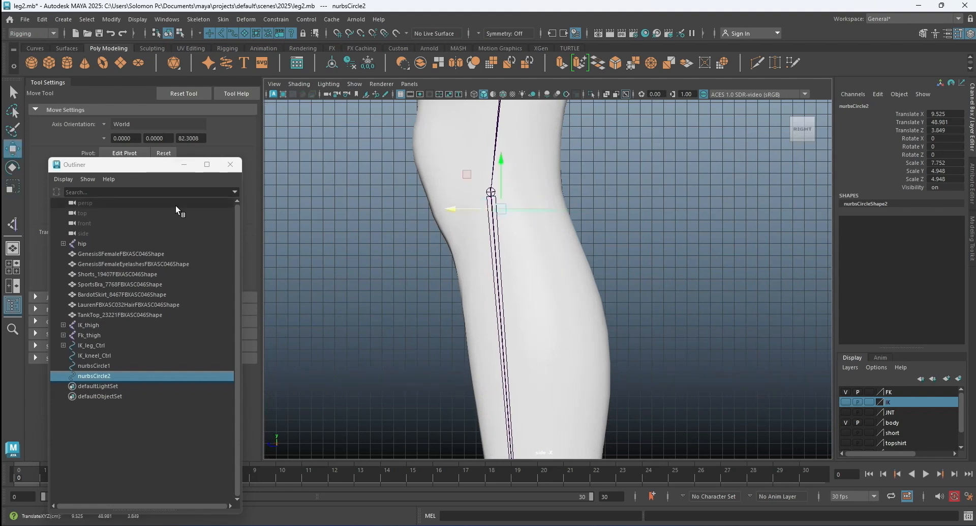
Stretch the knee circle along Z to a scale of about 7.48.
{"action": "key", "text": "r"}
{"action": "left_click_drag", "start_coordinate": [447, 212], "coordinate": [449, 208]}
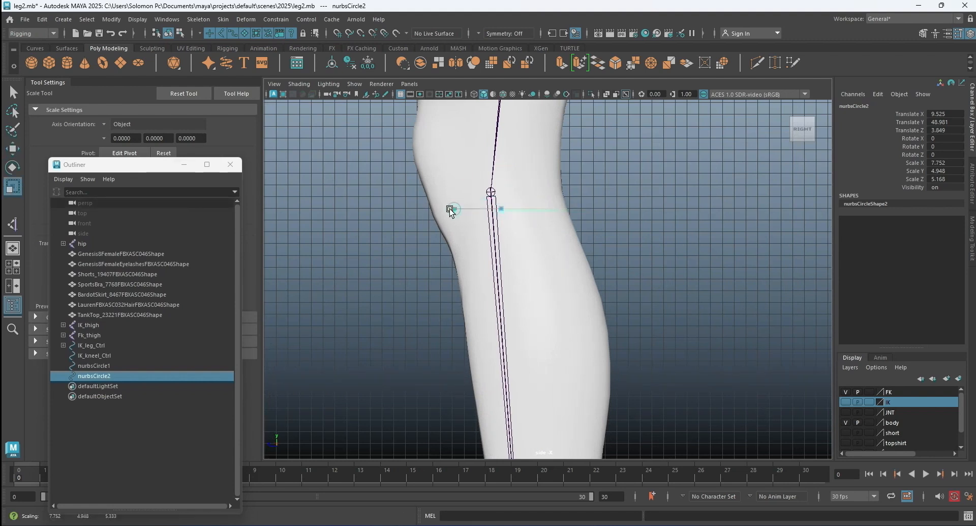
{"action": "scroll", "coordinate": [430, 209], "scroll_direction": "down", "scroll_amount": 6}
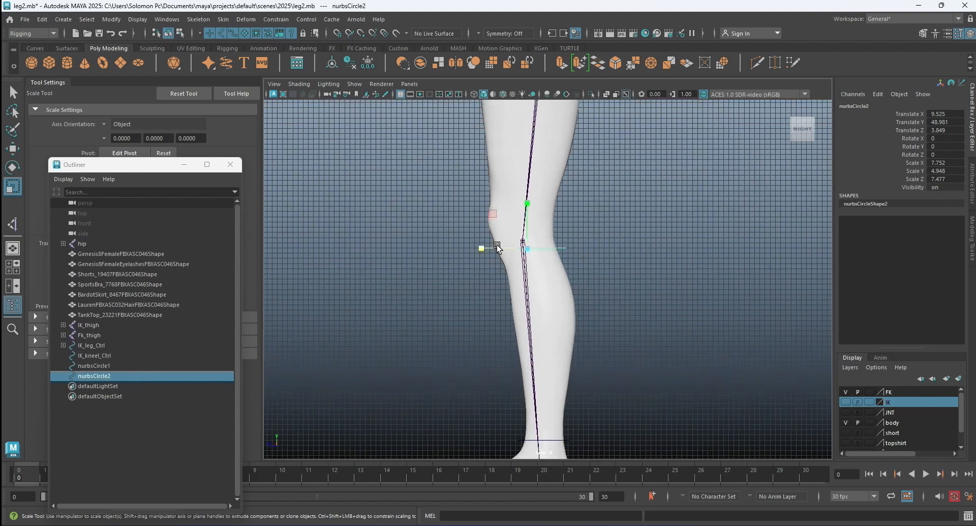
Duplicate the knee circle and raise the copy to the upper left thigh, at about Y 77.84.
{"action": "key", "text": "space"}
{"action": "key", "text": "space"}
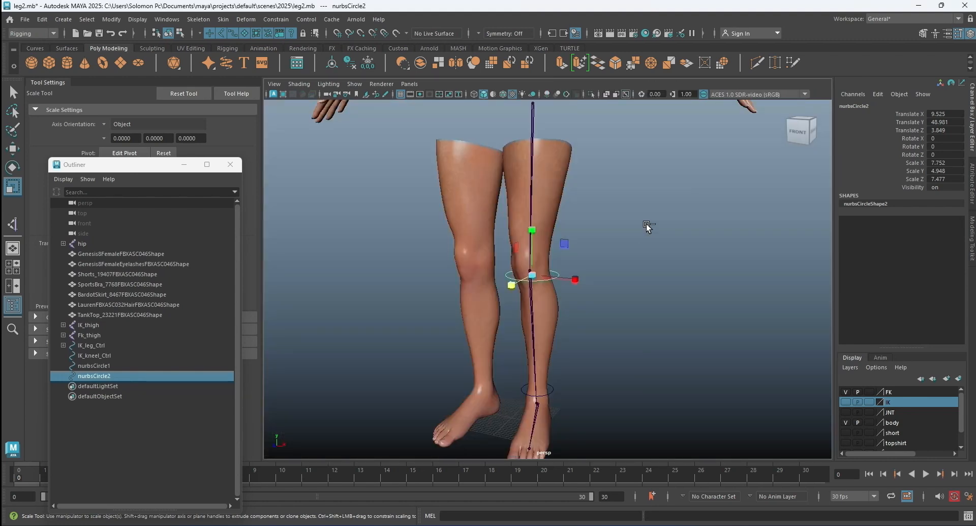
{"action": "key", "text": "ctrl+d"}
{"action": "key", "text": "w"}
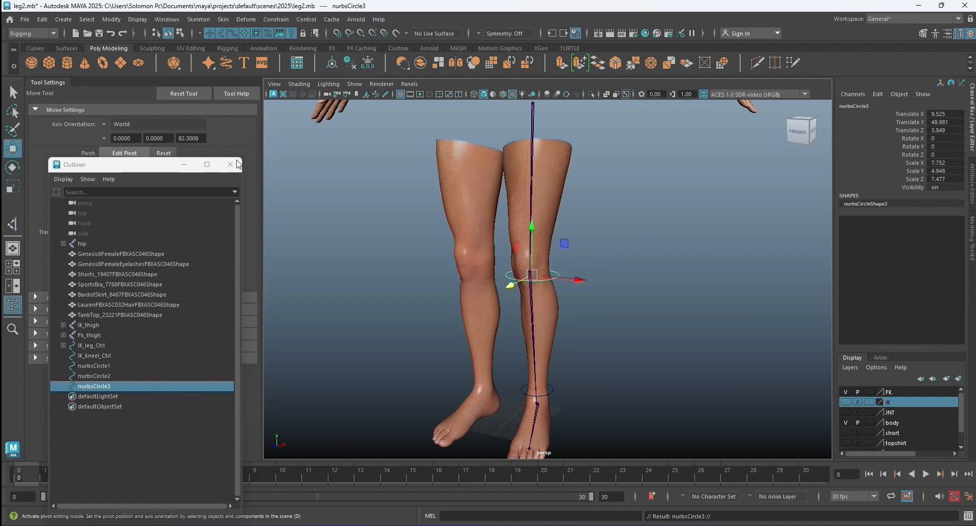
{"action": "left_click_drag", "start_coordinate": [529, 231], "coordinate": [535, 185]}
Stretch the thigh circle along Z in the side view to a scale of about 13.68.
{"action": "key", "text": "space"}
{"action": "key", "text": "space"}
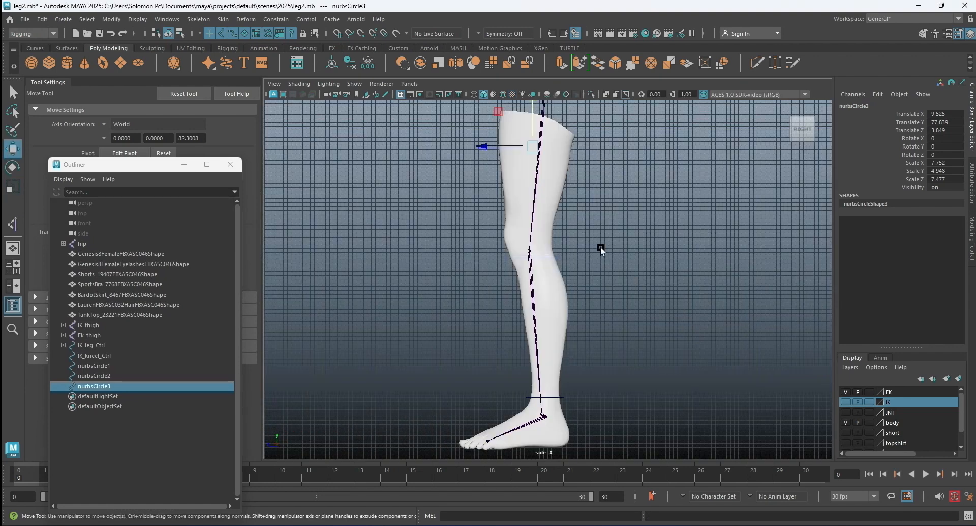
{"action": "middle_click_drag", "start_coordinate": [568, 225], "coordinate": [568, 333], "text": "alt"}
{"action": "scroll", "coordinate": [524, 242], "scroll_direction": "up", "scroll_amount": 3}
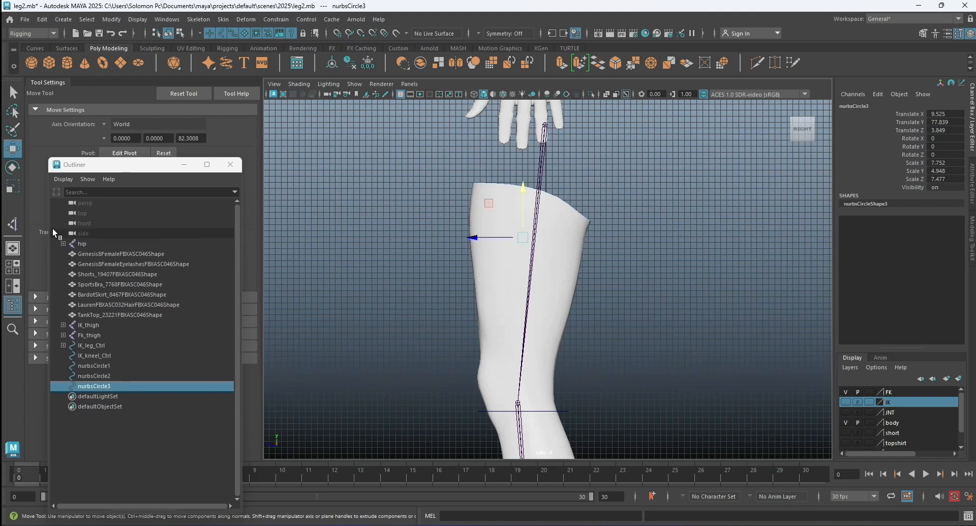
{"action": "left_click", "coordinate": [14, 189]}
{"action": "left_click_drag", "start_coordinate": [473, 237], "coordinate": [408, 234]}
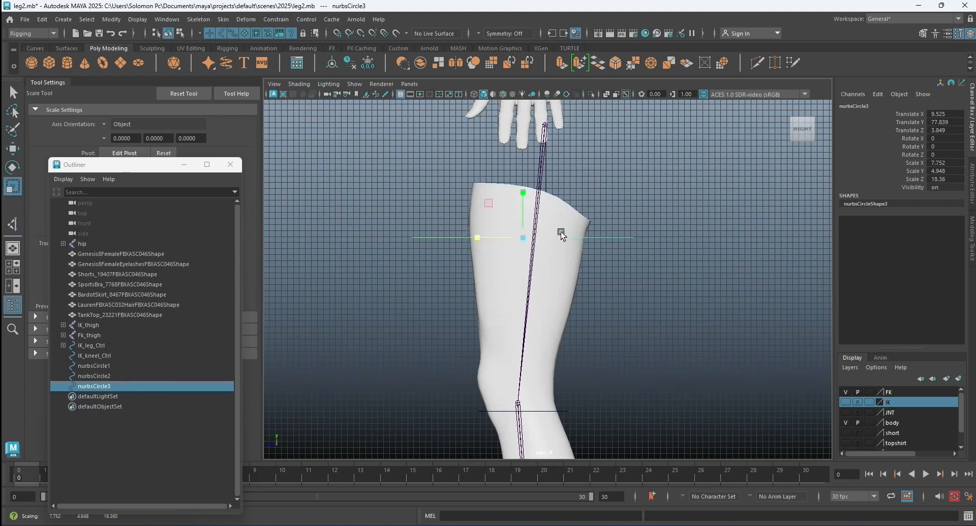
{"action": "scroll", "coordinate": [560, 230], "scroll_direction": "up", "scroll_amount": 1}
{"action": "left_click_drag", "start_coordinate": [474, 232], "coordinate": [555, 233]}
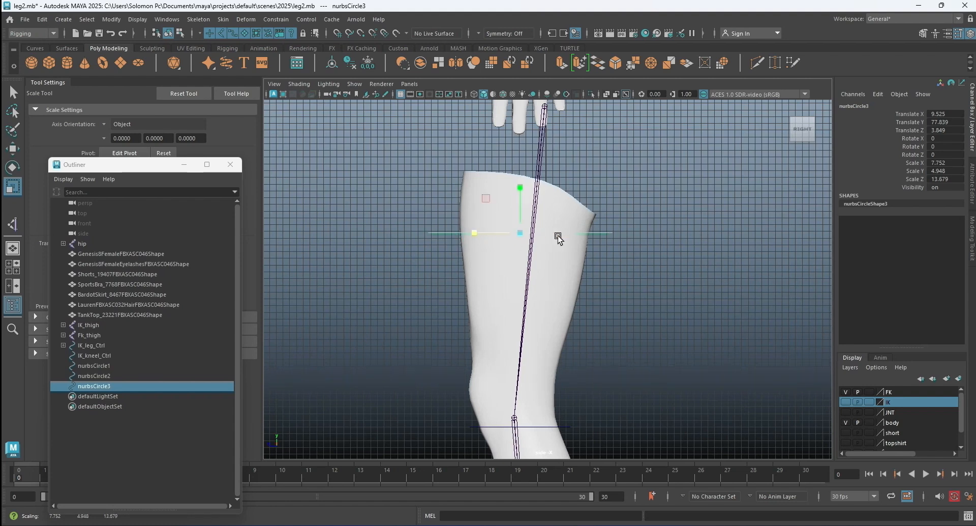
Widen the thigh circle along X in the front view to a scale of about 11.33.
{"action": "key", "text": "space"}
{"action": "key", "text": "space"}
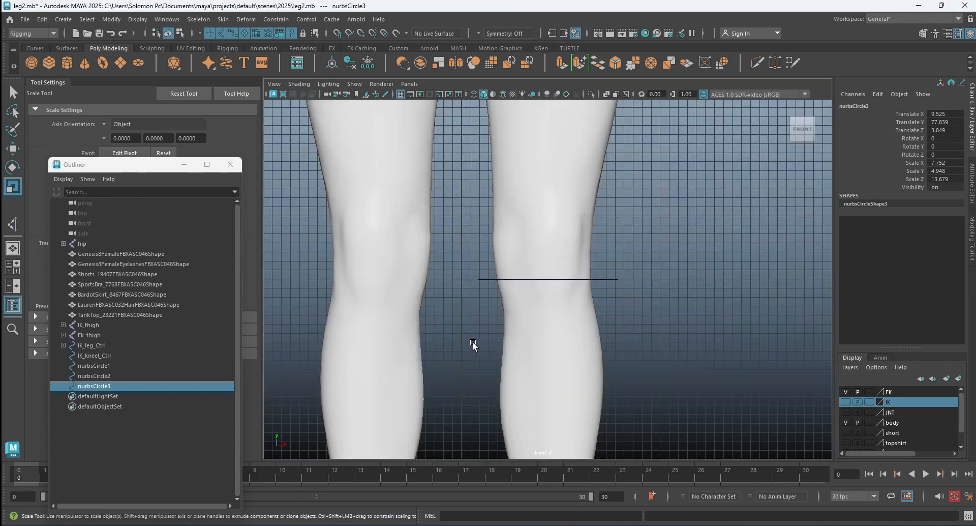
{"action": "scroll", "coordinate": [567, 279], "scroll_direction": "down", "scroll_amount": 3}
{"action": "middle_click_drag", "start_coordinate": [568, 278], "coordinate": [547, 388], "text": "alt"}
{"action": "mouse_move", "coordinate": [571, 206]}
{"action": "left_mouse_down"}
{"action": "mouse_move", "coordinate": [585, 218]}
{"action": "mouse_move", "coordinate": [573, 213]}
{"action": "left_mouse_up"}
Shrink the thigh circle uniformly to a scale of about X 9.55, Y 4.17 and Z 11.53.
{"action": "key", "text": "space"}
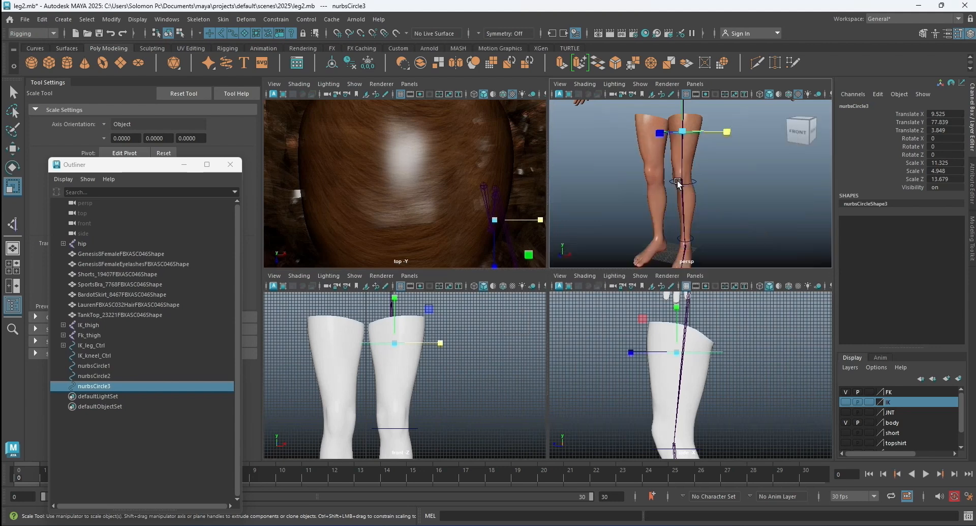
{"action": "key", "text": "space"}
{"action": "left_click", "coordinate": [664, 220]}
{"action": "left_click_drag", "start_coordinate": [583, 233], "coordinate": [608, 167], "text": "alt"}
{"action": "left_click_drag", "start_coordinate": [603, 219], "coordinate": [572, 157], "text": "alt"}
{"action": "left_click", "coordinate": [570, 130]}
{"action": "key", "text": "f"}
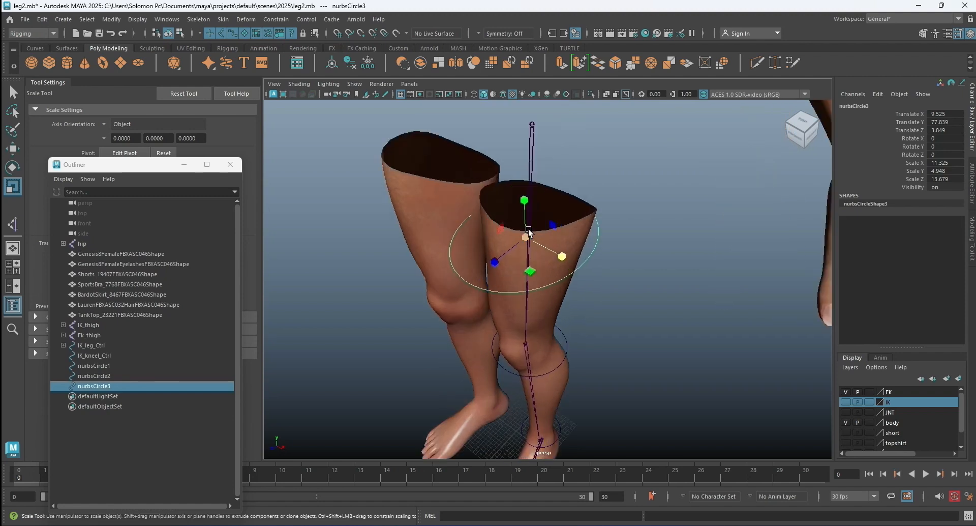
{"action": "left_click", "coordinate": [514, 220]}
{"action": "left_click_drag", "start_coordinate": [514, 220], "coordinate": [493, 240]}
Reposition the thigh circle around the left thigh at about X 10.43 and Z 2.59.
{"action": "left_click", "coordinate": [12, 148]}
{"action": "mouse_move", "coordinate": [495, 243]}
{"action": "left_mouse_down", "text": "alt"}
{"action": "mouse_move", "coordinate": [509, 261]}
{"action": "mouse_move", "coordinate": [498, 260]}
{"action": "left_mouse_up", "text": "alt"}
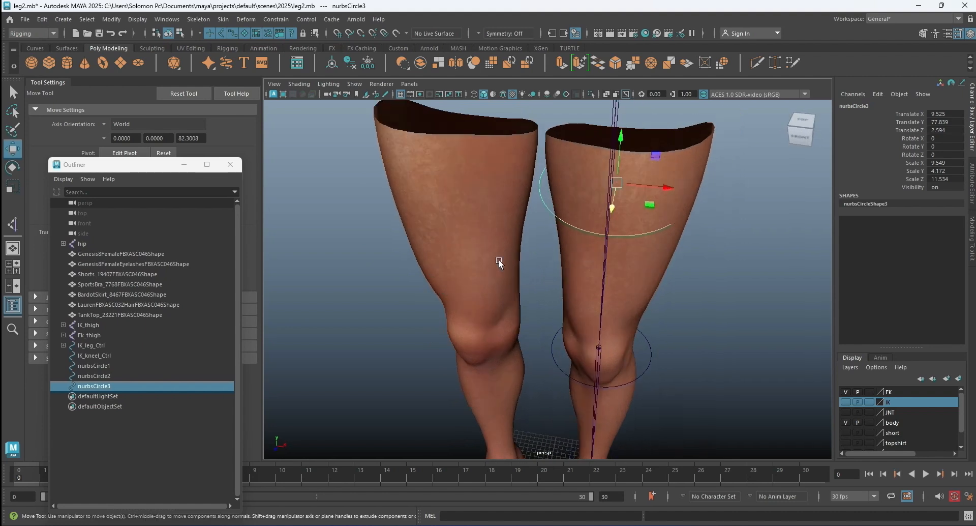
{"action": "left_click_drag", "start_coordinate": [668, 189], "coordinate": [677, 192]}
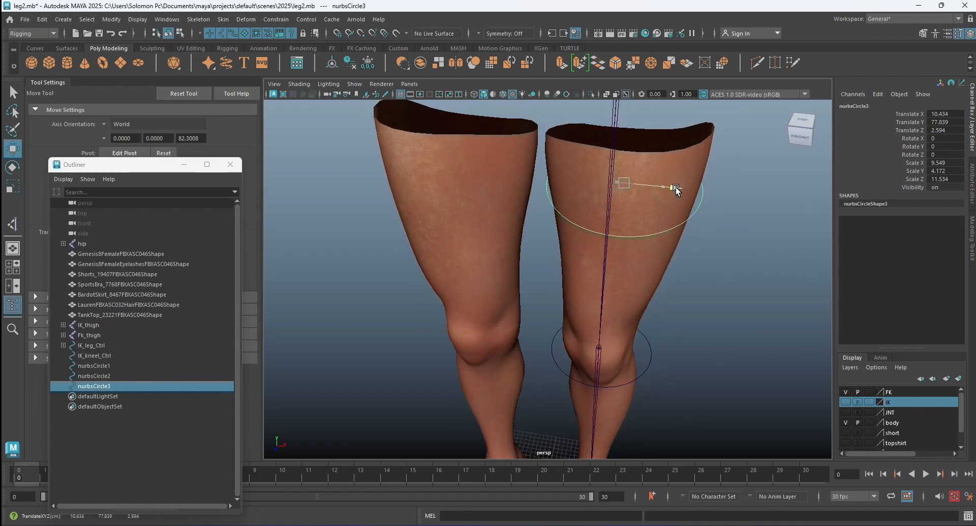
Shrink the knee circle uniformly to a scale of about X 6.64, Y 4.24 and Z 6.40.
{"action": "left_click_drag", "start_coordinate": [716, 271], "coordinate": [584, 273], "text": "alt"}
{"action": "right_click_drag", "start_coordinate": [584, 273], "coordinate": [616, 272], "text": "alt"}
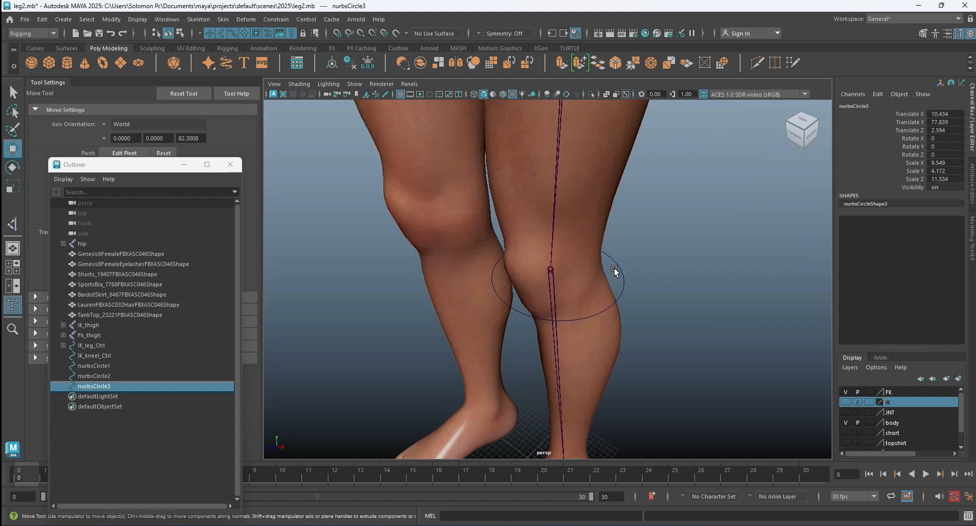
{"action": "left_click", "coordinate": [616, 270]}
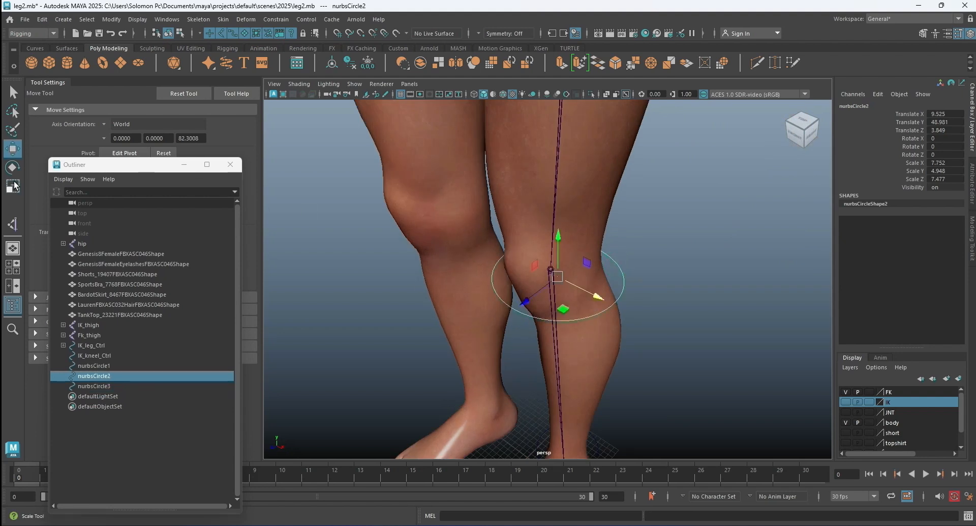
{"action": "left_click", "coordinate": [13, 187]}
{"action": "left_click_drag", "start_coordinate": [560, 273], "coordinate": [631, 285]}
Shift the knee circle slightly backward along Z around the left knee and clear the selection.
{"action": "left_click", "coordinate": [12, 148]}
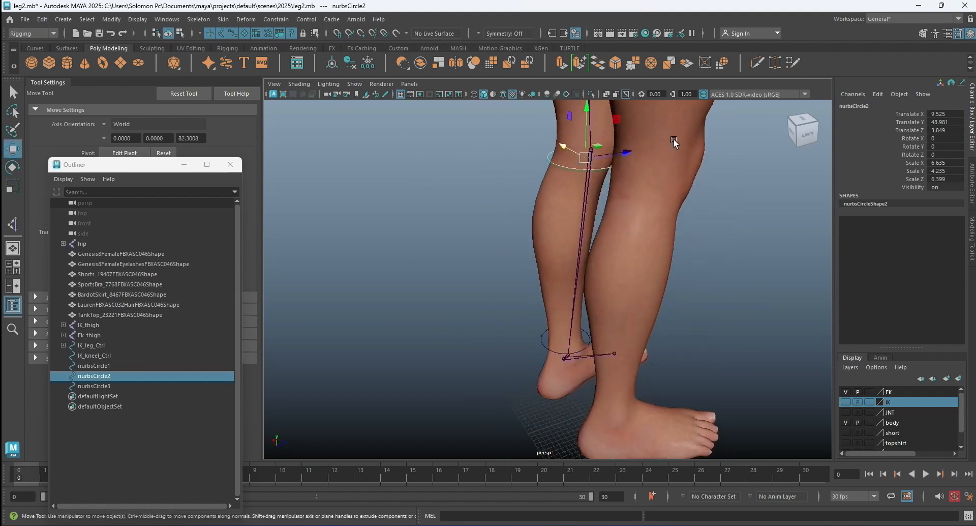
{"action": "left_click_drag", "start_coordinate": [627, 151], "coordinate": [621, 152]}
{"action": "left_click_drag", "start_coordinate": [682, 155], "coordinate": [514, 145], "text": "alt"}
{"action": "left_click", "coordinate": [702, 163]}
Enable drawing overrides on the thigh circle's shape and set its index color to red.
{"action": "scroll", "coordinate": [616, 169], "scroll_direction": "down", "scroll_amount": 5}
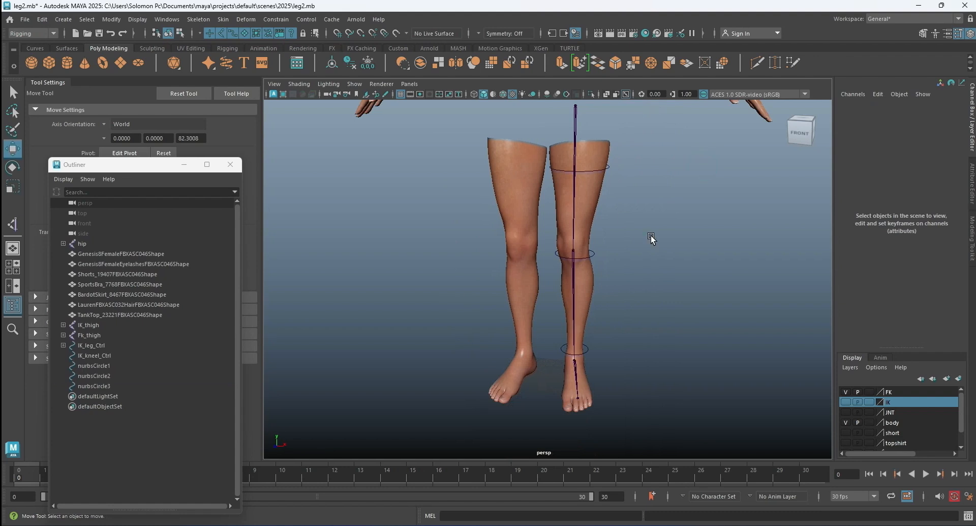
{"action": "left_click_drag", "start_coordinate": [650, 236], "coordinate": [632, 215], "text": "alt"}
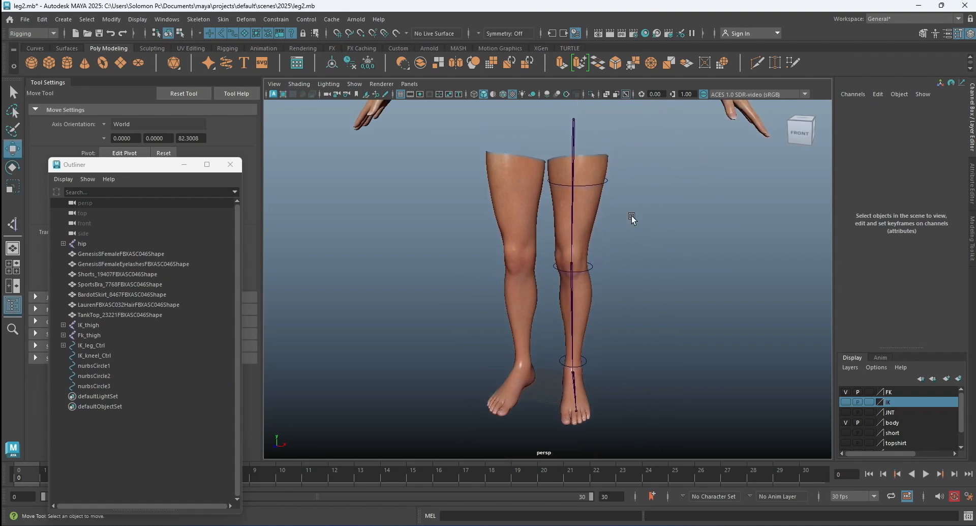
{"action": "left_click", "coordinate": [609, 180]}
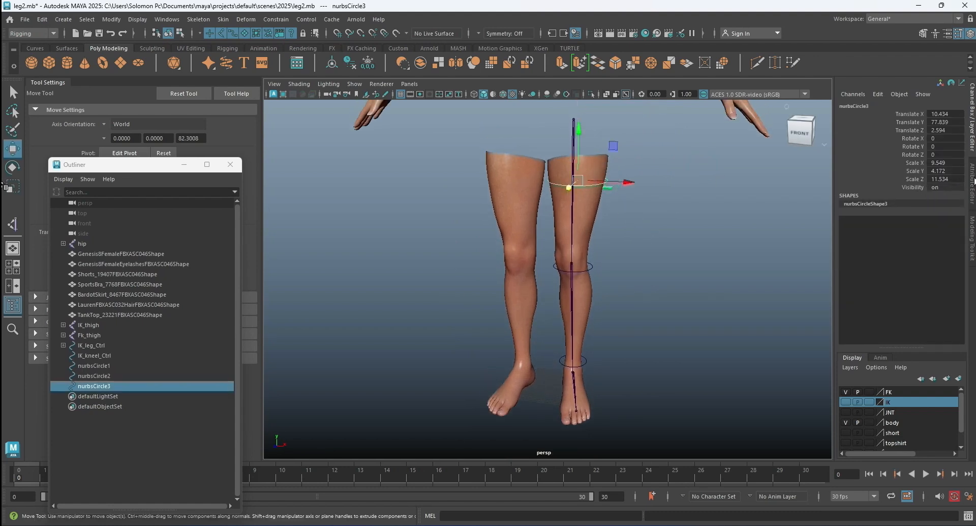
{"action": "left_click", "coordinate": [972, 181]}
{"action": "left_click", "coordinate": [823, 237]}
{"action": "left_click_drag", "start_coordinate": [861, 312], "coordinate": [895, 313]}
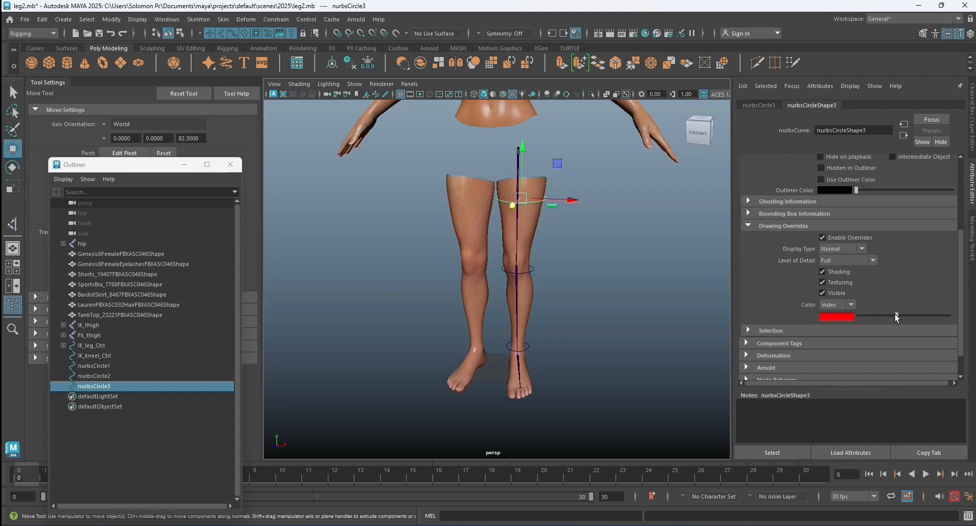
Enable drawing overrides on the knee circle's shape and set its index color to red.
{"action": "left_click", "coordinate": [551, 273]}
{"action": "scroll", "coordinate": [545, 270], "scroll_direction": "up", "scroll_amount": 5}
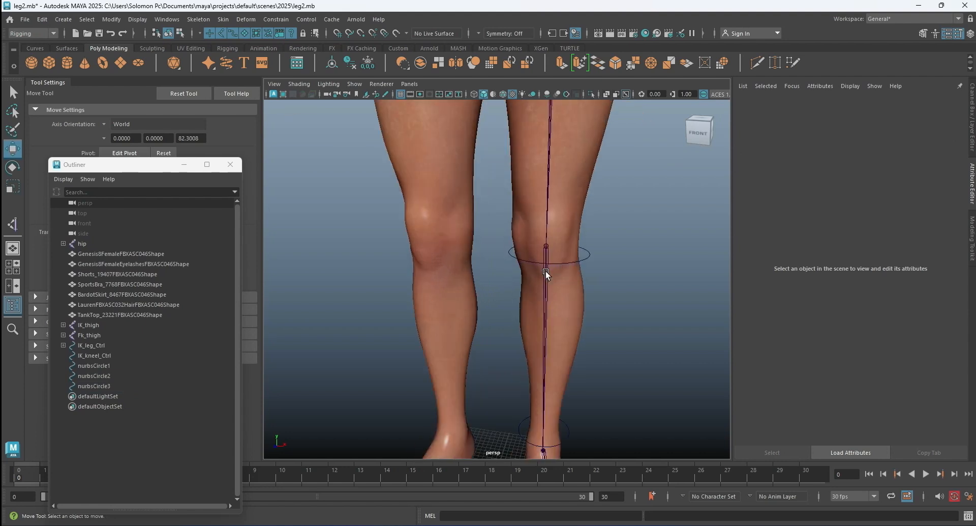
{"action": "left_click", "coordinate": [588, 251]}
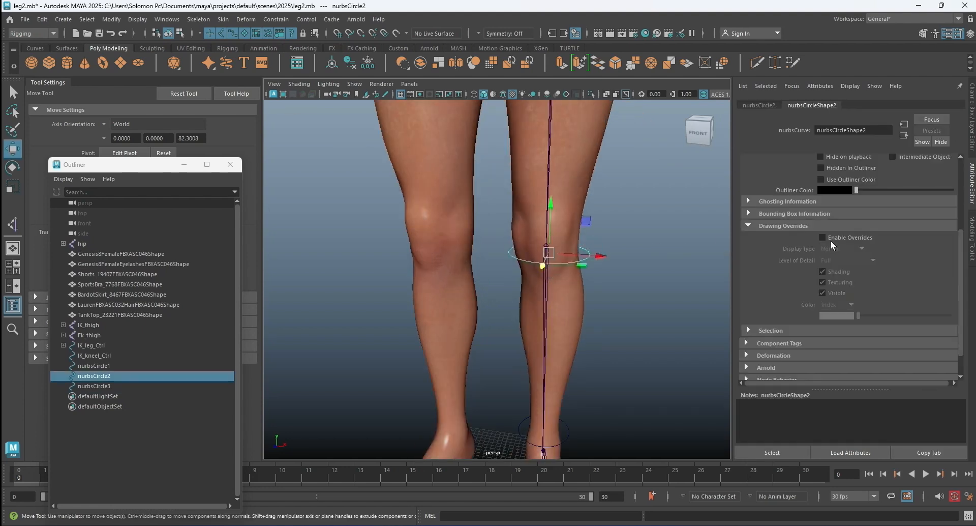
{"action": "left_click", "coordinate": [823, 237]}
{"action": "left_click", "coordinate": [894, 315]}
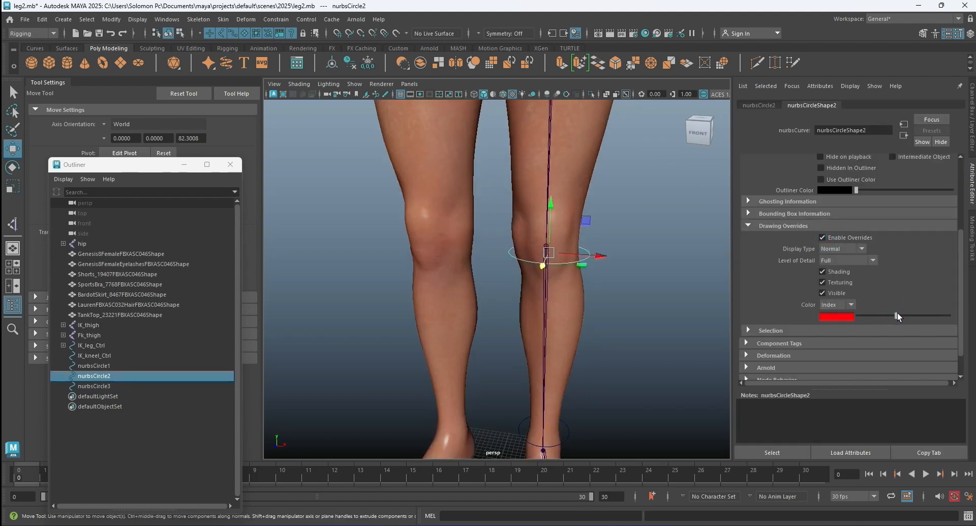
Enable drawing overrides on the ankle circle's shape, set its index color to red and clear the selection.
{"action": "left_click", "coordinate": [612, 346]}
{"action": "left_click", "coordinate": [568, 430]}
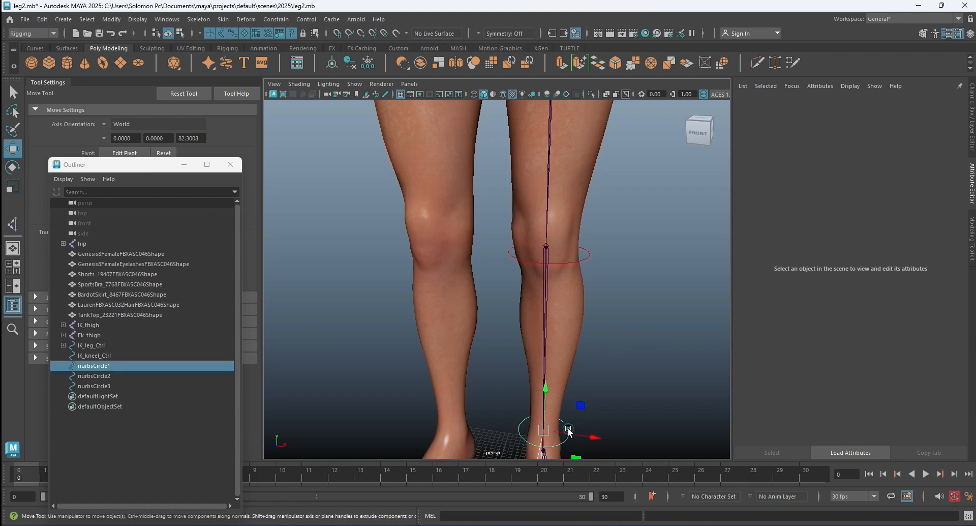
{"action": "left_click", "coordinate": [823, 237]}
{"action": "left_click", "coordinate": [895, 315]}
{"action": "left_click", "coordinate": [661, 318]}
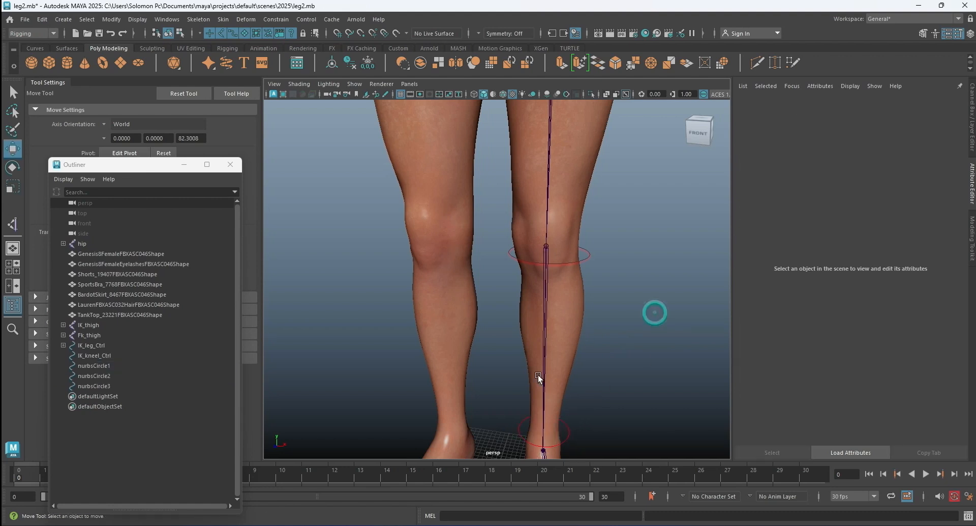
Duplicate the ankle circle and set the copy's Translate Y to 0 so it sits at floor level.
{"action": "left_click", "coordinate": [567, 430]}
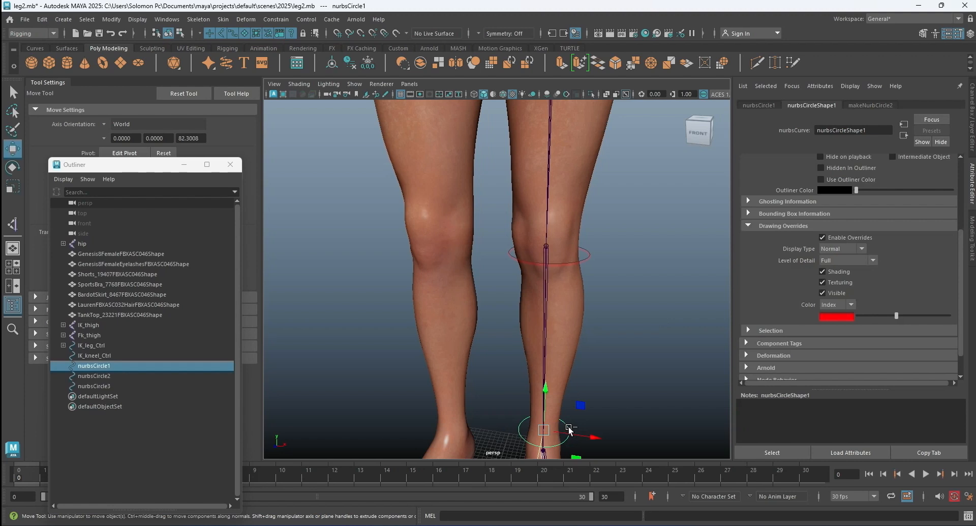
{"action": "key", "text": "ctrl+d"}
{"action": "left_click_drag", "start_coordinate": [621, 359], "coordinate": [577, 361], "text": "alt"}
{"action": "middle_click_drag", "start_coordinate": [583, 376], "coordinate": [598, 220], "text": "alt"}
{"action": "left_click", "coordinate": [971, 130]}
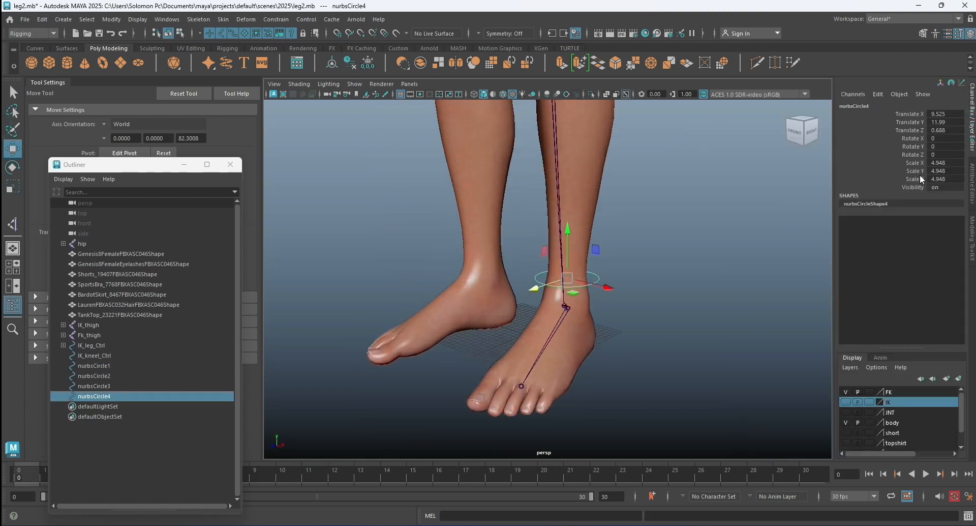
{"action": "left_click", "coordinate": [951, 122]}
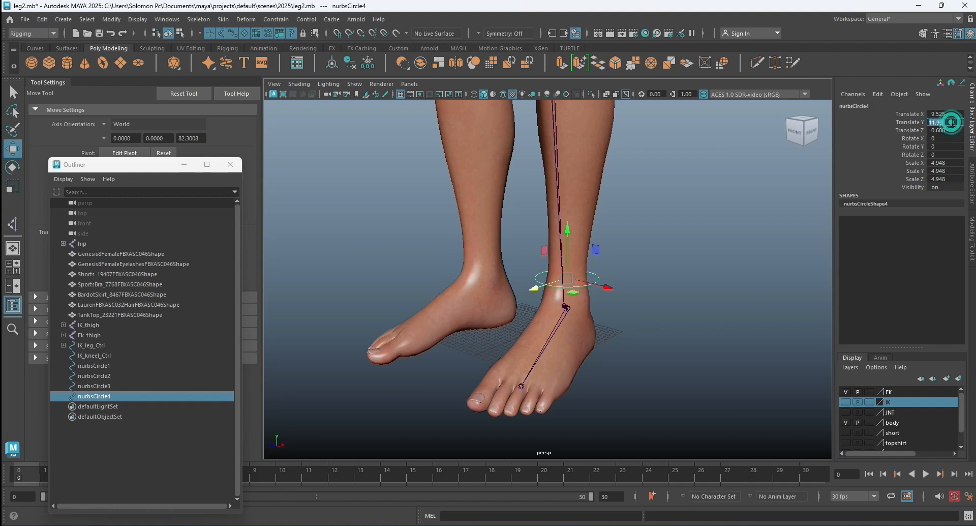
{"action": "key", "text": "Return"}
Scale the floor-level circle to about 7.18 in X and 4.11 in Z and move it behind the heel to about Z -7.2.
{"action": "left_click_drag", "start_coordinate": [615, 291], "coordinate": [467, 316], "text": "alt"}
{"action": "left_click", "coordinate": [13, 187]}
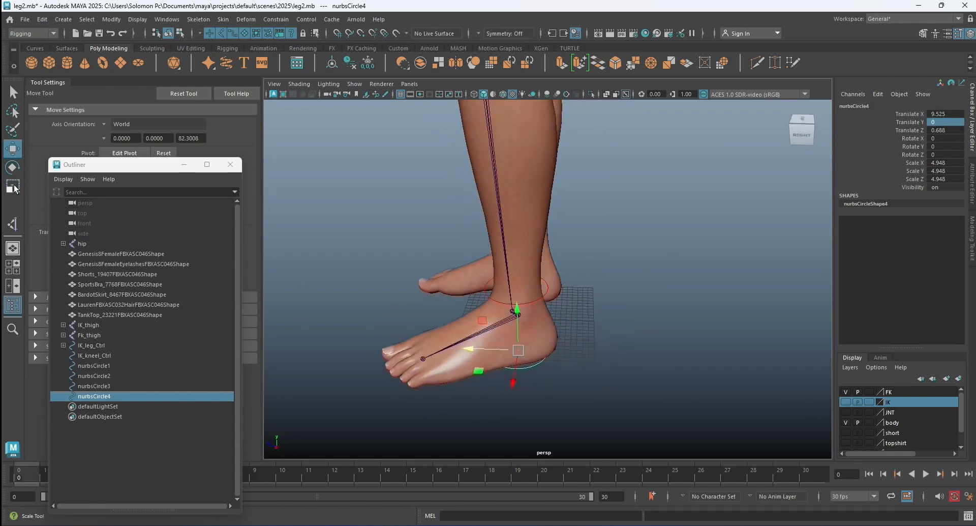
{"action": "left_click", "coordinate": [14, 187]}
{"action": "left_click_drag", "start_coordinate": [476, 351], "coordinate": [509, 393]}
{"action": "key", "text": "w"}
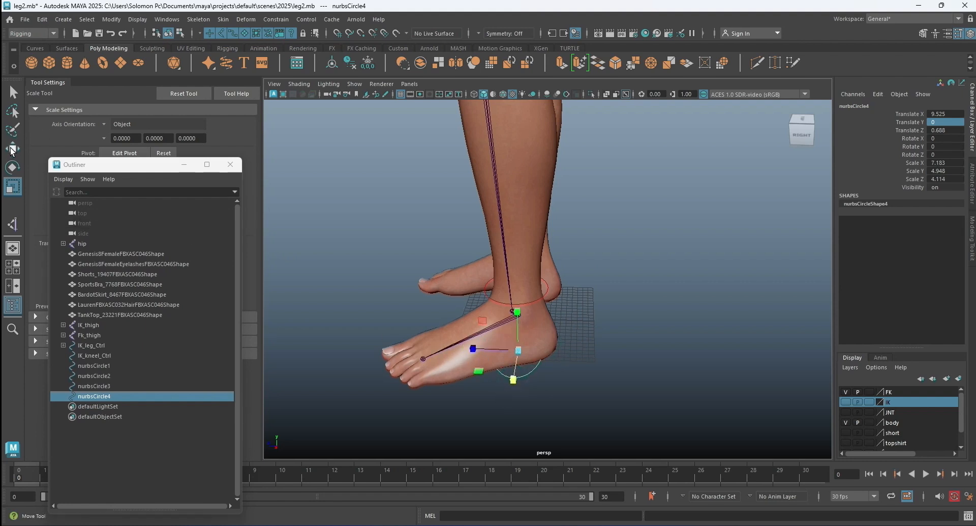
{"action": "left_click_drag", "start_coordinate": [462, 349], "coordinate": [513, 345]}
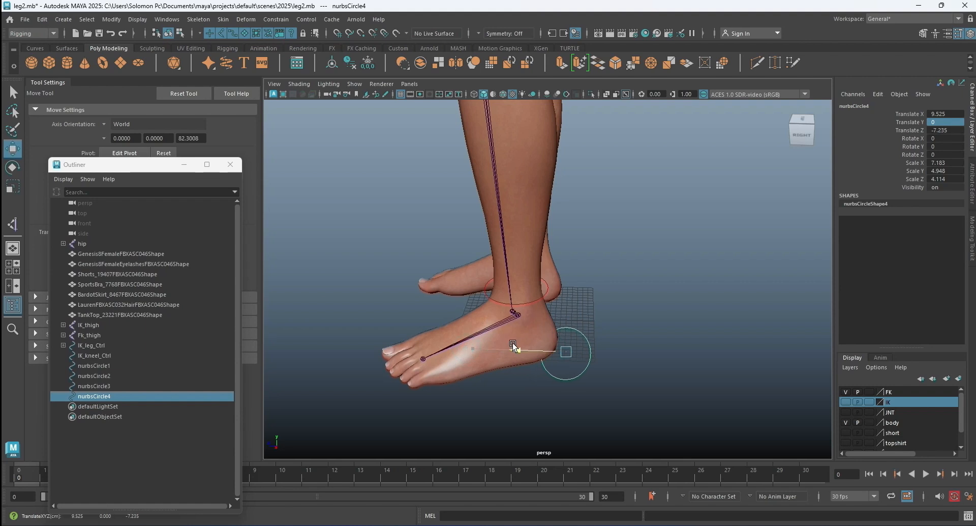
Duplicate the heel circle, scale the copy to about 5.68 in X and 12.73 in Z, and rotate it about 16 degrees in Y.
{"action": "key", "text": "ctrl+d"}
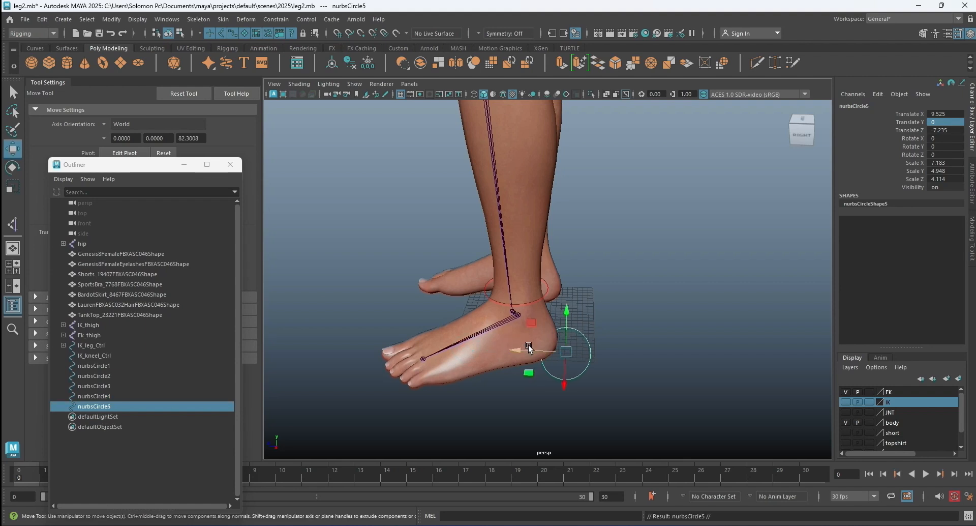
{"action": "left_click", "coordinate": [16, 192]}
{"action": "left_click_drag", "start_coordinate": [564, 381], "coordinate": [593, 389]}
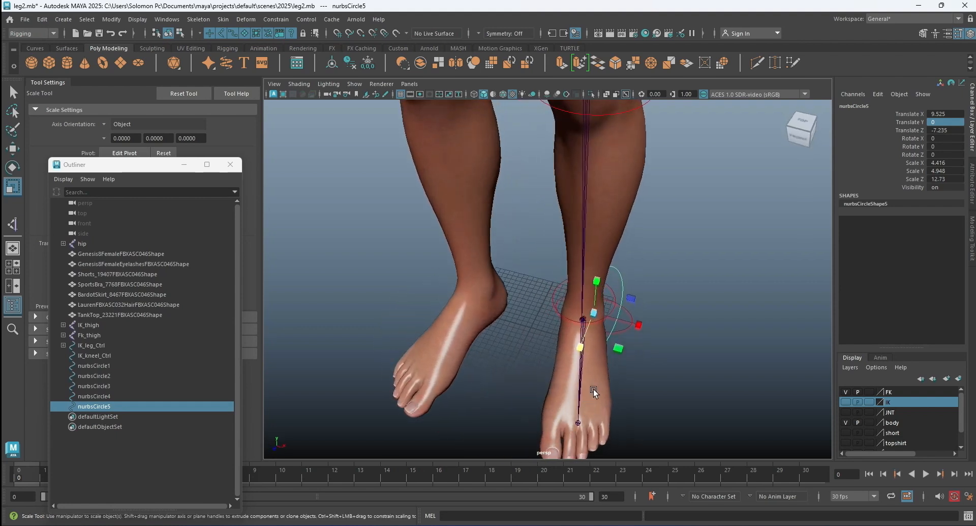
{"action": "left_click", "coordinate": [14, 167]}
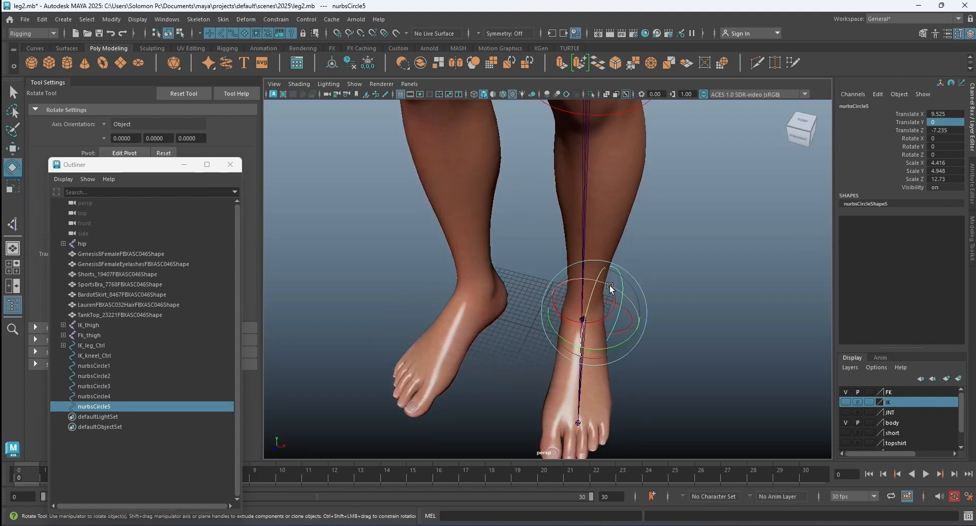
{"action": "left_click_drag", "start_coordinate": [609, 285], "coordinate": [600, 351]}
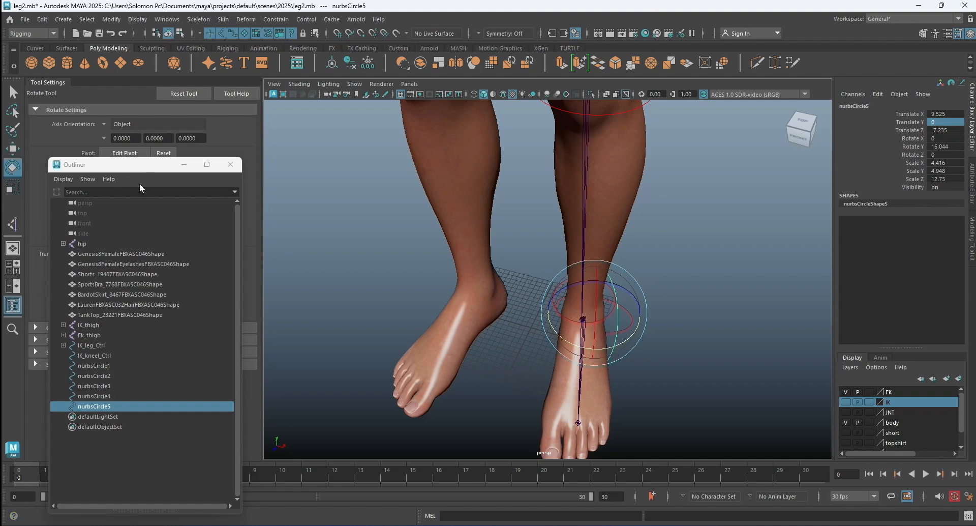
{"action": "left_click", "coordinate": [13, 186]}
{"action": "left_click_drag", "start_coordinate": [641, 316], "coordinate": [654, 313]}
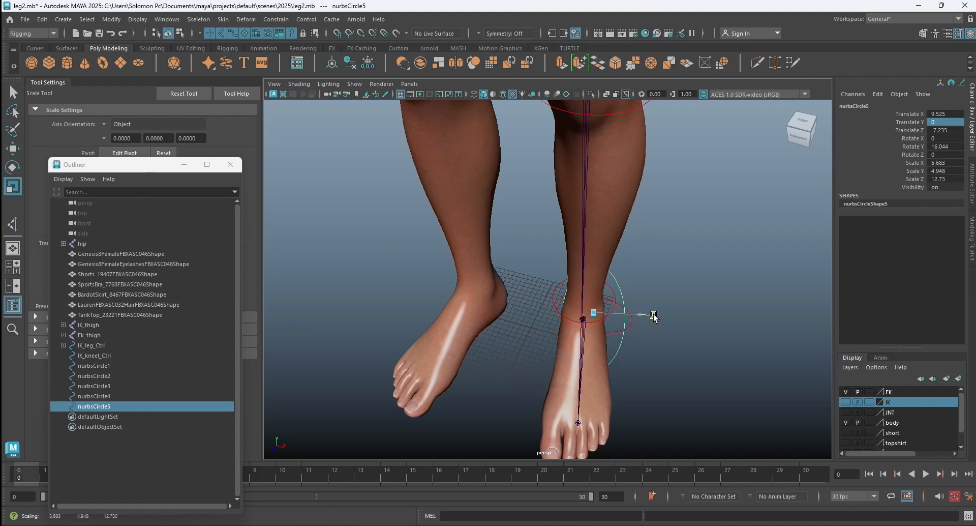
Move the elongated circle under the left foot to about X 11.3, Z 5.0, adjust its X scale and clear the selection.
{"action": "left_click", "coordinate": [13, 148]}
{"action": "left_click_drag", "start_coordinate": [626, 285], "coordinate": [459, 346], "text": "alt"}
{"action": "left_click_drag", "start_coordinate": [421, 320], "coordinate": [518, 322], "text": "alt"}
{"action": "left_click_drag", "start_coordinate": [623, 355], "coordinate": [633, 357]}
{"action": "left_click", "coordinate": [11, 186]}
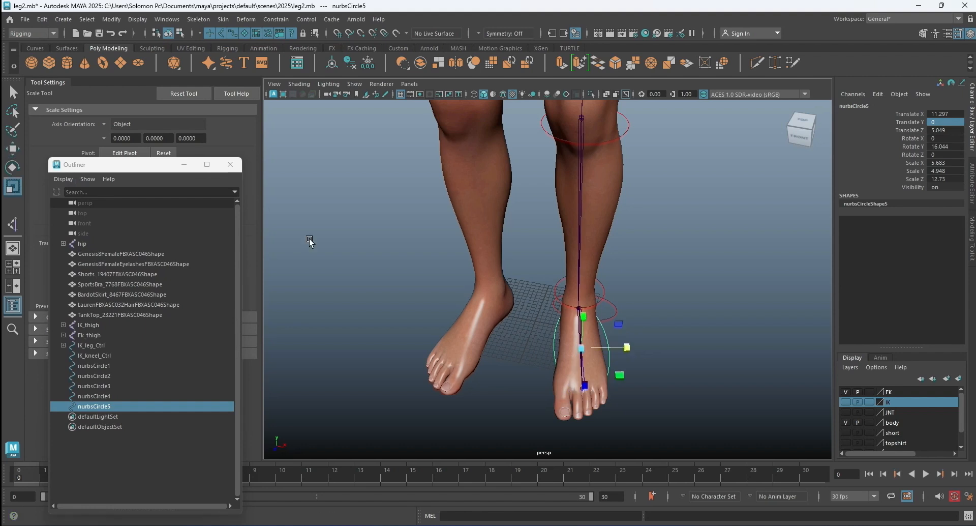
{"action": "left_click_drag", "start_coordinate": [622, 341], "coordinate": [583, 341]}
{"action": "left_click", "coordinate": [665, 334]}
Narrow the heel circle to a Z scale of about 2.09.
{"action": "left_click", "coordinate": [582, 340]}
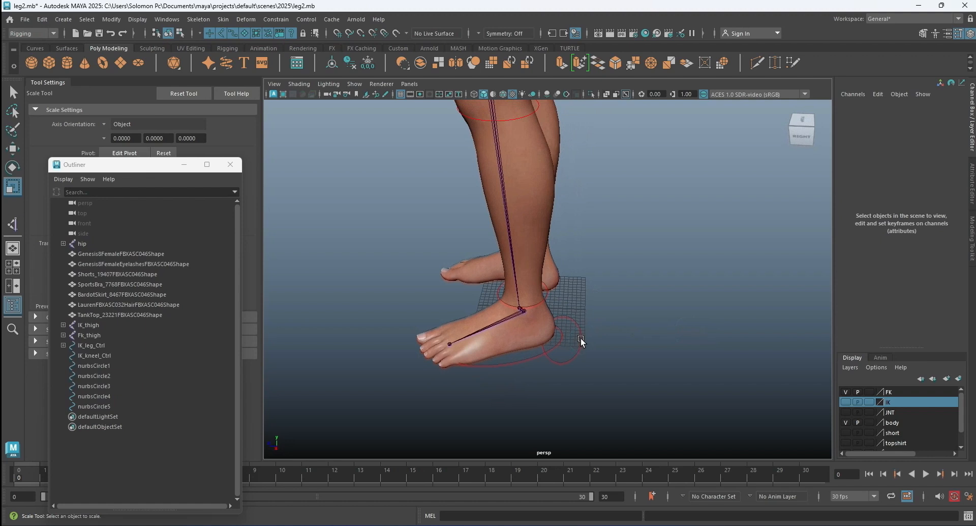
{"action": "scroll", "coordinate": [538, 336], "scroll_direction": "up", "scroll_amount": 3}
{"action": "left_click_drag", "start_coordinate": [523, 363], "coordinate": [544, 366]}
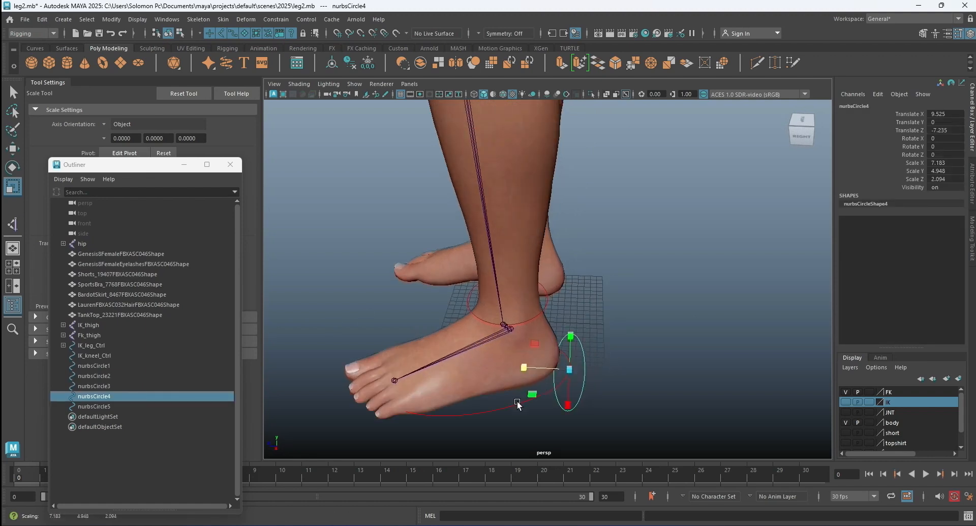
Shorten the circle under the foot to a Z scale of about 9.79 and shift it forward to about Z 6.77.
{"action": "left_click", "coordinate": [517, 401]}
{"action": "left_click_drag", "start_coordinate": [432, 379], "coordinate": [702, 360]}
{"action": "key", "text": "w"}
{"action": "left_click", "coordinate": [714, 341]}
Move the heel circle closer to the heel, to about Z -5.56, and clear the selection.
{"action": "left_click_drag", "start_coordinate": [660, 336], "coordinate": [614, 319], "text": "alt"}
{"action": "scroll", "coordinate": [560, 310], "scroll_direction": "up", "scroll_amount": 3}
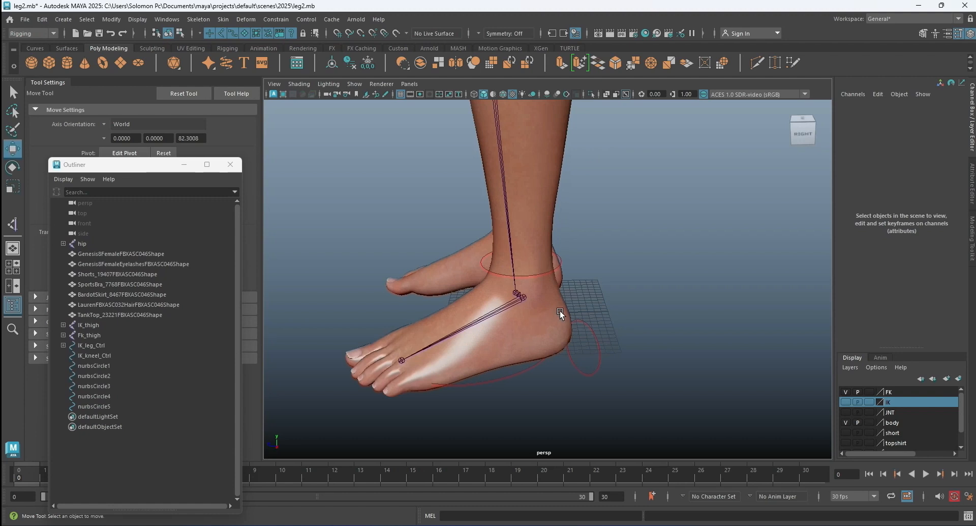
{"action": "left_click", "coordinate": [586, 320]}
{"action": "left_click_drag", "start_coordinate": [536, 342], "coordinate": [522, 344]}
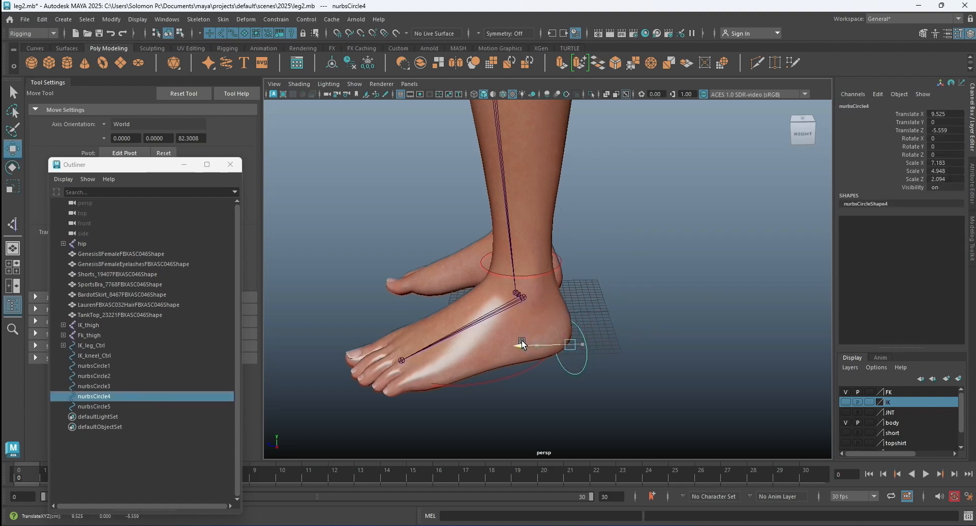
{"action": "left_click", "coordinate": [653, 329]}
Freeze the transformations of all five FK circles at the foot, heel, ankle, knee and thigh, and clear the selection.
{"action": "left_click_drag", "start_coordinate": [611, 356], "coordinate": [645, 347], "text": "alt"}
{"action": "scroll", "coordinate": [671, 334], "scroll_direction": "down", "scroll_amount": 5}
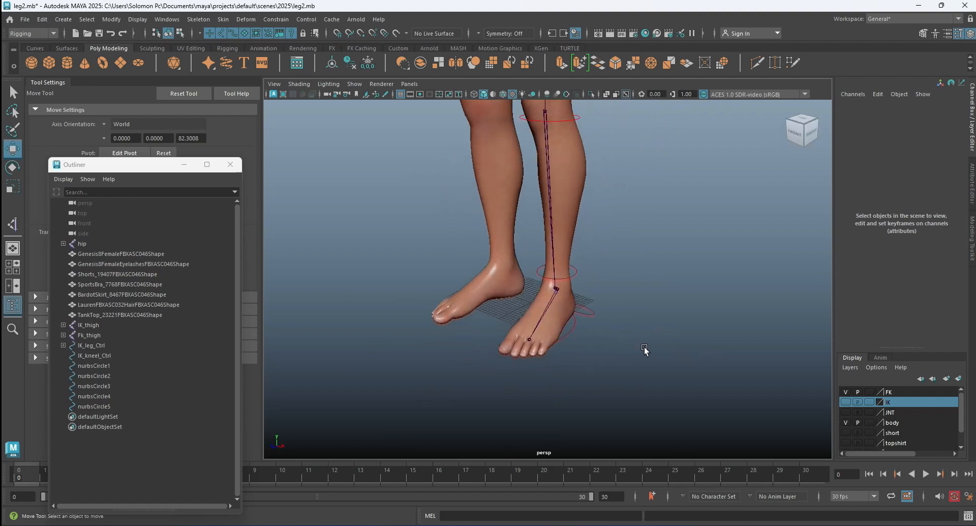
{"action": "middle_click_drag", "start_coordinate": [660, 305], "coordinate": [665, 344], "text": "alt"}
{"action": "left_click_drag", "start_coordinate": [669, 363], "coordinate": [641, 353], "text": "alt"}
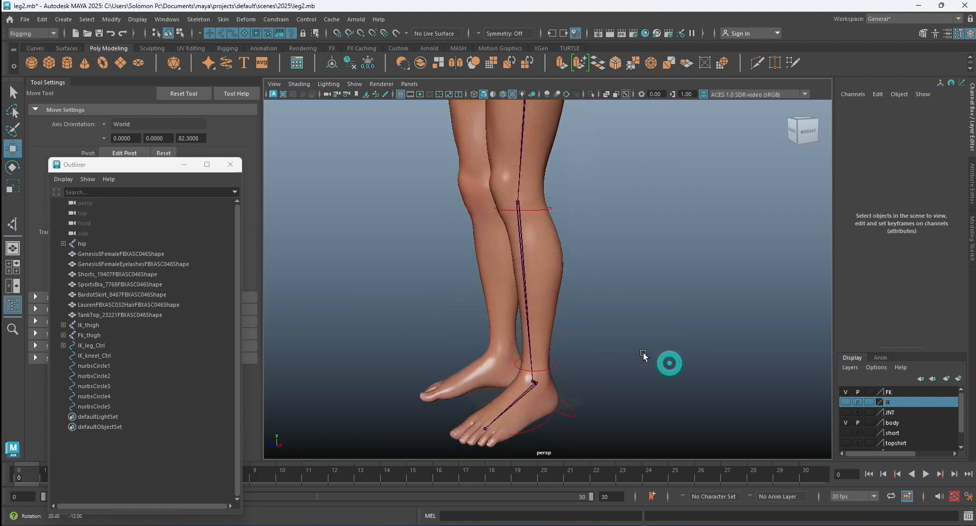
{"action": "left_click", "coordinate": [549, 418]}
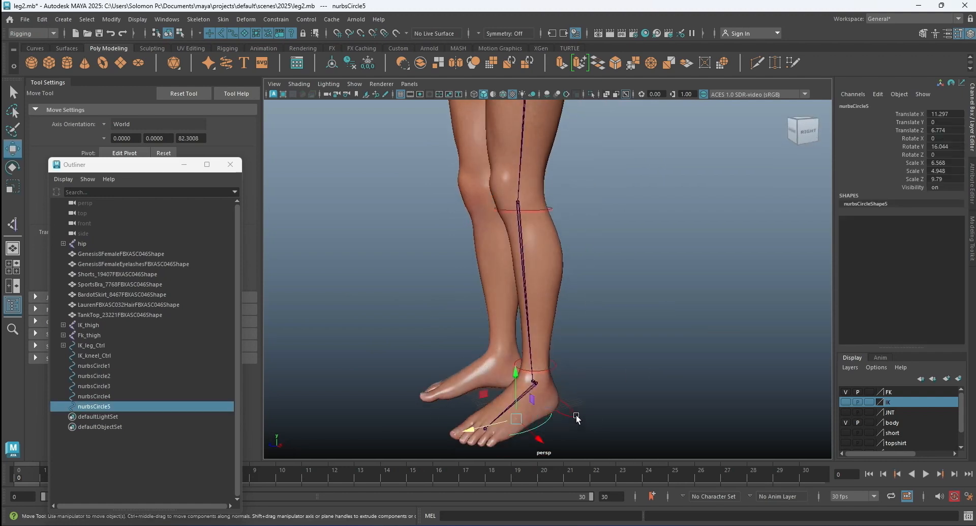
{"action": "left_click", "coordinate": [573, 416], "text": "shift"}
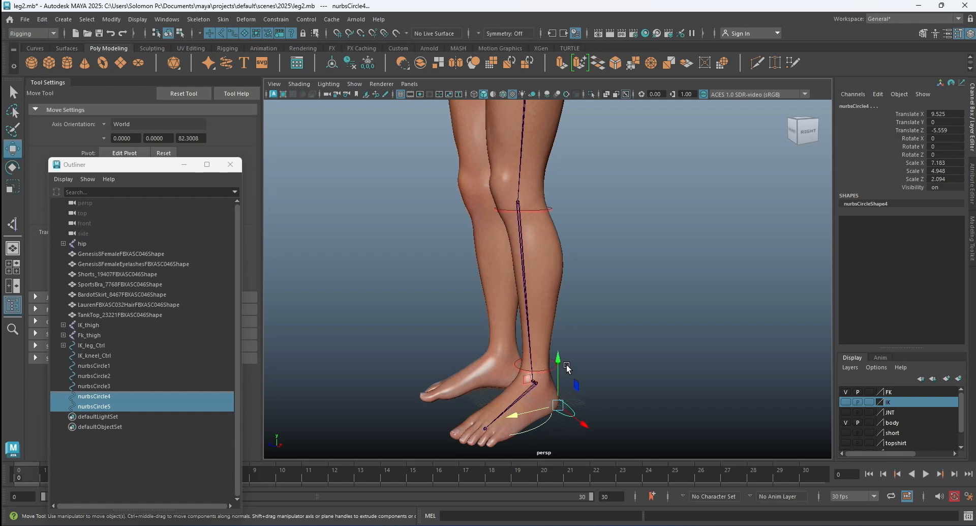
{"action": "left_click", "coordinate": [514, 360], "text": "shift"}
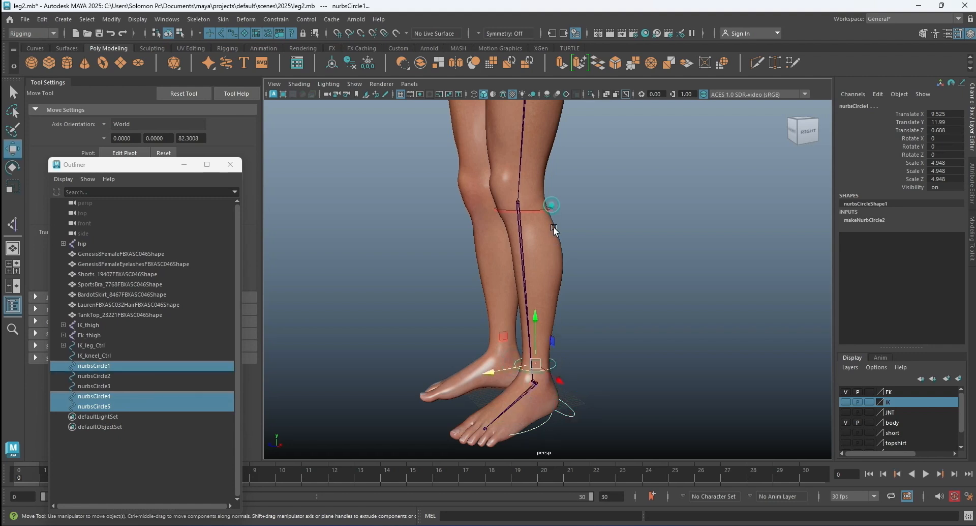
{"action": "left_click", "coordinate": [552, 210], "text": "shift"}
{"action": "key", "text": "f"}
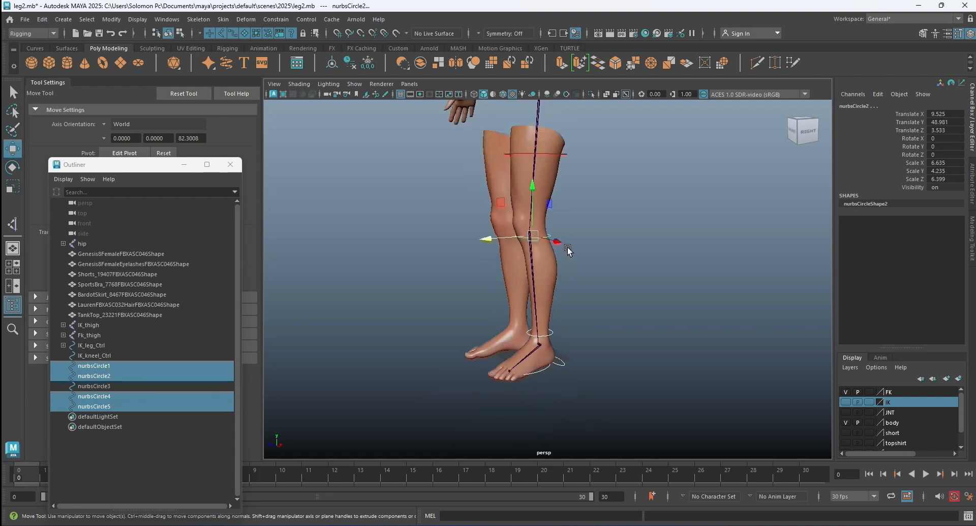
{"action": "left_click", "coordinate": [565, 152], "text": "shift"}
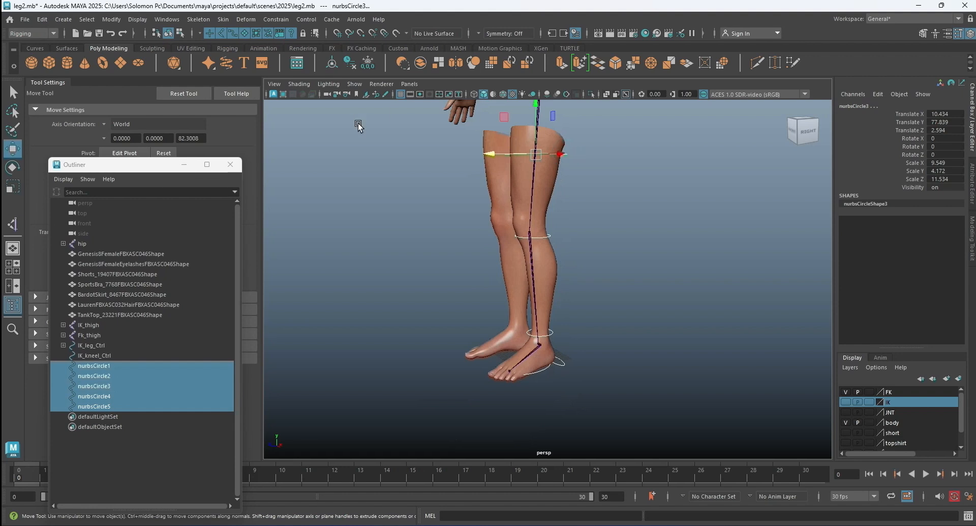
{"action": "left_click", "coordinate": [108, 20]}
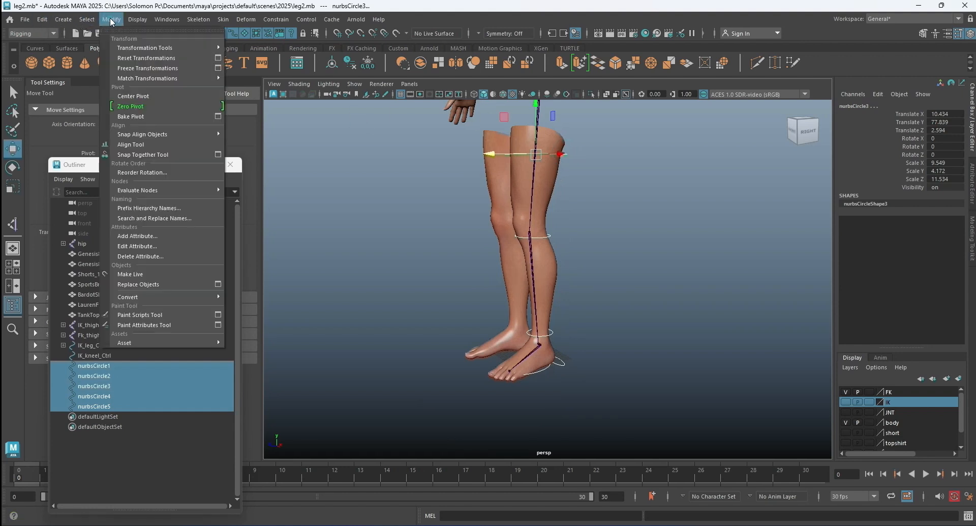
{"action": "left_click", "coordinate": [128, 67]}
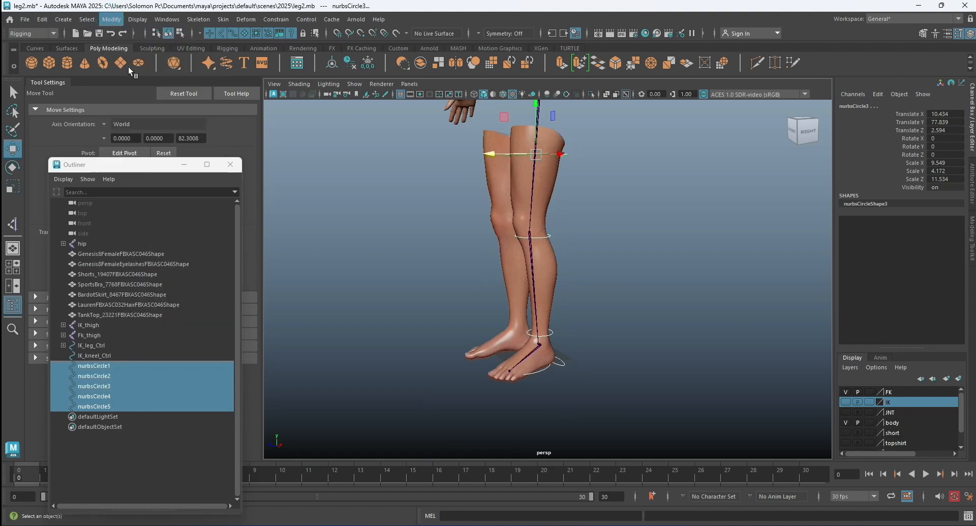
{"action": "left_click", "coordinate": [620, 223]}
Hide the body layer and point-snap the pivot of the circle under the foot to the joint at the ball of the foot.
{"action": "scroll", "coordinate": [578, 348], "scroll_direction": "up", "scroll_amount": 2}
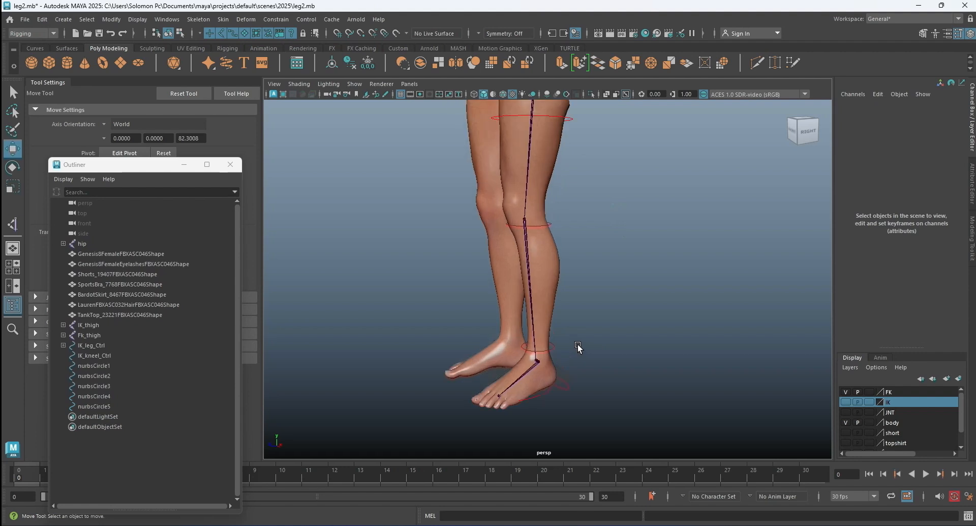
{"action": "left_click", "coordinate": [846, 423]}
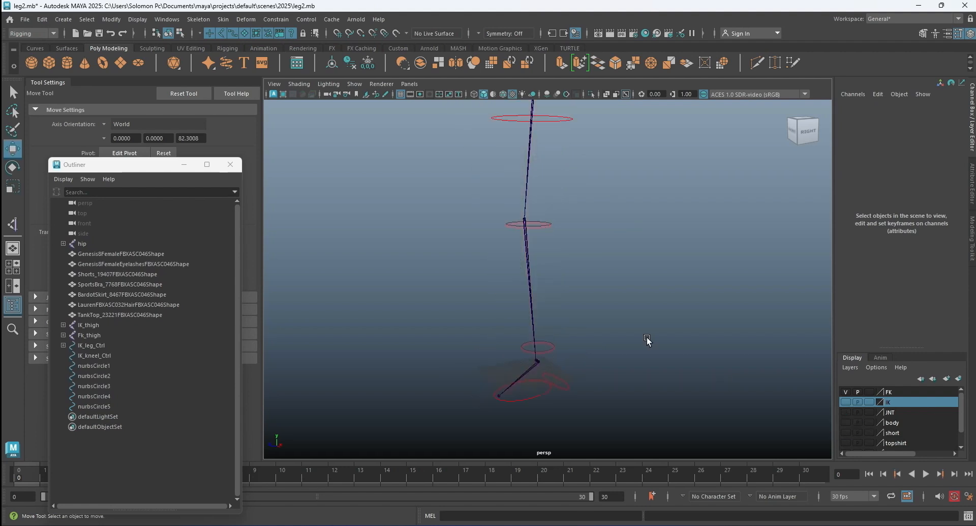
{"action": "left_click_drag", "start_coordinate": [549, 397], "coordinate": [578, 373], "text": "alt"}
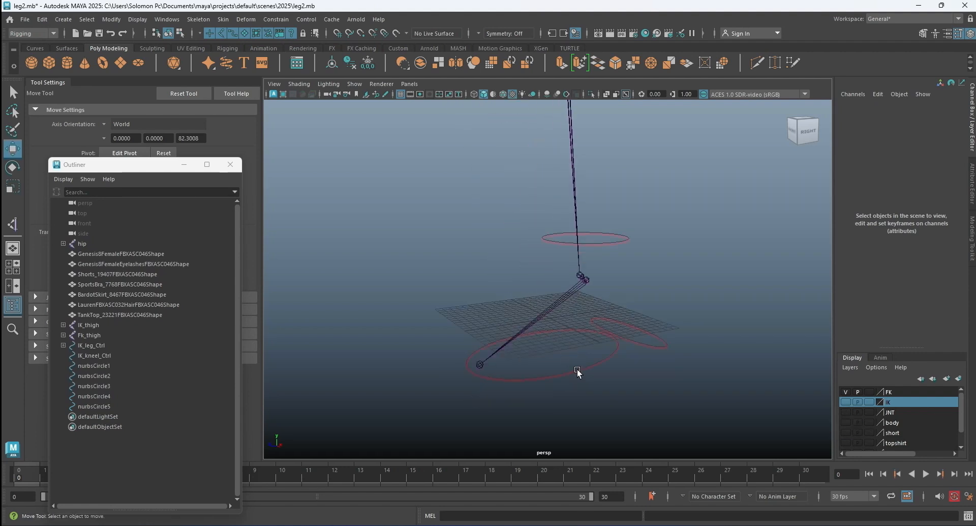
{"action": "left_click", "coordinate": [579, 371]}
{"action": "key", "text": "d"}
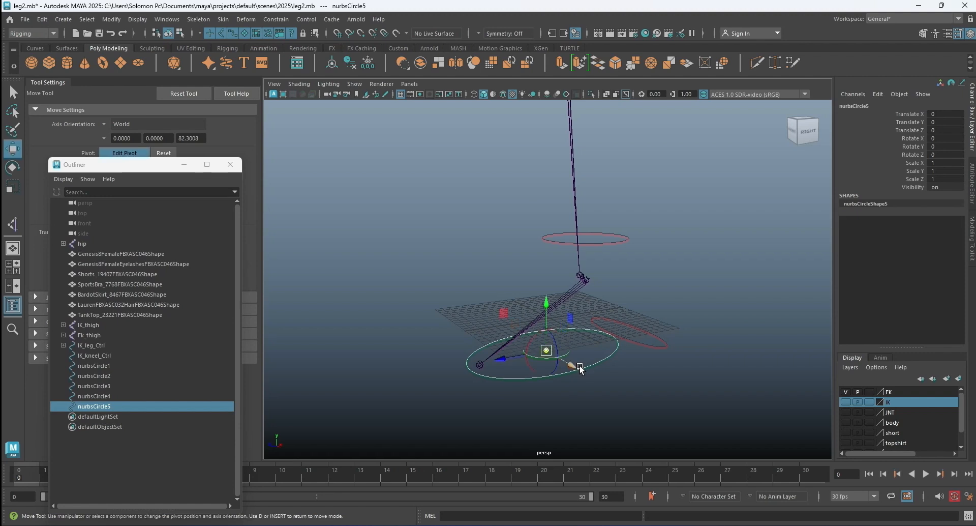
{"action": "left_click", "coordinate": [362, 33]}
{"action": "left_click_drag", "start_coordinate": [478, 219], "coordinate": [511, 345], "text": "alt"}
Snap the pivots of the heel circle and the ankle circle to the joints at the ankle.
{"action": "left_click", "coordinate": [645, 268]}
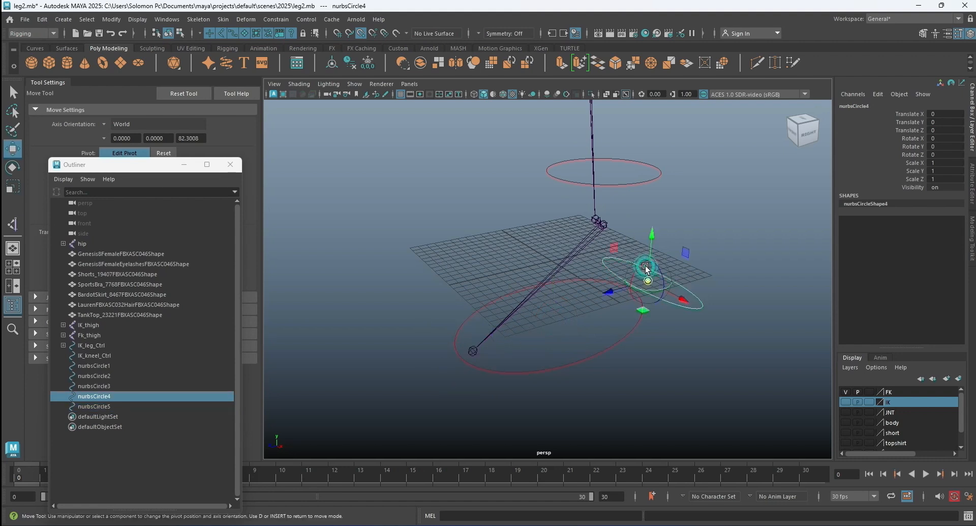
{"action": "left_click_drag", "start_coordinate": [644, 274], "coordinate": [626, 254]}
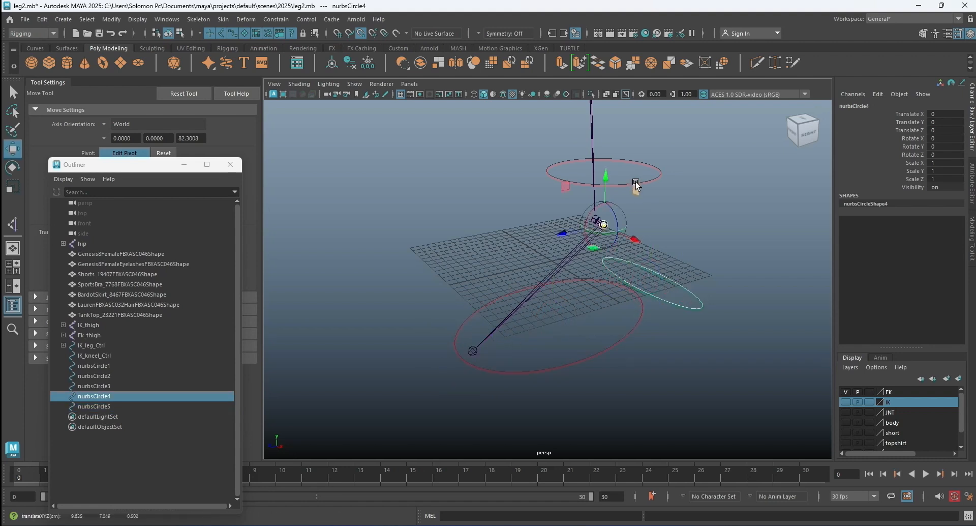
{"action": "left_click", "coordinate": [655, 174]}
{"action": "left_click", "coordinate": [655, 178]}
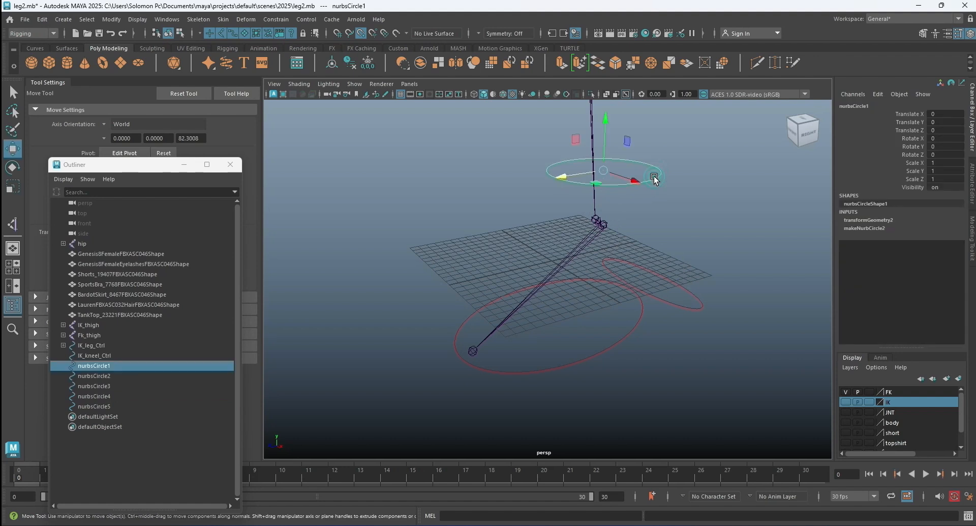
{"action": "key", "text": "d"}
{"action": "left_click_drag", "start_coordinate": [615, 175], "coordinate": [573, 243]}
Snap the knee circle's pivot to the knee joint and the thigh circle's pivot to the thigh joint, and clear the selection.
{"action": "left_click", "coordinate": [606, 226]}
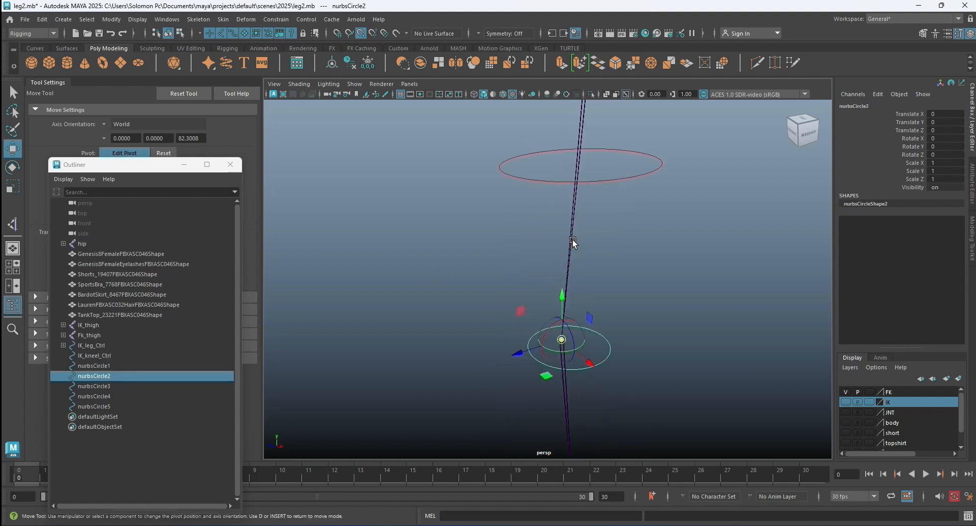
{"action": "left_click", "coordinate": [600, 182]}
{"action": "left_click_drag", "start_coordinate": [593, 198], "coordinate": [565, 173], "text": "alt"}
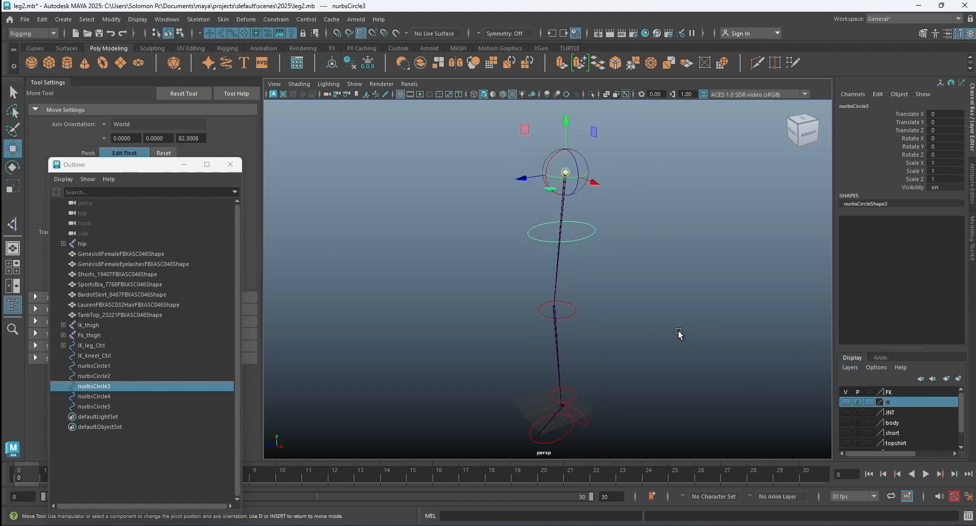
{"action": "left_click_drag", "start_coordinate": [617, 295], "coordinate": [625, 335], "text": "alt"}
{"action": "scroll", "coordinate": [626, 333], "scroll_direction": "down", "scroll_amount": 2}
{"action": "left_click", "coordinate": [714, 338]}
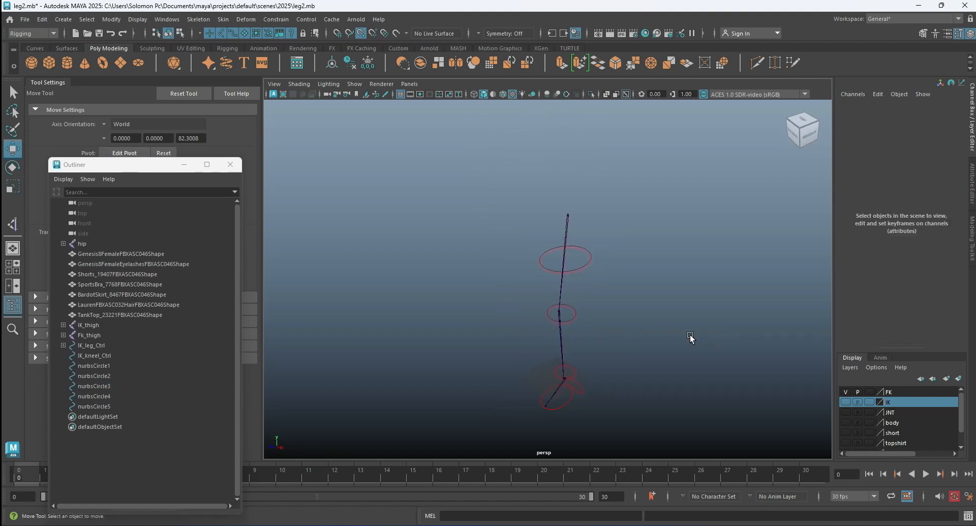
Rename the red circle around the thigh as thigh_Ctrl.
{"action": "mouse_move", "coordinate": [595, 268]}
{"action": "left_mouse_down", "text": "alt"}
{"action": "mouse_move", "coordinate": [602, 279]}
{"action": "mouse_move", "coordinate": [596, 258]}
{"action": "left_mouse_up", "text": "alt"}
{"action": "left_click", "coordinate": [597, 258]}
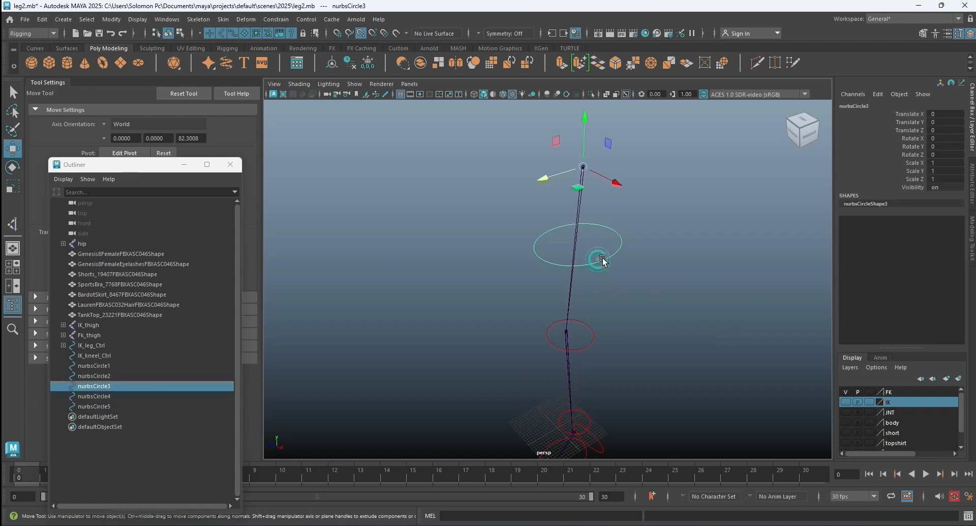
{"action": "left_click", "coordinate": [865, 105]}
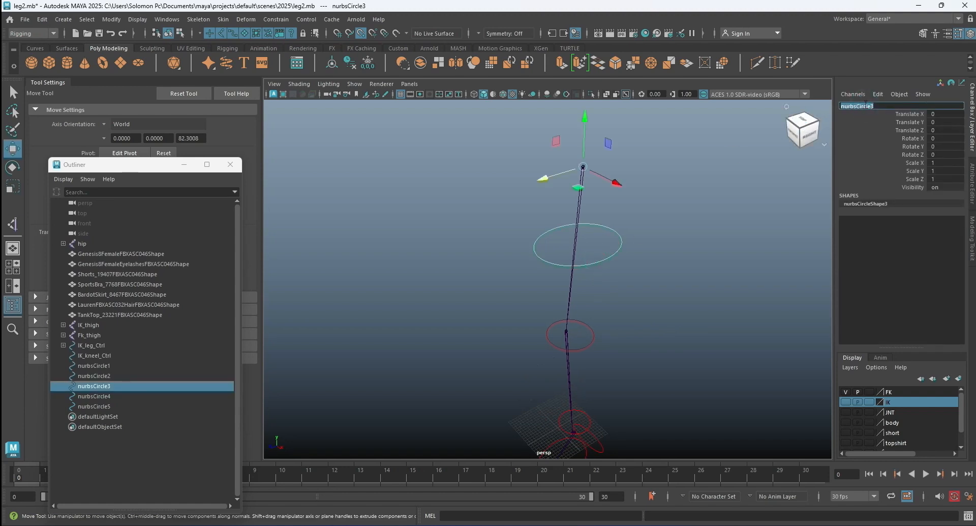
{"action": "type", "text": "thigh_Ctrl"}
{"action": "key", "text": "Return"}
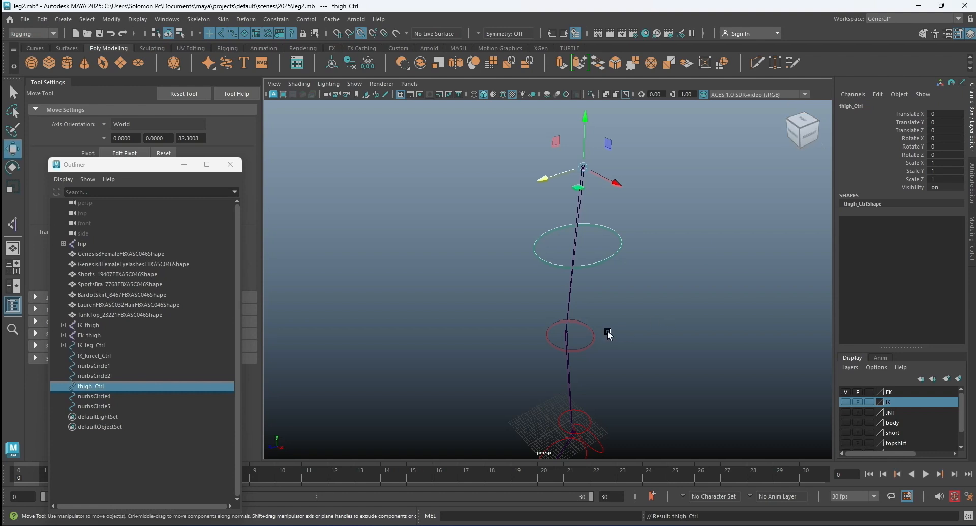
Rename the red circle at the knee as Kneel_Ctrl.
{"action": "left_click", "coordinate": [594, 329]}
{"action": "double_click", "coordinate": [874, 104]}
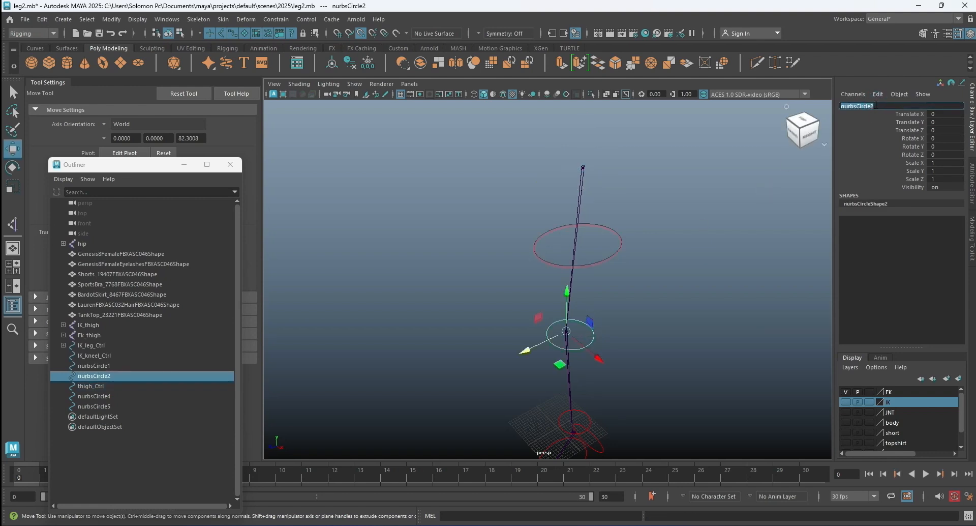
{"action": "type", "text": "Kneel_Ctrl"}
{"action": "key", "text": "Return"}
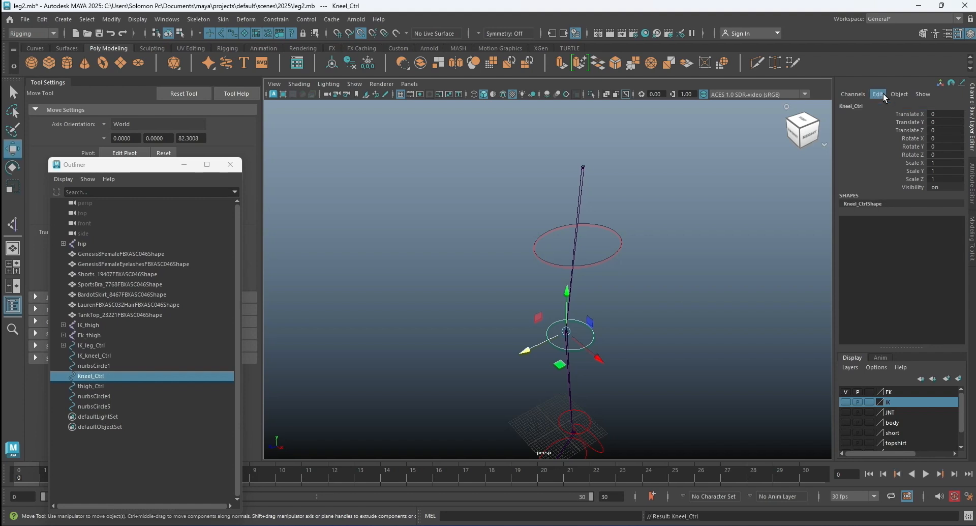
Rename the horizontal red circle just above the ankle as Leg_Ctrl.
{"action": "left_click_drag", "start_coordinate": [716, 212], "coordinate": [644, 277], "text": "alt"}
{"action": "left_click", "coordinate": [653, 270]}
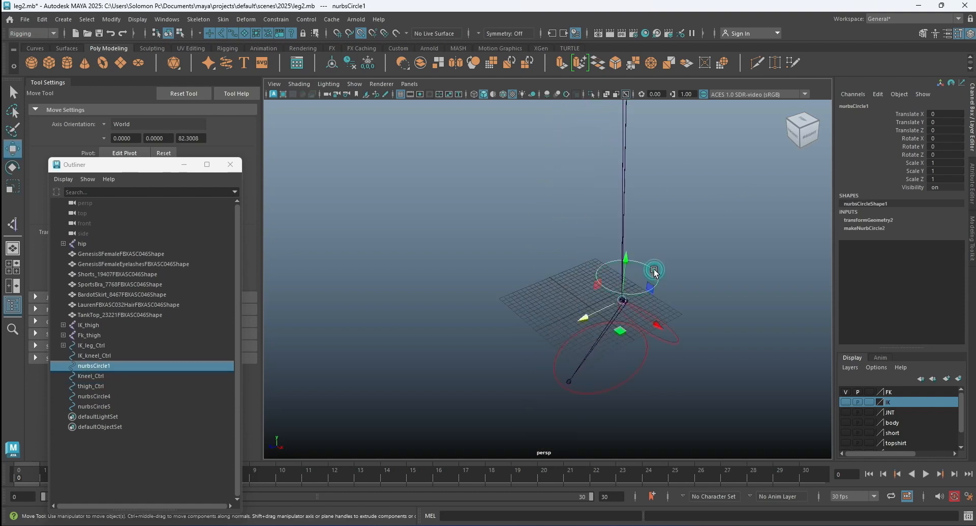
{"action": "left_click", "coordinate": [875, 105]}
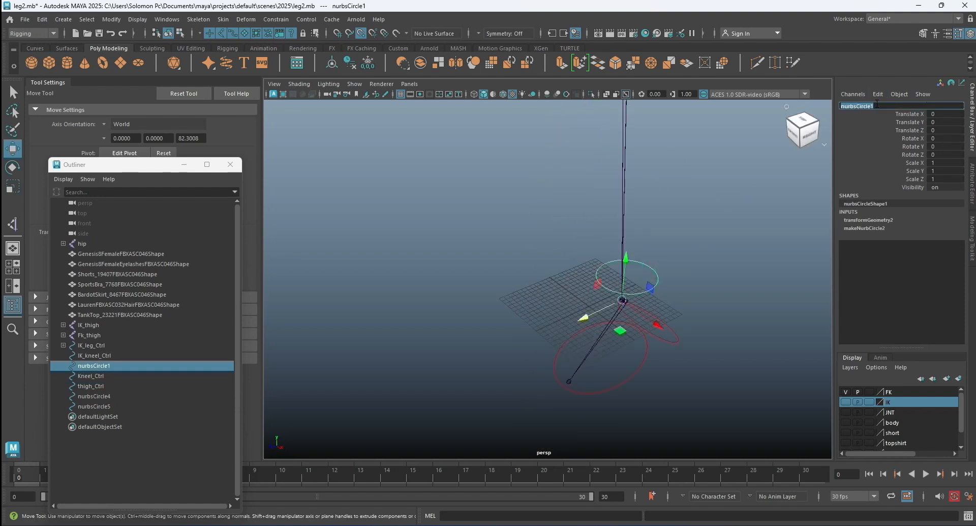
{"action": "type", "text": "L"}
{"action": "key", "text": "Return"}
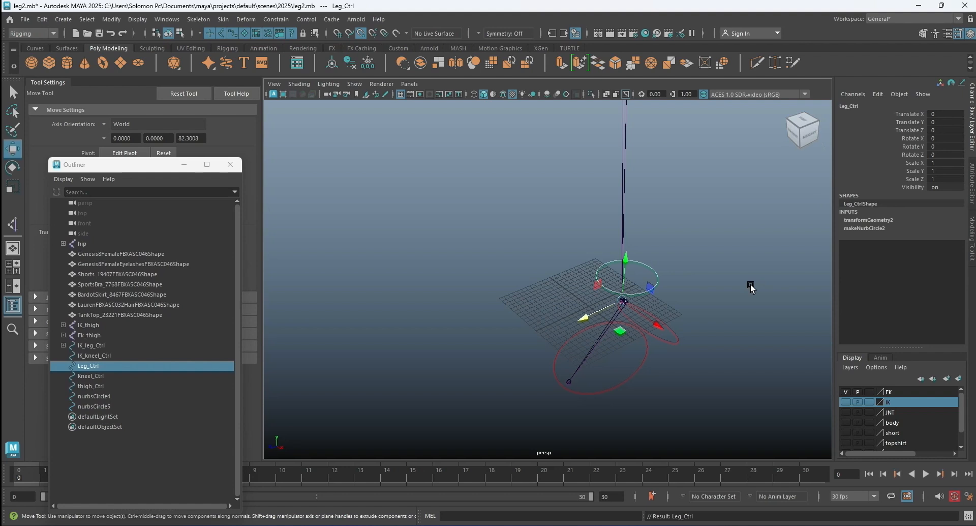
Rename the tilted red circle behind the heel as Feet_Ctrl.
{"action": "left_click", "coordinate": [676, 336]}
{"action": "left_click", "coordinate": [881, 106]}
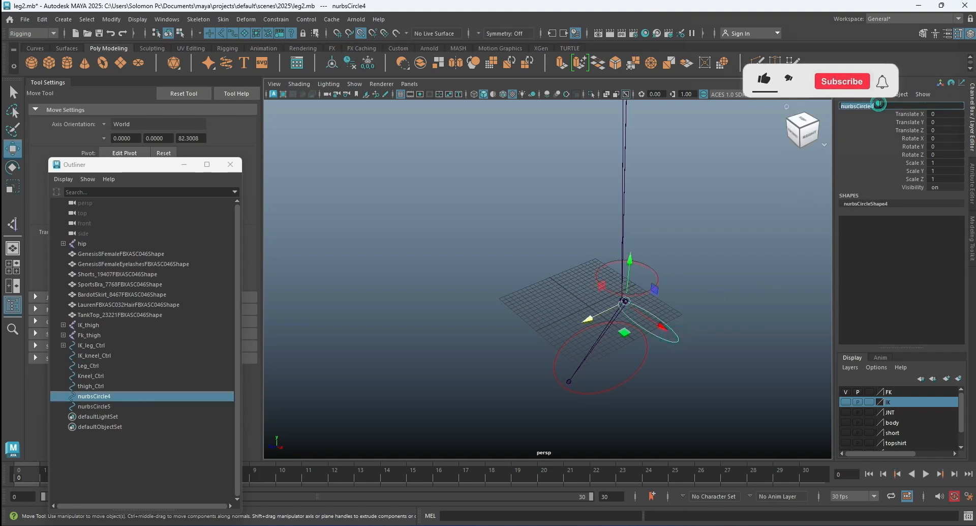
{"action": "type", "text": "Feet"}
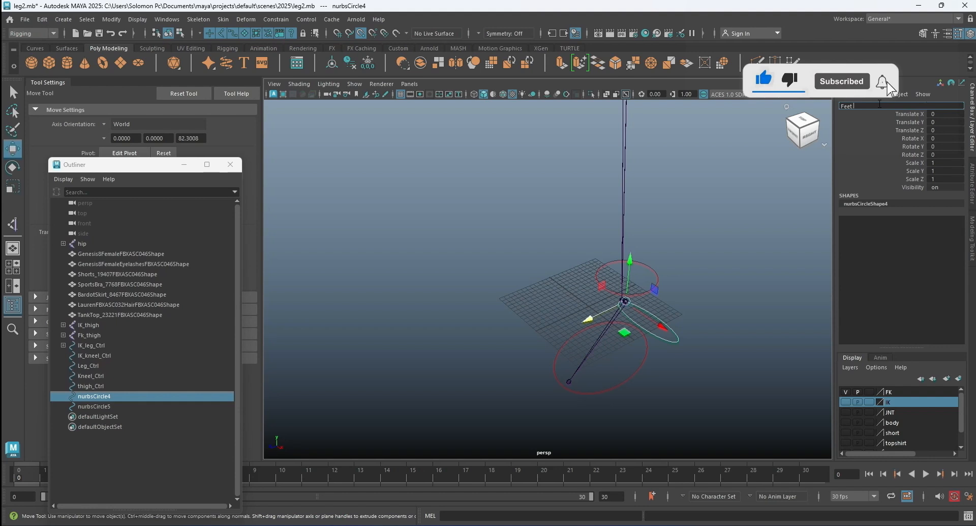
{"action": "type", "text": "_Ctrl"}
{"action": "key", "text": "Return"}
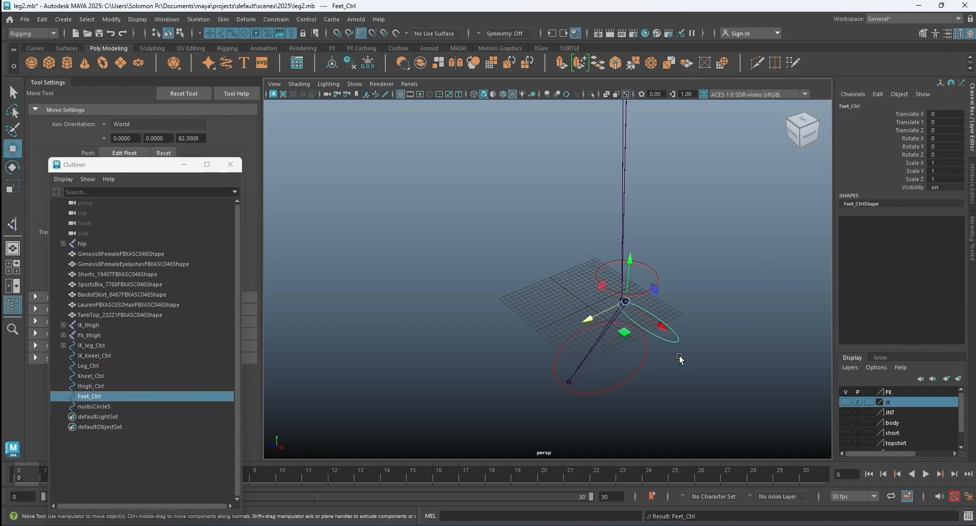
Rename the large red circle under the foot as toe_Ctrl and clear the selection.
{"action": "left_click", "coordinate": [644, 358]}
{"action": "double_click", "coordinate": [869, 105]}
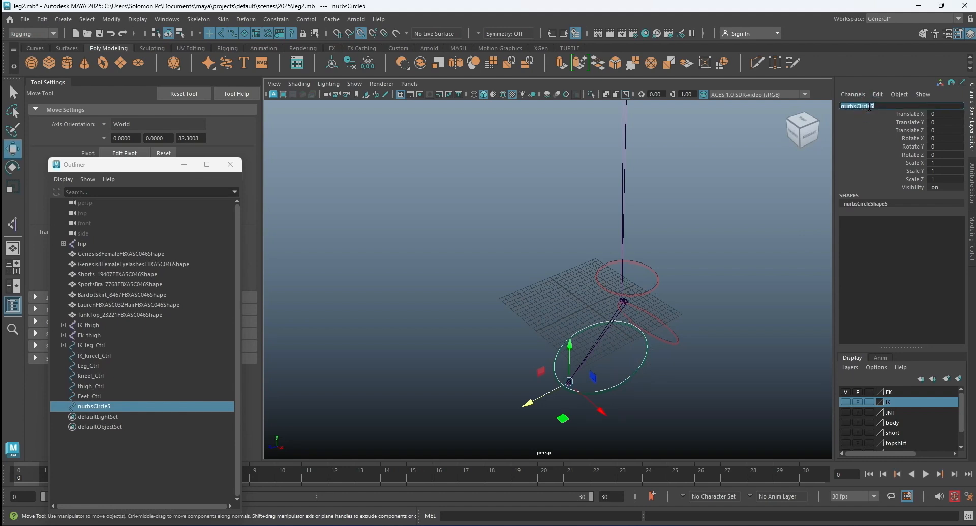
{"action": "type", "text": "toe"}
{"action": "type", "text": "Ctrl"}
{"action": "key", "text": "Return"}
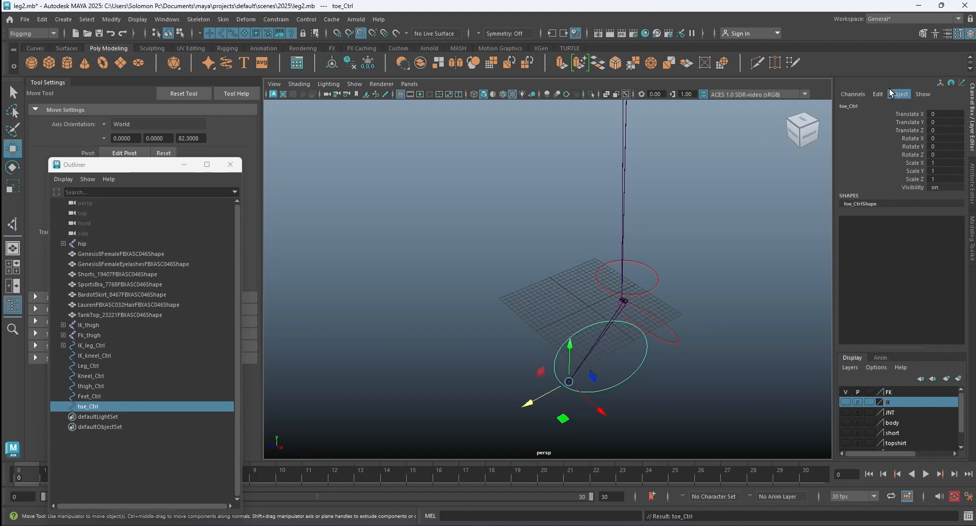
{"action": "left_click", "coordinate": [695, 210]}
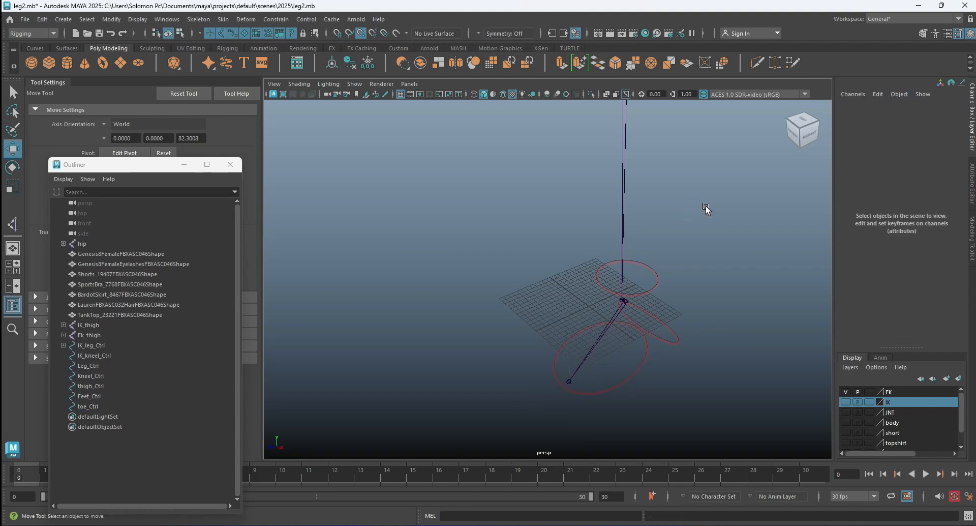
Parent-constrain the FK toe joint to toe_Ctrl with Maintain offset on and all translate and rotate axes constrained.
{"action": "scroll", "coordinate": [637, 239], "scroll_direction": "down", "scroll_amount": 3}
{"action": "mouse_move", "coordinate": [640, 229]}
{"action": "left_mouse_down", "text": "alt"}
{"action": "mouse_move", "coordinate": [633, 253]}
{"action": "mouse_move", "coordinate": [672, 256]}
{"action": "mouse_move", "coordinate": [610, 225]}
{"action": "mouse_move", "coordinate": [626, 301]}
{"action": "mouse_move", "coordinate": [625, 259]}
{"action": "mouse_move", "coordinate": [554, 259]}
{"action": "mouse_move", "coordinate": [564, 279]}
{"action": "mouse_move", "coordinate": [550, 203]}
{"action": "mouse_move", "coordinate": [578, 233]}
{"action": "mouse_move", "coordinate": [554, 193]}
{"action": "mouse_move", "coordinate": [562, 236]}
{"action": "mouse_move", "coordinate": [573, 214]}
{"action": "left_mouse_up", "text": "alt"}
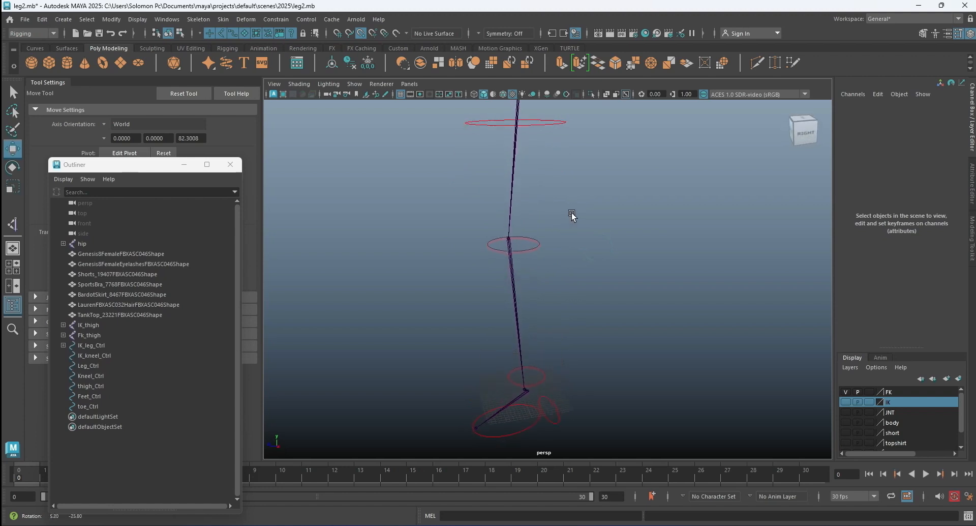
{"action": "left_click_drag", "start_coordinate": [578, 319], "coordinate": [589, 296], "text": "alt"}
{"action": "left_click", "coordinate": [588, 295]}
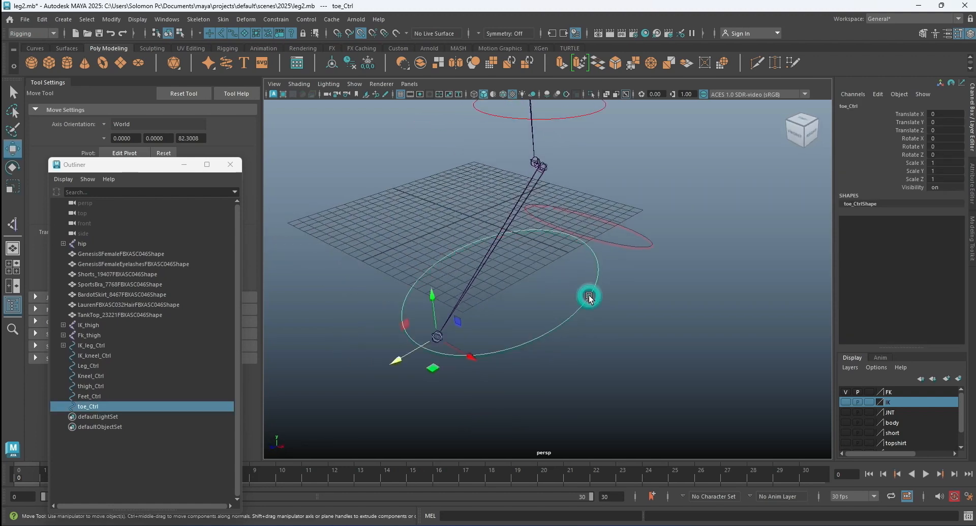
{"action": "left_click", "coordinate": [628, 316]}
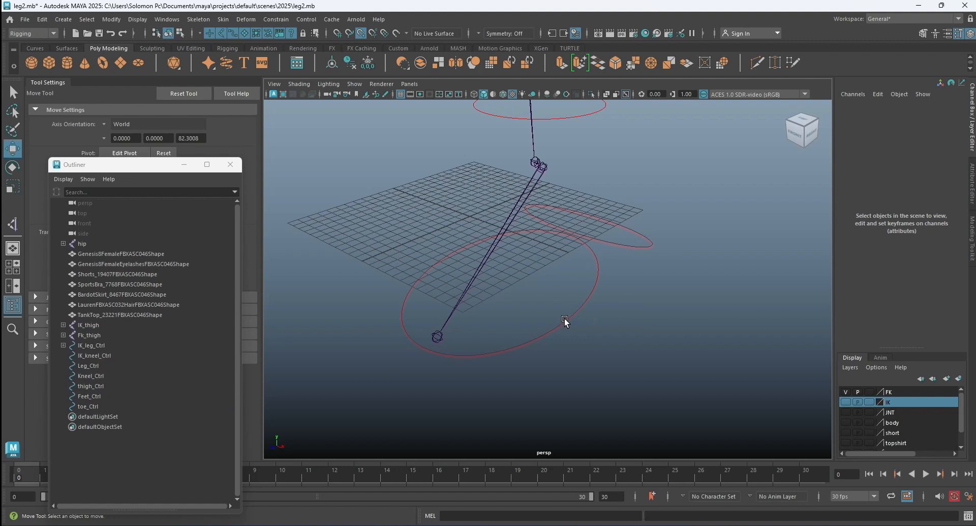
{"action": "left_click", "coordinate": [564, 318]}
{"action": "left_click", "coordinate": [12, 93]}
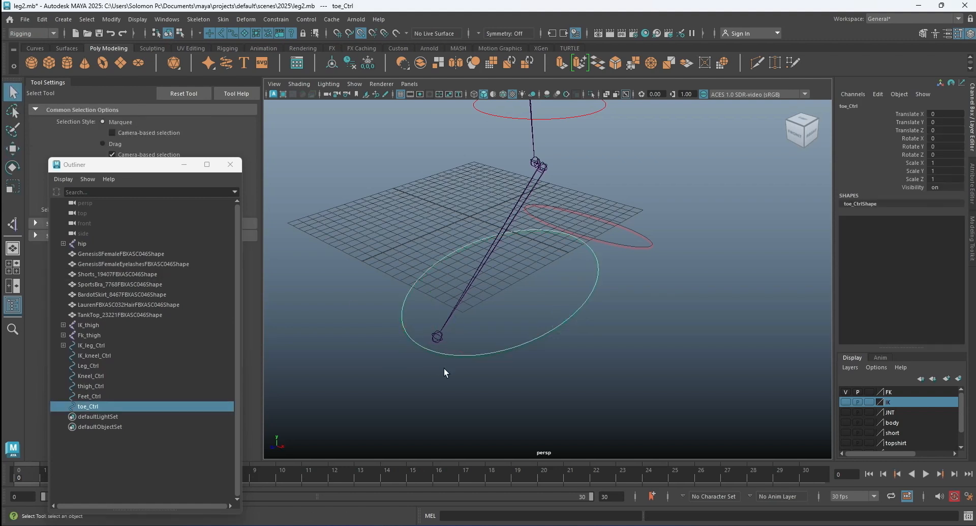
{"action": "left_click", "coordinate": [439, 336], "text": "shift"}
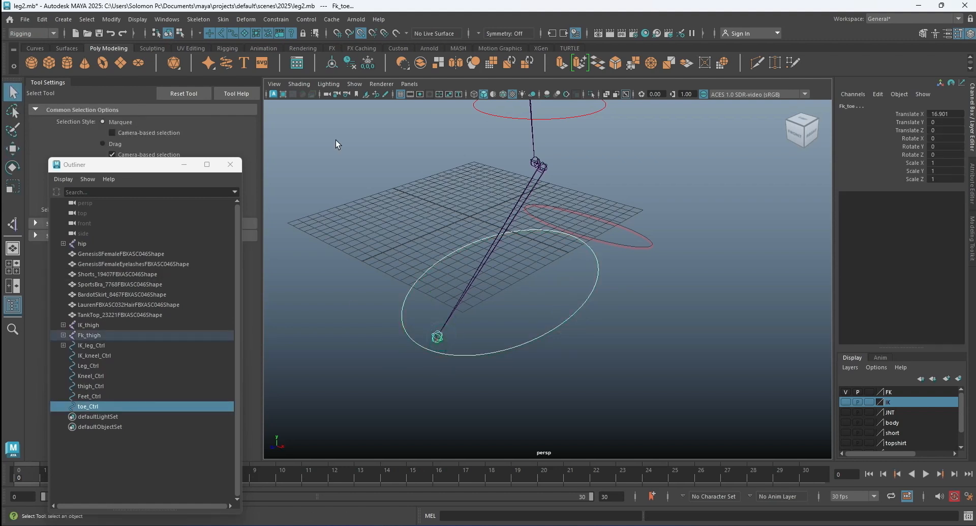
{"action": "left_click", "coordinate": [275, 20]}
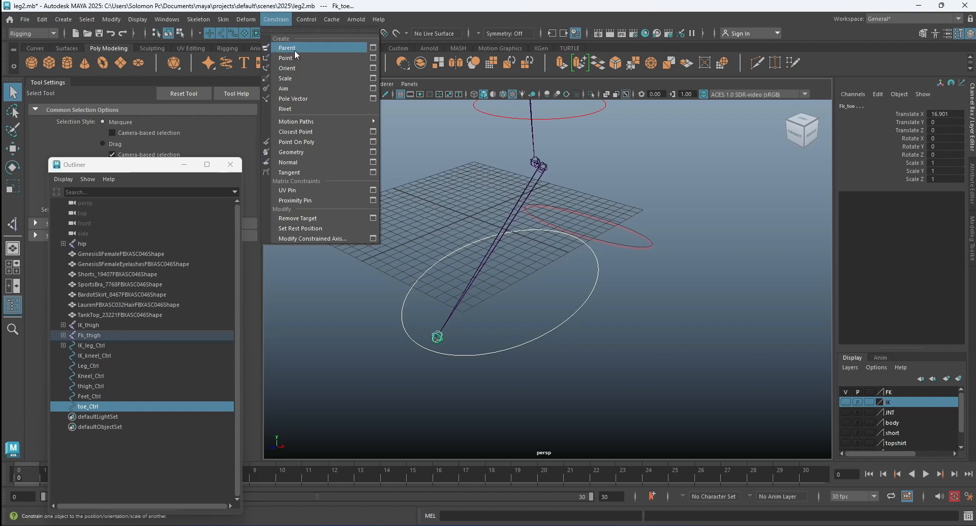
{"action": "left_click", "coordinate": [373, 49]}
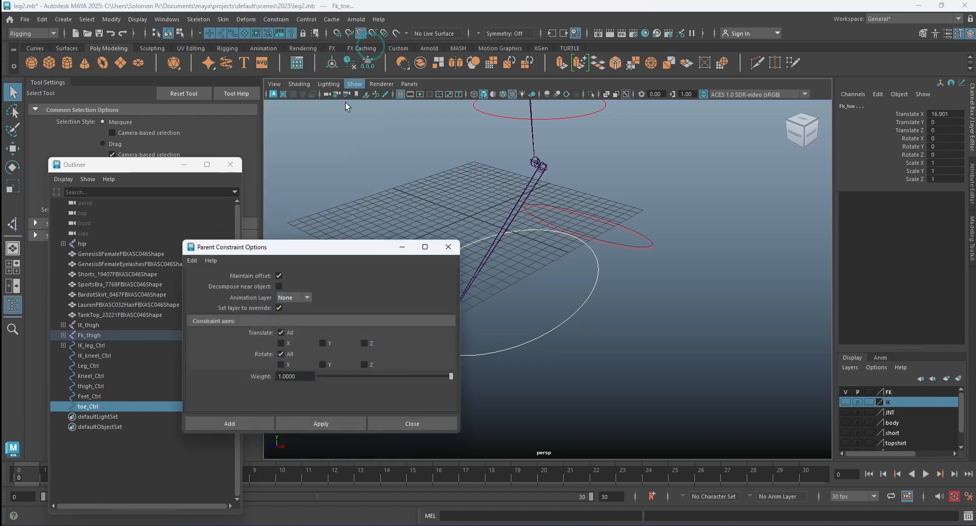
{"action": "left_click", "coordinate": [239, 422]}
Parent-constrain the FK feet joint at the ankle to Feet_Ctrl with the same constraint options.
{"action": "left_click_drag", "start_coordinate": [557, 289], "coordinate": [608, 309], "text": "alt"}
{"action": "left_click", "coordinate": [608, 316]}
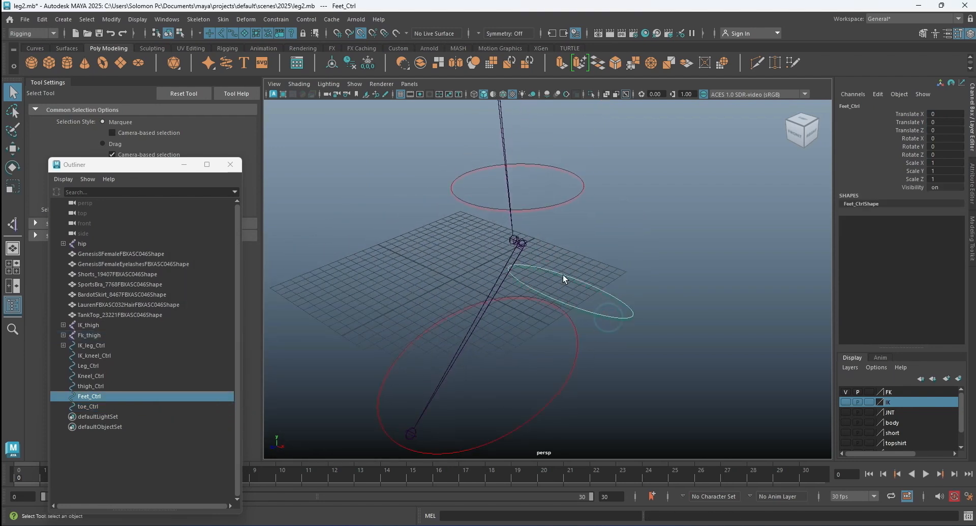
{"action": "left_click", "coordinate": [523, 242], "text": "shift"}
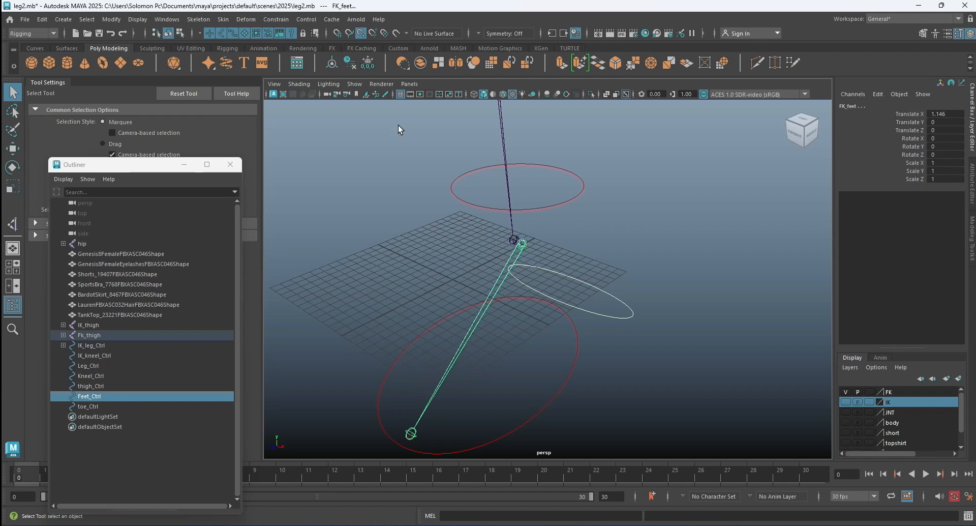
{"action": "left_click", "coordinate": [269, 20]}
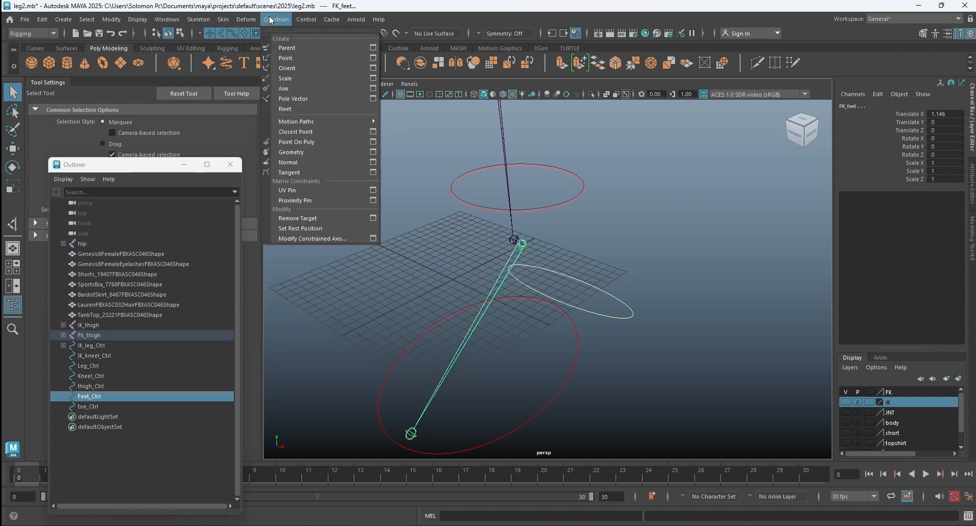
{"action": "left_click", "coordinate": [313, 46]}
Parent-constrain the FK leg joint at the ankle to Leg_Ctrl.
{"action": "left_click", "coordinate": [547, 205]}
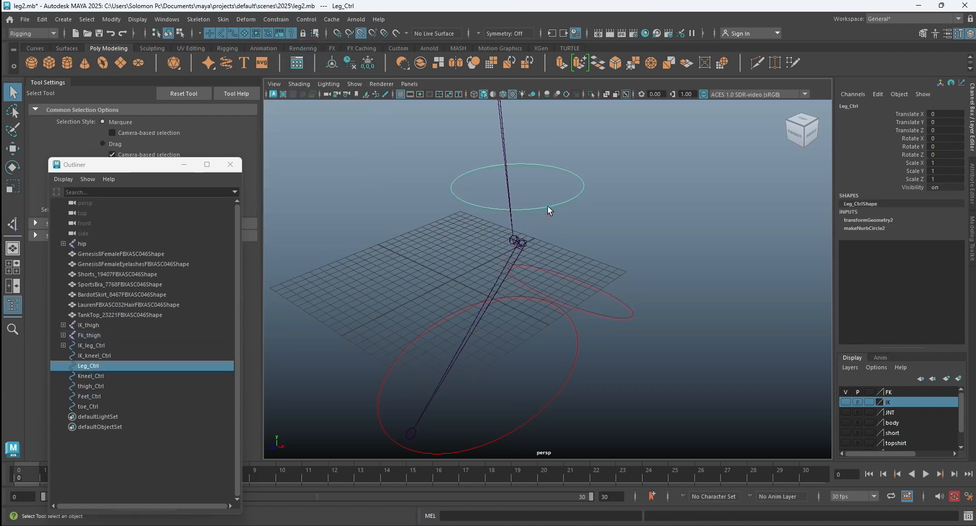
{"action": "left_click", "coordinate": [511, 239], "text": "shift"}
{"action": "key", "text": "g"}
Parent-constrain the FK knee joint to Kneel_Ctrl.
{"action": "scroll", "coordinate": [569, 231], "scroll_direction": "down", "scroll_amount": 4}
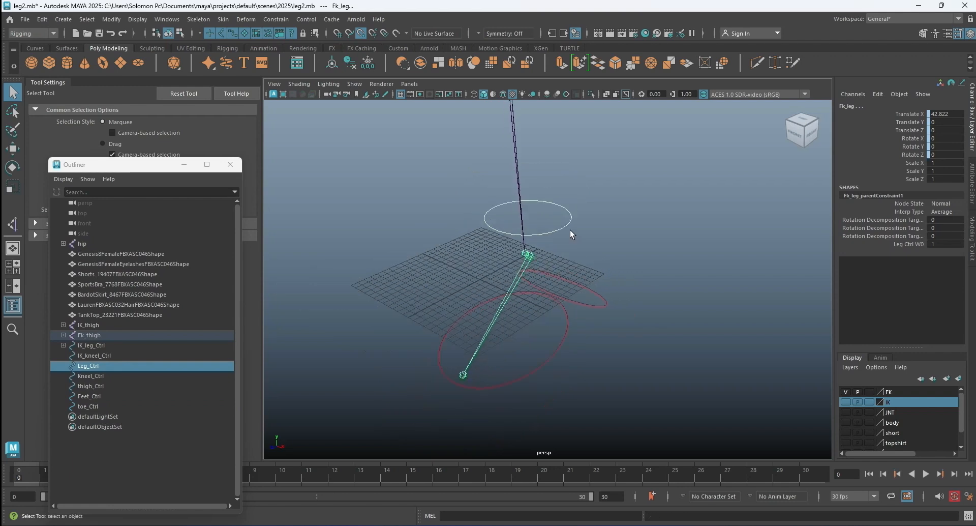
{"action": "middle_click_drag", "start_coordinate": [597, 209], "coordinate": [595, 324], "text": "alt"}
{"action": "scroll", "coordinate": [575, 206], "scroll_direction": "down", "scroll_amount": 5}
{"action": "middle_click_drag", "start_coordinate": [555, 196], "coordinate": [549, 239], "text": "alt"}
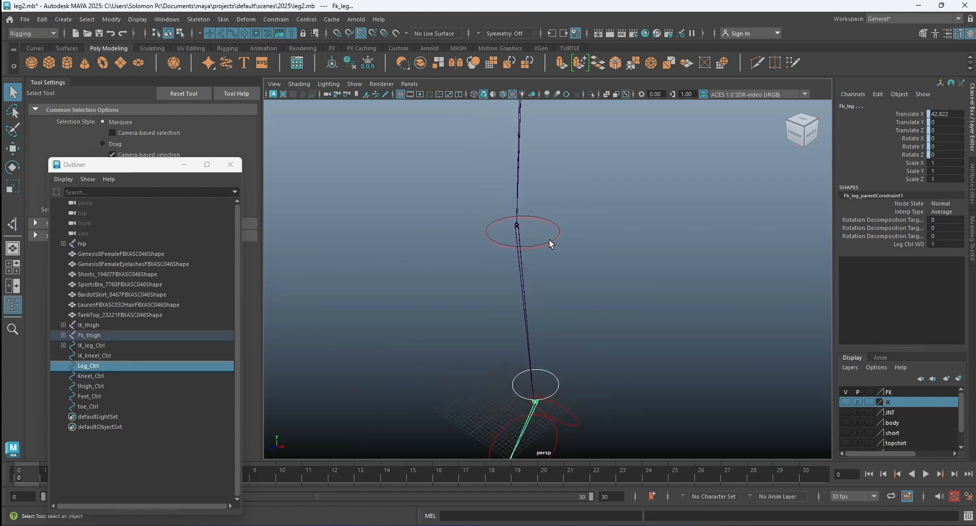
{"action": "left_click", "coordinate": [548, 244]}
{"action": "scroll", "coordinate": [508, 213], "scroll_direction": "up", "scroll_amount": 3}
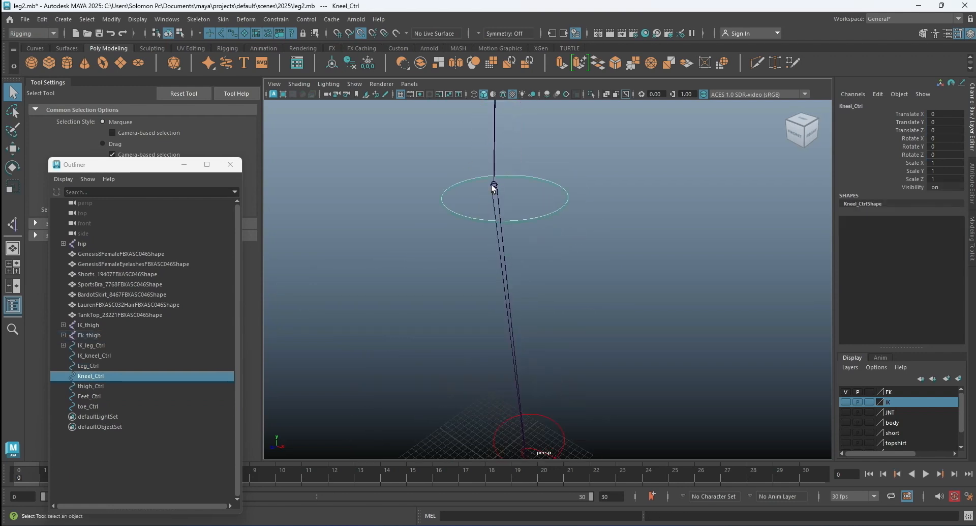
{"action": "left_click", "coordinate": [493, 187], "text": "shift"}
{"action": "key", "text": "g"}
Parent-constrain the Fk_thigh joint to thigh_Ctrl and clear the selection.
{"action": "scroll", "coordinate": [544, 233], "scroll_direction": "down", "scroll_amount": 4}
{"action": "middle_click_drag", "start_coordinate": [544, 233], "coordinate": [568, 308], "text": "alt"}
{"action": "scroll", "coordinate": [568, 300], "scroll_direction": "up", "scroll_amount": 2}
{"action": "left_click", "coordinate": [566, 245]}
{"action": "left_click", "coordinate": [568, 248]}
{"action": "scroll", "coordinate": [546, 229], "scroll_direction": "down", "scroll_amount": 5}
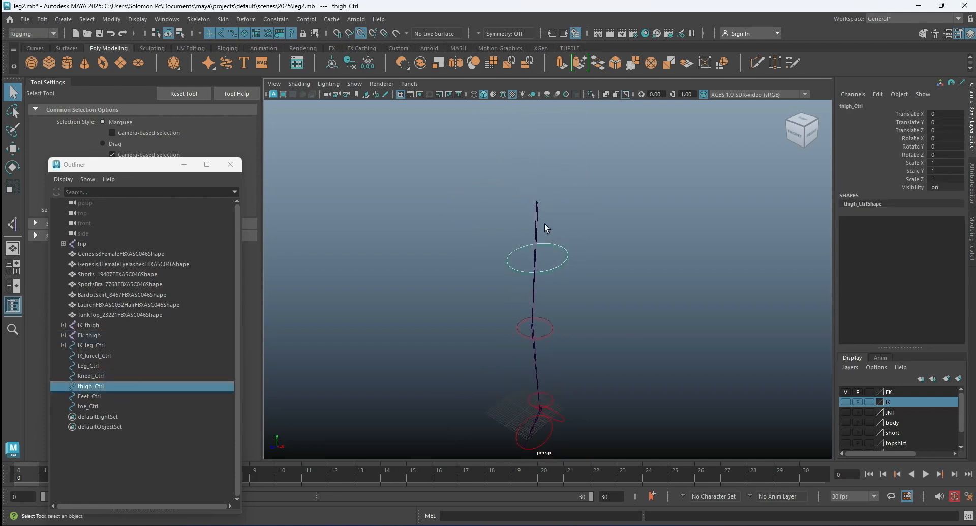
{"action": "left_click", "coordinate": [536, 203]}
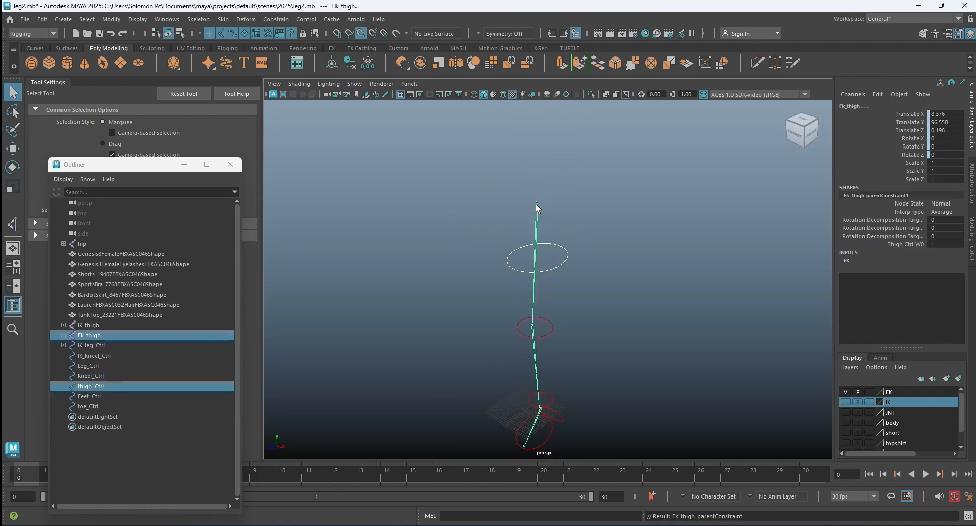
{"action": "left_click", "coordinate": [593, 206]}
Display the Rotate tool's handle on thigh_Ctrl to check its pivot, and clear the selection.
{"action": "scroll", "coordinate": [569, 236], "scroll_direction": "down", "scroll_amount": 2}
{"action": "middle_click_drag", "start_coordinate": [571, 250], "coordinate": [581, 204], "text": "alt"}
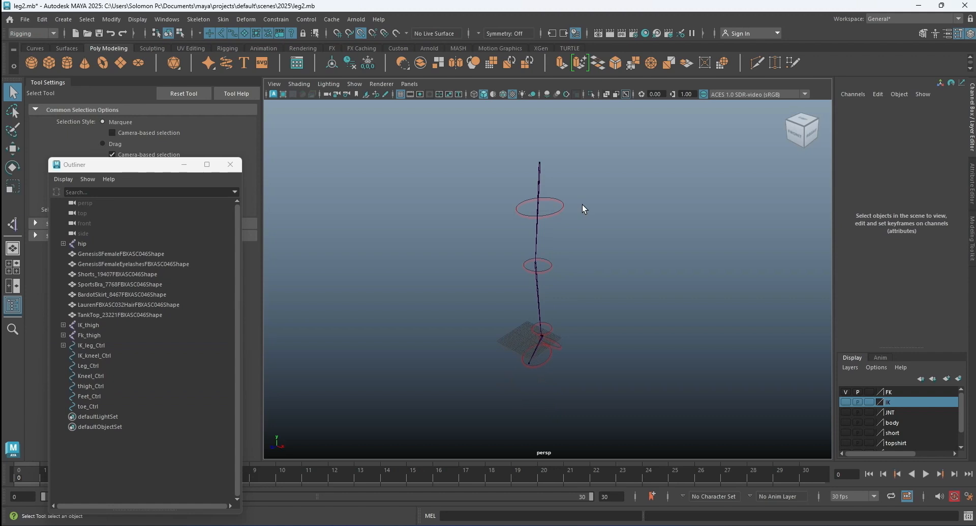
{"action": "left_click", "coordinate": [556, 217]}
{"action": "left_click", "coordinate": [13, 166]}
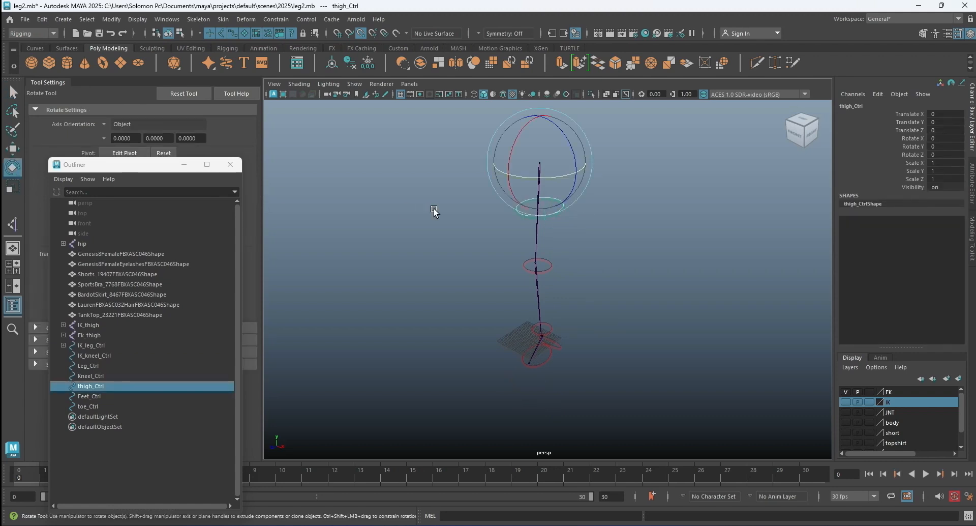
{"action": "left_click", "coordinate": [580, 240]}
Parent toe_Ctrl, Feet_Ctrl, Leg_Ctrl, Kneel_Ctrl and thigh_Ctrl into one FK chain with thigh_Ctrl as the top parent, and clear the selection.
{"action": "left_click_drag", "start_coordinate": [581, 301], "coordinate": [519, 276], "text": "alt"}
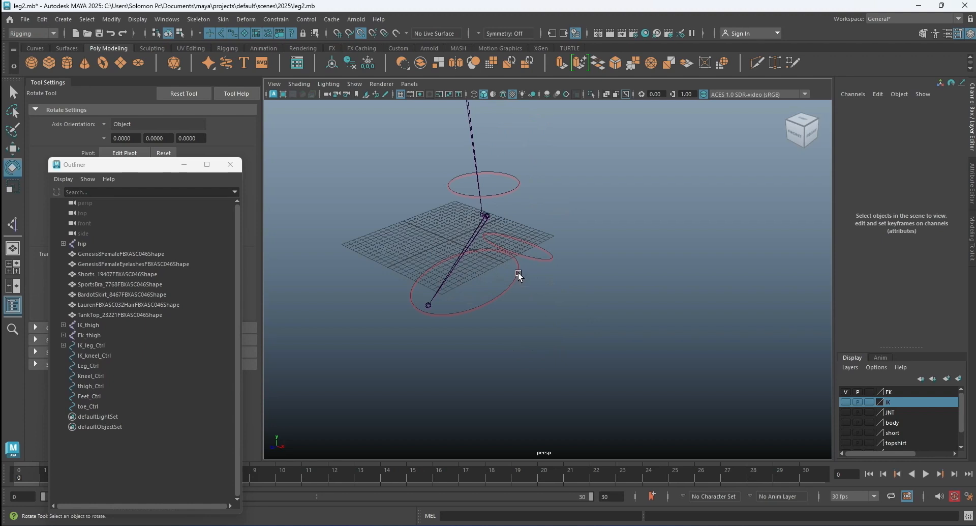
{"action": "left_click", "coordinate": [519, 274]}
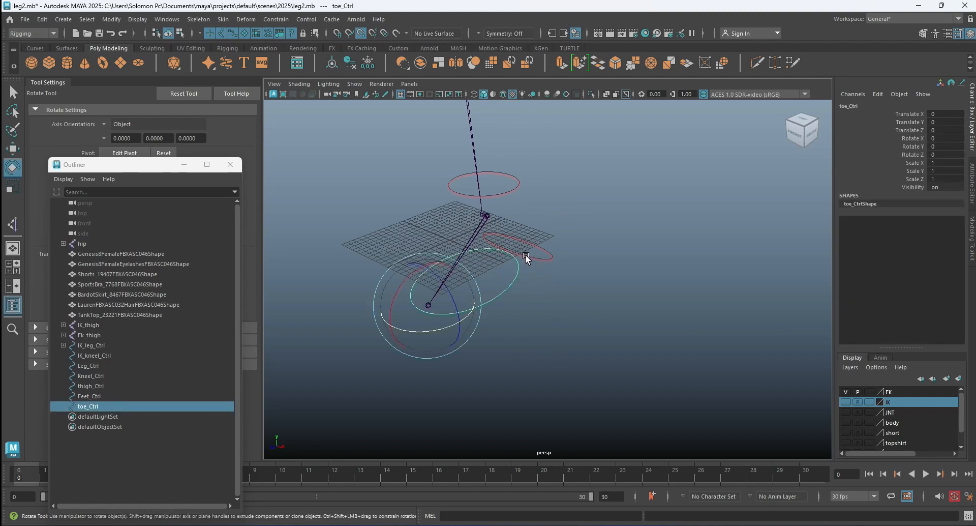
{"action": "left_click", "coordinate": [526, 256], "text": "shift"}
{"action": "left_click_drag", "start_coordinate": [511, 208], "coordinate": [572, 259], "text": "alt"}
{"action": "left_click", "coordinate": [503, 133], "text": "shift"}
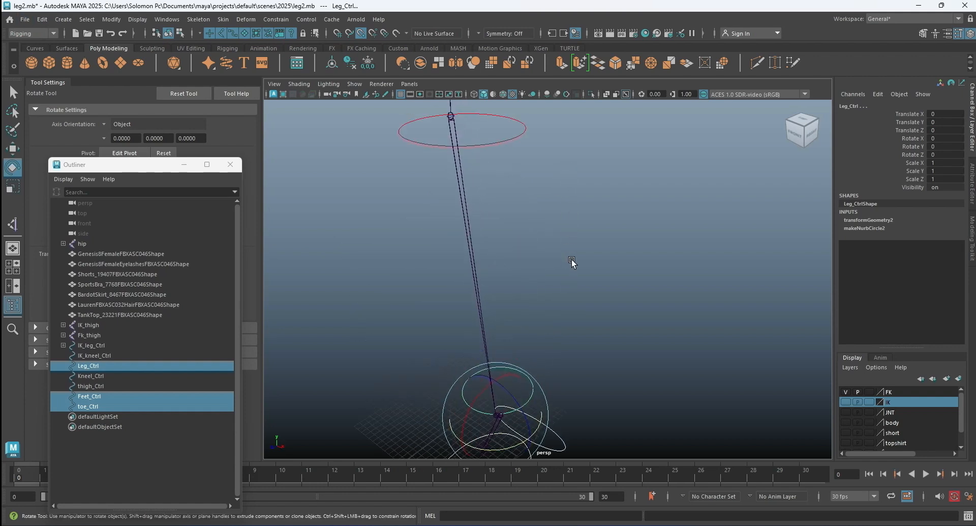
{"action": "left_click", "coordinate": [509, 140], "text": "shift"}
{"action": "left_click_drag", "start_coordinate": [531, 202], "coordinate": [563, 273], "text": "alt"}
{"action": "left_click", "coordinate": [561, 219], "text": "shift"}
{"action": "left_click_drag", "start_coordinate": [562, 216], "coordinate": [571, 256], "text": "alt"}
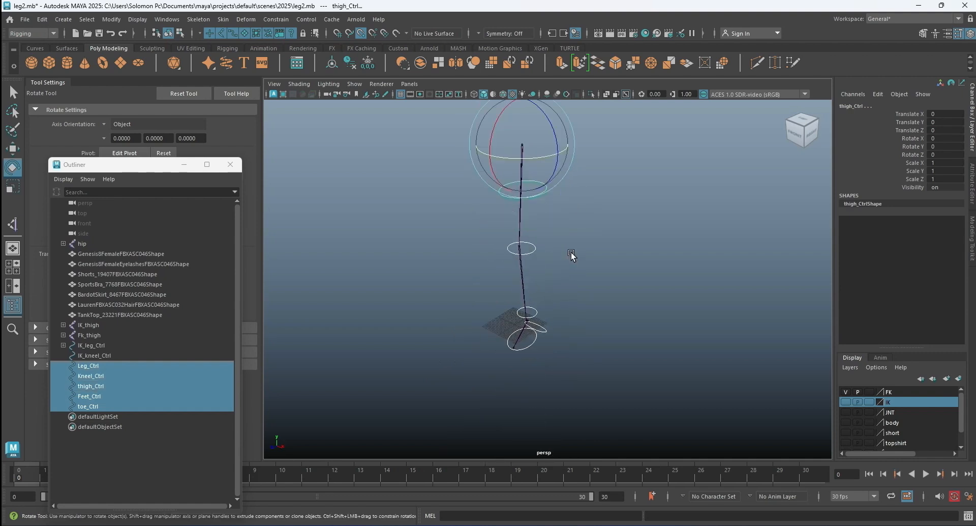
{"action": "key", "text": "p"}
{"action": "key", "text": "p"}
{"action": "key", "text": "p"}
{"action": "key", "text": "p"}
{"action": "key", "text": "p"}
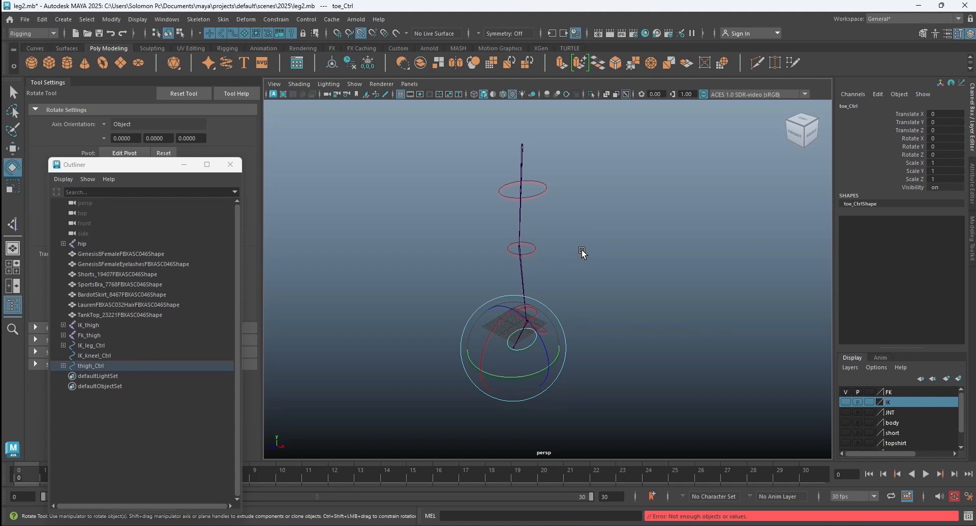
{"action": "left_click", "coordinate": [581, 249]}
Test the FK control chain by rotating thigh_Ctrl, Kneel_Ctrl about 56° in X, and Leg_Ctrl, and undo the test rotations.
{"action": "left_click", "coordinate": [542, 194]}
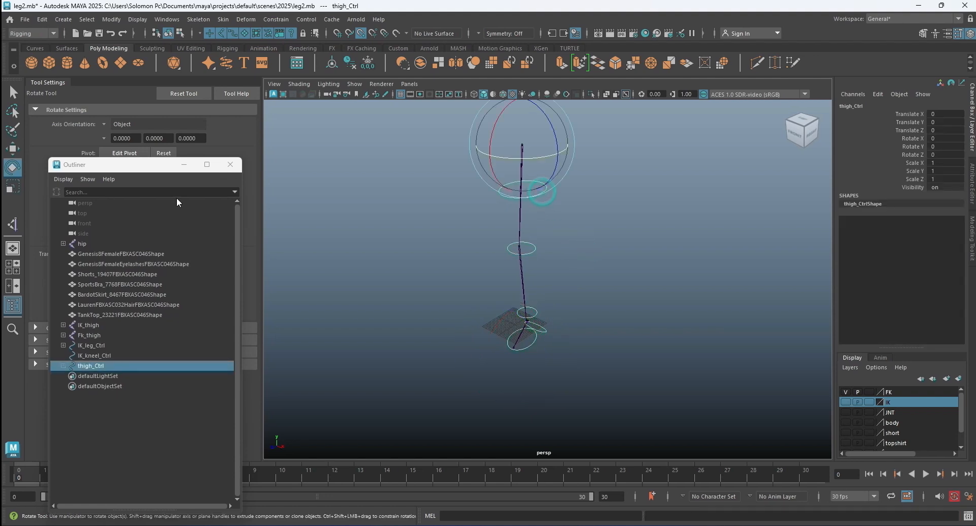
{"action": "left_click_drag", "start_coordinate": [491, 177], "coordinate": [471, 124]}
{"action": "left_click", "coordinate": [438, 186]}
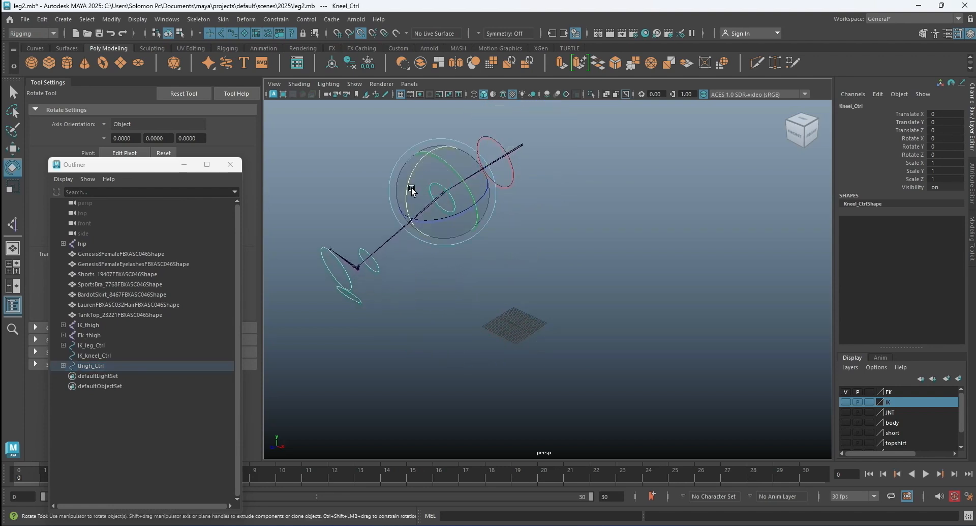
{"action": "left_click_drag", "start_coordinate": [407, 192], "coordinate": [422, 233]}
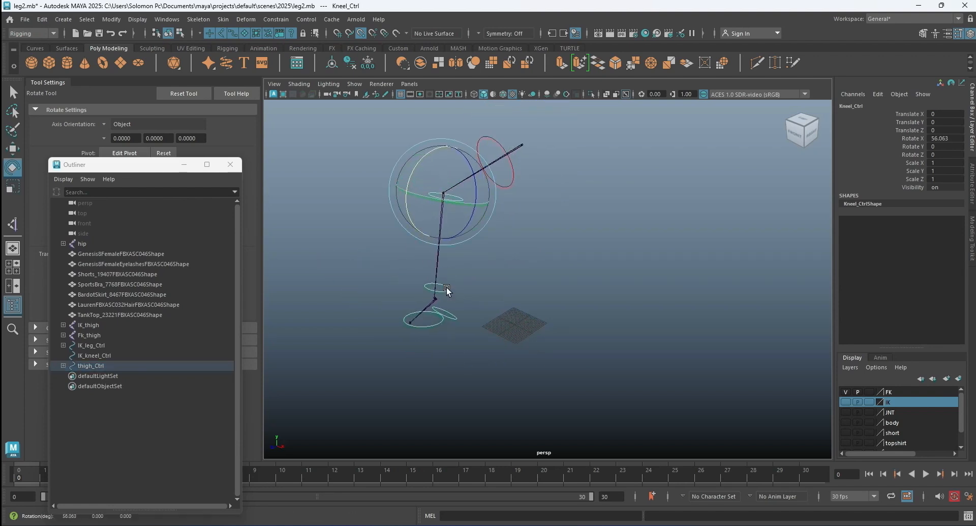
{"action": "left_click", "coordinate": [443, 289]}
{"action": "mouse_move", "coordinate": [405, 280]}
{"action": "left_mouse_down"}
{"action": "mouse_move", "coordinate": [406, 301]}
{"action": "mouse_move", "coordinate": [413, 269]}
{"action": "left_mouse_up"}
{"action": "key", "text": "ctrl+z"}
{"action": "key", "text": "ctrl+z"}
{"action": "key", "text": "ctrl+z"}
{"action": "key", "text": "ctrl+z"}
{"action": "key", "text": "ctrl+z"}
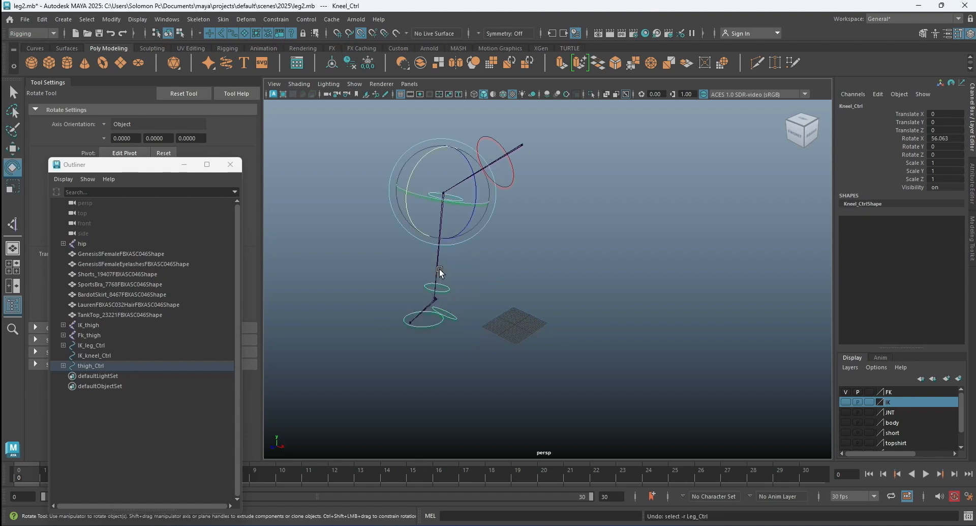
{"action": "left_click", "coordinate": [451, 270]}
Hide and show the FK display layer to check whether the red circle controls belong to it.
{"action": "left_click_drag", "start_coordinate": [584, 276], "coordinate": [536, 259], "text": "alt"}
{"action": "mouse_move", "coordinate": [588, 290]}
{"action": "left_mouse_down", "text": "alt"}
{"action": "mouse_move", "coordinate": [586, 226]}
{"action": "mouse_move", "coordinate": [606, 334]}
{"action": "mouse_move", "coordinate": [606, 285]}
{"action": "mouse_move", "coordinate": [584, 294]}
{"action": "mouse_move", "coordinate": [647, 301]}
{"action": "mouse_move", "coordinate": [651, 270]}
{"action": "mouse_move", "coordinate": [596, 293]}
{"action": "left_mouse_up", "text": "alt"}
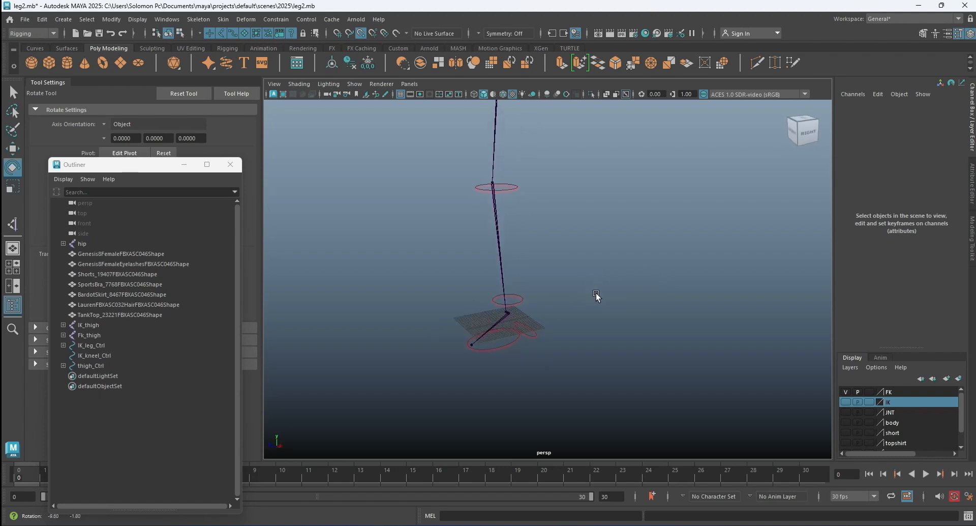
{"action": "left_click", "coordinate": [846, 392]}
{"action": "left_click", "coordinate": [846, 392]}
{"action": "left_click", "coordinate": [662, 311]}
Add toe_Ctrl, Feet_Ctrl, Leg_Ctrl, Kneel_Ctrl and thigh_Ctrl to the FK display layer and clear the selection.
{"action": "left_click", "coordinate": [496, 351]}
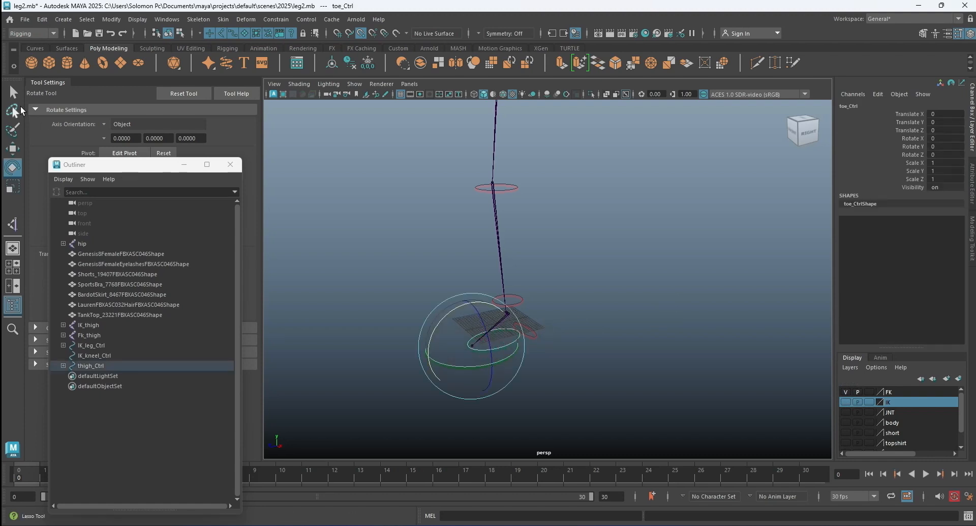
{"action": "left_click", "coordinate": [13, 92]}
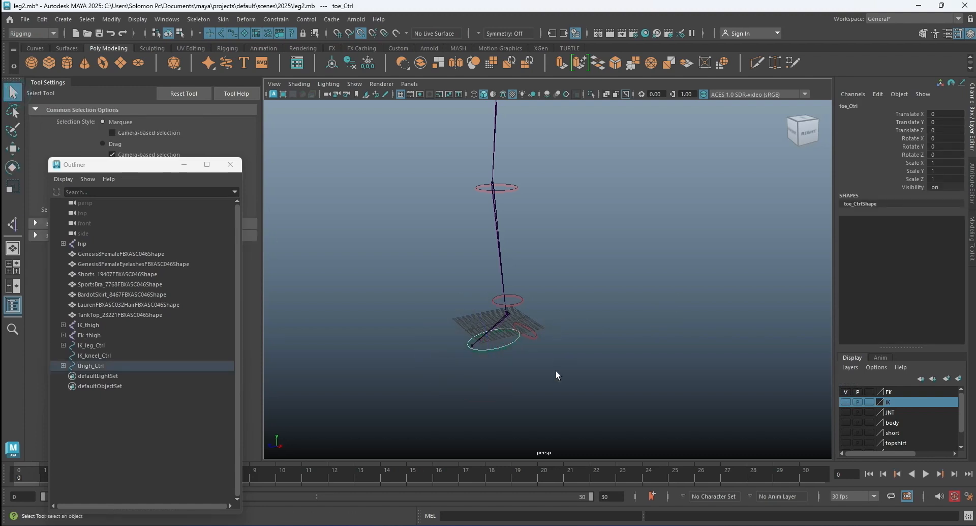
{"action": "left_click", "coordinate": [528, 335], "text": "shift"}
{"action": "left_click", "coordinate": [511, 294], "text": "shift"}
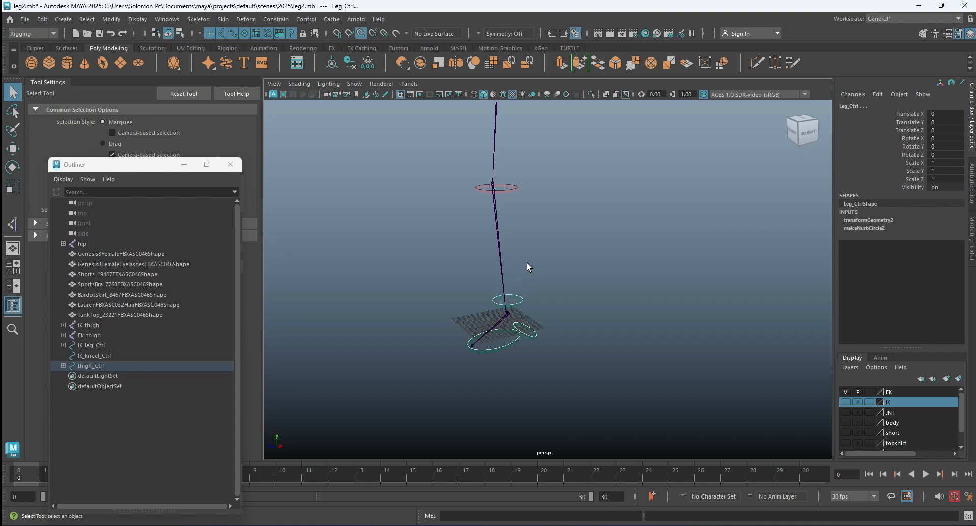
{"action": "left_click", "coordinate": [517, 186]}
{"action": "scroll", "coordinate": [559, 186], "scroll_direction": "down", "scroll_amount": 3}
{"action": "middle_click_drag", "start_coordinate": [563, 185], "coordinate": [563, 233], "text": "alt"}
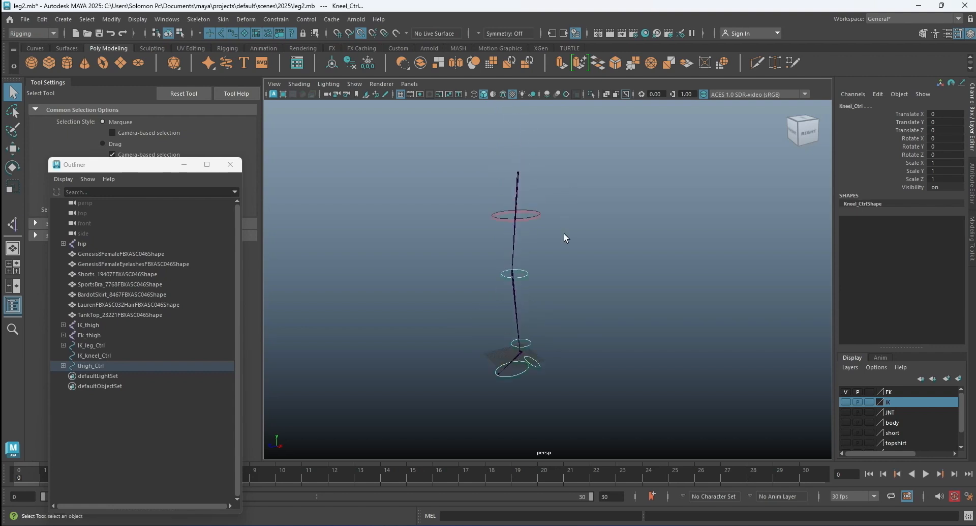
{"action": "left_click", "coordinate": [535, 208]}
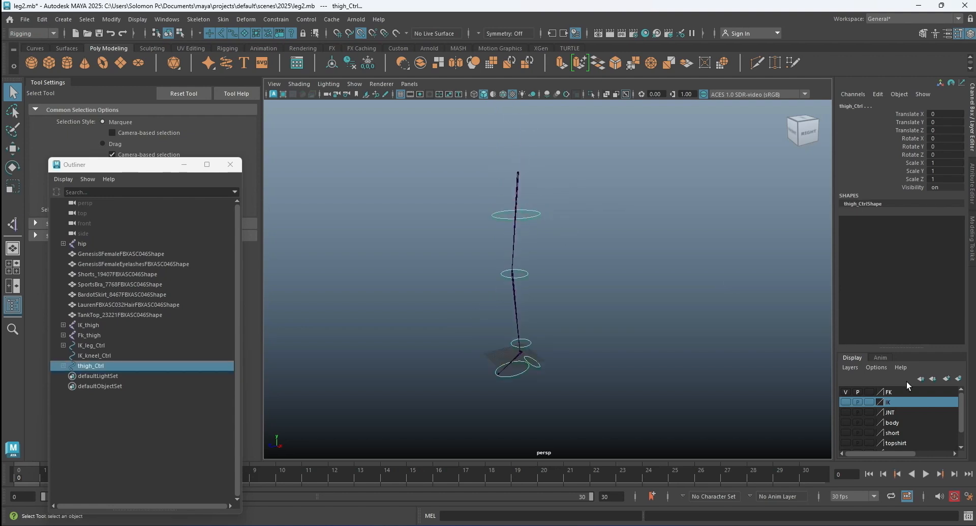
{"action": "right_click", "coordinate": [898, 392]}
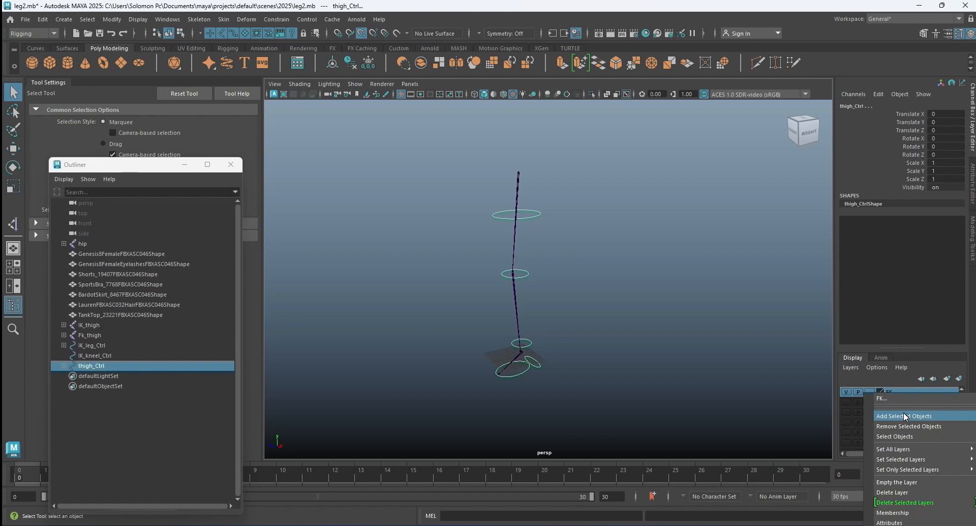
{"action": "left_click", "coordinate": [904, 415]}
{"action": "left_click", "coordinate": [675, 349]}
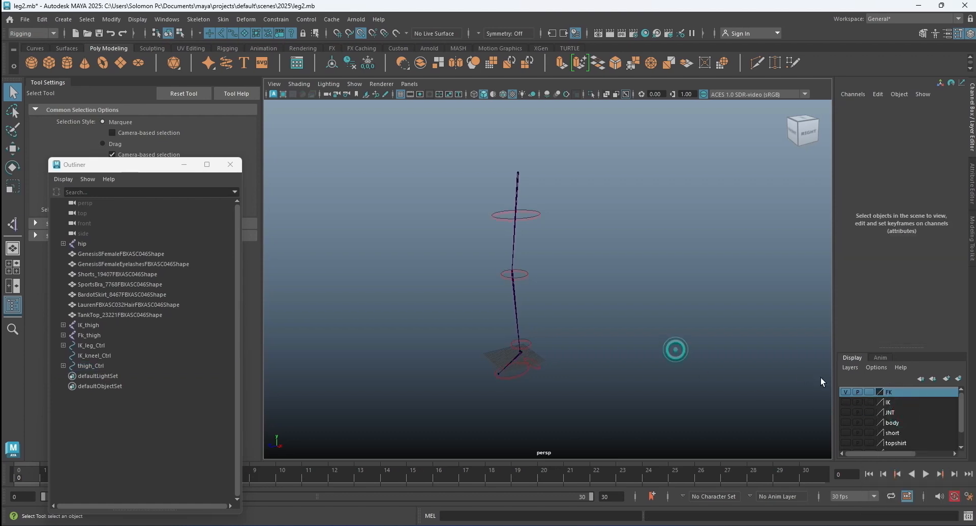
Toggle the FK display layer's visibility to check its contents, and leave the layer hidden.
{"action": "left_click", "coordinate": [845, 391]}
{"action": "left_click", "coordinate": [699, 297]}
{"action": "scroll", "coordinate": [636, 295], "scroll_direction": "down", "scroll_amount": 3}
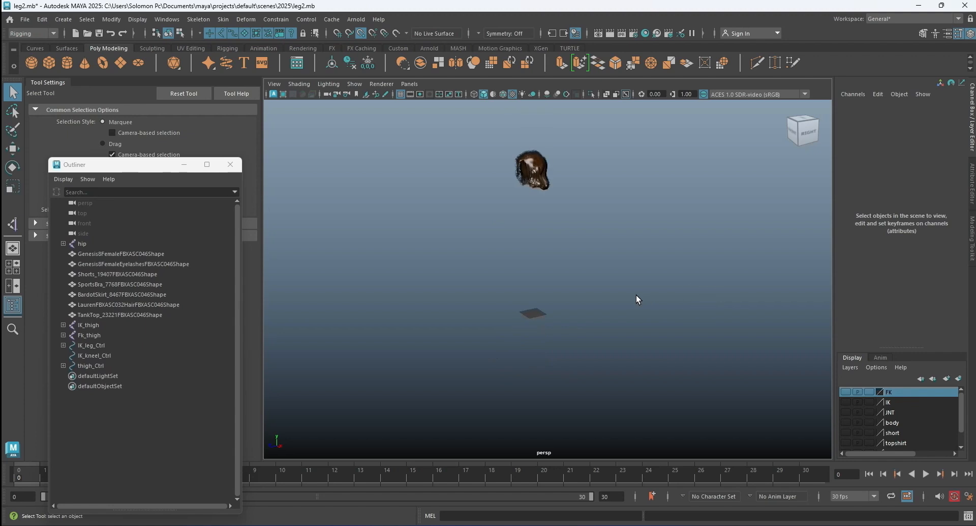
{"action": "left_click_drag", "start_coordinate": [607, 311], "coordinate": [667, 310], "text": "alt"}
{"action": "left_click", "coordinate": [845, 391]}
{"action": "scroll", "coordinate": [603, 298], "scroll_direction": "up", "scroll_amount": 4}
{"action": "left_click", "coordinate": [843, 392]}
Show the IK, FK and JNT display layers together to inspect the leg rig, and hide all three again.
{"action": "left_click", "coordinate": [846, 402]}
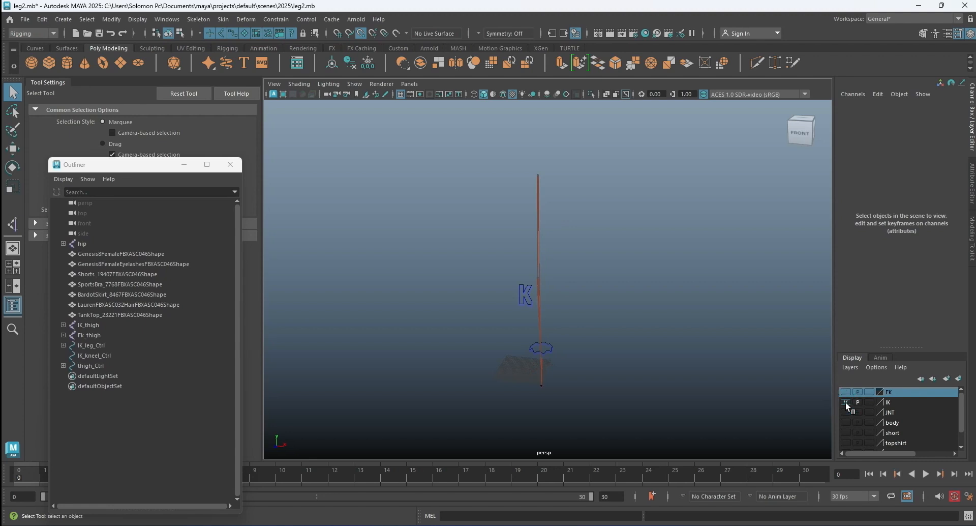
{"action": "left_click", "coordinate": [846, 391]}
{"action": "left_click", "coordinate": [845, 412]}
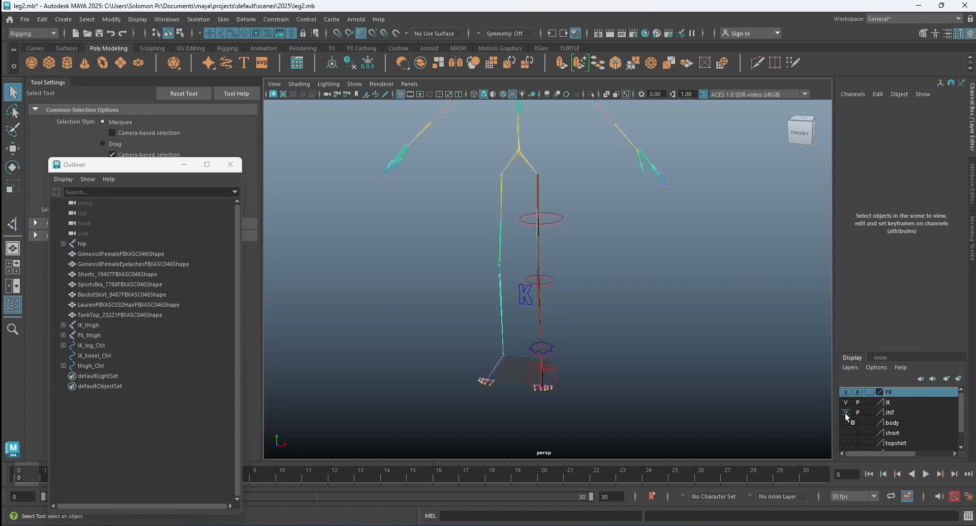
{"action": "left_click", "coordinate": [845, 412]}
{"action": "left_click", "coordinate": [845, 402]}
{"action": "left_click", "coordinate": [844, 392]}
{"action": "left_click", "coordinate": [728, 326]}
{"action": "scroll", "coordinate": [627, 286], "scroll_direction": "down", "scroll_amount": 4}
{"action": "scroll", "coordinate": [616, 279], "scroll_direction": "up", "scroll_amount": 2}
{"action": "left_click", "coordinate": [668, 269]}
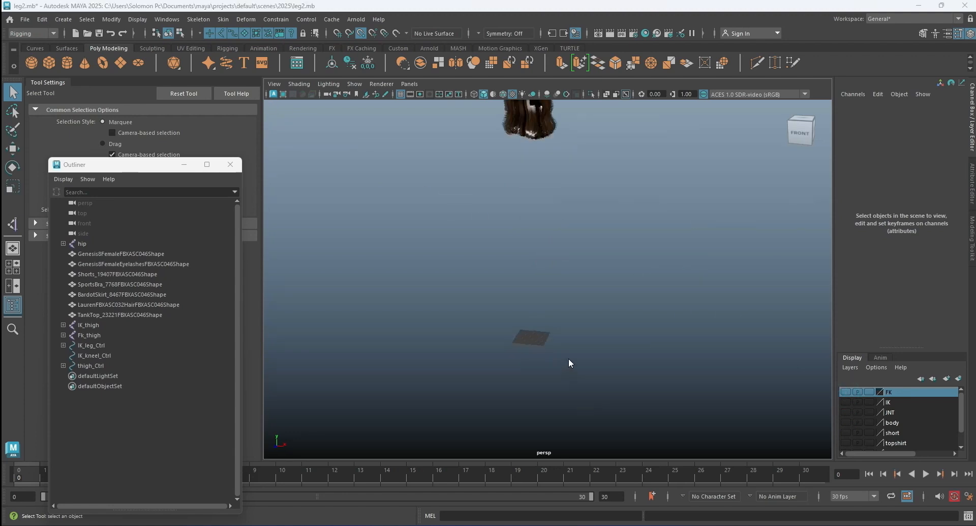
Activate the Bezier Curve Tool in the maximized side view, ready for drawing a curve on the grid.
{"action": "key", "text": "space"}
{"action": "key", "text": "space"}
{"action": "scroll", "coordinate": [691, 366], "scroll_direction": "up", "scroll_amount": 5}
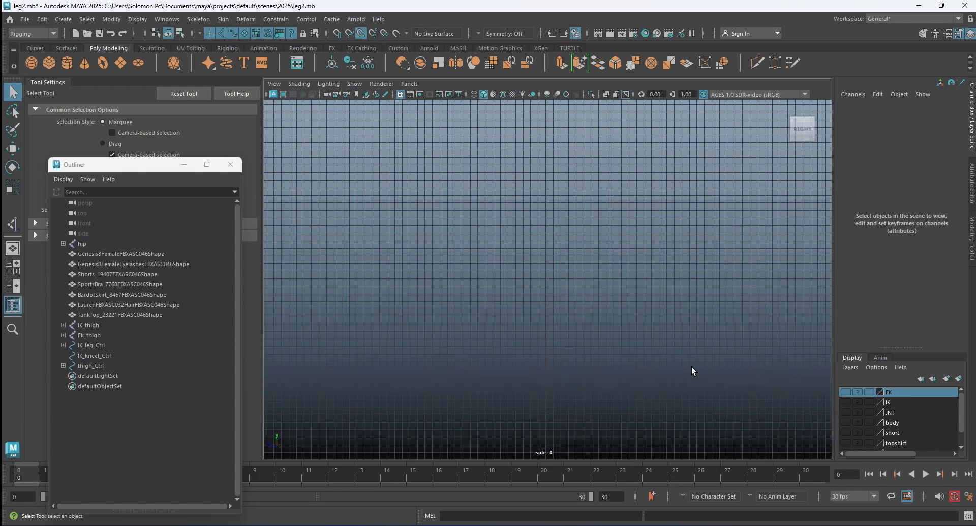
{"action": "left_click", "coordinate": [64, 19]}
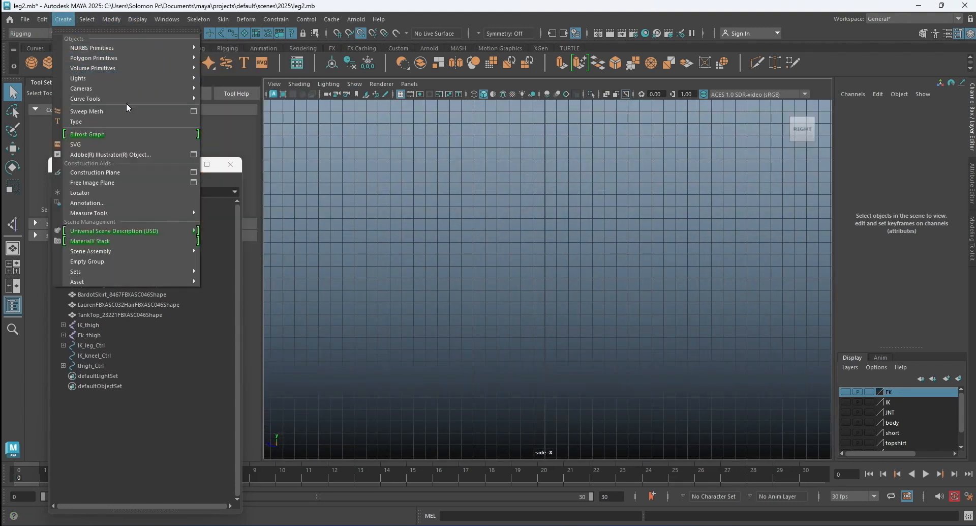
{"action": "mouse_move", "coordinate": [126, 98]}
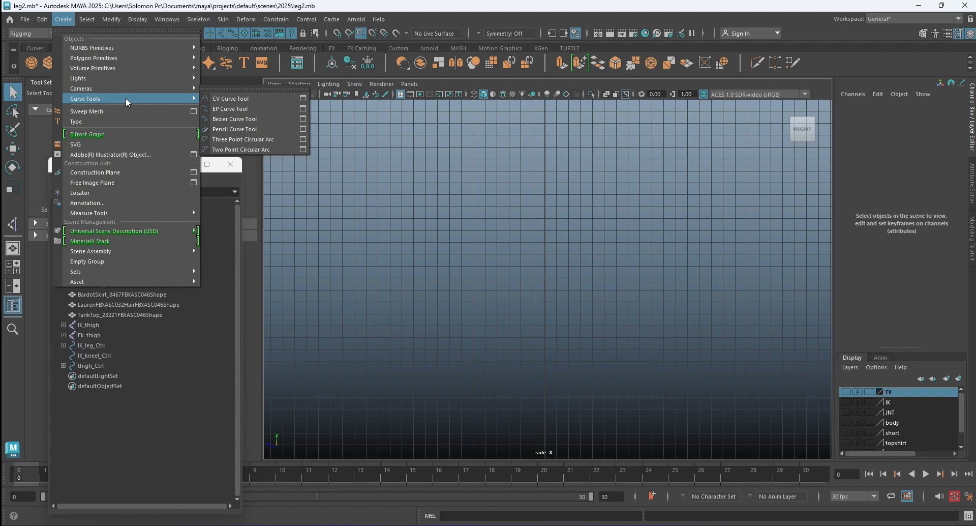
{"action": "left_click", "coordinate": [249, 120]}
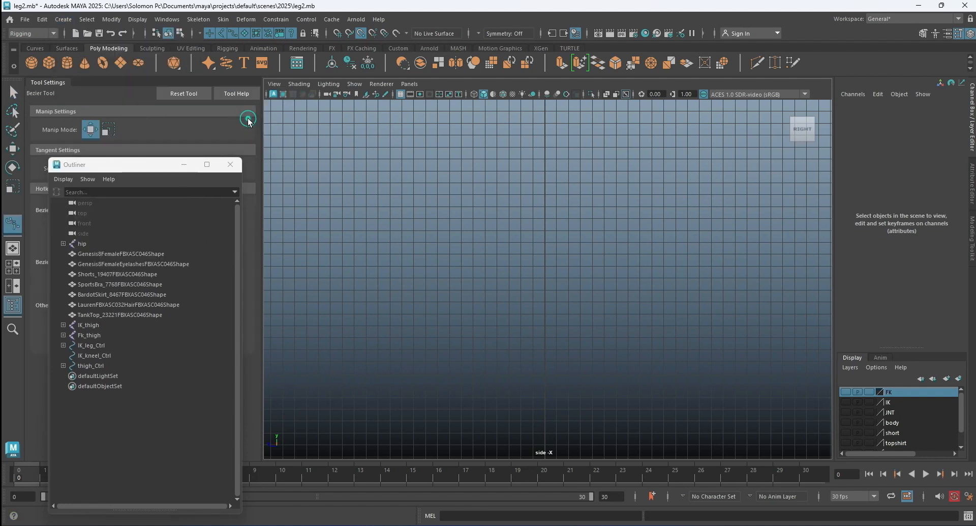
{"action": "scroll", "coordinate": [599, 213], "scroll_direction": "up", "scroll_amount": 3}
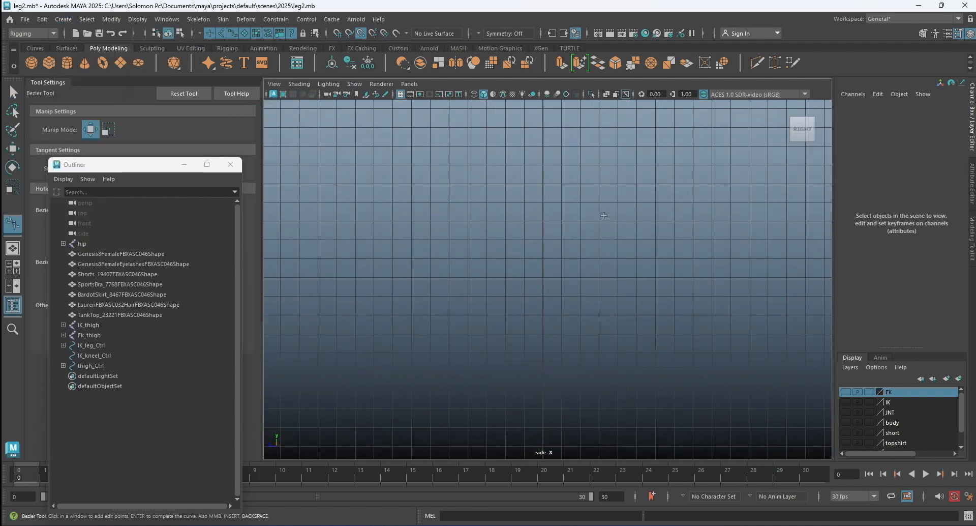
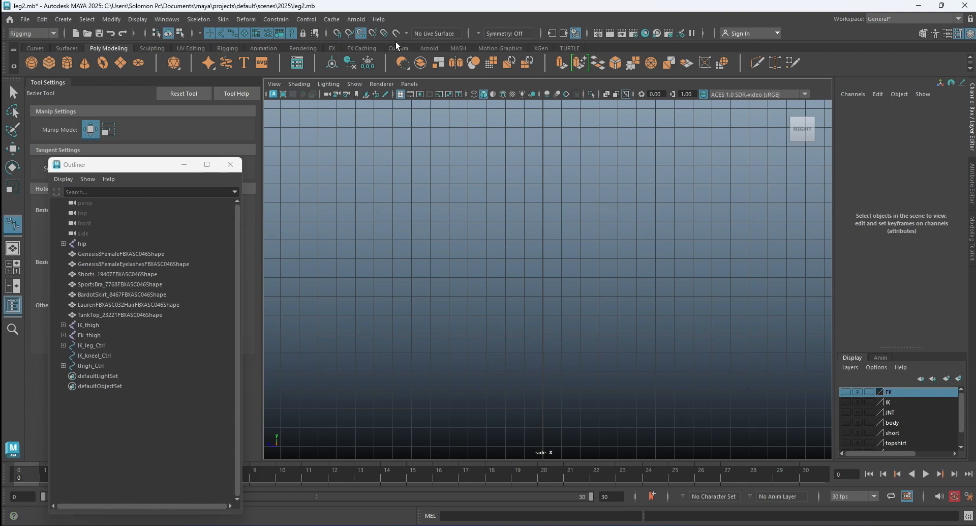
Draw the upper half of a double-headed arrow with grid snapping, six grid squares wide from tip to tip.
{"action": "left_click", "coordinate": [338, 33]}
{"action": "left_click", "coordinate": [361, 31]}
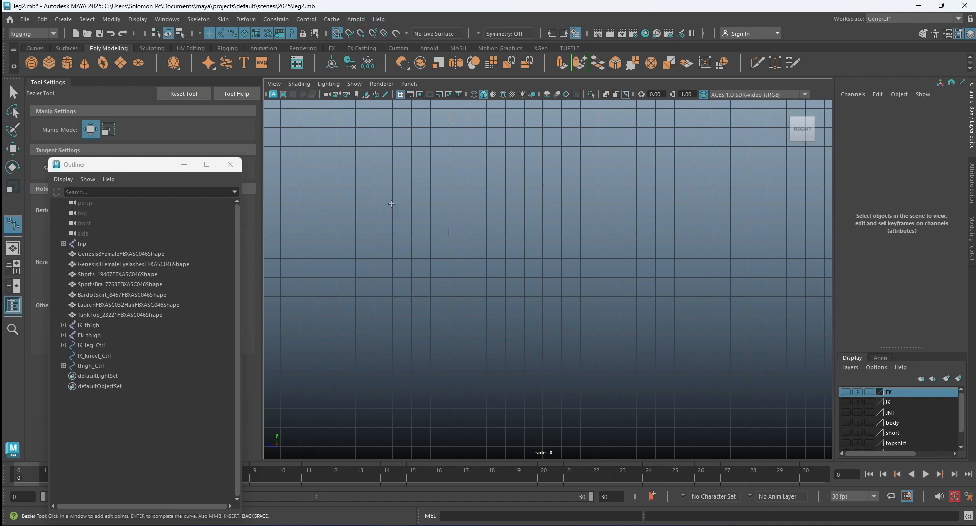
{"action": "left_click", "coordinate": [392, 203]}
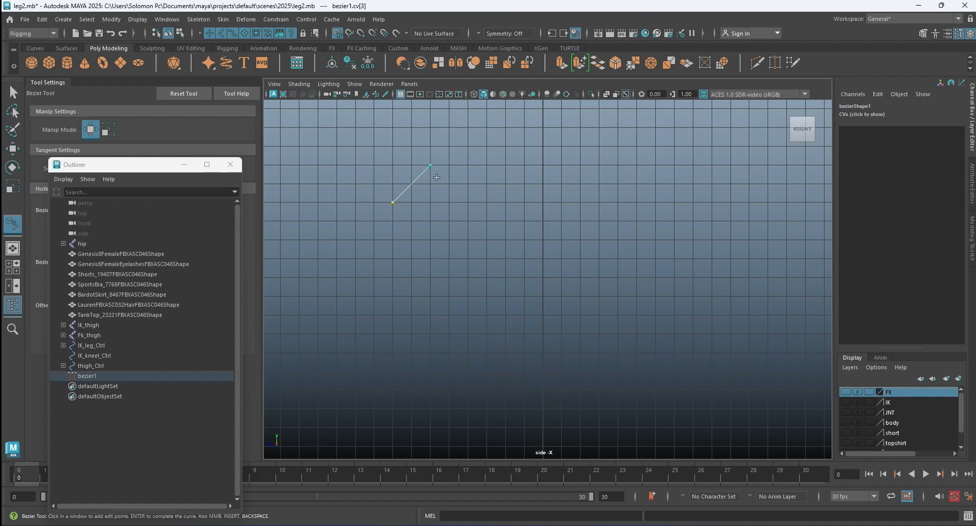
{"action": "left_click", "coordinate": [431, 183]}
{"action": "left_click", "coordinate": [467, 184]}
{"action": "left_click", "coordinate": [467, 165]}
{"action": "left_click", "coordinate": [504, 201]}
{"action": "left_click", "coordinate": [468, 240]}
{"action": "left_click", "coordinate": [468, 222]}
{"action": "key", "text": "ctrl+z"}
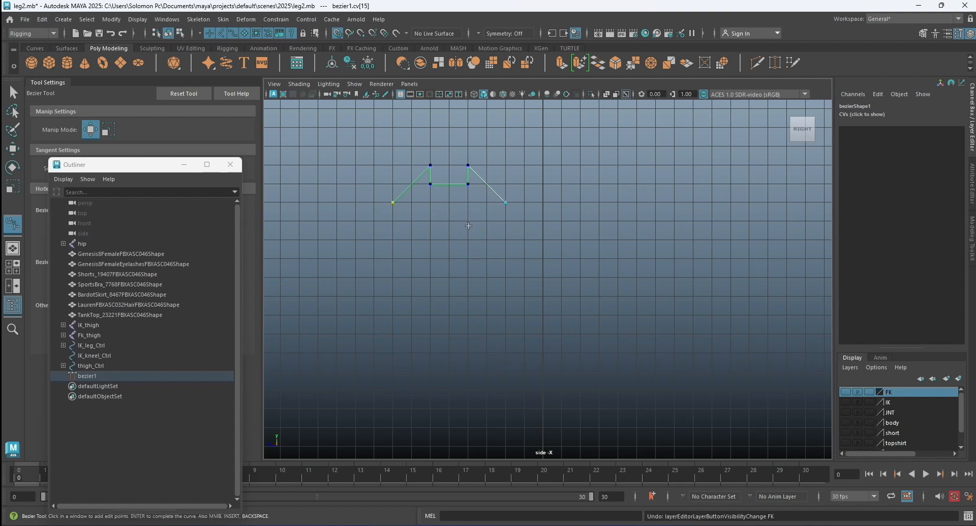
Complete the arrow's lower half symmetrically with grid-snapped points and close the curve at its starting tip.
{"action": "left_click", "coordinate": [468, 239]}
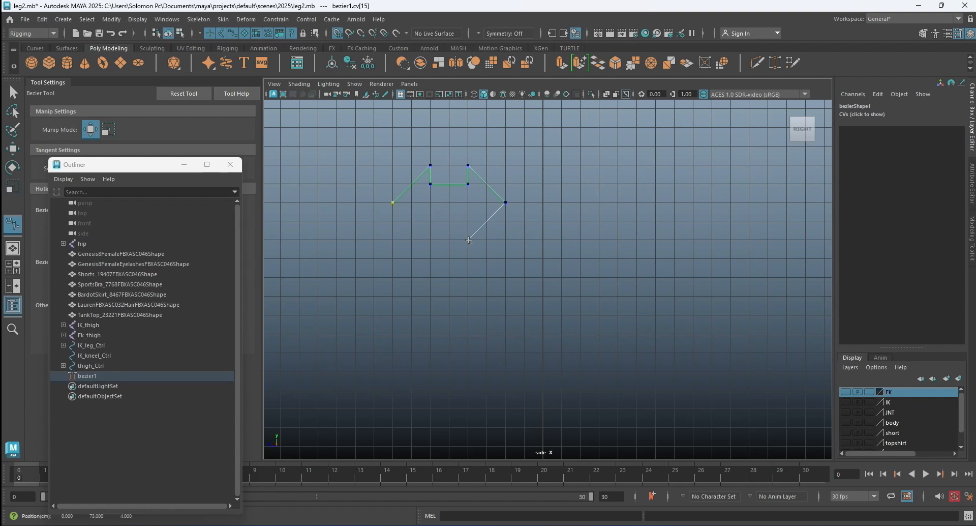
{"action": "left_click", "coordinate": [469, 221]}
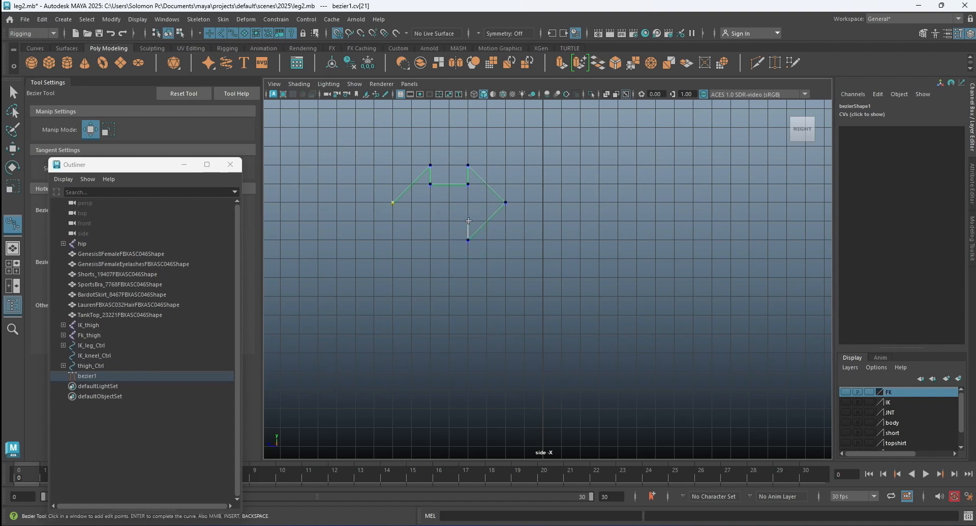
{"action": "left_click", "coordinate": [430, 221]}
{"action": "left_click", "coordinate": [430, 239]}
{"action": "left_click", "coordinate": [394, 202]}
{"action": "left_click", "coordinate": [13, 148]}
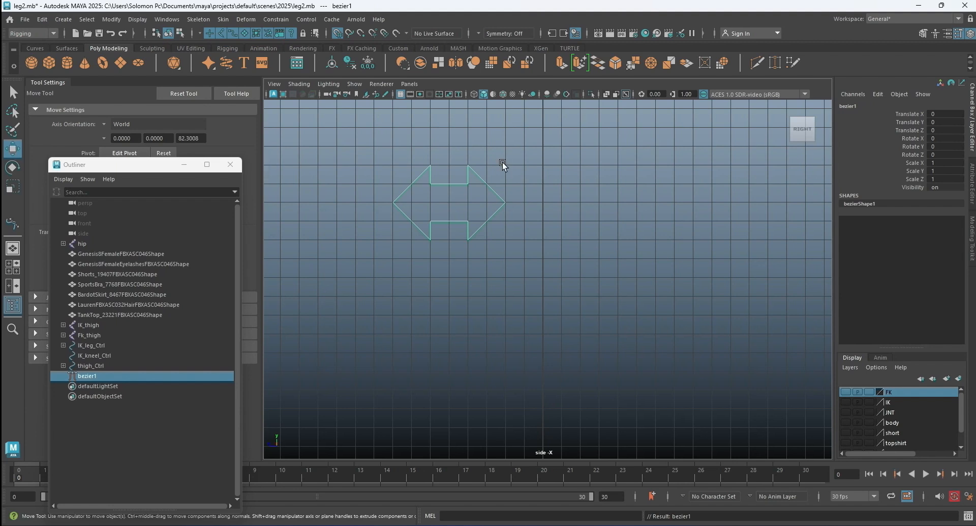
Convert the double-headed arrow from a Bezier curve to a NURBS curve.
{"action": "left_click", "coordinate": [111, 19]}
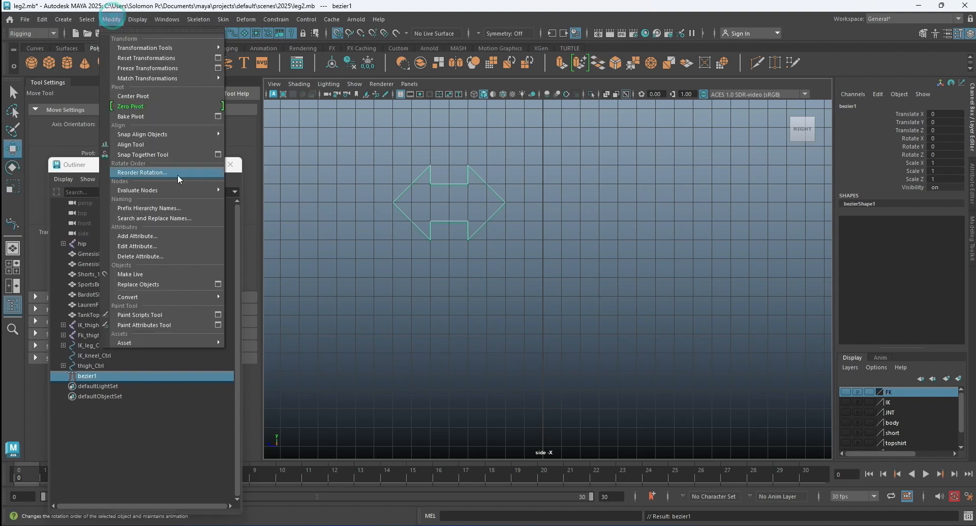
{"action": "mouse_move", "coordinate": [166, 297]}
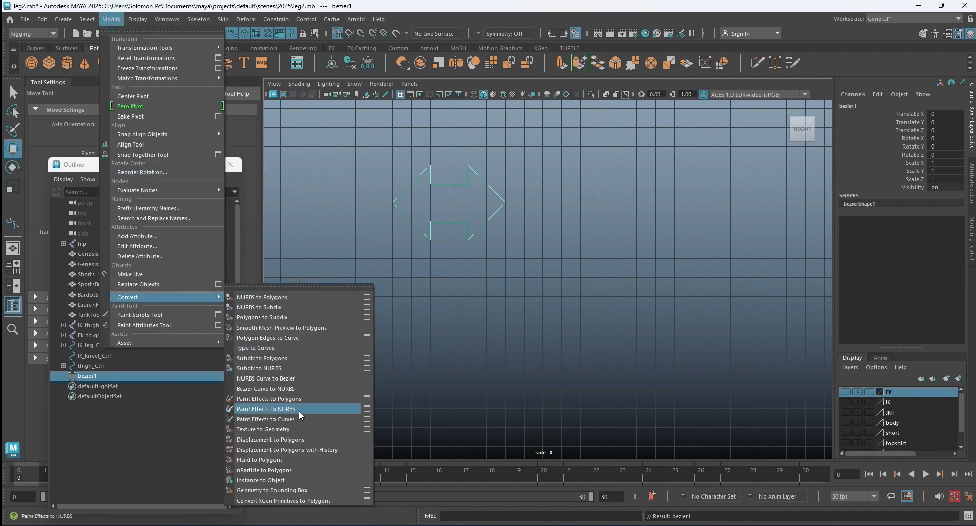
{"action": "left_click", "coordinate": [294, 390]}
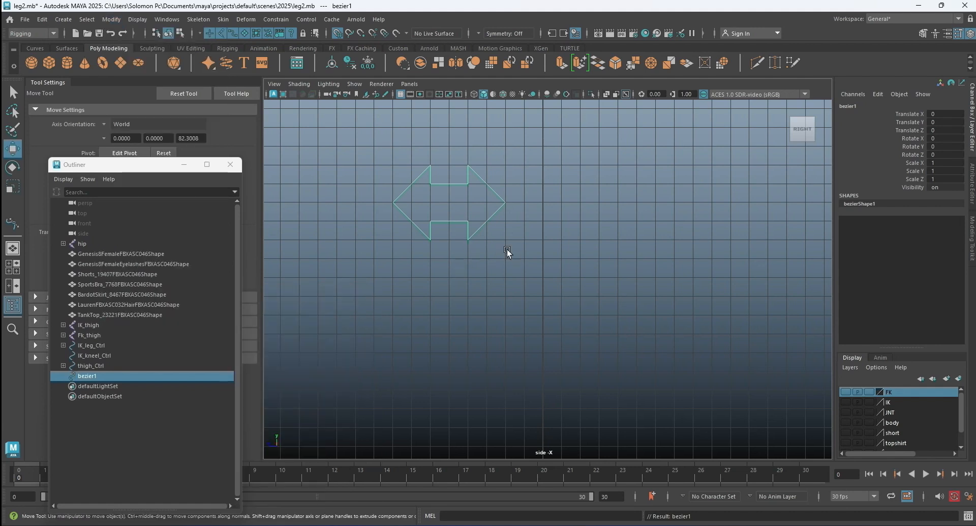
Rename the arrow curve as Switch and clear the selection.
{"action": "left_click", "coordinate": [861, 104]}
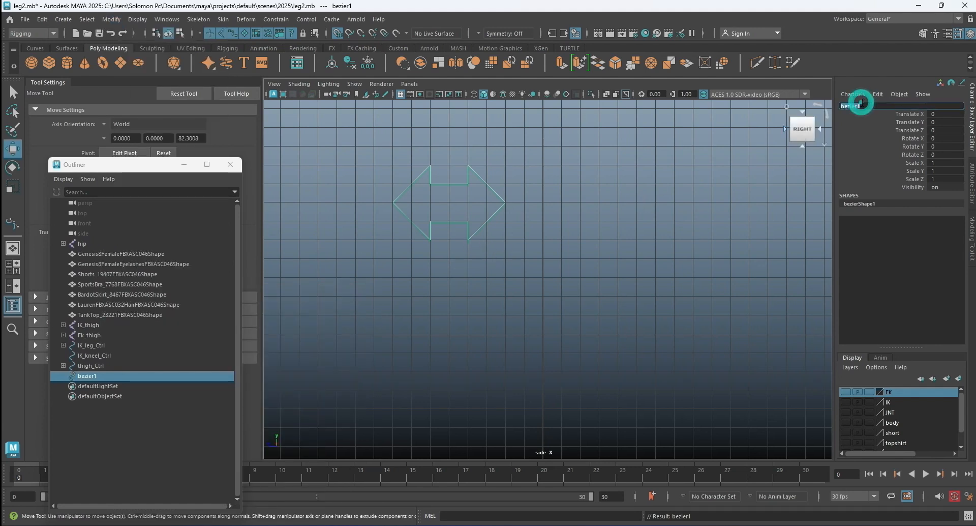
{"action": "type", "text": "Sw"}
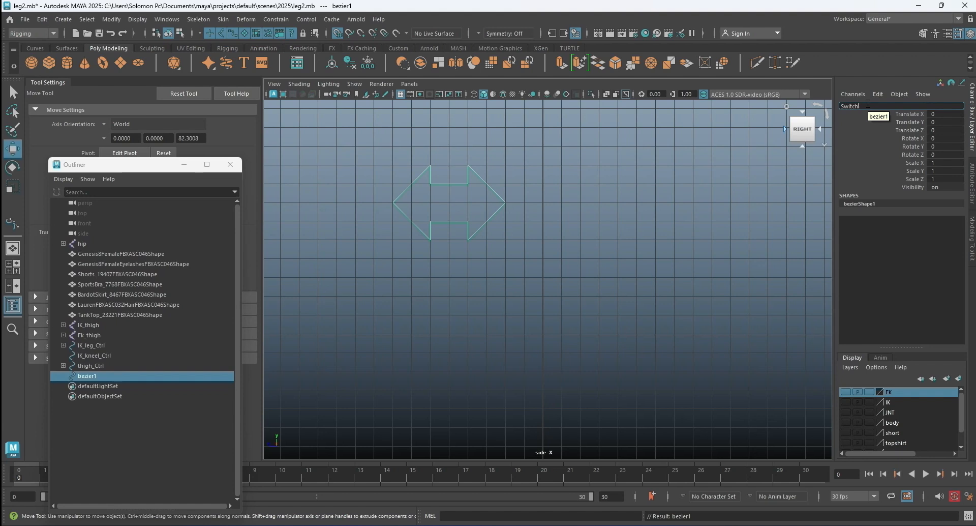
{"action": "type", "text": "itch"}
{"action": "key", "text": "Return"}
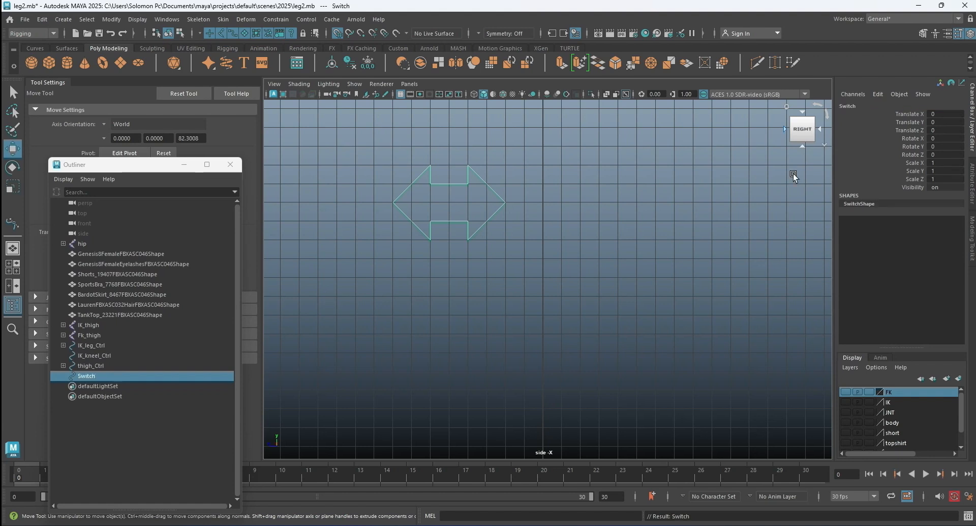
{"action": "left_click", "coordinate": [541, 321]}
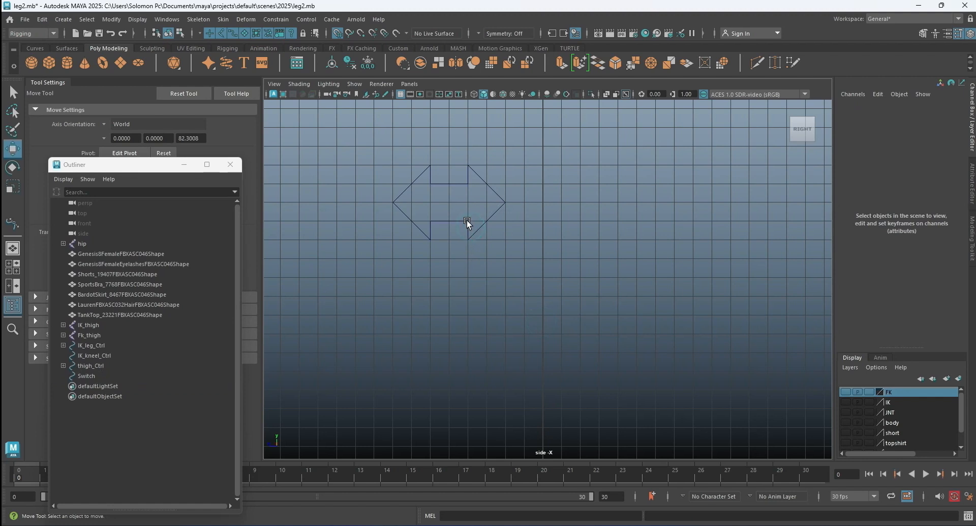
Center the Switch curve's pivot and scale it to 0.6 in Y and 1.356 in Z.
{"action": "left_click", "coordinate": [467, 220]}
{"action": "left_click", "coordinate": [12, 187]}
{"action": "left_click", "coordinate": [12, 187]}
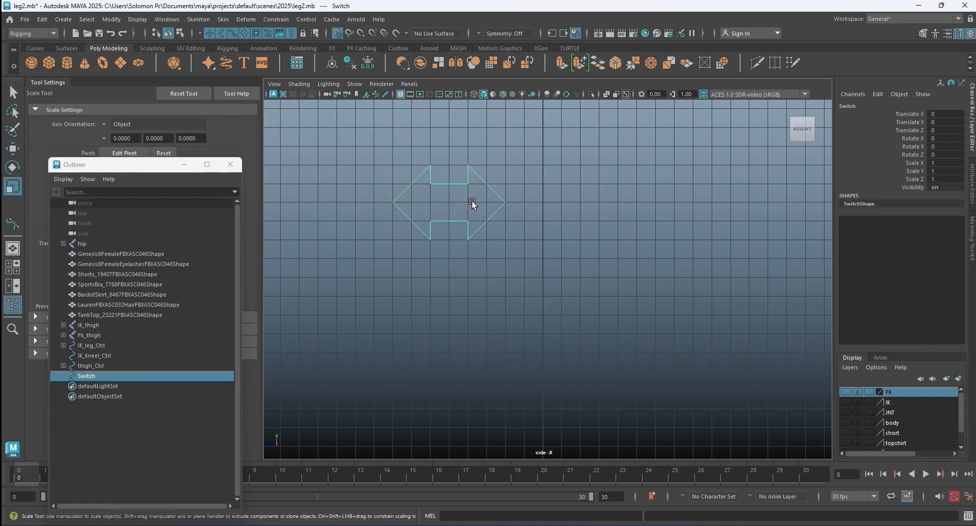
{"action": "scroll", "coordinate": [454, 203], "scroll_direction": "down", "scroll_amount": 3}
{"action": "left_click", "coordinate": [111, 19]}
{"action": "left_click", "coordinate": [148, 99]}
{"action": "left_click_drag", "start_coordinate": [481, 182], "coordinate": [486, 203]}
{"action": "left_click_drag", "start_coordinate": [436, 229], "coordinate": [425, 226]}
{"action": "left_click", "coordinate": [555, 228]}
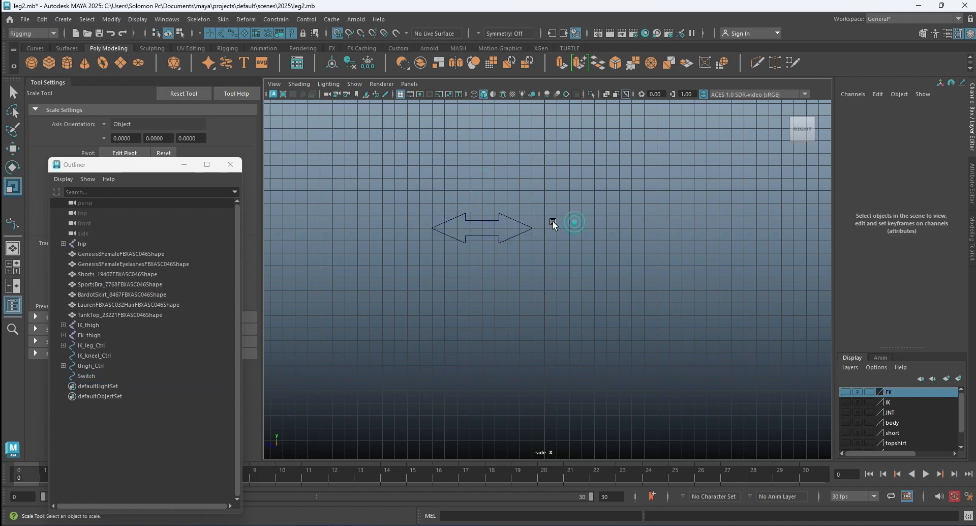
Select the Switch curve in the maximized perspective view and show the body display layer.
{"action": "key", "text": "space"}
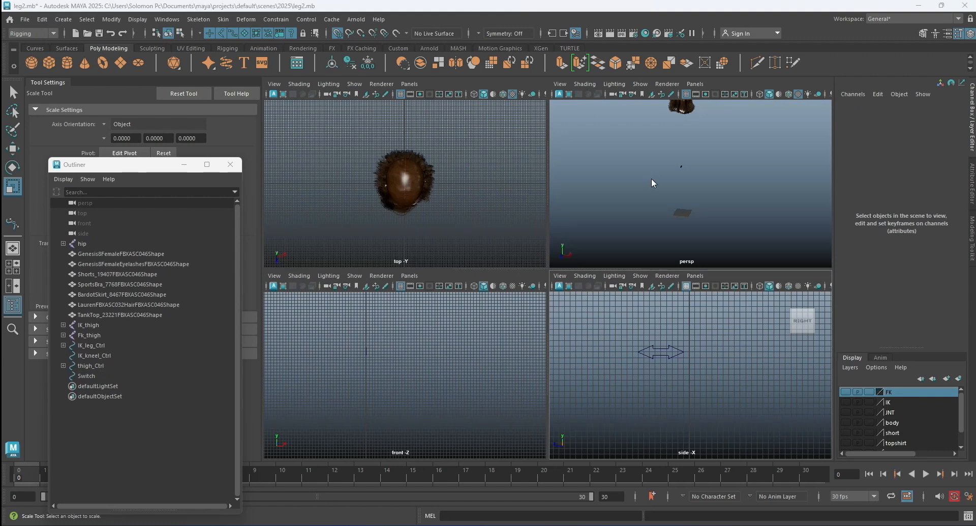
{"action": "key", "text": "space"}
{"action": "left_click_drag", "start_coordinate": [527, 301], "coordinate": [521, 218], "text": "alt"}
{"action": "left_click", "coordinate": [510, 209]}
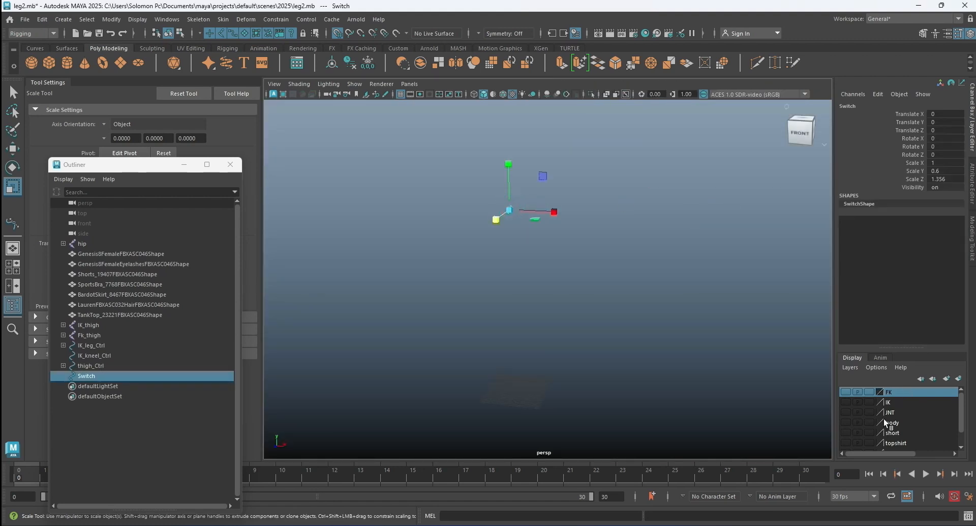
{"action": "left_click", "coordinate": [845, 422]}
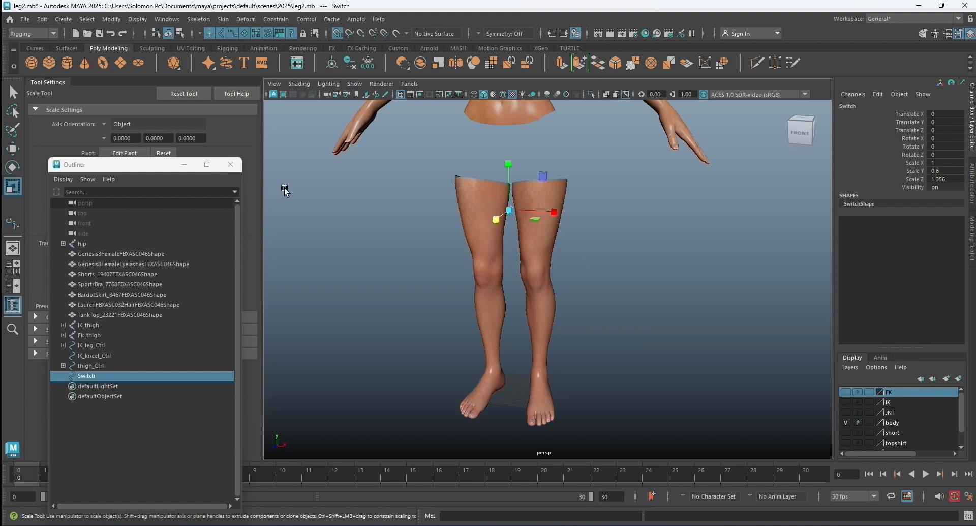
Move Switch out beside the character's left leg, to Translate X 38 and about -46.8 in Y, with grid snapping off for the vertical move.
{"action": "key", "text": "w"}
{"action": "left_click_drag", "start_coordinate": [557, 212], "coordinate": [618, 215]}
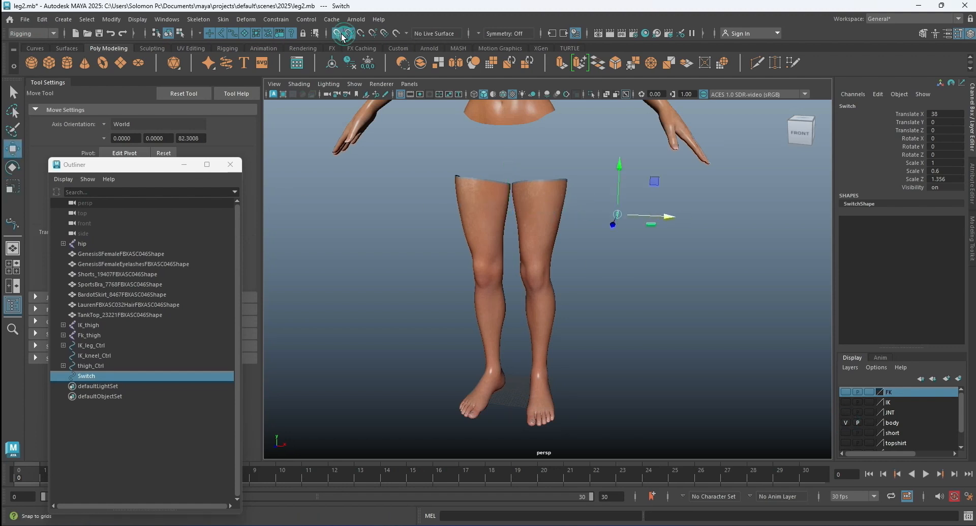
{"action": "left_click_drag", "start_coordinate": [619, 163], "coordinate": [571, 282]}
Rotate Switch 90 degrees in Y and scale it up uniformly to about 3.99, 2.4 and 3.11 in X, Y and Z.
{"action": "left_click", "coordinate": [12, 168]}
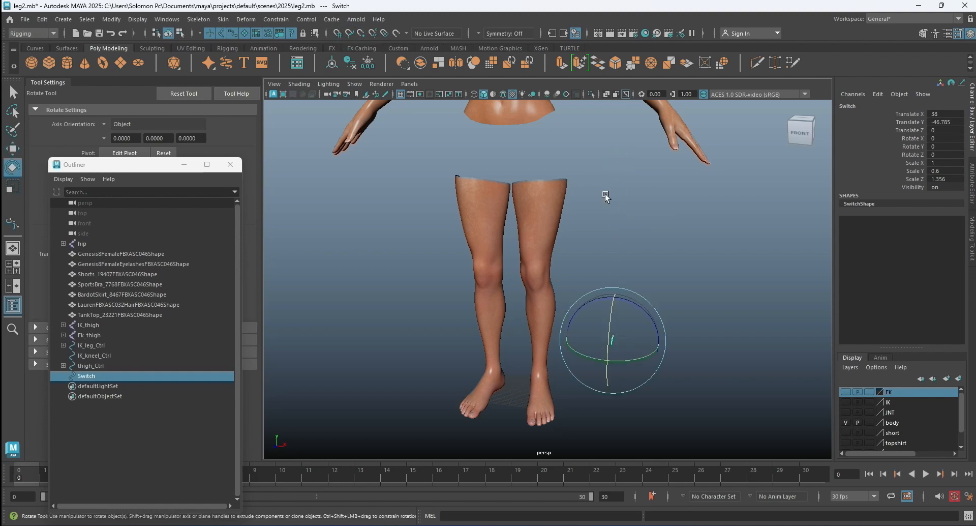
{"action": "left_click", "coordinate": [943, 146]}
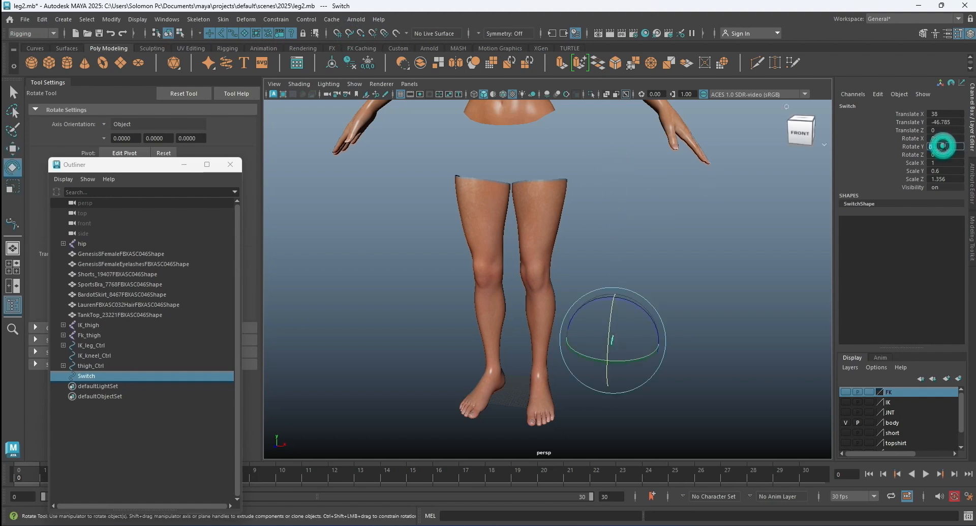
{"action": "type", "text": "90"}
{"action": "key", "text": "Return"}
{"action": "key", "text": "r"}
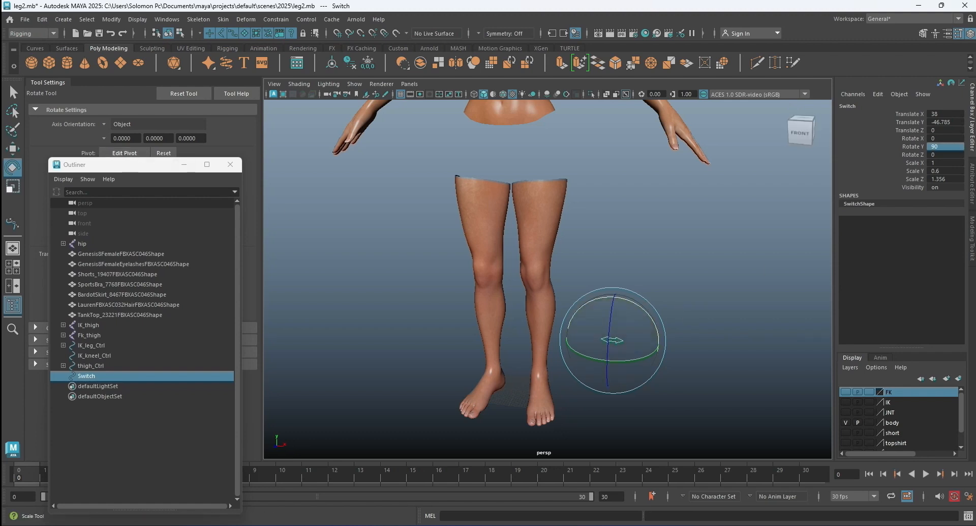
{"action": "left_click", "coordinate": [13, 186]}
{"action": "left_click_drag", "start_coordinate": [614, 339], "coordinate": [679, 353]}
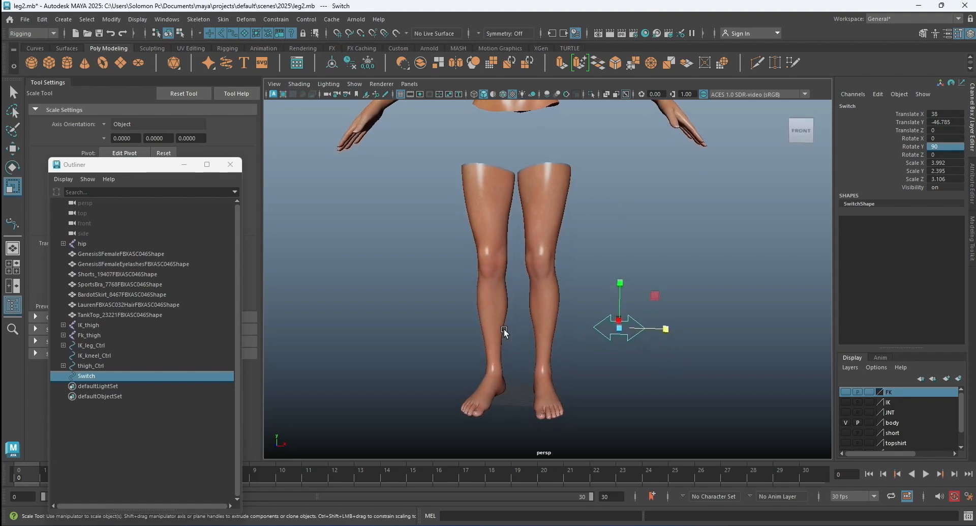
Move Switch close to the left ankle, to about 27.9 in X and -57.3 in Y, shifted back in Z, and deselect it.
{"action": "key", "text": "w"}
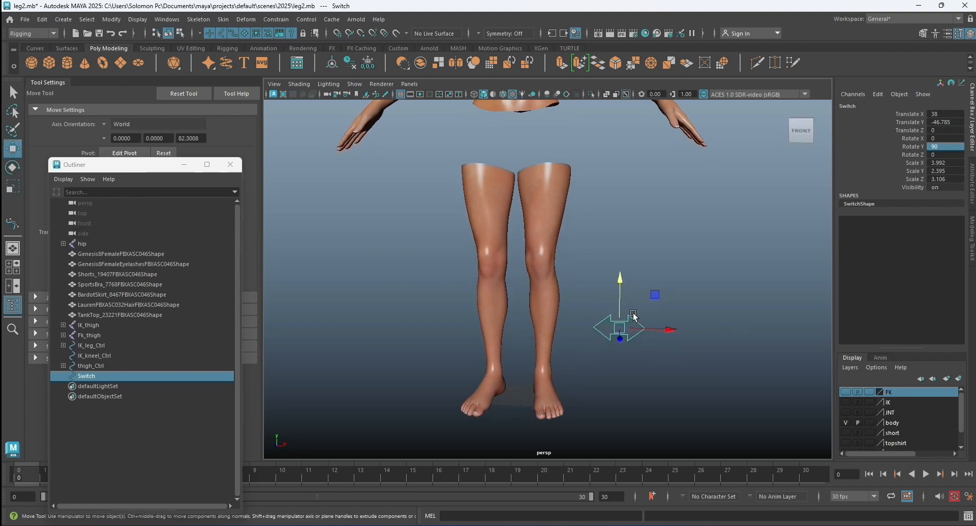
{"action": "left_click_drag", "start_coordinate": [671, 329], "coordinate": [643, 329]}
{"action": "left_click_drag", "start_coordinate": [591, 281], "coordinate": [589, 302]}
{"action": "left_click_drag", "start_coordinate": [656, 330], "coordinate": [550, 349], "text": "alt"}
{"action": "left_click_drag", "start_coordinate": [452, 362], "coordinate": [478, 362]}
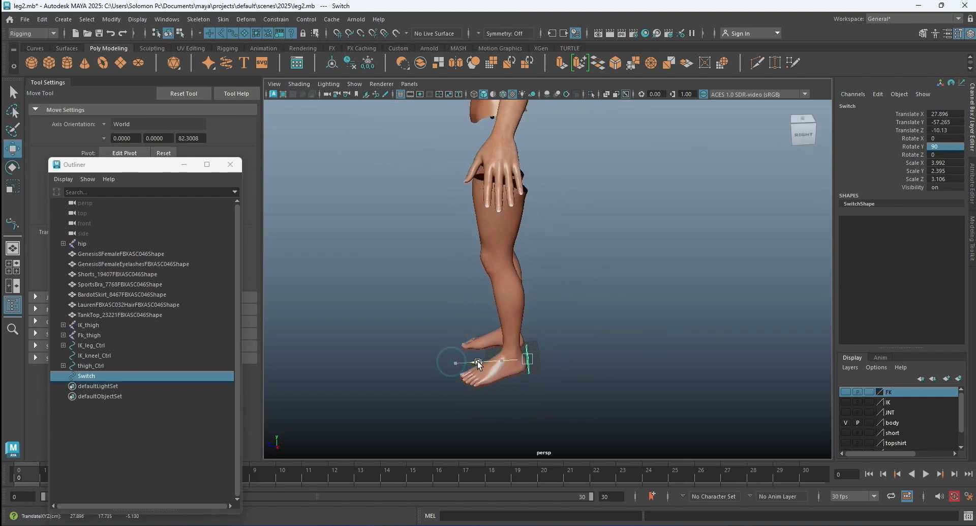
{"action": "left_click", "coordinate": [535, 355]}
{"action": "left_click_drag", "start_coordinate": [536, 355], "coordinate": [605, 349], "text": "alt"}
{"action": "left_click", "coordinate": [636, 313]}
{"action": "left_click_drag", "start_coordinate": [634, 312], "coordinate": [660, 235], "text": "alt"}
{"action": "left_click", "coordinate": [633, 329]}
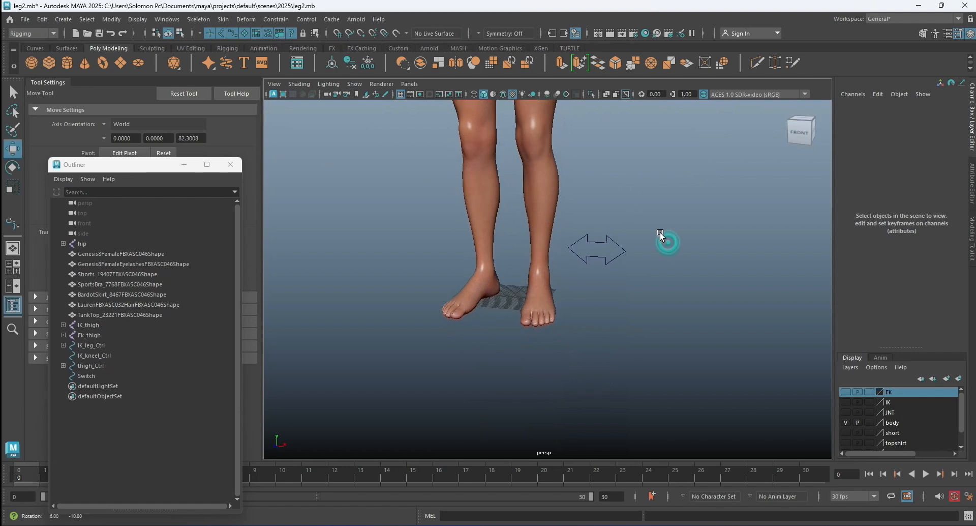
{"action": "left_click", "coordinate": [660, 235]}
Maximize the front view on the empty grid beside Switch and start the Bezier Curve Tool with grid snapping on.
{"action": "key", "text": "space"}
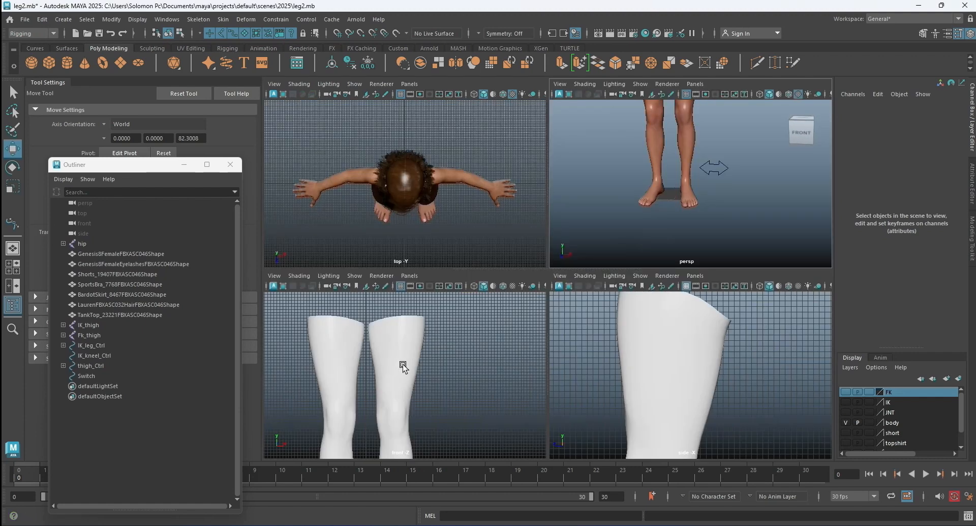
{"action": "key", "text": "space"}
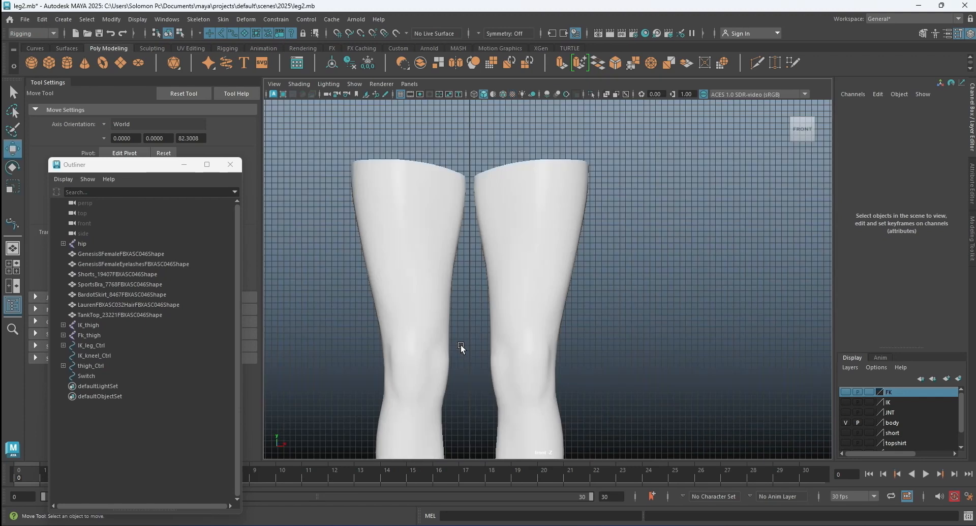
{"action": "scroll", "coordinate": [460, 349], "scroll_direction": "down", "scroll_amount": 5}
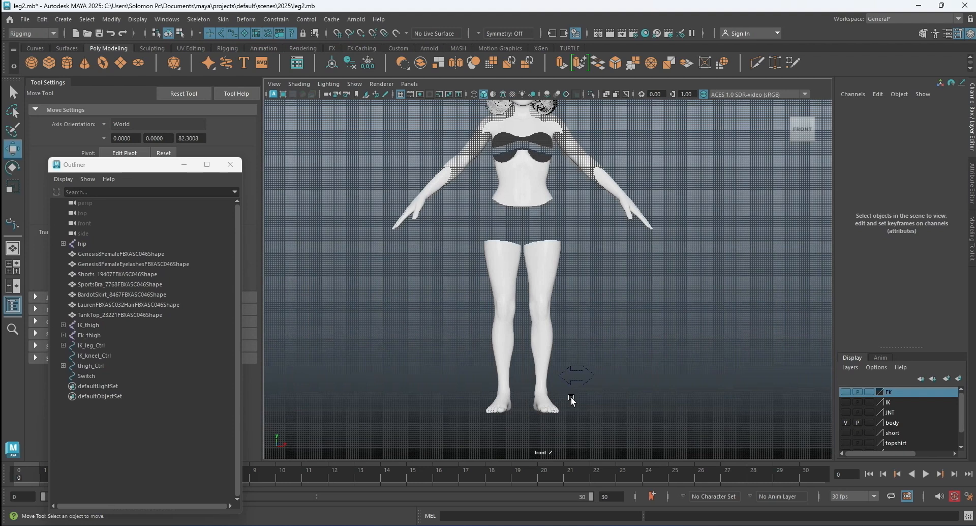
{"action": "scroll", "coordinate": [572, 400], "scroll_direction": "up", "scroll_amount": 6}
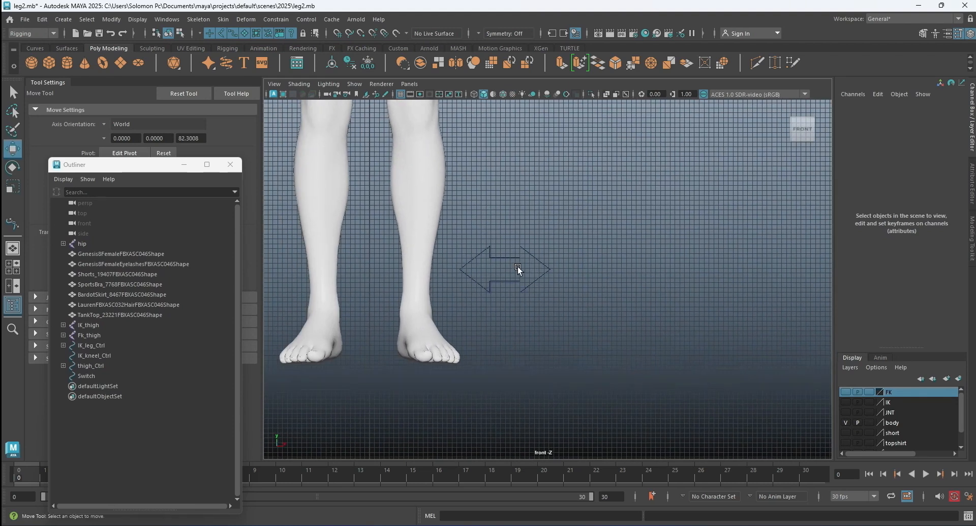
{"action": "scroll", "coordinate": [519, 270], "scroll_direction": "up", "scroll_amount": 3}
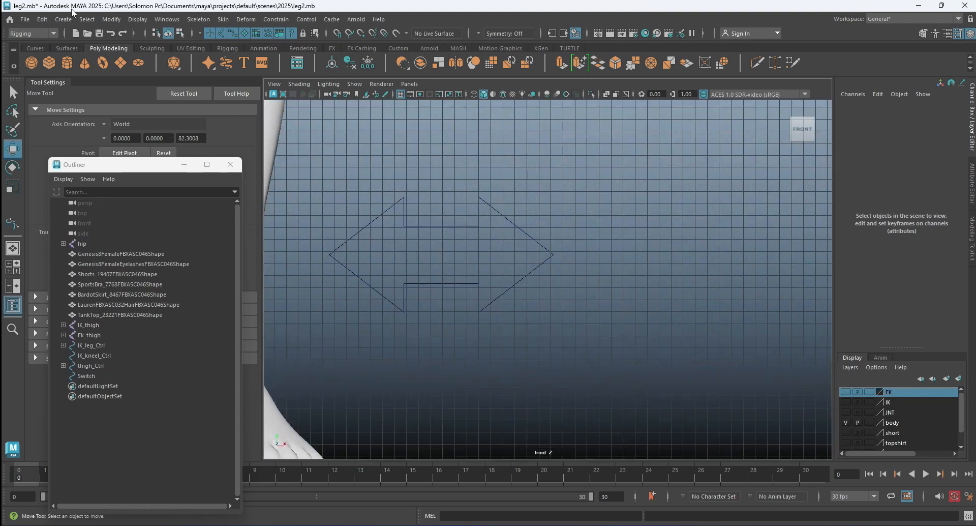
{"action": "left_click", "coordinate": [63, 18]}
{"action": "mouse_move", "coordinate": [158, 102]}
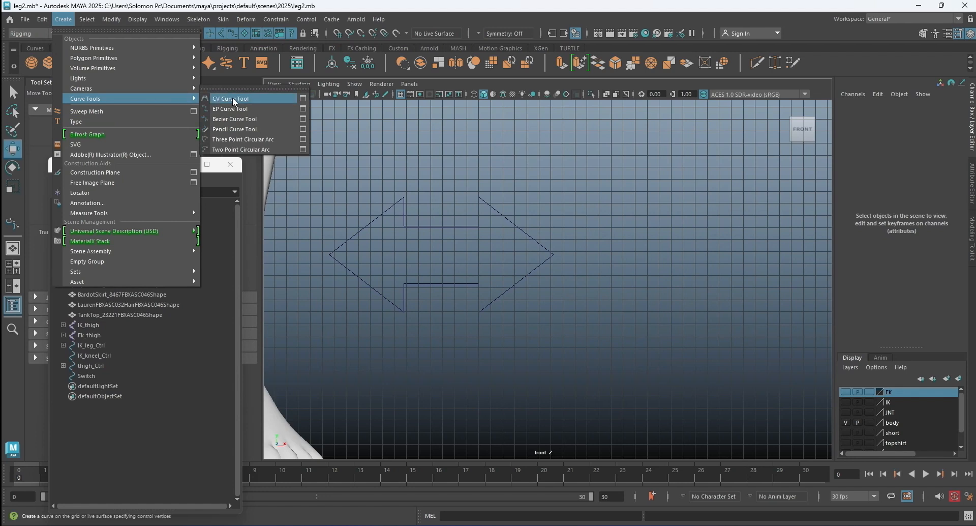
{"action": "left_click", "coordinate": [237, 123]}
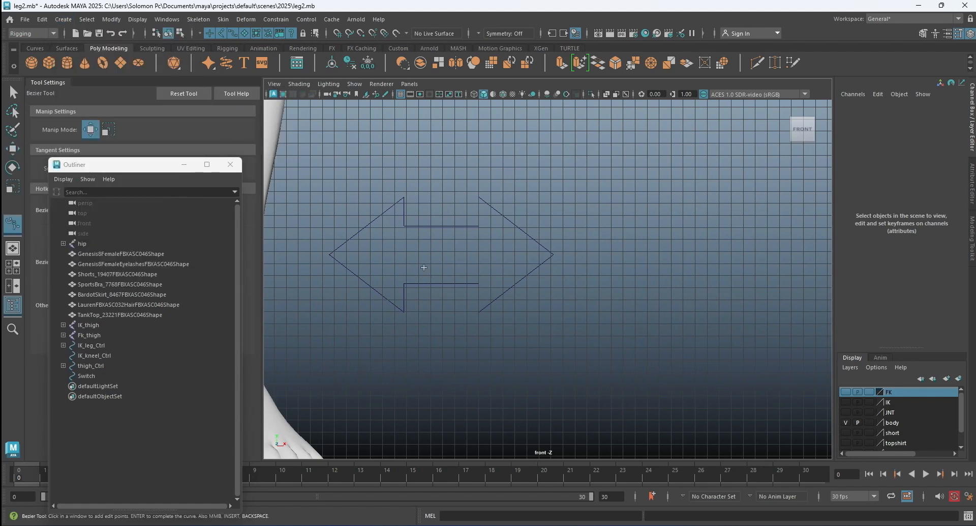
{"action": "scroll", "coordinate": [425, 256], "scroll_direction": "up", "scroll_amount": 3}
{"action": "middle_click_drag", "start_coordinate": [377, 253], "coordinate": [532, 251], "text": "alt"}
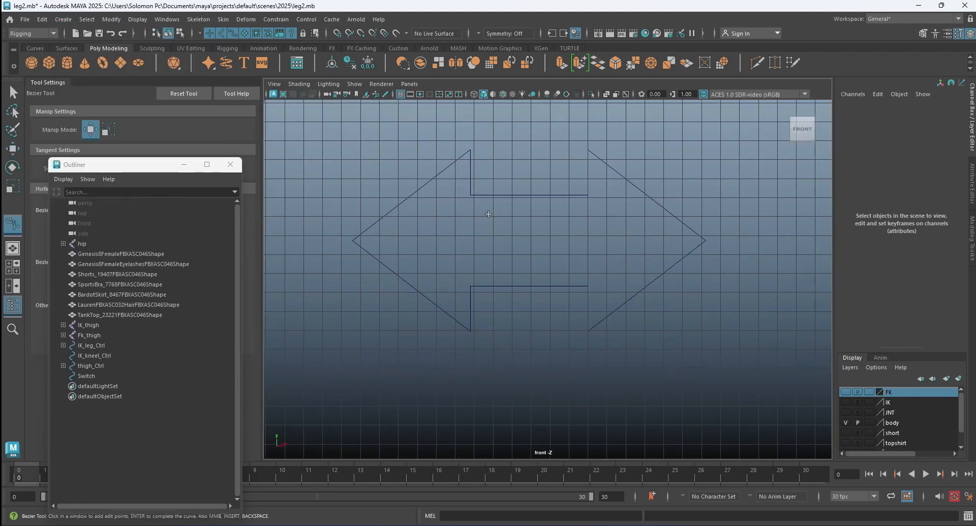
{"action": "scroll", "coordinate": [466, 208], "scroll_direction": "down", "scroll_amount": 3}
{"action": "middle_click_drag", "start_coordinate": [624, 196], "coordinate": [424, 205], "text": "alt"}
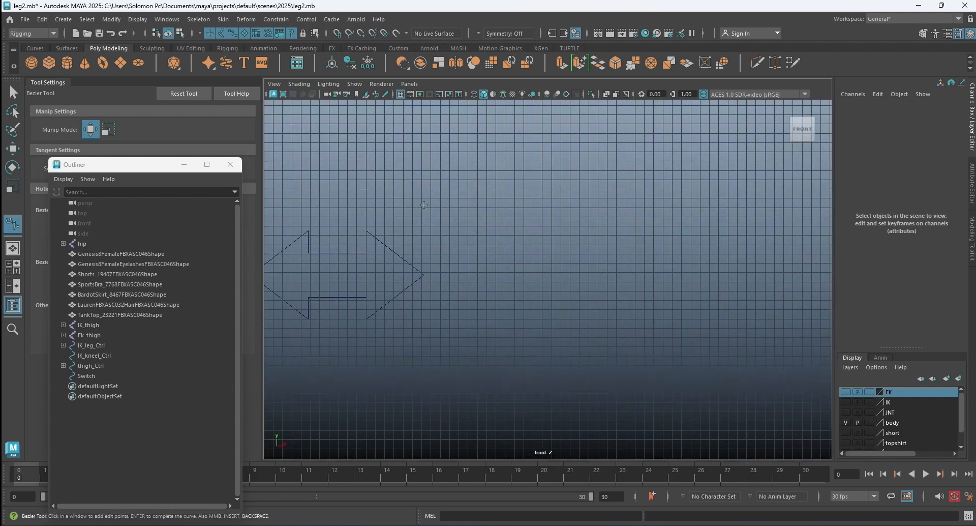
{"action": "left_click", "coordinate": [338, 33]}
{"action": "scroll", "coordinate": [459, 199], "scroll_direction": "up", "scroll_amount": 3}
{"action": "key", "text": "ctrl+z"}
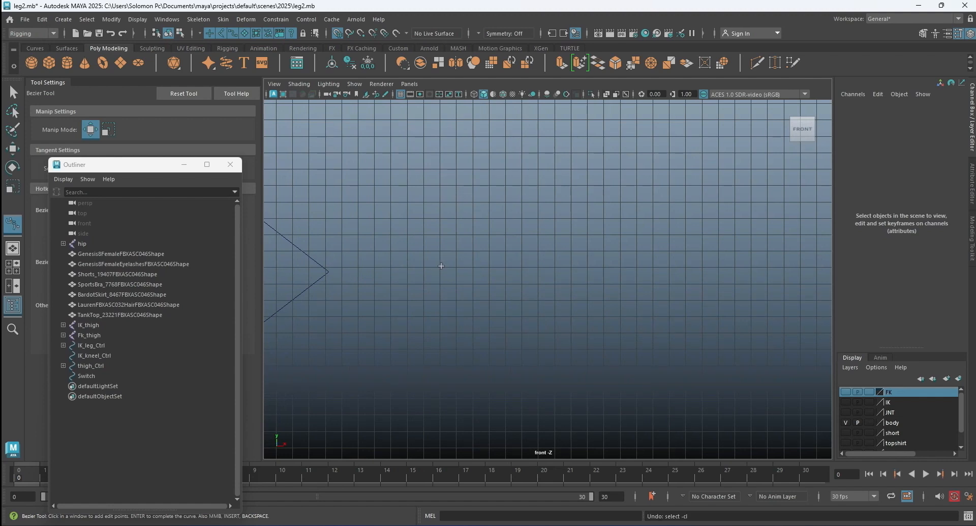
Begin an outline of the letters IK at 44, 22, tracing the I's inner edge and the K's stem 5 units tall.
{"action": "left_click", "coordinate": [440, 201]}
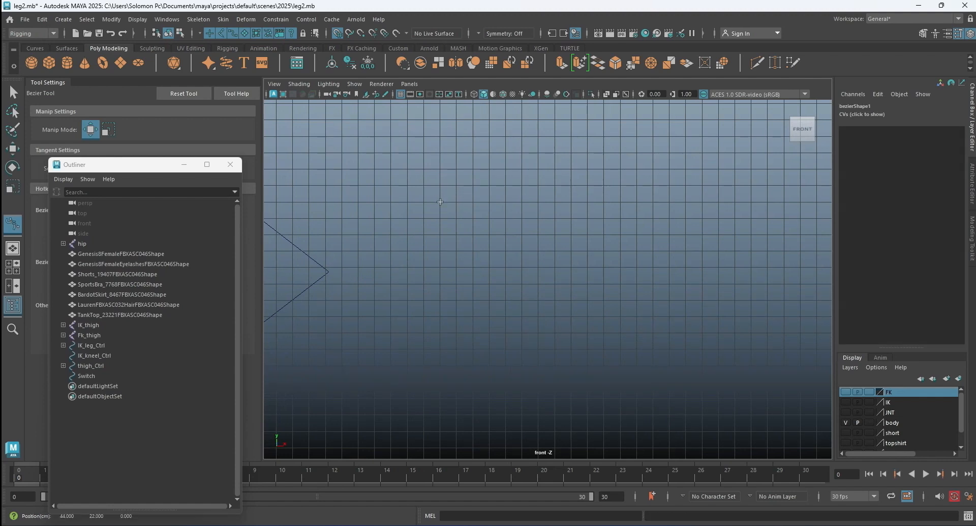
{"action": "left_click", "coordinate": [456, 203]}
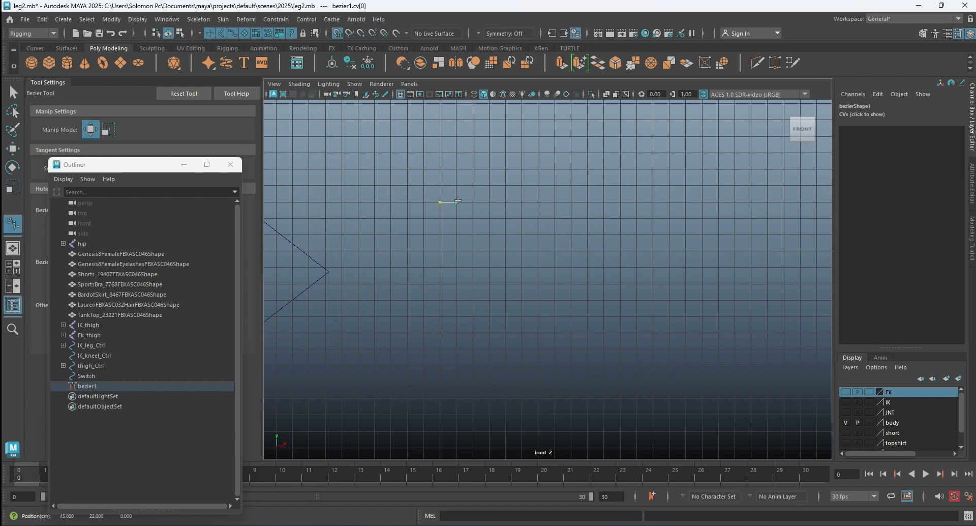
{"action": "left_click", "coordinate": [457, 283]}
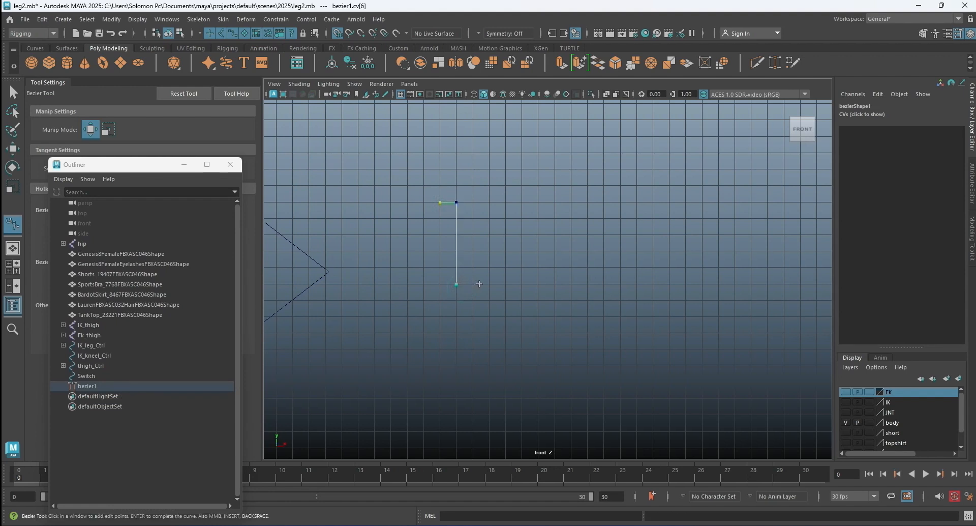
{"action": "left_click", "coordinate": [472, 284]}
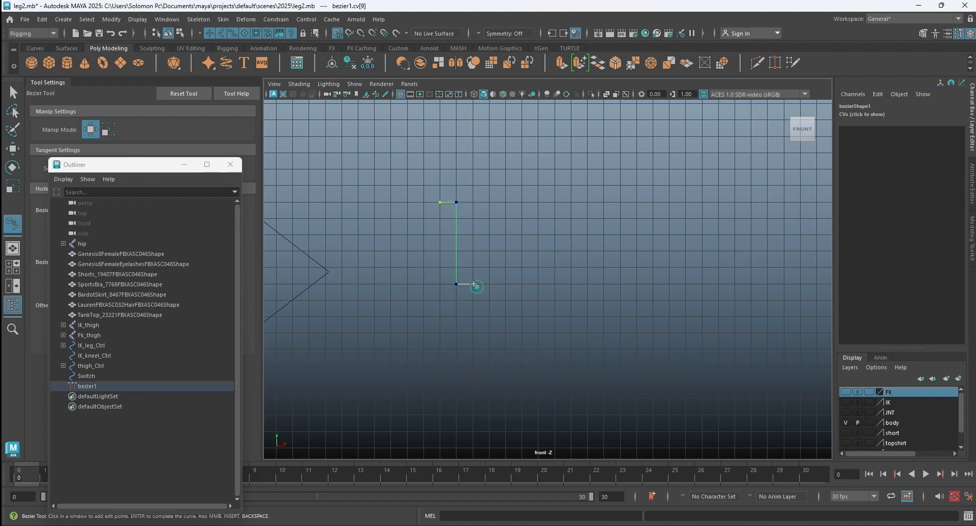
{"action": "left_click", "coordinate": [473, 202]}
{"action": "left_click", "coordinate": [489, 202]}
Trace the K's arm and leg to 5 units overall width and bring the IK outline back along the I's outer edge.
{"action": "left_click", "coordinate": [505, 202]}
{"action": "left_click", "coordinate": [522, 202]}
{"action": "left_click", "coordinate": [506, 235]}
{"action": "left_click", "coordinate": [521, 251]}
{"action": "left_click", "coordinate": [522, 284]}
{"action": "left_click", "coordinate": [505, 284]}
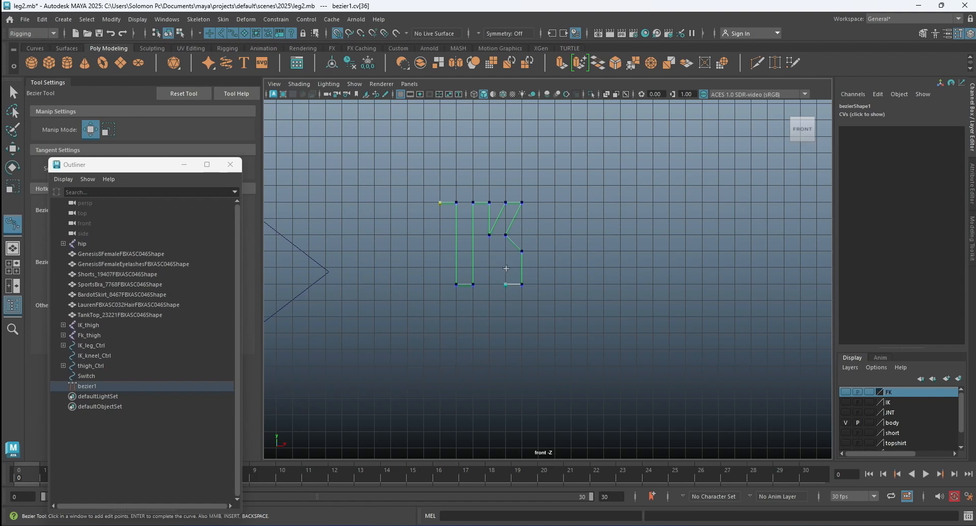
{"action": "left_click", "coordinate": [505, 267]}
{"action": "left_click", "coordinate": [489, 268]}
{"action": "left_click", "coordinate": [489, 284]}
{"action": "left_click", "coordinate": [440, 285]}
{"action": "left_click", "coordinate": [440, 203]}
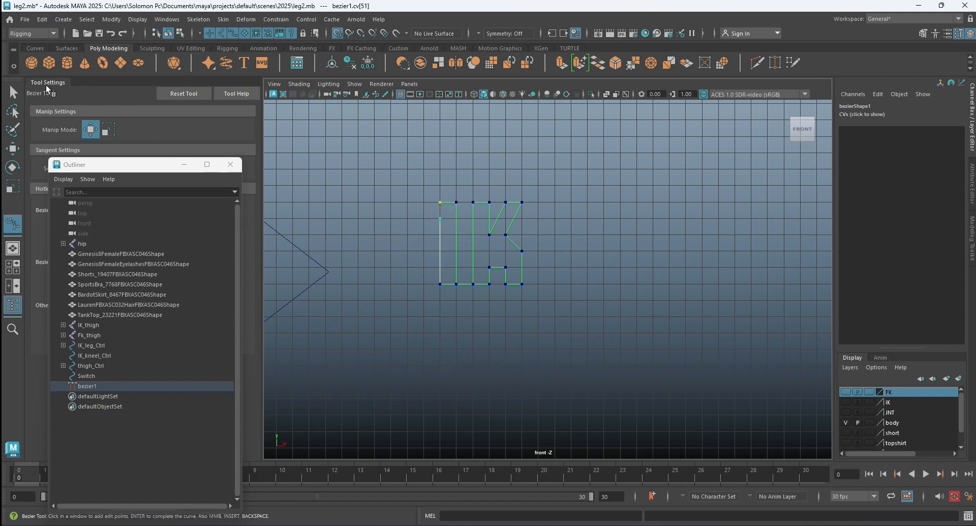
Move the IK outline's end control vertex up onto its starting corner to close the gap, and deselect it.
{"action": "left_click", "coordinate": [12, 92]}
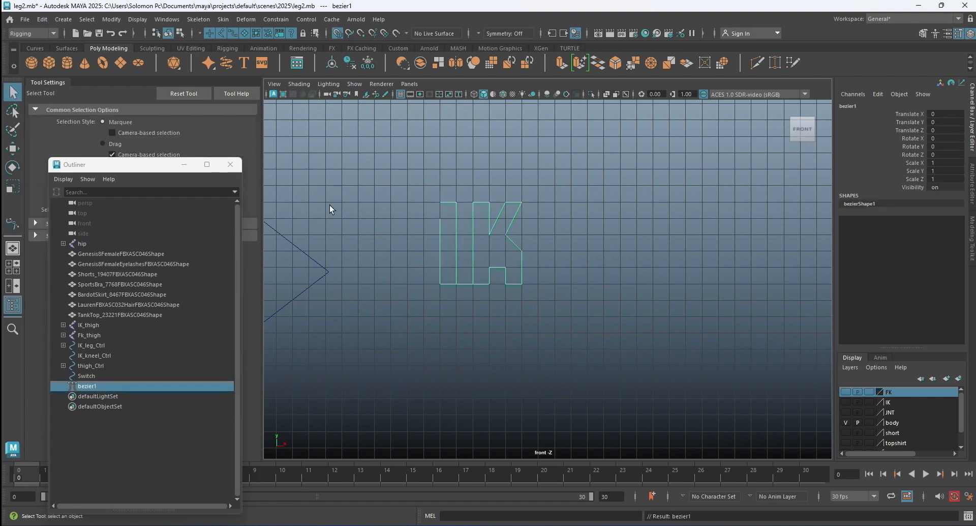
{"action": "right_click", "coordinate": [440, 236]}
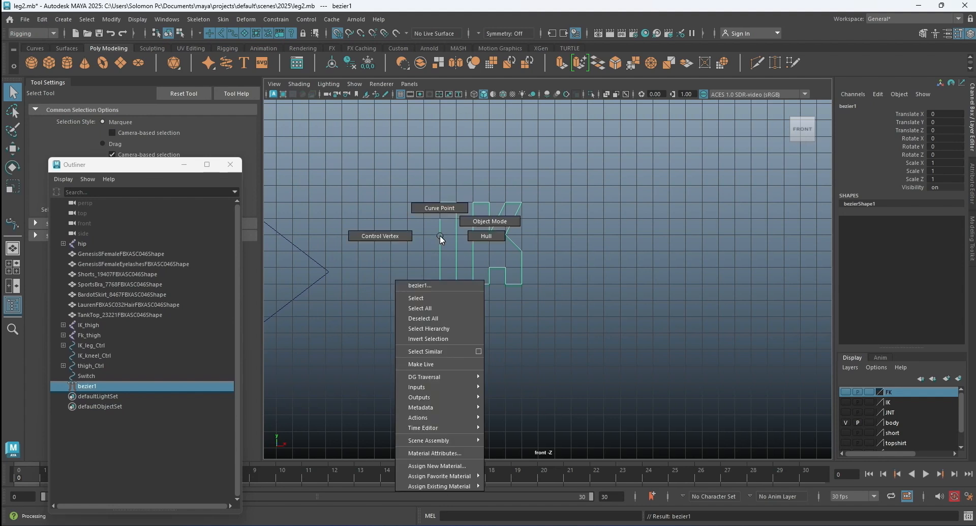
{"action": "right_click_drag", "start_coordinate": [440, 235], "coordinate": [396, 234]}
{"action": "left_click_drag", "start_coordinate": [422, 215], "coordinate": [447, 225]}
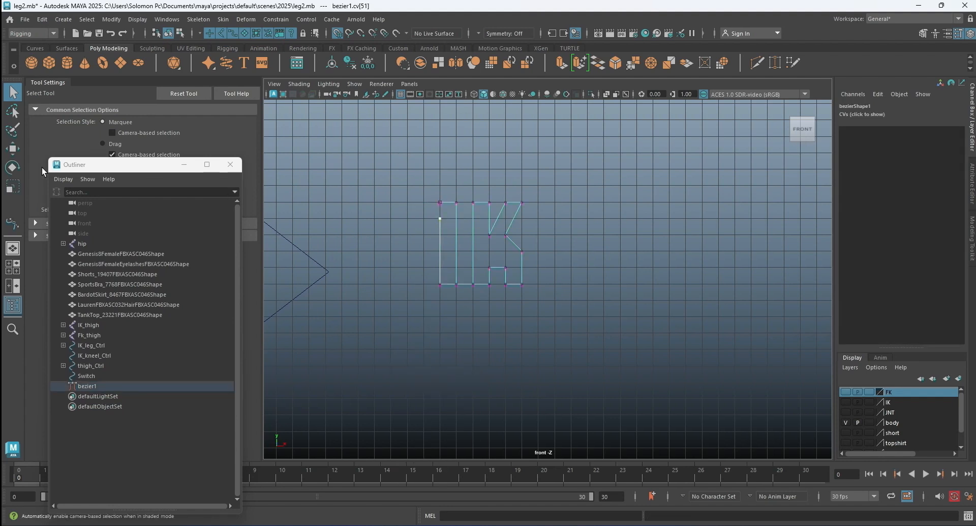
{"action": "left_click", "coordinate": [13, 148]}
{"action": "left_click_drag", "start_coordinate": [439, 169], "coordinate": [436, 197]}
{"action": "left_click", "coordinate": [557, 197]}
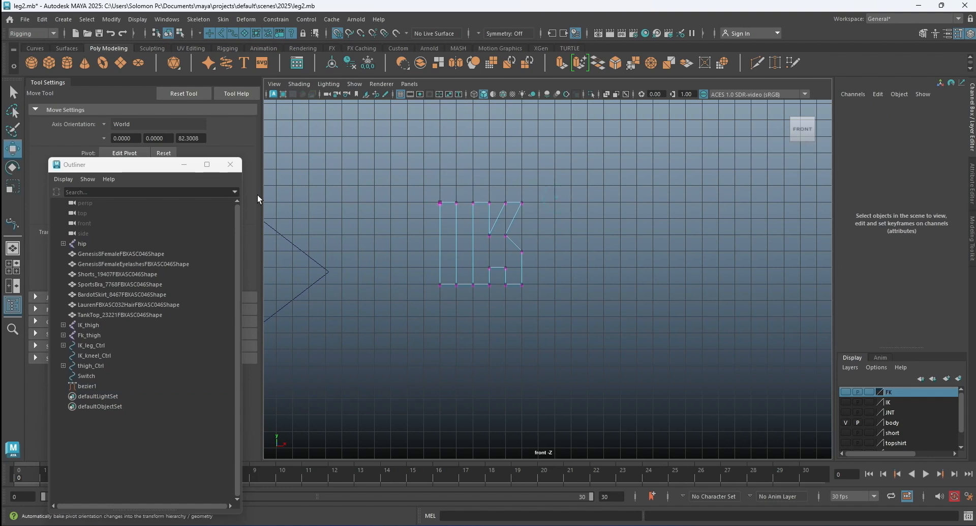
Begin a second bezier outline 2 units beyond IK, tracing the F's arms and the K's stem 5 units tall for FK.
{"action": "left_click", "coordinate": [12, 222]}
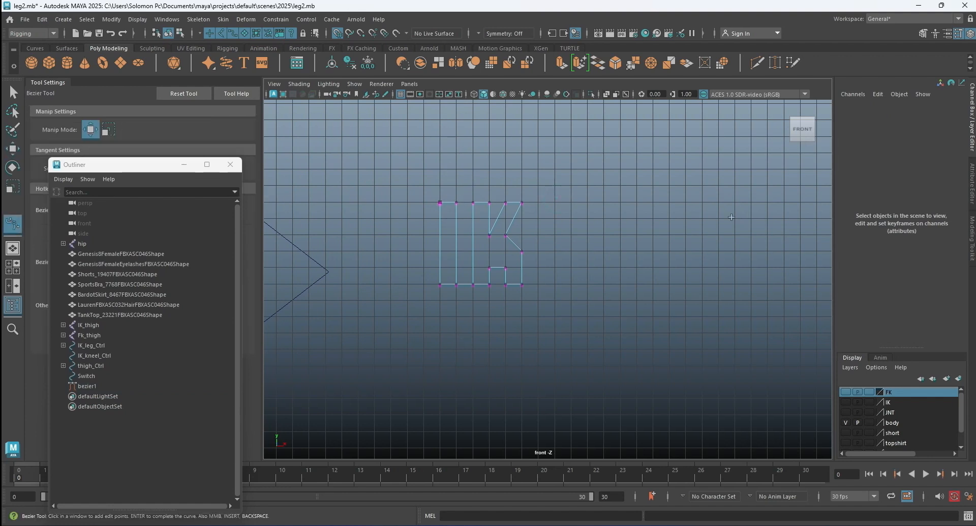
{"action": "left_click", "coordinate": [555, 202]}
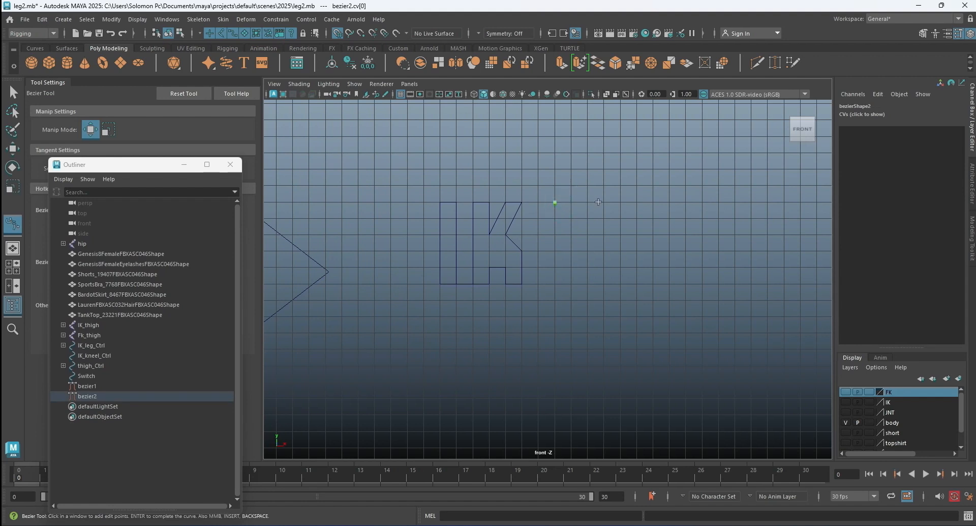
{"action": "left_click", "coordinate": [603, 202]}
{"action": "left_click", "coordinate": [571, 218]}
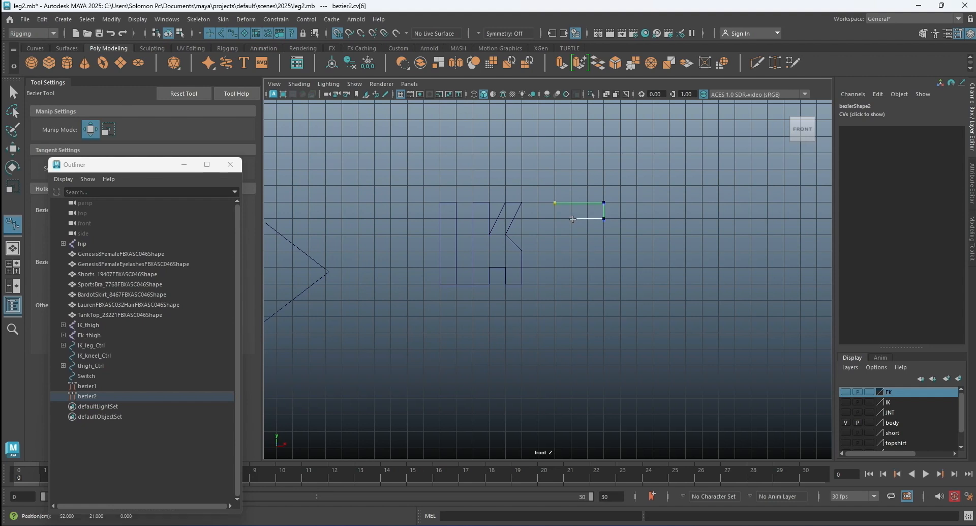
{"action": "left_click", "coordinate": [571, 235]}
{"action": "left_click", "coordinate": [588, 234]}
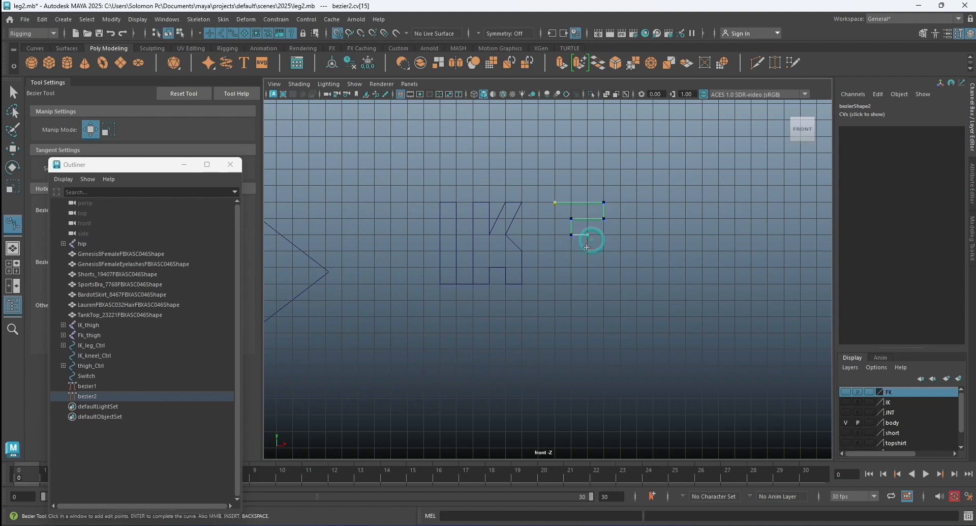
{"action": "left_click", "coordinate": [588, 251]}
{"action": "left_click", "coordinate": [572, 251]}
{"action": "left_click", "coordinate": [572, 268]}
{"action": "left_click", "coordinate": [620, 283]}
{"action": "left_click", "coordinate": [620, 202]}
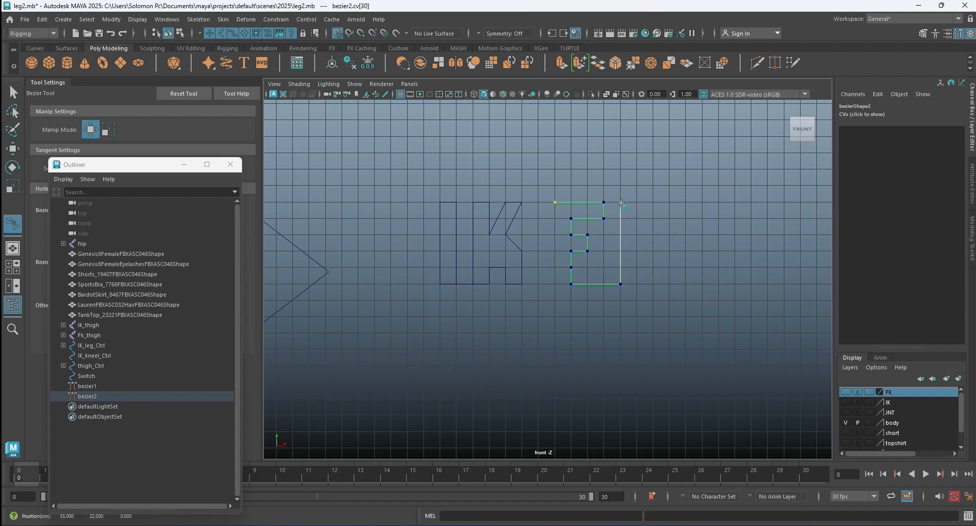
Trace the K's arm and leg to 7 units overall width and bring the FK outline back along the F's outer edge.
{"action": "left_click", "coordinate": [635, 203]}
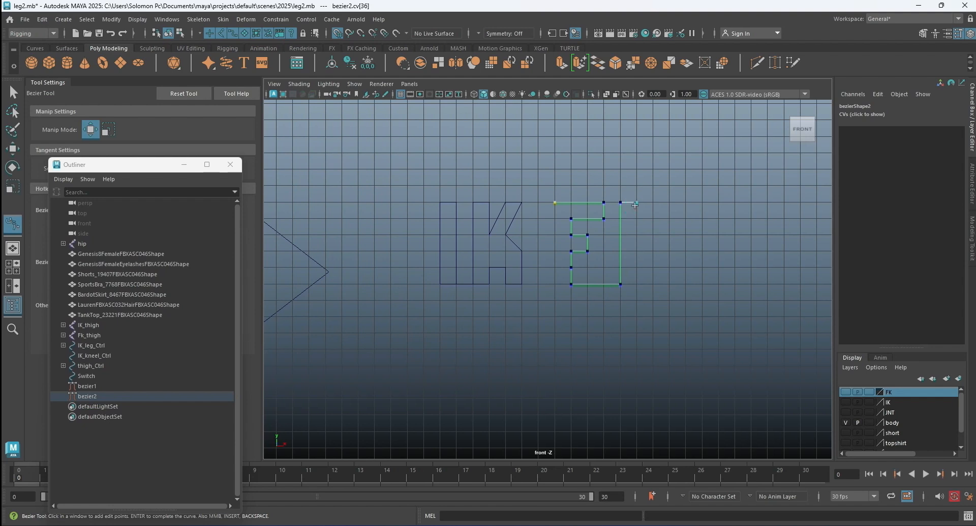
{"action": "left_click", "coordinate": [636, 235]}
{"action": "left_click", "coordinate": [669, 203]}
{"action": "key", "text": "ctrl+z"}
{"action": "left_click", "coordinate": [653, 204]}
{"action": "left_click", "coordinate": [669, 203]}
{"action": "left_click", "coordinate": [653, 235]}
{"action": "left_click", "coordinate": [668, 251]}
{"action": "left_click", "coordinate": [669, 283]}
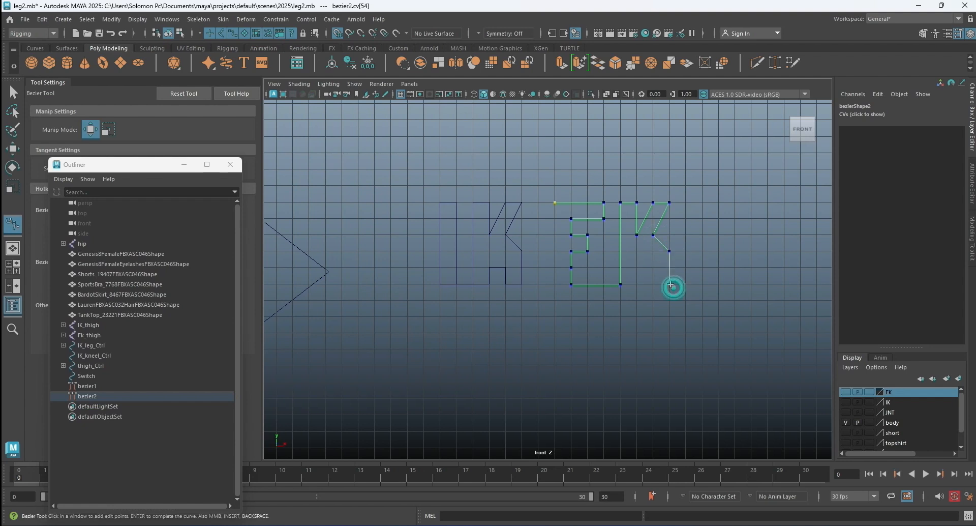
{"action": "left_click", "coordinate": [653, 283]}
{"action": "left_click", "coordinate": [653, 268]}
{"action": "left_click", "coordinate": [637, 267]}
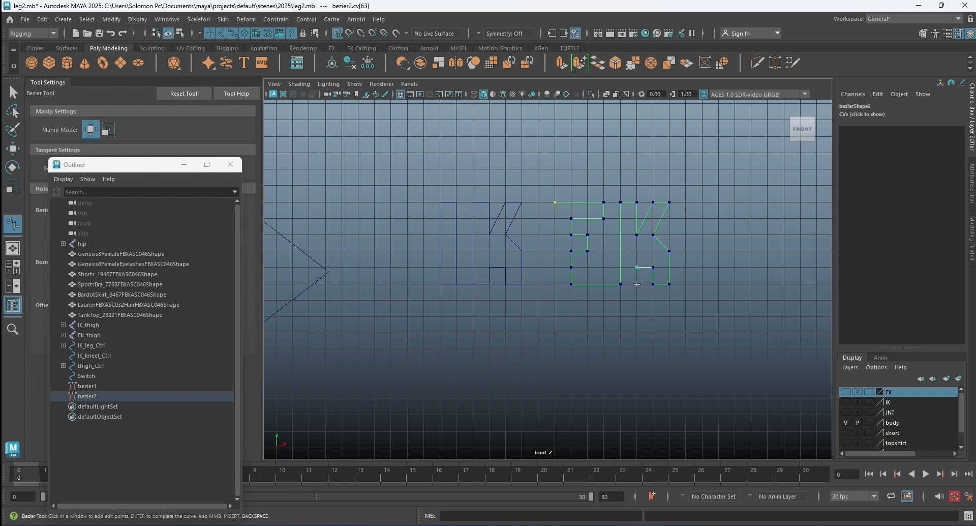
{"action": "left_click", "coordinate": [637, 284]}
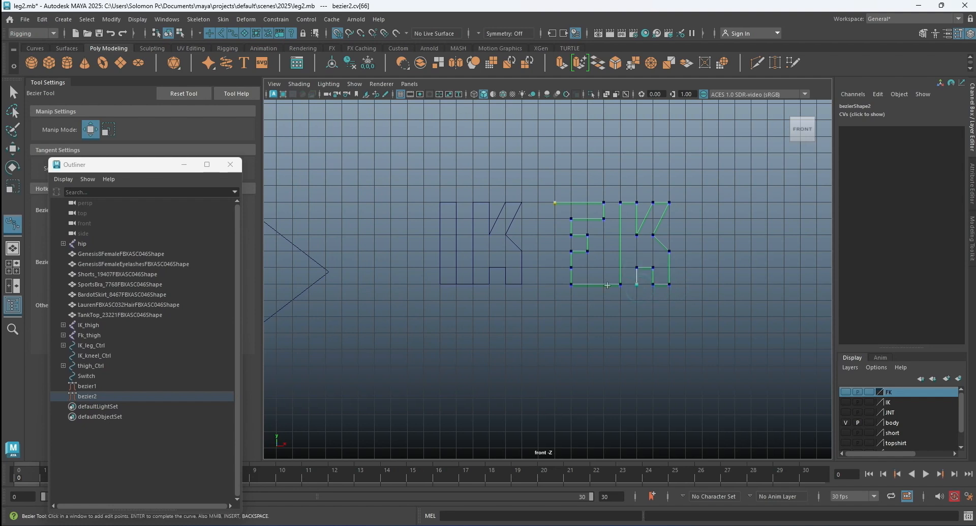
{"action": "left_click", "coordinate": [554, 283]}
{"action": "left_click", "coordinate": [555, 203]}
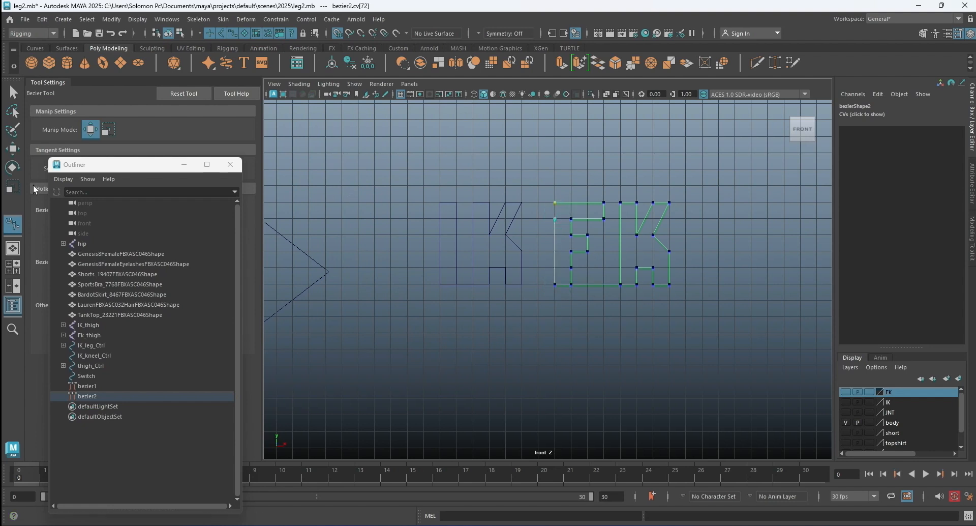
Move the FK outline's end control vertex up onto its starting corner and return the curve to object mode.
{"action": "left_click", "coordinate": [13, 149]}
{"action": "right_click_drag", "start_coordinate": [568, 224], "coordinate": [529, 224]}
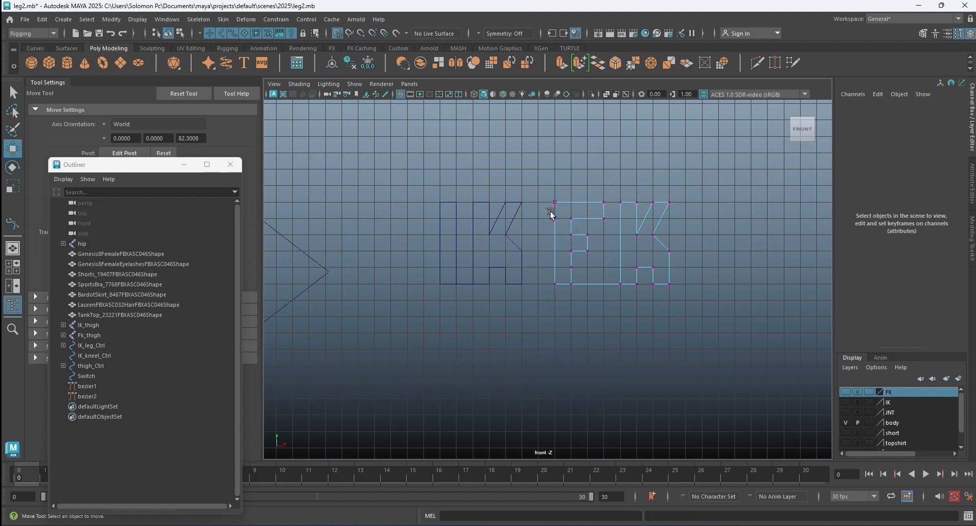
{"action": "left_click_drag", "start_coordinate": [557, 218], "coordinate": [557, 219]}
{"action": "left_click_drag", "start_coordinate": [555, 173], "coordinate": [554, 200]}
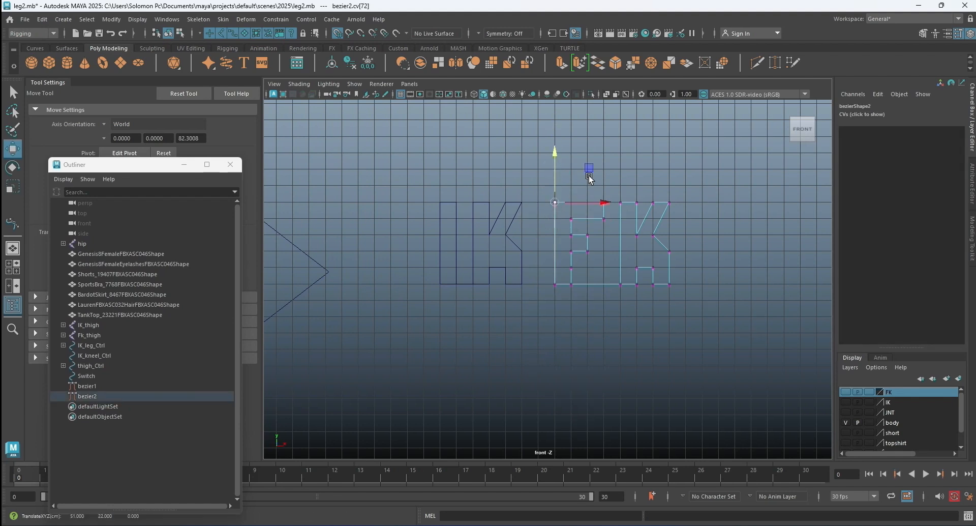
{"action": "left_click", "coordinate": [623, 166]}
{"action": "right_click_drag", "start_coordinate": [637, 200], "coordinate": [660, 184]}
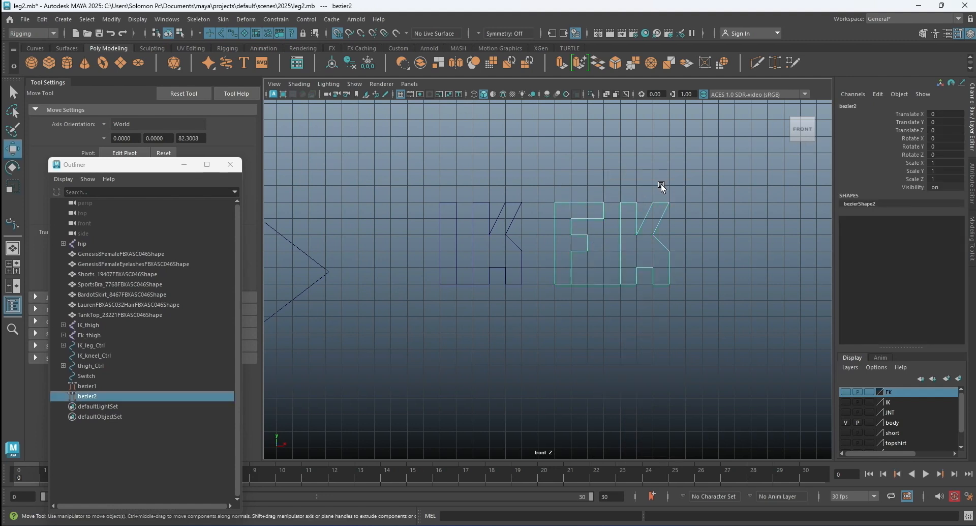
Convert the IK and FK bezier outlines to NURBS curves and center their pivots.
{"action": "left_click", "coordinate": [520, 209]}
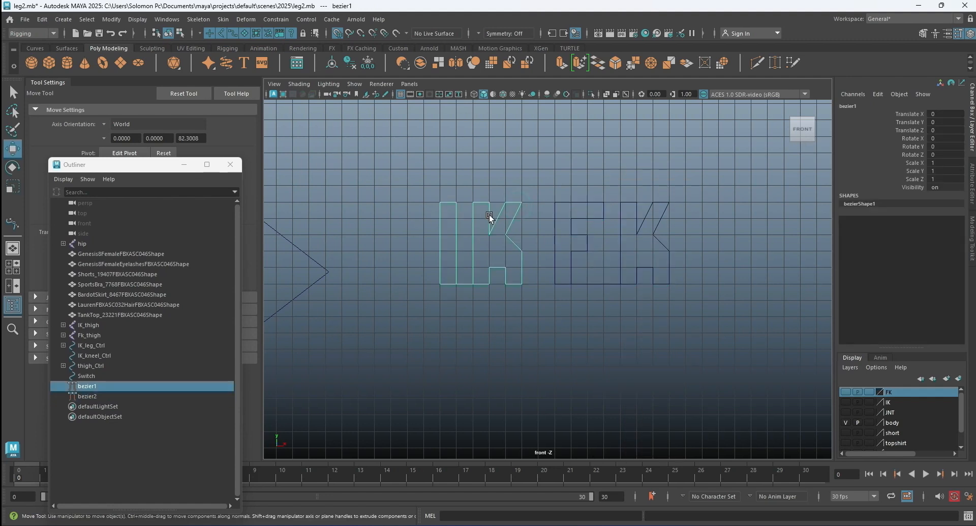
{"action": "left_click", "coordinate": [12, 167]}
{"action": "left_click_drag", "start_coordinate": [407, 170], "coordinate": [648, 257]}
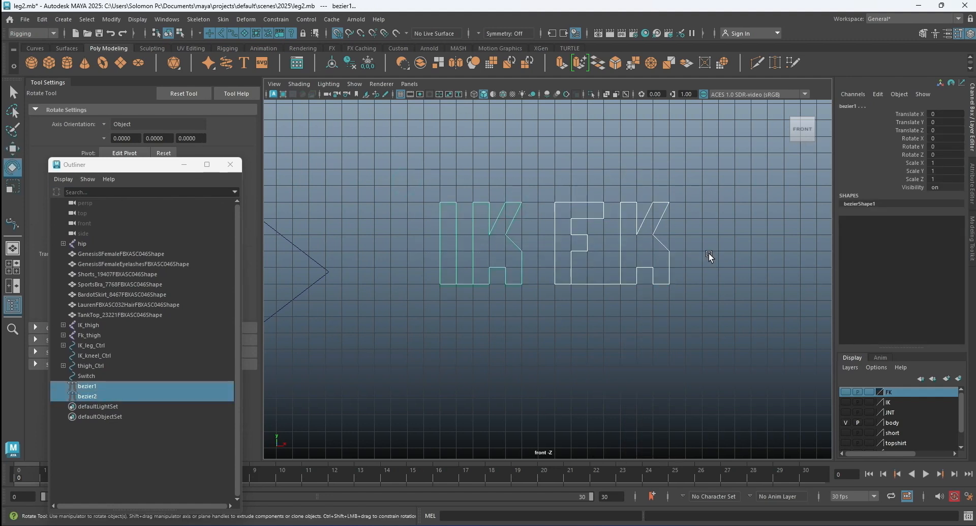
{"action": "left_click", "coordinate": [109, 19]}
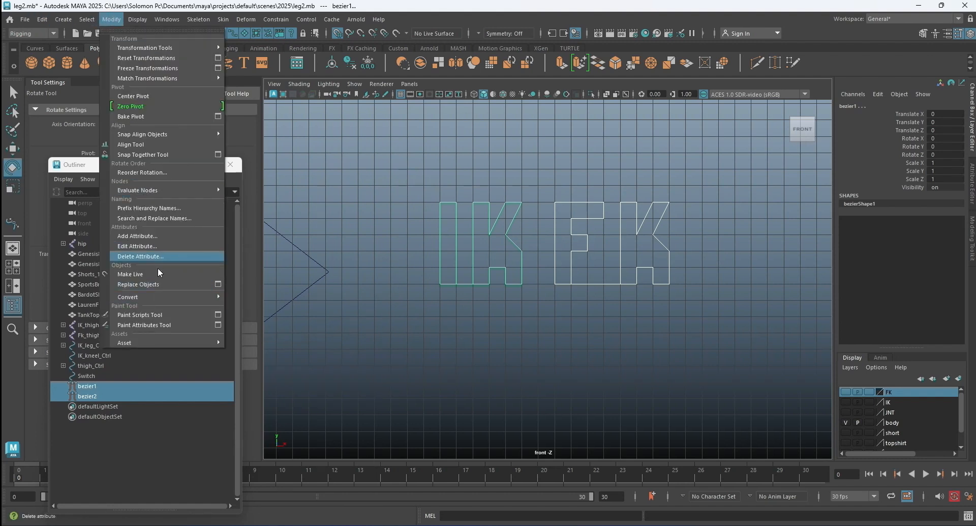
{"action": "mouse_move", "coordinate": [162, 297]}
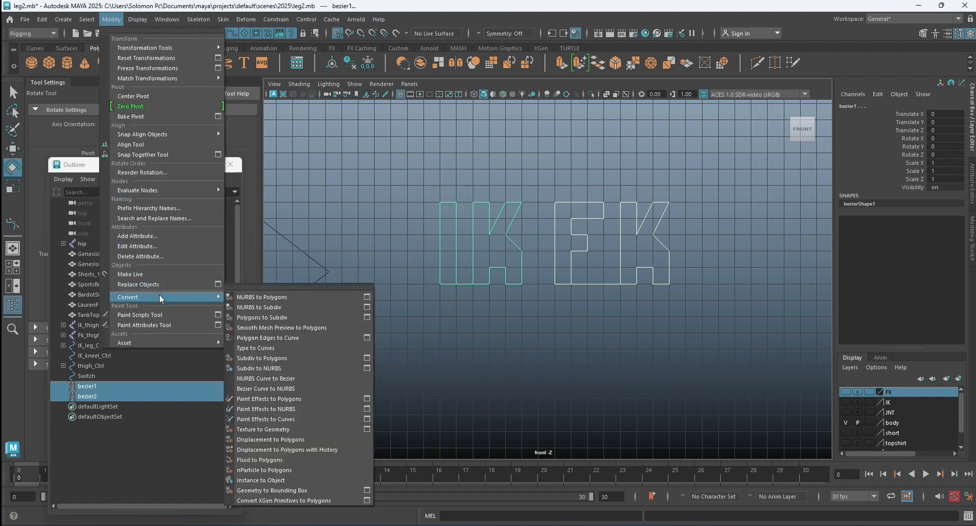
{"action": "left_click", "coordinate": [303, 389]}
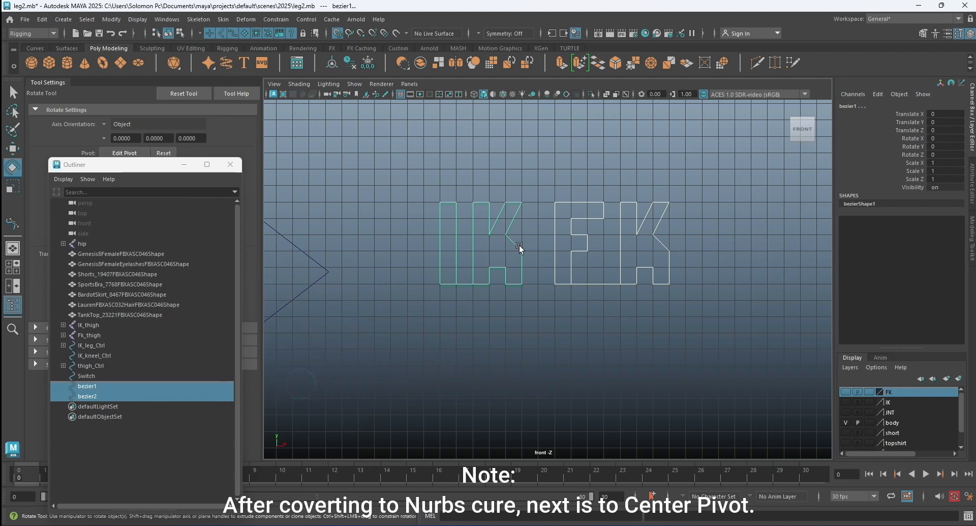
{"action": "left_click", "coordinate": [112, 19]}
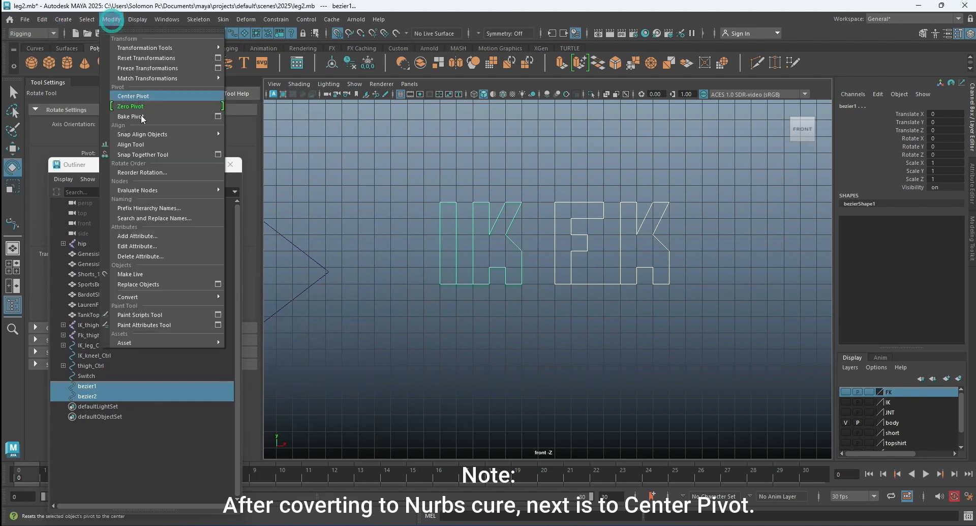
{"action": "left_click", "coordinate": [136, 97]}
Move the IK text curve along X until it lies centred over the FK text curve.
{"action": "left_click", "coordinate": [521, 325]}
{"action": "left_click", "coordinate": [521, 264]}
{"action": "key", "text": "w"}
{"action": "key", "text": "w"}
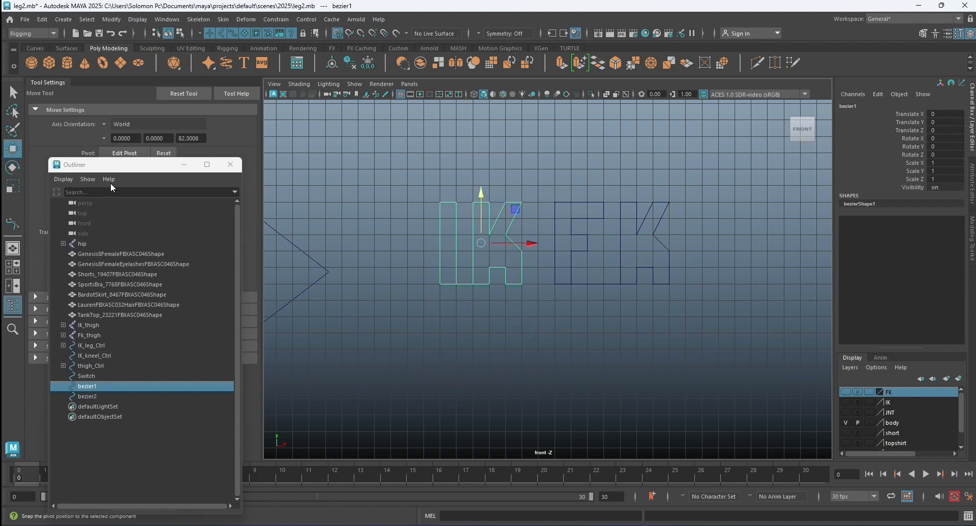
{"action": "left_click_drag", "start_coordinate": [542, 240], "coordinate": [607, 240]}
{"action": "left_click", "coordinate": [547, 206]}
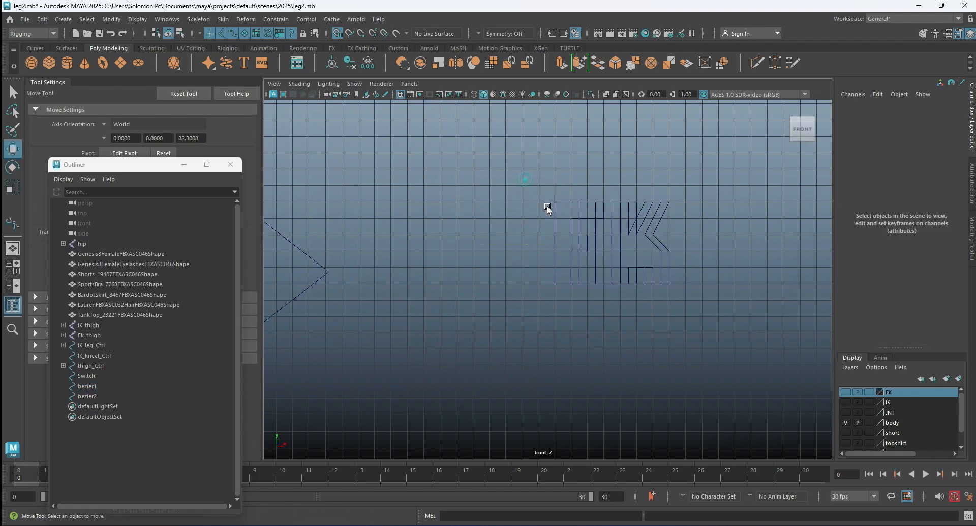
Move the overlapping IK and FK curves together onto the middle of the Switch arrow, placing the FK curve at Translate X -26.5.
{"action": "scroll", "coordinate": [532, 206], "scroll_direction": "down", "scroll_amount": 3}
{"action": "left_click_drag", "start_coordinate": [523, 207], "coordinate": [403, 260]}
{"action": "scroll", "coordinate": [649, 263], "scroll_direction": "down", "scroll_amount": 2}
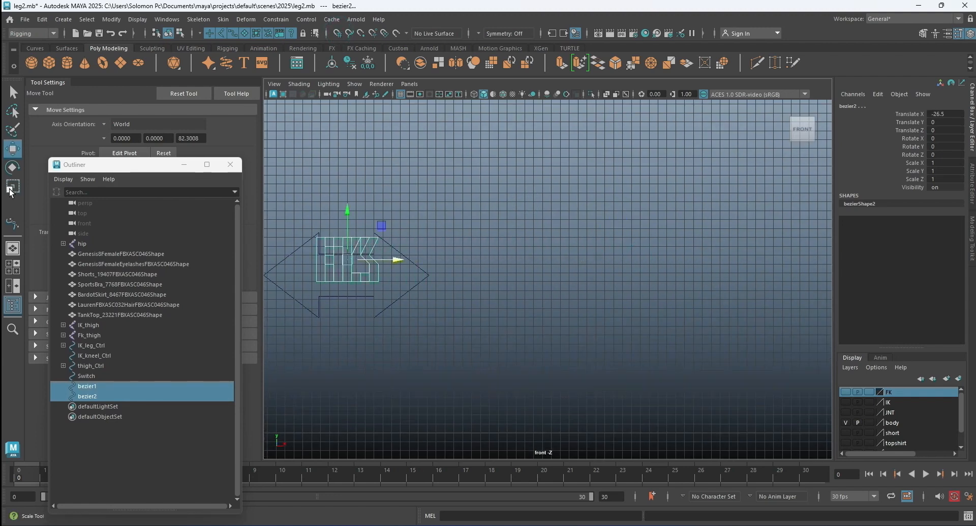
Scale both text curves uniformly to 0.561 and raise them to Translate Y 2.405 at the Switch arrow's upper edge.
{"action": "key", "text": "r"}
{"action": "left_click_drag", "start_coordinate": [347, 259], "coordinate": [328, 262]}
{"action": "key", "text": "w"}
{"action": "left_click_drag", "start_coordinate": [340, 212], "coordinate": [338, 189]}
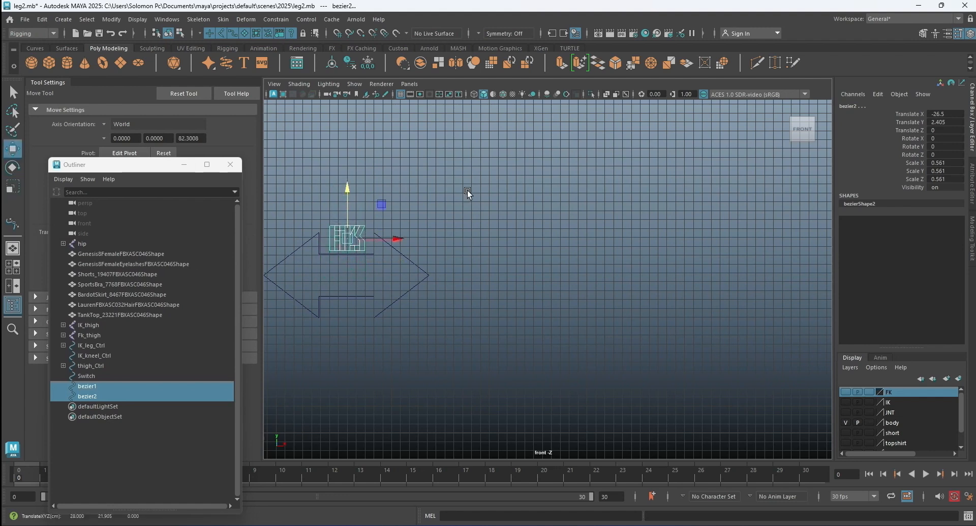
{"action": "left_click", "coordinate": [467, 193]}
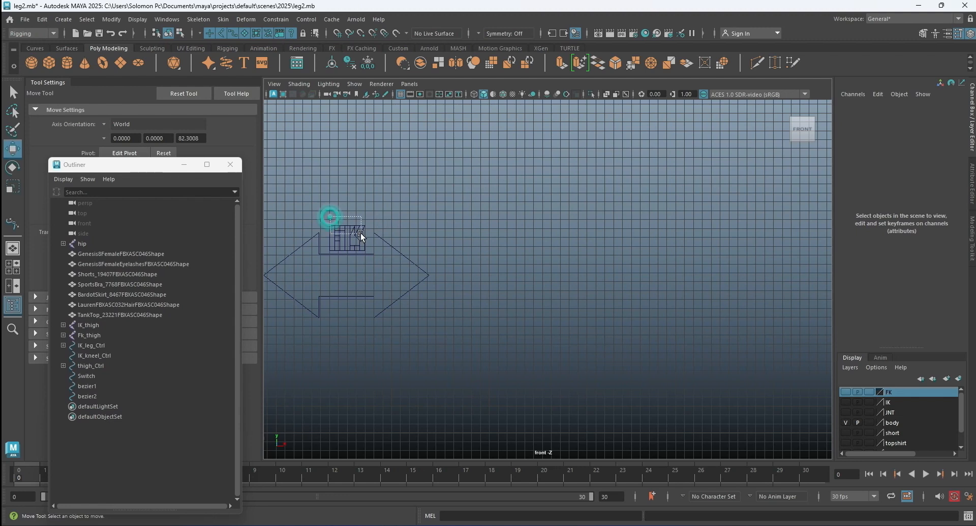
Move the IK and FK curves back to Translate Z -1.824 in the side view so they line up with the Switch arrow's plane.
{"action": "left_click_drag", "start_coordinate": [361, 233], "coordinate": [361, 232]}
{"action": "key", "text": "space"}
{"action": "key", "text": "space"}
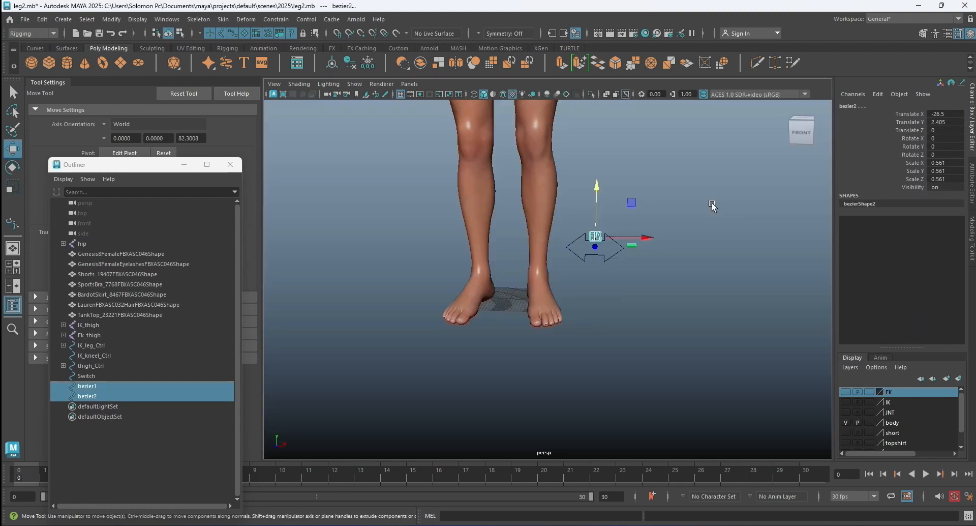
{"action": "left_click_drag", "start_coordinate": [688, 218], "coordinate": [582, 247], "text": "alt"}
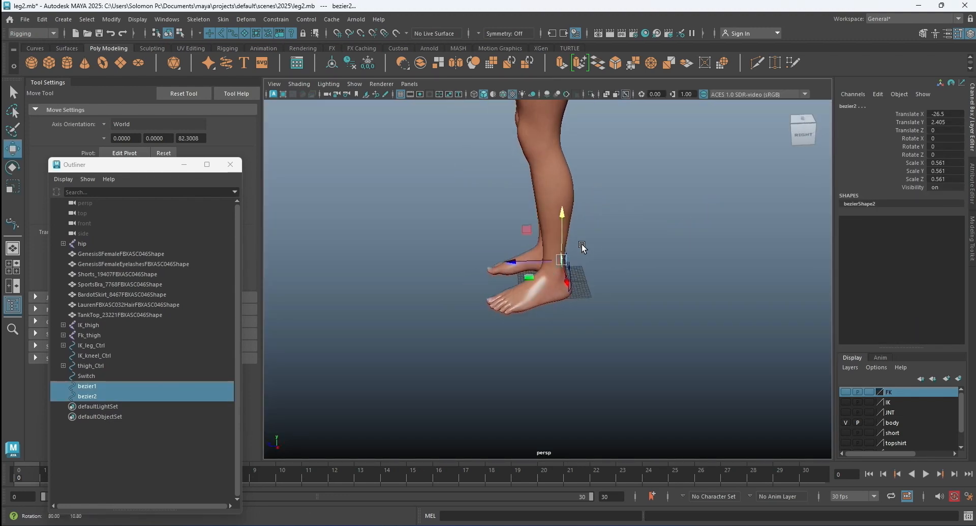
{"action": "key", "text": "space"}
{"action": "key", "text": "space"}
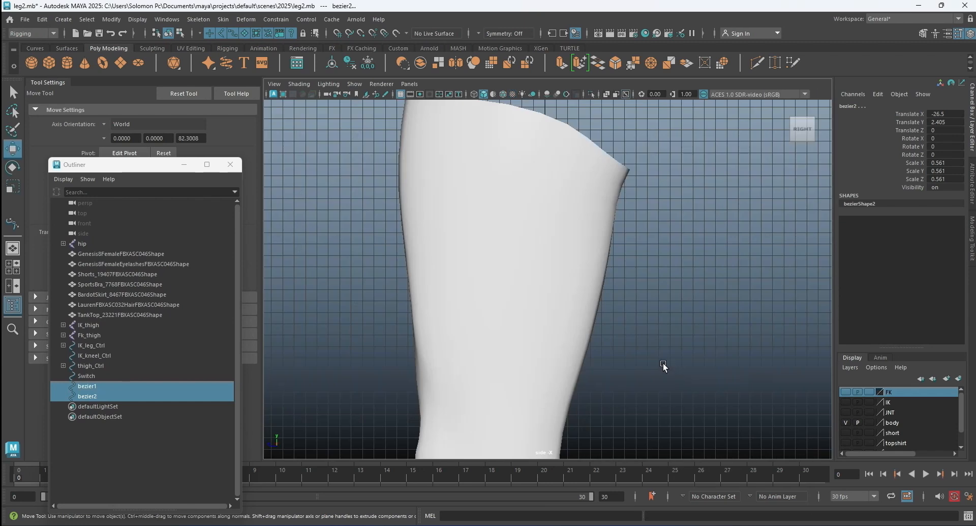
{"action": "key", "text": "f"}
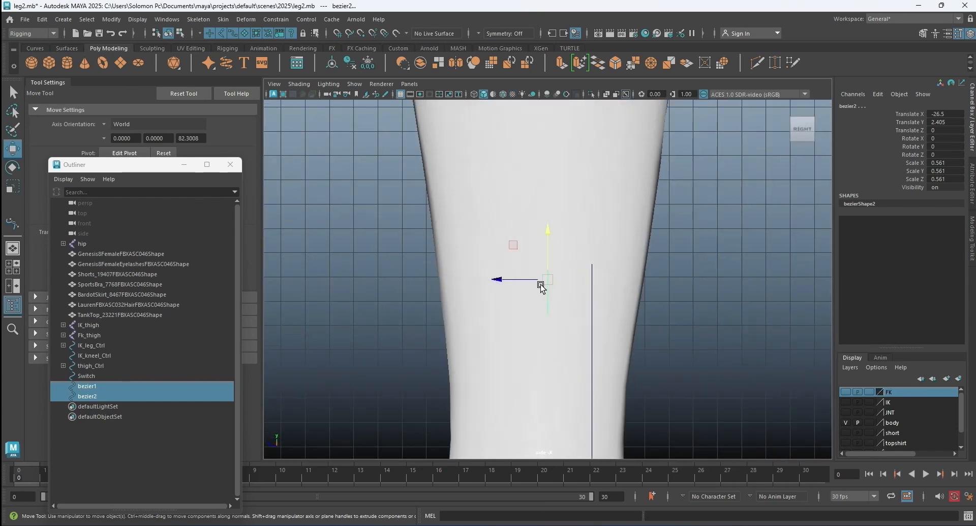
{"action": "left_click_drag", "start_coordinate": [499, 279], "coordinate": [544, 280]}
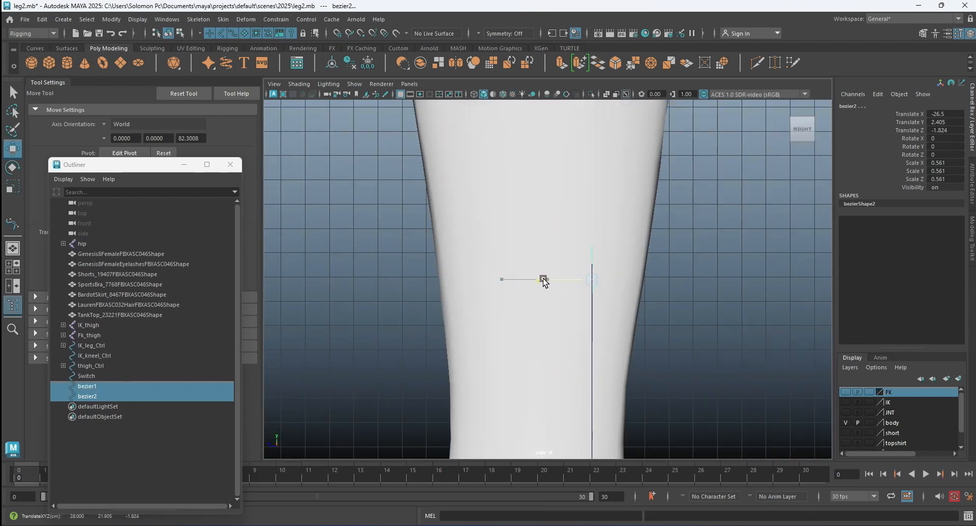
{"action": "key", "text": "space"}
{"action": "key", "text": "space"}
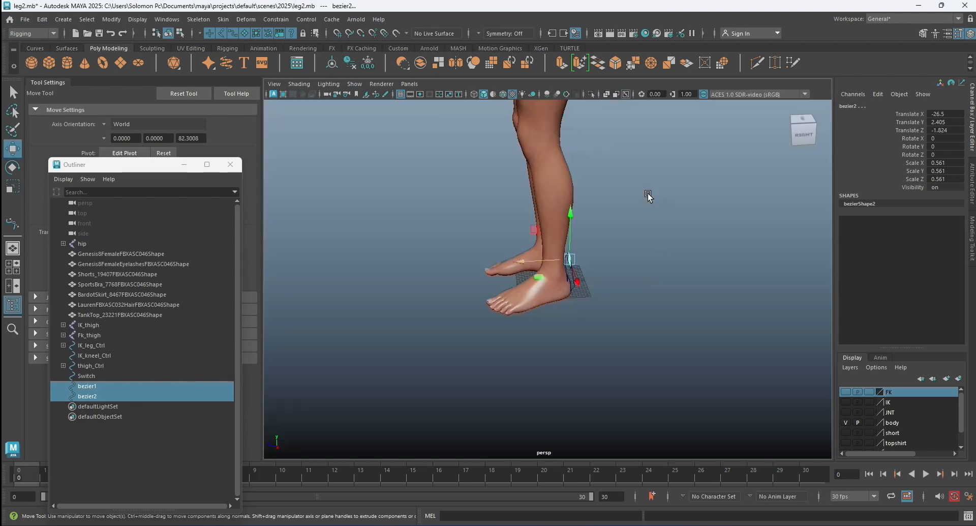
{"action": "left_click_drag", "start_coordinate": [575, 272], "coordinate": [669, 281], "text": "alt"}
{"action": "left_click", "coordinate": [670, 279]}
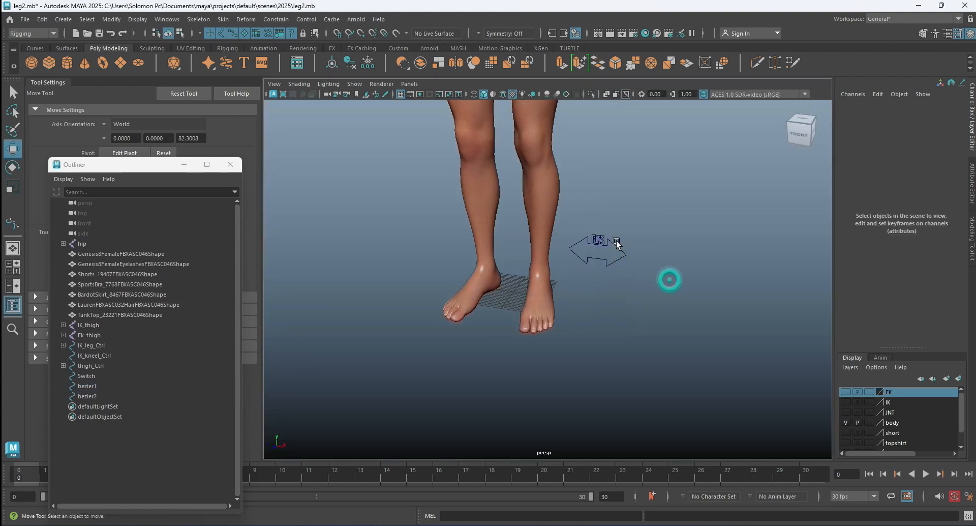
Examine the placement of the IK and FK text on the Switch arrow beside the left foot from several angles.
{"action": "scroll", "coordinate": [617, 244], "scroll_direction": "up", "scroll_amount": 4}
{"action": "scroll", "coordinate": [660, 229], "scroll_direction": "down", "scroll_amount": 1}
{"action": "left_click_drag", "start_coordinate": [660, 235], "coordinate": [704, 276], "text": "alt"}
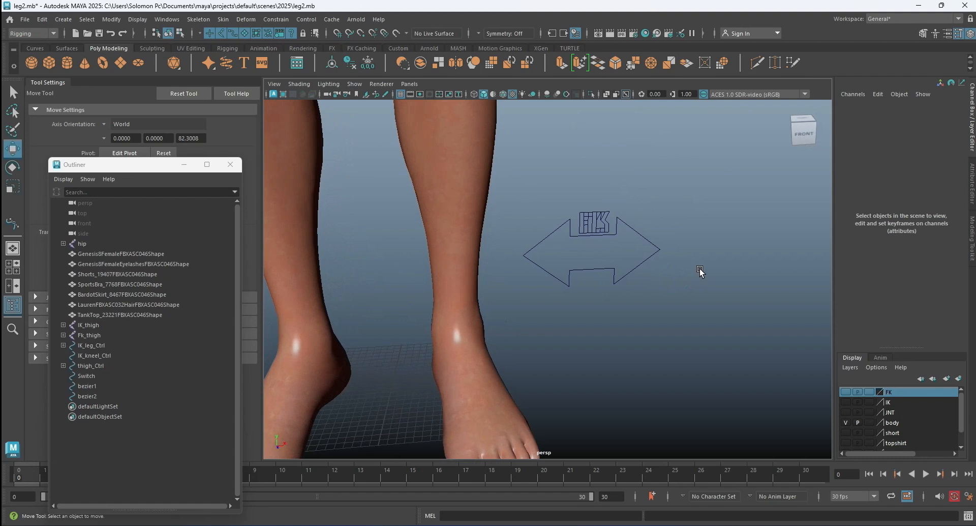
{"action": "scroll", "coordinate": [692, 238], "scroll_direction": "down", "scroll_amount": 4}
{"action": "scroll", "coordinate": [617, 243], "scroll_direction": "up", "scroll_amount": 2}
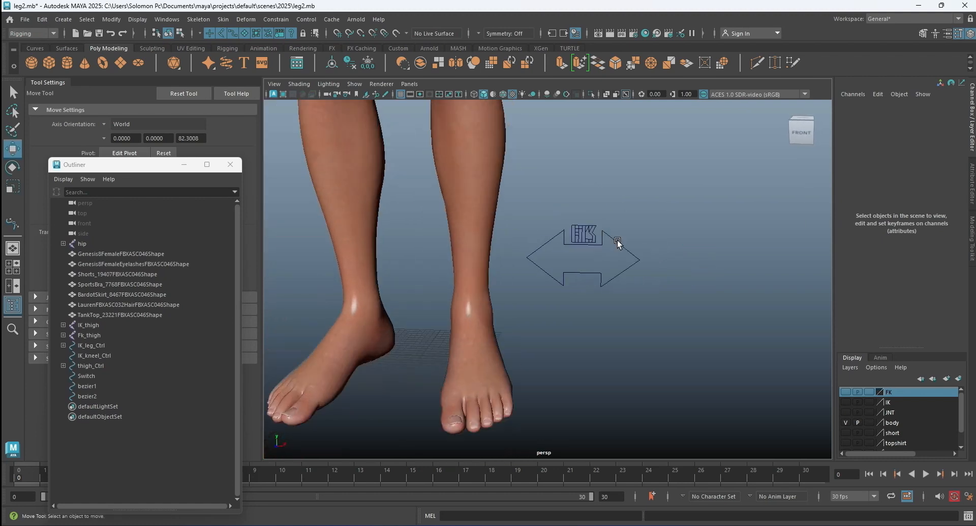
{"action": "scroll", "coordinate": [618, 243], "scroll_direction": "up", "scroll_amount": 3}
{"action": "left_click_drag", "start_coordinate": [632, 245], "coordinate": [643, 249], "text": "alt"}
{"action": "middle_click_drag", "start_coordinate": [638, 247], "coordinate": [569, 277], "text": "alt"}
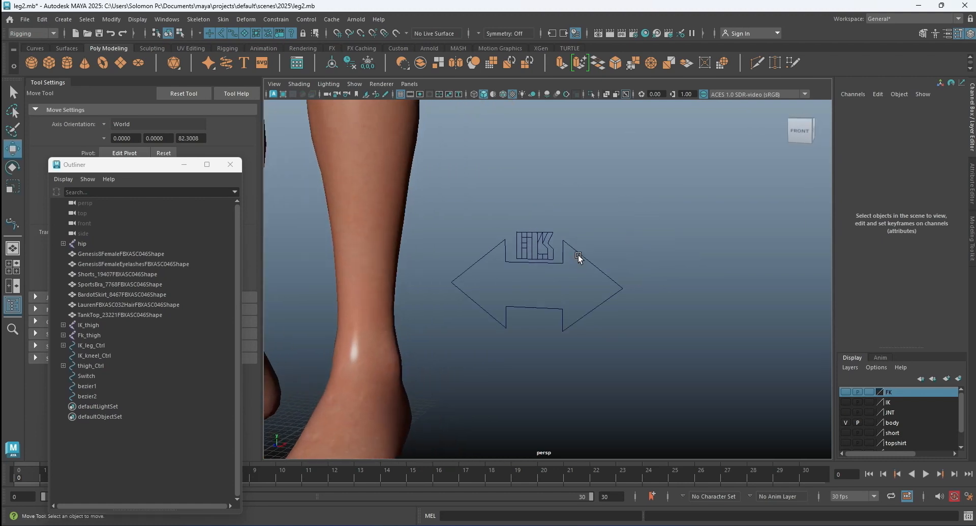
Add a keyable float attribute named Switch to the Switch control with minimum 0, maximum 1 and default 0.
{"action": "left_click", "coordinate": [578, 254]}
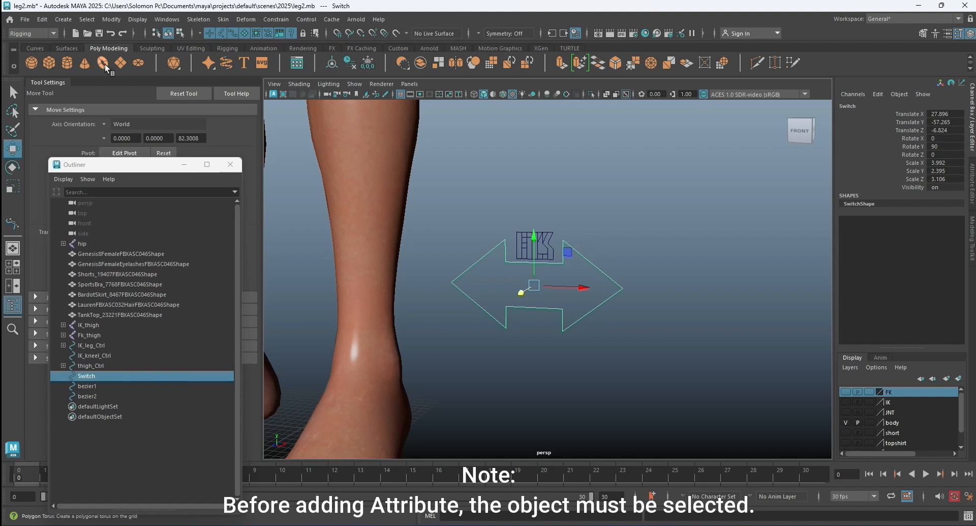
{"action": "left_click", "coordinate": [111, 18]}
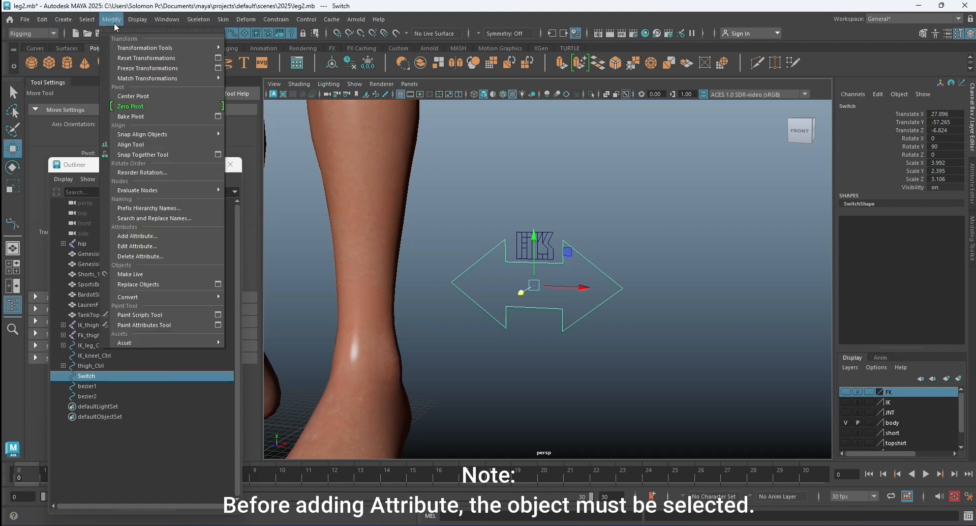
{"action": "left_click", "coordinate": [166, 237]}
{"action": "left_click", "coordinate": [424, 220]}
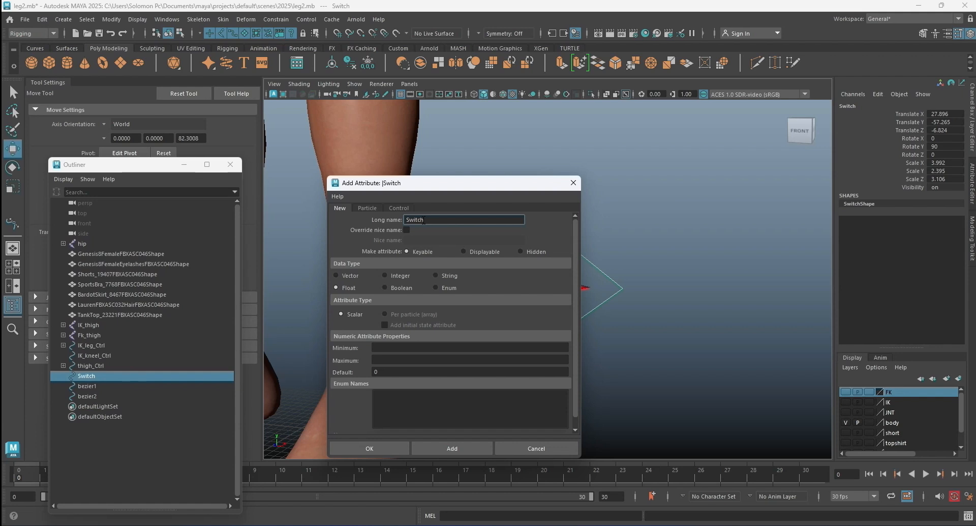
{"action": "left_click", "coordinate": [384, 347]}
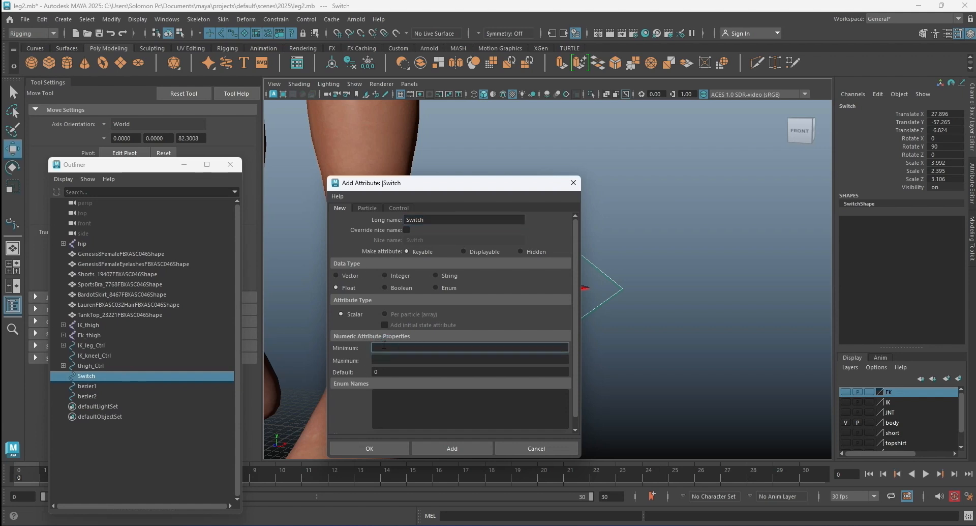
{"action": "left_click", "coordinate": [388, 358]}
{"action": "type", "text": "1"}
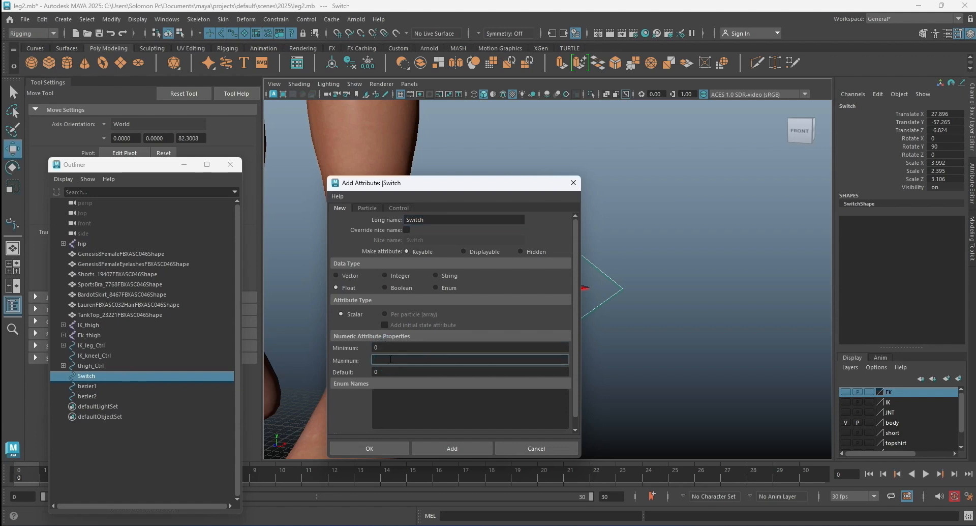
{"action": "left_click", "coordinate": [392, 450]}
{"action": "left_click", "coordinate": [662, 296]}
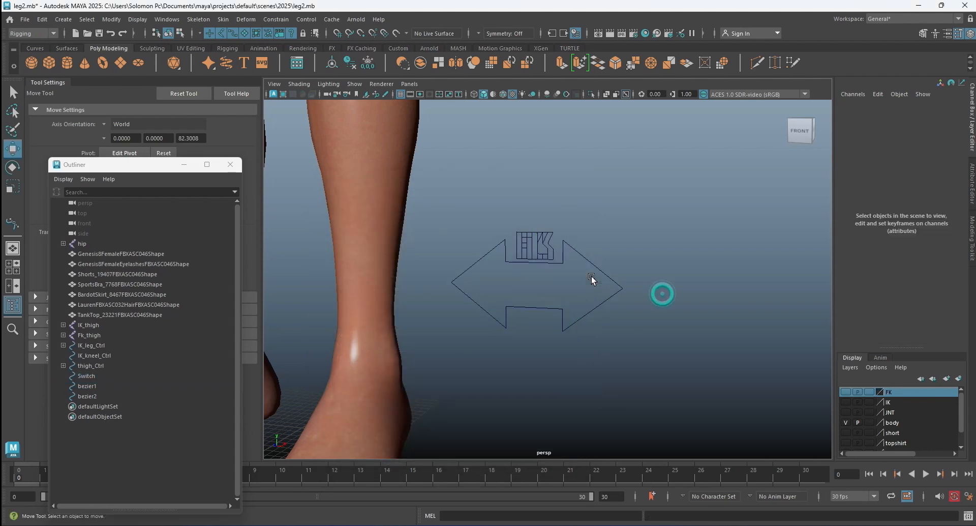
Change to the Animation command set, open the Set Driven Key editor and place it clear of the Switch control.
{"action": "left_click", "coordinate": [593, 261]}
{"action": "left_click", "coordinate": [51, 33]}
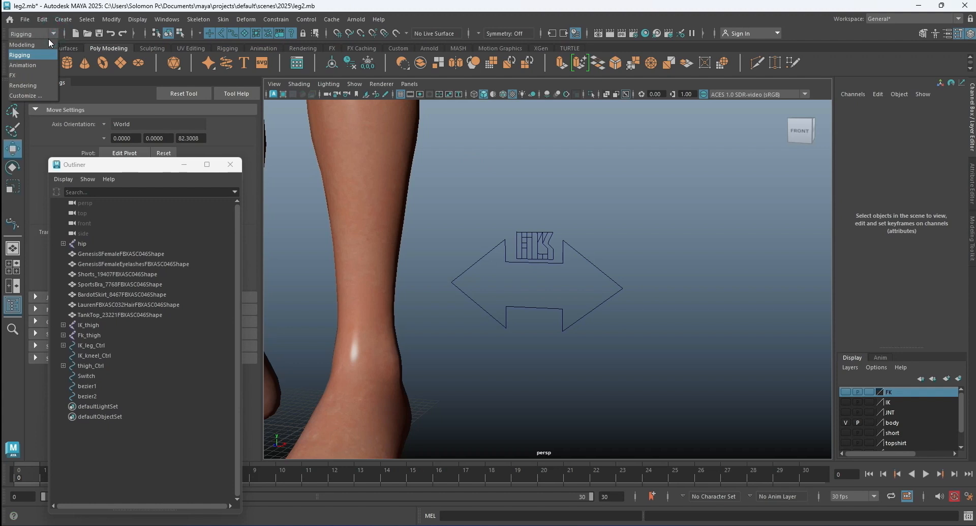
{"action": "left_click", "coordinate": [45, 65]}
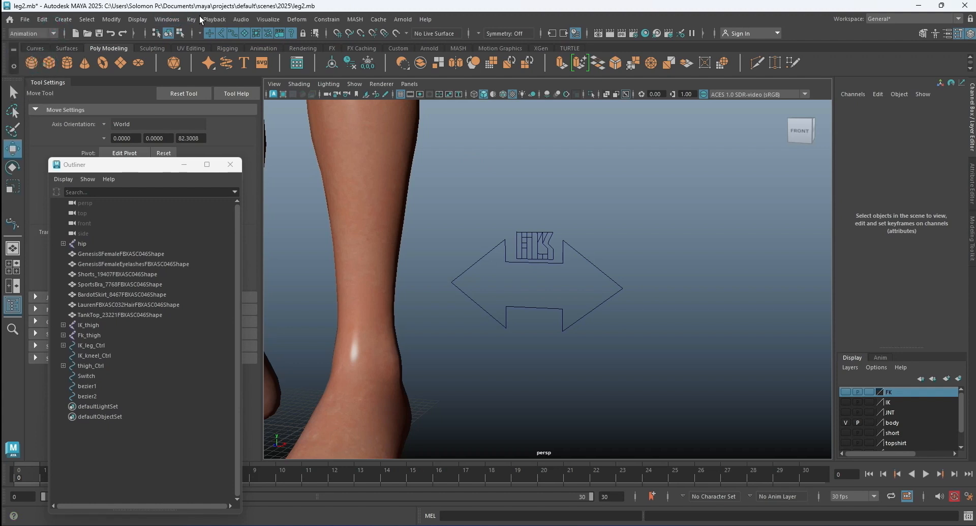
{"action": "left_click", "coordinate": [357, 118]}
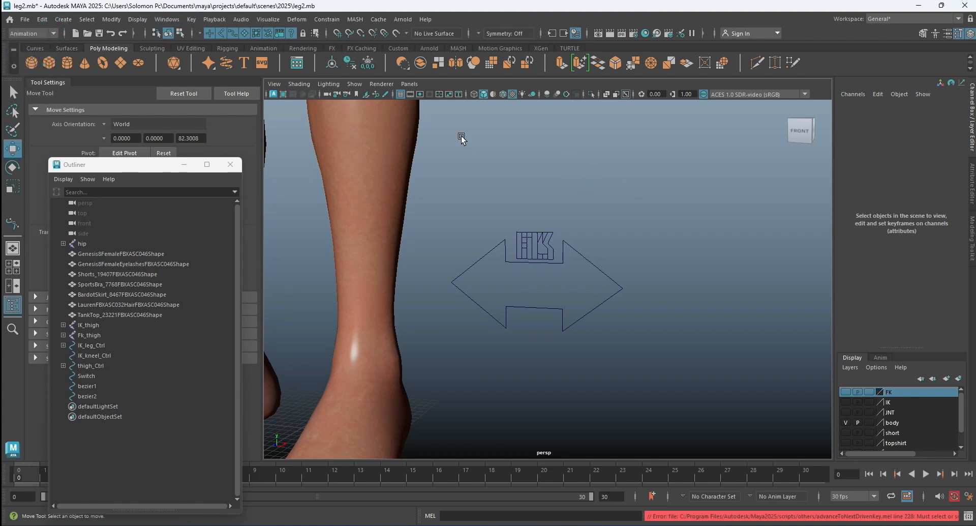
{"action": "left_click", "coordinate": [191, 19]}
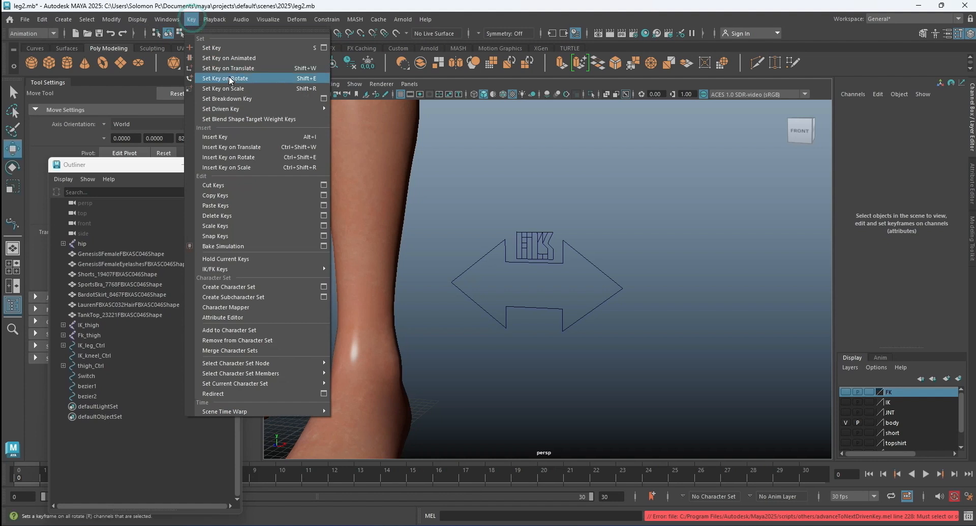
{"action": "mouse_move", "coordinate": [282, 109]}
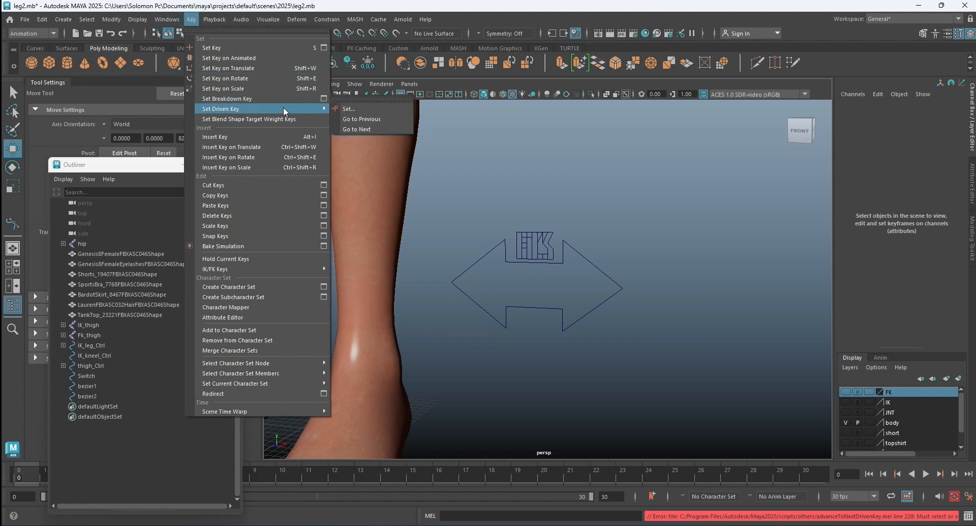
{"action": "left_click", "coordinate": [362, 108]}
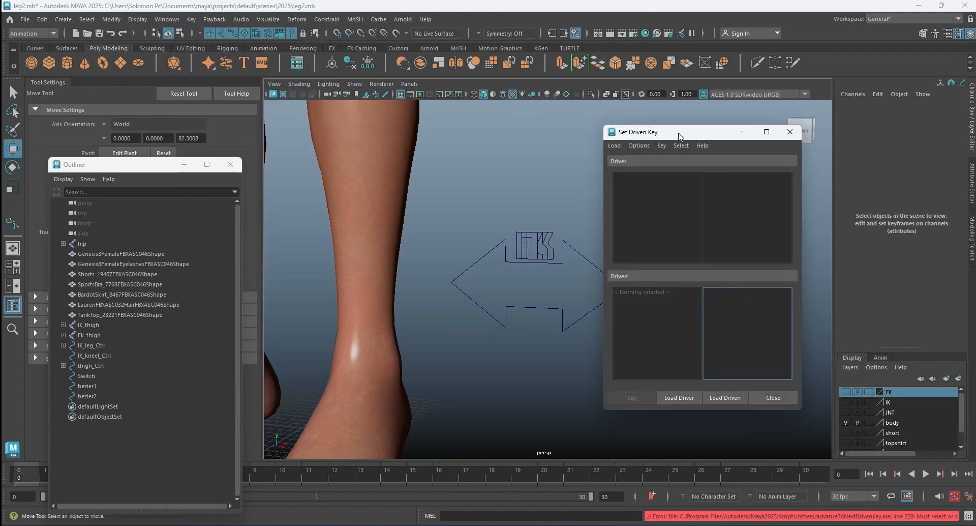
{"action": "left_click_drag", "start_coordinate": [679, 136], "coordinate": [691, 128]}
Rename the FK text curve bezier2 to Fk in the Outliner.
{"action": "left_click", "coordinate": [569, 164]}
{"action": "left_click", "coordinate": [547, 238]}
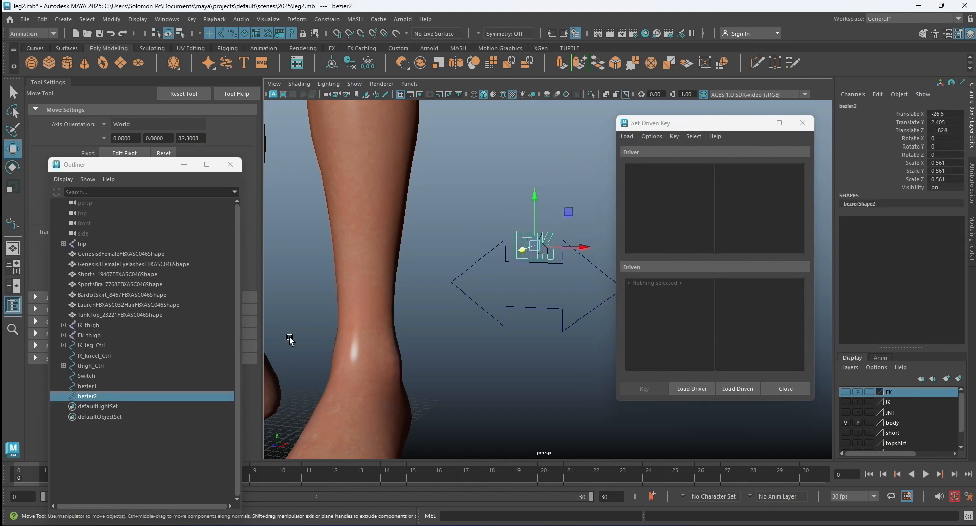
{"action": "double_click", "coordinate": [102, 396]}
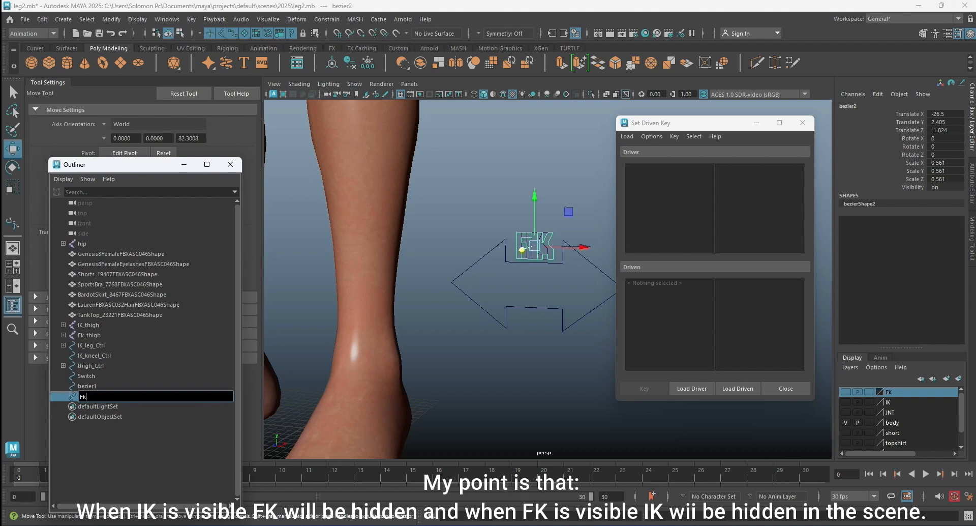
{"action": "type", "text": "r"}
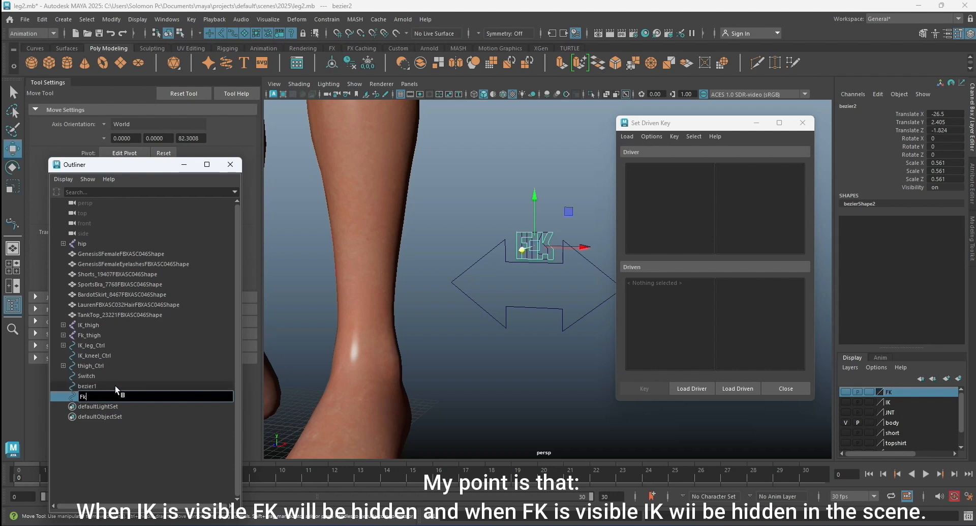
{"action": "key", "text": "Return"}
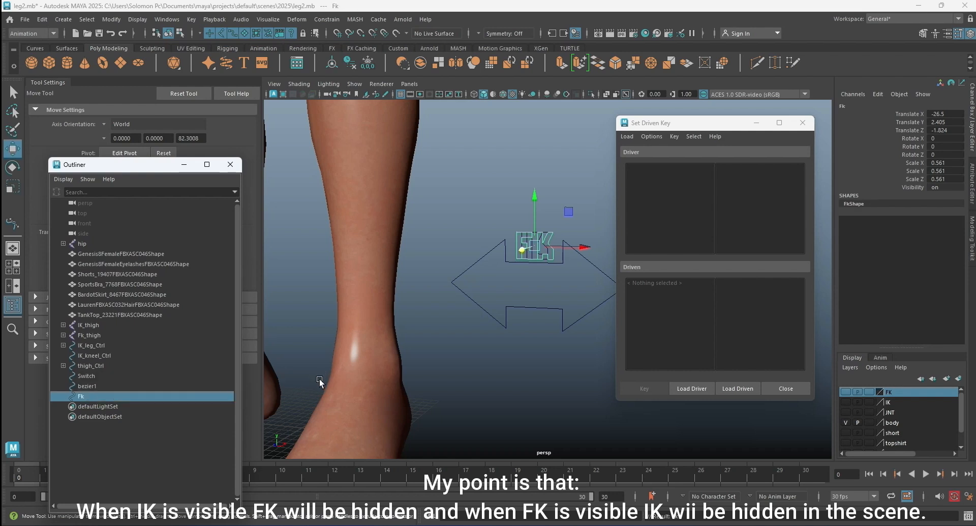
{"action": "left_click", "coordinate": [488, 191]}
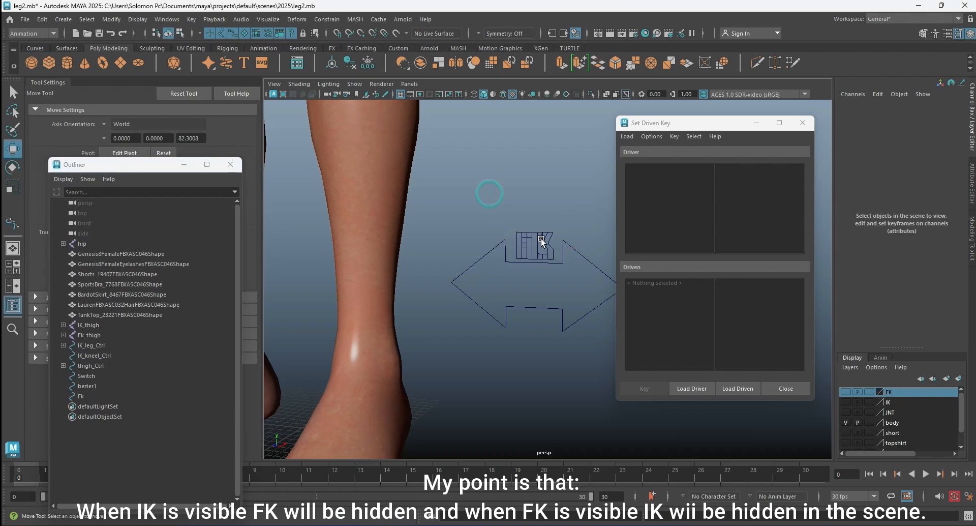
Rename the IK text curve bezier1 to Ik in the Outliner.
{"action": "left_click", "coordinate": [529, 257]}
{"action": "left_click", "coordinate": [529, 255]}
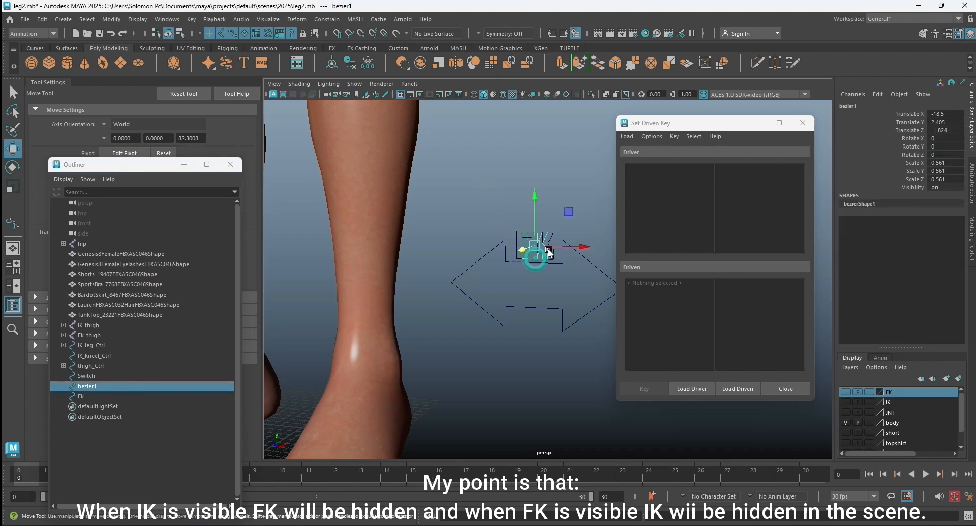
{"action": "double_click", "coordinate": [102, 386]}
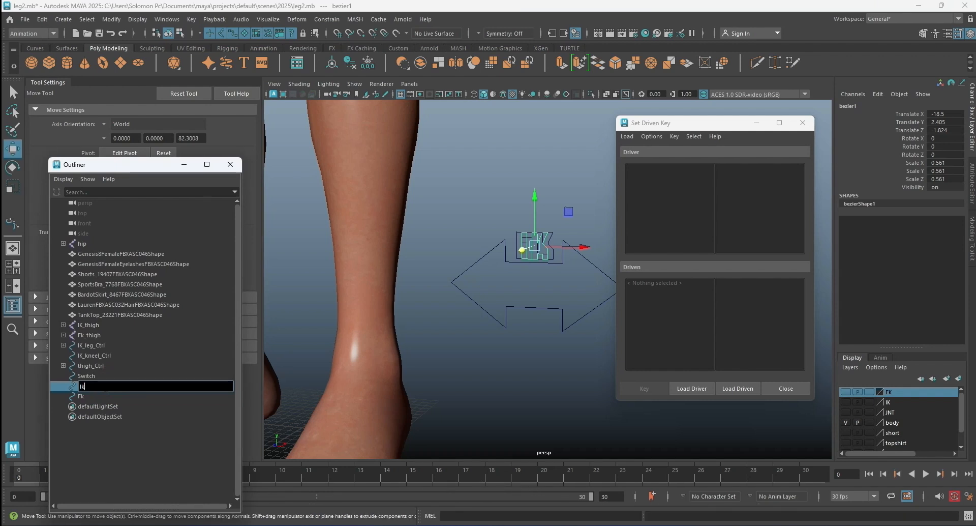
{"action": "type", "text": "Ik"}
{"action": "key", "text": "Return"}
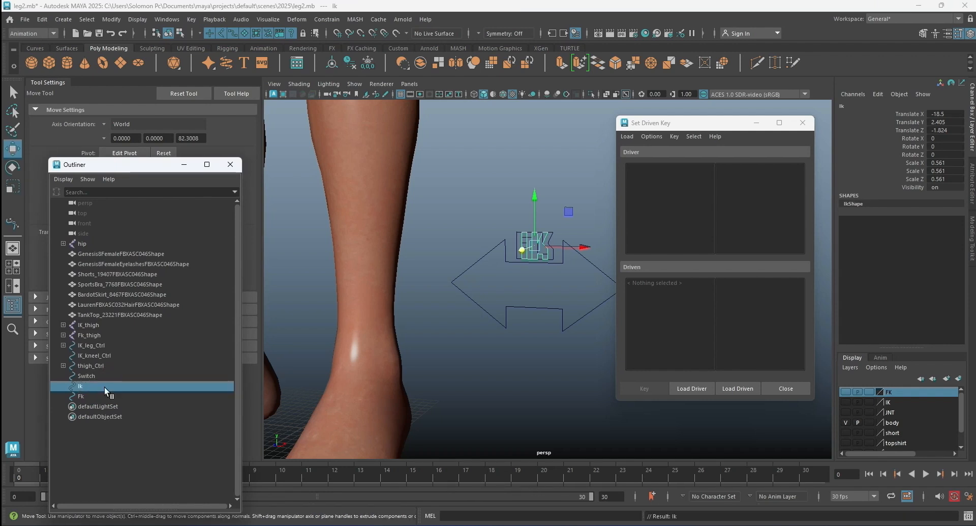
{"action": "left_click", "coordinate": [474, 242]}
Freeze the transformations of the Switch arrow control.
{"action": "scroll", "coordinate": [539, 242], "scroll_direction": "up", "scroll_amount": 2}
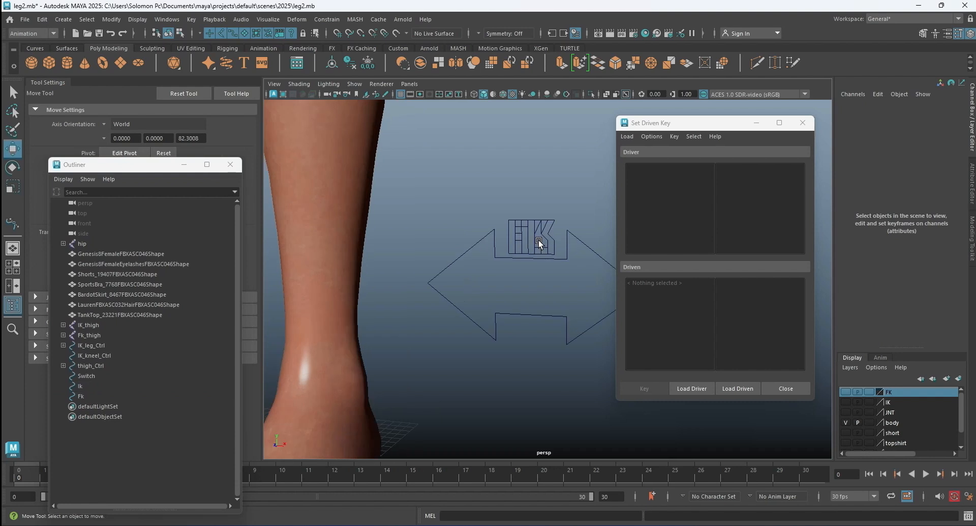
{"action": "middle_click_drag", "start_coordinate": [552, 248], "coordinate": [458, 248], "text": "alt"}
{"action": "left_click", "coordinate": [475, 245]}
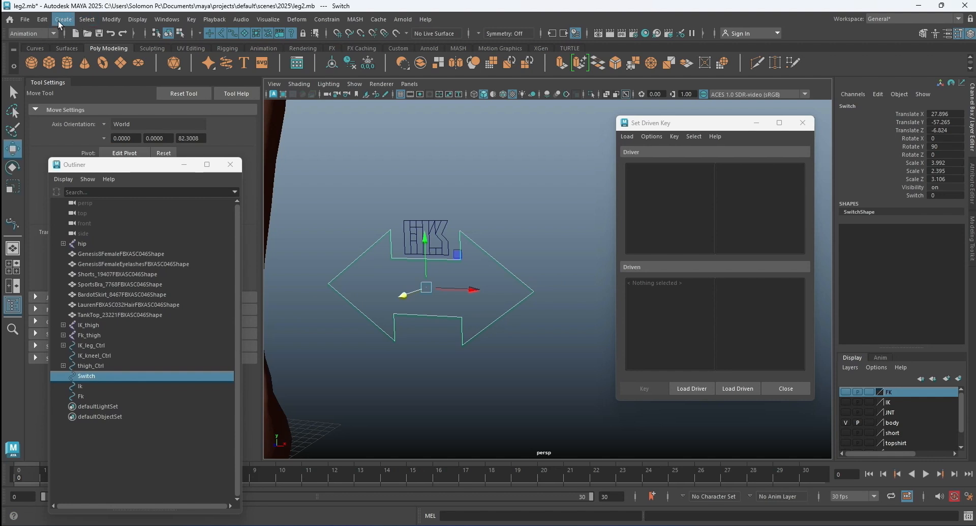
{"action": "left_click", "coordinate": [111, 19]}
{"action": "left_click", "coordinate": [155, 68]}
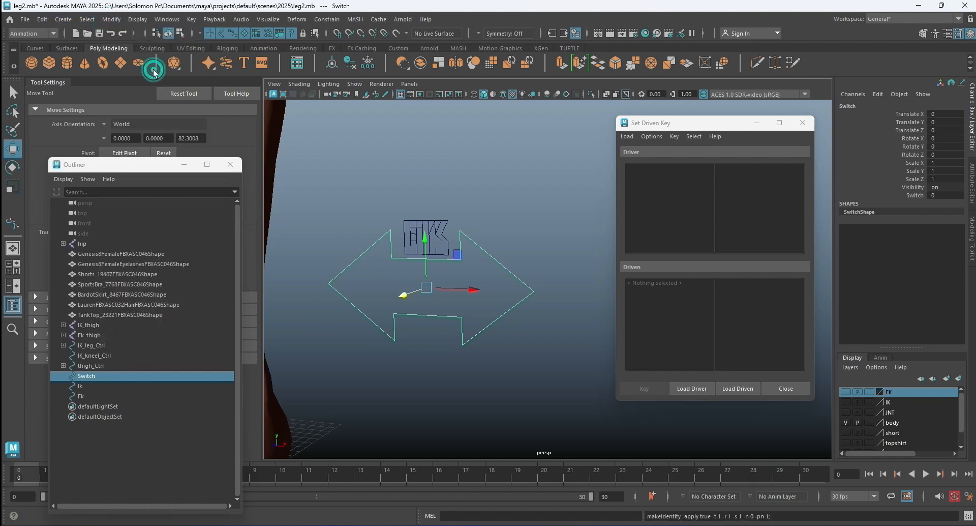
{"action": "left_click", "coordinate": [530, 171]}
Freeze the transformations of the Ik and Fk text curves together.
{"action": "left_click", "coordinate": [435, 227]}
{"action": "left_click", "coordinate": [497, 183]}
{"action": "left_click_drag", "start_coordinate": [389, 213], "coordinate": [460, 257]}
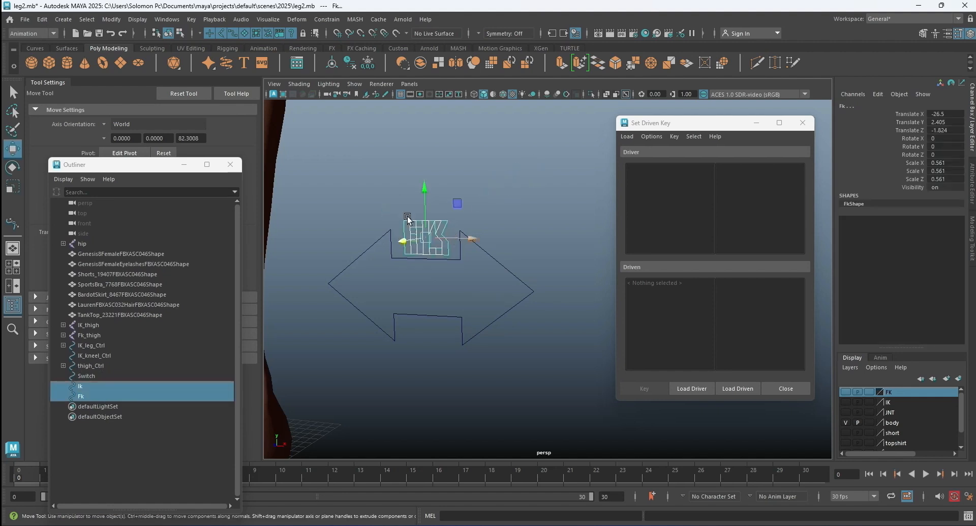
{"action": "left_click", "coordinate": [111, 19]}
{"action": "left_click", "coordinate": [155, 68]}
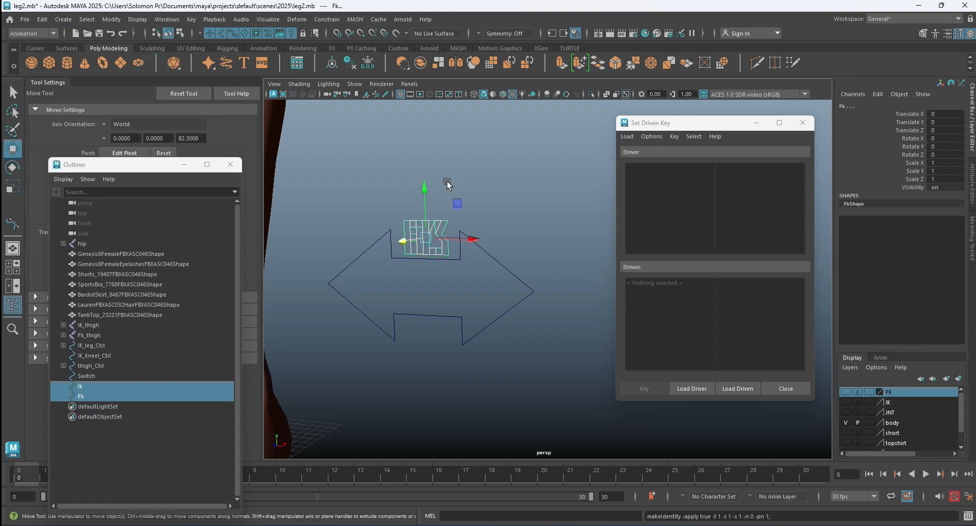
{"action": "left_click", "coordinate": [412, 158]}
Load the Fk text curve as the driven object and the Switch control as the driver for the driven key.
{"action": "scroll", "coordinate": [434, 255], "scroll_direction": "up", "scroll_amount": 3}
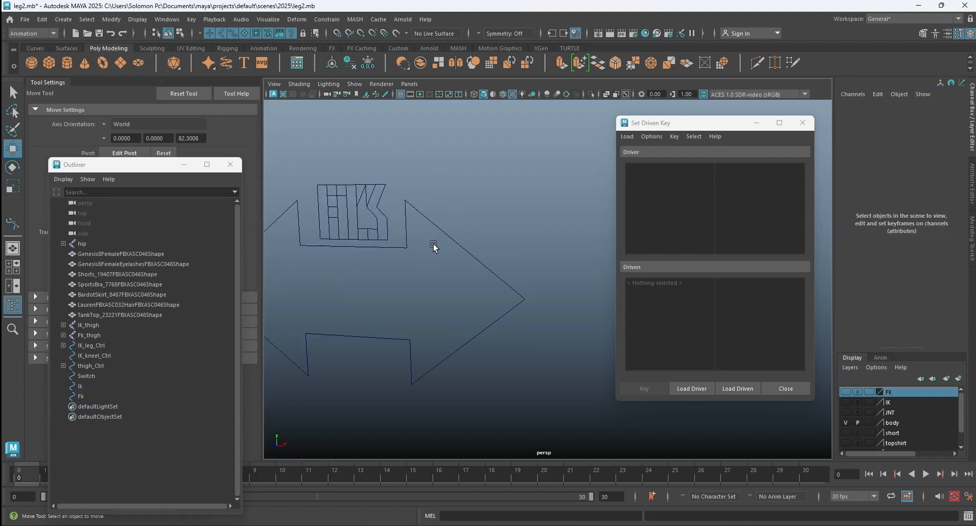
{"action": "left_click", "coordinate": [370, 209]}
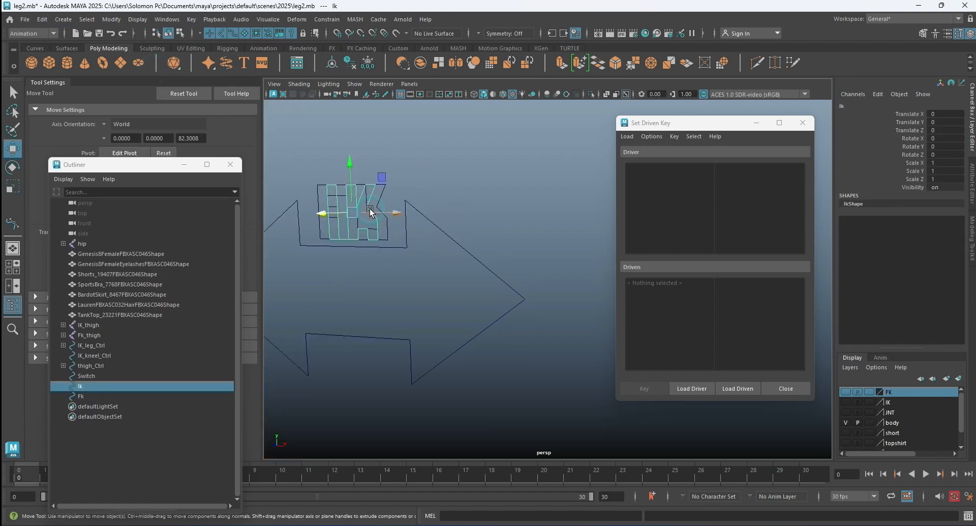
{"action": "left_click", "coordinate": [380, 195]}
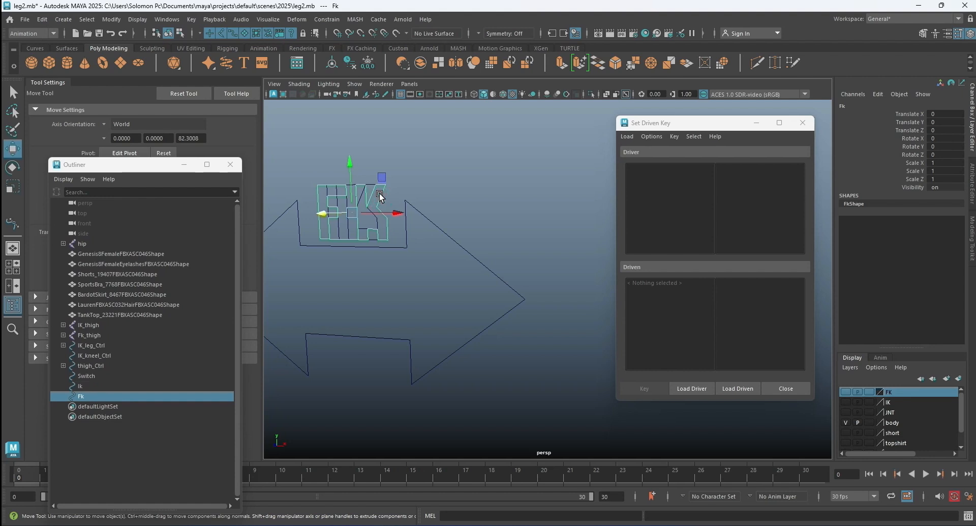
{"action": "left_click", "coordinate": [736, 391]}
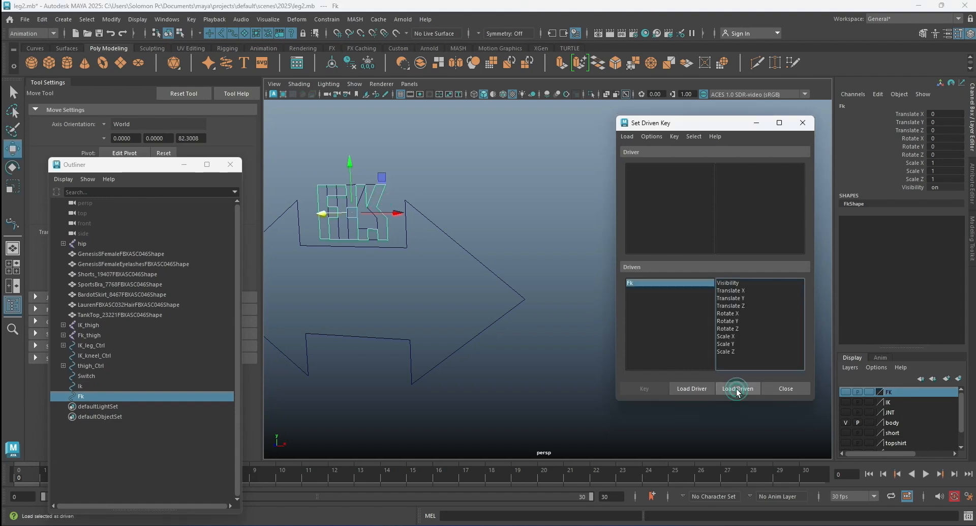
{"action": "left_click", "coordinate": [482, 265]}
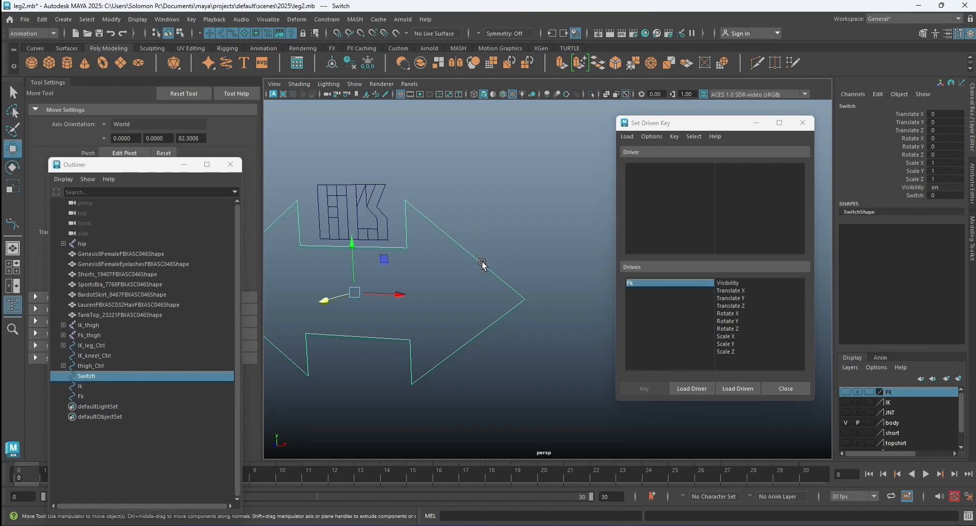
{"action": "left_click", "coordinate": [690, 388]}
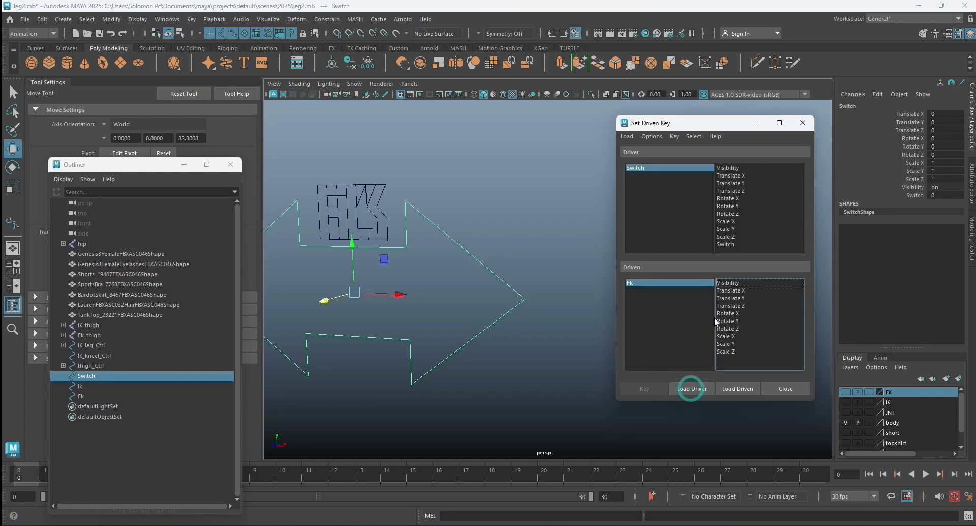
Key Fk's Visibility against the Switch attribute, with Switch at 0 and Visibility on.
{"action": "left_click", "coordinate": [681, 168]}
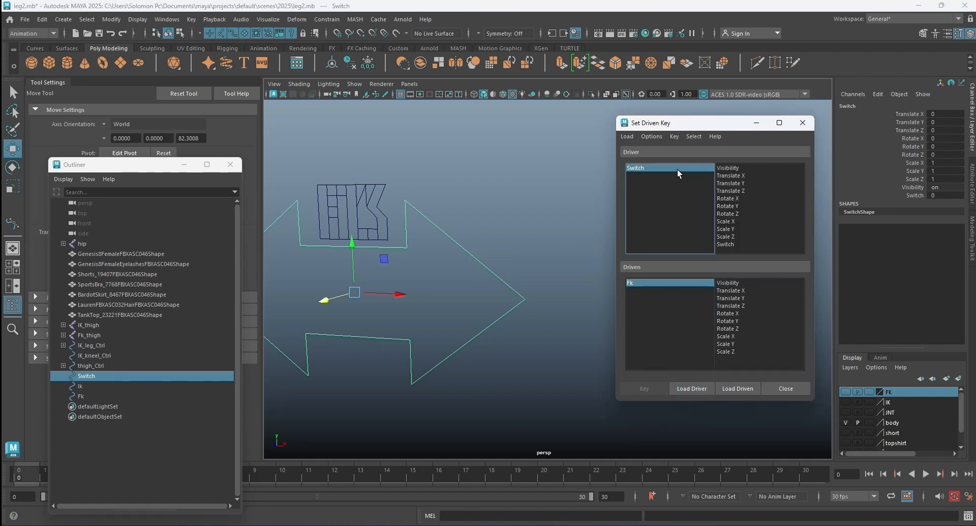
{"action": "left_click", "coordinate": [679, 171]}
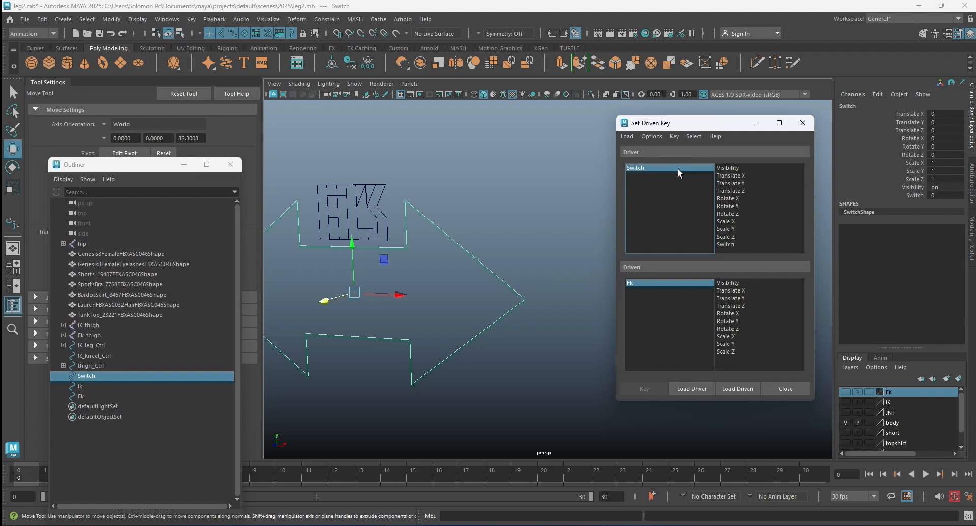
{"action": "left_click", "coordinate": [731, 245]}
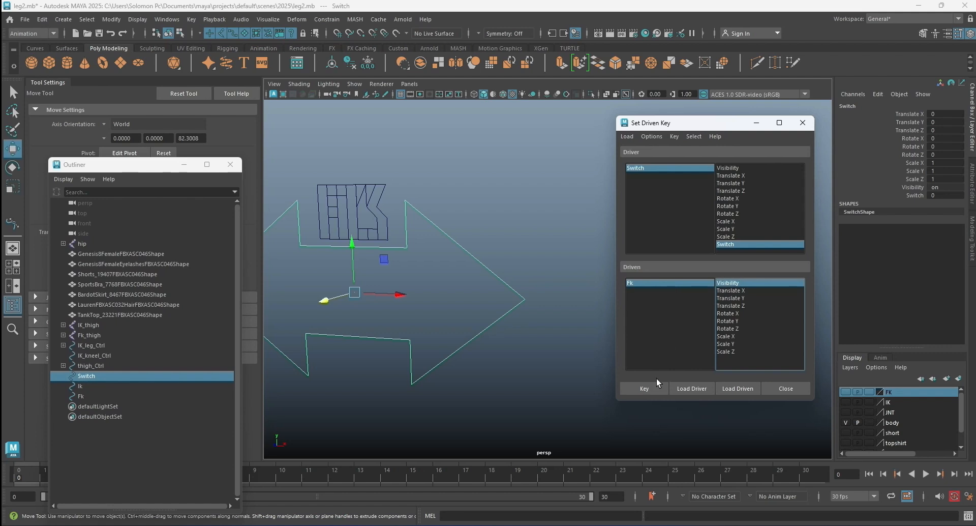
{"action": "left_click", "coordinate": [645, 389]}
Set the Switch attribute to 1, turn Fk's Visibility off and key that pair as a driven key.
{"action": "left_click", "coordinate": [670, 167]}
{"action": "left_click", "coordinate": [941, 195]}
{"action": "type", "text": "1"}
{"action": "key", "text": "Return"}
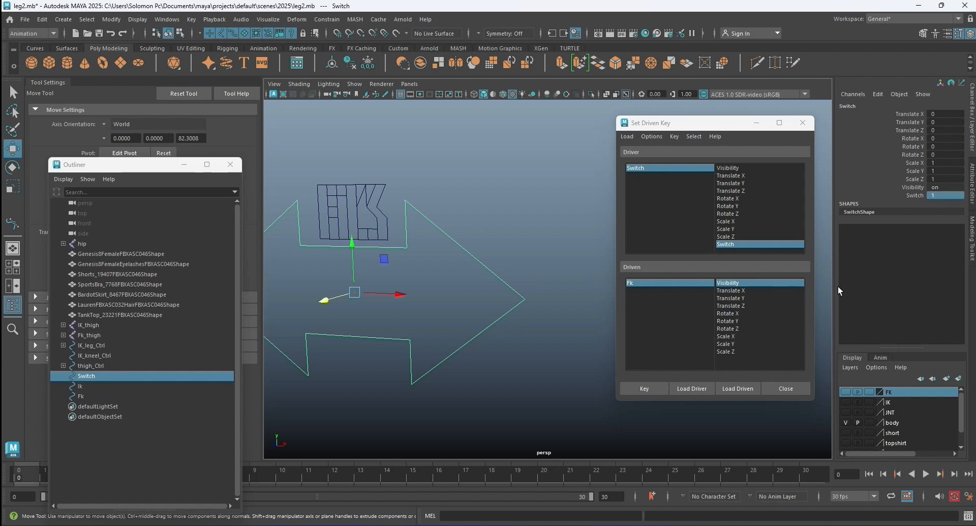
{"action": "left_click", "coordinate": [671, 283]}
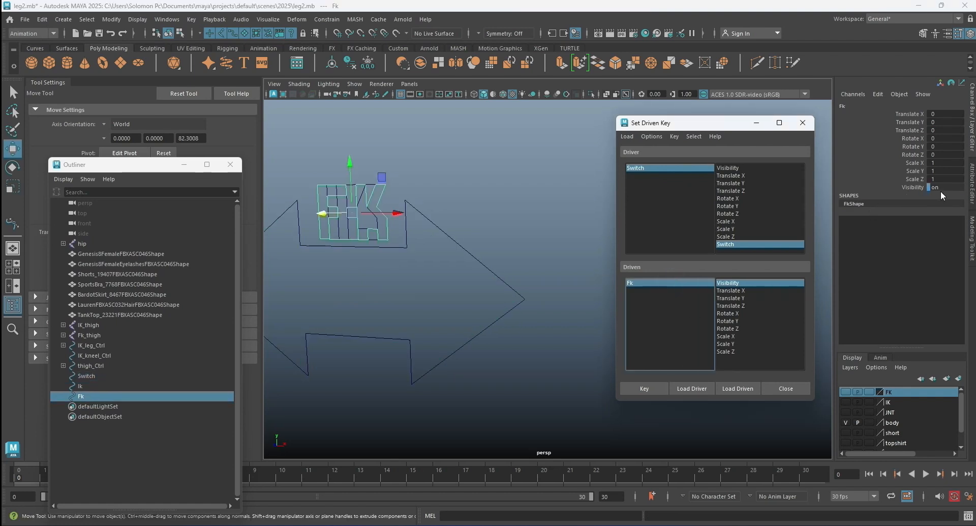
{"action": "type", "text": "0"}
{"action": "key", "text": "Return"}
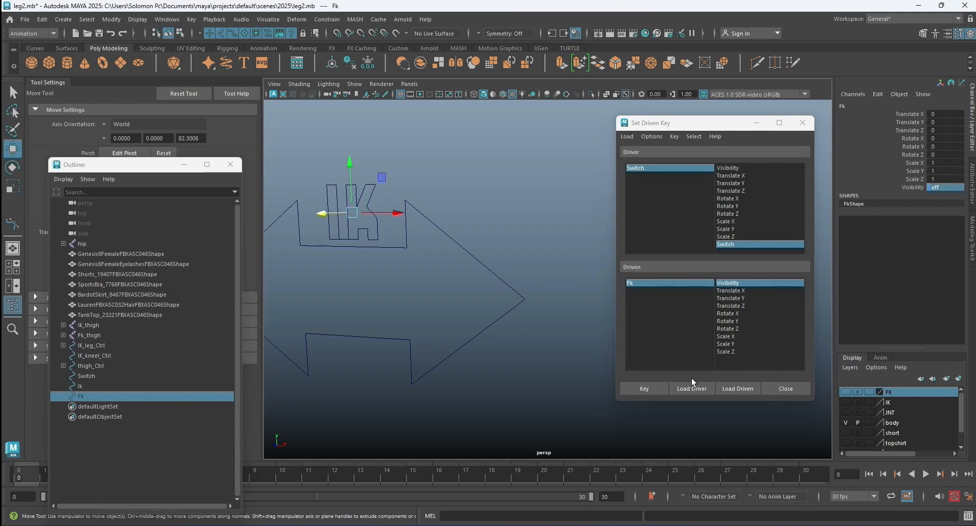
{"action": "left_click", "coordinate": [644, 387]}
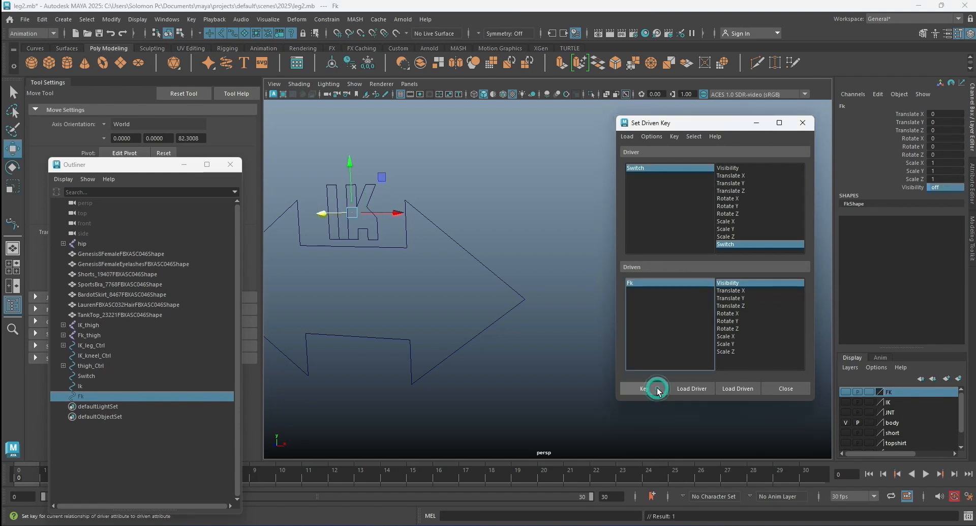
Load the Ik text curve as the driven object and key its Visibility on with Switch at 1.
{"action": "left_click", "coordinate": [546, 219]}
{"action": "left_click", "coordinate": [374, 212]}
{"action": "left_click", "coordinate": [740, 389]}
{"action": "left_click", "coordinate": [728, 283]}
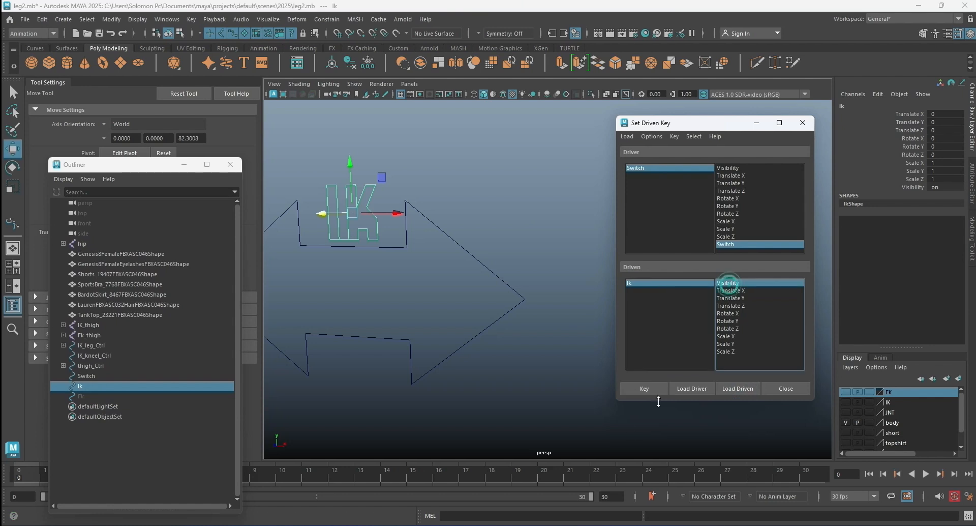
{"action": "left_click", "coordinate": [637, 392]}
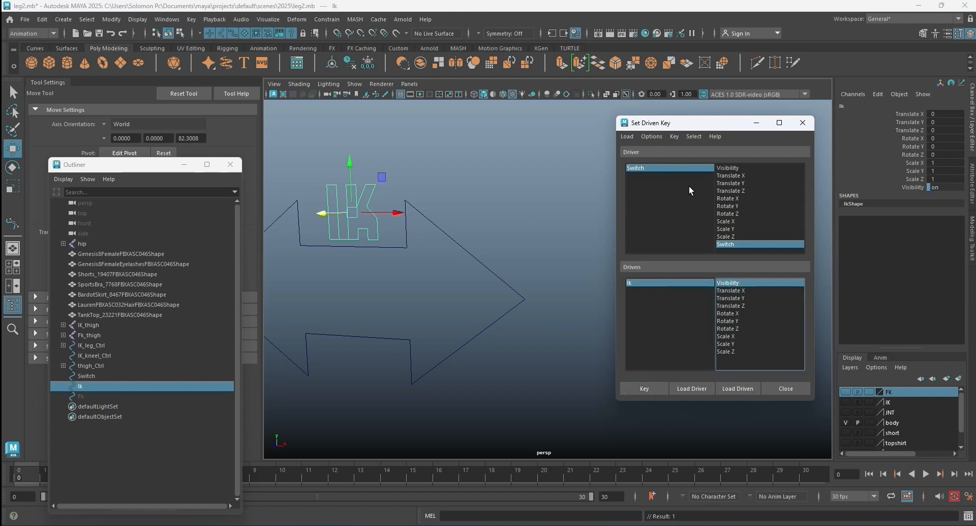
Set the Switch attribute to 0, turn Ik's Visibility off and key that pair as a driven key.
{"action": "left_click", "coordinate": [678, 167]}
{"action": "double_click", "coordinate": [948, 195]}
{"action": "type", "text": "0"}
{"action": "key", "text": "Return"}
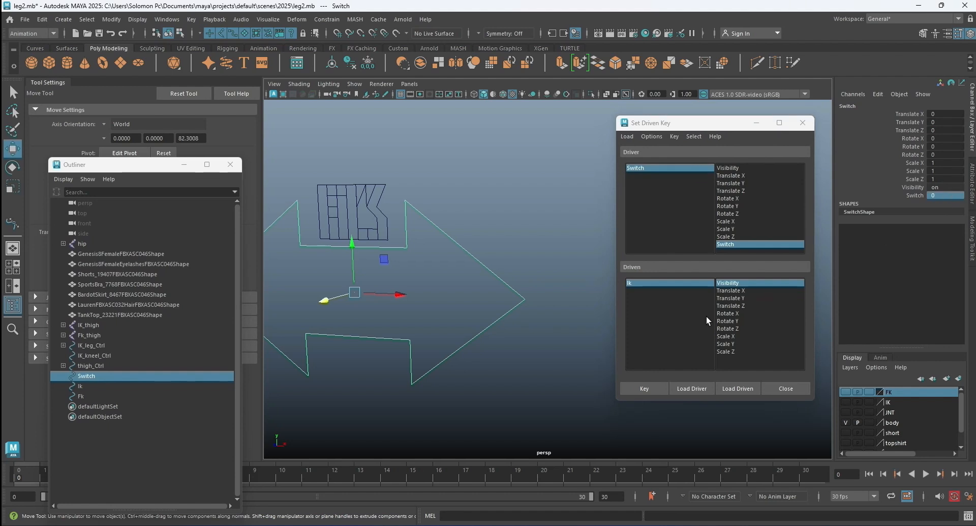
{"action": "left_click", "coordinate": [674, 283]}
{"action": "double_click", "coordinate": [946, 188]}
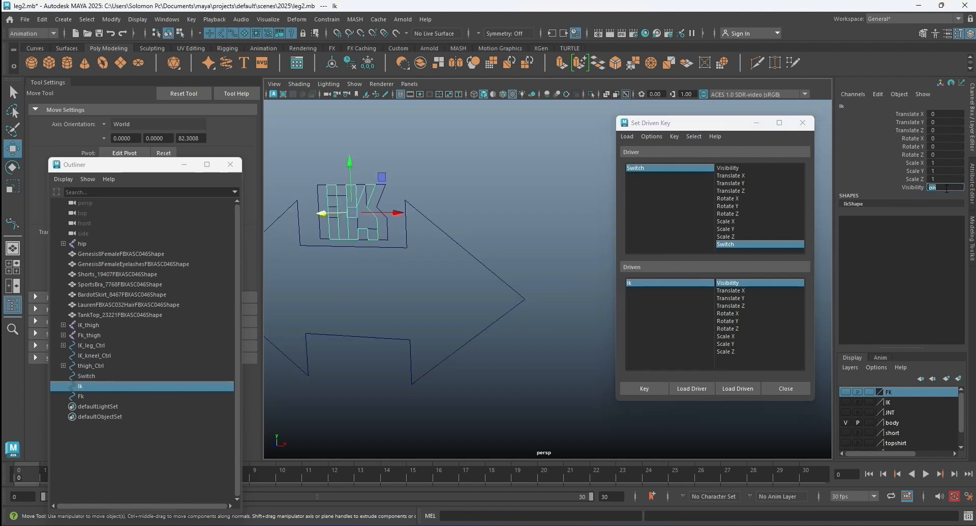
{"action": "key", "text": "Return"}
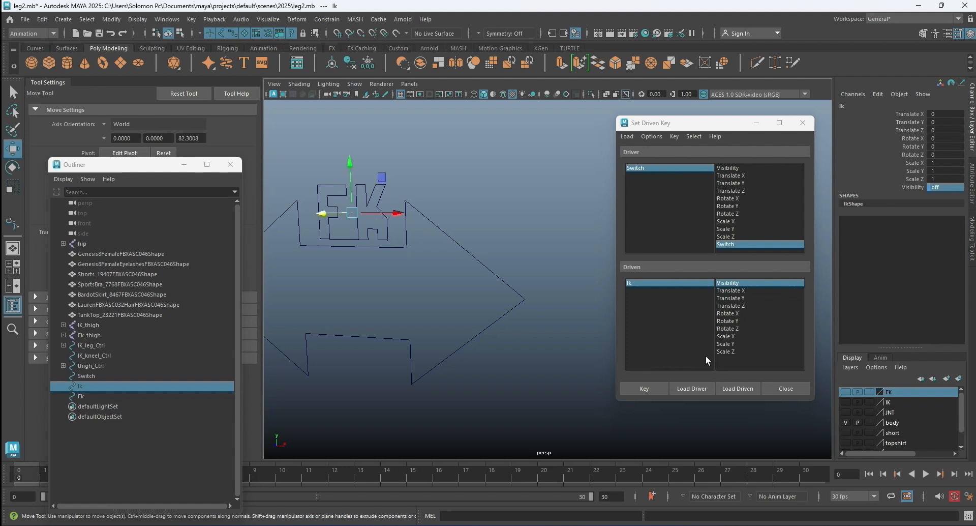
{"action": "left_click", "coordinate": [648, 388]}
Test the driven keys by sliding the Switch control's Switch attribute from 0 to 1, and return to the Move tool.
{"action": "left_click", "coordinate": [497, 320]}
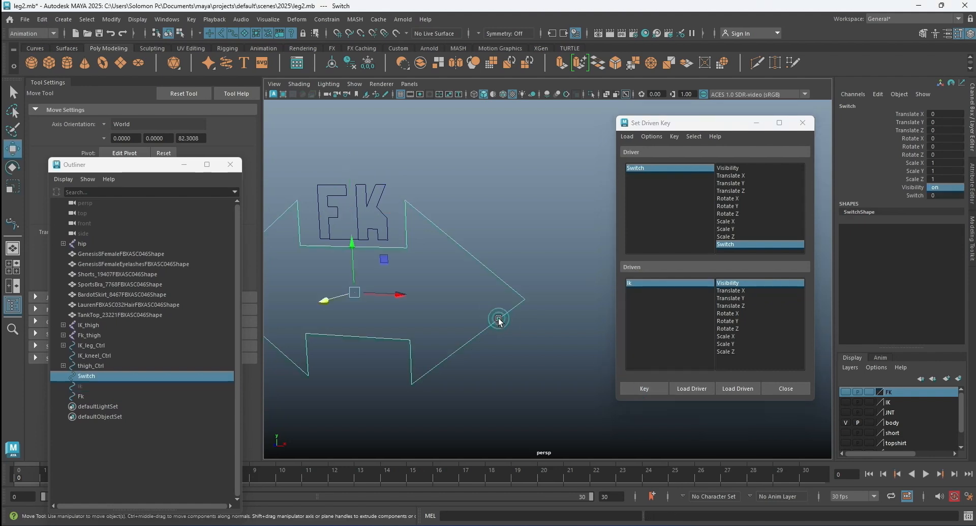
{"action": "left_click_drag", "start_coordinate": [498, 321], "coordinate": [496, 326], "text": "alt"}
{"action": "middle_click_drag", "start_coordinate": [496, 327], "coordinate": [519, 331], "text": "alt"}
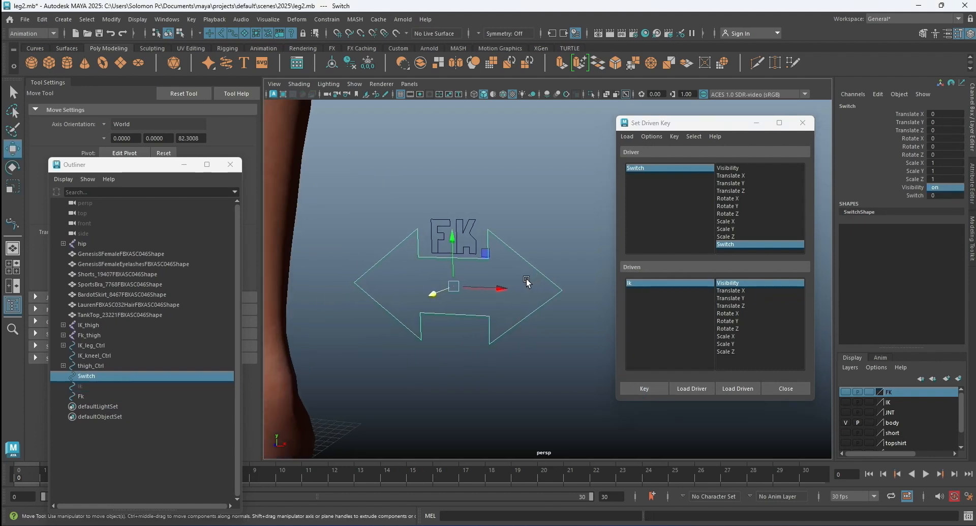
{"action": "left_click", "coordinate": [914, 195]}
{"action": "middle_click_drag", "start_coordinate": [546, 216], "coordinate": [571, 213]}
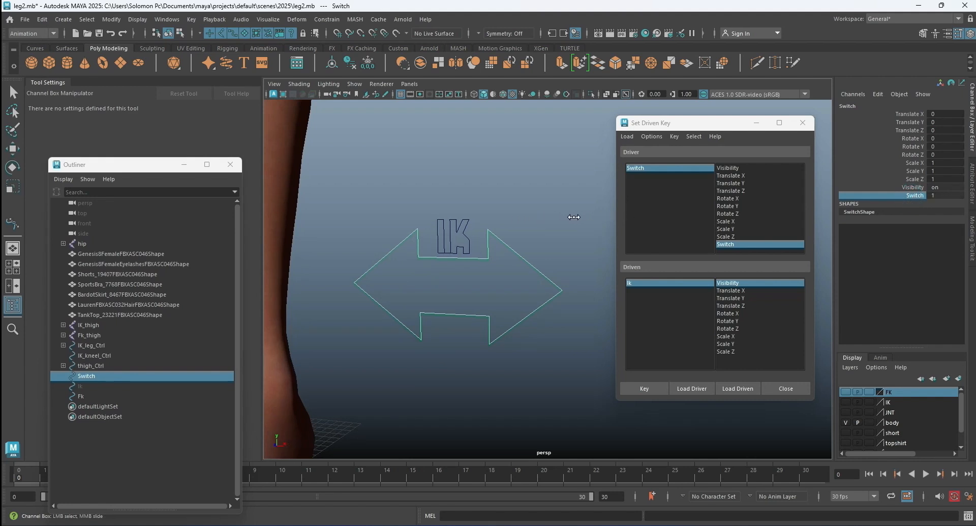
{"action": "left_click", "coordinate": [526, 203]}
{"action": "key", "text": "w"}
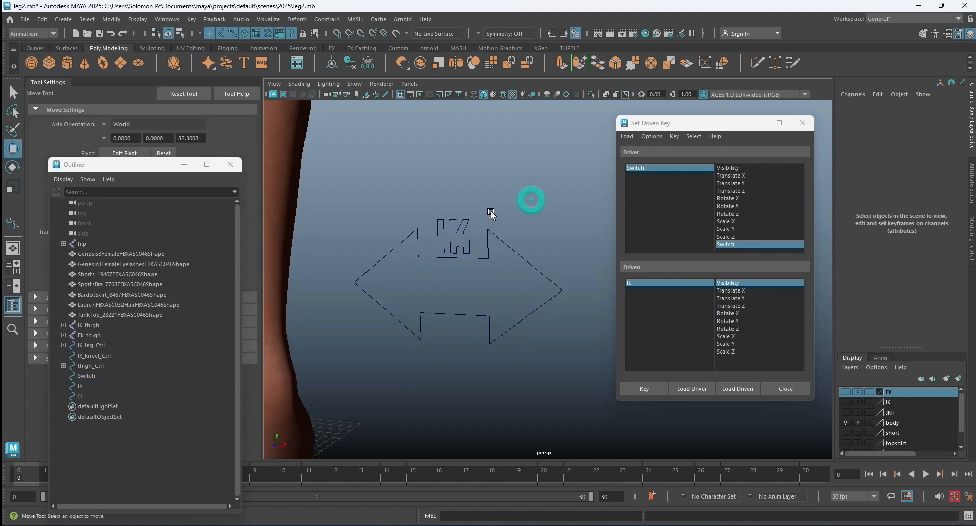
Parent the Ik and Fk text curves under the Switch control.
{"action": "left_click", "coordinate": [92, 386]}
{"action": "left_click", "coordinate": [92, 393], "text": "shift"}
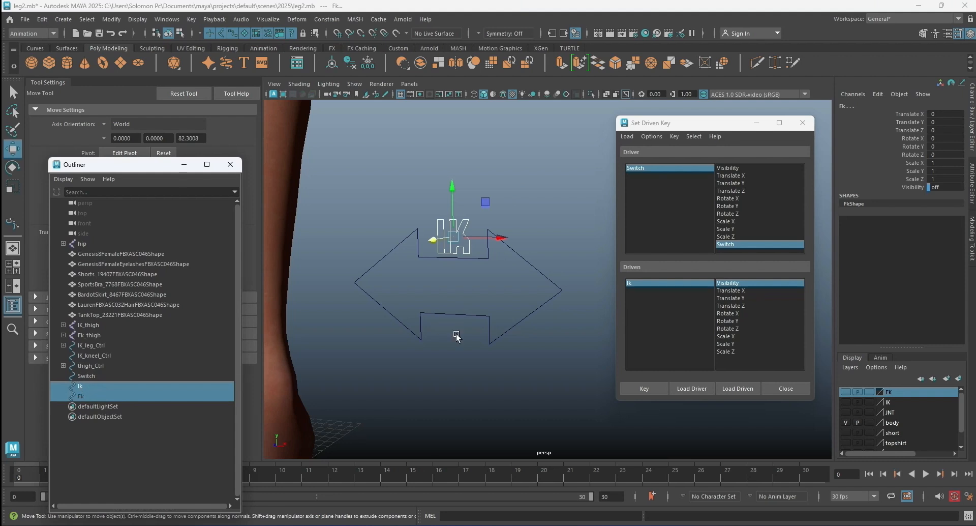
{"action": "left_click", "coordinate": [458, 350]}
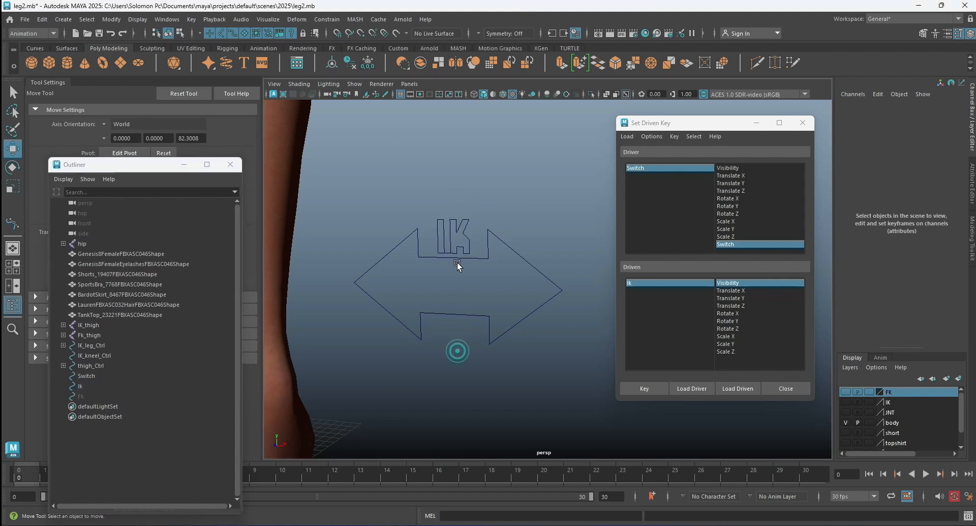
{"action": "left_click", "coordinate": [86, 385]}
{"action": "left_click", "coordinate": [85, 395], "text": "shift"}
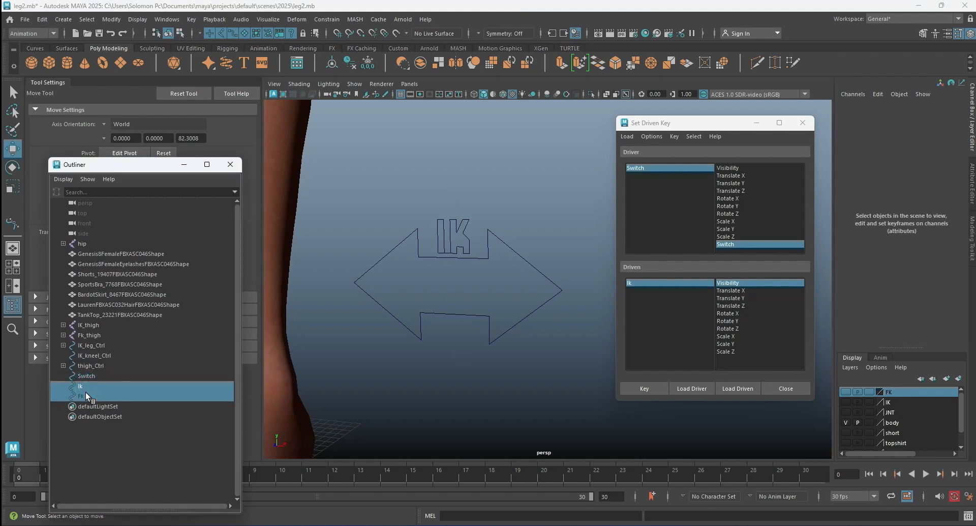
{"action": "left_click", "coordinate": [432, 313], "text": "shift"}
{"action": "key", "text": "p"}
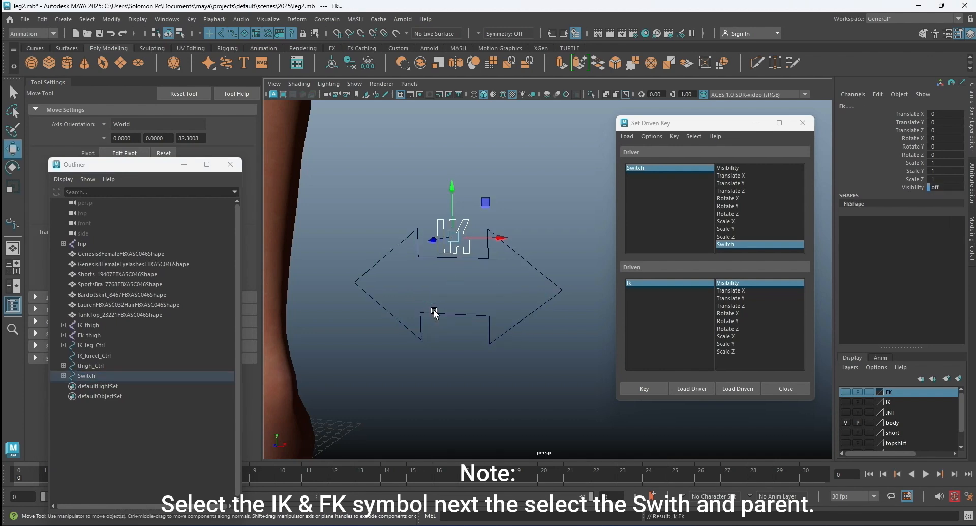
{"action": "left_click", "coordinate": [442, 332]}
{"action": "left_click", "coordinate": [440, 315]}
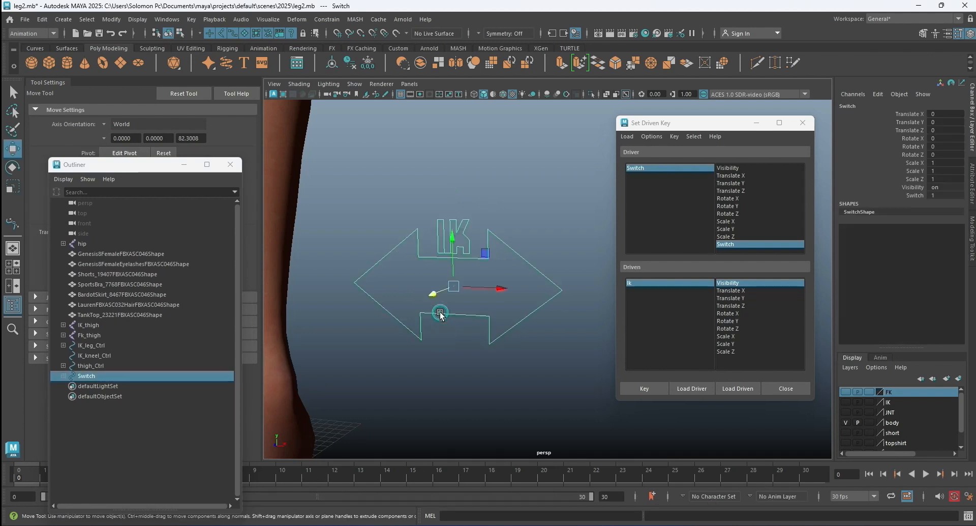
{"action": "left_click", "coordinate": [539, 229]}
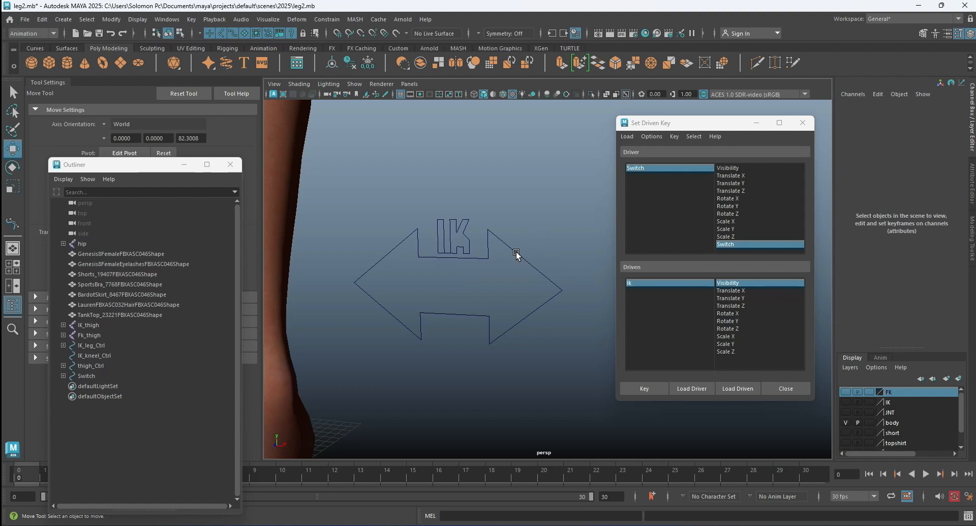
Enable Drawing Overrides on the Ik text curve's shape and set its Display Type to Reference.
{"action": "left_click", "coordinate": [459, 248]}
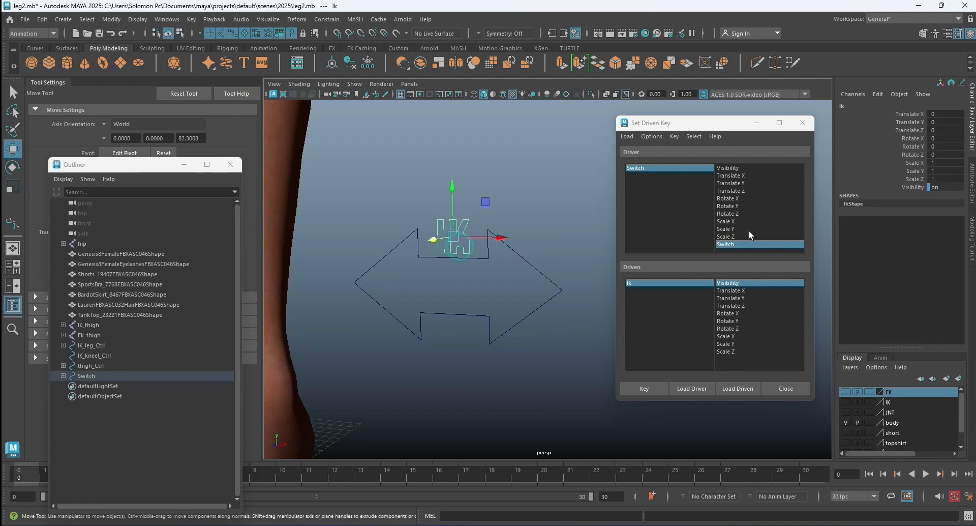
{"action": "left_click", "coordinate": [972, 181]}
{"action": "left_click_drag", "start_coordinate": [724, 129], "coordinate": [633, 129]}
{"action": "left_click", "coordinate": [823, 237]}
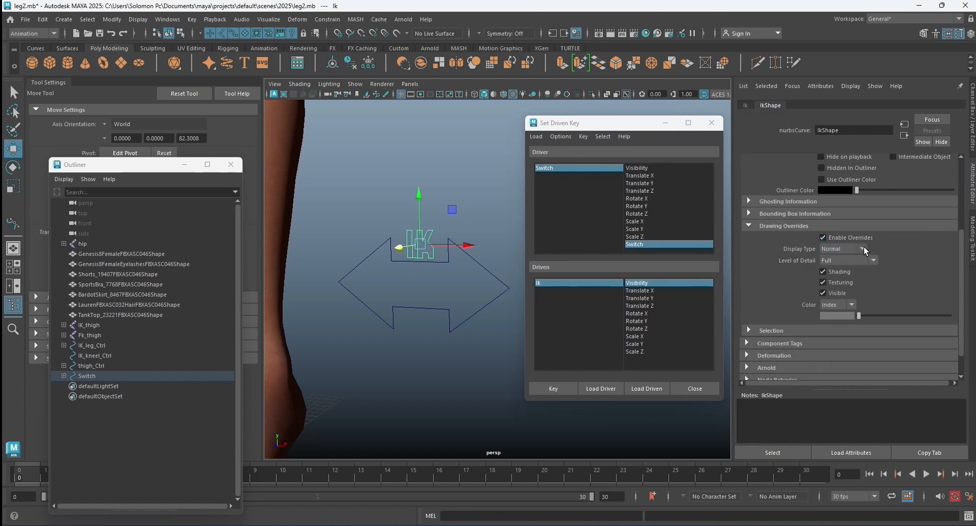
{"action": "left_click", "coordinate": [864, 247]}
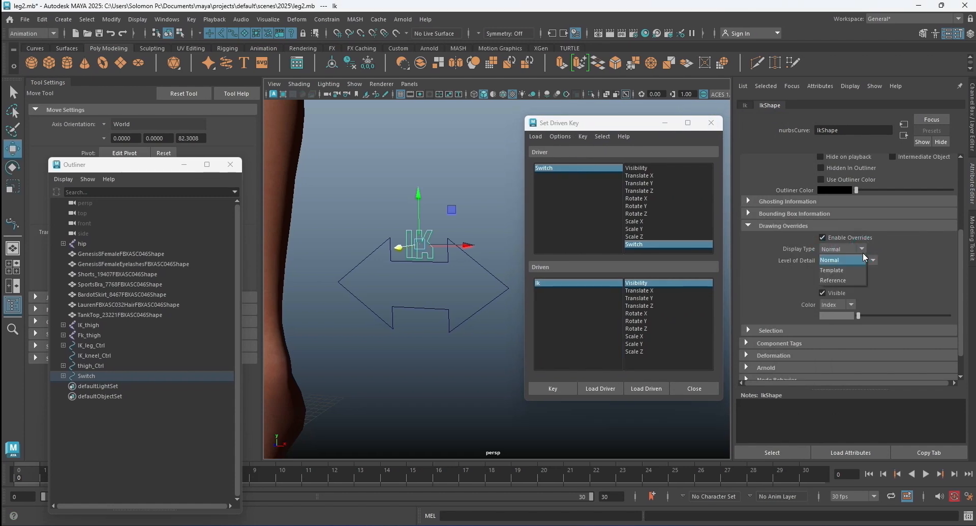
{"action": "left_click", "coordinate": [855, 280]}
{"action": "left_click", "coordinate": [498, 195]}
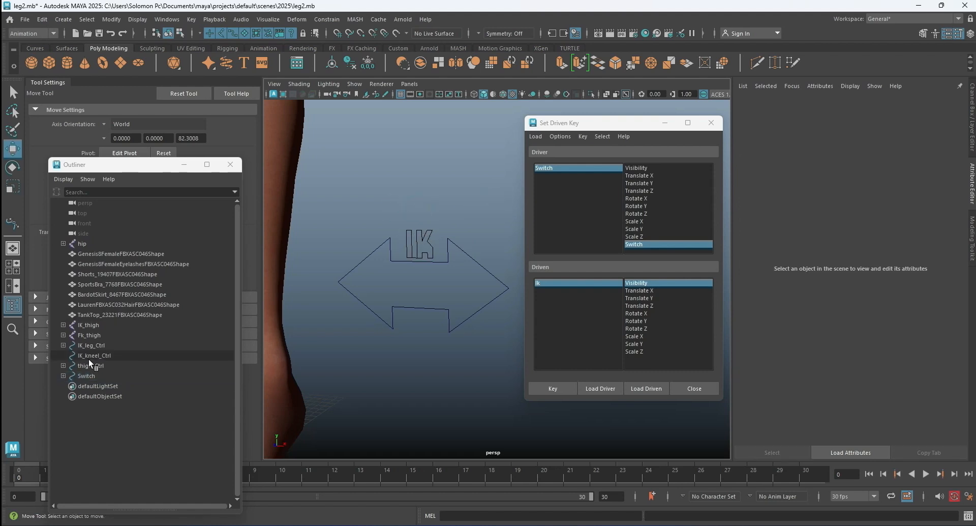
Expand the Switch hierarchy in the Outliner and test moving the Switch control together with its text, undoing the move.
{"action": "left_click", "coordinate": [63, 375]}
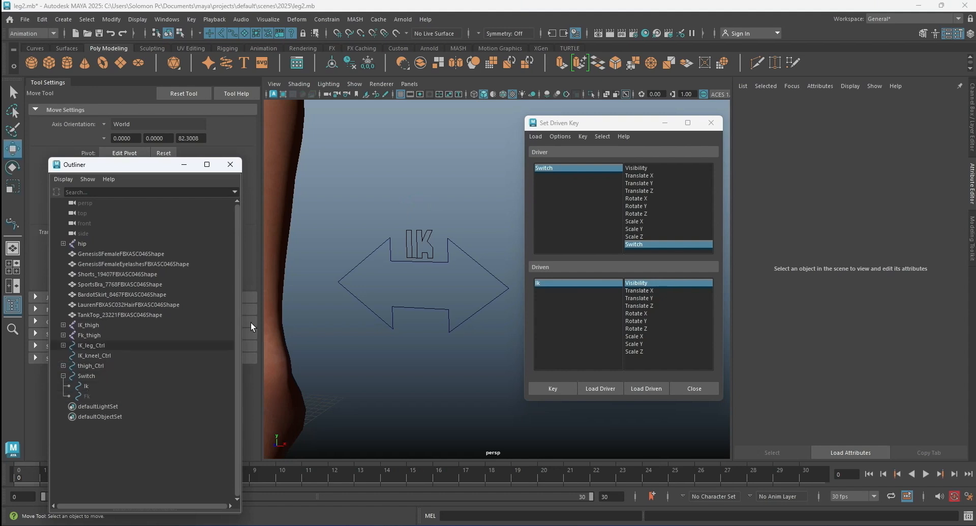
{"action": "left_click", "coordinate": [422, 266]}
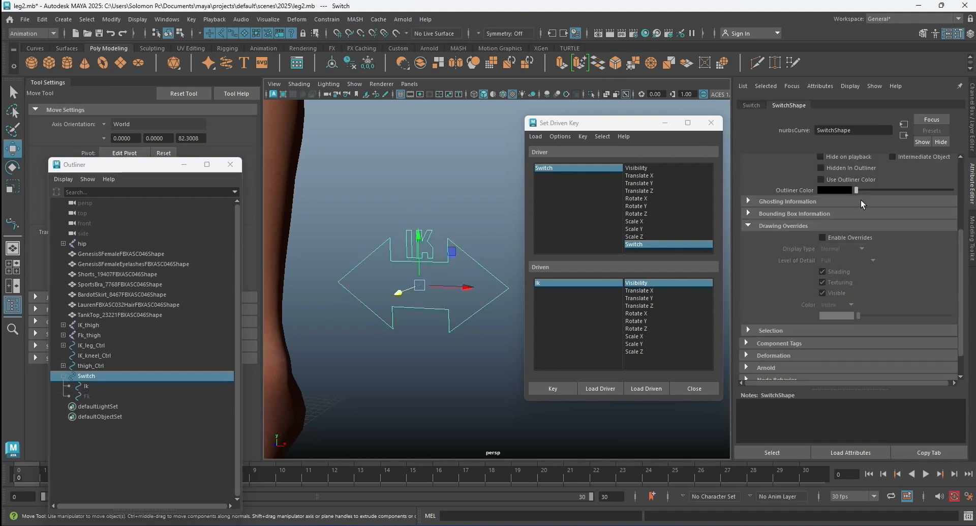
{"action": "middle_click_drag", "start_coordinate": [450, 177], "coordinate": [489, 177]}
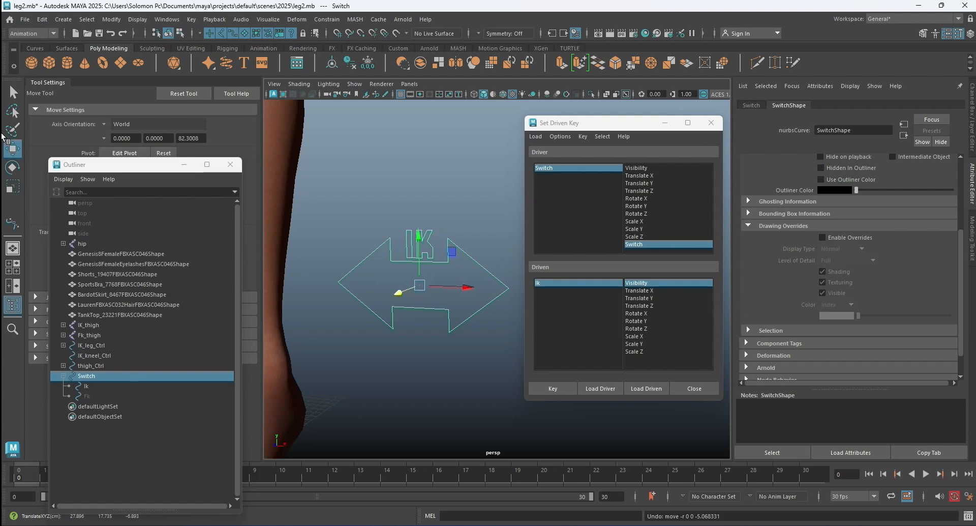
Slide the Switch control's Switch attribute to 0 to bring up the Fk text curve.
{"action": "key", "text": "ctrl+a"}
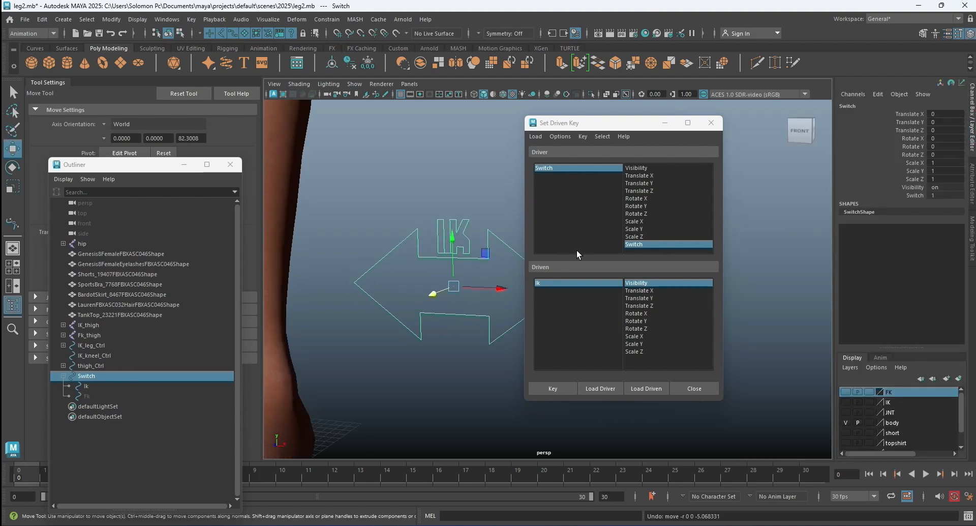
{"action": "left_click", "coordinate": [914, 195]}
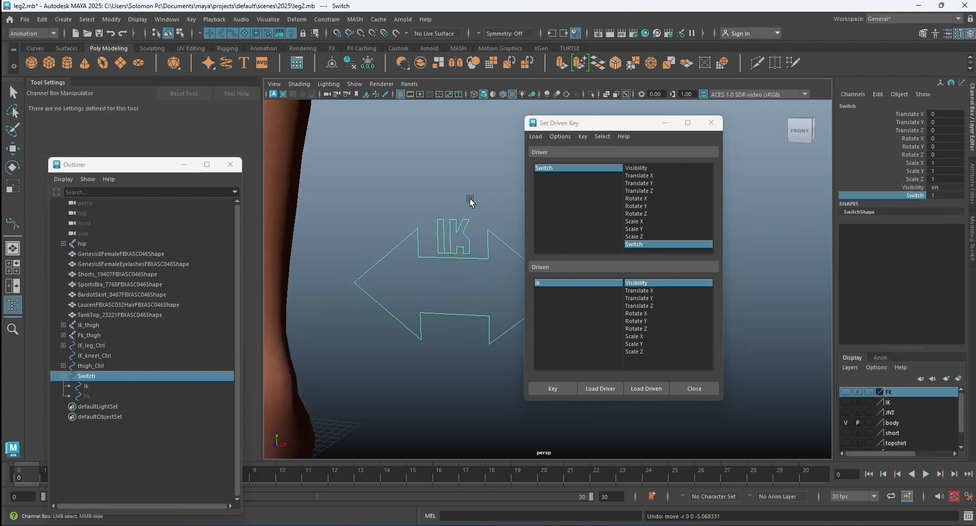
{"action": "middle_click_drag", "start_coordinate": [500, 200], "coordinate": [393, 200]}
{"action": "left_click", "coordinate": [461, 180]}
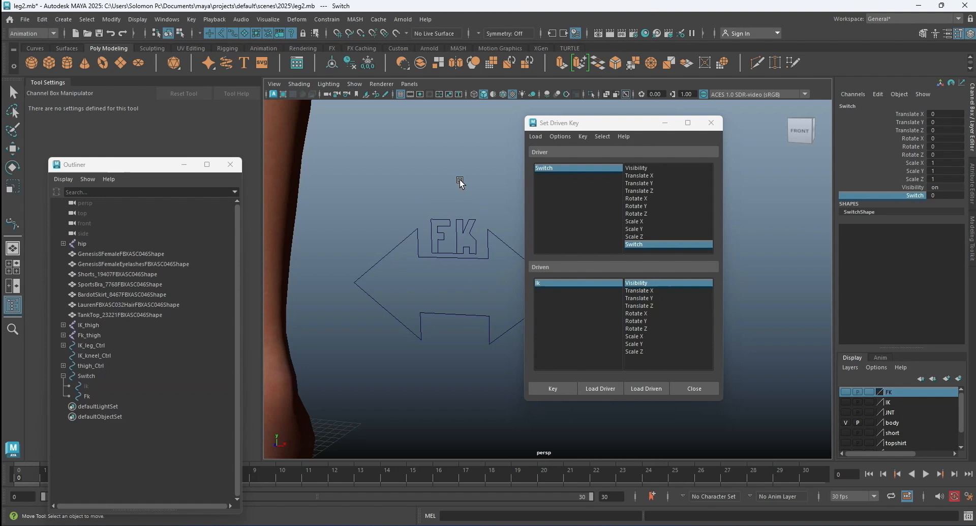
Enable Drawing Overrides on the Fk text curve's shape and set its Display Type to Reference.
{"action": "left_click", "coordinate": [461, 224]}
{"action": "left_click", "coordinate": [971, 178]}
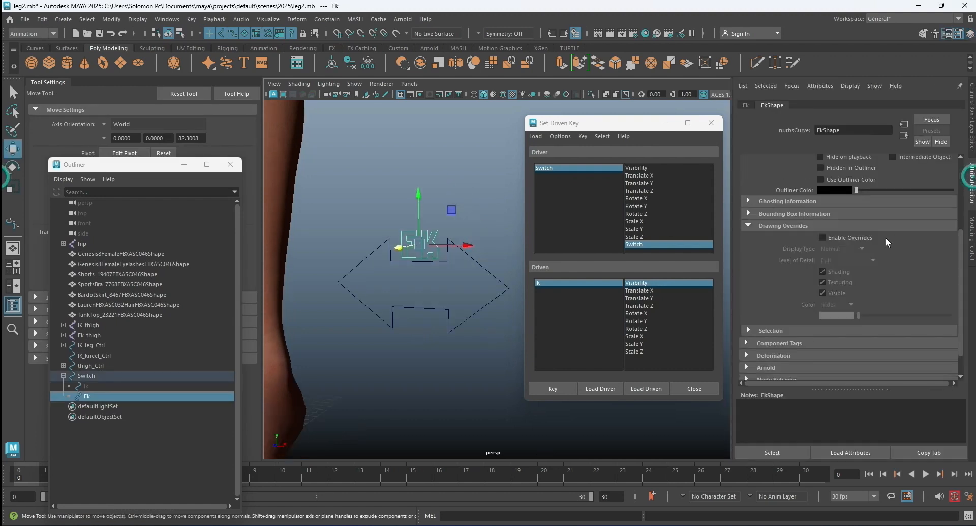
{"action": "left_click", "coordinate": [822, 237]}
{"action": "left_click", "coordinate": [852, 249]}
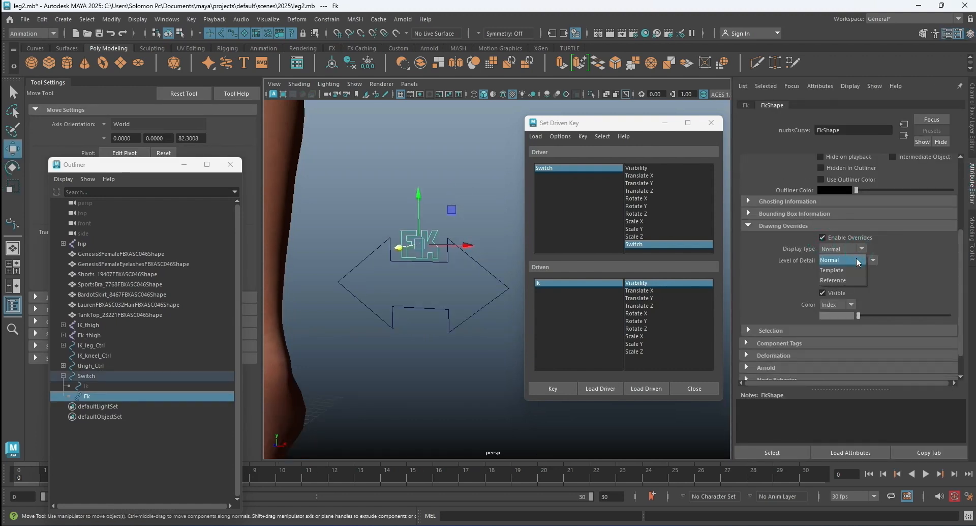
{"action": "left_click", "coordinate": [851, 280]}
{"action": "left_click", "coordinate": [501, 199]}
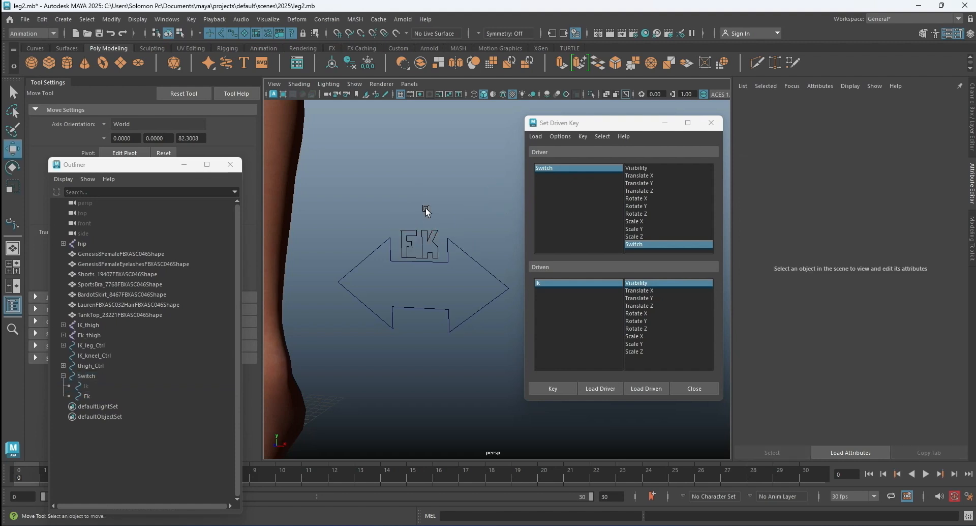
Lock and hide all channels from Translate X to Visibility on both the Ik and Fk text curves.
{"action": "key", "text": "ctrl+a"}
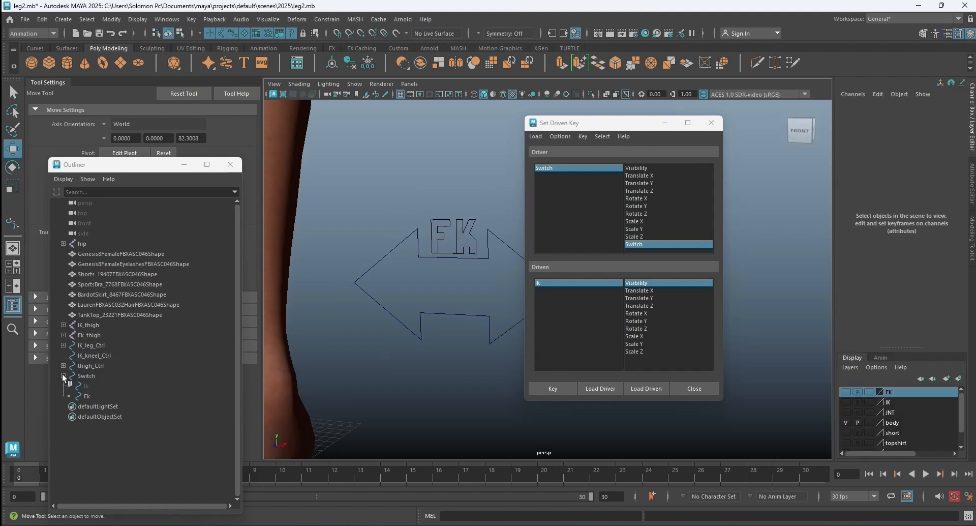
{"action": "left_click_drag", "start_coordinate": [92, 386], "coordinate": [93, 395]}
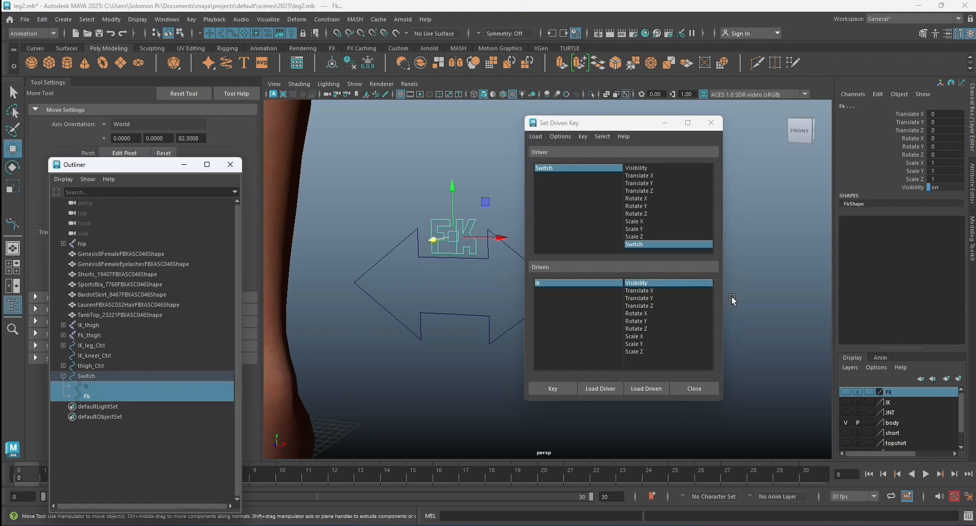
{"action": "left_click_drag", "start_coordinate": [916, 113], "coordinate": [915, 187]}
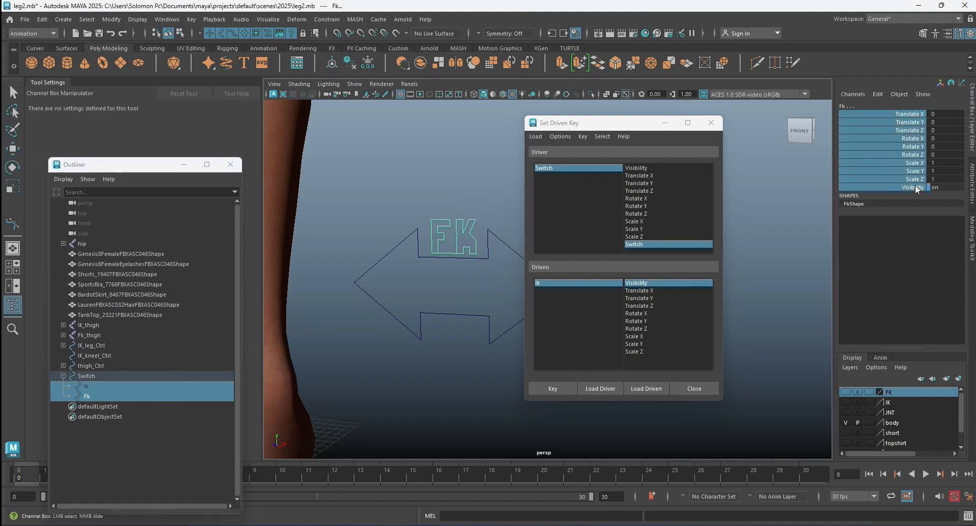
{"action": "right_click", "coordinate": [905, 150]}
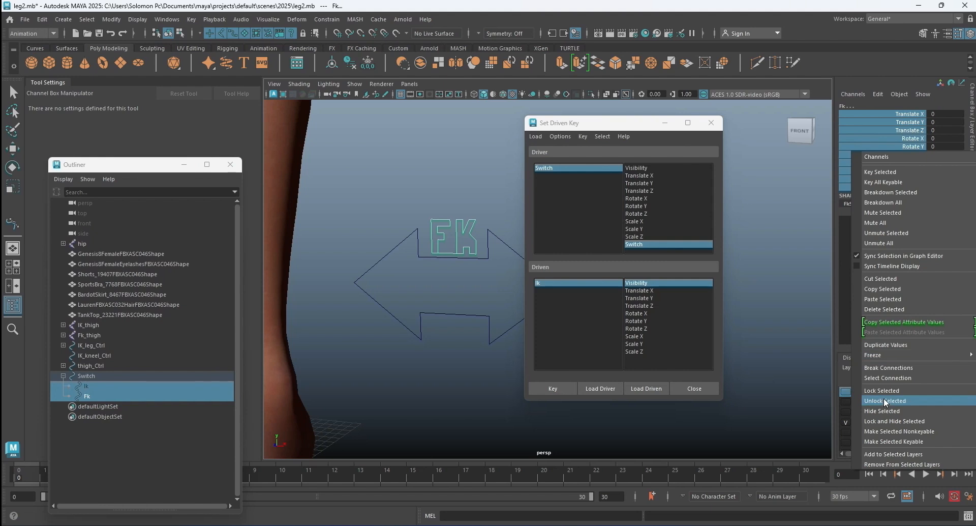
{"action": "left_click", "coordinate": [894, 421]}
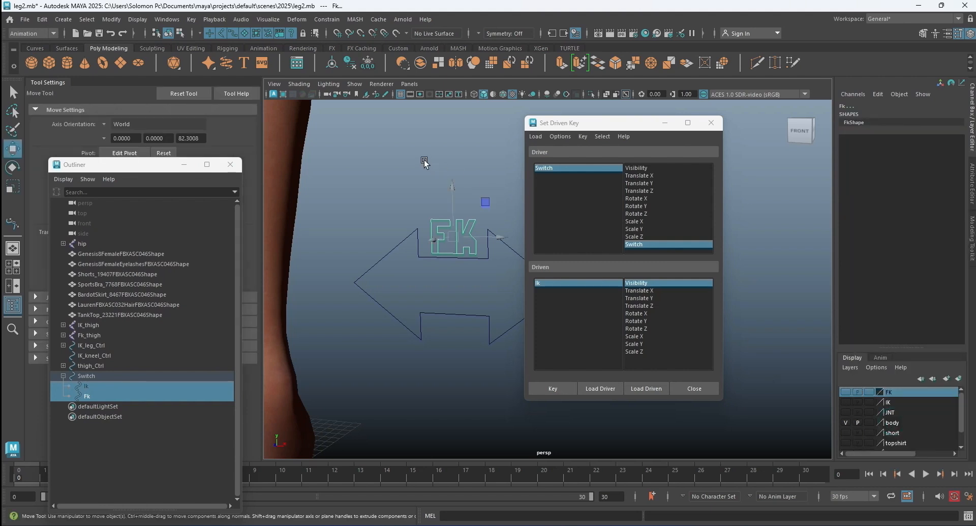
{"action": "left_click", "coordinate": [406, 160]}
{"action": "left_click_drag", "start_coordinate": [437, 210], "coordinate": [455, 229]}
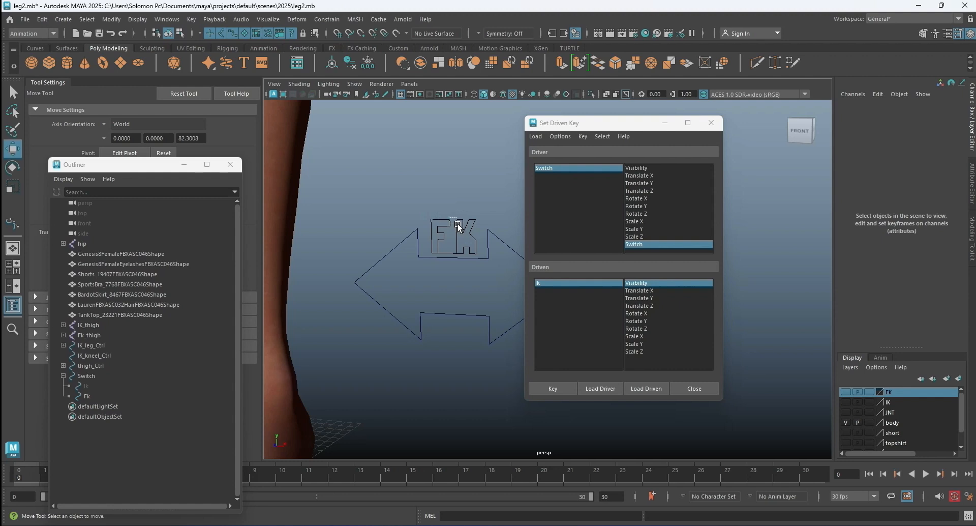
Set the Switch control's Switch attribute back to 1 and close the Set Driven Key window.
{"action": "left_click", "coordinate": [496, 256]}
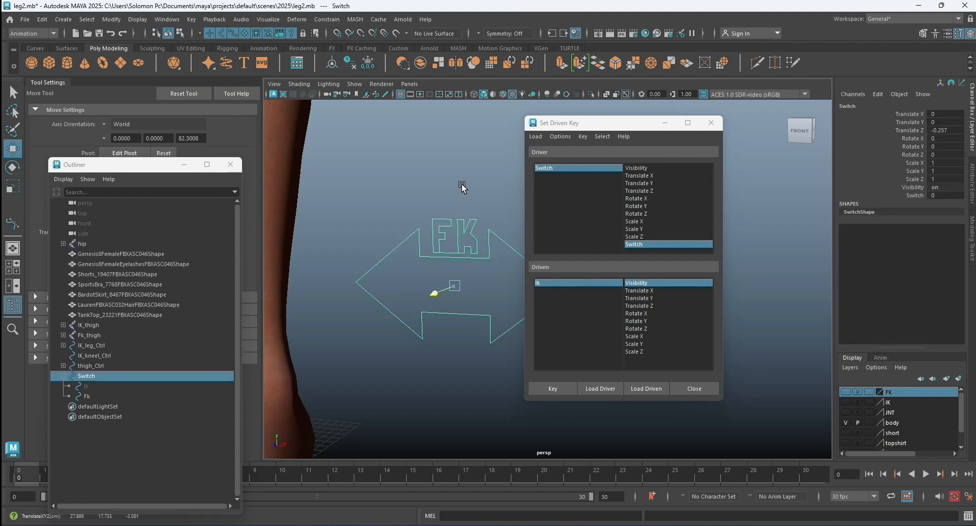
{"action": "key", "text": "ctrl+z"}
{"action": "left_click", "coordinate": [915, 196]}
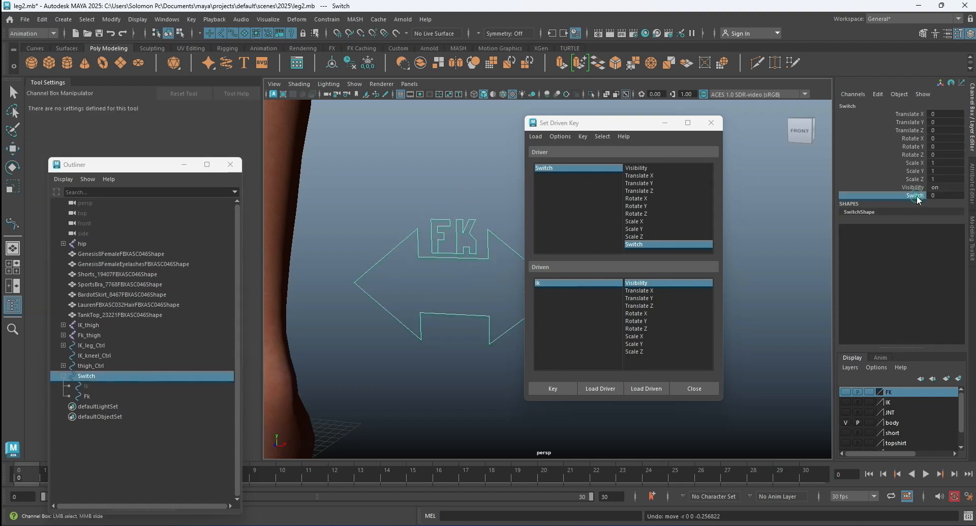
{"action": "middle_click_drag", "start_coordinate": [463, 178], "coordinate": [529, 181]}
{"action": "left_click", "coordinate": [476, 183]}
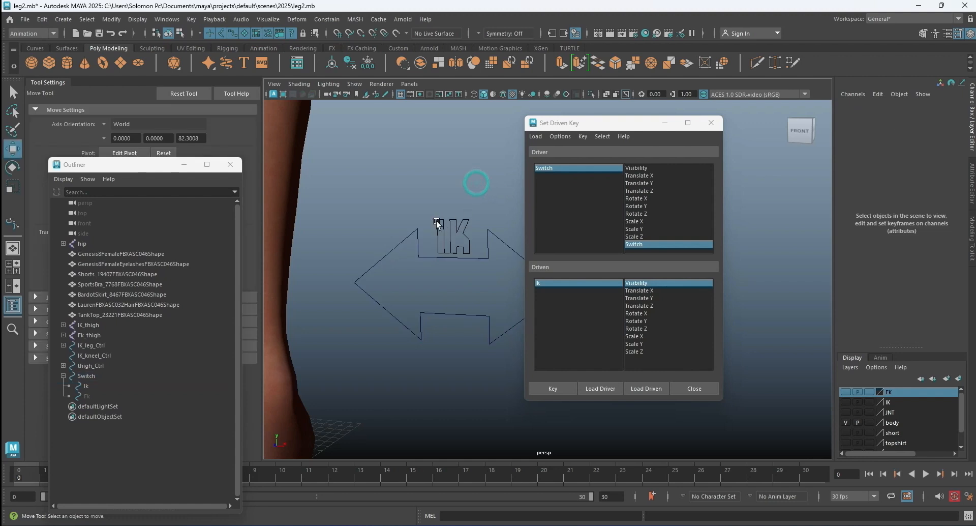
{"action": "left_click", "coordinate": [712, 122]}
Enable Drawing Overrides on the Switch control's shape and set its index color to bright green.
{"action": "left_click", "coordinate": [519, 252]}
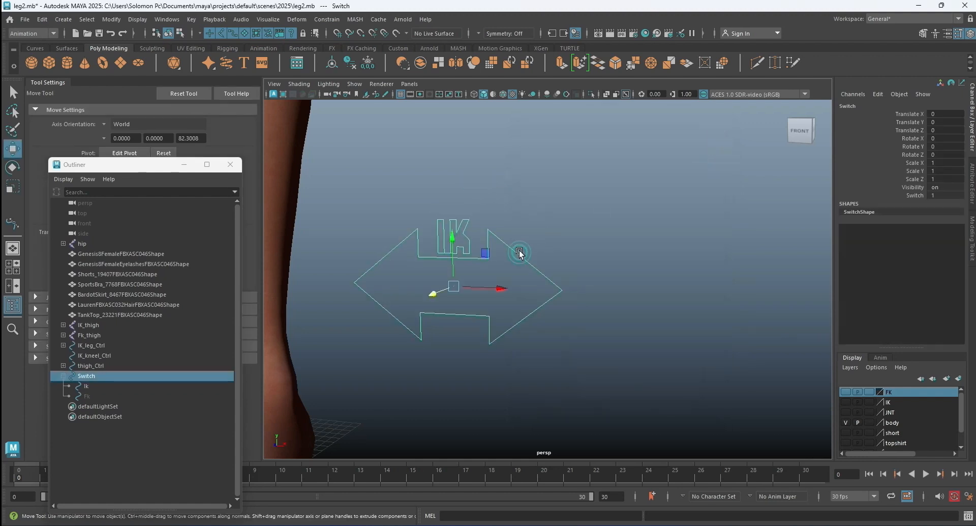
{"action": "left_click", "coordinate": [971, 187]}
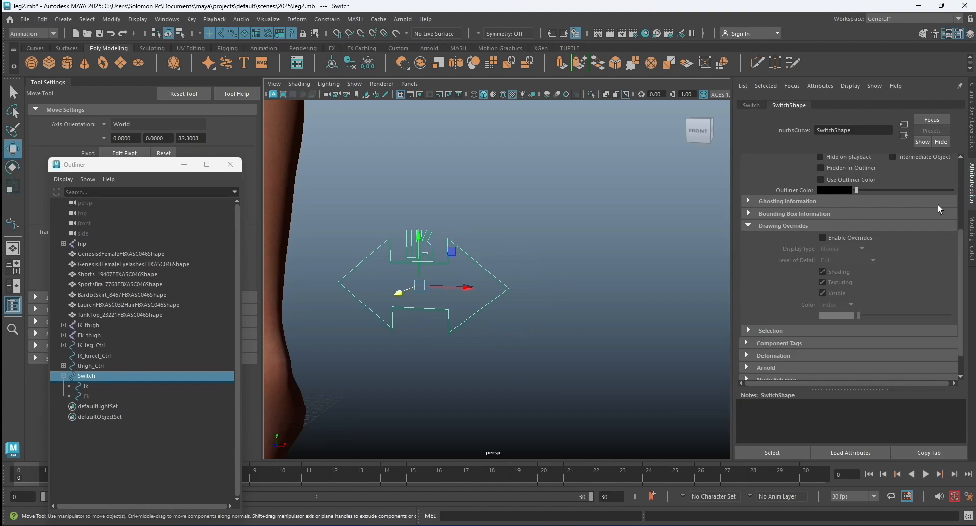
{"action": "left_click", "coordinate": [822, 237]}
{"action": "left_click_drag", "start_coordinate": [861, 314], "coordinate": [899, 317]}
{"action": "left_click", "coordinate": [590, 247]}
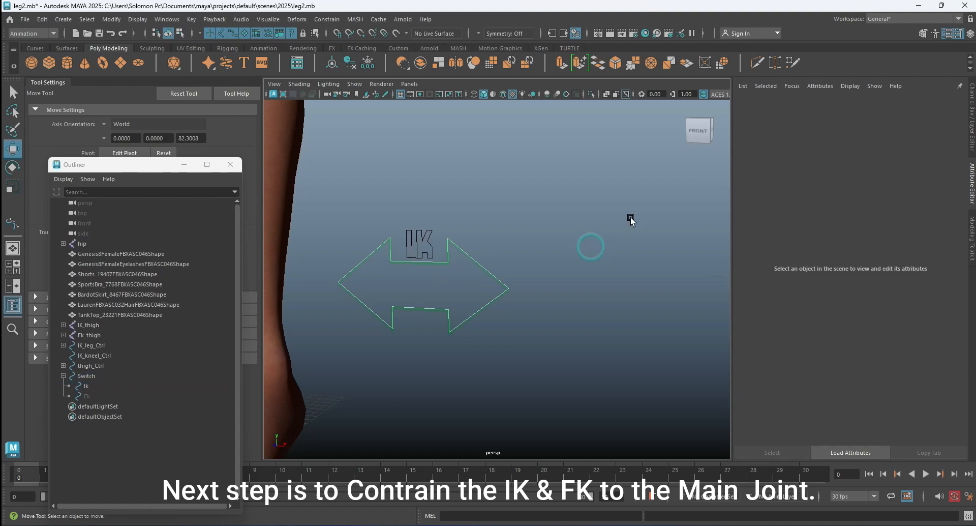
Frame the lower legs with the Switch control, select the control and show its channel attributes.
{"action": "scroll", "coordinate": [567, 219], "scroll_direction": "down", "scroll_amount": 8}
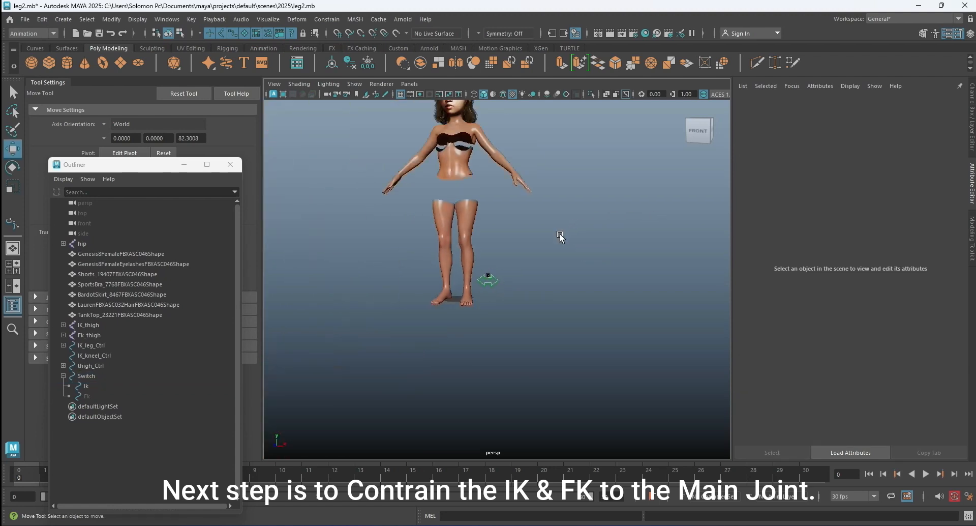
{"action": "scroll", "coordinate": [510, 262], "scroll_direction": "up", "scroll_amount": 3}
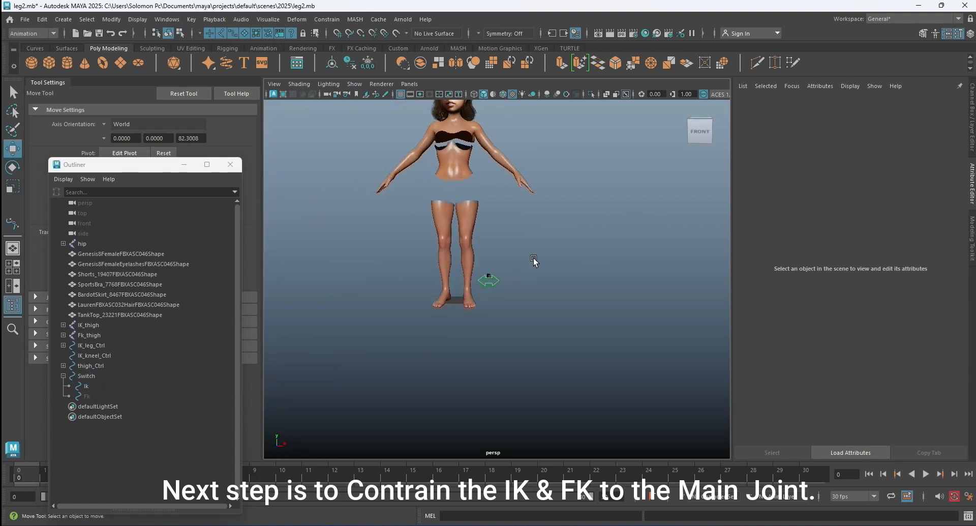
{"action": "scroll", "coordinate": [533, 260], "scroll_direction": "up", "scroll_amount": 8}
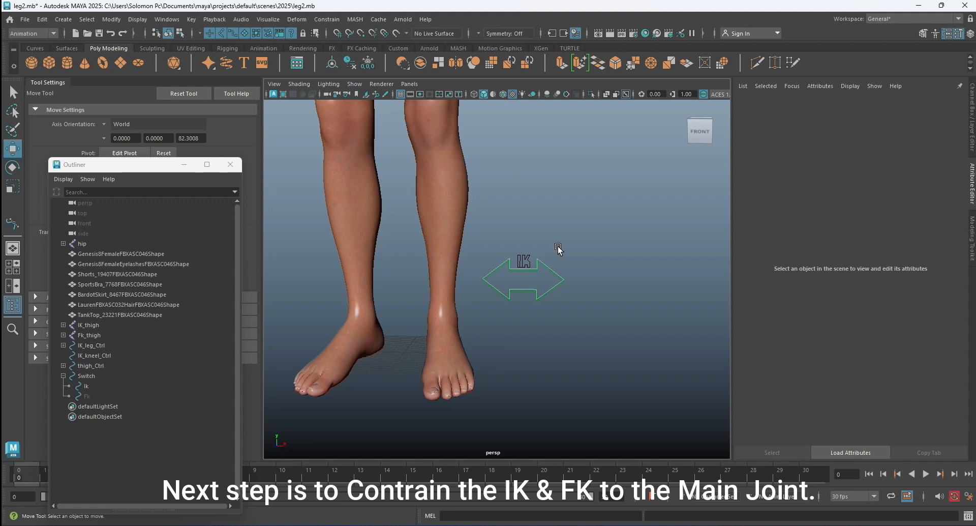
{"action": "scroll", "coordinate": [558, 248], "scroll_direction": "up", "scroll_amount": 2}
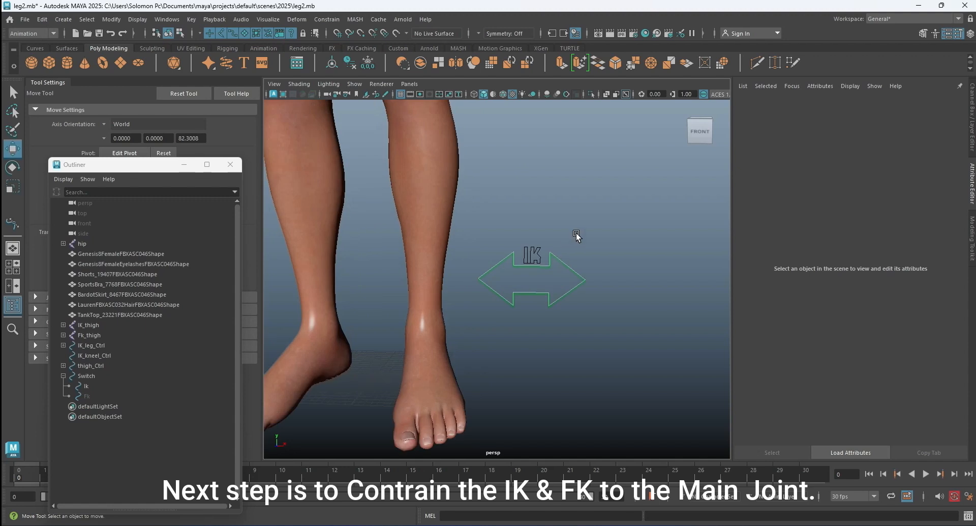
{"action": "left_click", "coordinate": [576, 234]}
{"action": "left_click", "coordinate": [574, 268]}
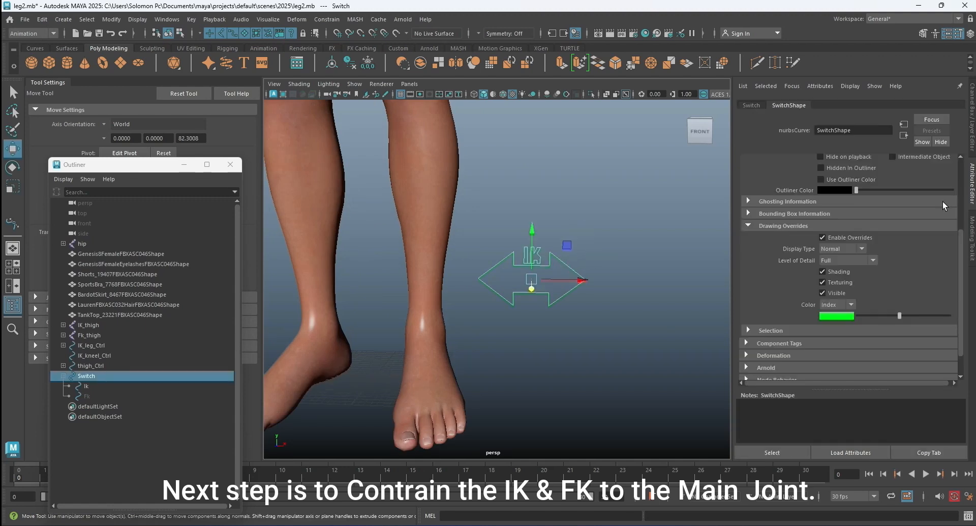
{"action": "key", "text": "ctrl+a"}
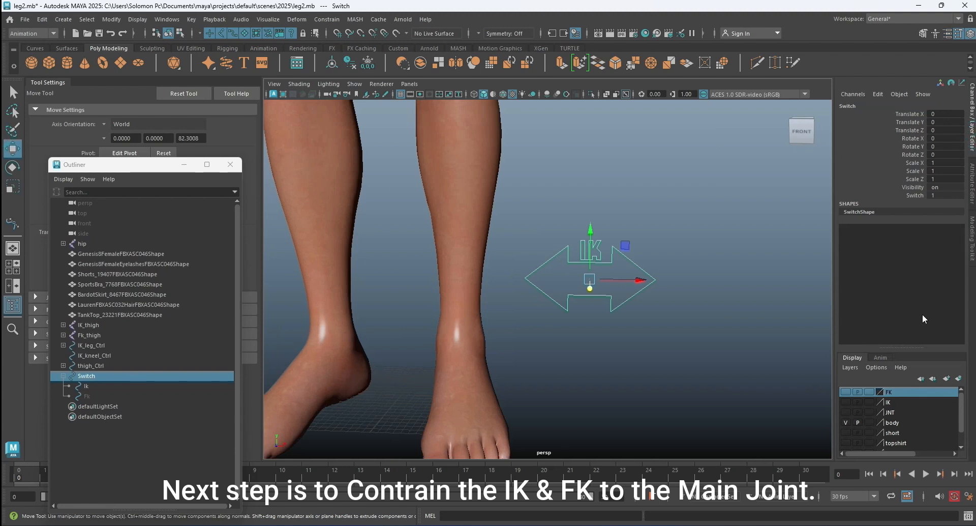
Hide the body layer and show the JNT layer to reveal only the main skeleton and Switch control.
{"action": "left_click", "coordinate": [845, 423]}
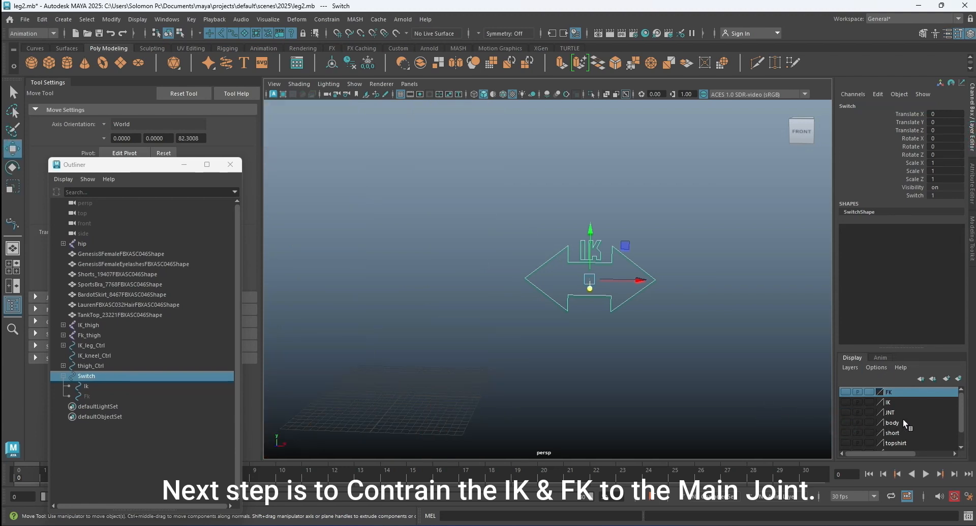
{"action": "left_click", "coordinate": [847, 411]}
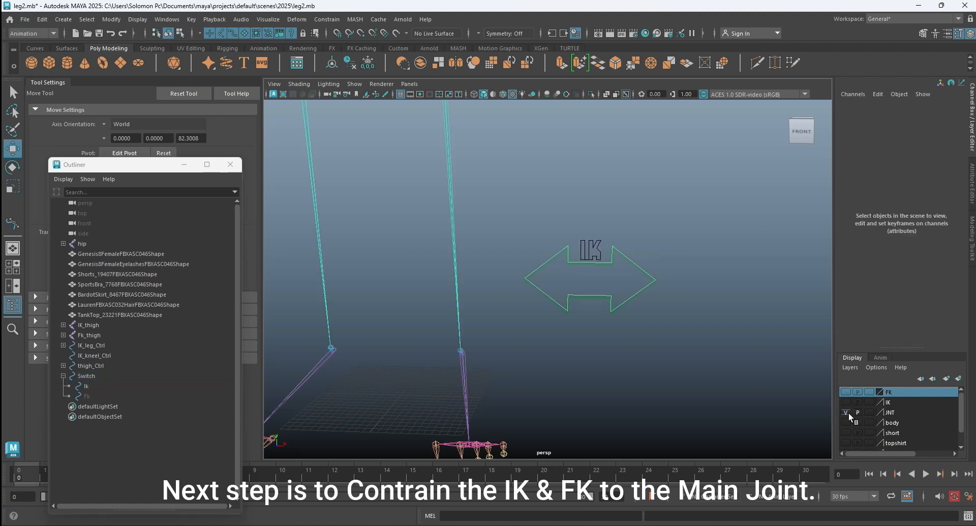
{"action": "left_click", "coordinate": [849, 410]}
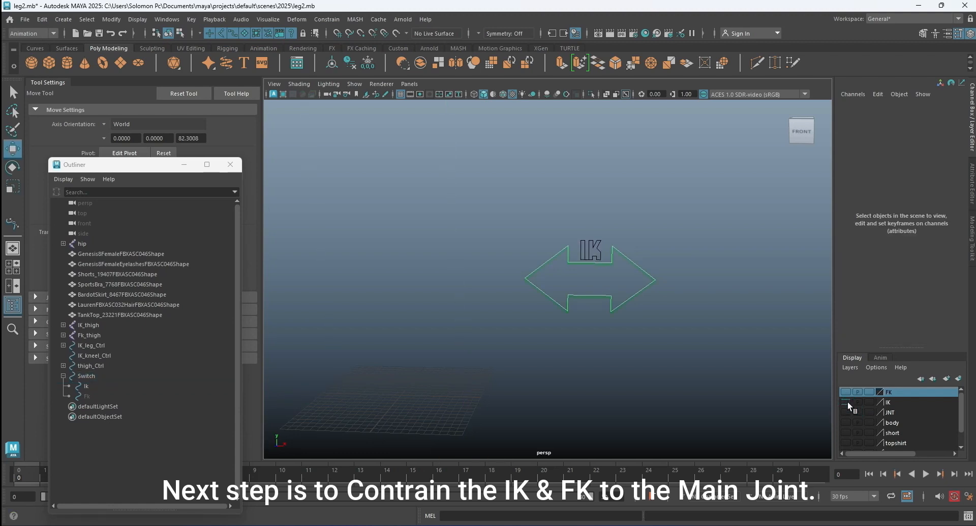
{"action": "left_click", "coordinate": [846, 411]}
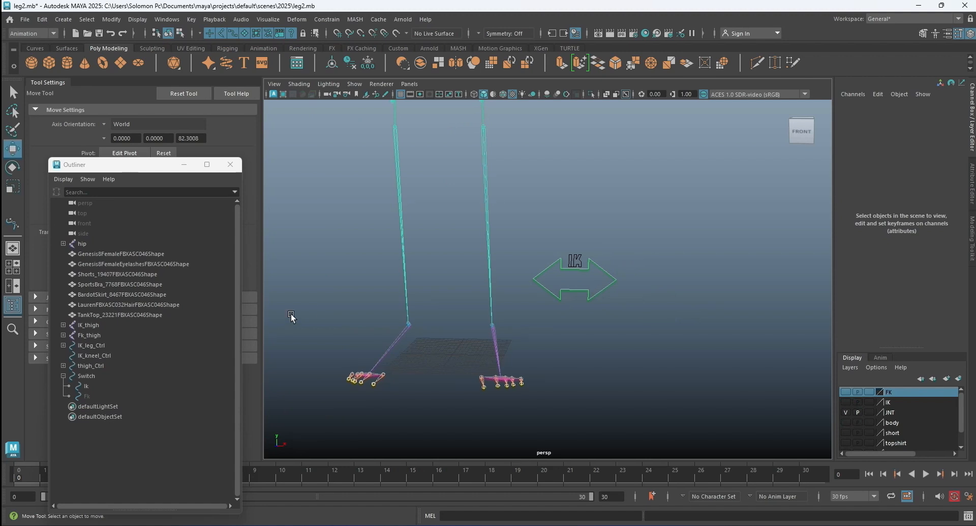
Collapse the Switch hierarchy and expand the full Fk_thigh and IK_thigh joint hierarchies in the Outliner.
{"action": "left_click", "coordinate": [64, 375]}
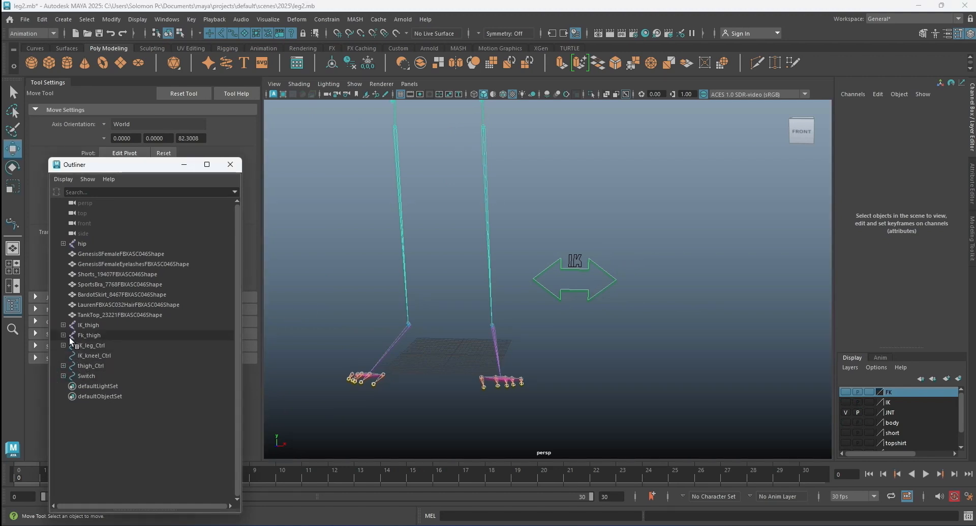
{"action": "left_click", "coordinate": [64, 334]}
{"action": "left_click", "coordinate": [63, 324]}
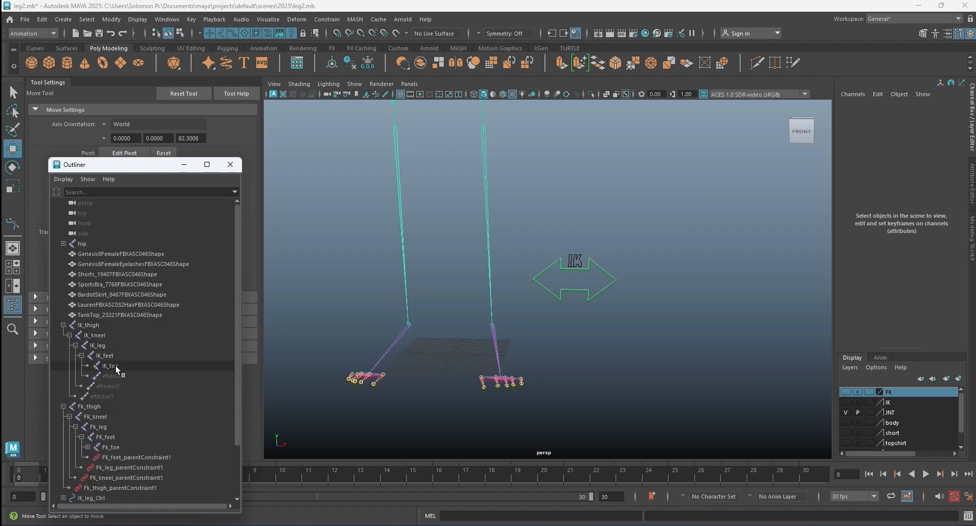
Parent-constrain the main lToe joint to Fk_toe and IK_toe with Maintain offset on and all translate and rotate axes.
{"action": "left_click", "coordinate": [118, 447]}
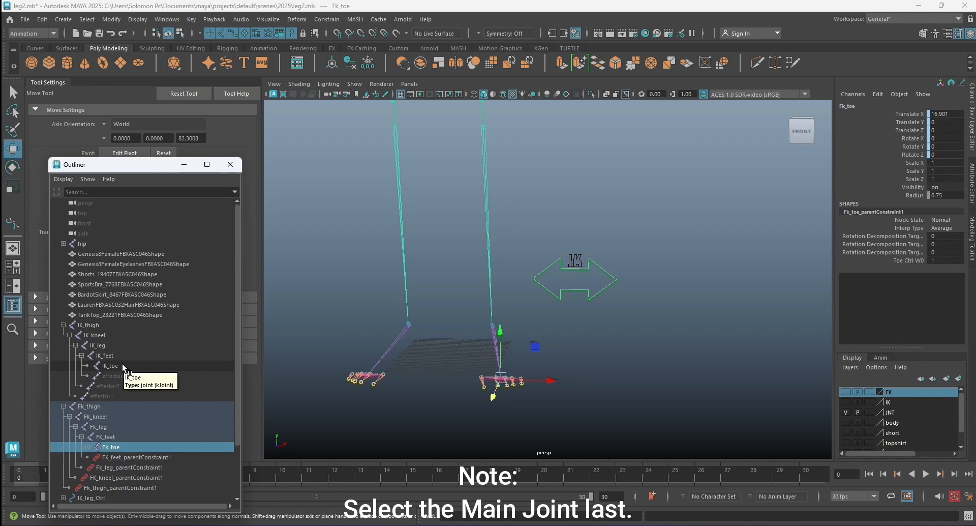
{"action": "left_click", "coordinate": [122, 364], "text": "ctrl"}
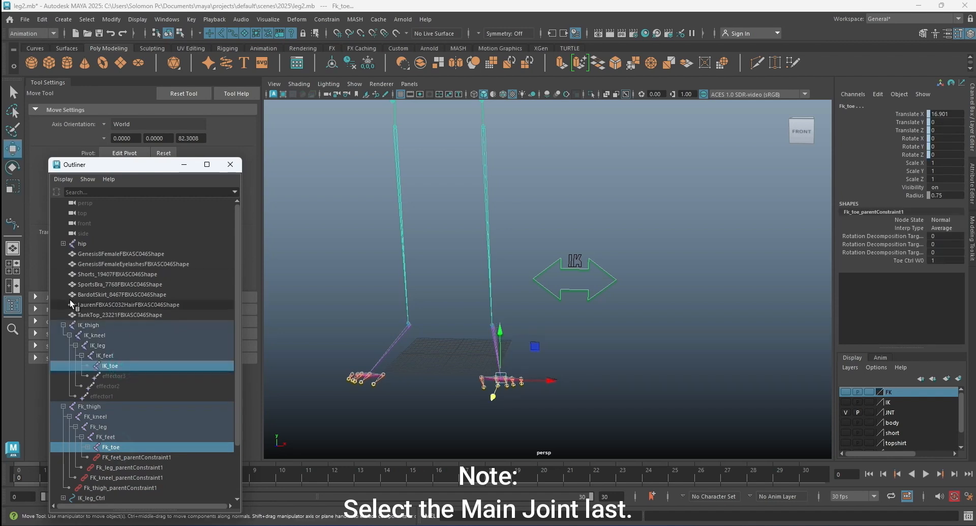
{"action": "left_click", "coordinate": [13, 92]}
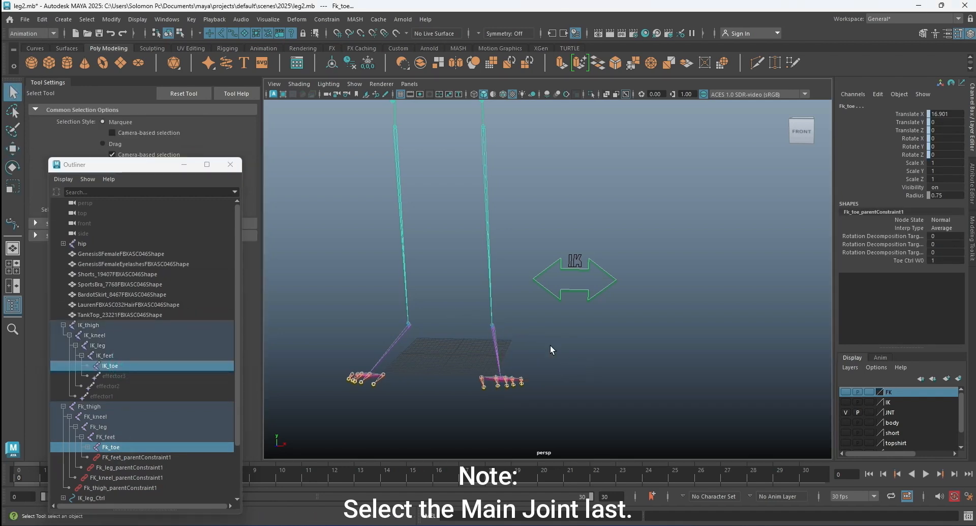
{"action": "scroll", "coordinate": [550, 345], "scroll_direction": "up", "scroll_amount": 3}
{"action": "left_click_drag", "start_coordinate": [551, 343], "coordinate": [498, 347], "text": "alt"}
{"action": "middle_click_drag", "start_coordinate": [498, 347], "coordinate": [560, 225], "text": "alt"}
{"action": "scroll", "coordinate": [541, 195], "scroll_direction": "up", "scroll_amount": 5}
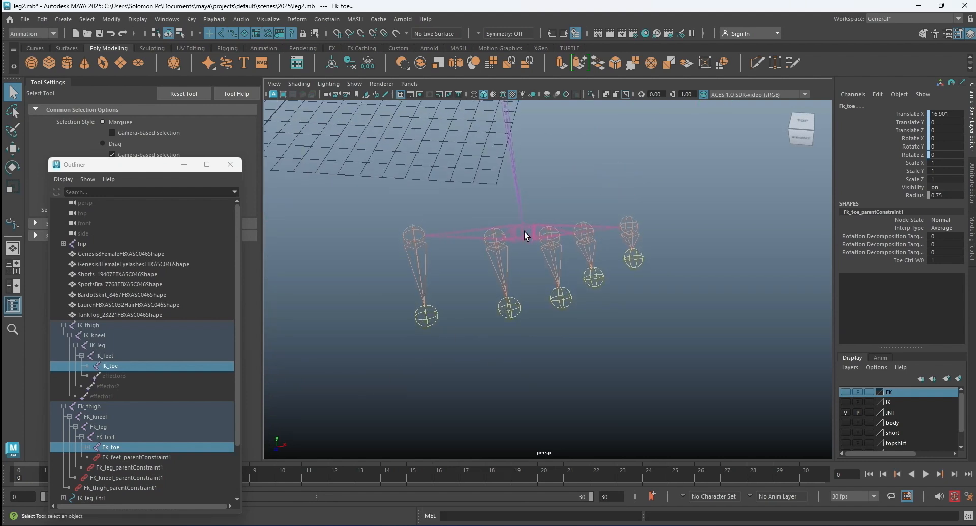
{"action": "left_click", "coordinate": [526, 232]}
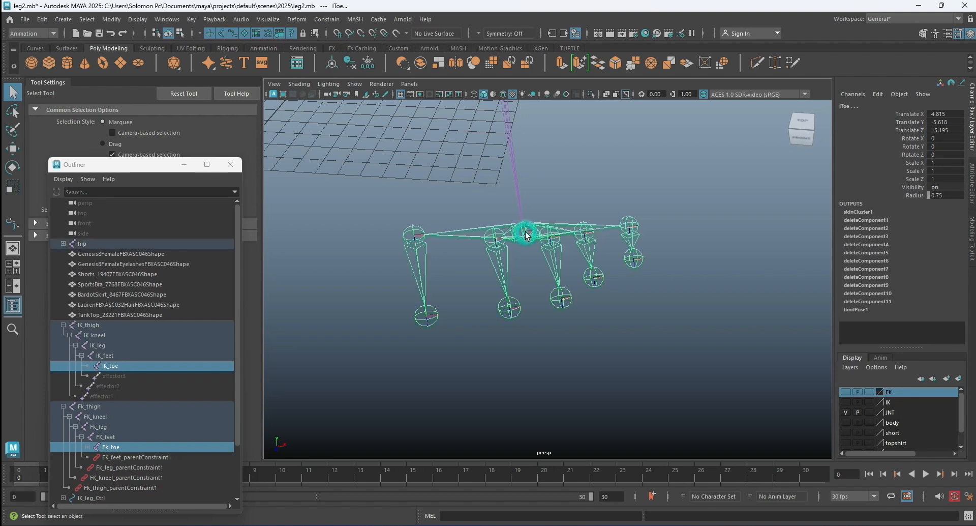
{"action": "left_click", "coordinate": [327, 19]}
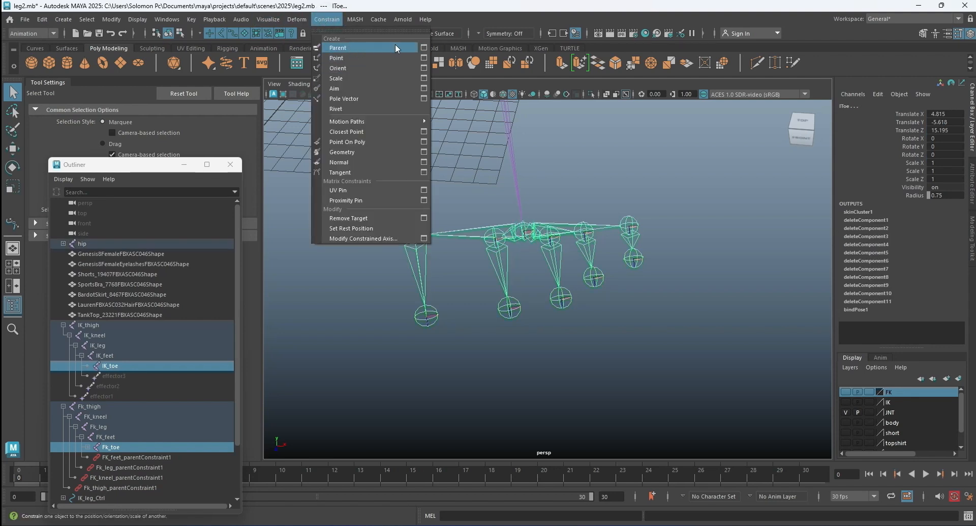
{"action": "left_click", "coordinate": [424, 47]}
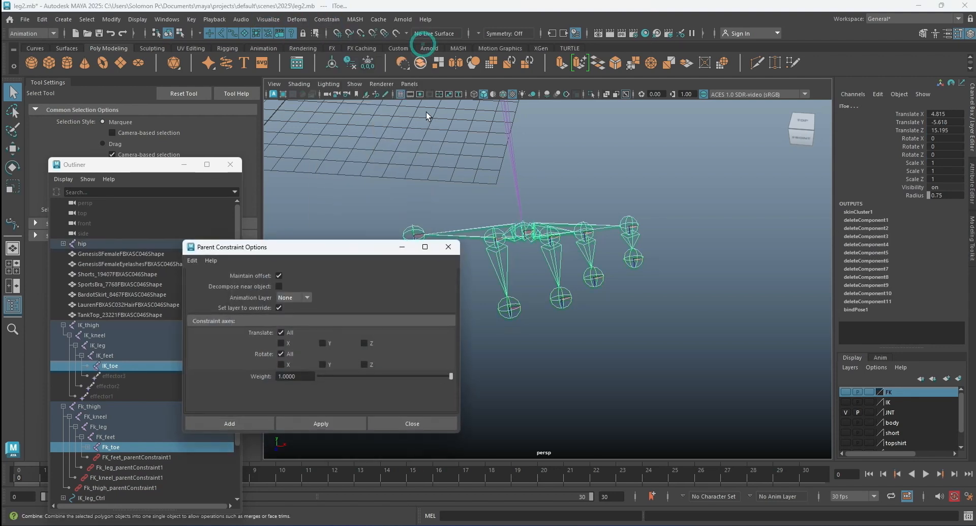
{"action": "left_click", "coordinate": [234, 426]}
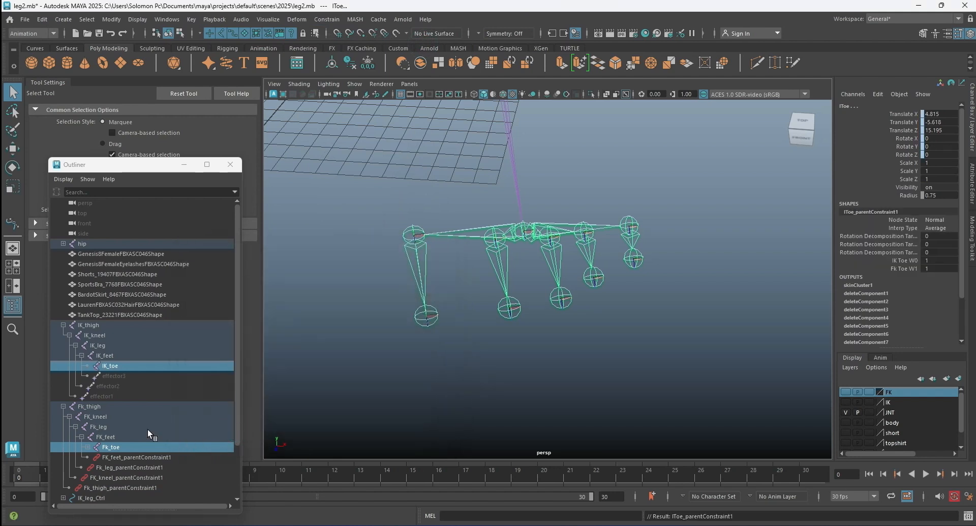
Parent-constrain the main lMetatarsals joint to FK_feet and IK_feet with the same constraint settings.
{"action": "left_click", "coordinate": [114, 436]}
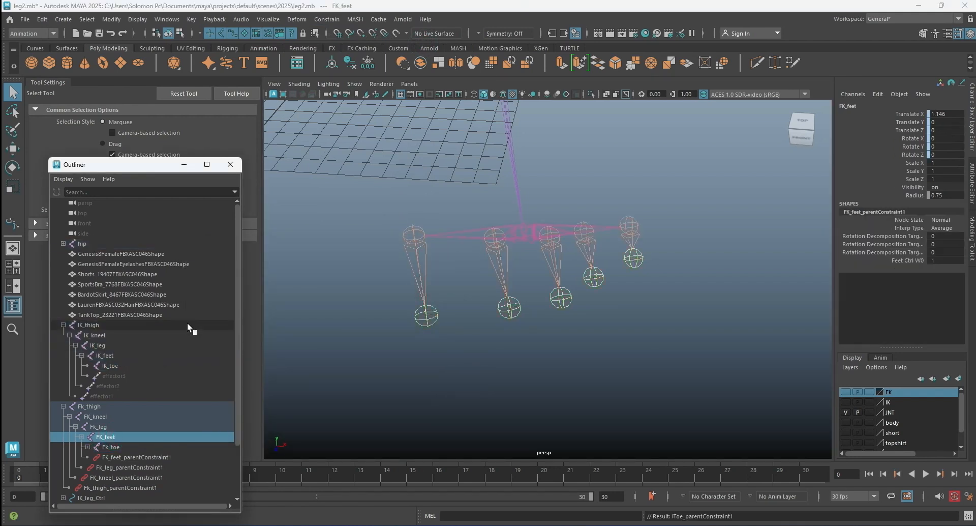
{"action": "left_click", "coordinate": [132, 354], "text": "ctrl"}
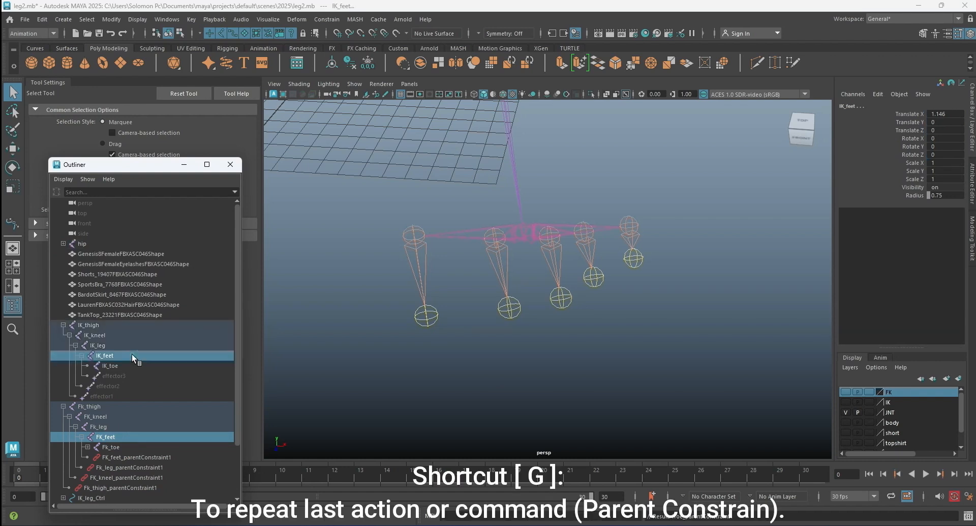
{"action": "key", "text": "g"}
{"action": "middle_click_drag", "start_coordinate": [547, 212], "coordinate": [537, 303], "text": "alt"}
{"action": "scroll", "coordinate": [513, 288], "scroll_direction": "up", "scroll_amount": 5}
{"action": "left_click_drag", "start_coordinate": [532, 299], "coordinate": [583, 264], "text": "alt"}
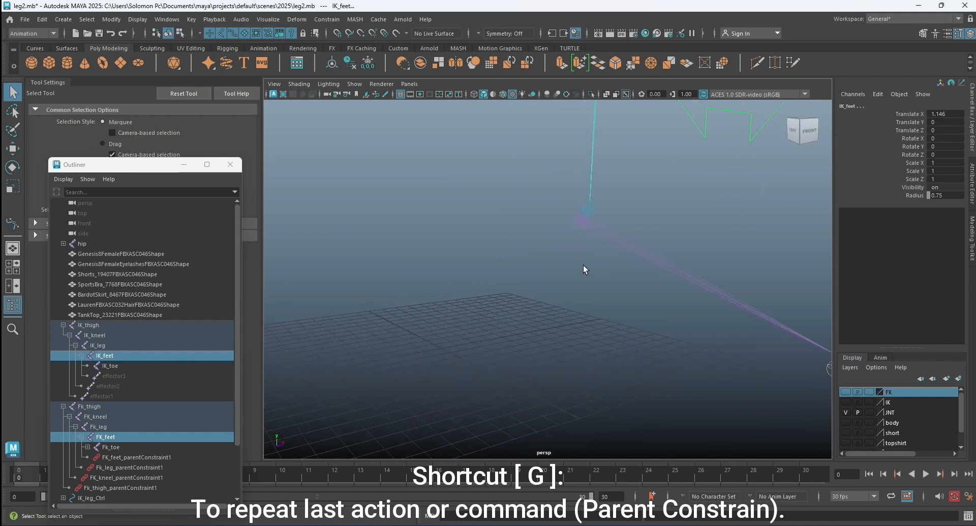
{"action": "left_click_drag", "start_coordinate": [603, 216], "coordinate": [481, 260], "text": "alt"}
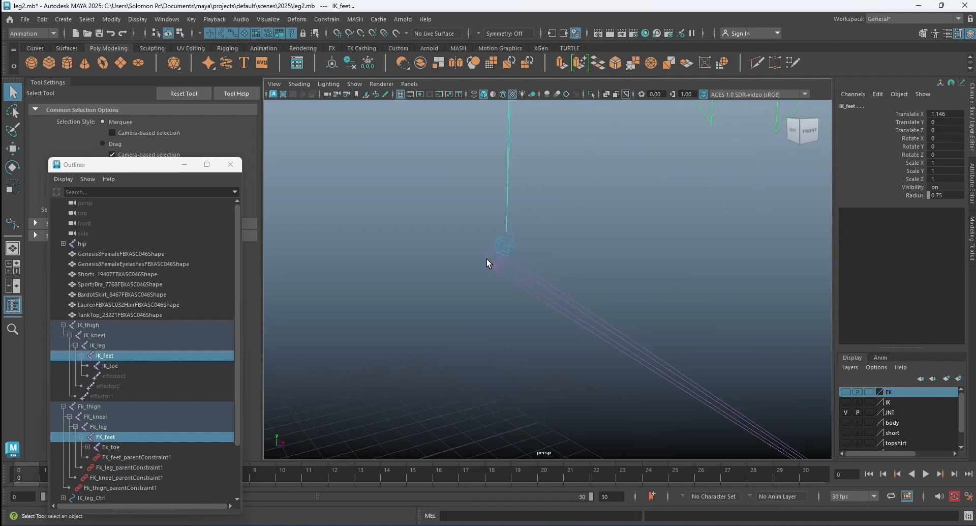
{"action": "left_click", "coordinate": [487, 258], "text": "shift"}
{"action": "key", "text": "g"}
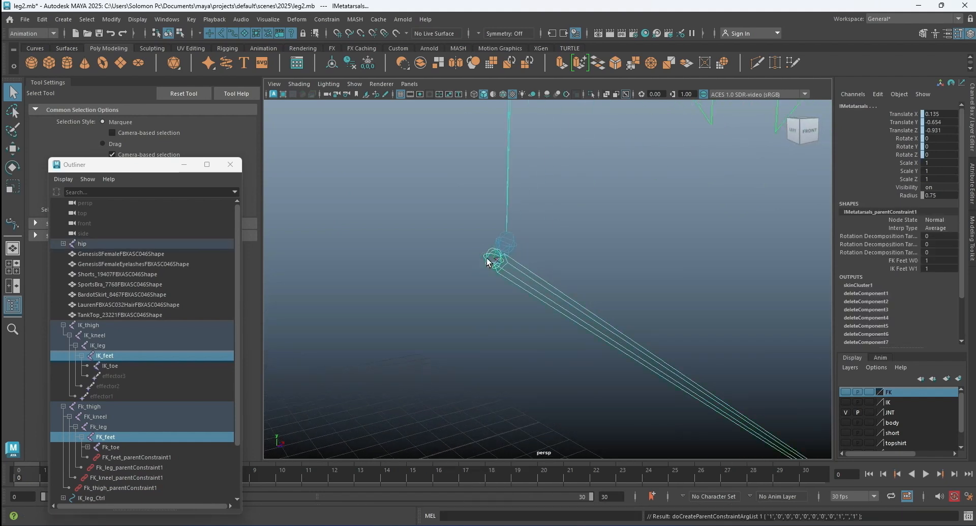
Parent-constrain the main lFoot joint to Fk_leg and IK_leg with the same constraint settings.
{"action": "left_click", "coordinate": [112, 427]}
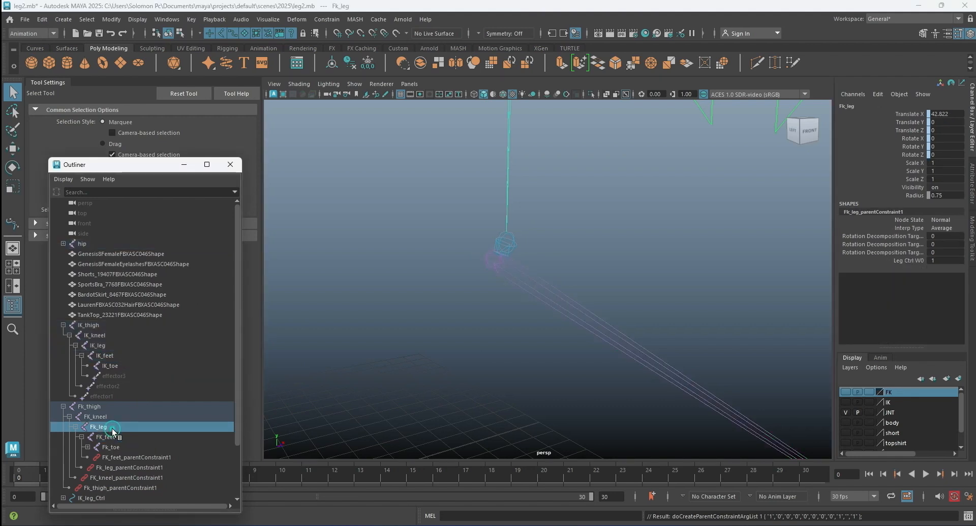
{"action": "left_click", "coordinate": [114, 345], "text": "ctrl"}
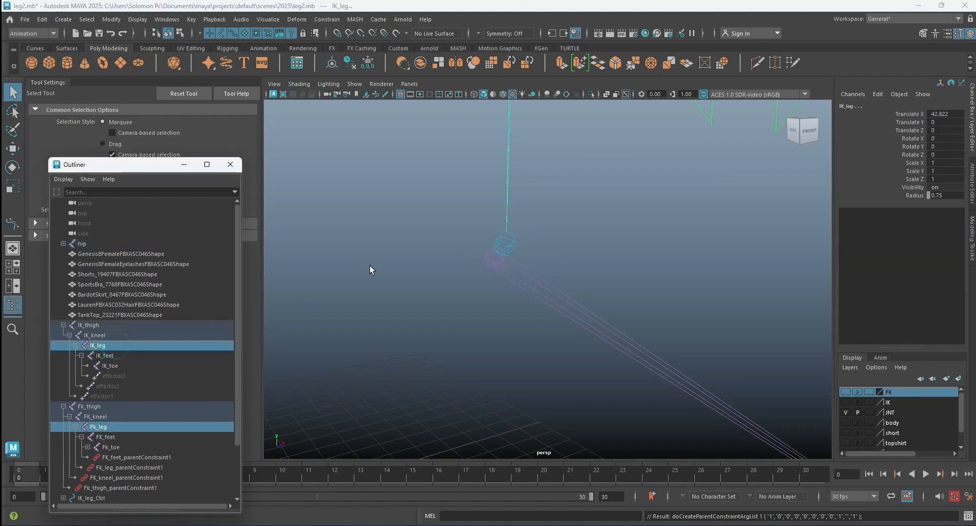
{"action": "left_click", "coordinate": [513, 243], "text": "shift"}
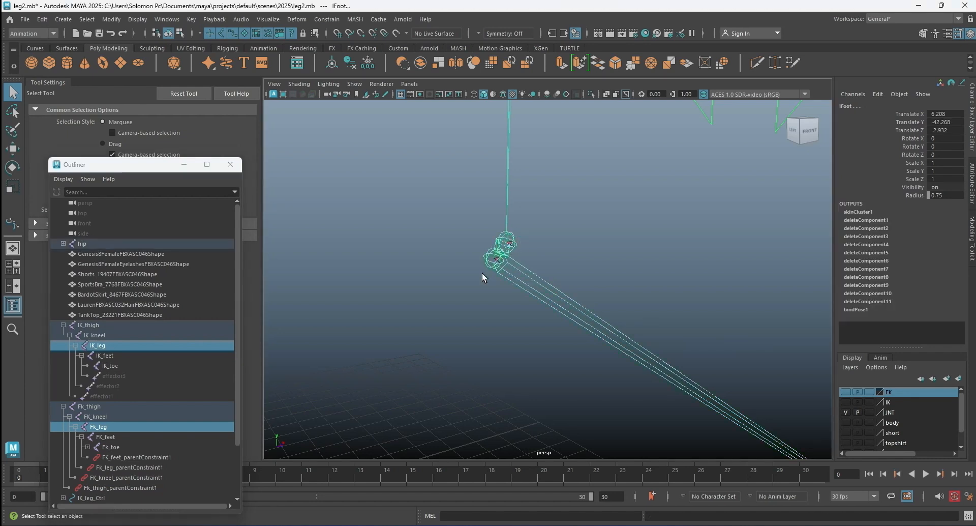
{"action": "key", "text": "g"}
{"action": "scroll", "coordinate": [471, 279], "scroll_direction": "down", "scroll_amount": 5}
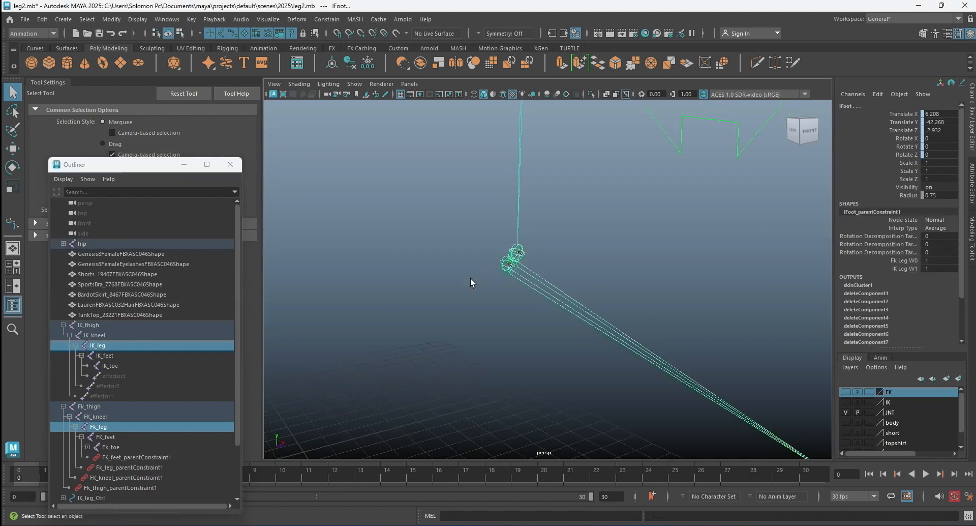
Parent-constrain the main lShin joint to FK_kneel and IK_kneel with the same constraint settings.
{"action": "left_click", "coordinate": [101, 416]}
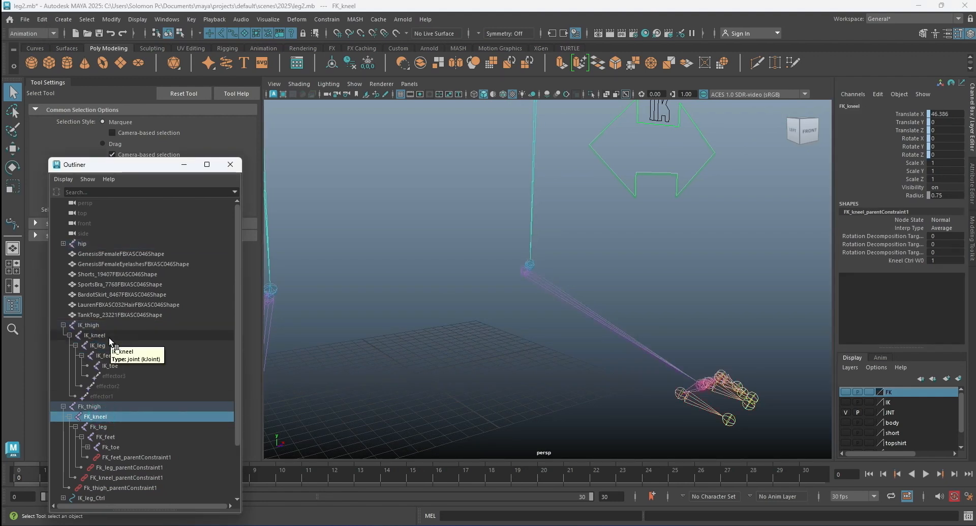
{"action": "left_click", "coordinate": [109, 338], "text": "ctrl"}
{"action": "scroll", "coordinate": [473, 339], "scroll_direction": "down", "scroll_amount": 5}
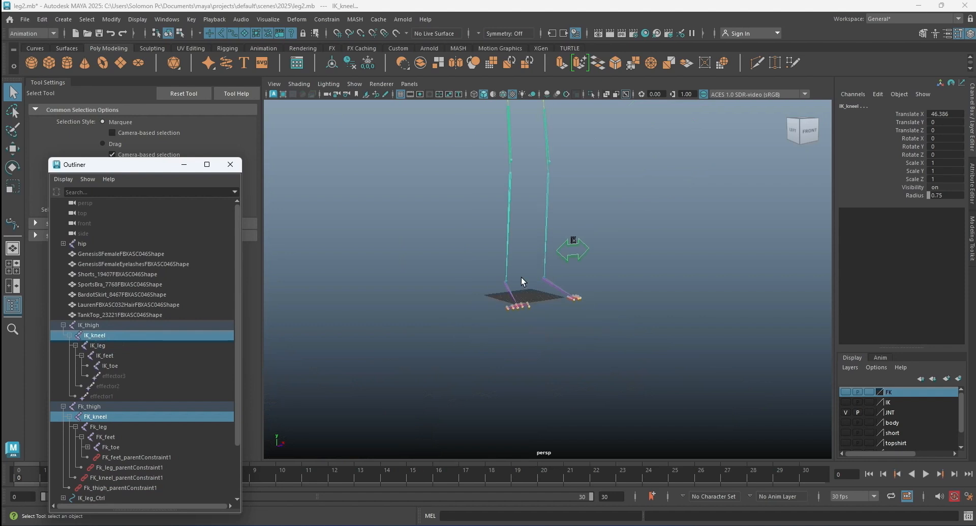
{"action": "scroll", "coordinate": [516, 310], "scroll_direction": "up", "scroll_amount": 6}
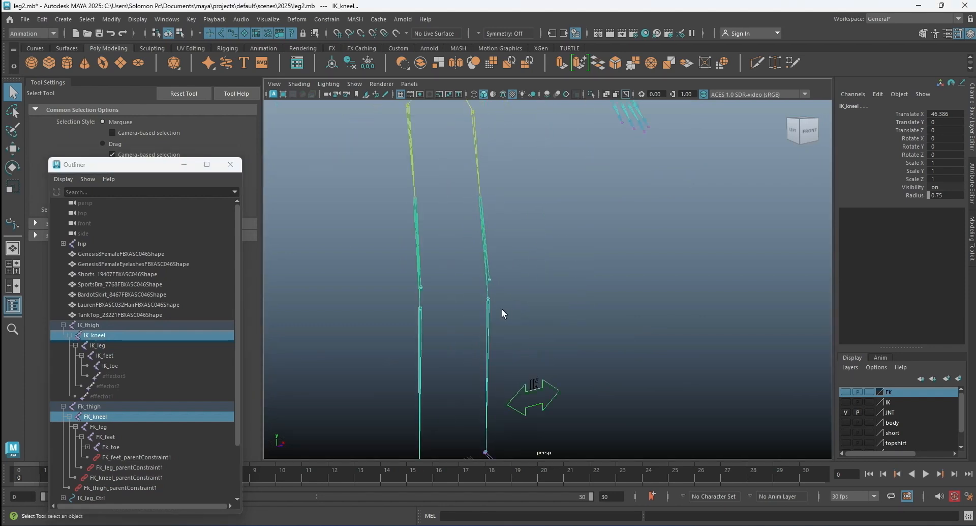
{"action": "left_click", "coordinate": [487, 300], "text": "shift"}
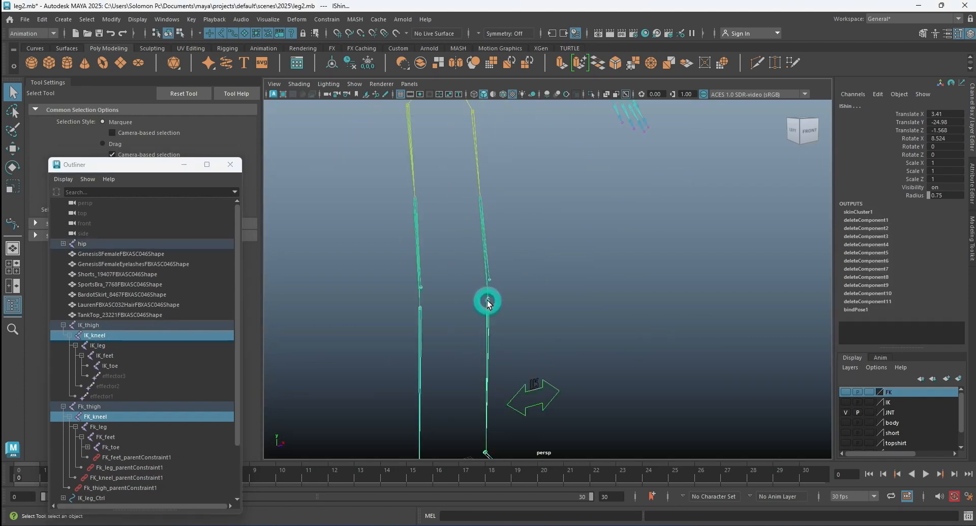
{"action": "key", "text": "g"}
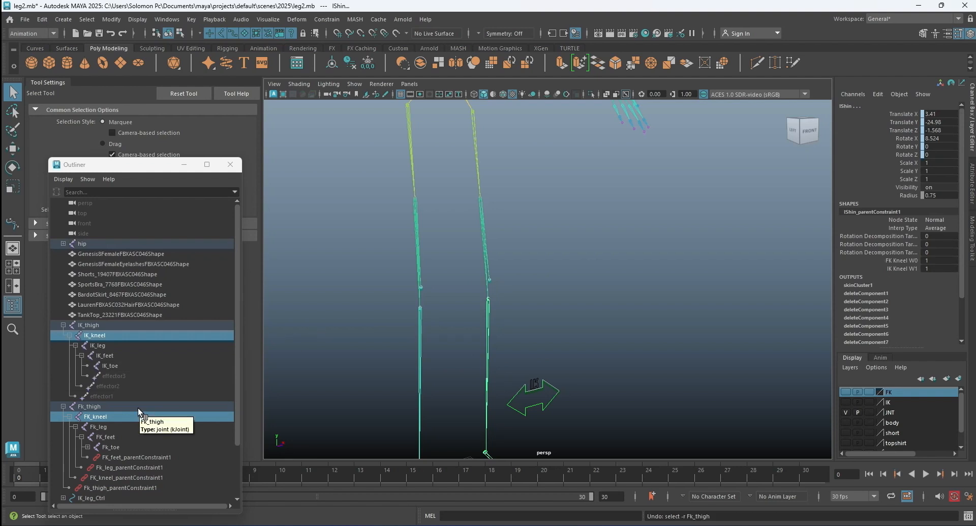
Parent-constrain the main lThighBend joint to Fk_thigh and IK_thigh, selecting the main joint last, and clear the selection.
{"action": "left_click", "coordinate": [102, 407]}
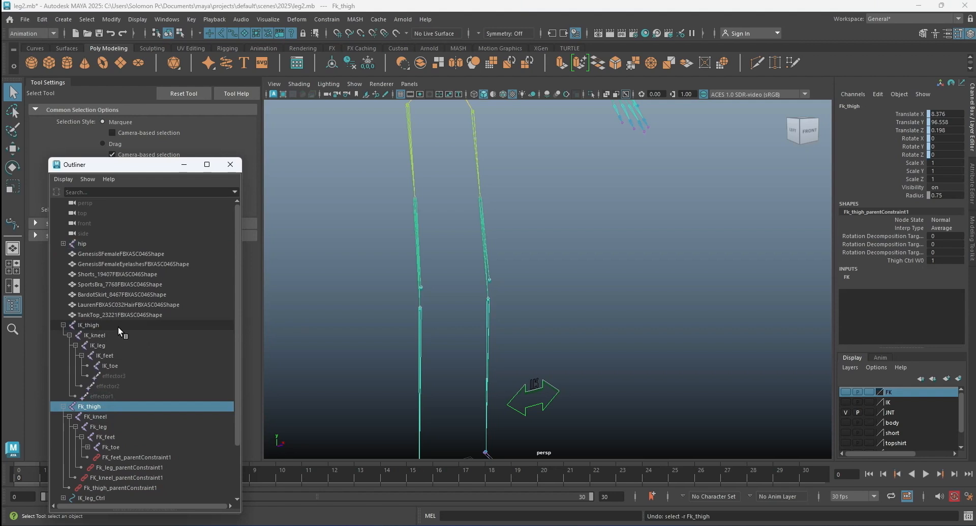
{"action": "left_click", "coordinate": [118, 328], "text": "ctrl"}
{"action": "key", "text": "f"}
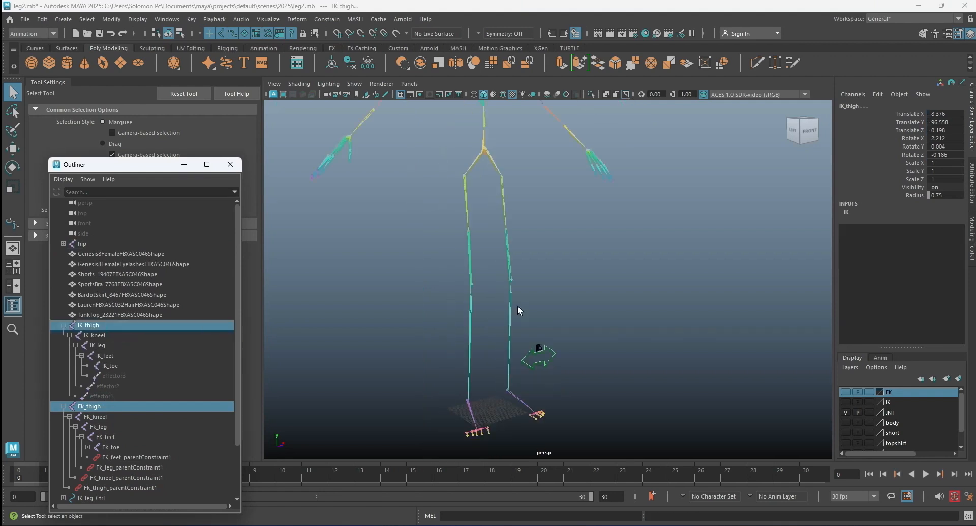
{"action": "left_click", "coordinate": [502, 181], "text": "shift"}
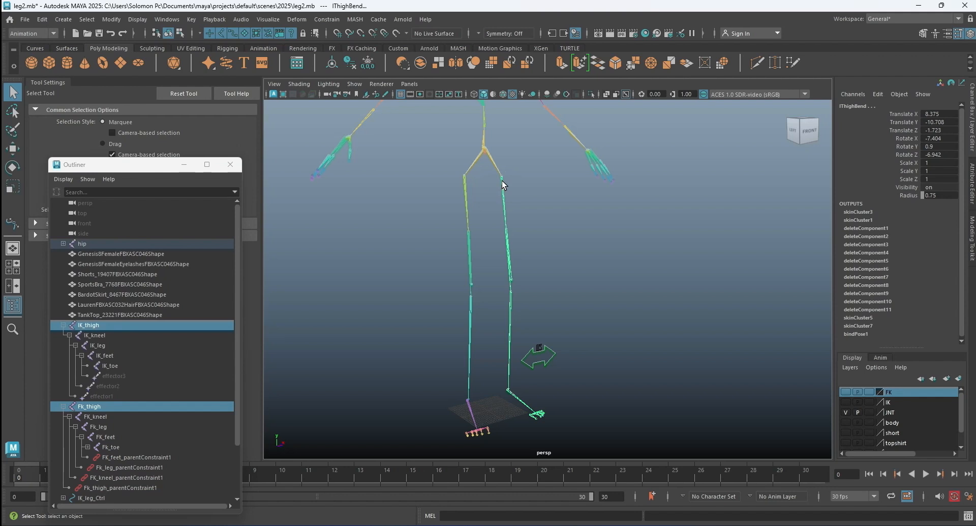
{"action": "left_click", "coordinate": [568, 209]}
Show the FK, IK and body layers, hide the JNT layer, and leave nothing selected.
{"action": "left_click_drag", "start_coordinate": [644, 251], "coordinate": [795, 337], "text": "alt"}
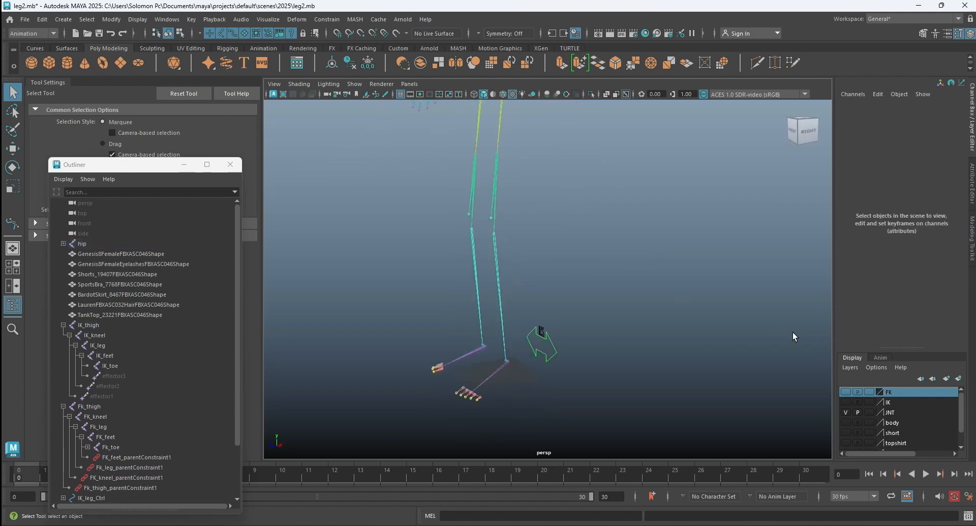
{"action": "left_click", "coordinate": [846, 390]}
{"action": "left_click", "coordinate": [846, 401]}
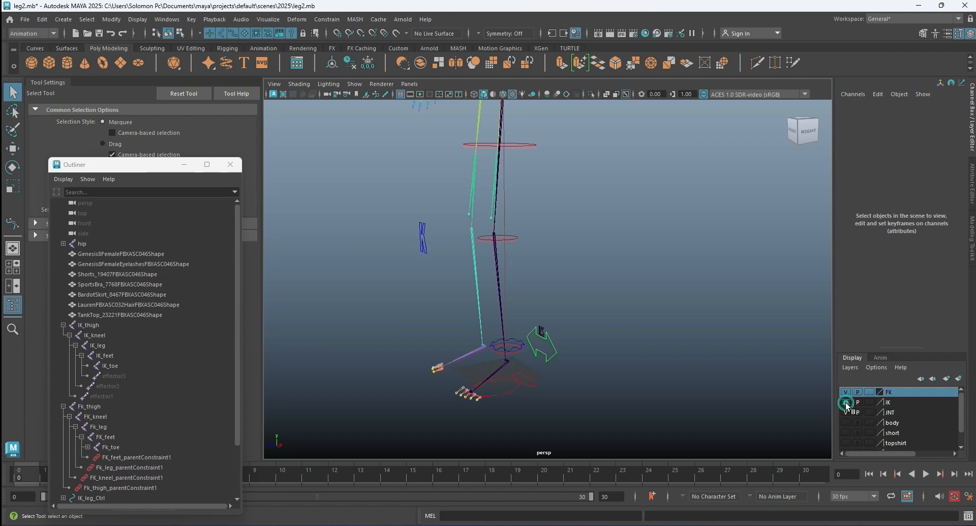
{"action": "left_click", "coordinate": [524, 146]}
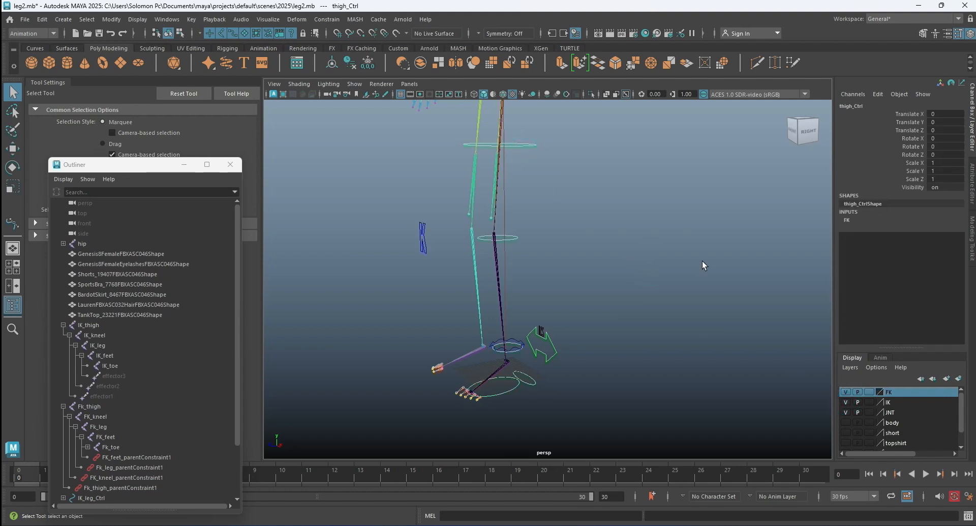
{"action": "left_click", "coordinate": [846, 411]}
{"action": "left_click", "coordinate": [846, 422]}
{"action": "left_click", "coordinate": [669, 334]}
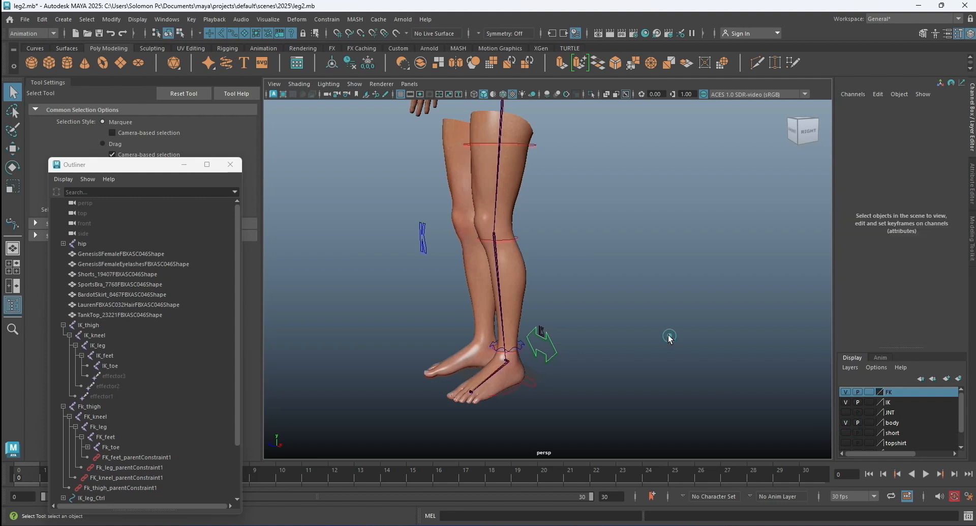
Rotate thigh_Ctrl to about -59 degrees in Rotate X to test how the left leg follows the FK chain.
{"action": "left_click", "coordinate": [536, 146]}
{"action": "left_click_drag", "start_coordinate": [535, 144], "coordinate": [634, 198], "text": "alt"}
{"action": "left_click", "coordinate": [15, 170]}
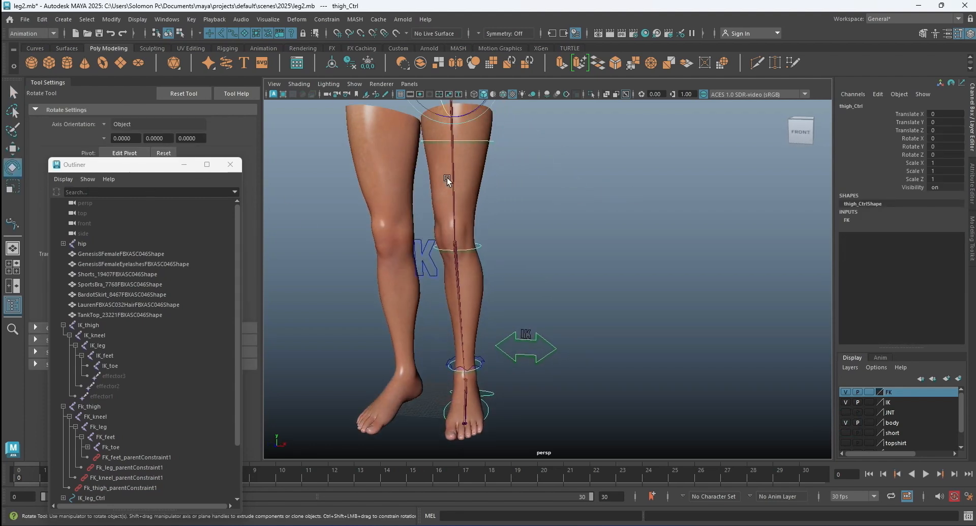
{"action": "scroll", "coordinate": [478, 181], "scroll_direction": "down", "scroll_amount": 3}
{"action": "left_click_drag", "start_coordinate": [476, 175], "coordinate": [441, 237]}
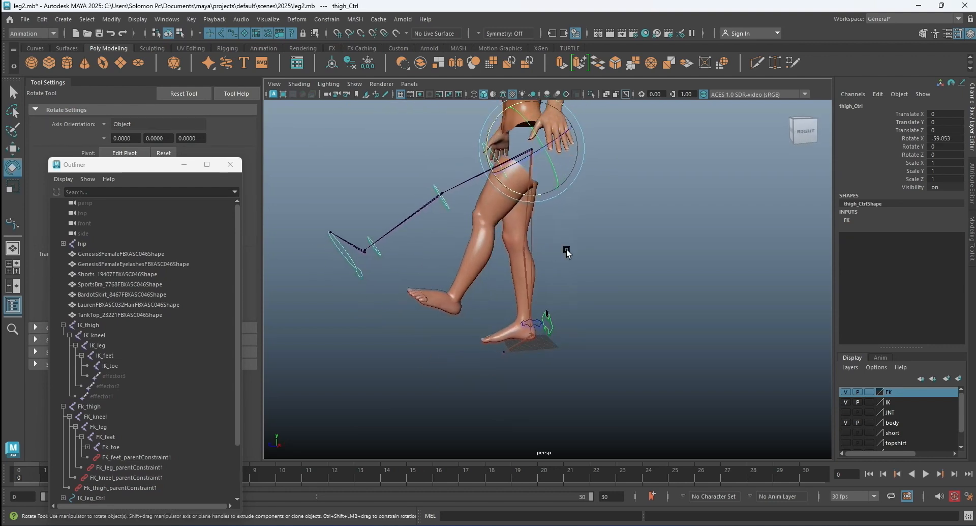
{"action": "scroll", "coordinate": [481, 251], "scroll_direction": "up", "scroll_amount": 3}
{"action": "left_click_drag", "start_coordinate": [503, 252], "coordinate": [516, 256], "text": "alt"}
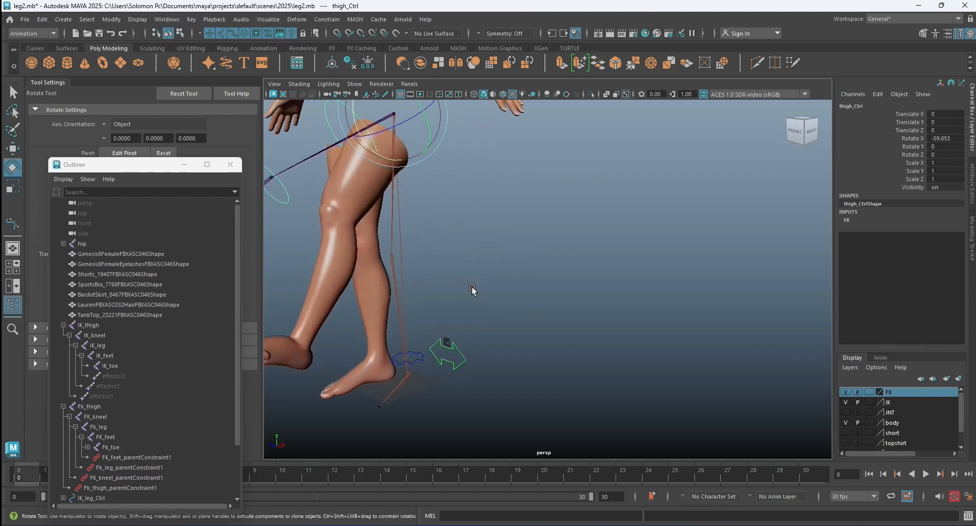
Test the IK influence by briefly moving IK_leg_Ctrl at the ankle, restore its position and clear the selection.
{"action": "left_click", "coordinate": [480, 277]}
{"action": "left_click", "coordinate": [423, 360]}
{"action": "scroll", "coordinate": [445, 333], "scroll_direction": "down", "scroll_amount": 2}
{"action": "scroll", "coordinate": [445, 333], "scroll_direction": "down", "scroll_amount": 2}
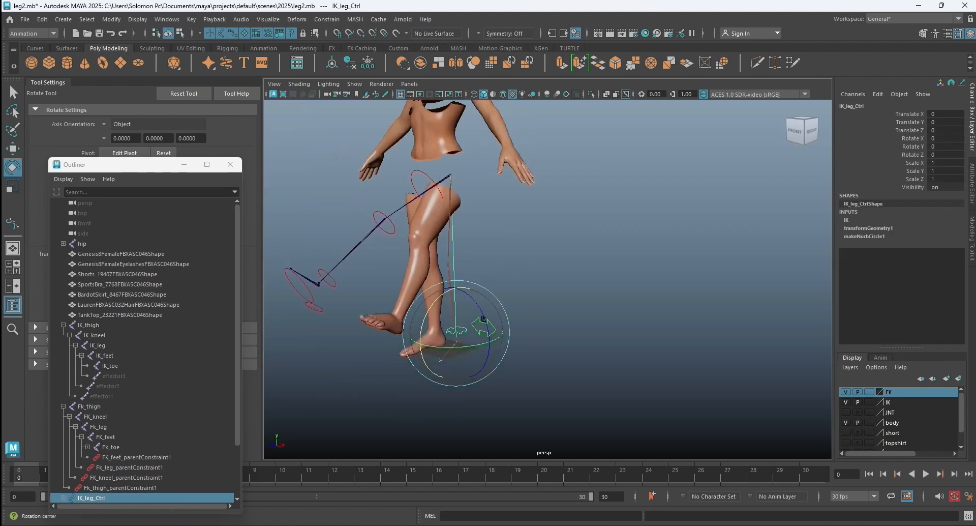
{"action": "left_click", "coordinate": [12, 148]}
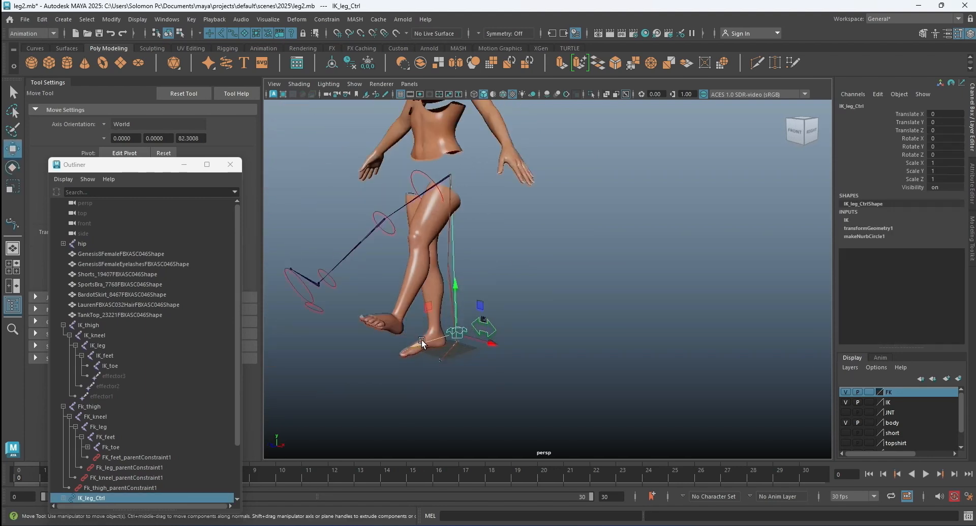
{"action": "left_click_drag", "start_coordinate": [431, 332], "coordinate": [438, 330]}
{"action": "left_click", "coordinate": [952, 130]}
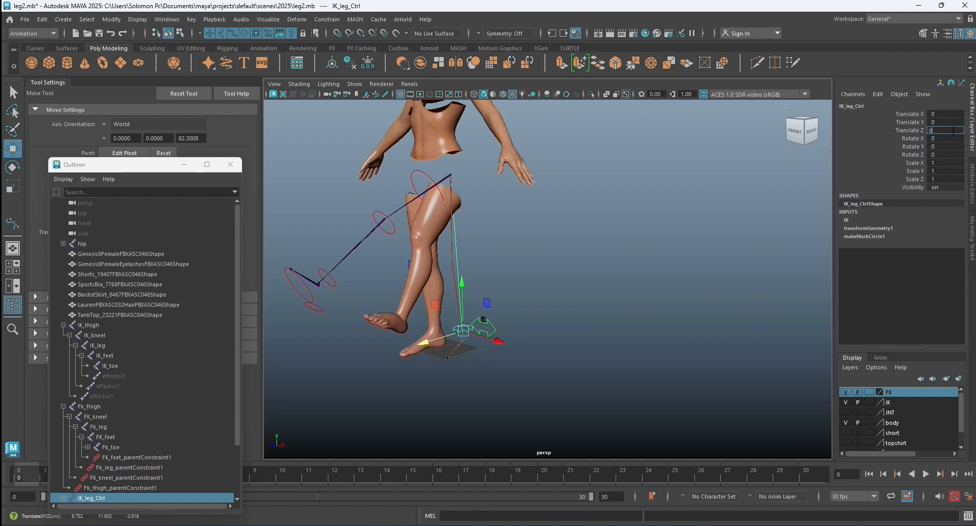
{"action": "left_click", "coordinate": [624, 205]}
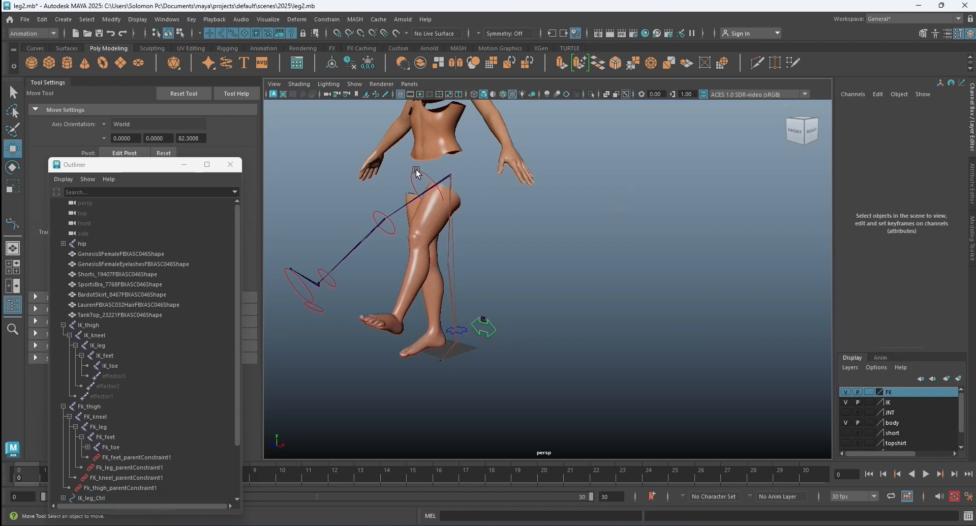
Reset Rotate X of thigh_Ctrl to 0 and clear the selection.
{"action": "left_click", "coordinate": [415, 178]}
{"action": "left_click", "coordinate": [952, 137]}
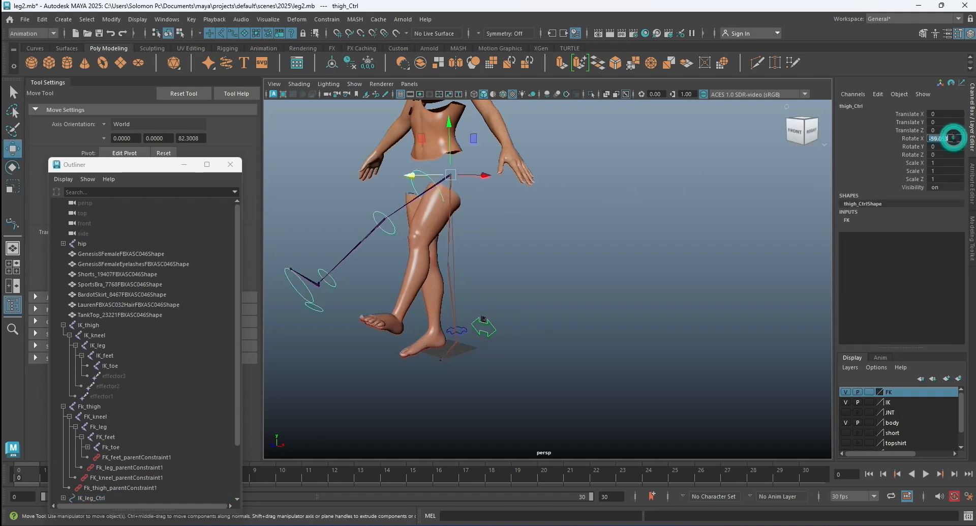
{"action": "type", "text": "0"}
{"action": "key", "text": "Return"}
{"action": "left_click", "coordinate": [689, 249]}
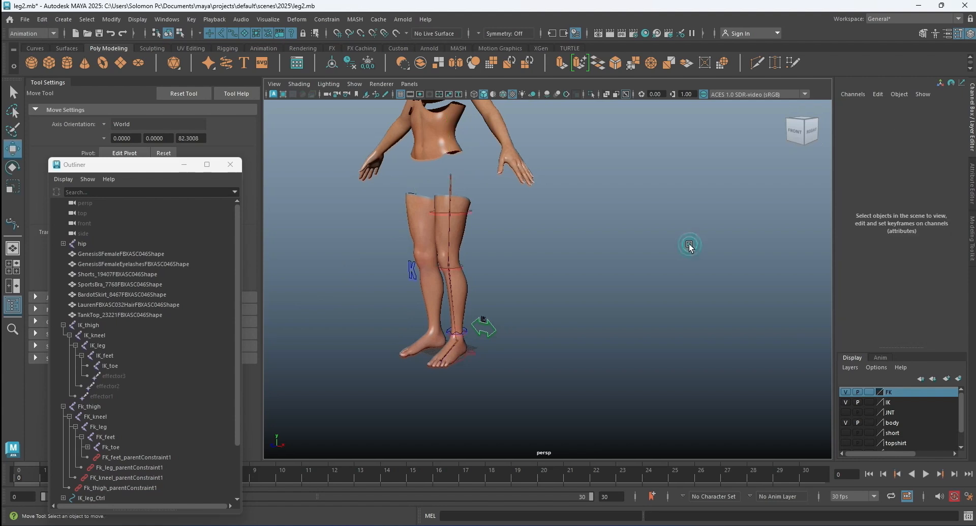
Save the leg rig scene.
{"action": "key", "text": "q"}
{"action": "key", "text": "ctrl+s"}
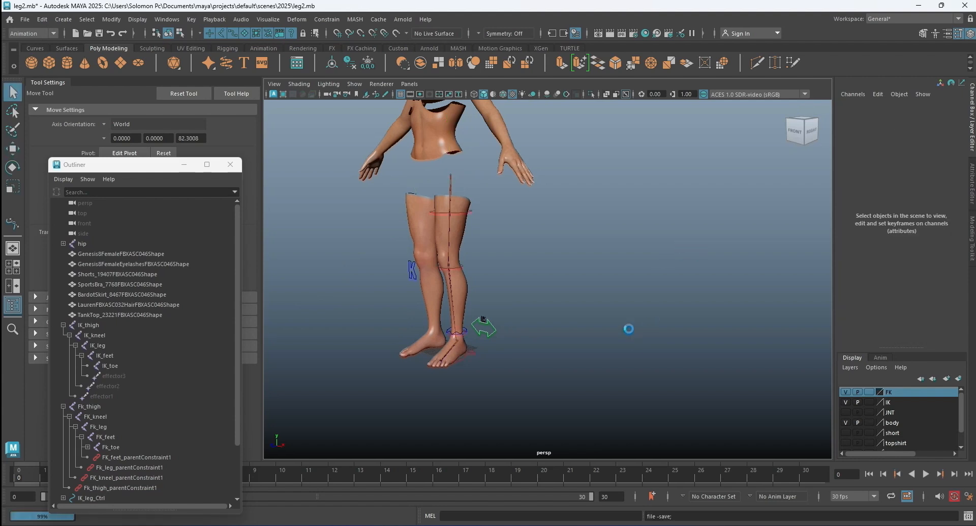
{"action": "key", "text": "w"}
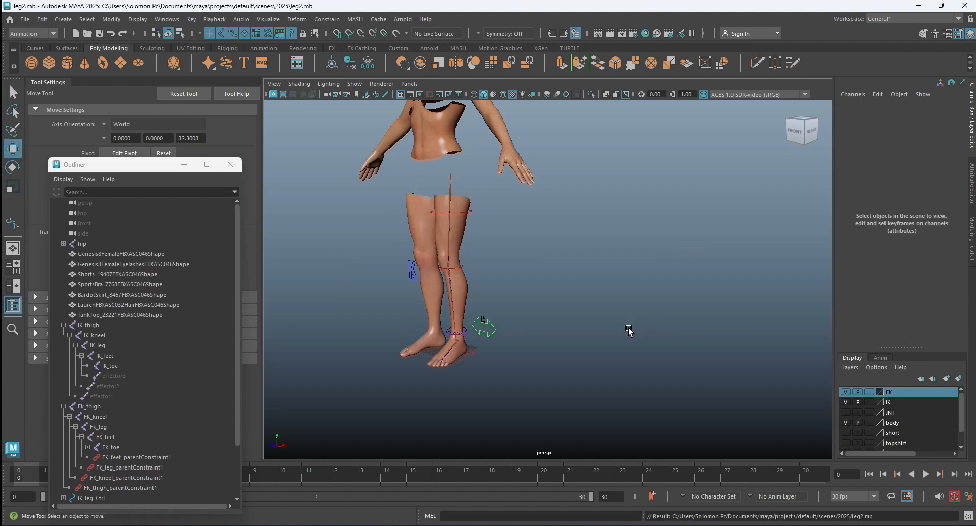
{"action": "left_click", "coordinate": [648, 189]}
{"action": "scroll", "coordinate": [518, 255], "scroll_direction": "up", "scroll_amount": 5}
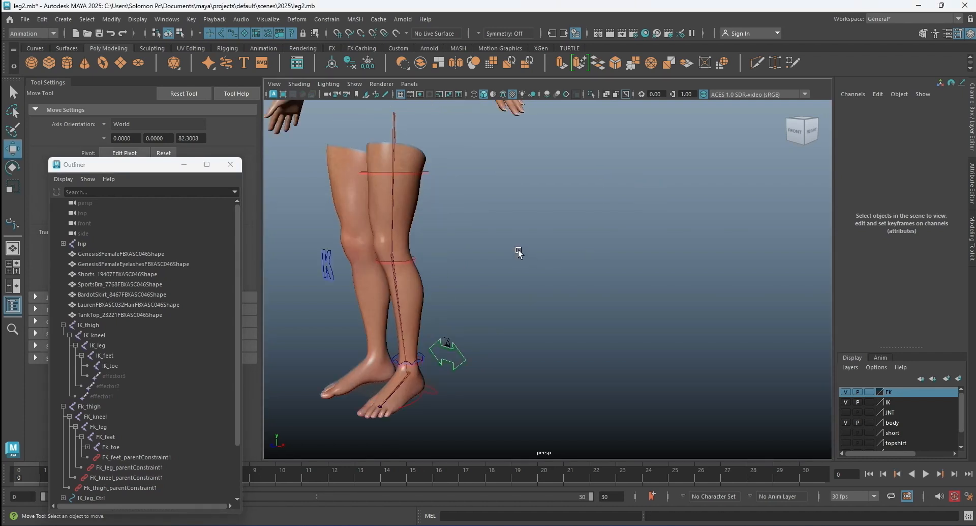
{"action": "left_click_drag", "start_coordinate": [501, 269], "coordinate": [538, 257], "text": "alt"}
{"action": "left_click_drag", "start_coordinate": [551, 185], "coordinate": [531, 195], "text": "alt"}
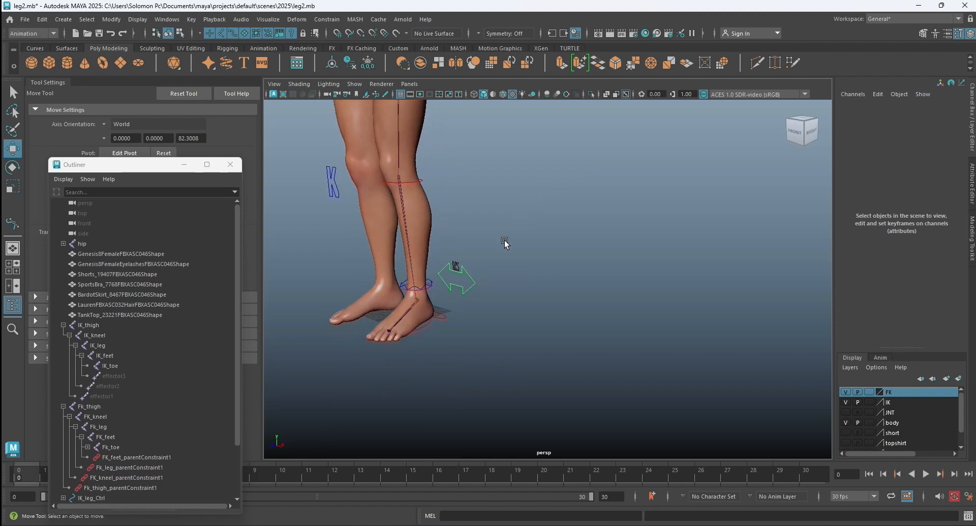
{"action": "scroll", "coordinate": [483, 253], "scroll_direction": "up", "scroll_amount": 4}
{"action": "left_click_drag", "start_coordinate": [485, 249], "coordinate": [510, 245], "text": "alt"}
{"action": "middle_click_drag", "start_coordinate": [511, 238], "coordinate": [546, 255], "text": "alt"}
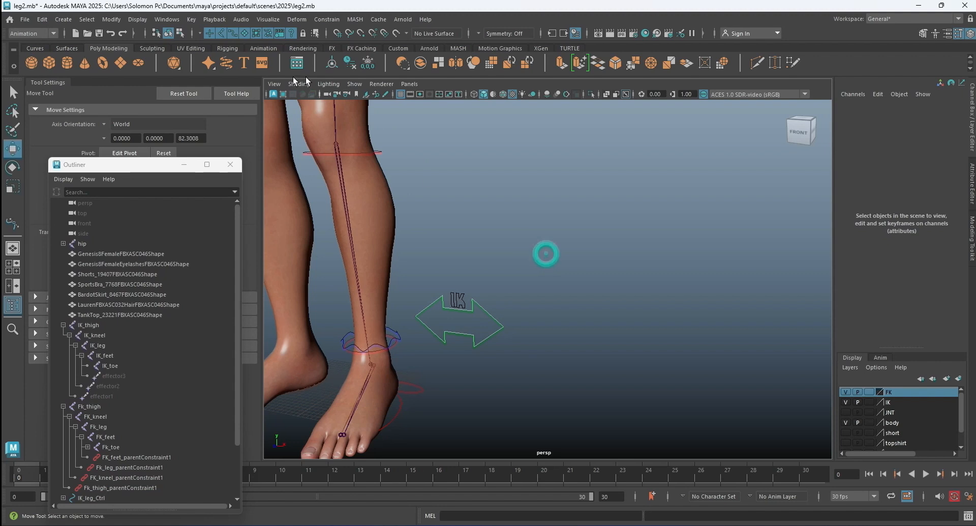
Hide the body, FK and IK layers and show the JNT layer.
{"action": "scroll", "coordinate": [161, 318], "scroll_direction": "down", "scroll_amount": 2}
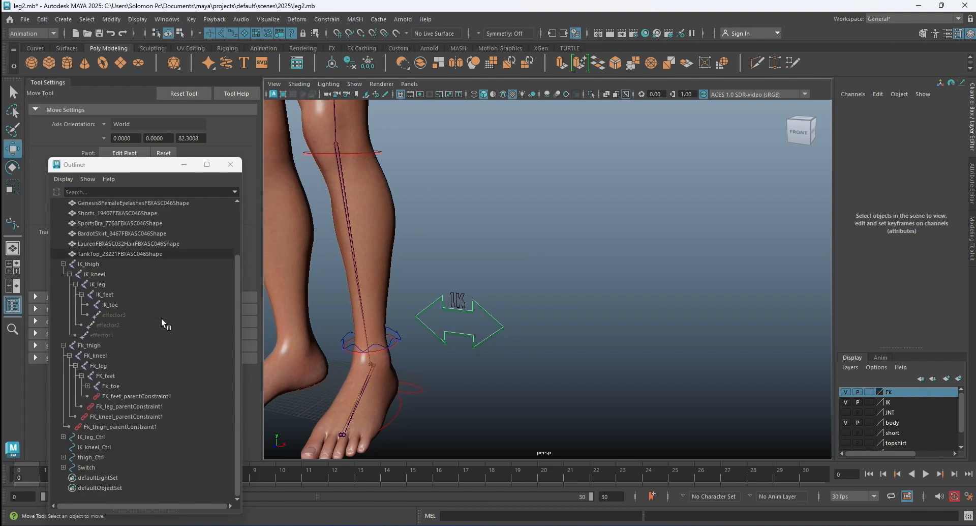
{"action": "left_click", "coordinate": [844, 422]}
{"action": "left_click", "coordinate": [845, 391]}
{"action": "left_click", "coordinate": [845, 402]}
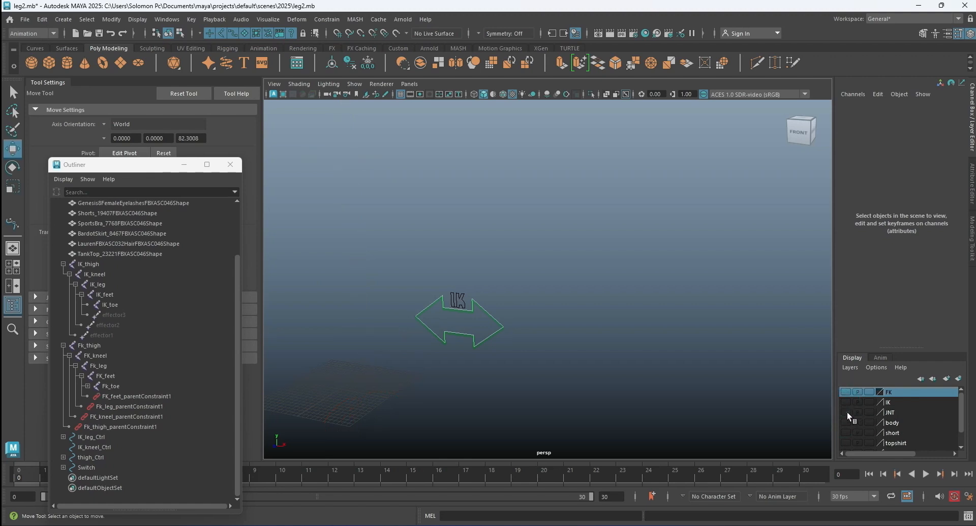
{"action": "left_click", "coordinate": [845, 412]}
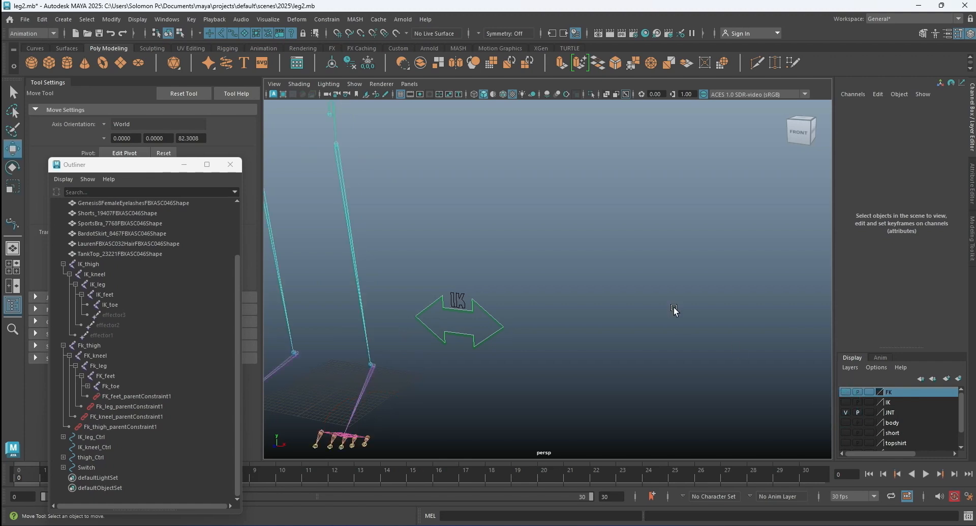
Select the main lFoot joint and expand its Outliner hierarchy through lMetatarsals and lToe to list the parent constraints.
{"action": "left_click", "coordinate": [370, 365]}
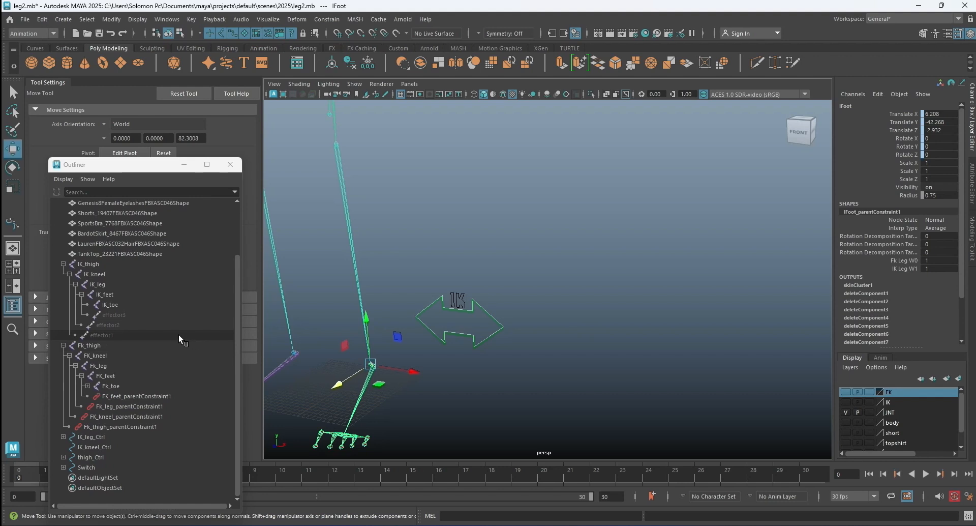
{"action": "scroll", "coordinate": [179, 334], "scroll_direction": "up", "scroll_amount": 3}
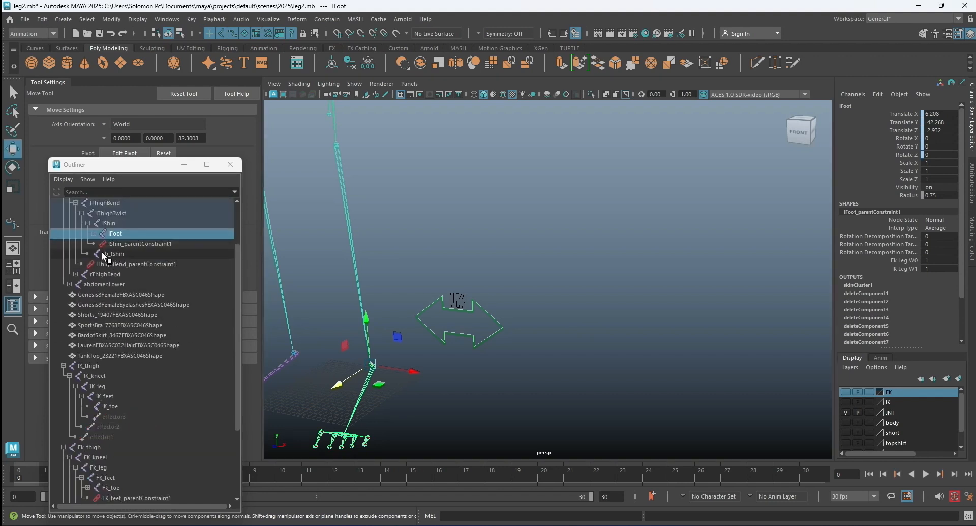
{"action": "left_click", "coordinate": [94, 233]}
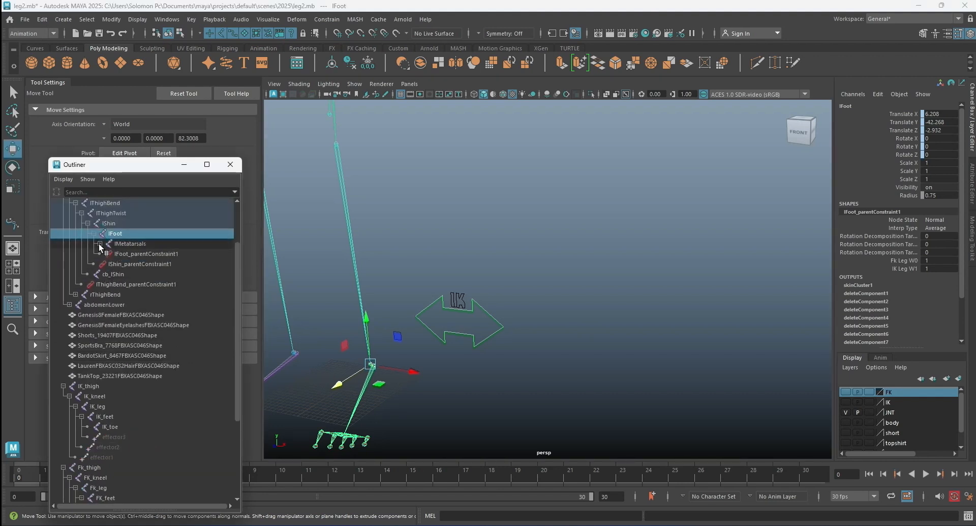
{"action": "left_click", "coordinate": [99, 243]}
{"action": "left_click", "coordinate": [106, 254]}
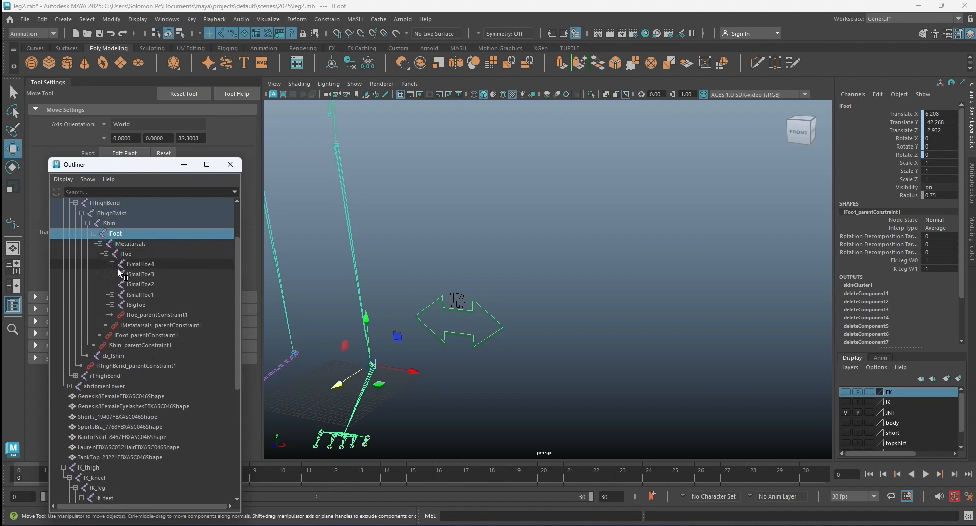
Examine the FK and IK weight attributes of the parent constraints on lThighBend, lShin, lFoot, lMetatarsals and lToe.
{"action": "left_click", "coordinate": [149, 324]}
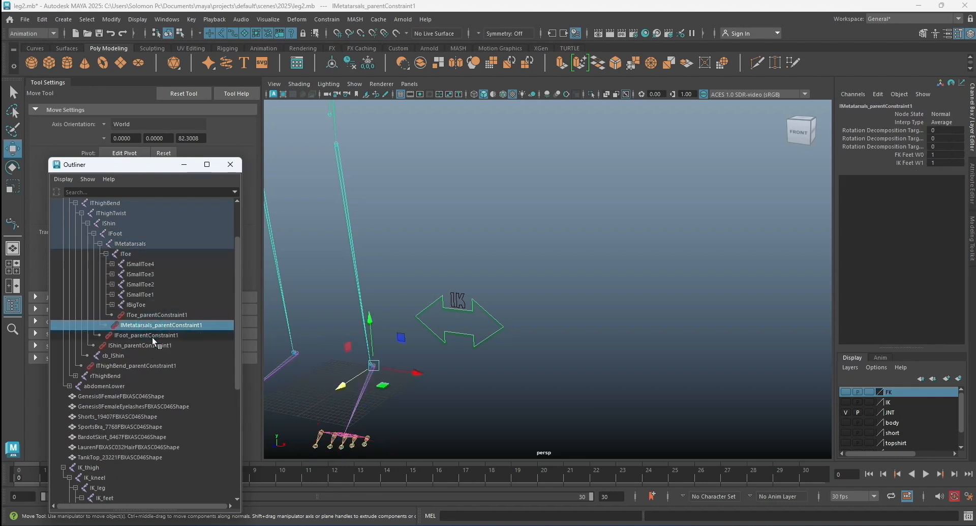
{"action": "left_click", "coordinate": [152, 336]}
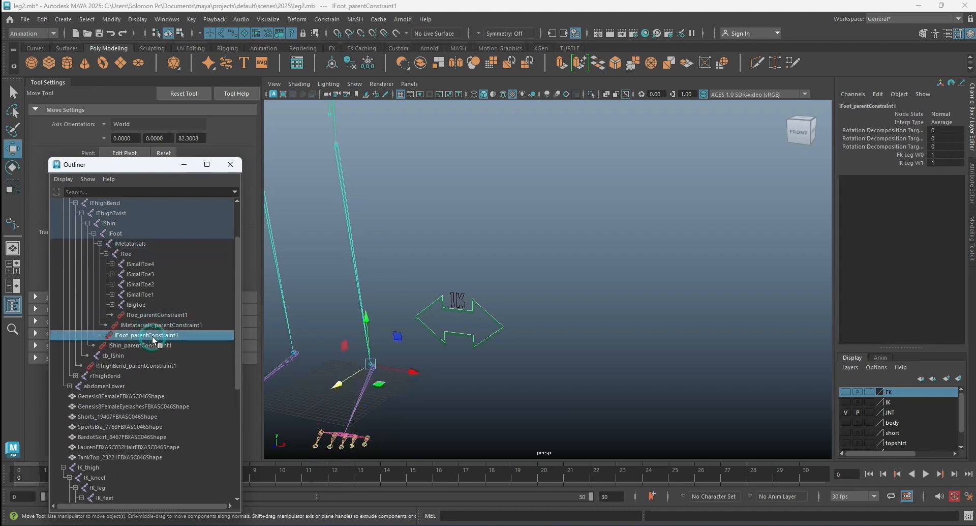
{"action": "left_click", "coordinate": [127, 365]}
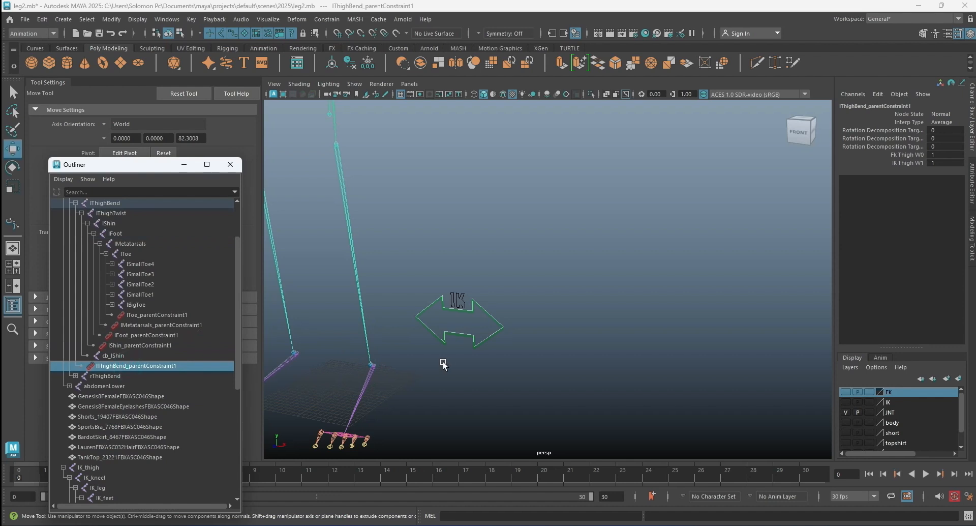
{"action": "key", "text": "f"}
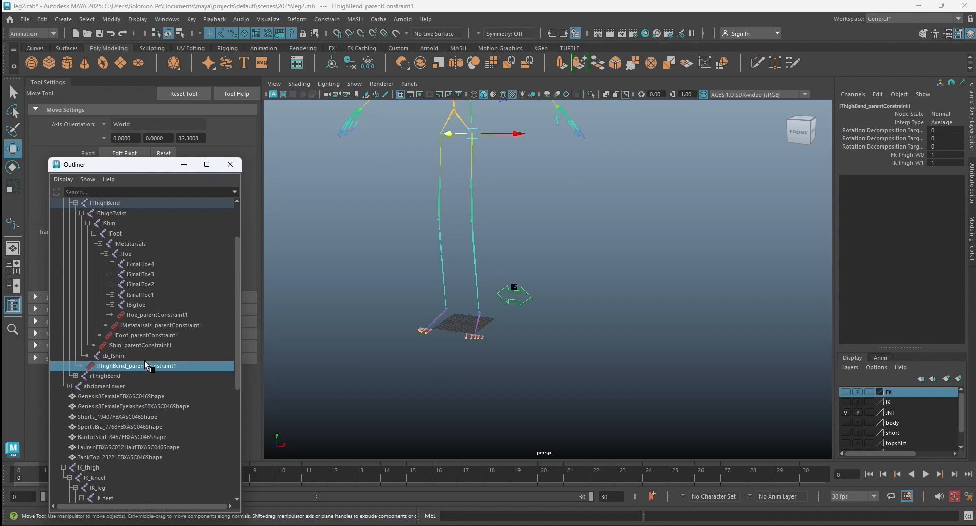
{"action": "left_click", "coordinate": [142, 346]}
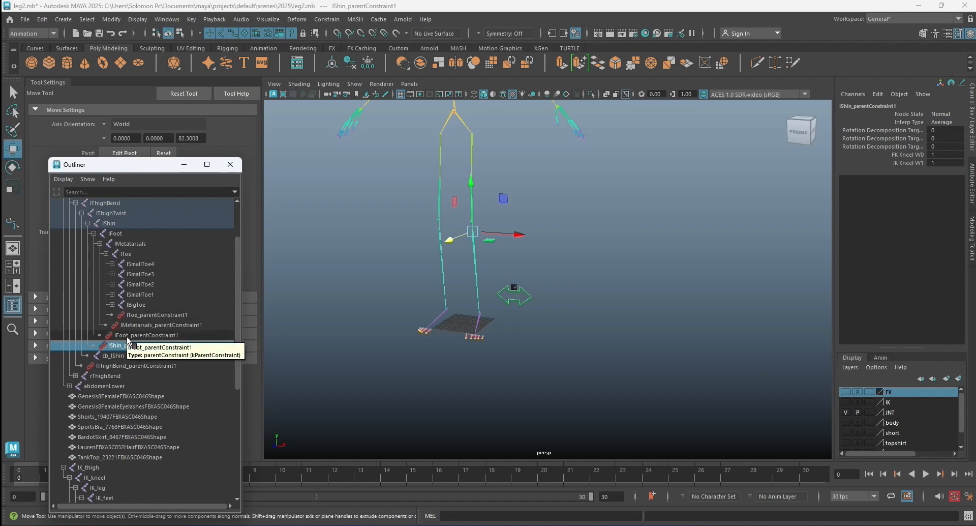
{"action": "left_click", "coordinate": [129, 336]}
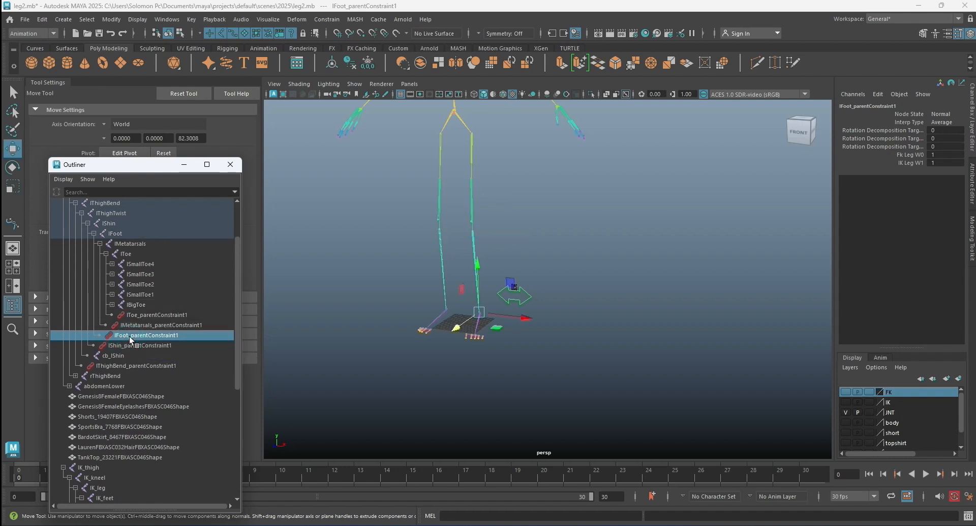
{"action": "left_click", "coordinate": [133, 328]}
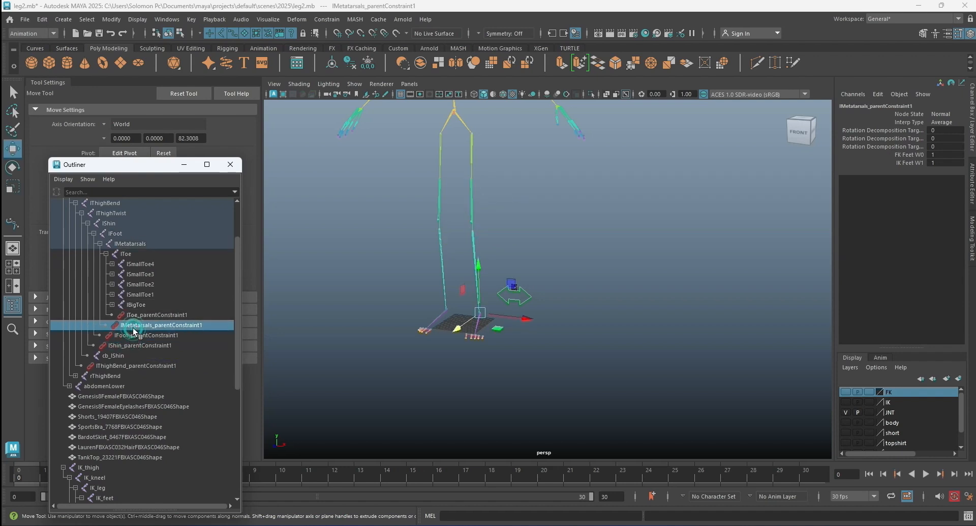
{"action": "left_click", "coordinate": [142, 315]}
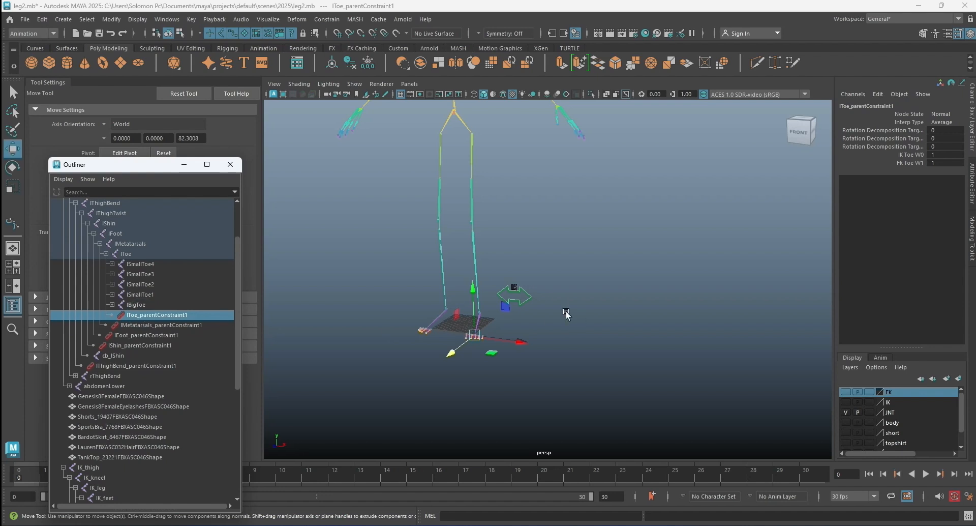
Open the Set Driven Key editor and load lThighBend_parentConstraint1 as the driven object.
{"action": "left_click", "coordinate": [166, 19]}
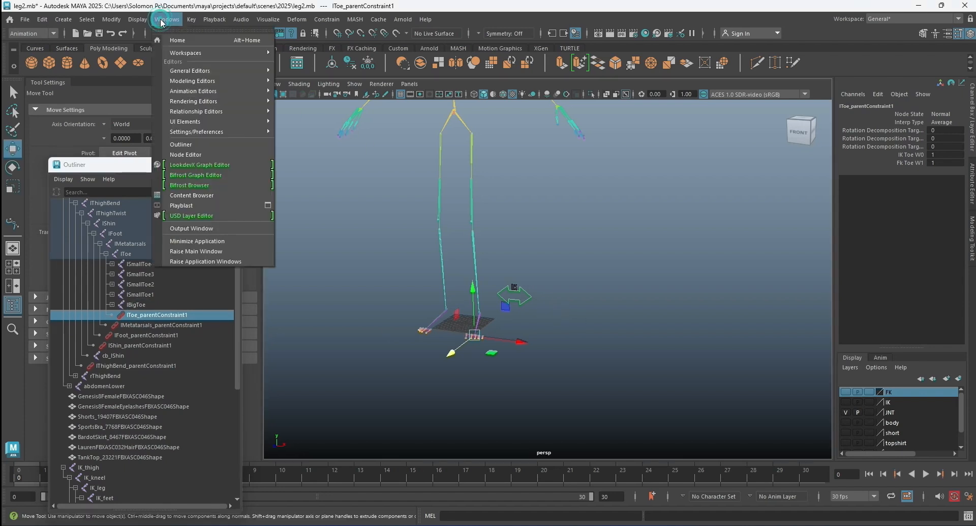
{"action": "left_click", "coordinate": [198, 20]}
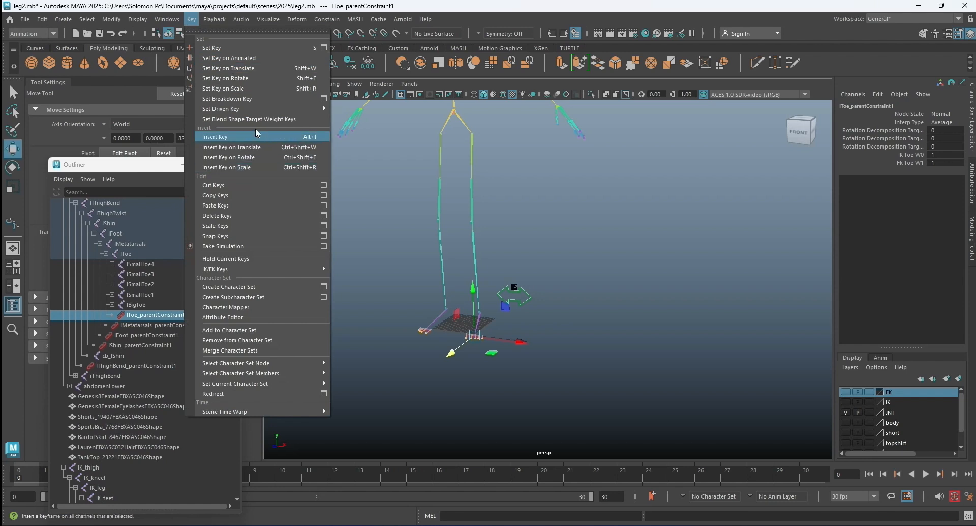
{"action": "mouse_move", "coordinate": [309, 109]}
{"action": "left_click", "coordinate": [371, 108]}
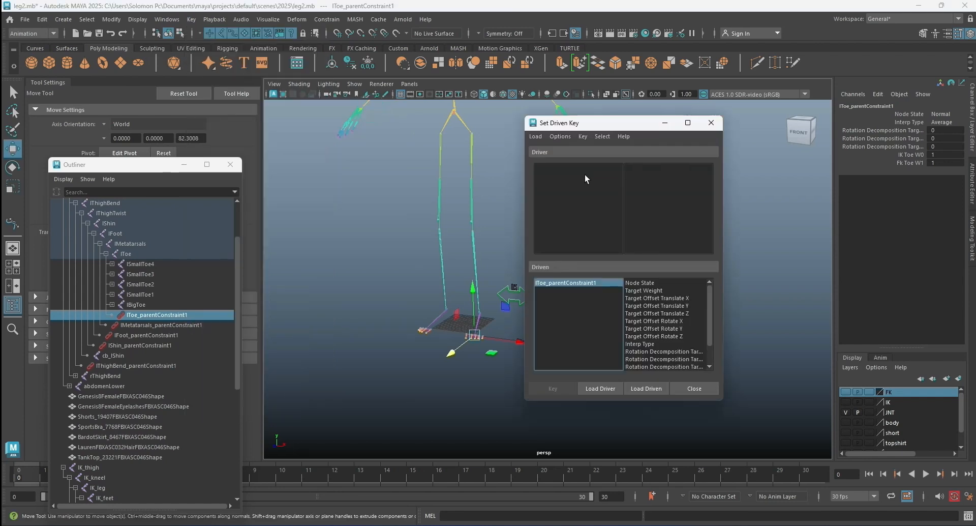
{"action": "left_click_drag", "start_coordinate": [599, 123], "coordinate": [696, 120]}
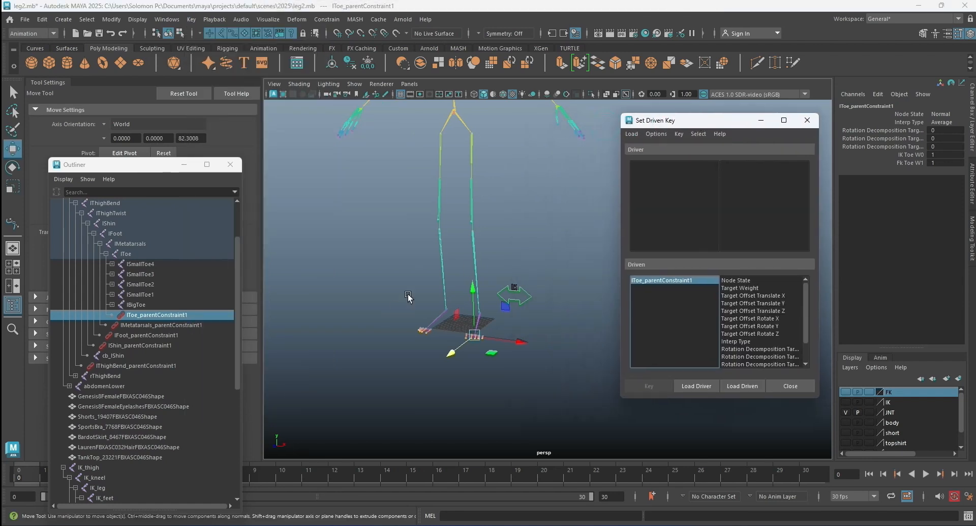
{"action": "left_click", "coordinate": [168, 364]}
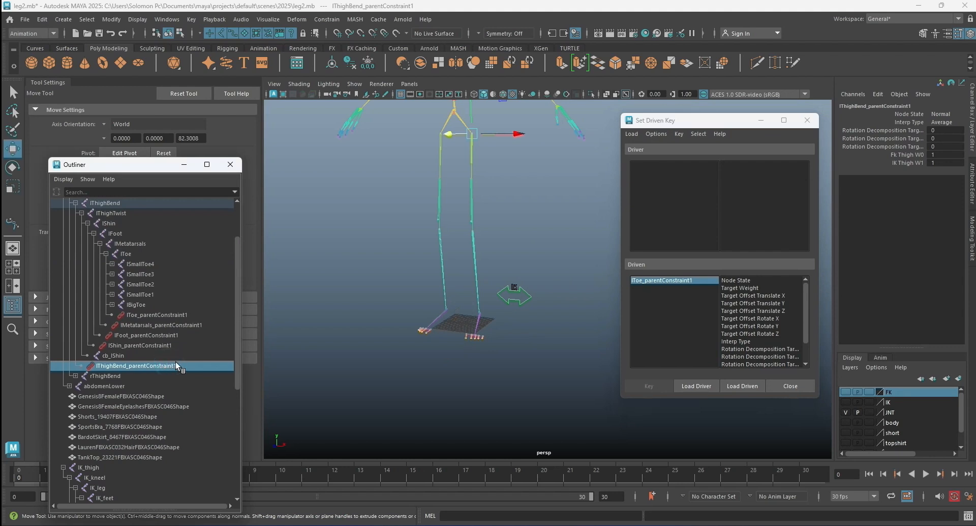
{"action": "left_click", "coordinate": [742, 386]}
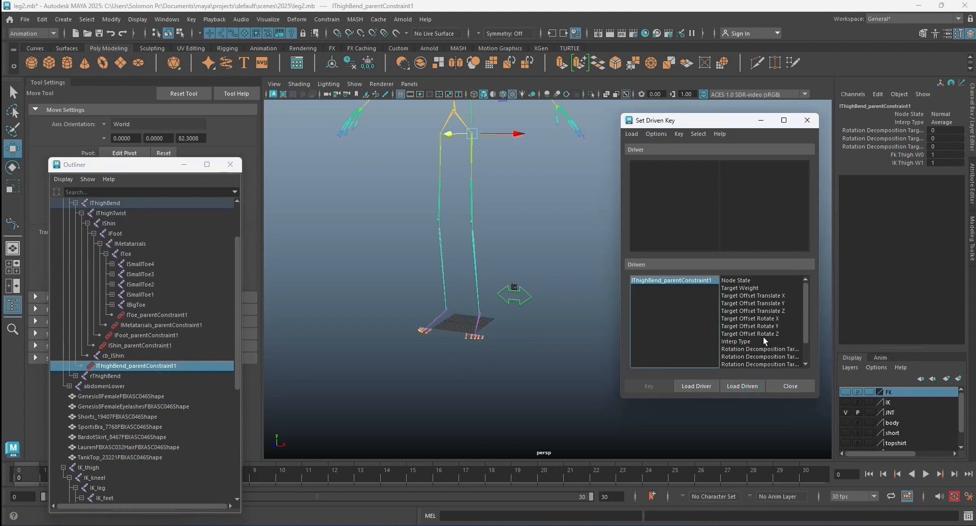
Load the Switch control as the driver and choose its Switch attribute as the driving attribute.
{"action": "scroll", "coordinate": [763, 336], "scroll_direction": "down", "scroll_amount": 1}
{"action": "scroll", "coordinate": [508, 291], "scroll_direction": "up", "scroll_amount": 5}
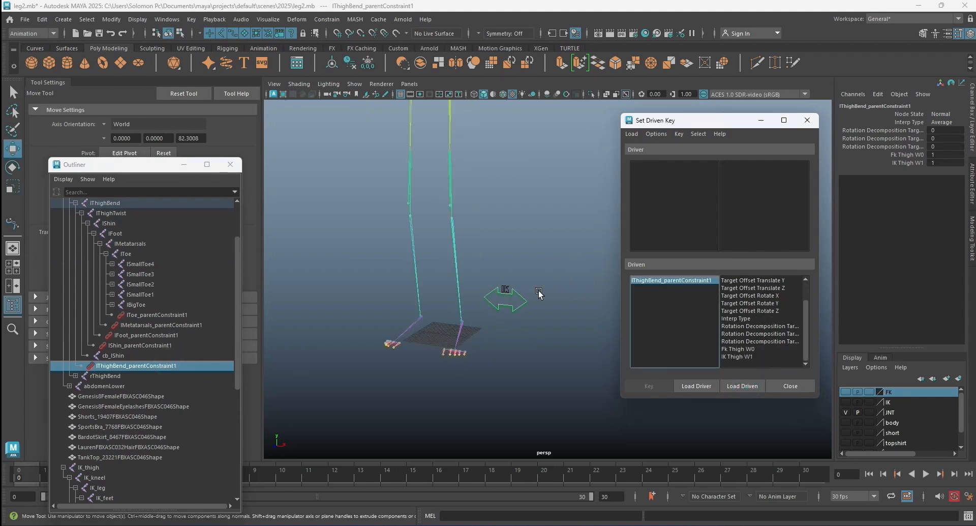
{"action": "left_click", "coordinate": [510, 309]}
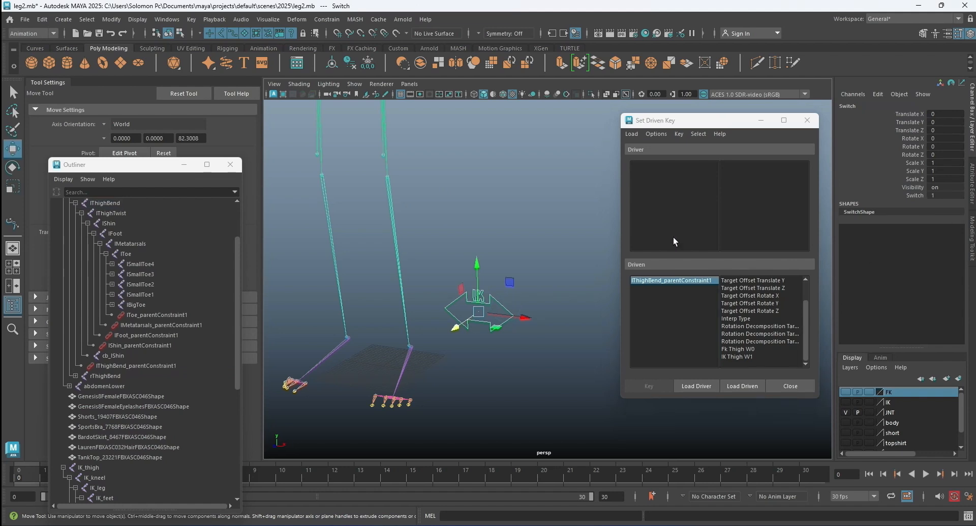
{"action": "left_click", "coordinate": [697, 385]}
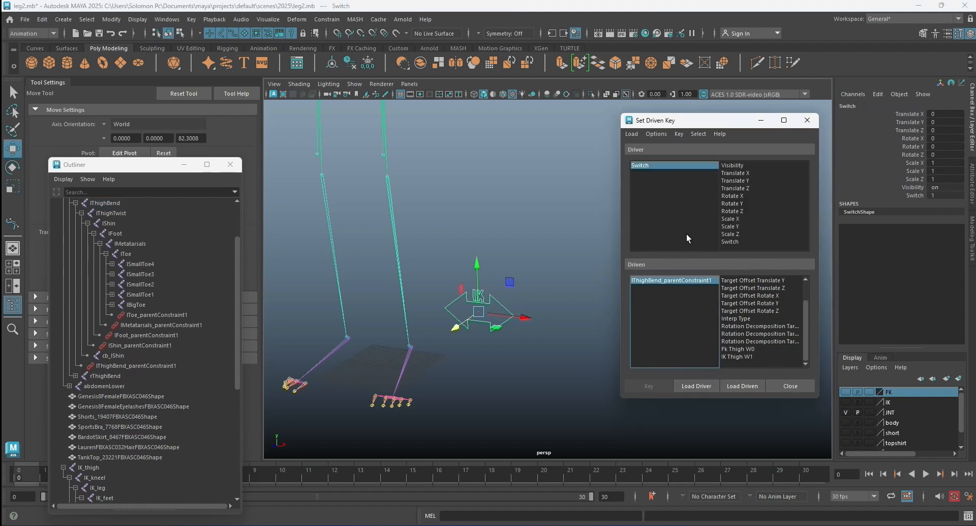
{"action": "left_click", "coordinate": [725, 241]}
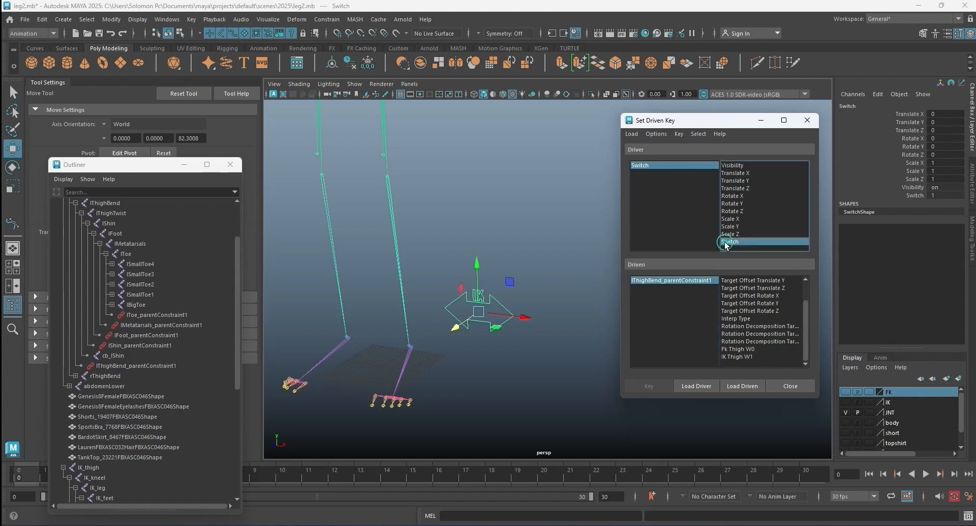
Set Fk Thigh W0 on lThighBend_parentConstraint1 to 0 and choose that weight as the driven attribute.
{"action": "left_click", "coordinate": [671, 279]}
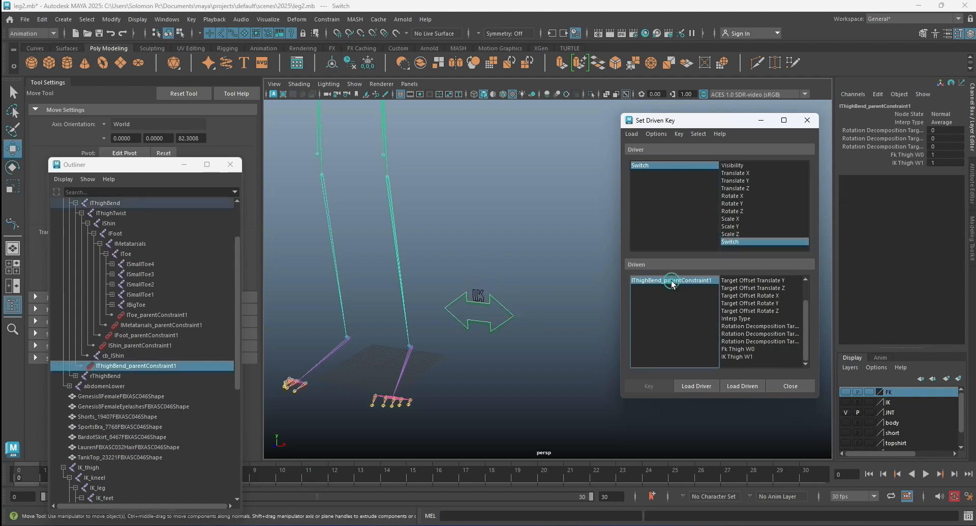
{"action": "double_click", "coordinate": [940, 155]}
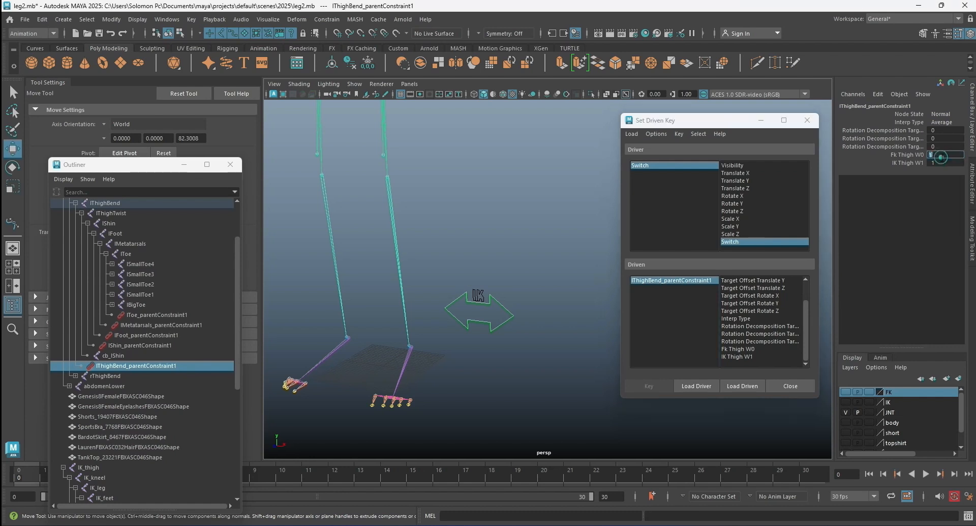
{"action": "type", "text": "0"}
{"action": "key", "text": "Return"}
{"action": "left_click", "coordinate": [744, 349]}
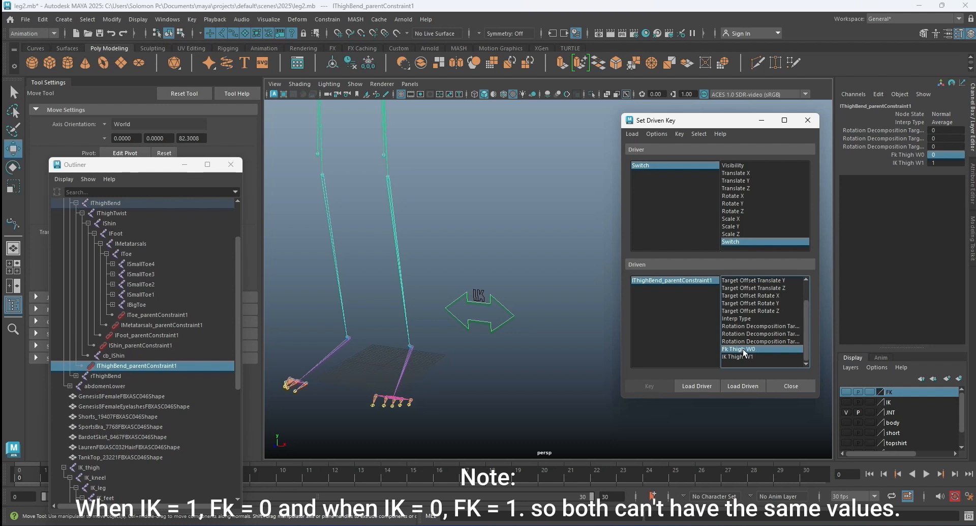
Add IK Thigh W1 to the chosen driven attributes and key both thigh weights against the current Switch value.
{"action": "left_click", "coordinate": [742, 356], "text": "ctrl"}
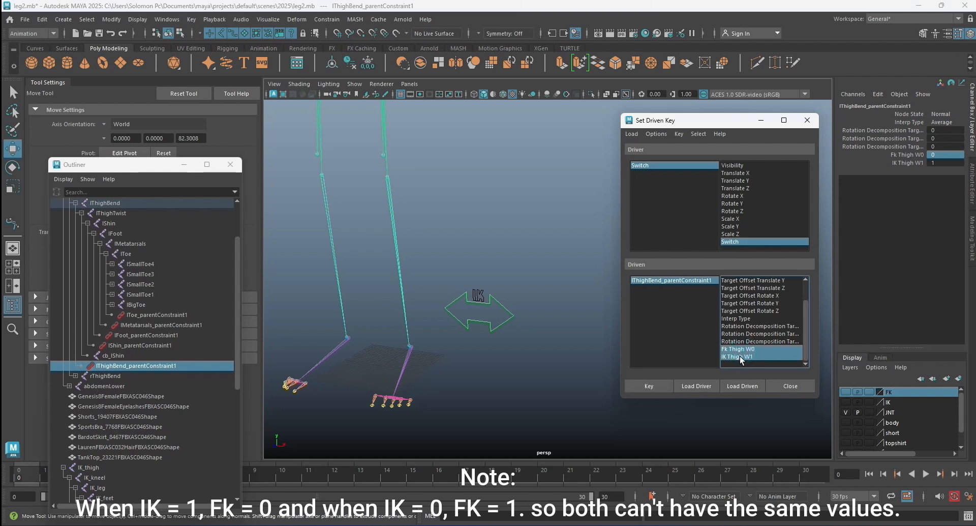
{"action": "left_click", "coordinate": [659, 387]}
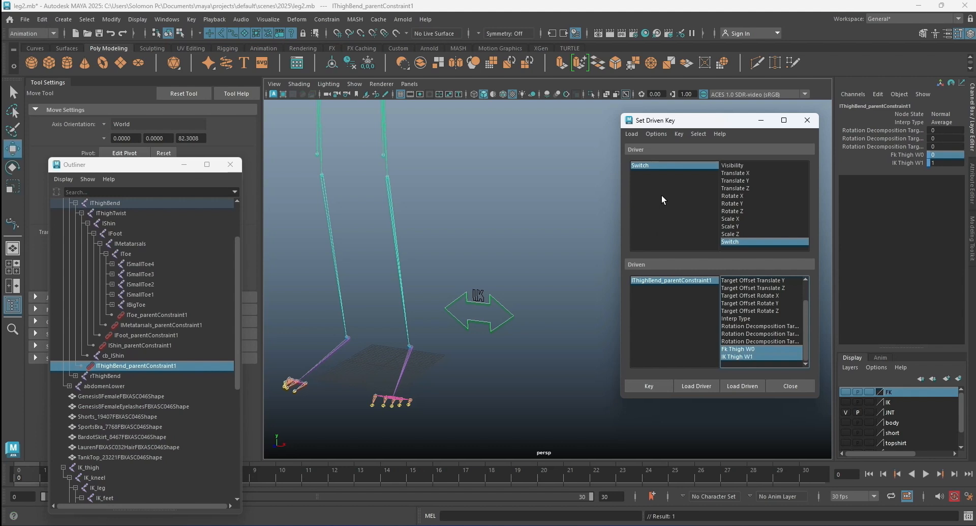
Set Switch to 0, Fk Thigh W0 to 1 and IK Thigh W1 to 0, and key this driven relationship.
{"action": "left_click", "coordinate": [658, 165]}
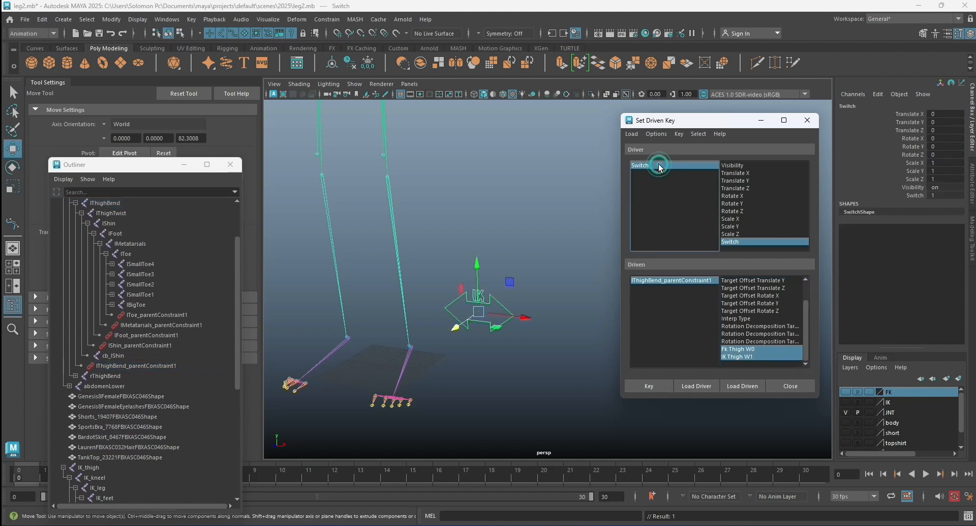
{"action": "left_click", "coordinate": [936, 195]}
{"action": "type", "text": "0"}
{"action": "key", "text": "Return"}
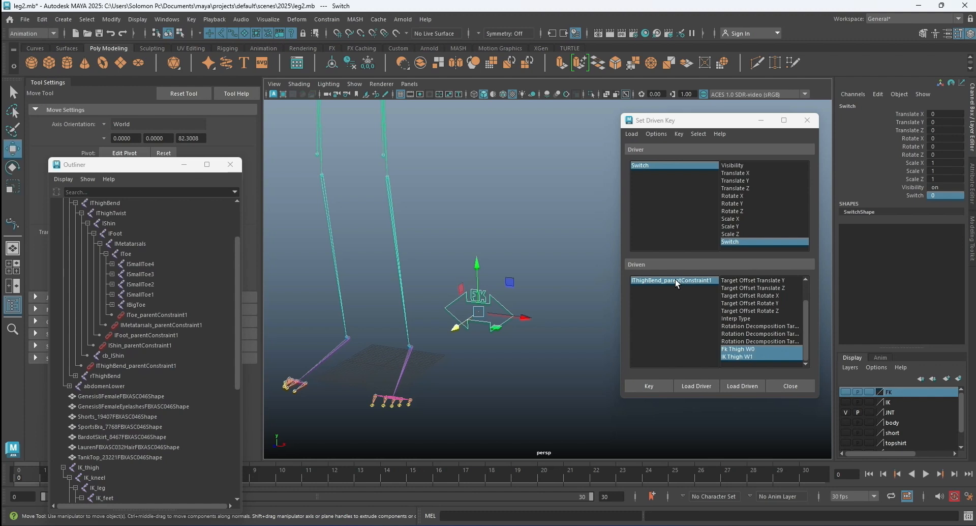
{"action": "left_click", "coordinate": [676, 280]}
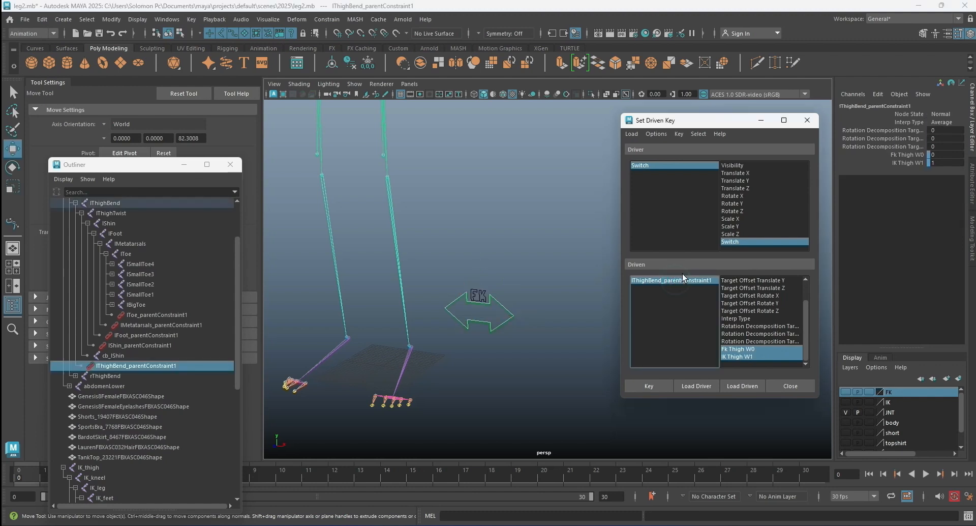
{"action": "left_click", "coordinate": [941, 156]}
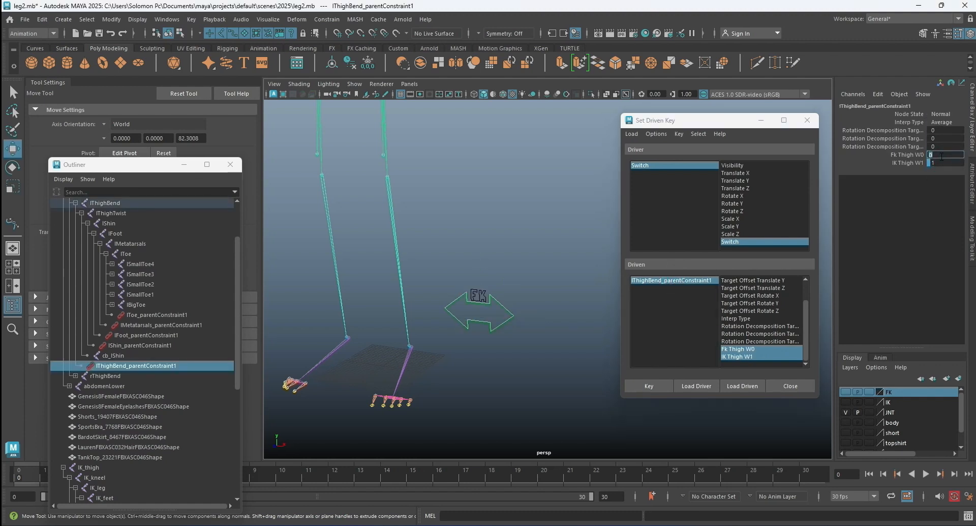
{"action": "type", "text": "1"}
{"action": "left_click", "coordinate": [942, 163]}
{"action": "key", "text": "Return"}
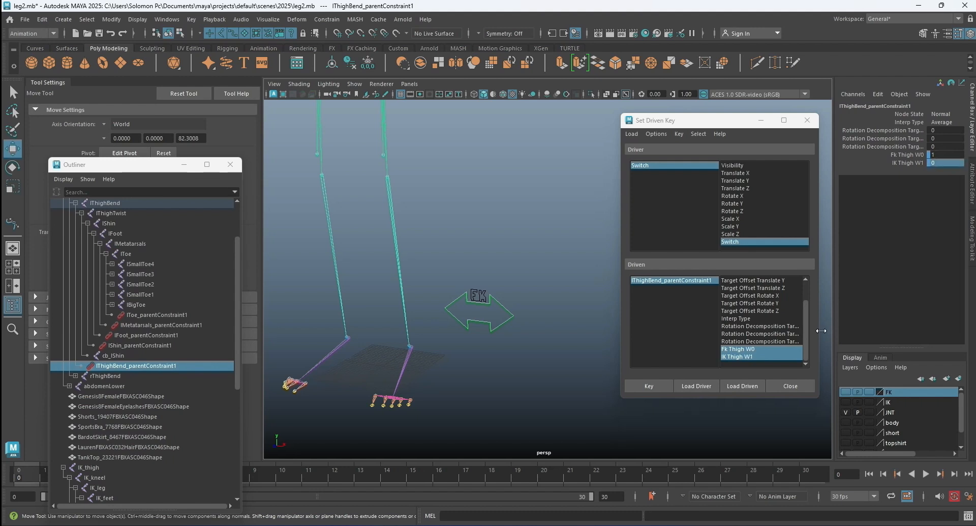
{"action": "left_click", "coordinate": [649, 386]}
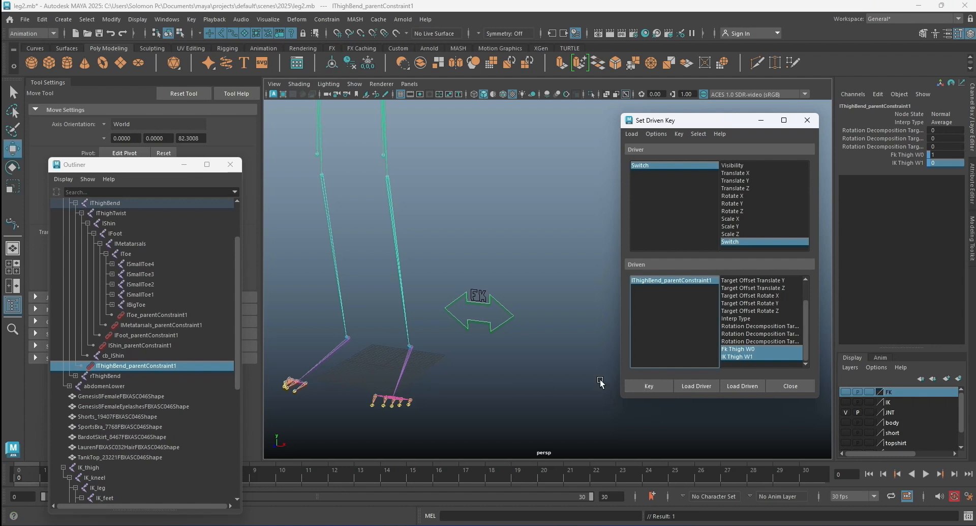
Load lShin_parentConstraint1 as the driven object, keeping the Switch control as the driver.
{"action": "left_click", "coordinate": [130, 344]}
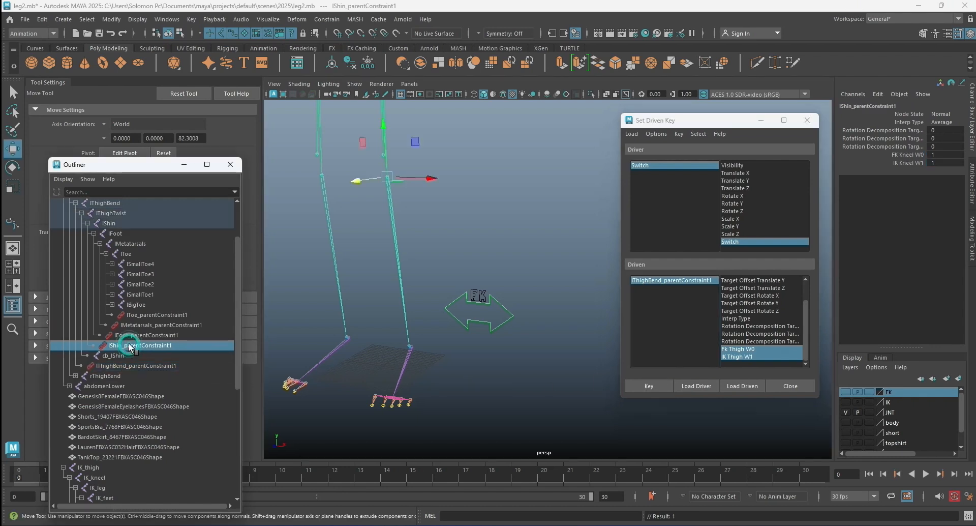
{"action": "left_click", "coordinate": [741, 386]}
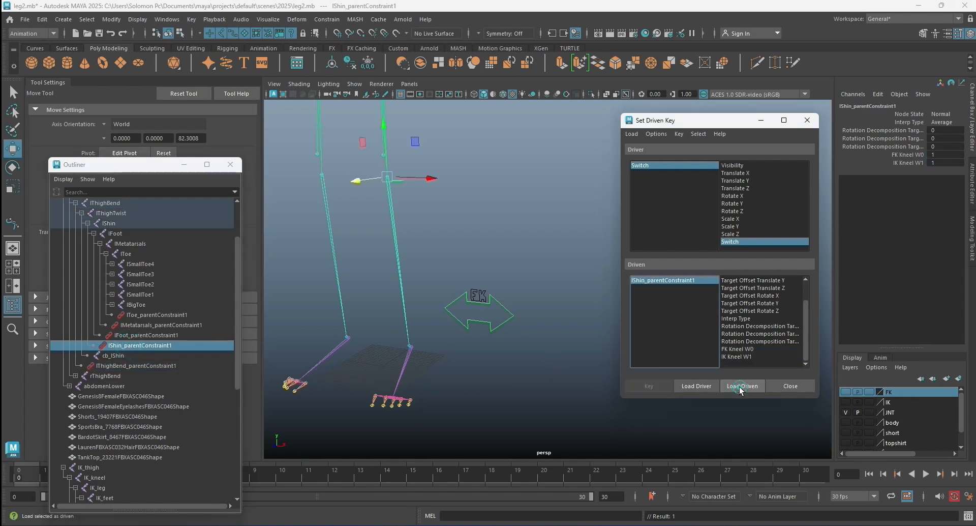
{"action": "left_click", "coordinate": [679, 164]}
{"action": "left_click", "coordinate": [670, 279]}
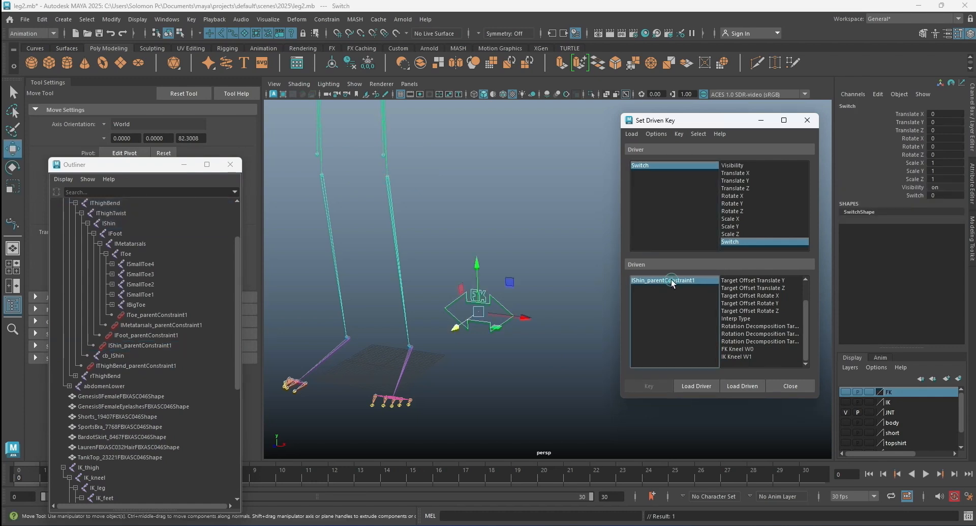
Set IK Kneel W1 to 0 and key FK Kneel W0 and IK Kneel W1 against the current Switch value.
{"action": "double_click", "coordinate": [939, 163]}
{"action": "type", "text": "0"}
{"action": "key", "text": "Return"}
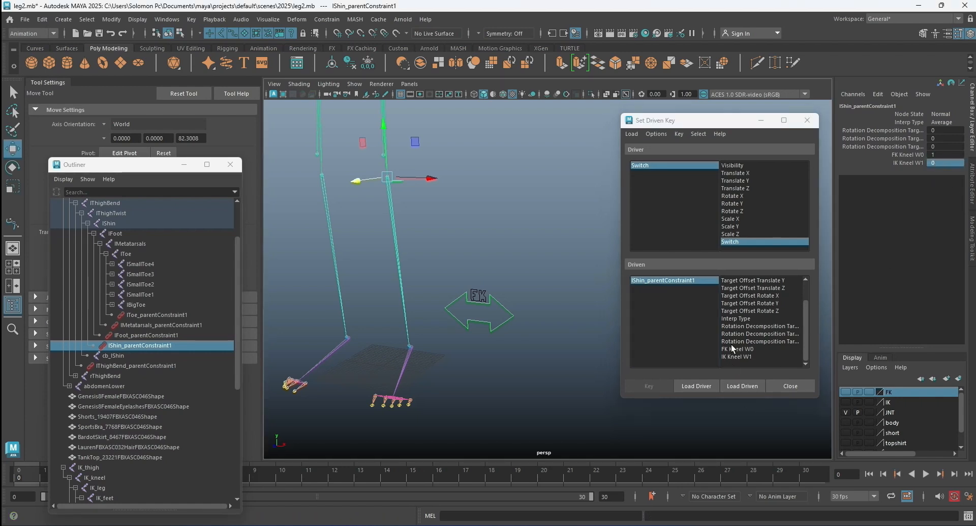
{"action": "left_click_drag", "start_coordinate": [738, 350], "coordinate": [737, 356]}
{"action": "left_click", "coordinate": [649, 386]}
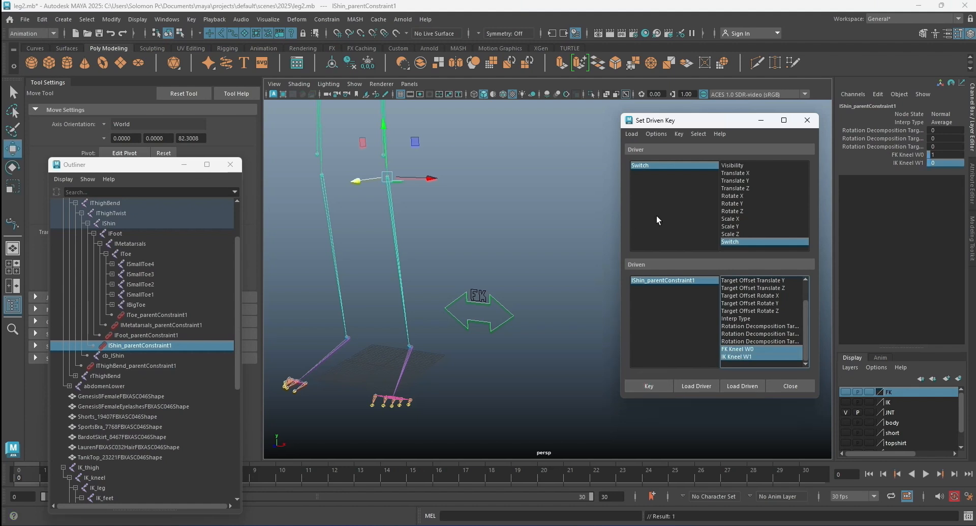
Set Switch to 1, FK Kneel W0 to 0 and IK Kneel W1 to 1, and key the shin constraint's weights.
{"action": "left_click", "coordinate": [663, 164]}
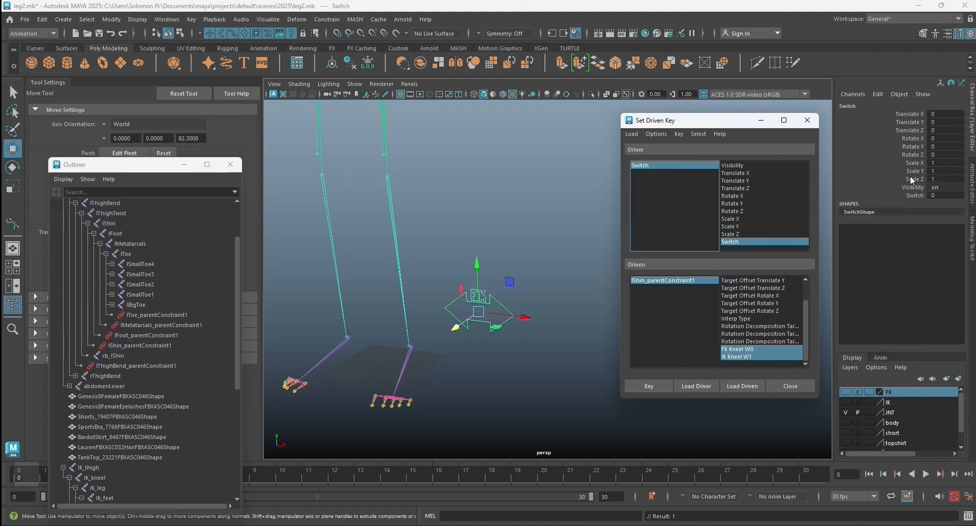
{"action": "double_click", "coordinate": [941, 197]}
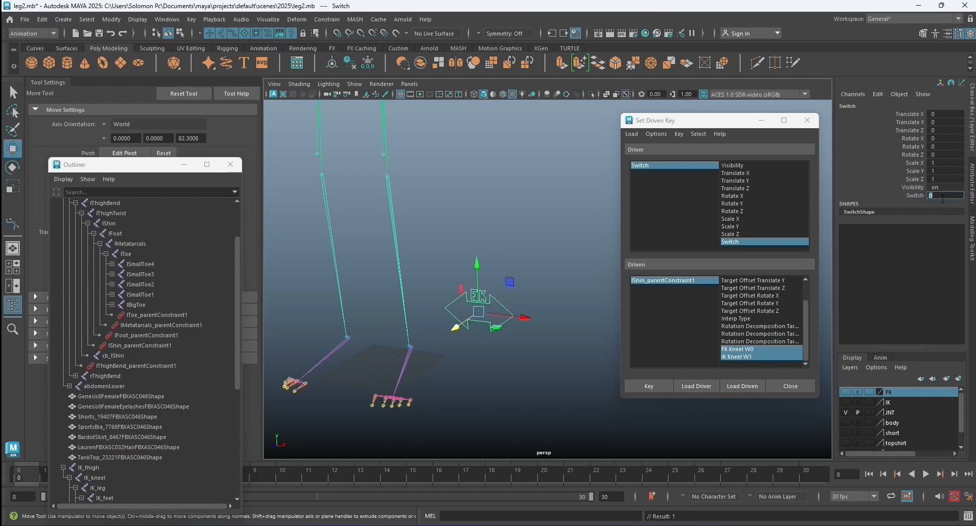
{"action": "key", "text": "Return"}
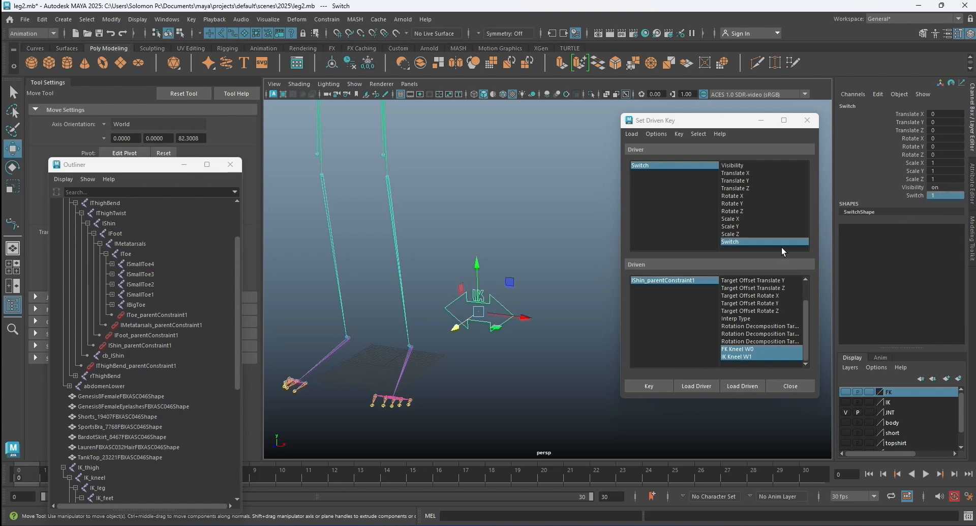
{"action": "left_click", "coordinate": [669, 279]}
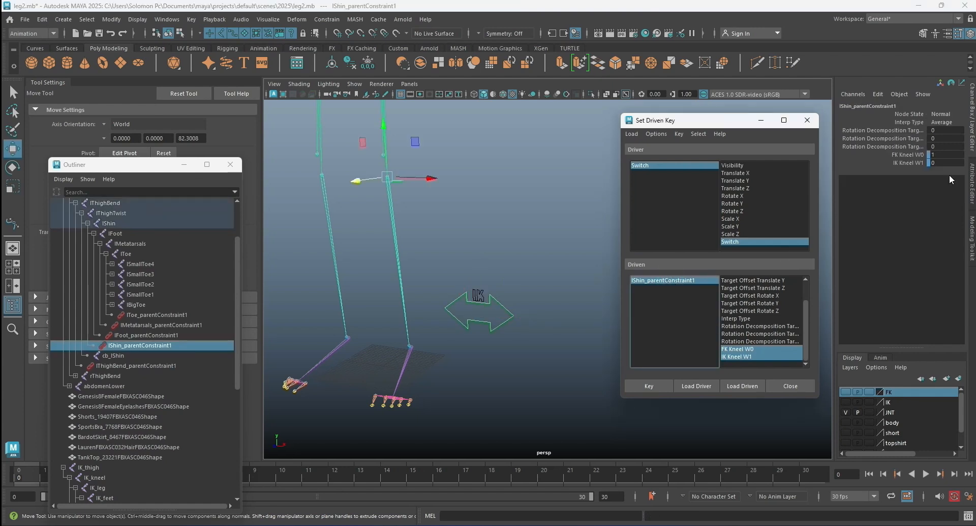
{"action": "double_click", "coordinate": [944, 154]}
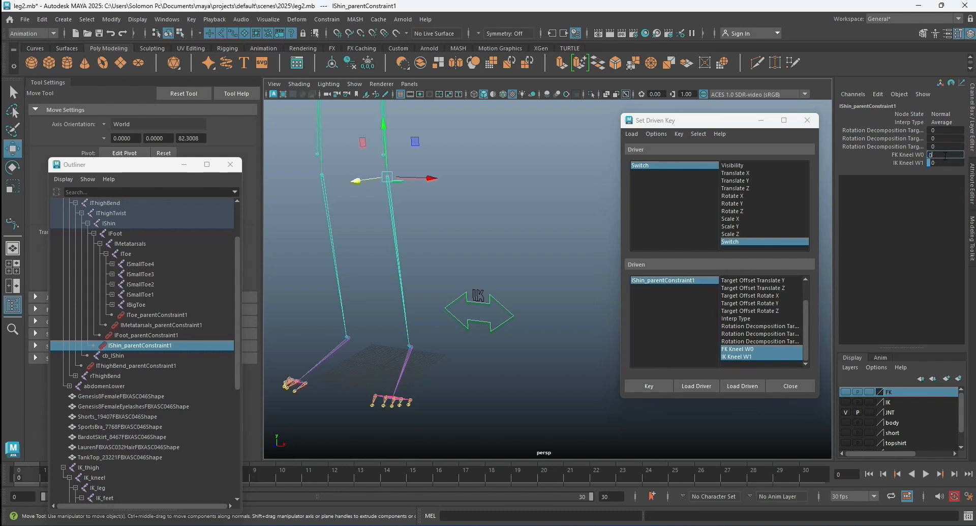
{"action": "double_click", "coordinate": [943, 163]}
{"action": "type", "text": "1"}
{"action": "key", "text": "Return"}
{"action": "left_click", "coordinate": [652, 385]}
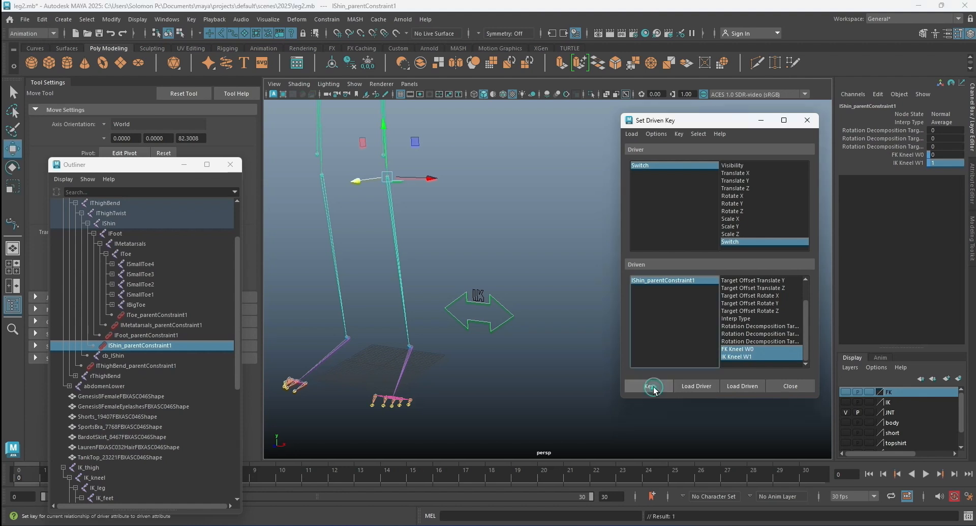
Load lFoot_parentConstraint1 as the driven object for the Switch driver.
{"action": "left_click", "coordinate": [144, 335]}
{"action": "left_click", "coordinate": [743, 386]}
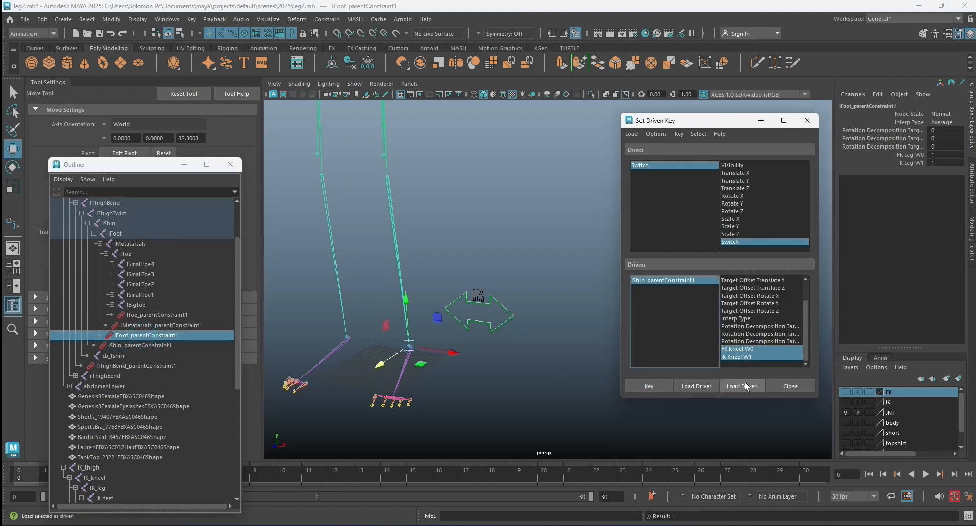
{"action": "left_click", "coordinate": [690, 165]}
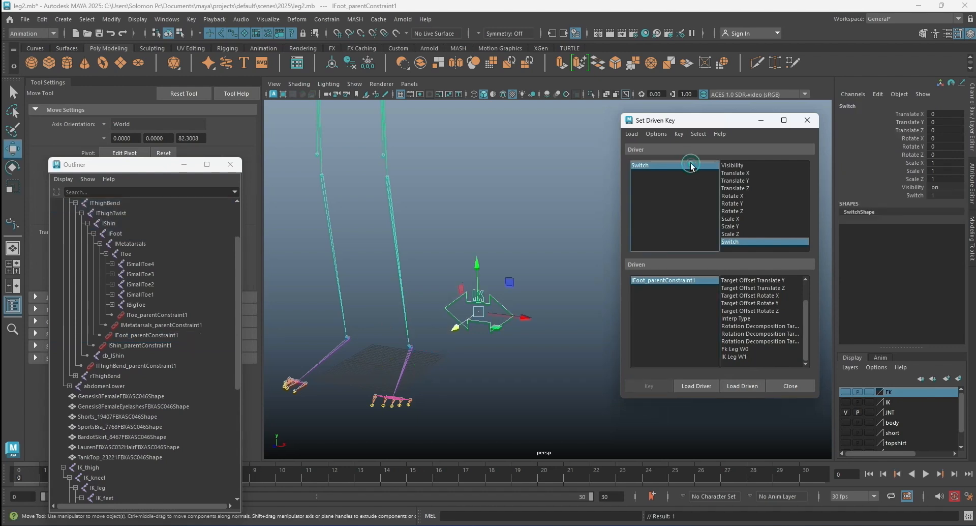
{"action": "left_click", "coordinate": [664, 280]}
Set Fk Leg W0 to 0 and key Fk Leg W0 and IK Leg W1 against the current Switch value.
{"action": "double_click", "coordinate": [938, 156]}
{"action": "type", "text": "0"}
{"action": "key", "text": "Return"}
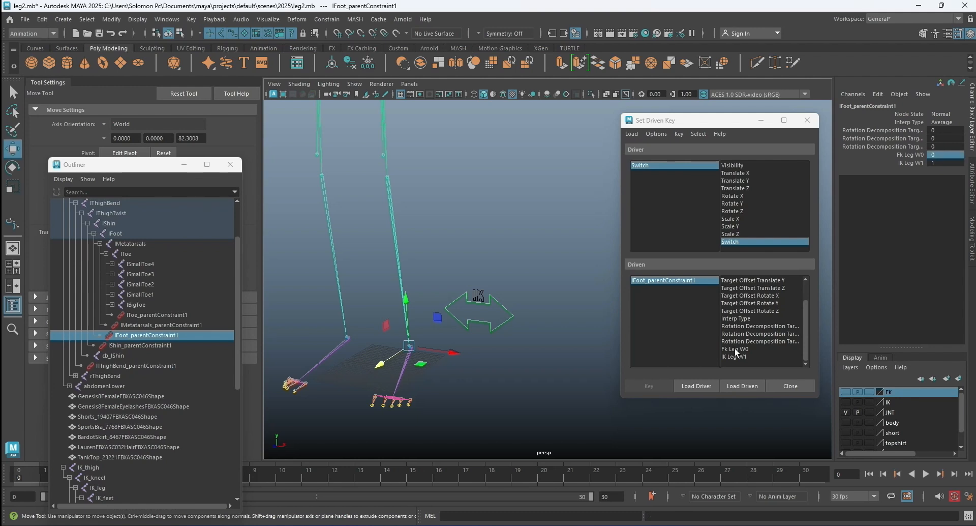
{"action": "left_click_drag", "start_coordinate": [734, 349], "coordinate": [734, 356]}
{"action": "left_click", "coordinate": [656, 384]}
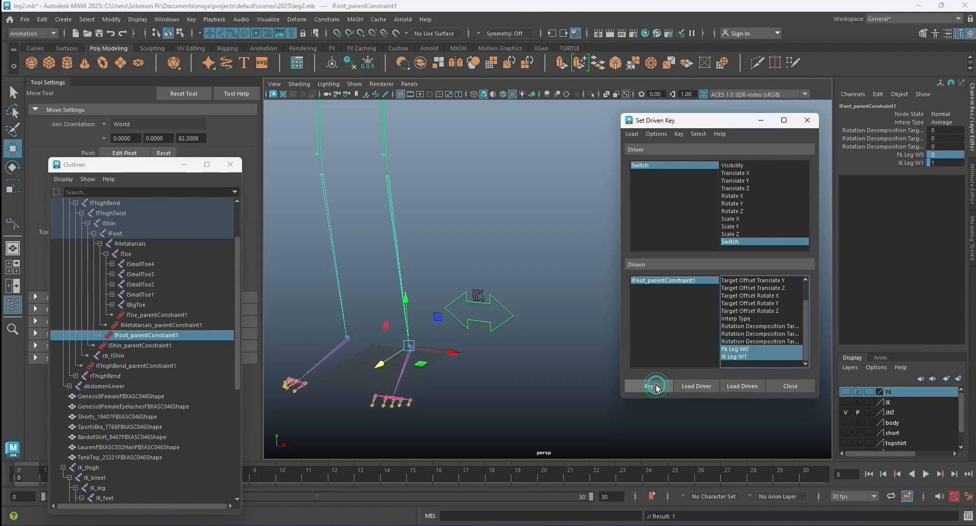
Set Switch to 0, Fk Leg W0 to 1 and IK Leg W1 to 0, and key the foot constraint's weights.
{"action": "left_click", "coordinate": [673, 165]}
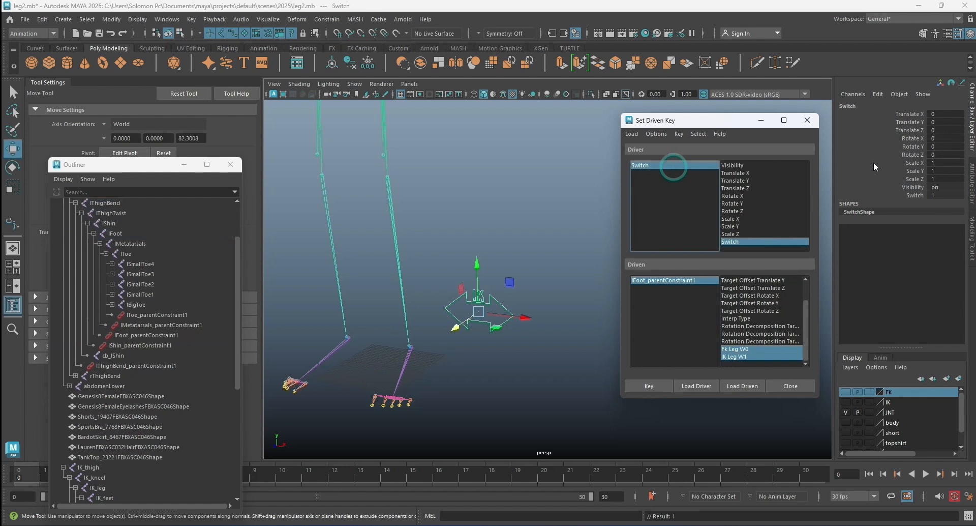
{"action": "double_click", "coordinate": [936, 196]}
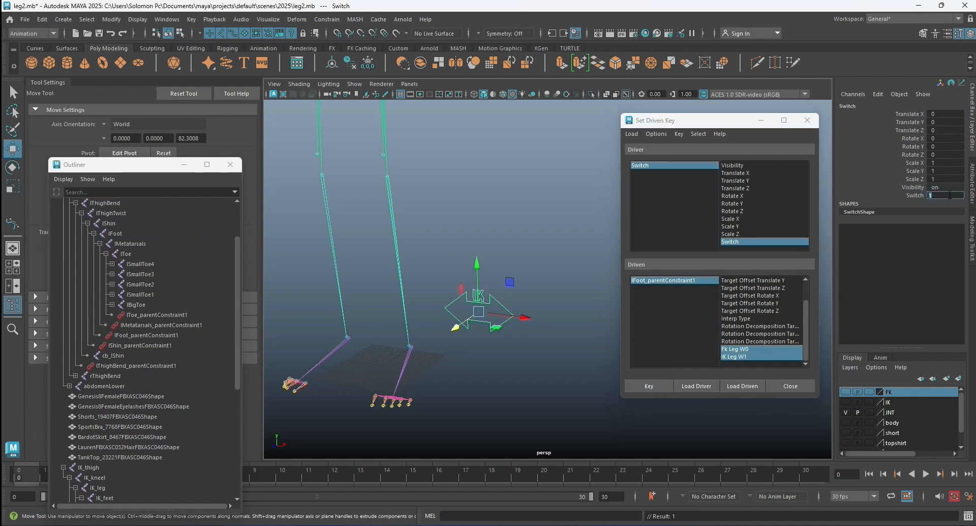
{"action": "key", "text": "Return"}
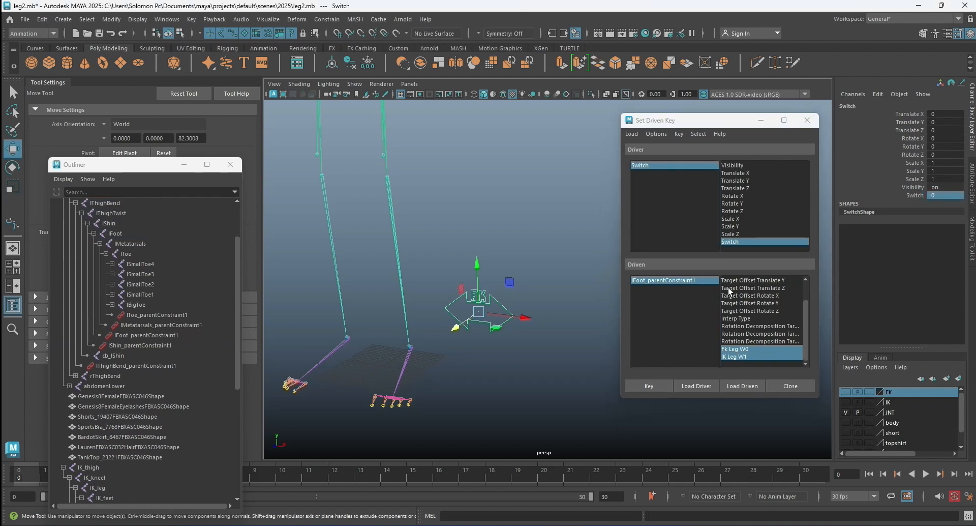
{"action": "left_click", "coordinate": [660, 279]}
{"action": "double_click", "coordinate": [948, 154]}
{"action": "double_click", "coordinate": [944, 163]}
{"action": "type", "text": "0"}
{"action": "key", "text": "Return"}
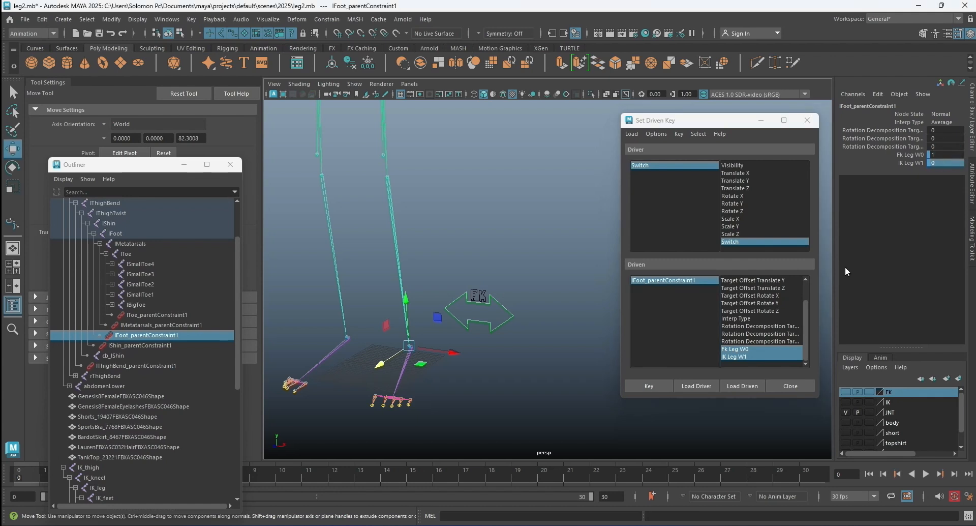
{"action": "left_click", "coordinate": [652, 384]}
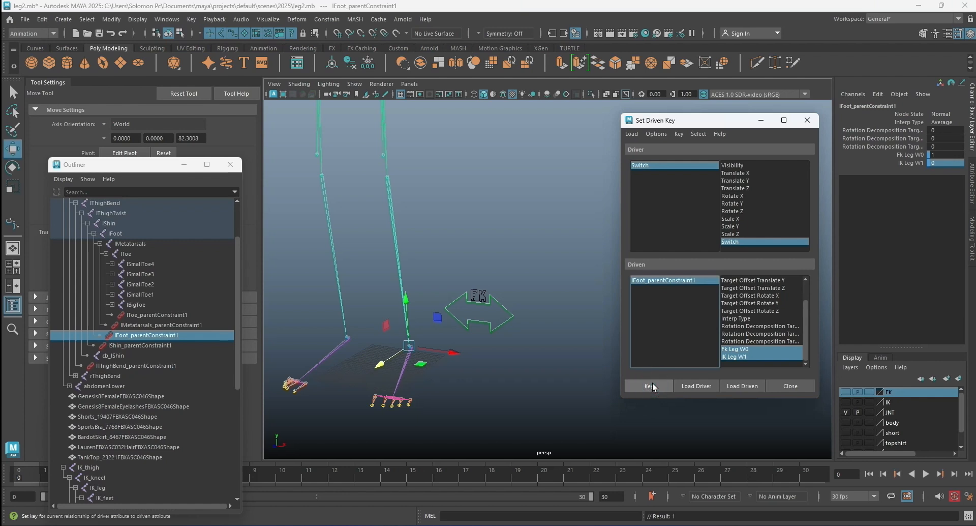
{"action": "left_click", "coordinate": [652, 383]}
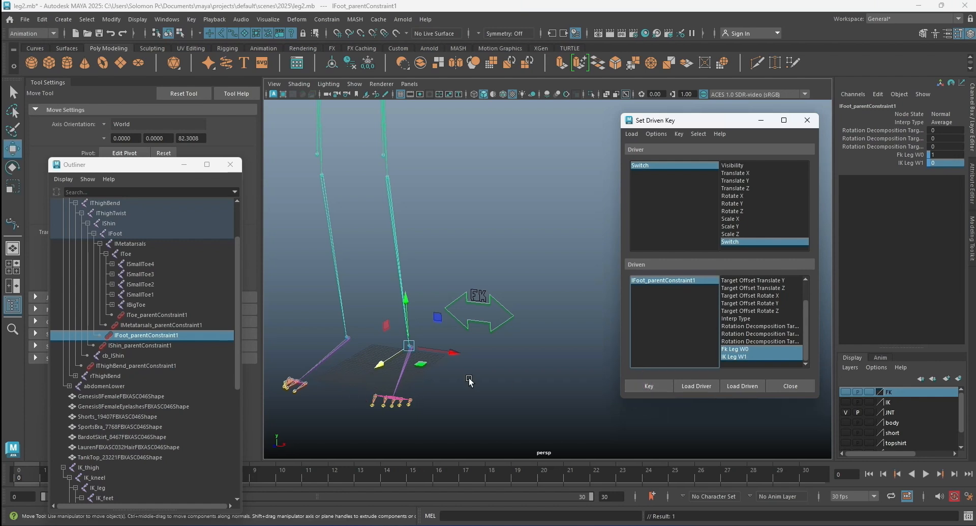
Load lMetatarsals_parentConstraint1 as the driven object for the Switch driver.
{"action": "left_click", "coordinate": [131, 324]}
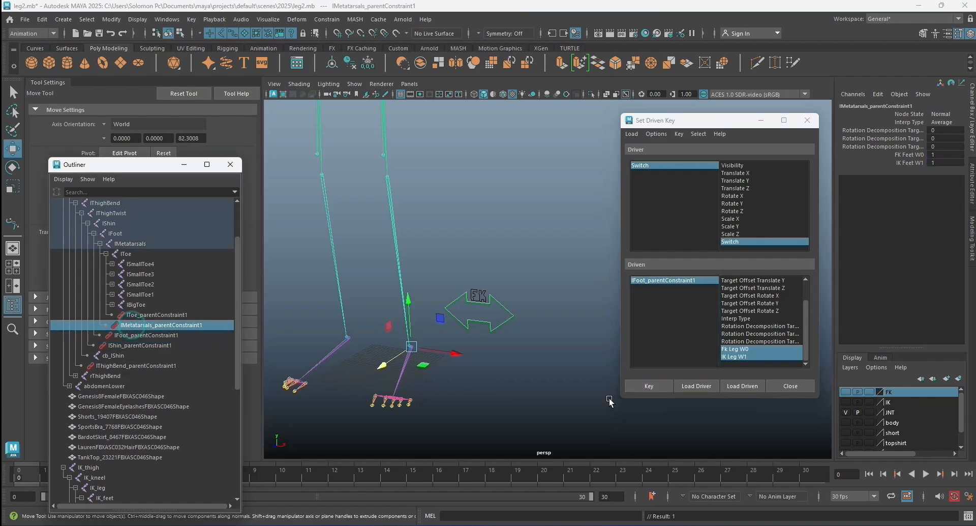
{"action": "left_click", "coordinate": [740, 387]}
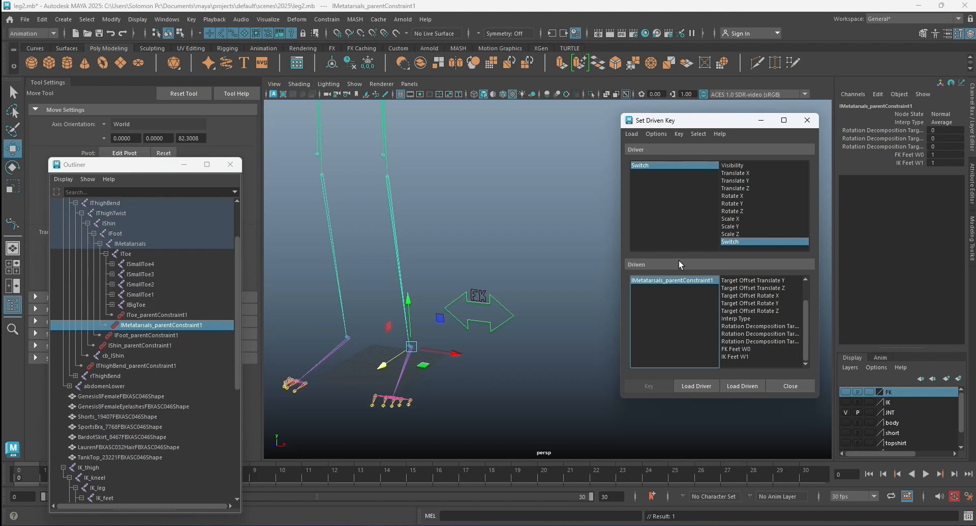
{"action": "left_click", "coordinate": [693, 166]}
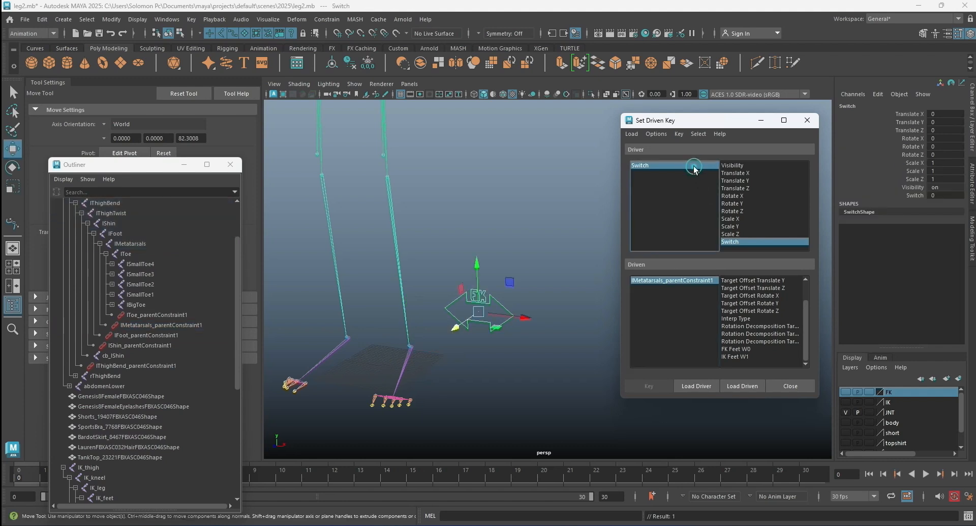
{"action": "left_click", "coordinate": [676, 280]}
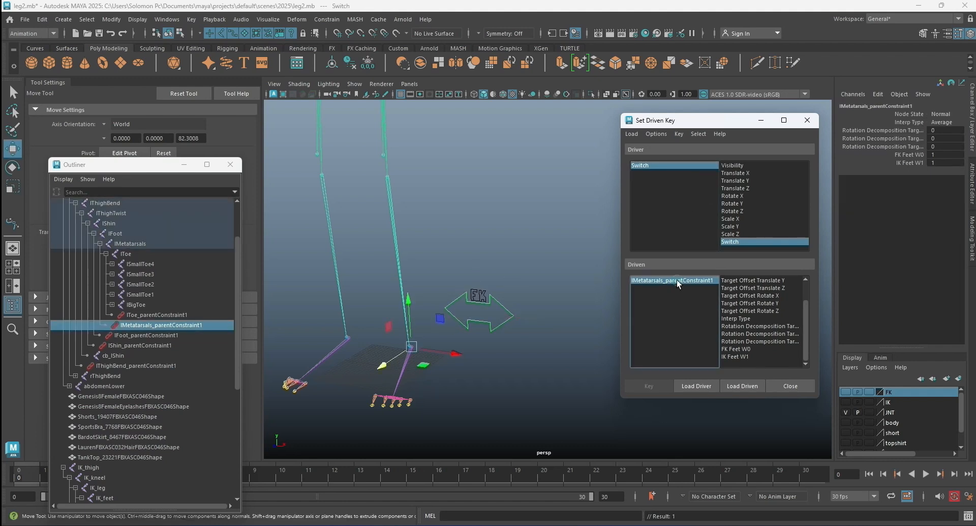
Set IK Feet W1 to 0 on lMetatarsals_parentConstraint1.
{"action": "double_click", "coordinate": [942, 164]}
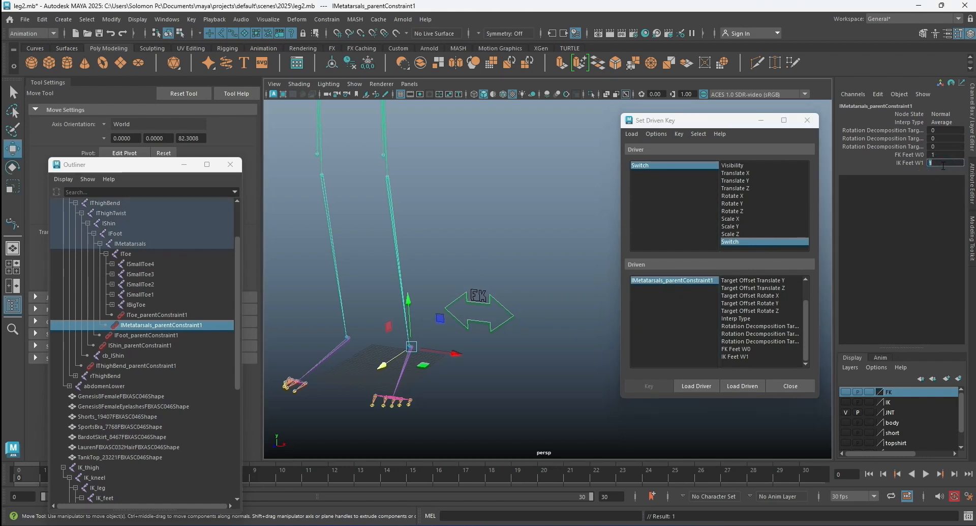
{"action": "type", "text": "0"}
{"action": "key", "text": "Return"}
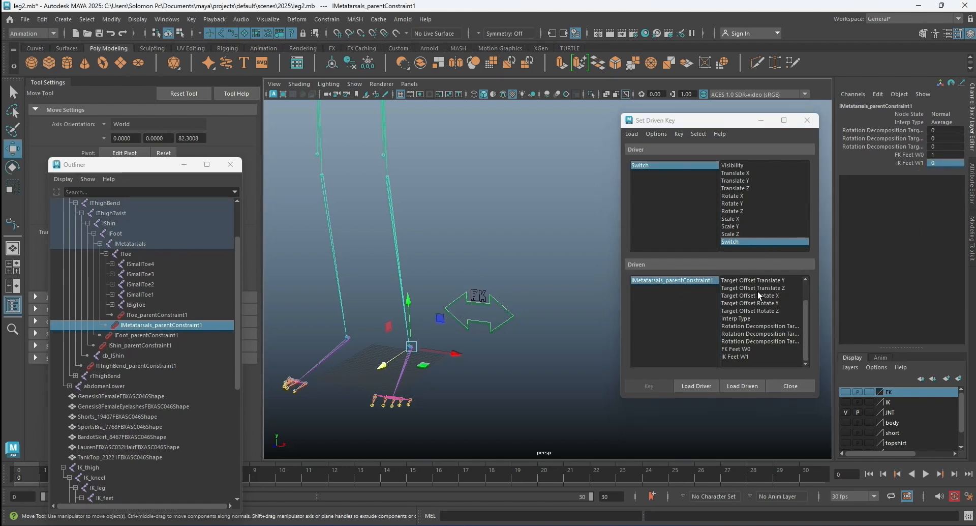
Key FK Feet W0 and IK Feet W1 of lMetatarsals_parentConstraint1 against the current Switch value.
{"action": "left_click_drag", "start_coordinate": [735, 349], "coordinate": [735, 356]}
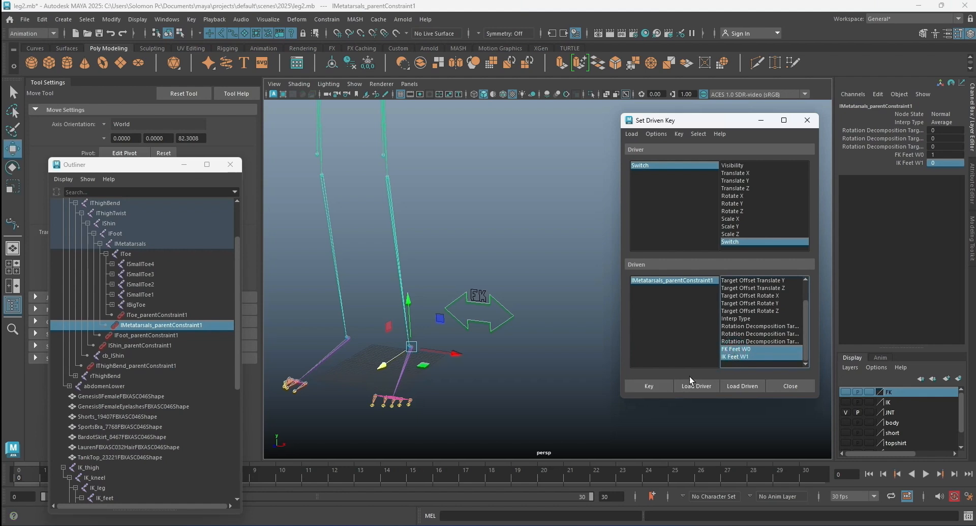
{"action": "left_click", "coordinate": [653, 386]}
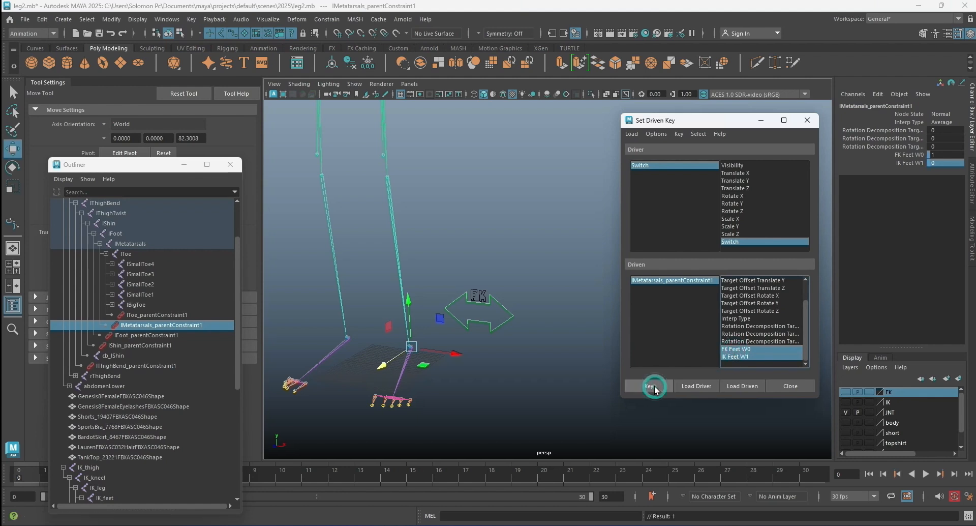
Set Switch to 1, FK Feet W0 to 0 and IK Feet W1 to 1, and key the metatarsals constraint's weights.
{"action": "left_click", "coordinate": [676, 165]}
{"action": "double_click", "coordinate": [941, 196]}
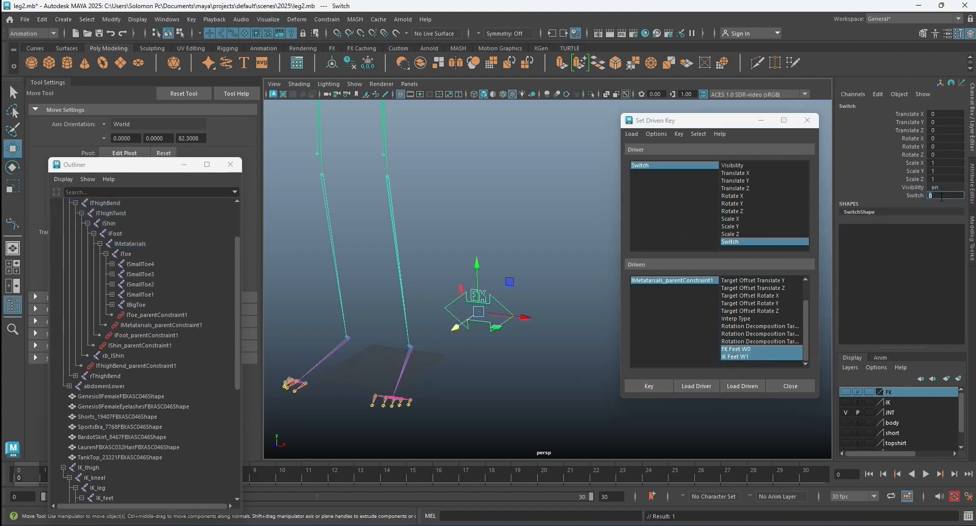
{"action": "type", "text": "1"}
{"action": "key", "text": "Return"}
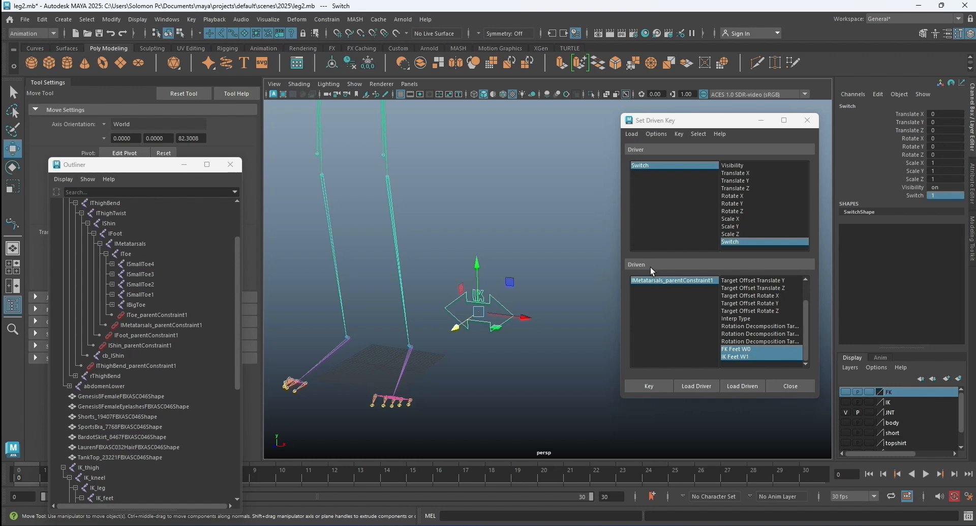
{"action": "left_click", "coordinate": [657, 282]}
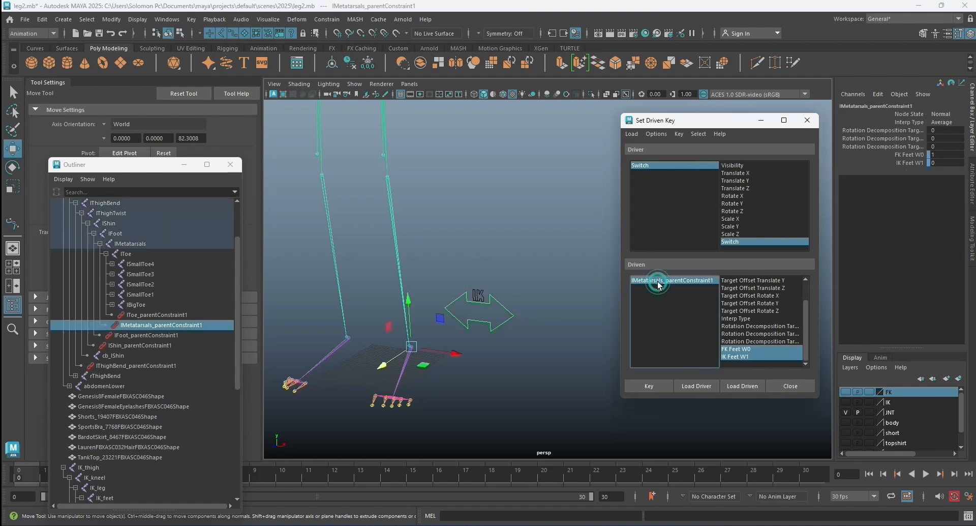
{"action": "double_click", "coordinate": [945, 156]}
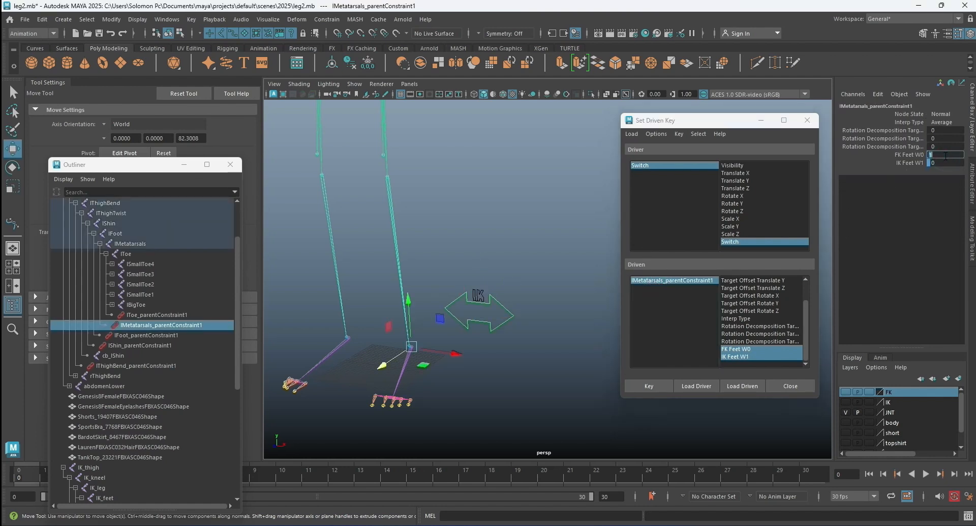
{"action": "double_click", "coordinate": [946, 163]}
{"action": "type", "text": "1"}
{"action": "key", "text": "Return"}
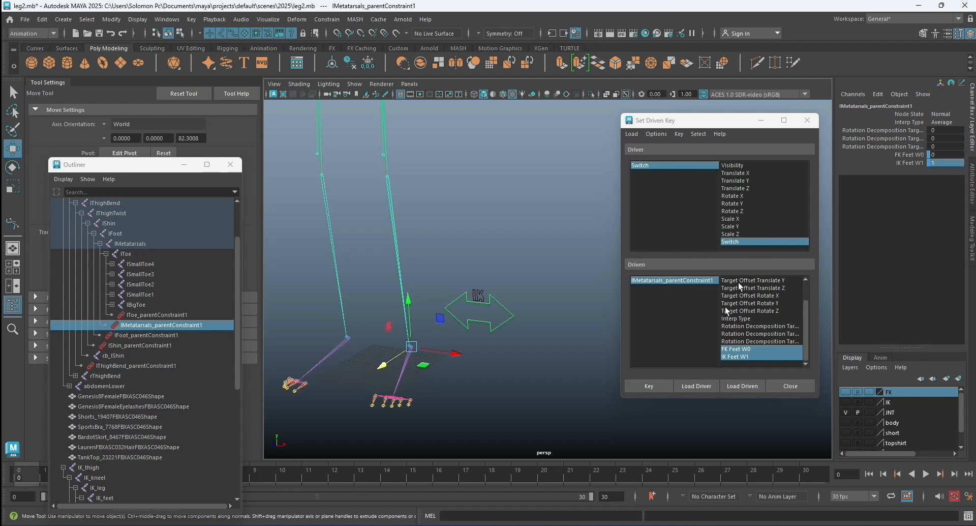
{"action": "left_click", "coordinate": [649, 384]}
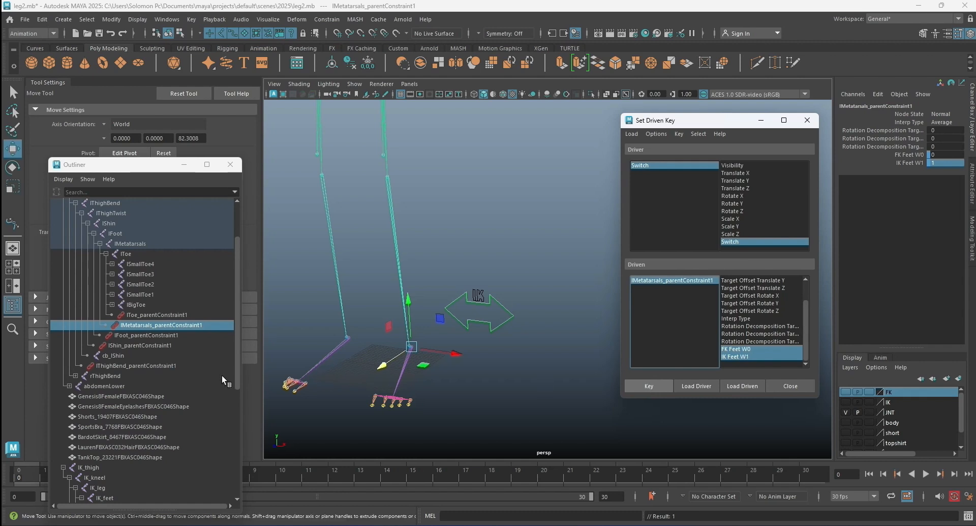
Load lToe_parentConstraint1 as the driven object for the Switch driver.
{"action": "left_click", "coordinate": [170, 315]}
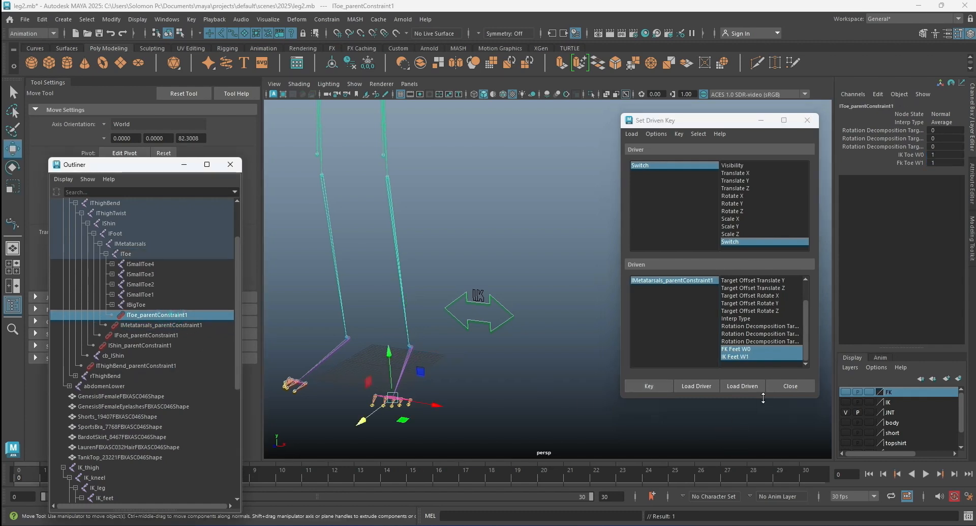
{"action": "left_click", "coordinate": [748, 386]}
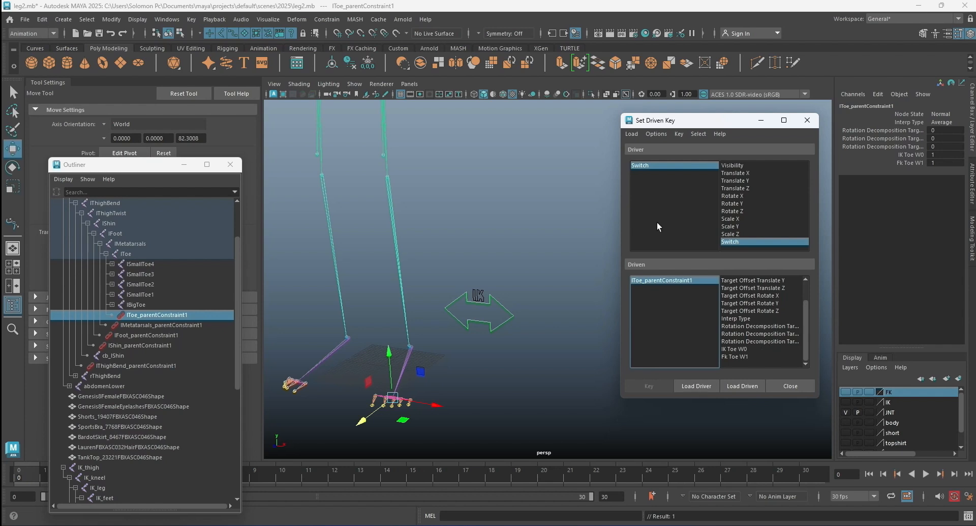
{"action": "left_click", "coordinate": [669, 167]}
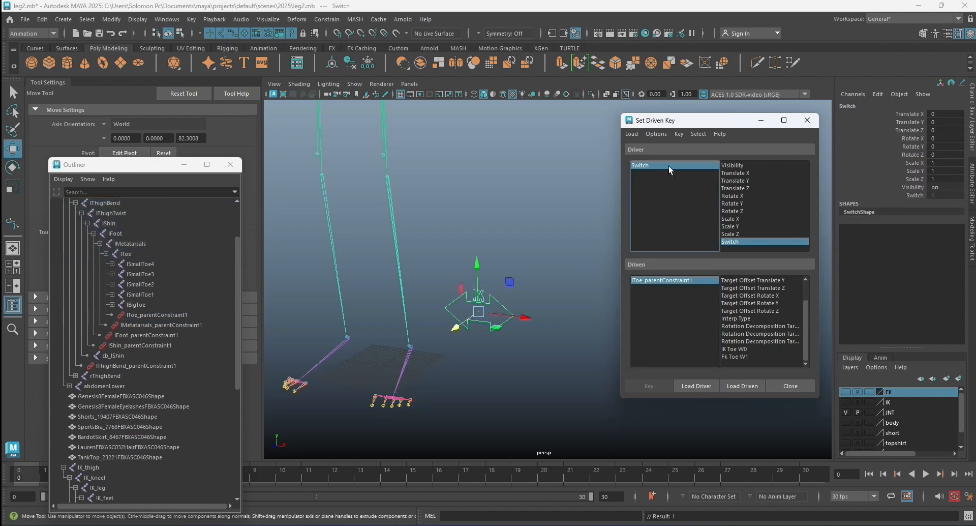
{"action": "left_click", "coordinate": [668, 280]}
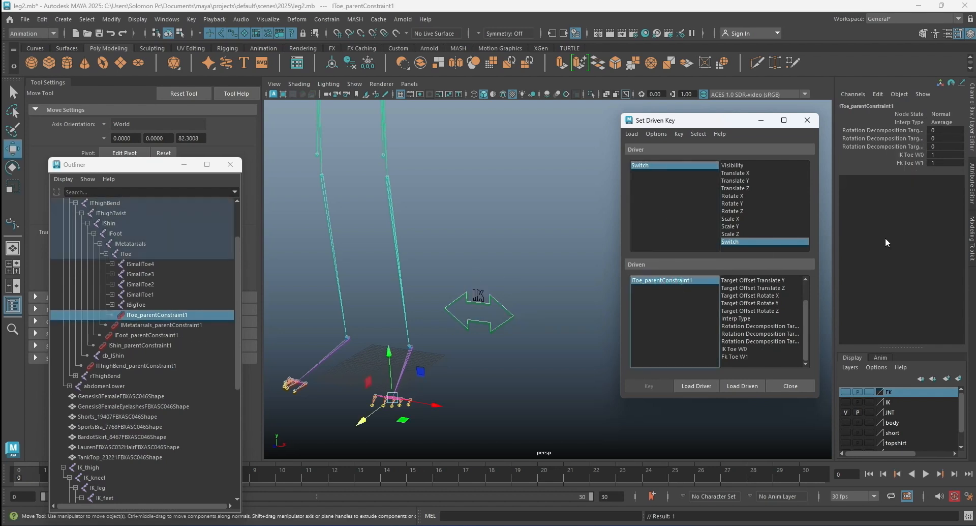
Set Fk Toe W1 to 0 and key IK Toe W0 and Fk Toe W1 against the current Switch value.
{"action": "double_click", "coordinate": [943, 162]}
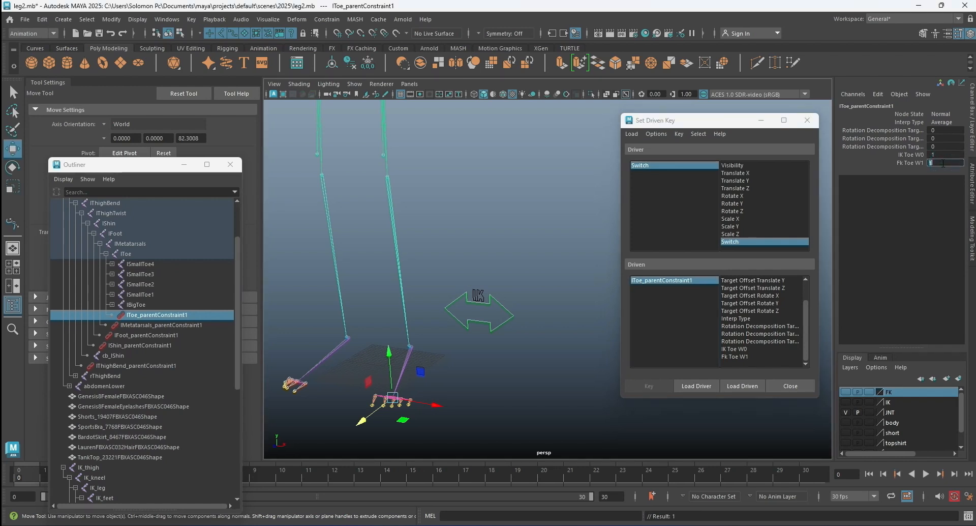
{"action": "key", "text": "Return"}
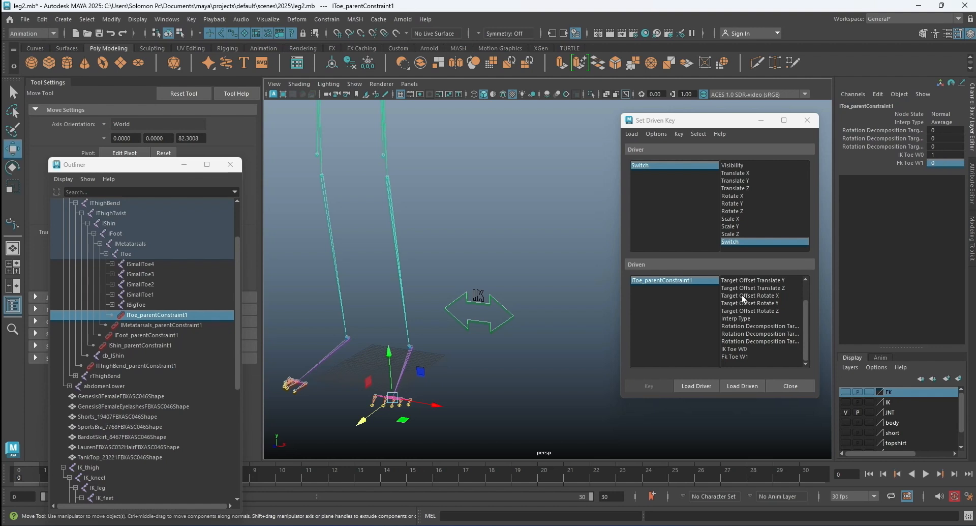
{"action": "left_click_drag", "start_coordinate": [734, 349], "coordinate": [735, 356]}
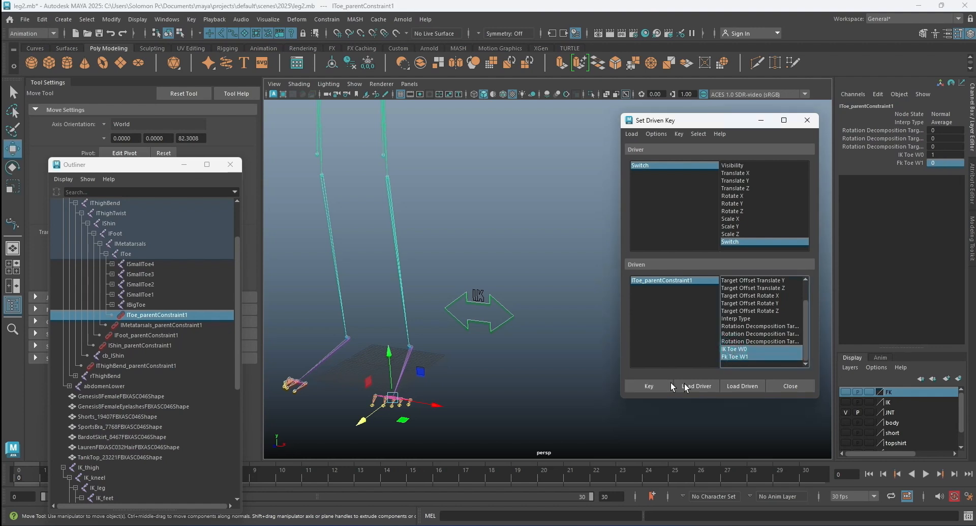
{"action": "left_click", "coordinate": [666, 383]}
Set Switch to 0, IK Toe W0 to 0 and Fk Toe W1 to 1, and key the toe constraint's weights.
{"action": "left_click", "coordinate": [677, 164]}
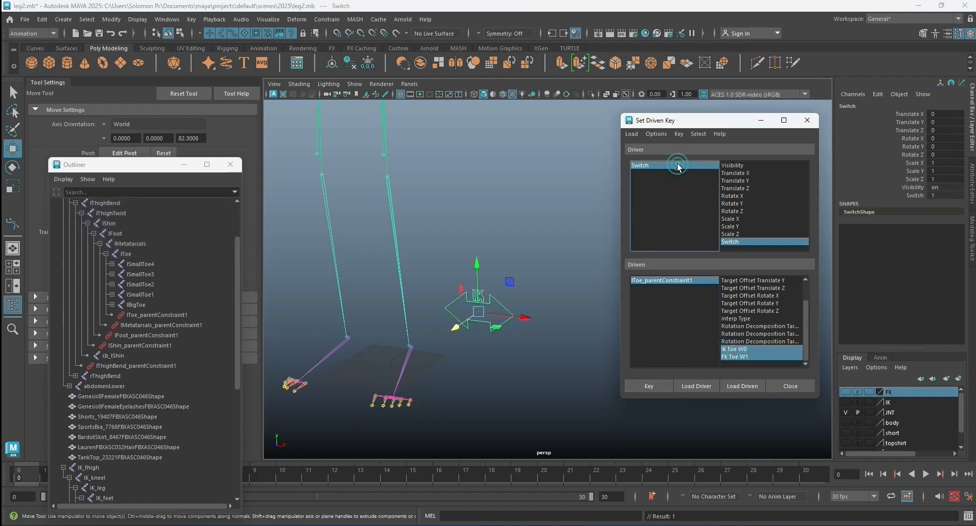
{"action": "double_click", "coordinate": [944, 195]}
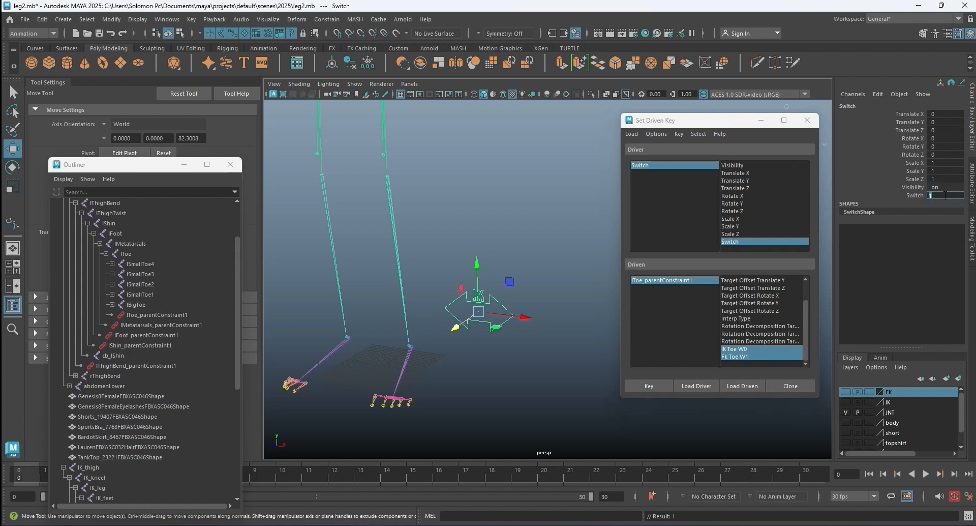
{"action": "type", "text": "0"}
{"action": "key", "text": "Return"}
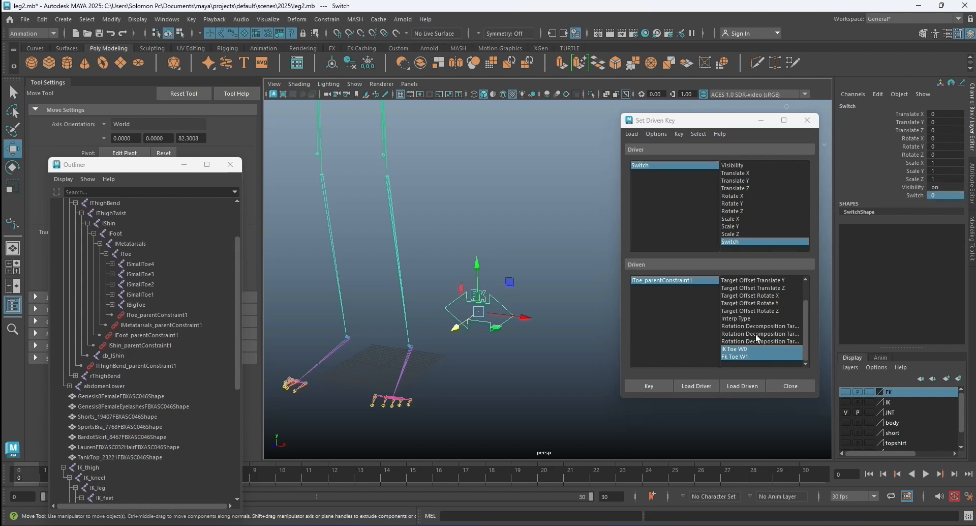
{"action": "left_click", "coordinate": [679, 279]}
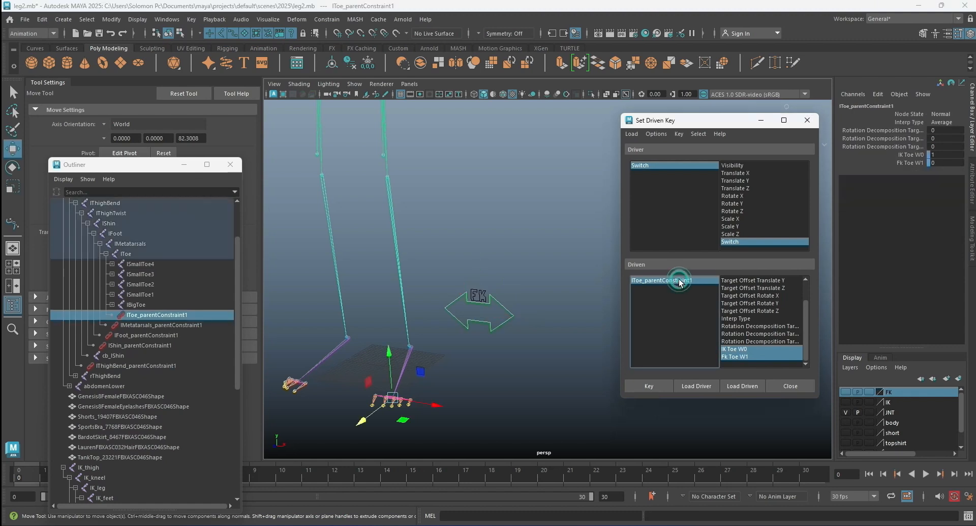
{"action": "left_click", "coordinate": [944, 154]}
{"action": "type", "text": "0"}
{"action": "left_click", "coordinate": [941, 163]}
{"action": "left_click", "coordinate": [942, 163]}
{"action": "type", "text": "1"}
{"action": "key", "text": "Return"}
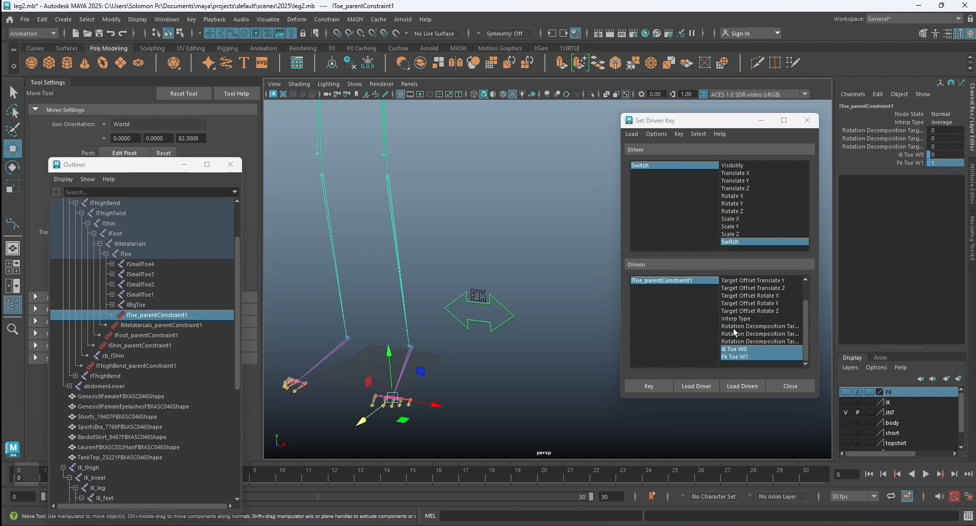
{"action": "left_click", "coordinate": [647, 385]}
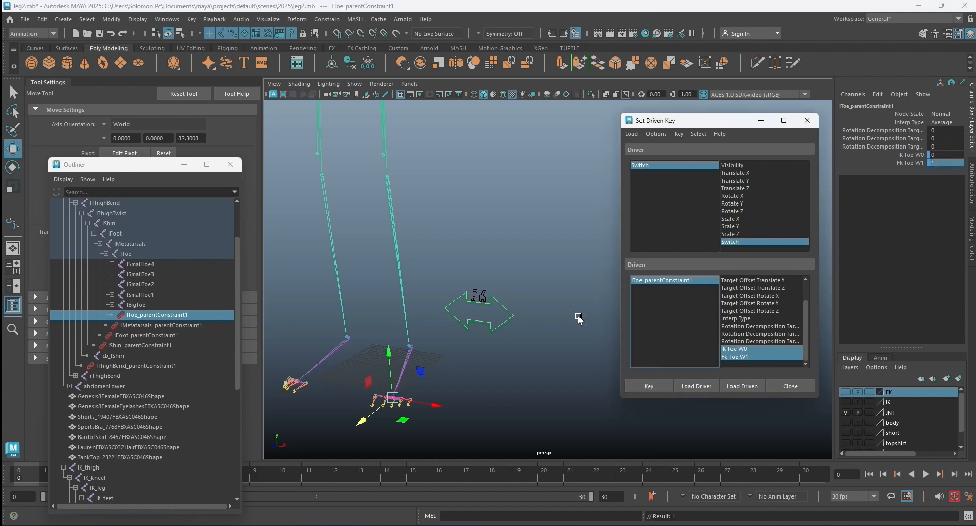
Close the Set Driven Key window and show the FK and IK display layers.
{"action": "left_click", "coordinate": [552, 290]}
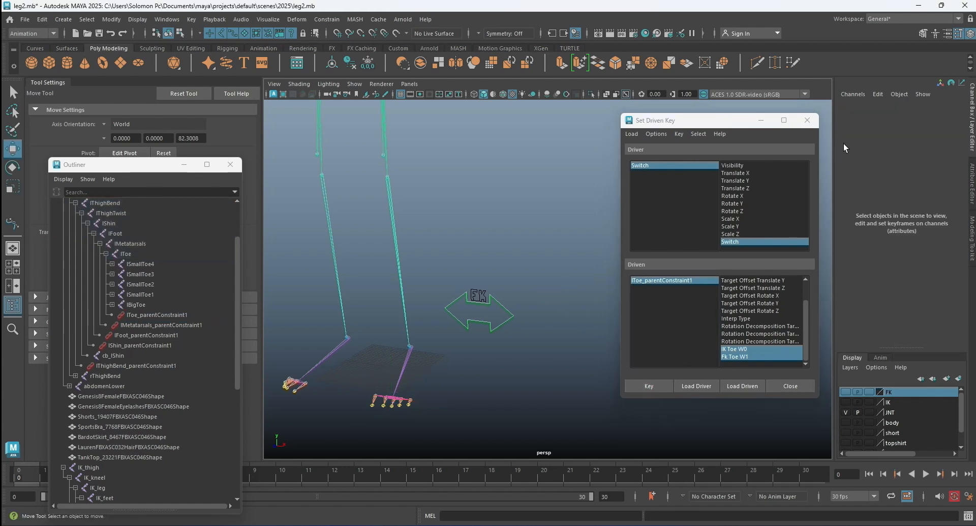
{"action": "left_click", "coordinate": [807, 120]}
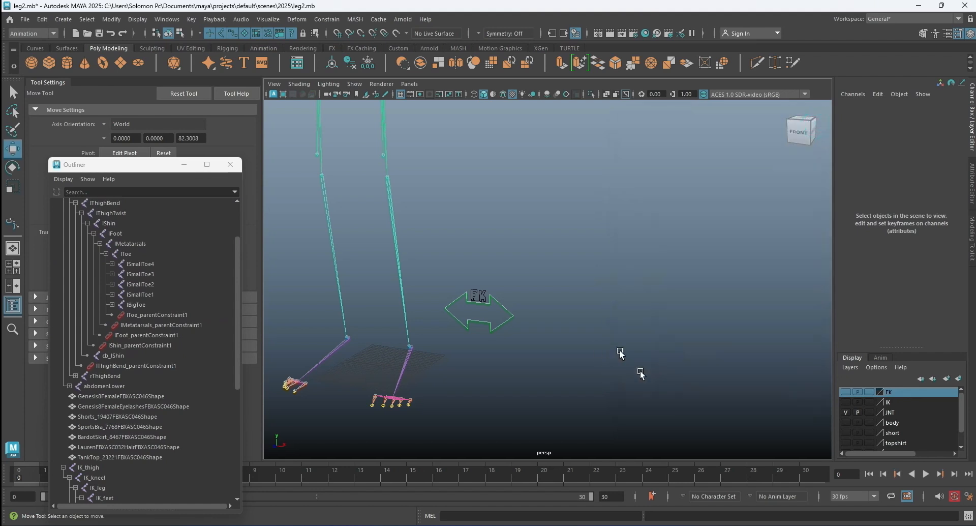
{"action": "left_click", "coordinate": [846, 392]}
{"action": "left_click", "coordinate": [845, 402]}
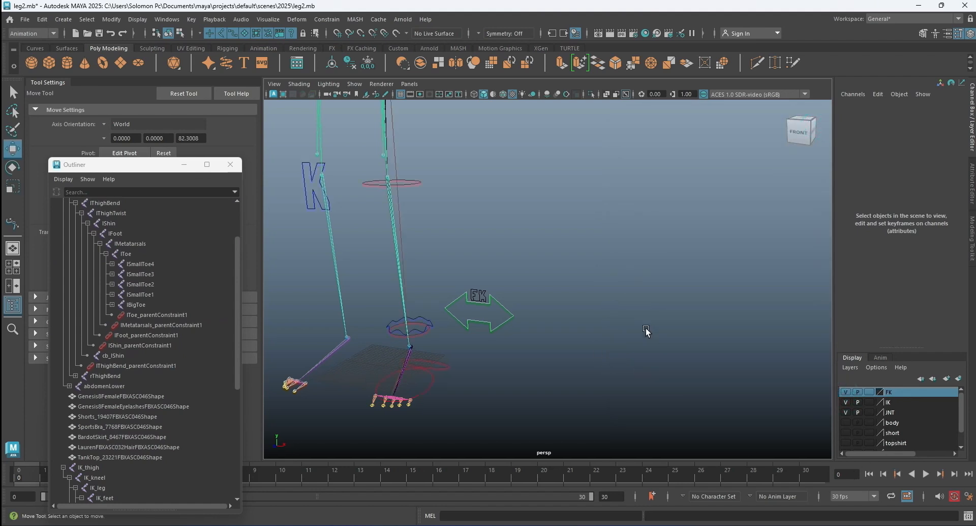
Rotate the FK thigh control about X to about -52 degrees so the left leg swings forward.
{"action": "mouse_move", "coordinate": [633, 326]}
{"action": "left_mouse_down", "text": "alt"}
{"action": "mouse_move", "coordinate": [602, 299]}
{"action": "mouse_move", "coordinate": [620, 312]}
{"action": "left_mouse_up", "text": "alt"}
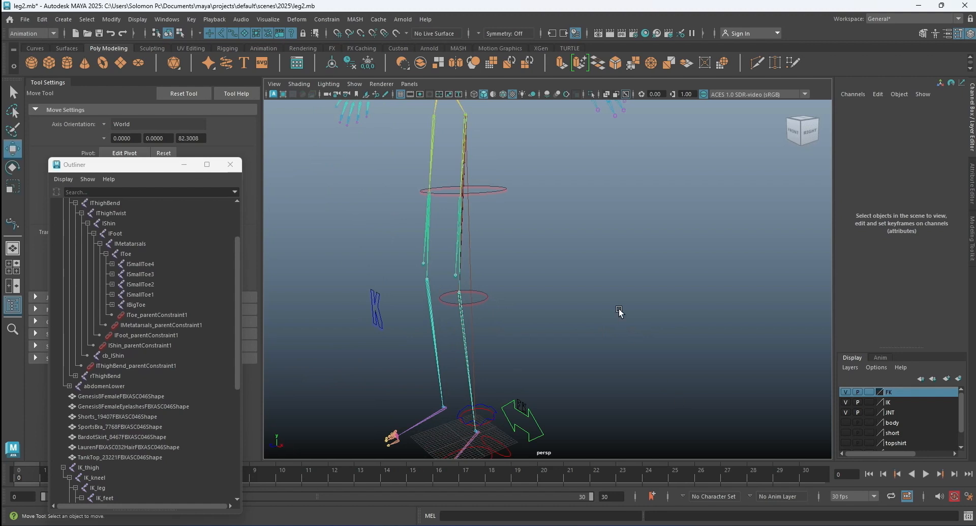
{"action": "left_click", "coordinate": [495, 189]}
{"action": "key", "text": "e"}
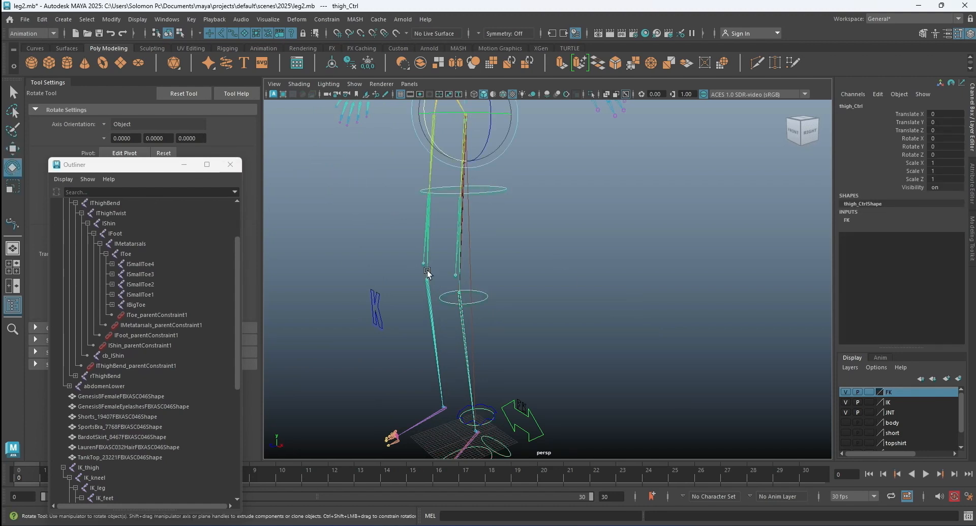
{"action": "scroll", "coordinate": [444, 235], "scroll_direction": "down", "scroll_amount": 3}
{"action": "left_click_drag", "start_coordinate": [470, 210], "coordinate": [435, 170]}
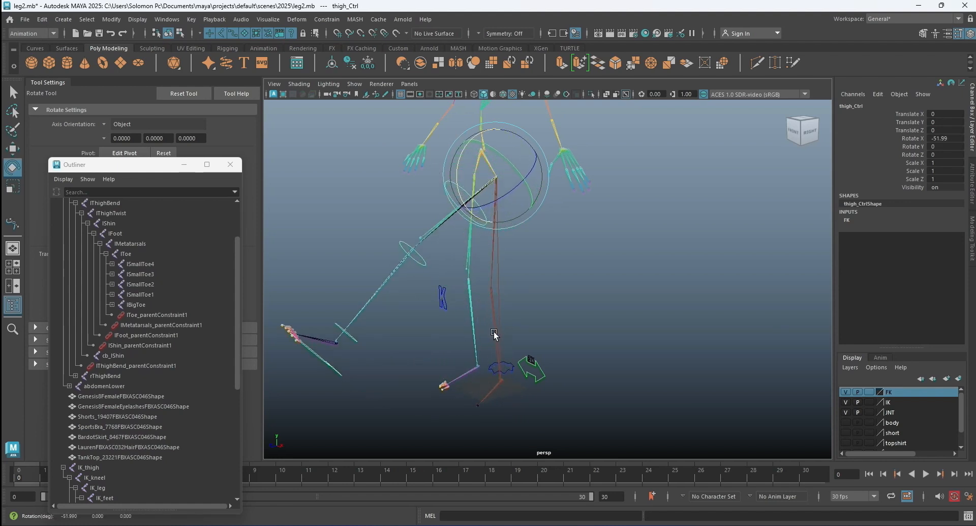
Undo a trial rotation of IK_leg_Ctrl, and move the control up and backward to bend the IK leg.
{"action": "left_click", "coordinate": [511, 365]}
{"action": "left_click_drag", "start_coordinate": [474, 344], "coordinate": [473, 350]}
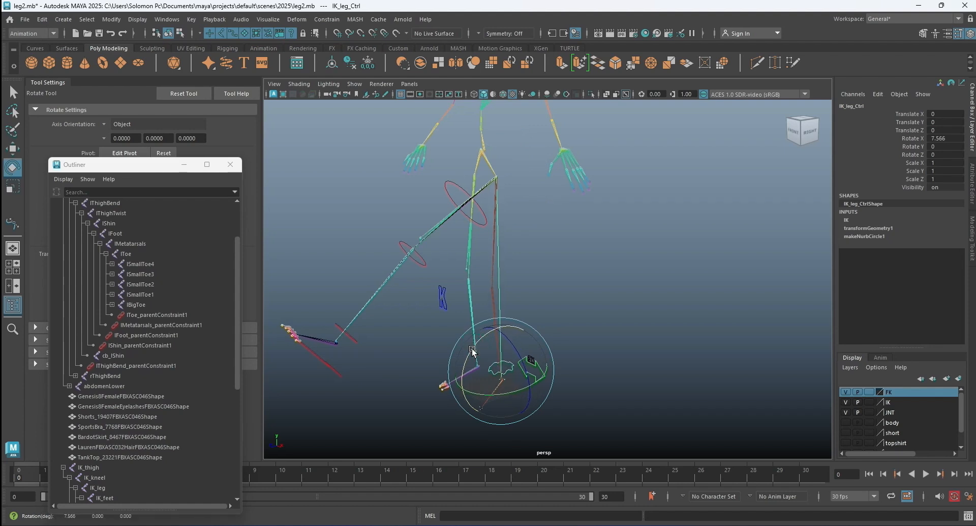
{"action": "key", "text": "ctrl+z"}
{"action": "key", "text": "w"}
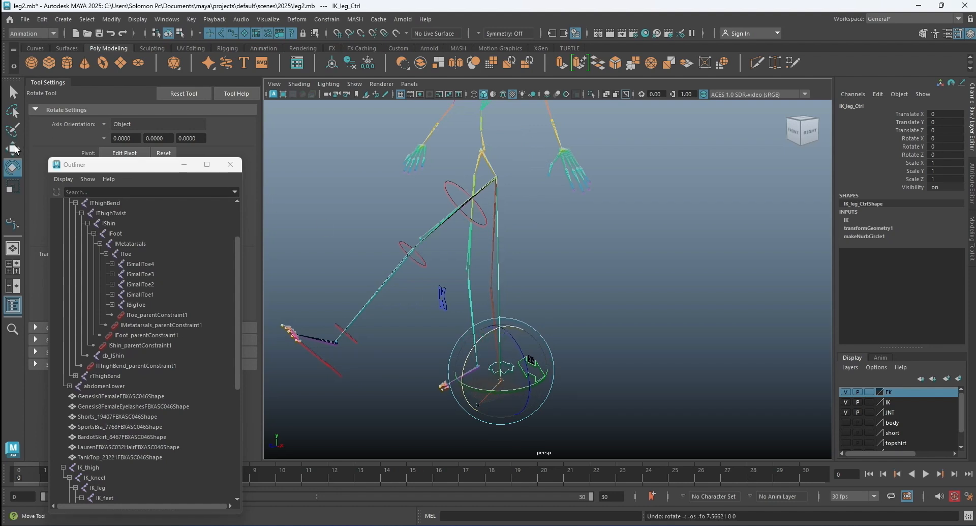
{"action": "left_click_drag", "start_coordinate": [461, 383], "coordinate": [486, 365]}
{"action": "left_click_drag", "start_coordinate": [524, 318], "coordinate": [524, 287]}
{"action": "left_click", "coordinate": [642, 291]}
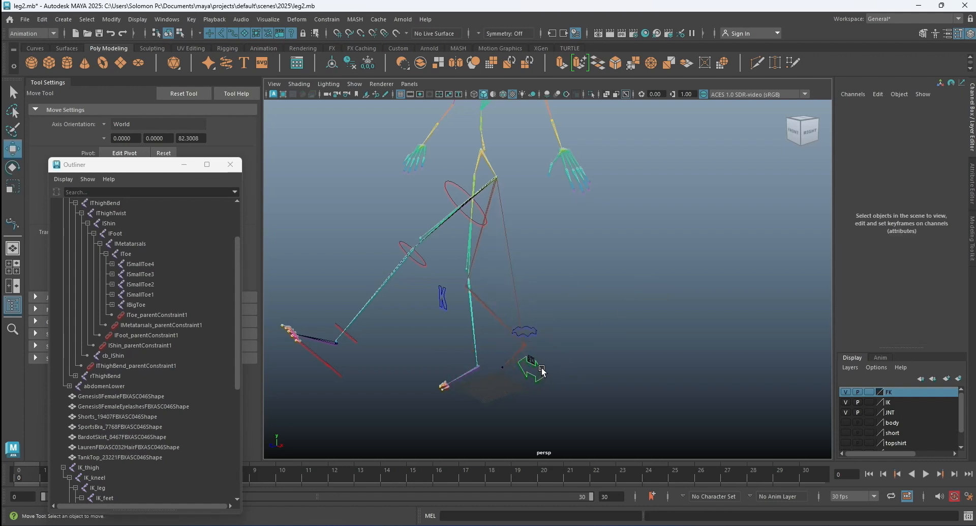
Slide the Switch control's Switch attribute to test the IK/FK blend, show the body layer, and return Switch to 0.
{"action": "left_click", "coordinate": [541, 369]}
{"action": "left_click", "coordinate": [915, 196]}
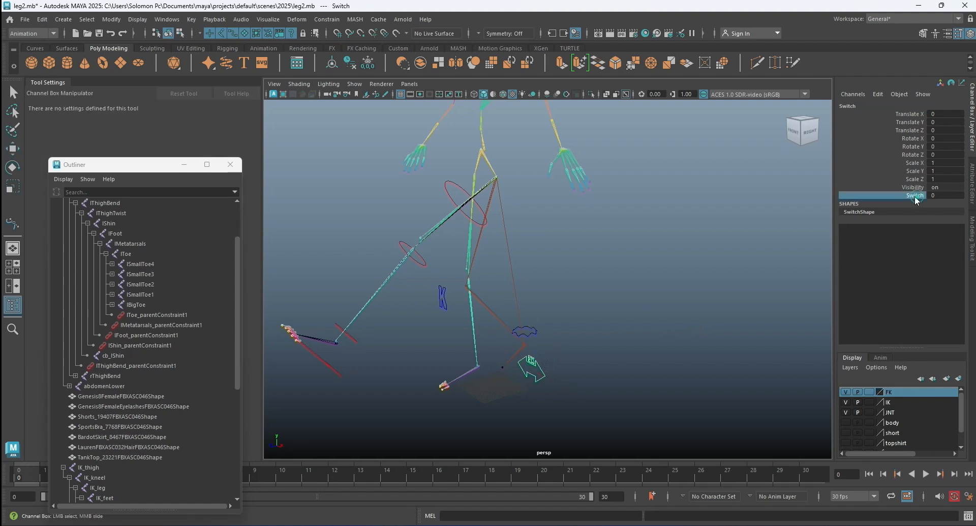
{"action": "middle_click_drag", "start_coordinate": [696, 260], "coordinate": [644, 266]}
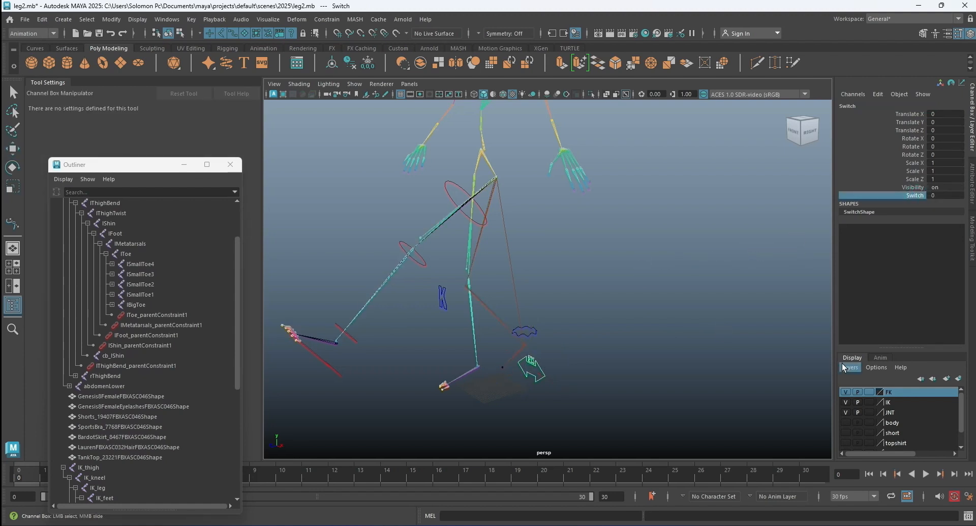
{"action": "left_click", "coordinate": [846, 422]}
{"action": "middle_click_drag", "start_coordinate": [648, 340], "coordinate": [575, 329]}
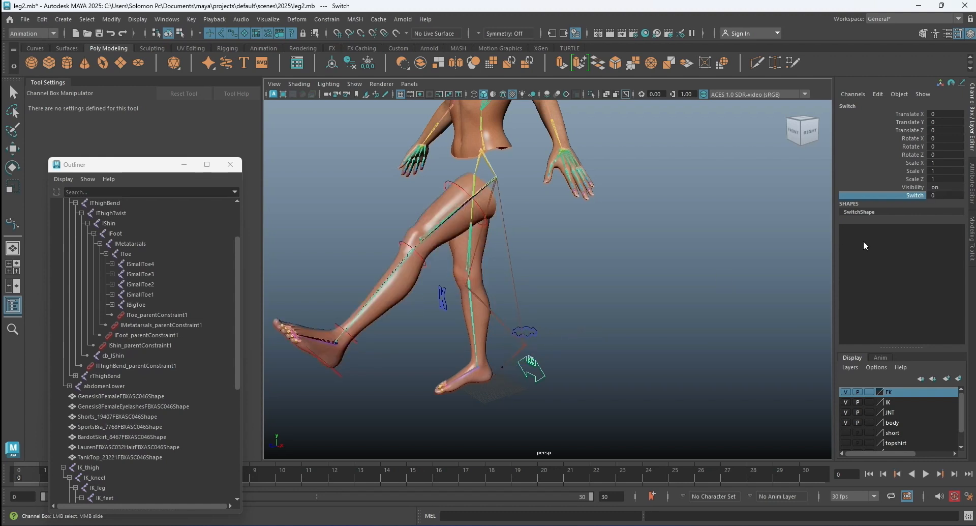
Move IK_leg_Ctrl forward to about 14 in Translate Y and 13 in Translate Z.
{"action": "key", "text": "w"}
{"action": "left_click", "coordinate": [739, 226]}
{"action": "left_click_drag", "start_coordinate": [474, 334], "coordinate": [467, 327], "text": "alt"}
{"action": "right_click_drag", "start_coordinate": [457, 294], "coordinate": [609, 309], "text": "alt"}
{"action": "left_click_drag", "start_coordinate": [610, 311], "coordinate": [597, 356], "text": "alt"}
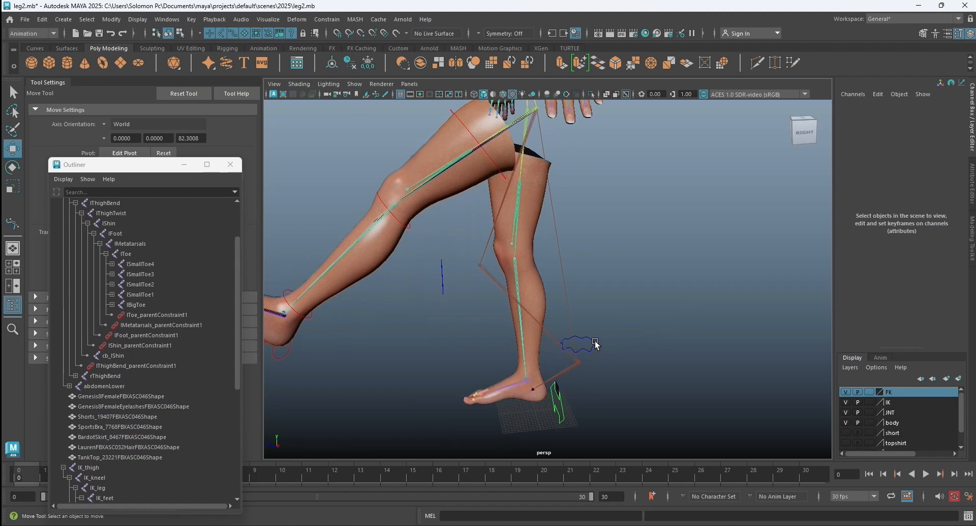
{"action": "left_click", "coordinate": [596, 344]}
{"action": "middle_click_drag", "start_coordinate": [468, 351], "coordinate": [446, 293]}
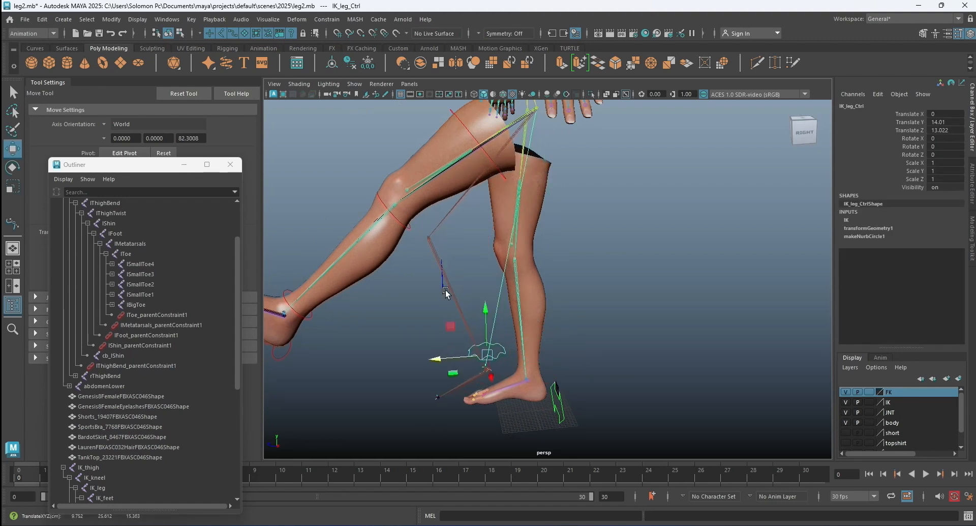
Move the IK knee control forward to about 38 in Translate Z.
{"action": "left_click", "coordinate": [443, 288]}
{"action": "scroll", "coordinate": [475, 293], "scroll_direction": "down", "scroll_amount": 2}
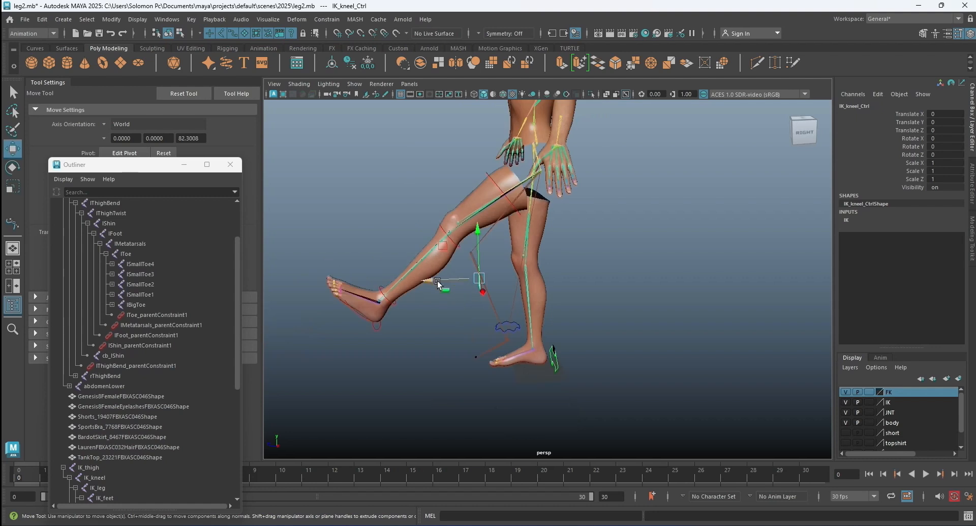
{"action": "middle_click_drag", "start_coordinate": [383, 276], "coordinate": [342, 283]}
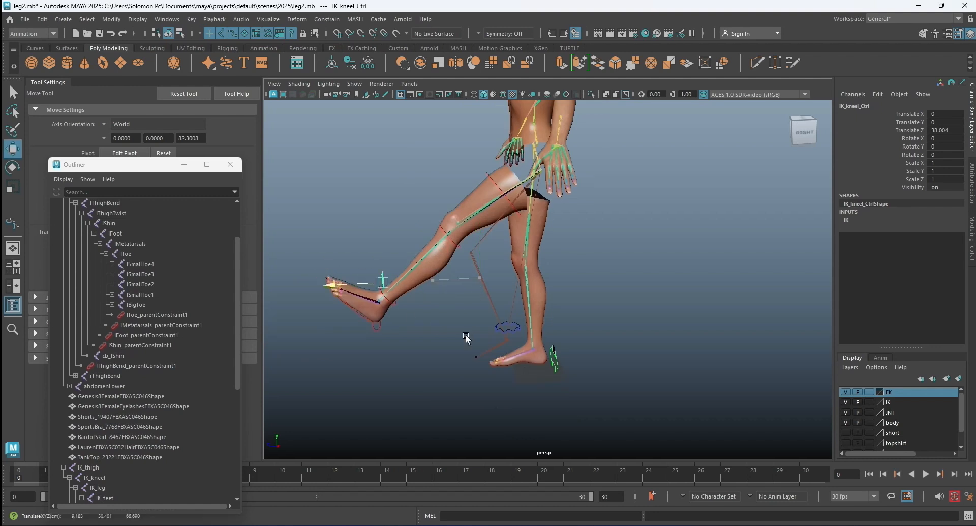
Select the Switch control and slide its Switch attribute to 1 to put the leg in IK.
{"action": "left_click", "coordinate": [558, 362]}
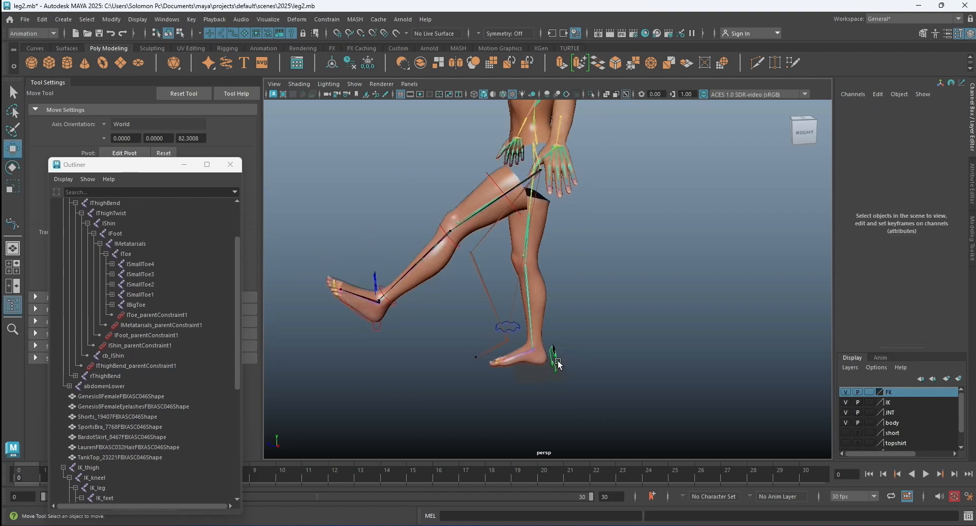
{"action": "left_click", "coordinate": [554, 358]}
{"action": "left_click", "coordinate": [921, 196]}
{"action": "middle_click_drag", "start_coordinate": [609, 226], "coordinate": [893, 218]}
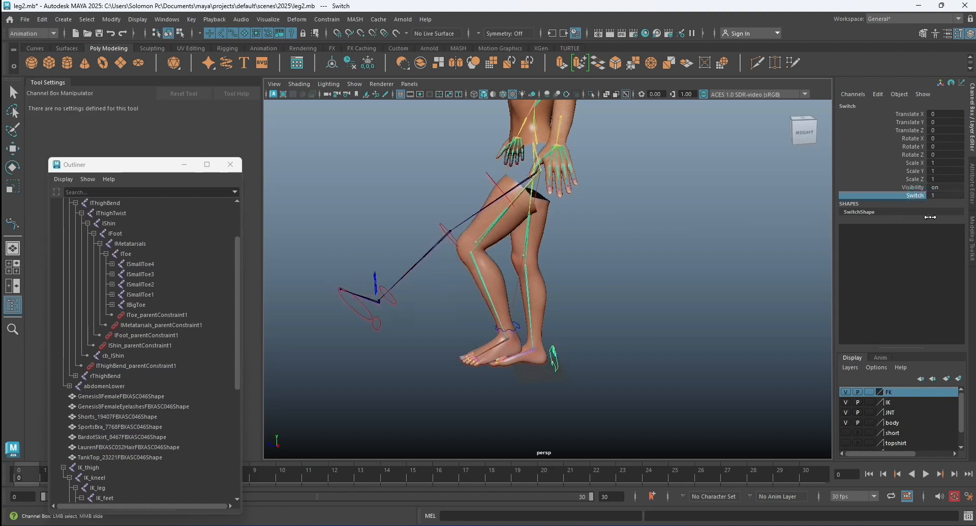
Rotate thigh_Ctrl so that the whole FK leg chain swings backward behind the body.
{"action": "left_click", "coordinate": [439, 176]}
{"action": "left_click", "coordinate": [488, 174]}
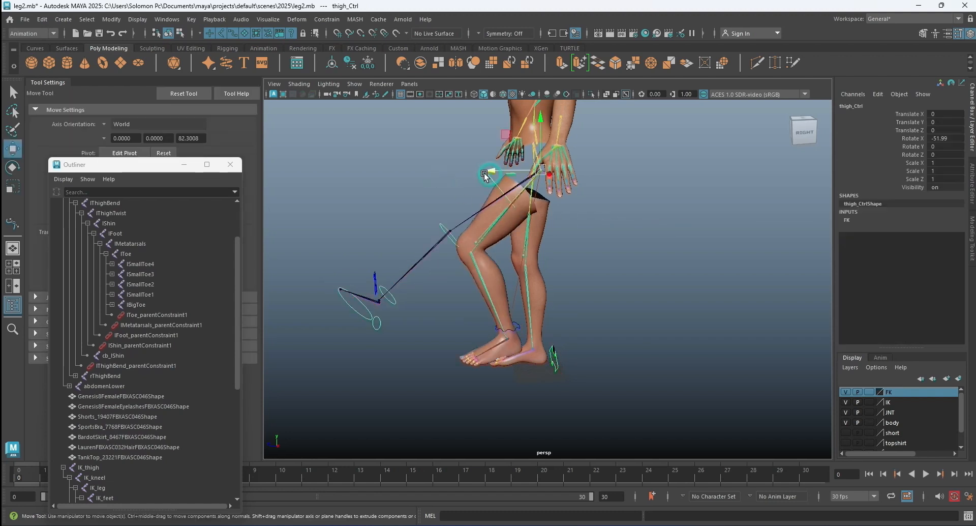
{"action": "left_click", "coordinate": [11, 167]}
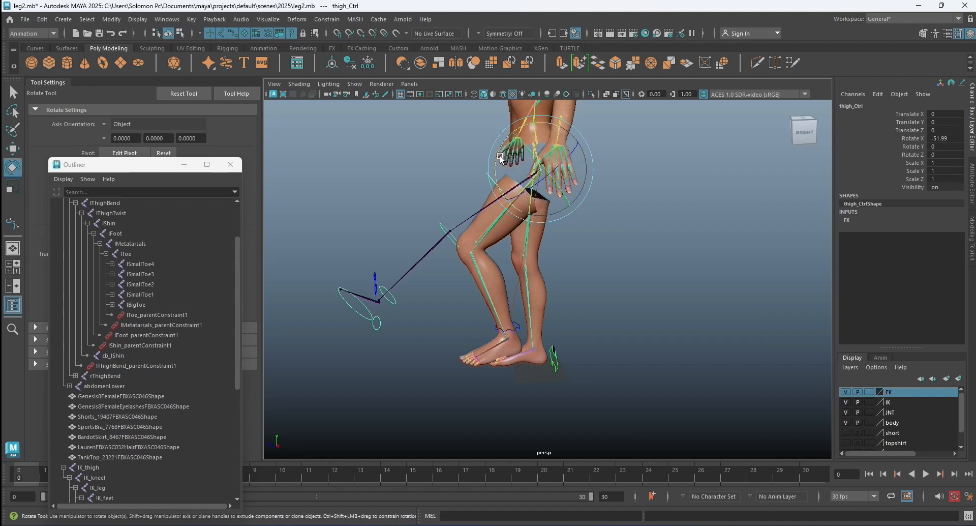
{"action": "left_click_drag", "start_coordinate": [497, 159], "coordinate": [547, 262]}
{"action": "left_click", "coordinate": [611, 259]}
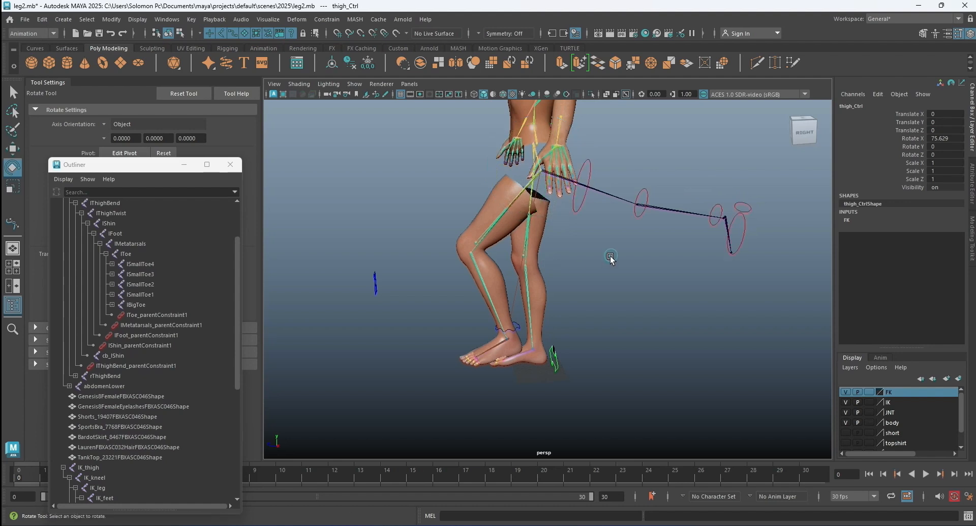
Slide the Switch control's Switch attribute back to 0 and check the raised FK leg from the side and front.
{"action": "left_click", "coordinate": [556, 357]}
{"action": "left_click", "coordinate": [922, 196]}
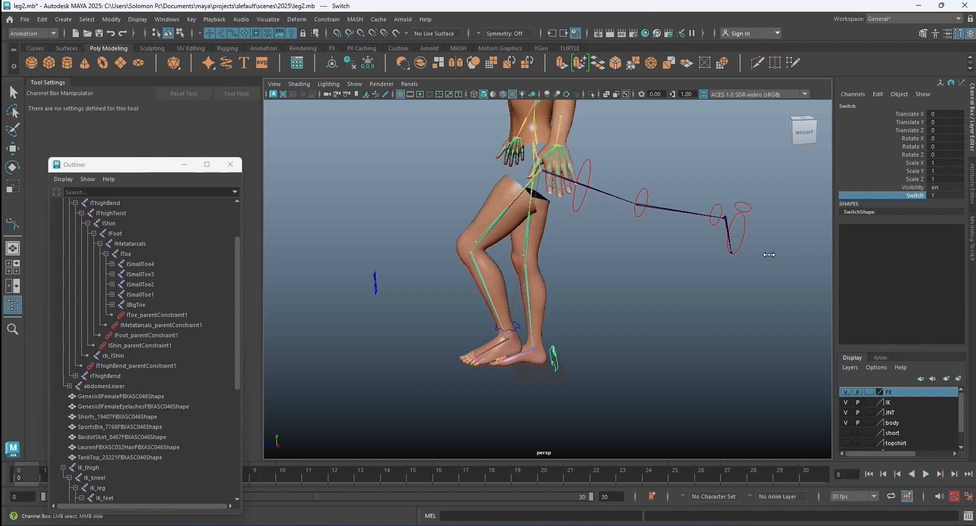
{"action": "middle_click_drag", "start_coordinate": [559, 256], "coordinate": [583, 251]}
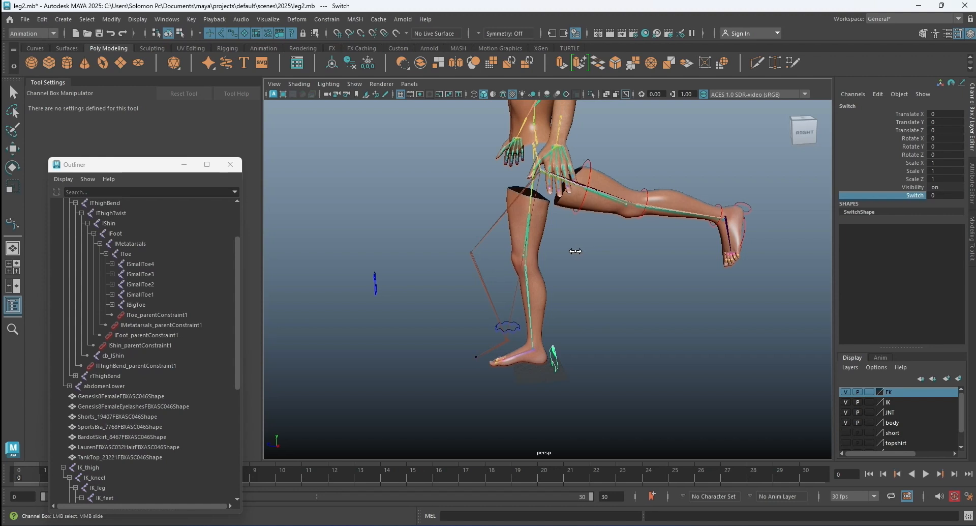
{"action": "key", "text": "e"}
{"action": "left_click", "coordinate": [635, 254]}
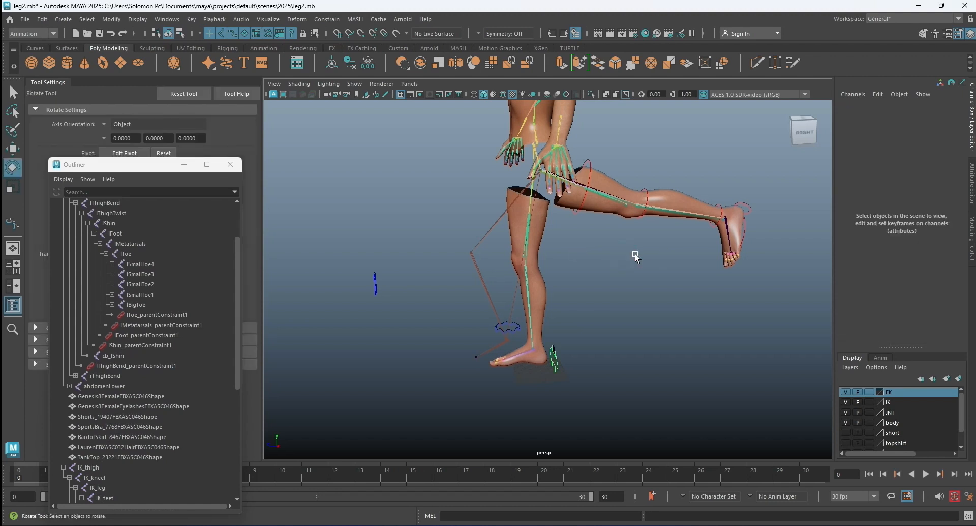
{"action": "left_click_drag", "start_coordinate": [758, 258], "coordinate": [711, 266], "text": "alt"}
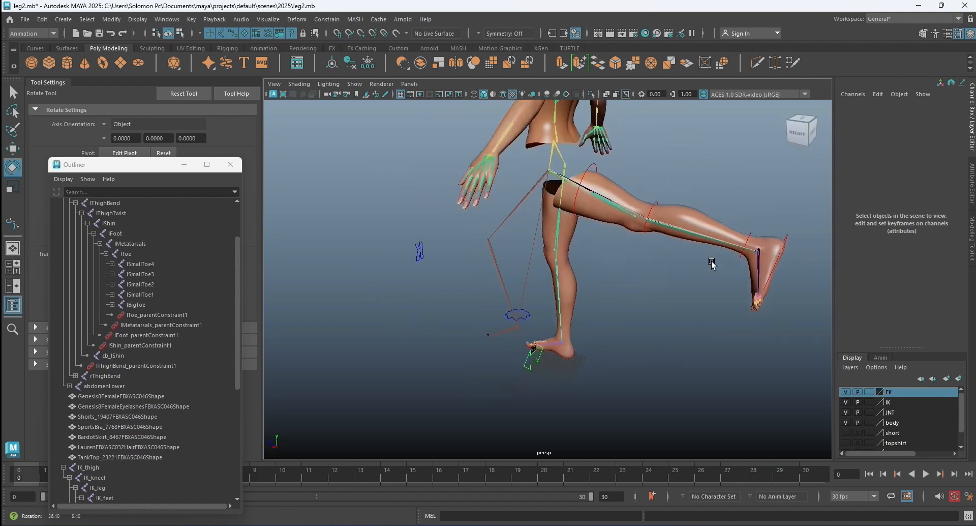
{"action": "left_click_drag", "start_coordinate": [631, 285], "coordinate": [743, 283], "text": "alt"}
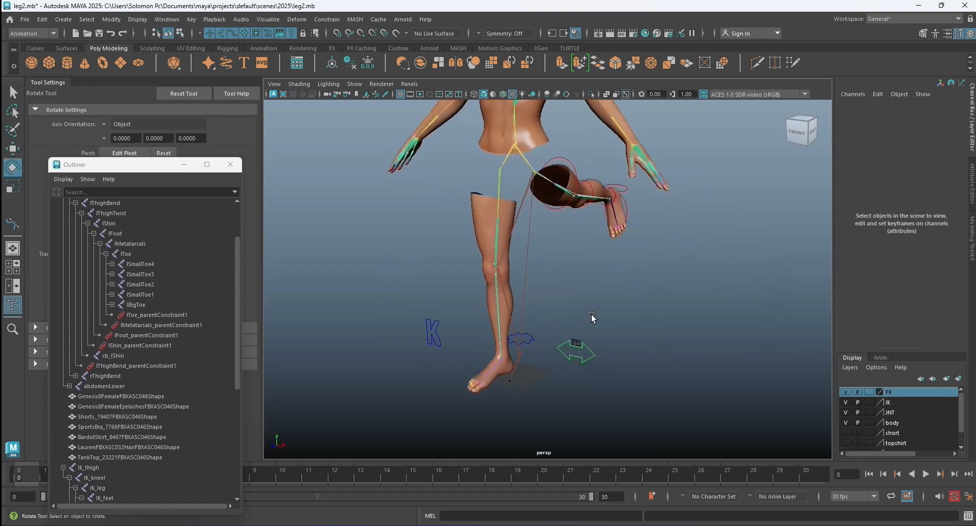
{"action": "left_click_drag", "start_coordinate": [689, 305], "coordinate": [607, 309], "text": "alt"}
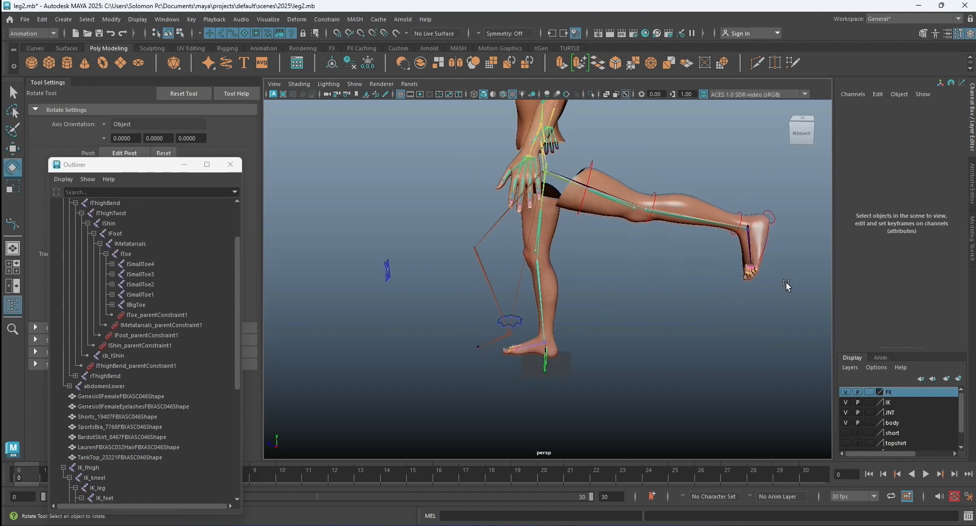
Slide the Switch control's Switch attribute to 1 to blend the leg from FK to IK.
{"action": "left_click", "coordinate": [545, 367]}
{"action": "left_click", "coordinate": [915, 196]}
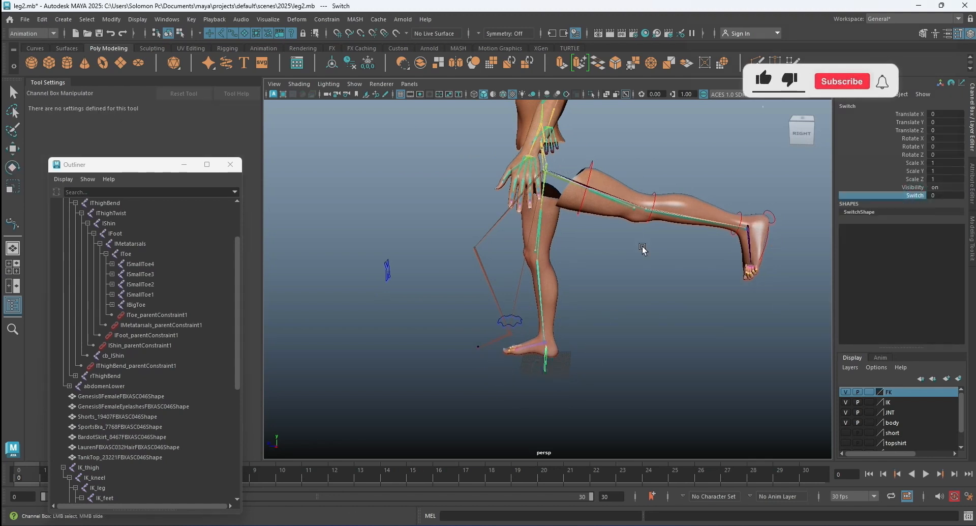
{"action": "middle_click_drag", "start_coordinate": [600, 246], "coordinate": [828, 247]}
{"action": "left_click_drag", "start_coordinate": [577, 297], "coordinate": [647, 290], "text": "alt"}
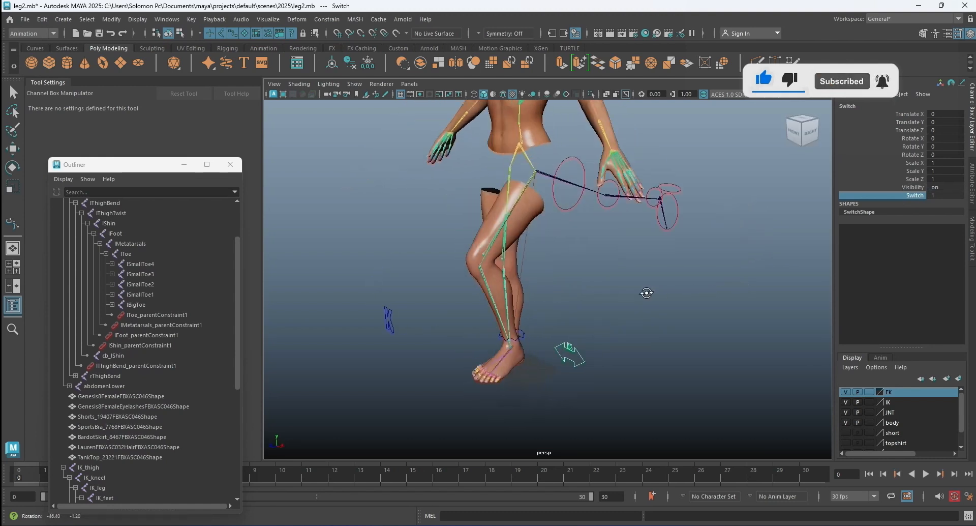
Move IK_leg_Ctrl forward to about 24 in Translate Z and raise it to about 20 in Translate Y.
{"action": "left_click", "coordinate": [522, 334]}
{"action": "key", "text": "e"}
{"action": "left_click_drag", "start_coordinate": [674, 325], "coordinate": [673, 323], "text": "alt"}
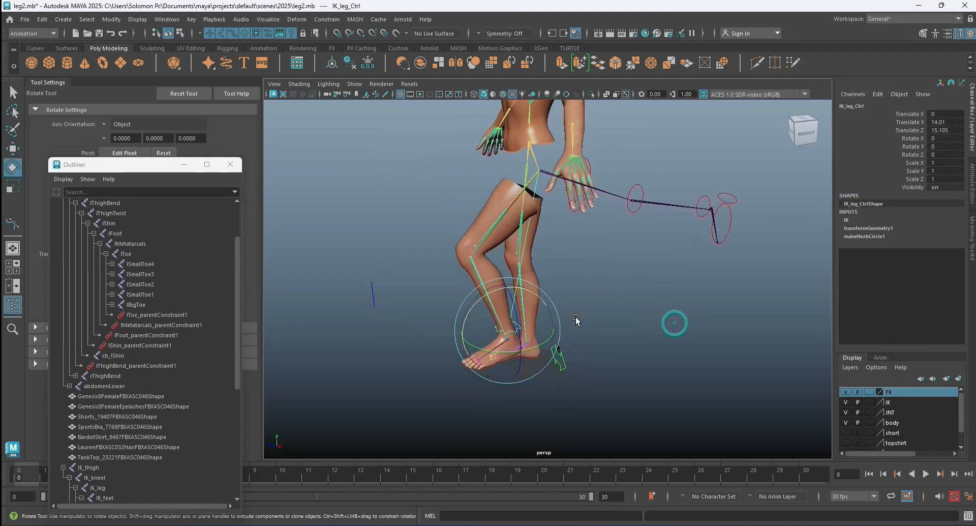
{"action": "key", "text": "w"}
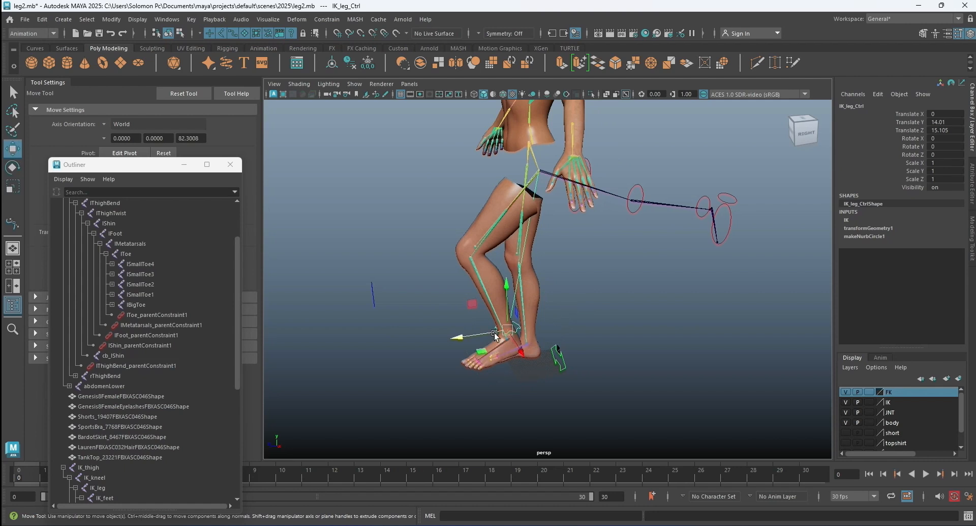
{"action": "left_click_drag", "start_coordinate": [464, 335], "coordinate": [443, 338]}
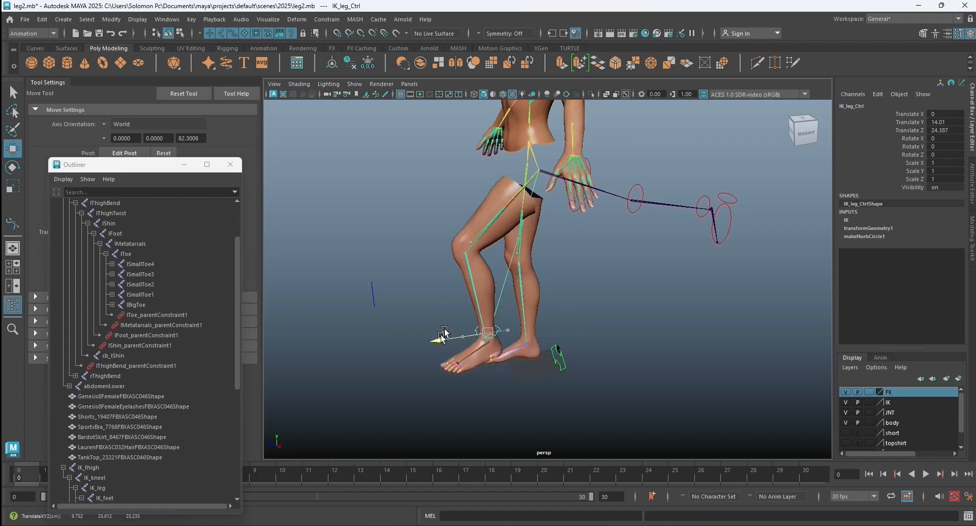
{"action": "mouse_move", "coordinate": [487, 288]}
{"action": "left_mouse_down"}
{"action": "mouse_move", "coordinate": [485, 239]}
{"action": "mouse_move", "coordinate": [494, 301]}
{"action": "mouse_move", "coordinate": [491, 291]}
{"action": "left_mouse_up"}
Enter 0 for the Switch control's Switch attribute to return the leg to FK.
{"action": "left_click", "coordinate": [561, 359]}
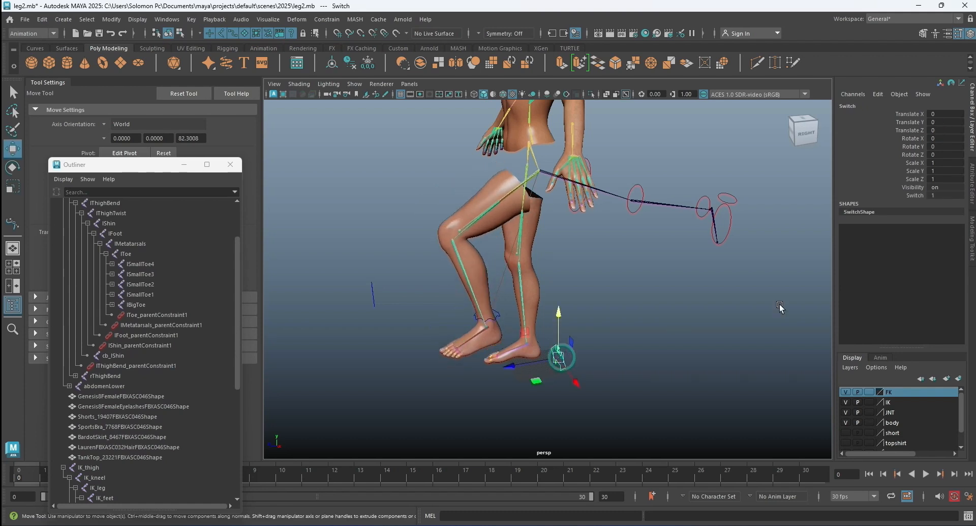
{"action": "double_click", "coordinate": [943, 195]}
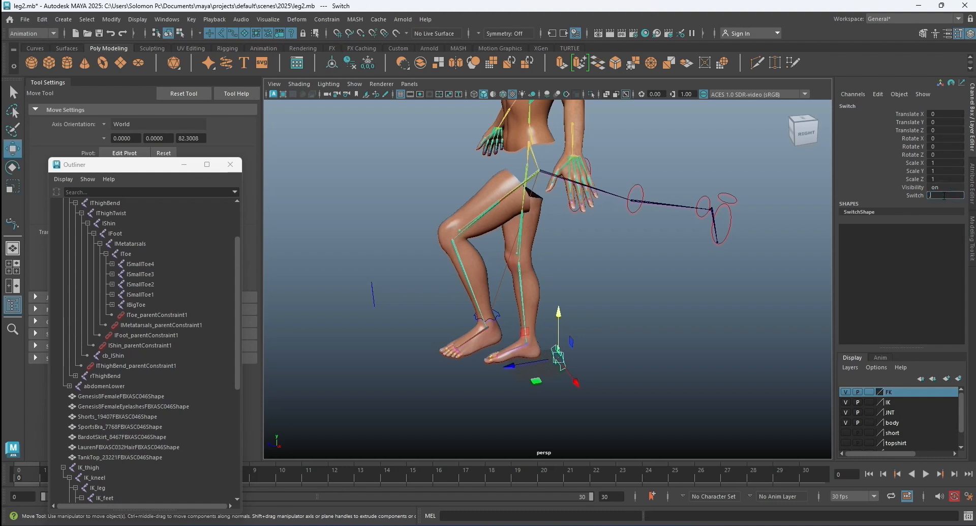
{"action": "key", "text": "Return"}
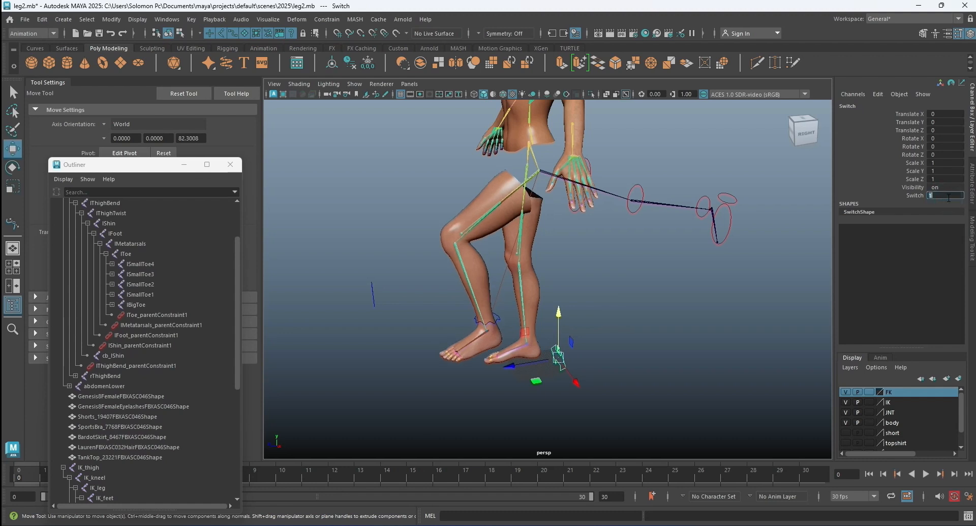
{"action": "type", "text": "0"}
{"action": "key", "text": "Return"}
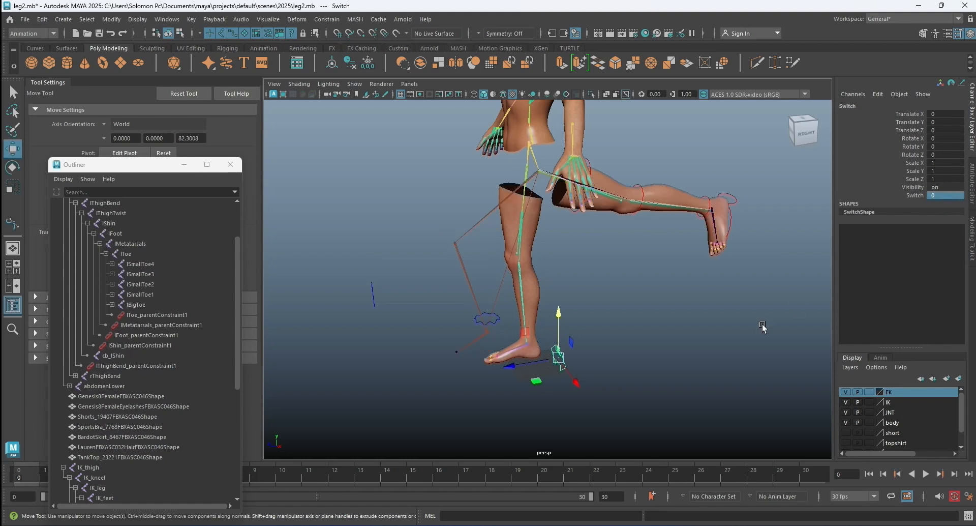
{"action": "left_click", "coordinate": [752, 322]}
Rotate the FK knee control to raise the shin, and rotate Leg_Ctrl to about 13 in Rotate X.
{"action": "left_click_drag", "start_coordinate": [656, 169], "coordinate": [581, 151], "text": "alt"}
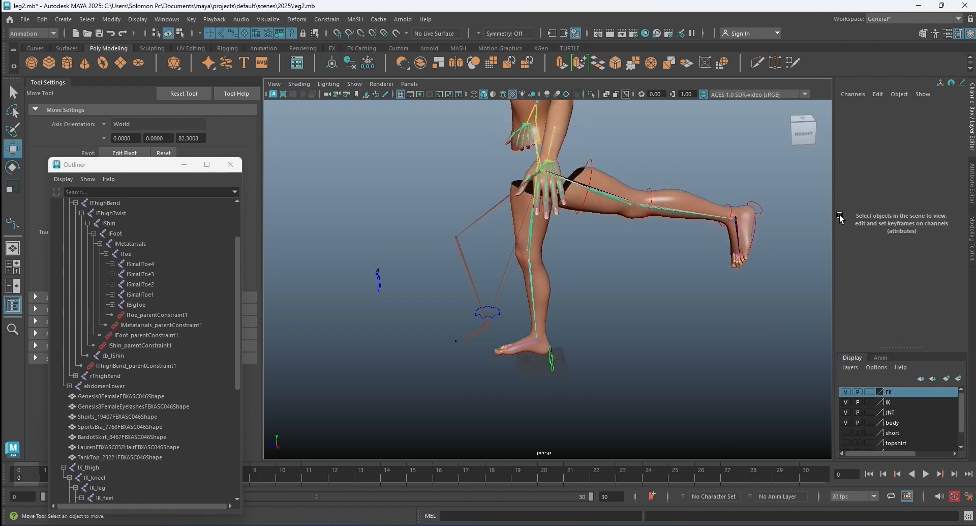
{"action": "left_click", "coordinate": [763, 206]}
{"action": "key", "text": "e"}
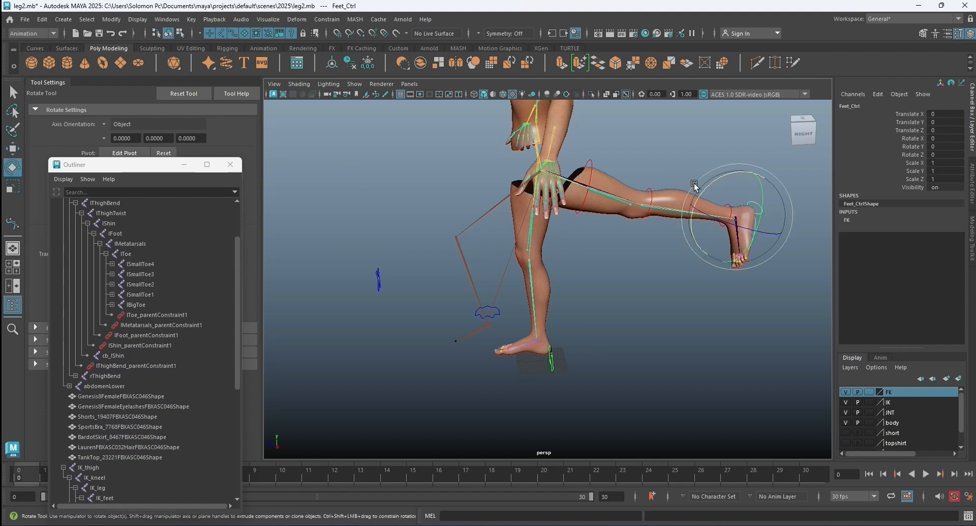
{"action": "left_click", "coordinate": [655, 179]}
{"action": "left_click", "coordinate": [621, 163]}
{"action": "left_click_drag", "start_coordinate": [621, 163], "coordinate": [718, 171]}
{"action": "left_click", "coordinate": [728, 169]}
{"action": "left_click", "coordinate": [728, 169]}
{"action": "left_click_drag", "start_coordinate": [696, 166], "coordinate": [697, 175]}
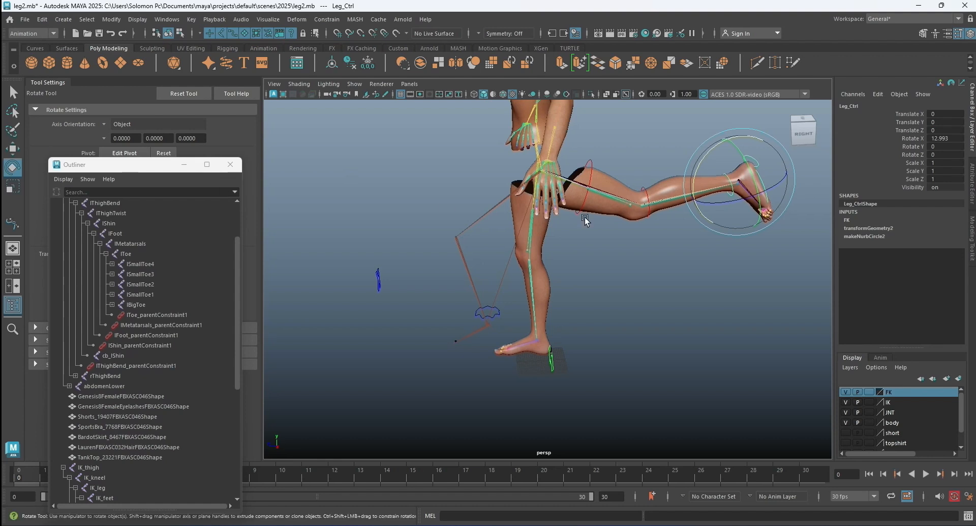
Try rotating Feet_Ctrl to about 22 in Rotate X, and undo the trial rotation.
{"action": "key", "text": "f"}
{"action": "scroll", "coordinate": [670, 231], "scroll_direction": "down", "scroll_amount": 8}
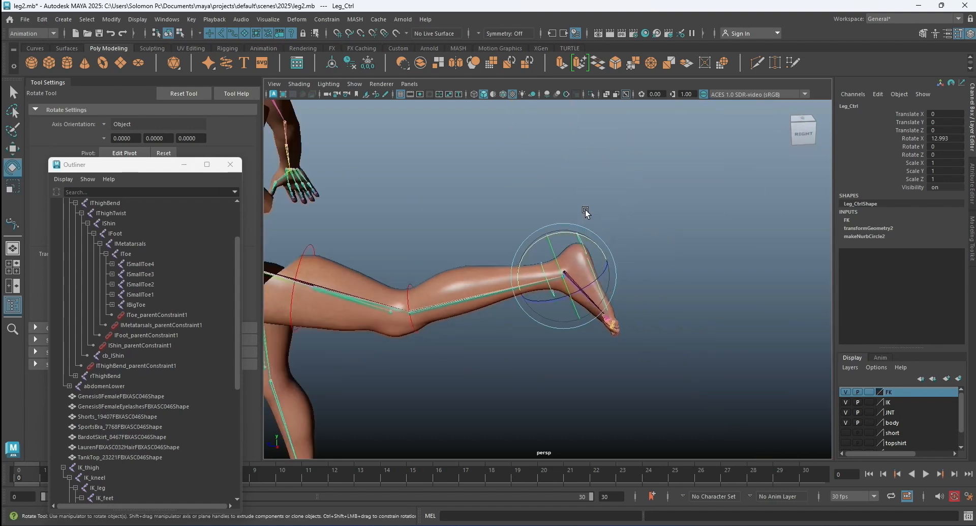
{"action": "left_click", "coordinate": [585, 203]}
{"action": "left_click", "coordinate": [584, 214]}
{"action": "left_click_drag", "start_coordinate": [562, 227], "coordinate": [546, 228]}
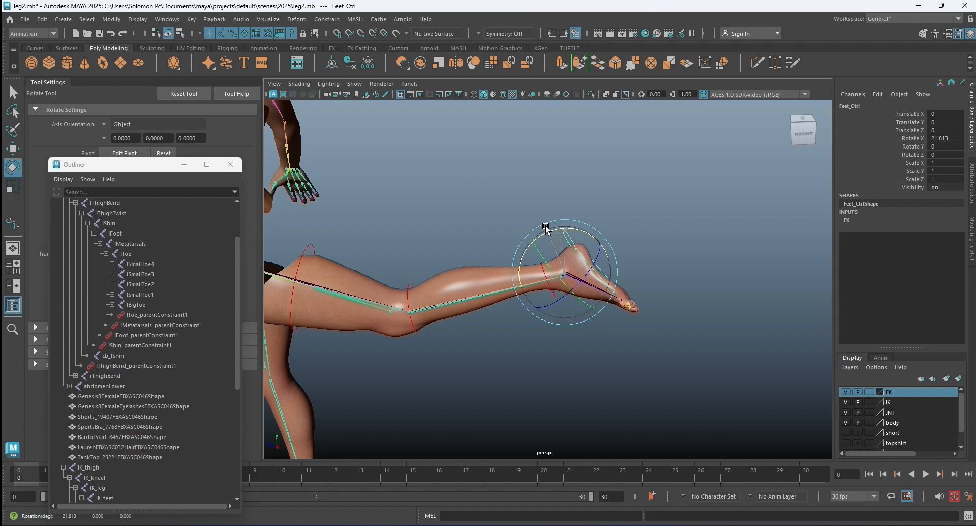
{"action": "key", "text": "ctrl+z"}
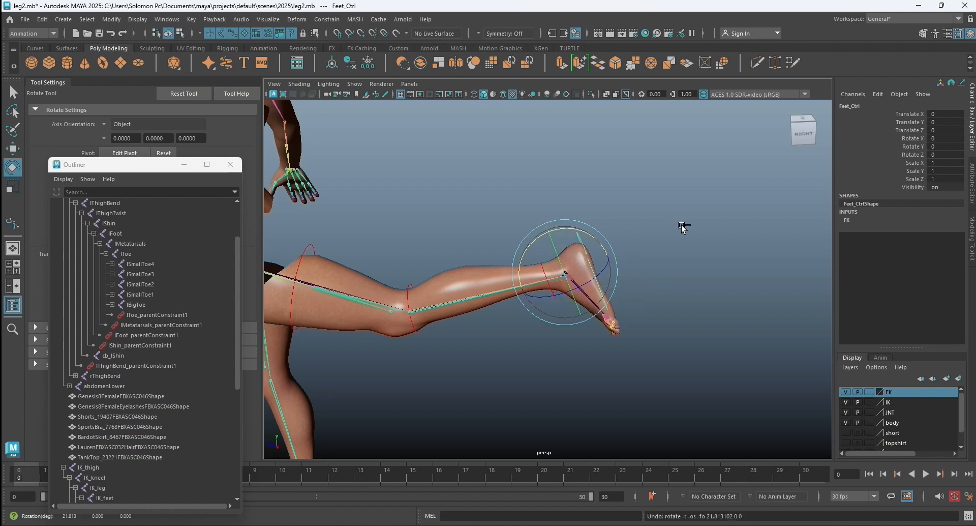
{"action": "left_click", "coordinate": [682, 226]}
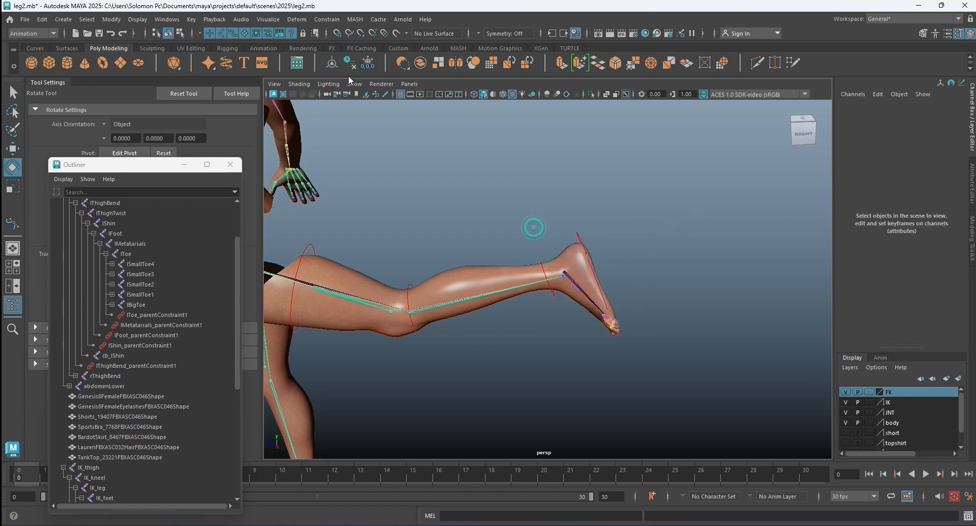
Exclude joints and surfaces from viewport selection so that only the control curves can be picked.
{"action": "left_click", "coordinate": [222, 35]}
{"action": "left_click", "coordinate": [527, 169]}
{"action": "scroll", "coordinate": [513, 223], "scroll_direction": "down", "scroll_amount": 3}
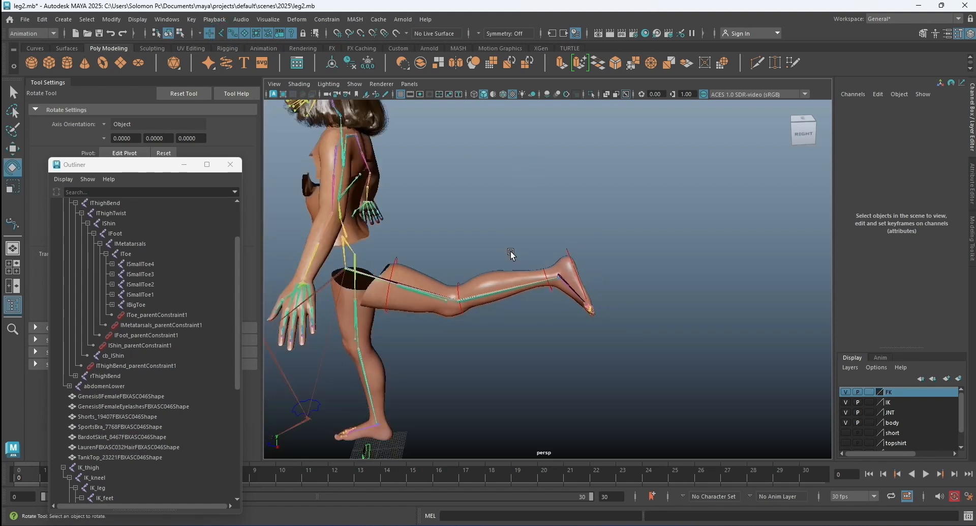
{"action": "middle_click_drag", "start_coordinate": [504, 253], "coordinate": [585, 242], "text": "alt"}
{"action": "left_click_drag", "start_coordinate": [471, 238], "coordinate": [683, 288]}
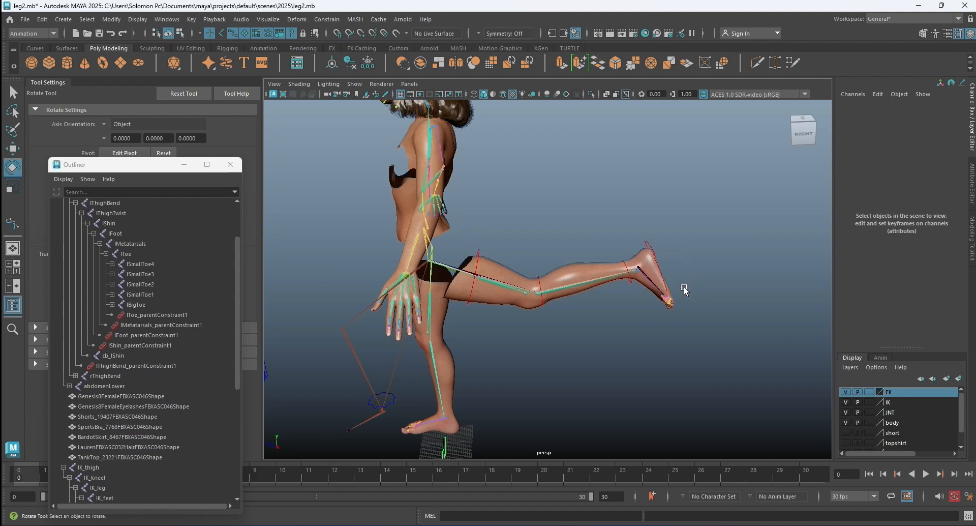
{"action": "left_click", "coordinate": [591, 220]}
Select all FK leg controls together and reset their Rotate X, Y and Z values to 0.
{"action": "left_click_drag", "start_coordinate": [462, 237], "coordinate": [706, 300]}
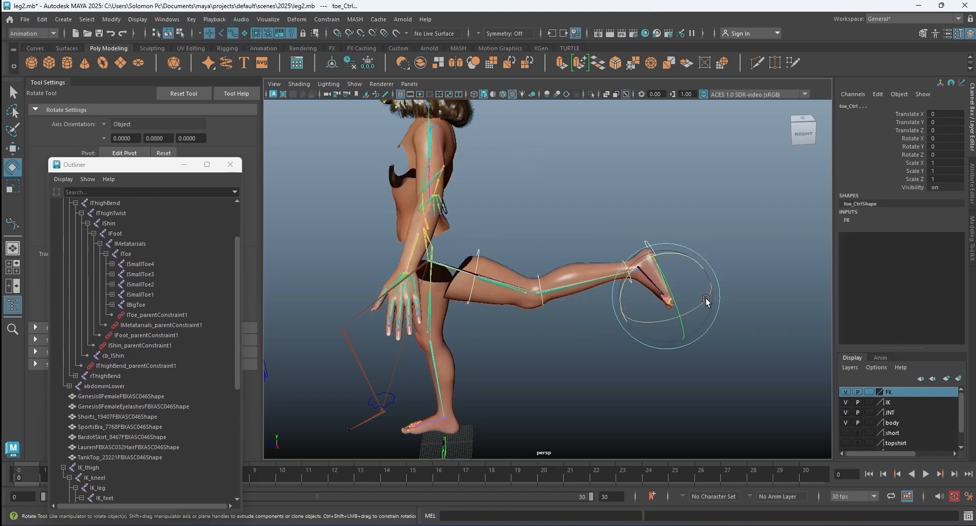
{"action": "left_click_drag", "start_coordinate": [935, 139], "coordinate": [938, 153]}
{"action": "type", "text": "0"}
{"action": "key", "text": "Return"}
{"action": "left_click", "coordinate": [639, 229]}
Reset Translate Y and Translate Z of IK_leg_Ctrl to 0.
{"action": "left_click_drag", "start_coordinate": [470, 293], "coordinate": [565, 292], "text": "alt"}
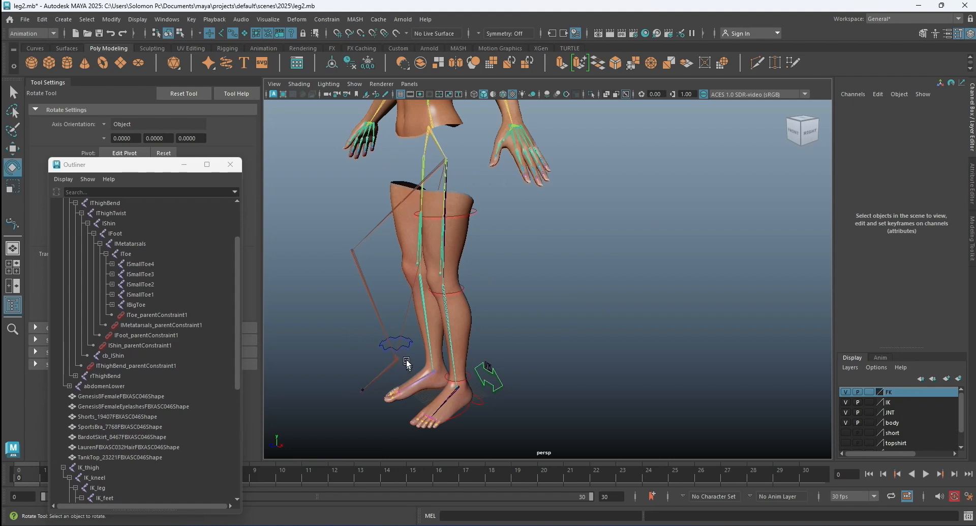
{"action": "left_click", "coordinate": [408, 345]}
{"action": "left_click_drag", "start_coordinate": [956, 122], "coordinate": [955, 130]}
{"action": "type", "text": "0"}
{"action": "key", "text": "Return"}
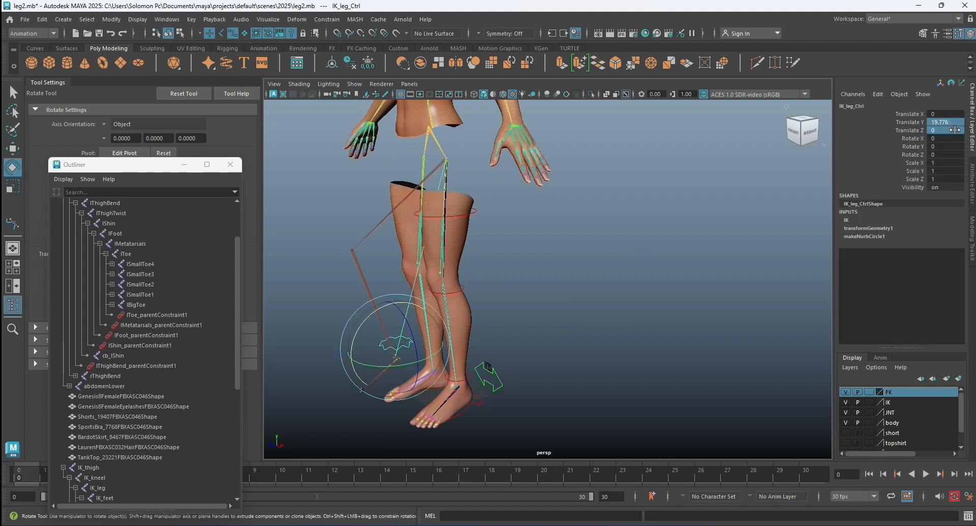
{"action": "left_click", "coordinate": [684, 192]}
{"action": "left_click_drag", "start_coordinate": [593, 235], "coordinate": [633, 237], "text": "alt"}
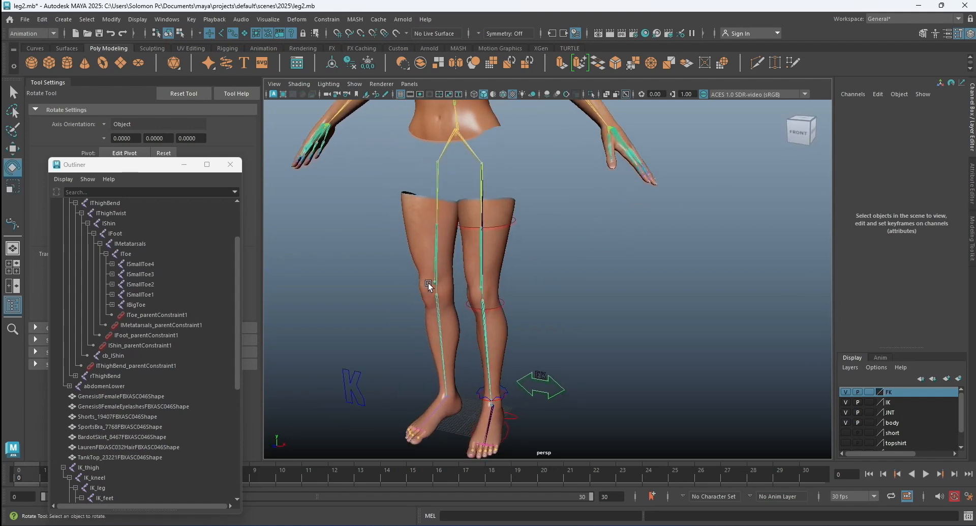
{"action": "left_click_drag", "start_coordinate": [526, 277], "coordinate": [302, 344], "text": "alt"}
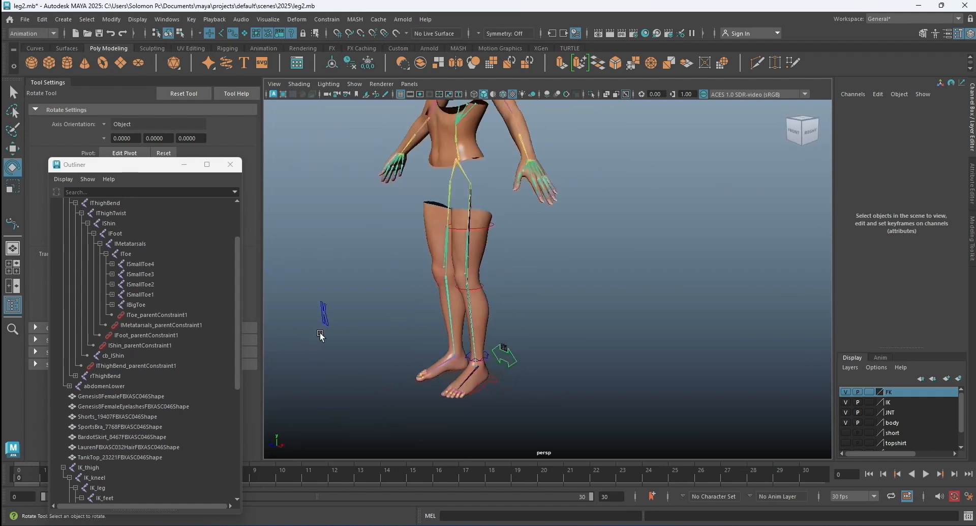
Reset Translate Z of IK_kneel_Ctrl to 0 and clear the selection.
{"action": "left_click", "coordinate": [325, 307]}
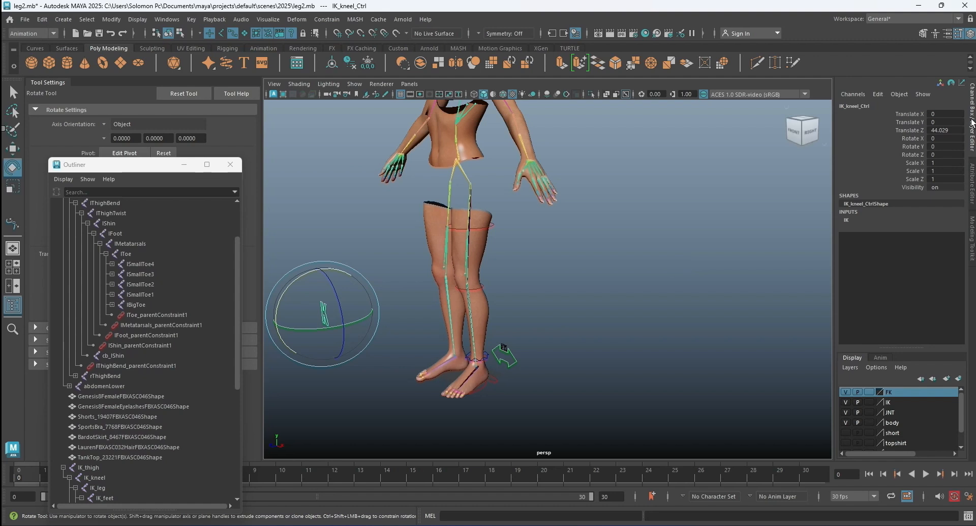
{"action": "double_click", "coordinate": [946, 130]}
{"action": "type", "text": "0"}
{"action": "key", "text": "Return"}
{"action": "left_click", "coordinate": [667, 304]}
Open Set Driven Key and load thigh_Ctrl as the driven object and the Switch control as the driver.
{"action": "scroll", "coordinate": [498, 235], "scroll_direction": "up", "scroll_amount": 3}
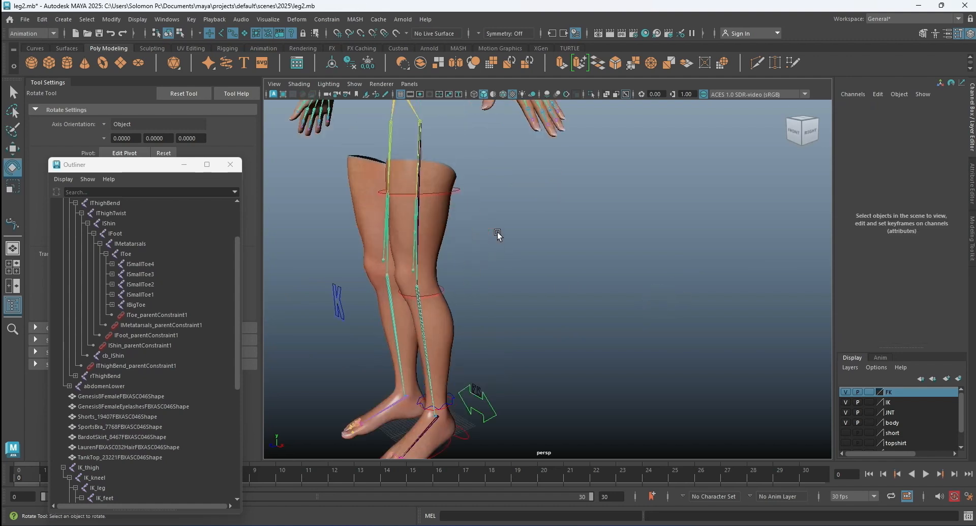
{"action": "left_click_drag", "start_coordinate": [496, 235], "coordinate": [507, 233], "text": "alt"}
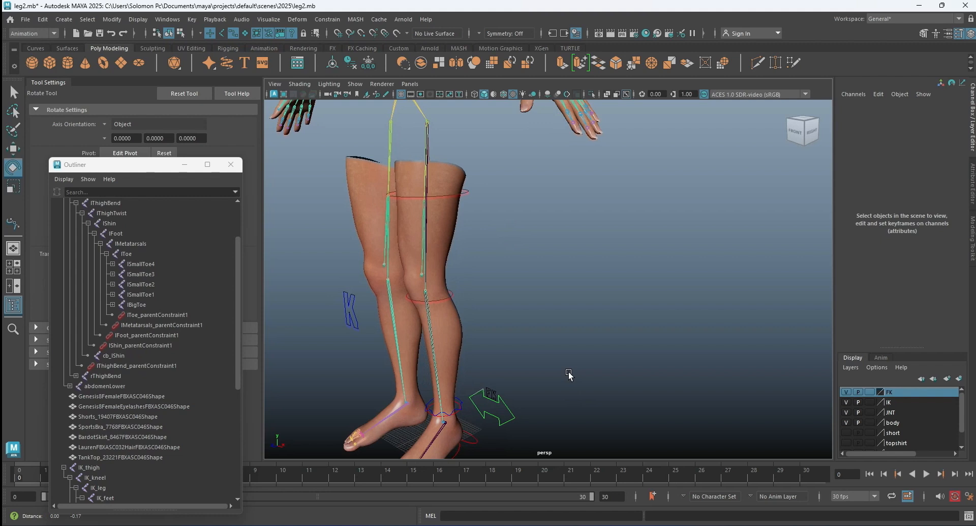
{"action": "middle_click_drag", "start_coordinate": [569, 375], "coordinate": [569, 338], "text": "alt"}
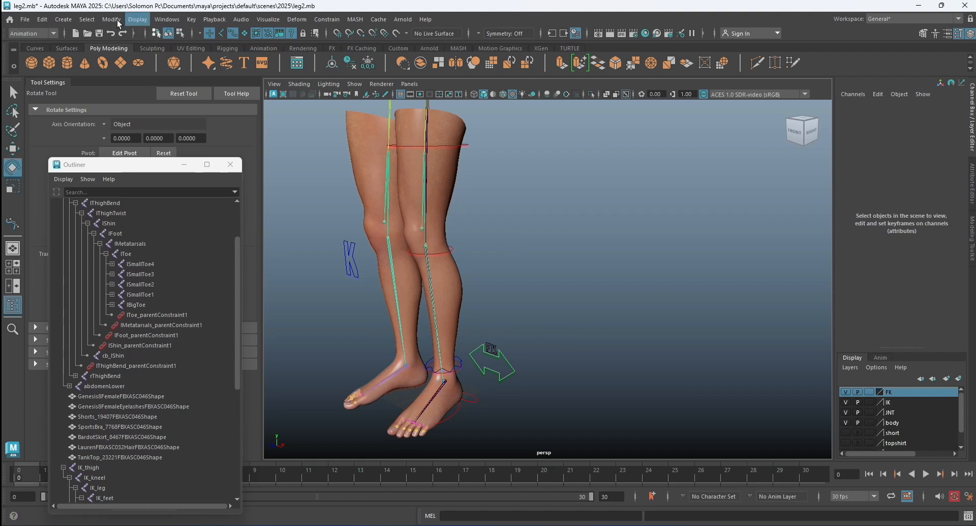
{"action": "left_click", "coordinate": [191, 19]}
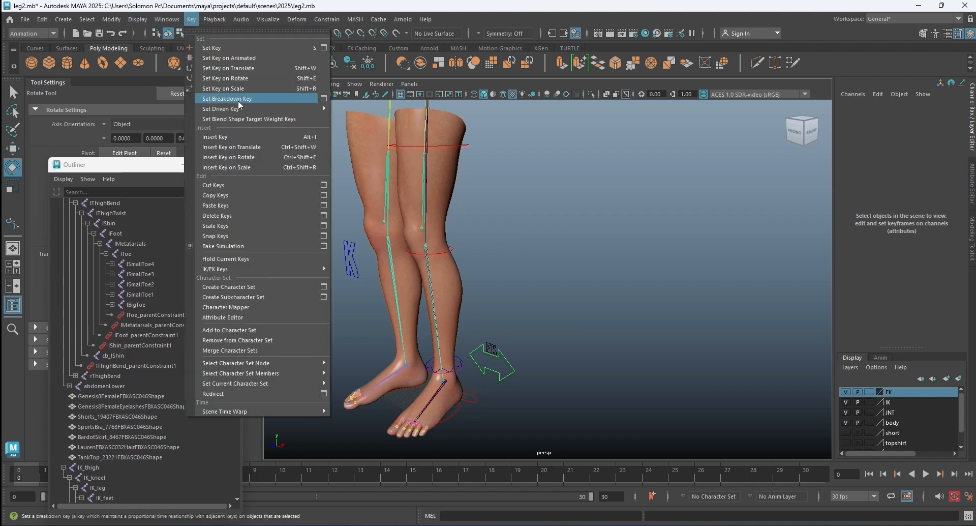
{"action": "mouse_move", "coordinate": [239, 109]}
{"action": "left_click", "coordinate": [356, 108]}
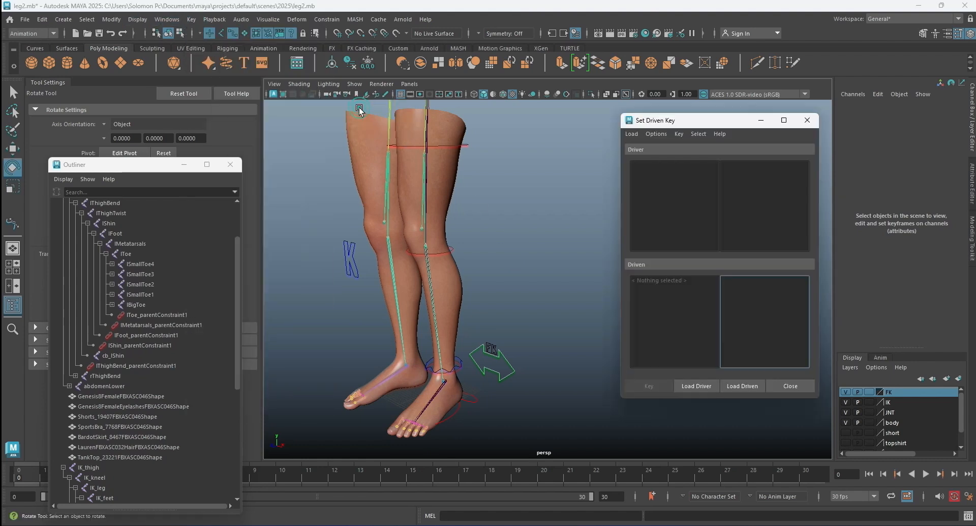
{"action": "left_click", "coordinate": [490, 264]}
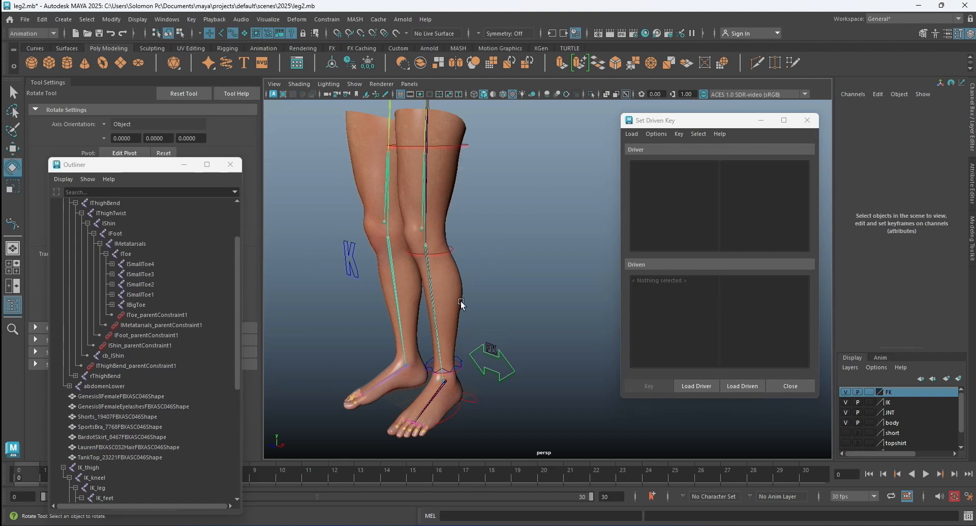
{"action": "left_click", "coordinate": [463, 147]}
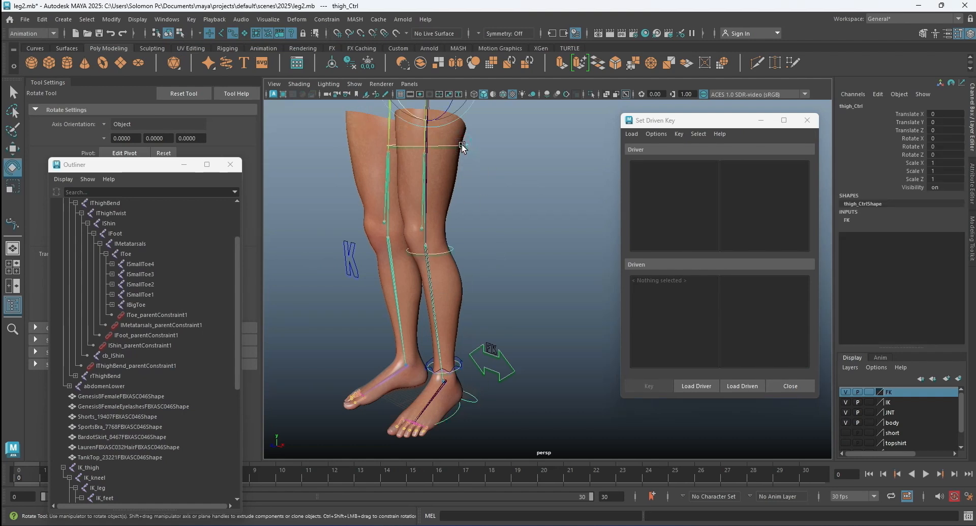
{"action": "left_click", "coordinate": [750, 386]}
{"action": "left_click", "coordinate": [512, 376]}
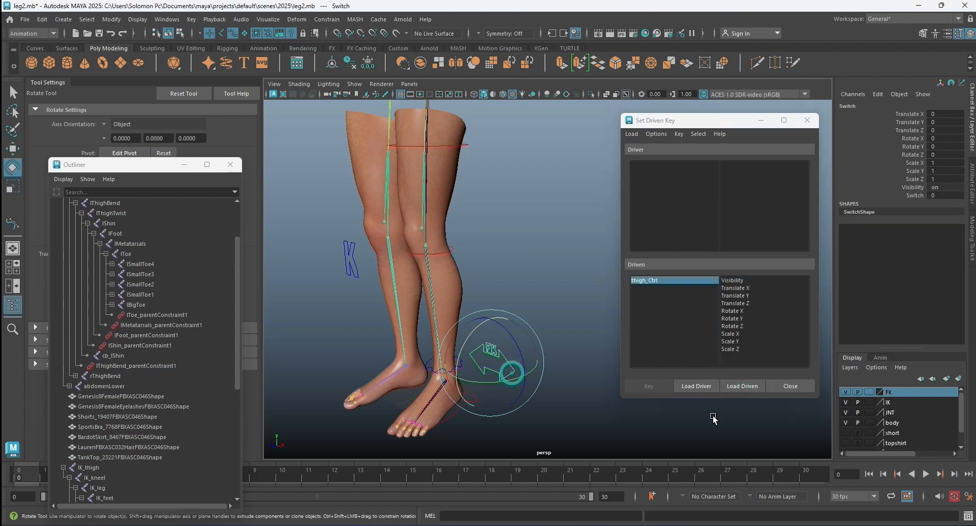
{"action": "left_click", "coordinate": [694, 386]}
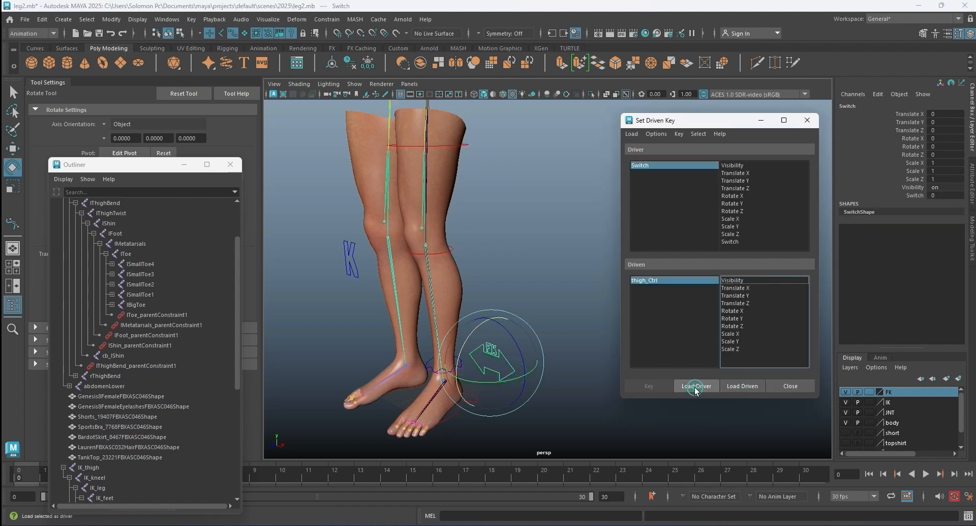
Set a driven key linking thigh_Ctrl's Visibility, on, to the Switch attribute at 0.
{"action": "left_click", "coordinate": [738, 241]}
{"action": "left_click", "coordinate": [663, 167]}
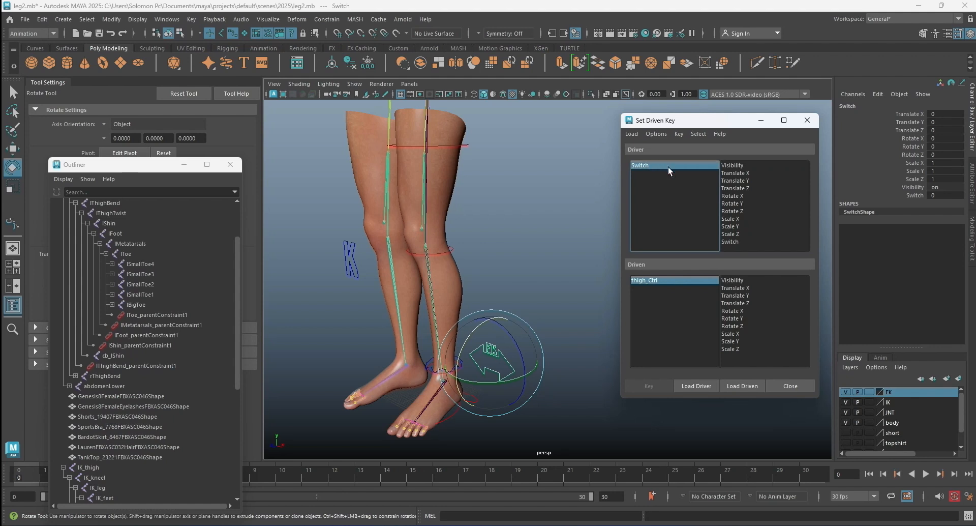
{"action": "left_click", "coordinate": [732, 281]}
{"action": "left_click", "coordinate": [734, 242]}
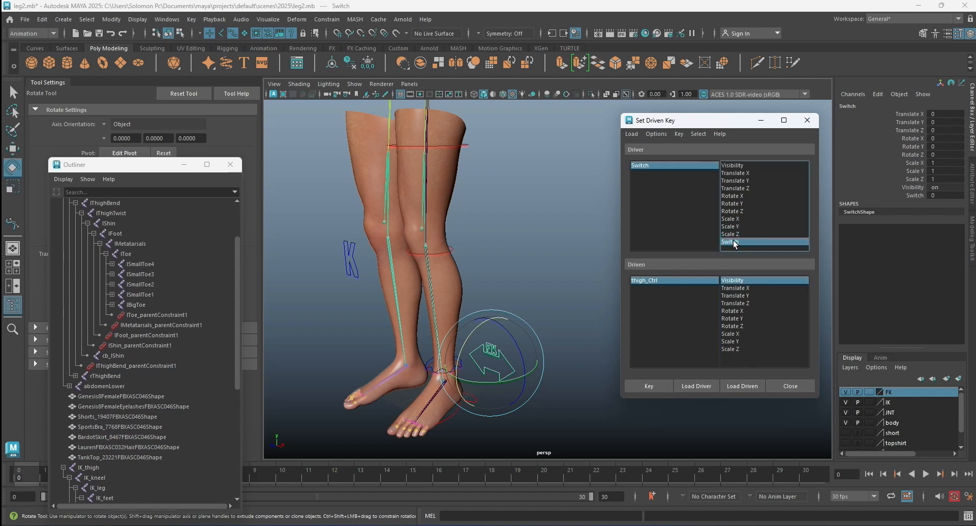
{"action": "left_click", "coordinate": [652, 385]}
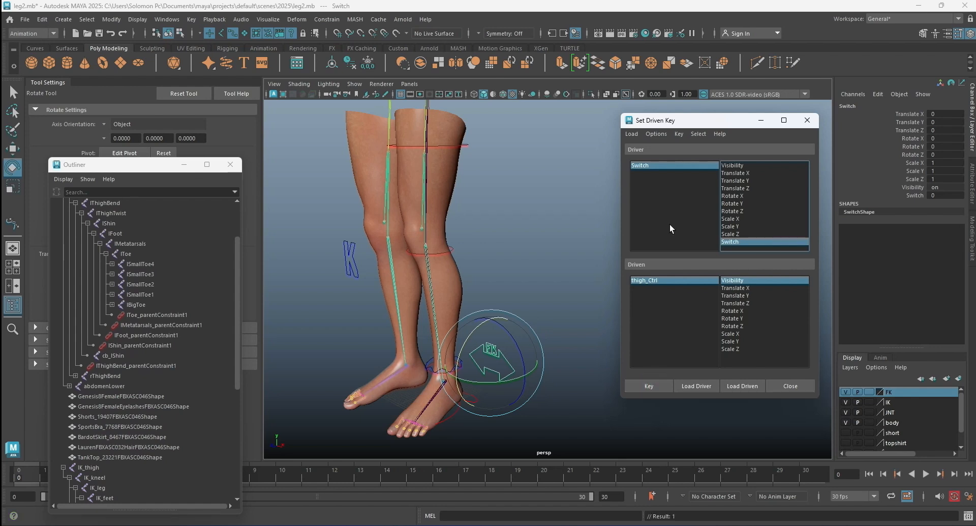
Set Switch to 1, turn thigh_Ctrl's Visibility off, and key that driven state.
{"action": "left_click", "coordinate": [666, 165]}
{"action": "left_click", "coordinate": [941, 195]}
{"action": "type", "text": "1"}
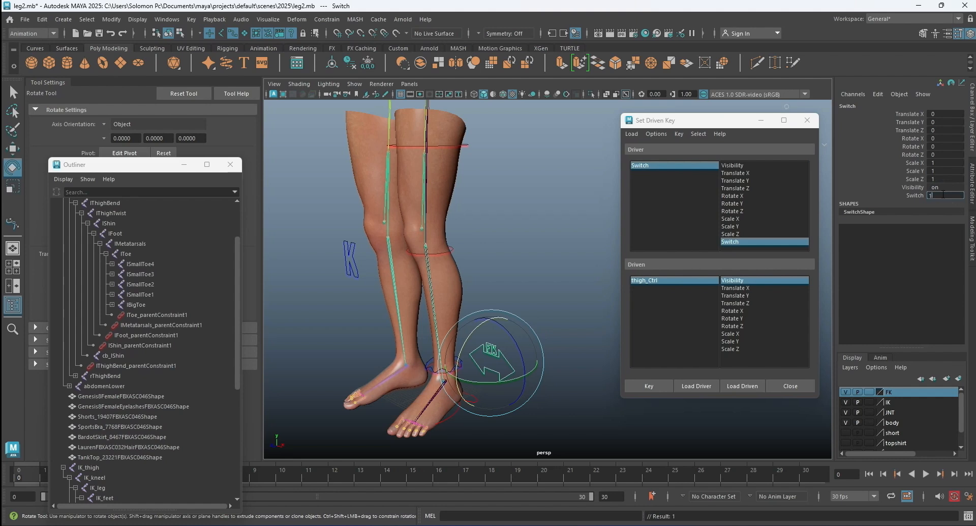
{"action": "key", "text": "Return"}
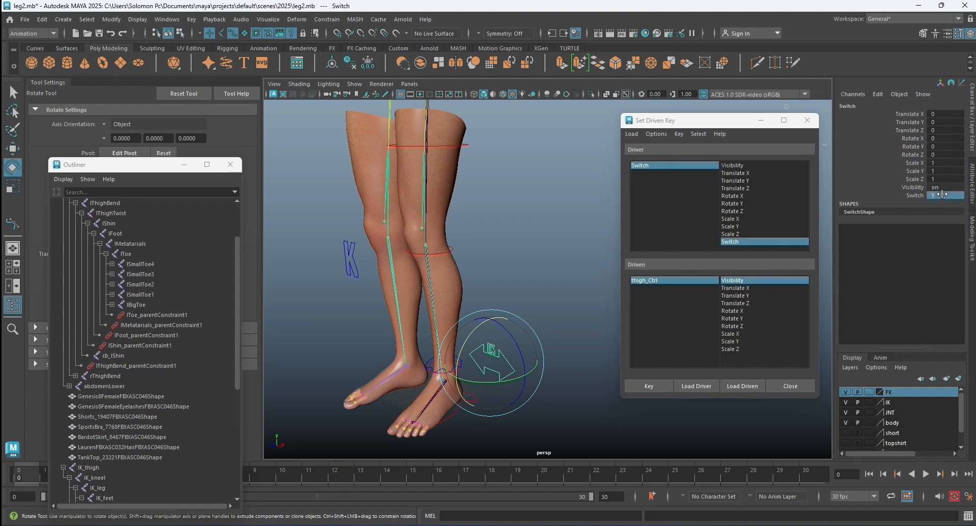
{"action": "left_click", "coordinate": [679, 280]}
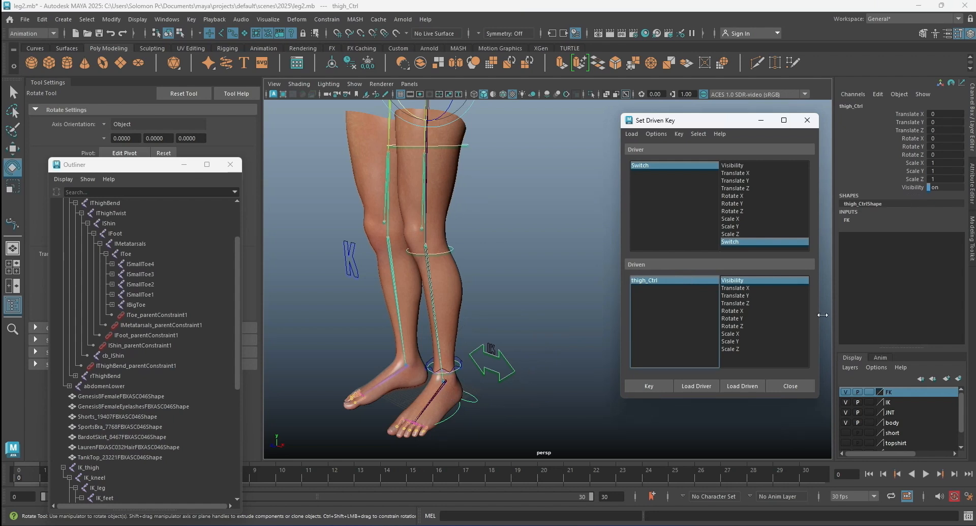
{"action": "left_click", "coordinate": [681, 281]}
{"action": "double_click", "coordinate": [945, 187]}
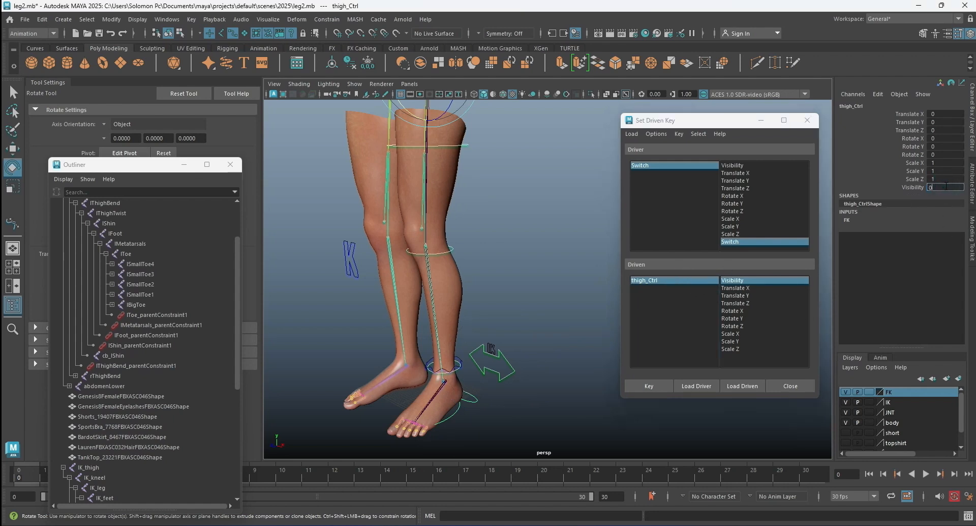
{"action": "key", "text": "Return"}
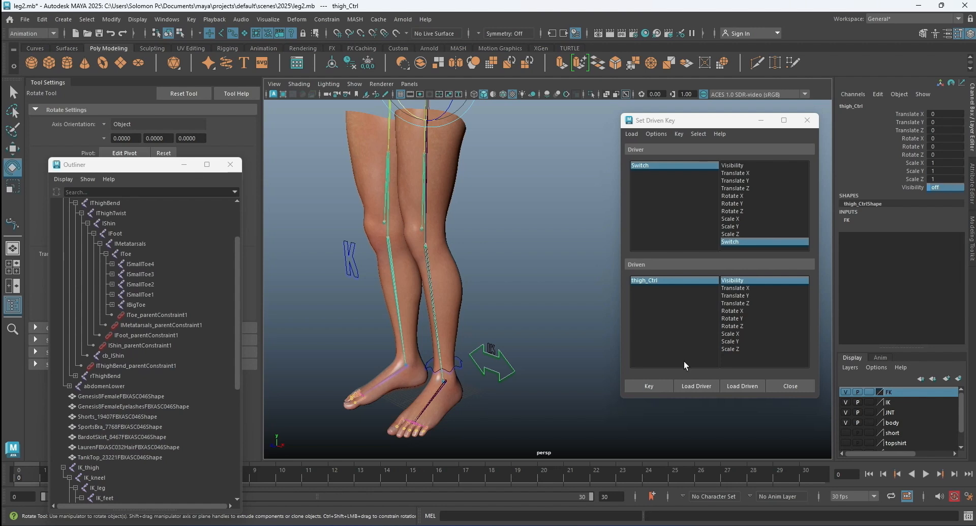
{"action": "left_click", "coordinate": [647, 385]}
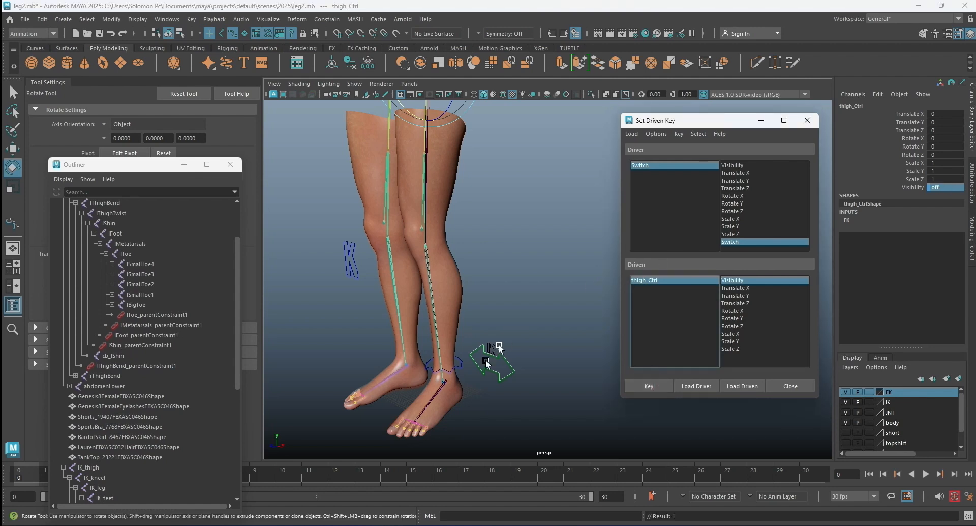
Load IK_leg_Ctrl and IK_kneel_Ctrl as driven objects and key their Visibility on with Switch at 1.
{"action": "left_click", "coordinate": [462, 365]}
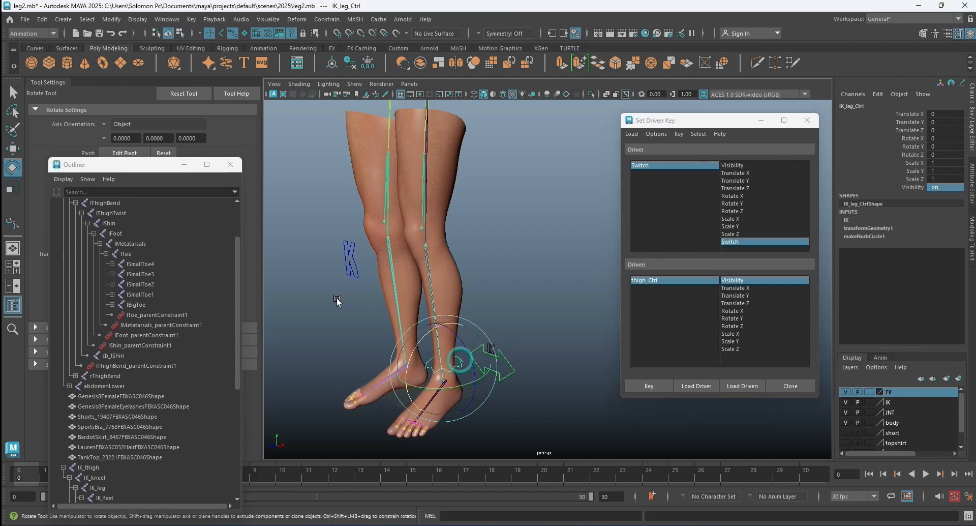
{"action": "left_click", "coordinate": [353, 266]}
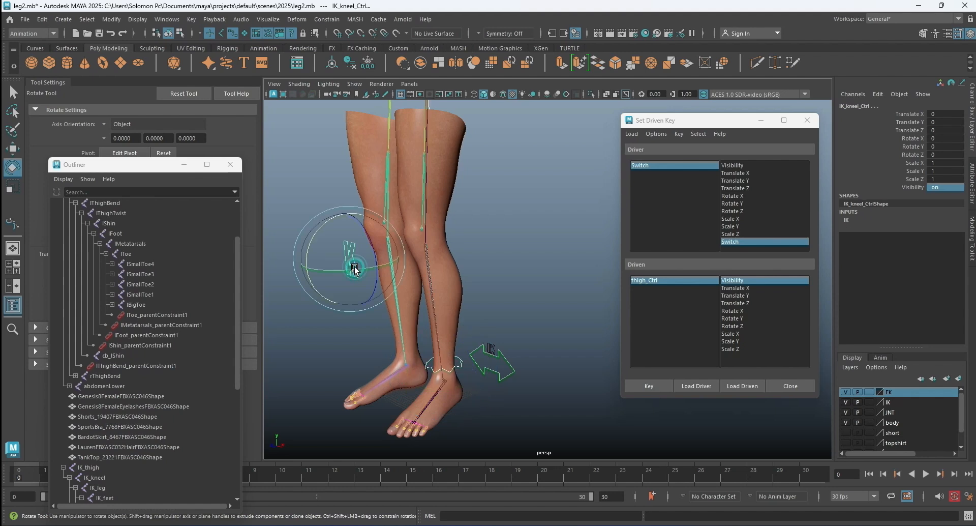
{"action": "left_click", "coordinate": [739, 388]}
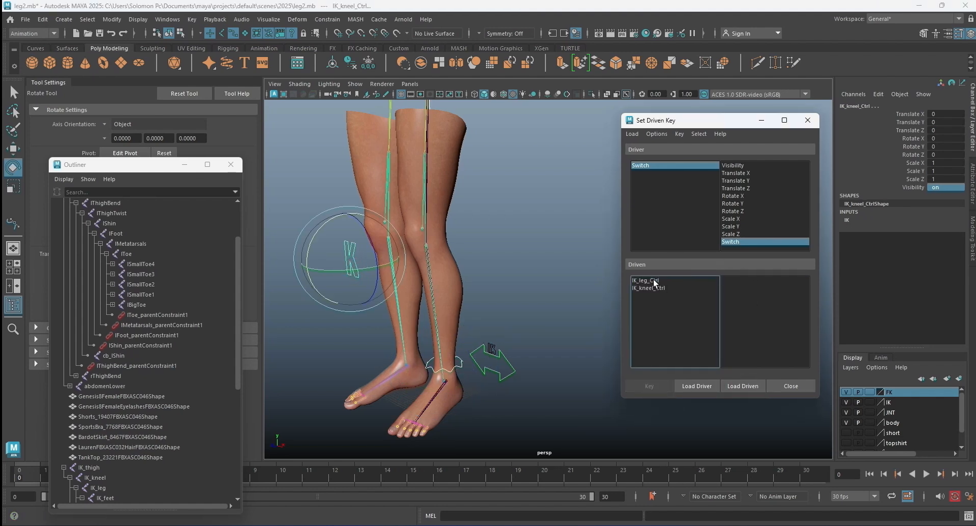
{"action": "left_click_drag", "start_coordinate": [655, 283], "coordinate": [654, 288]}
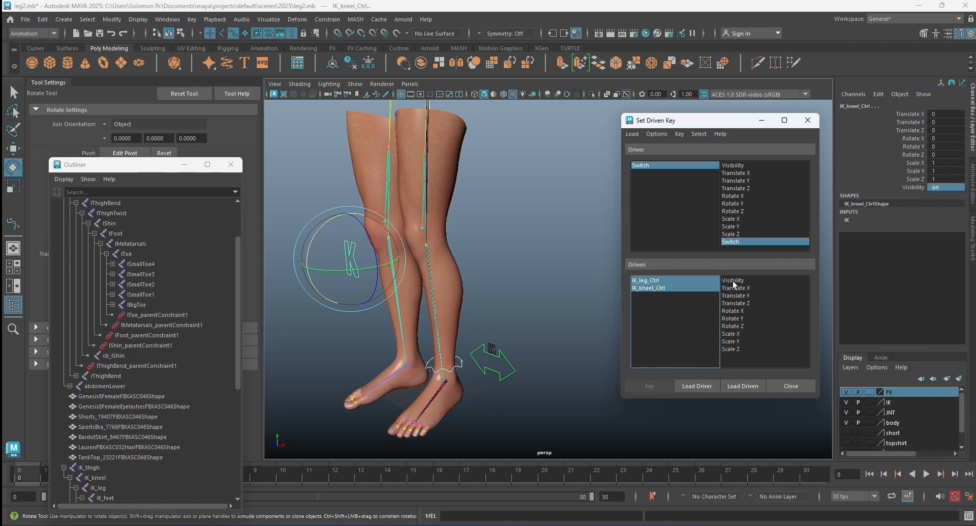
{"action": "left_click", "coordinate": [734, 280]}
{"action": "left_click", "coordinate": [650, 387]}
Set Switch to 0, turn the Visibility of IK_leg_Ctrl and IK_kneel_Ctrl off, and key that driven state.
{"action": "left_click", "coordinate": [658, 167]}
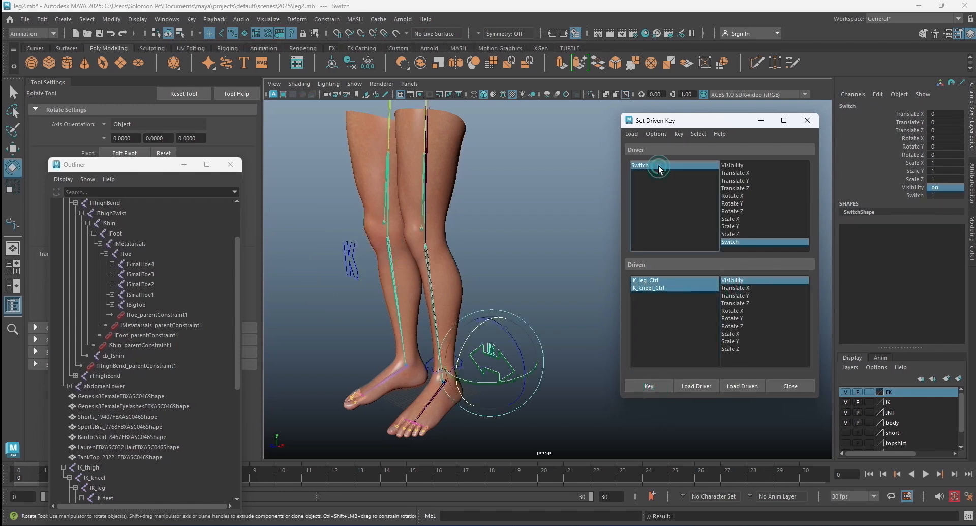
{"action": "double_click", "coordinate": [940, 194]}
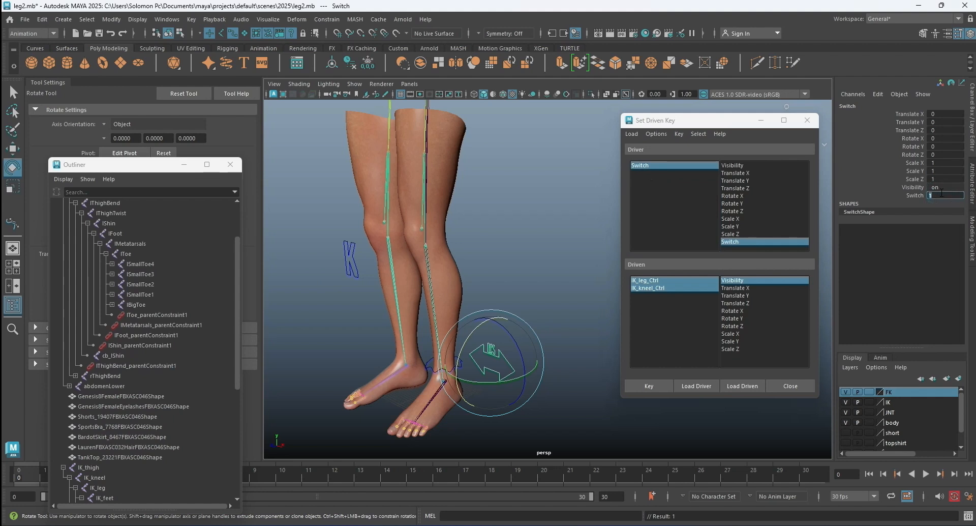
{"action": "type", "text": "0"}
{"action": "key", "text": "Return"}
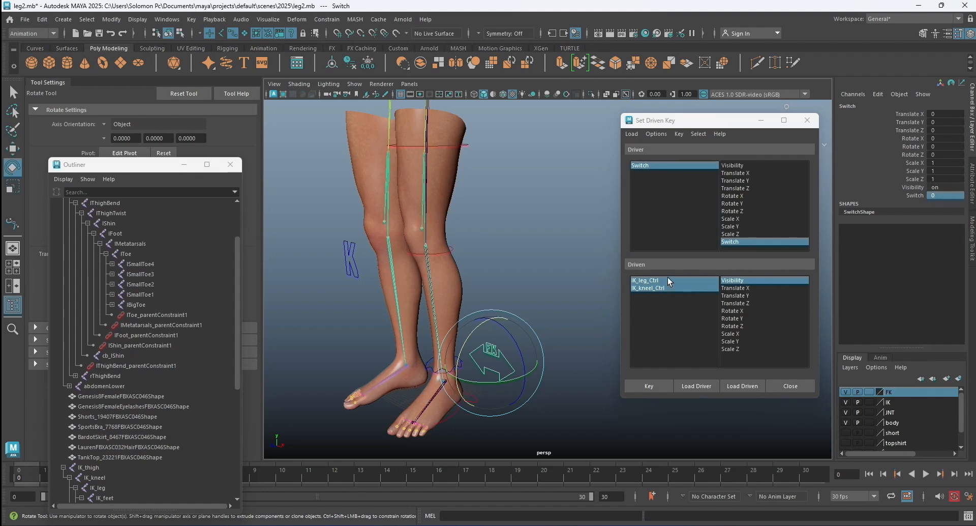
{"action": "left_click", "coordinate": [667, 288]}
{"action": "double_click", "coordinate": [948, 188]}
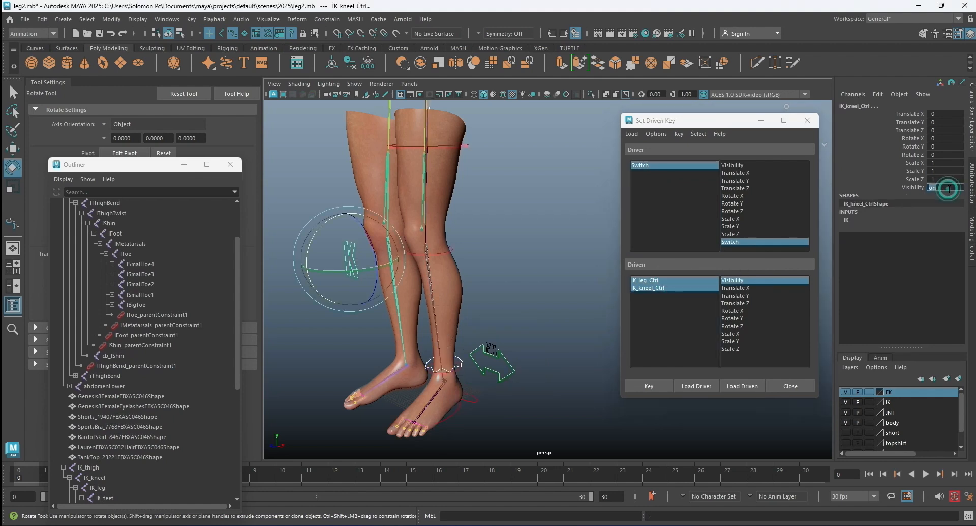
{"action": "type", "text": "0"}
{"action": "key", "text": "Return"}
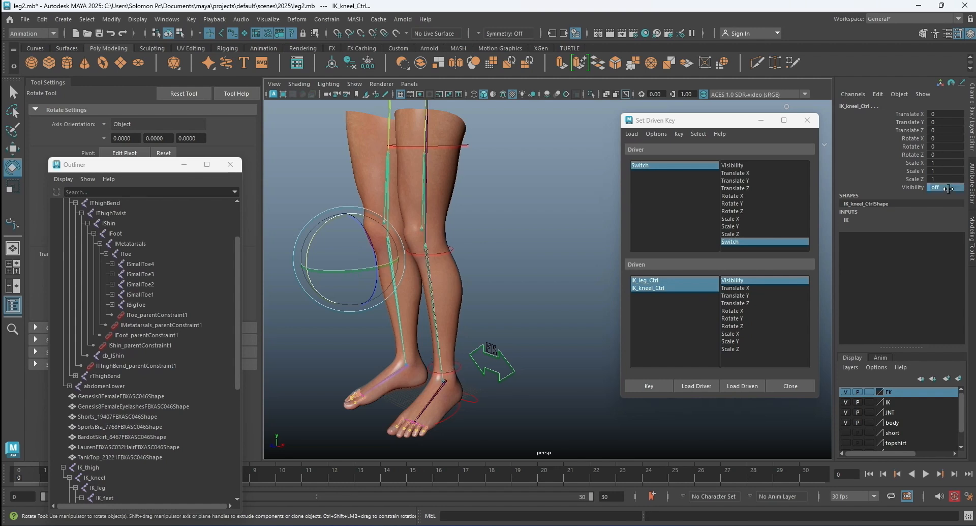
{"action": "left_click", "coordinate": [650, 386]}
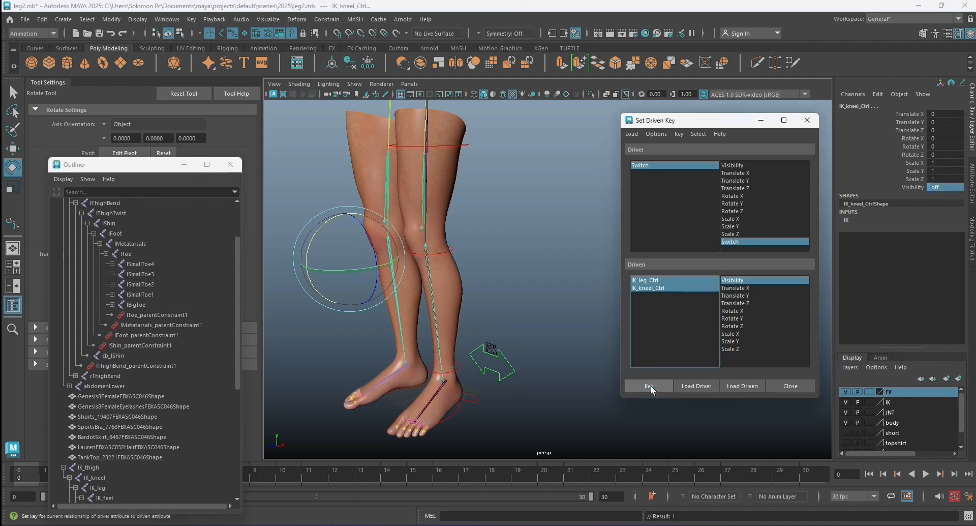
Scrub the Switch attribute between 0 and 1 to test the control visibility, ending at 0, and close Set Driven Key.
{"action": "left_click", "coordinate": [570, 325]}
{"action": "left_click", "coordinate": [500, 358]}
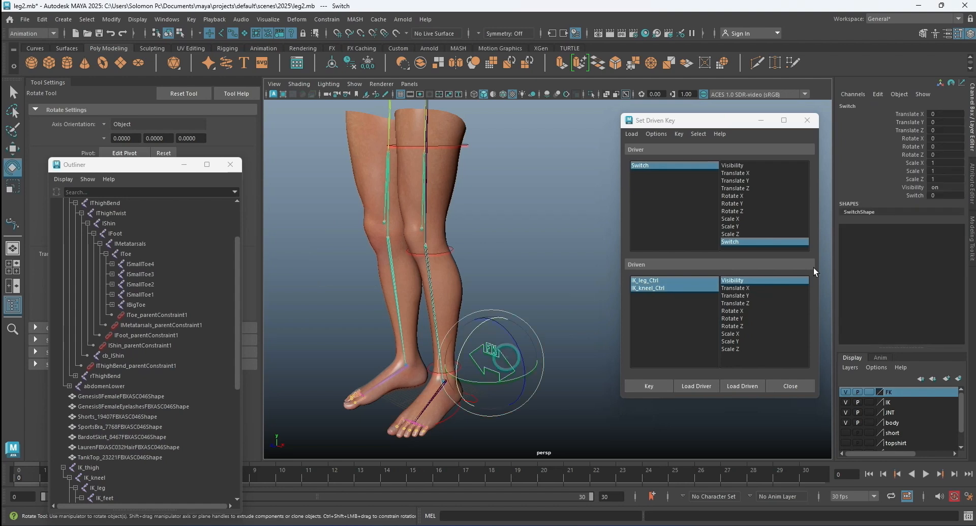
{"action": "left_click", "coordinate": [913, 195]}
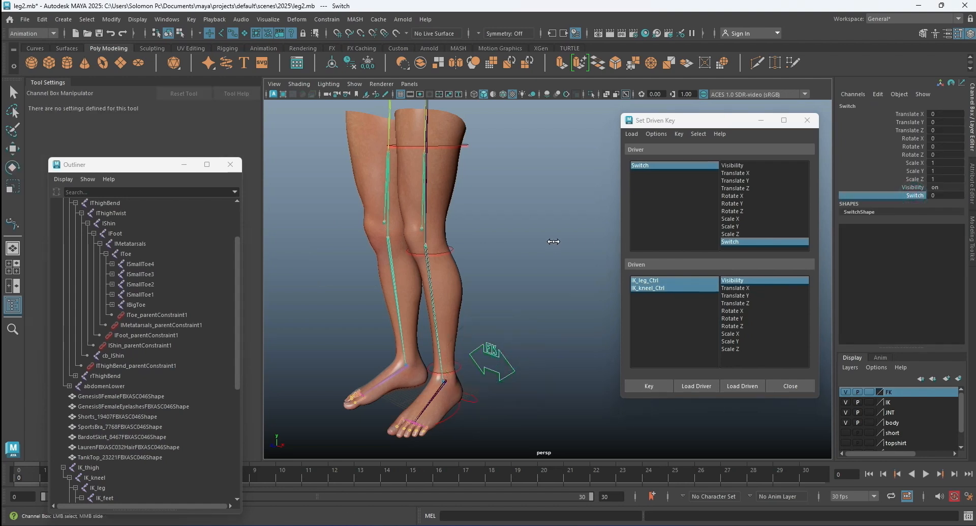
{"action": "middle_click_drag", "start_coordinate": [554, 237], "coordinate": [523, 233]}
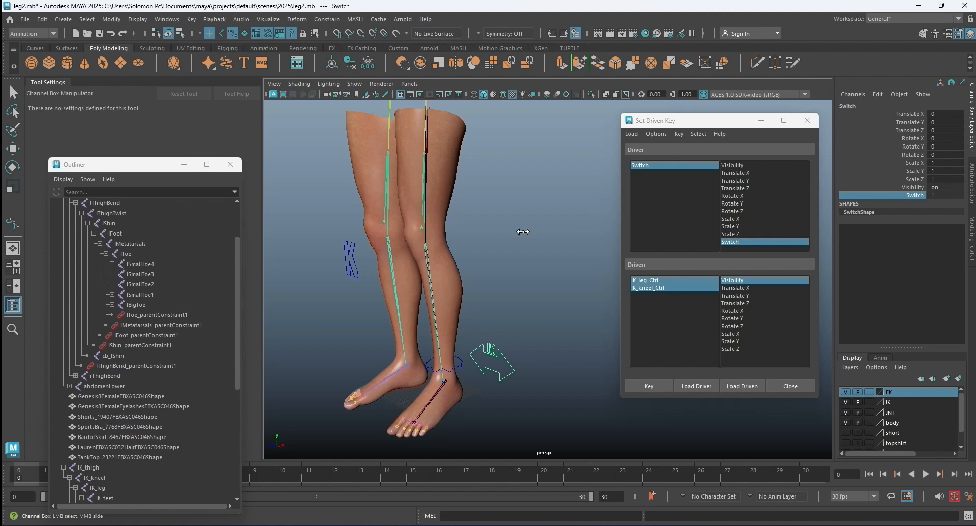
{"action": "left_click", "coordinate": [807, 120]}
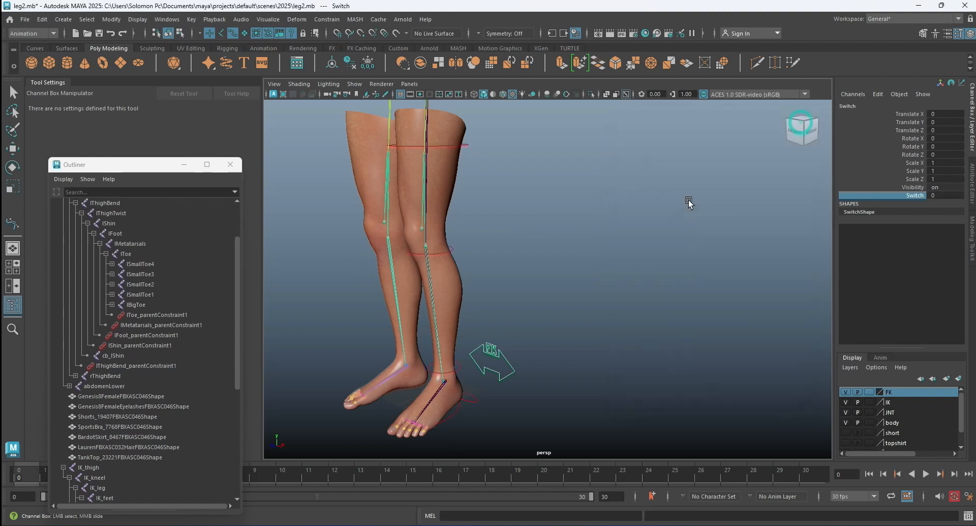
Rotate thigh_Ctrl about -54 degrees in X to test that the left leg follows in FK mode.
{"action": "key", "text": "e"}
{"action": "left_click", "coordinate": [651, 204]}
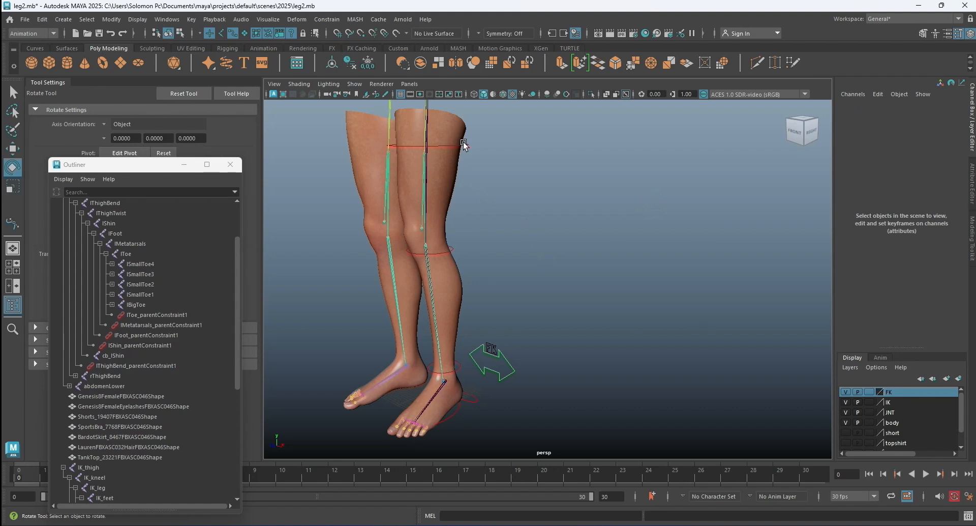
{"action": "left_click", "coordinate": [463, 145]}
{"action": "scroll", "coordinate": [484, 186], "scroll_direction": "down", "scroll_amount": 3}
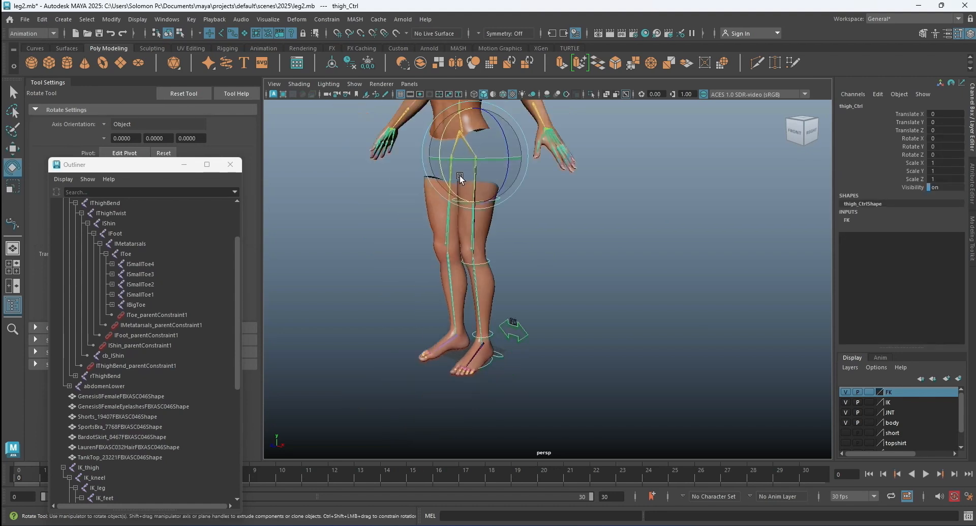
{"action": "left_click_drag", "start_coordinate": [449, 188], "coordinate": [575, 239]}
{"action": "mouse_move", "coordinate": [618, 264]}
{"action": "left_mouse_down", "text": "alt"}
{"action": "mouse_move", "coordinate": [582, 264]}
{"action": "mouse_move", "coordinate": [602, 261]}
{"action": "left_mouse_up", "text": "alt"}
{"action": "left_click", "coordinate": [602, 262]}
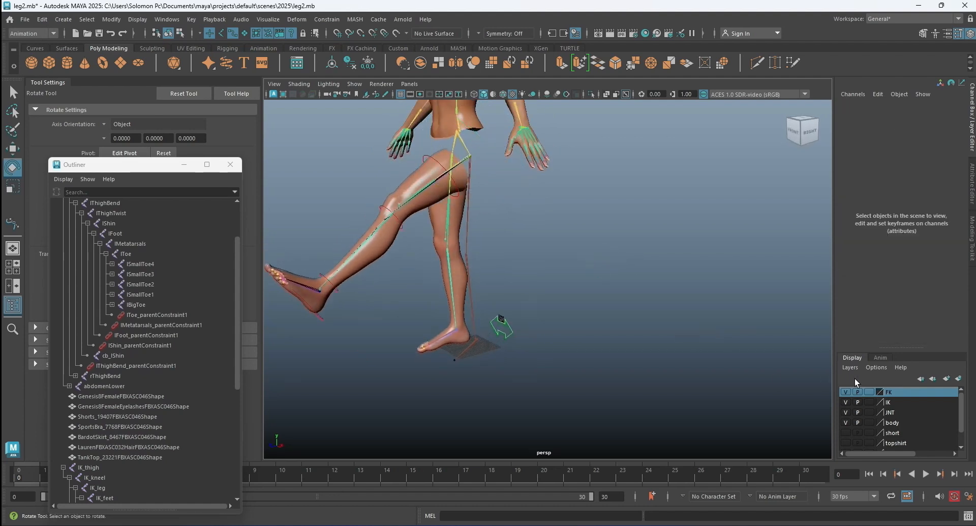
Scrub the Switch control's Switch attribute to 1 to test the IK mode with the FK leg still raised.
{"action": "left_click", "coordinate": [509, 326]}
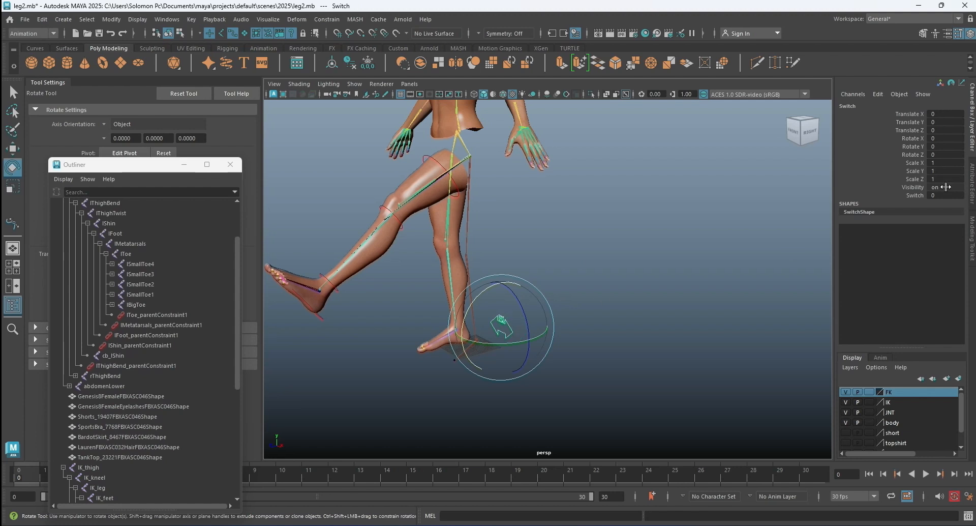
{"action": "left_click", "coordinate": [921, 196]}
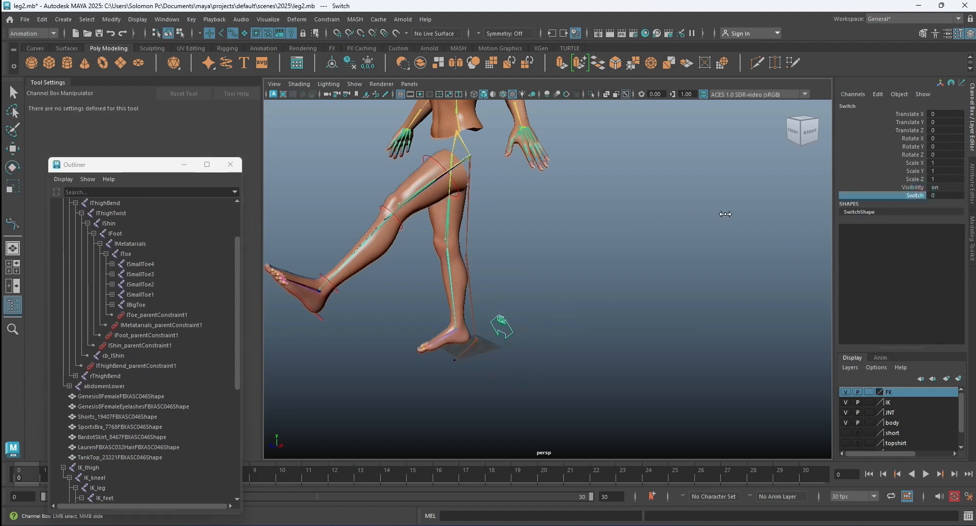
{"action": "middle_click_drag", "start_coordinate": [839, 210], "coordinate": [773, 209]}
{"action": "left_click", "coordinate": [687, 216]}
{"action": "scroll", "coordinate": [526, 272], "scroll_direction": "up", "scroll_amount": 3}
{"action": "mouse_move", "coordinate": [526, 274]}
{"action": "left_mouse_down", "text": "alt"}
{"action": "mouse_move", "coordinate": [573, 276]}
{"action": "mouse_move", "coordinate": [525, 279]}
{"action": "left_mouse_up", "text": "alt"}
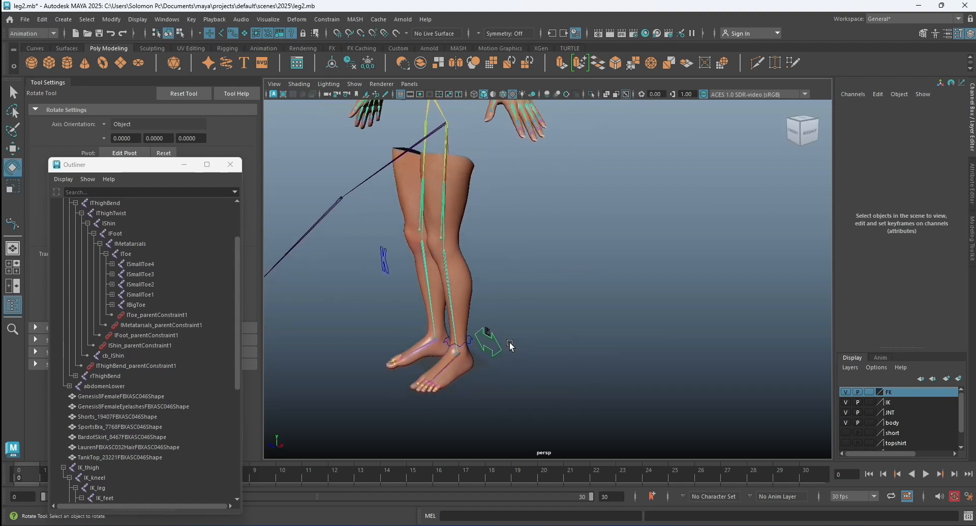
Undo the last Switch attribute change and clear the selection.
{"action": "left_click", "coordinate": [491, 339]}
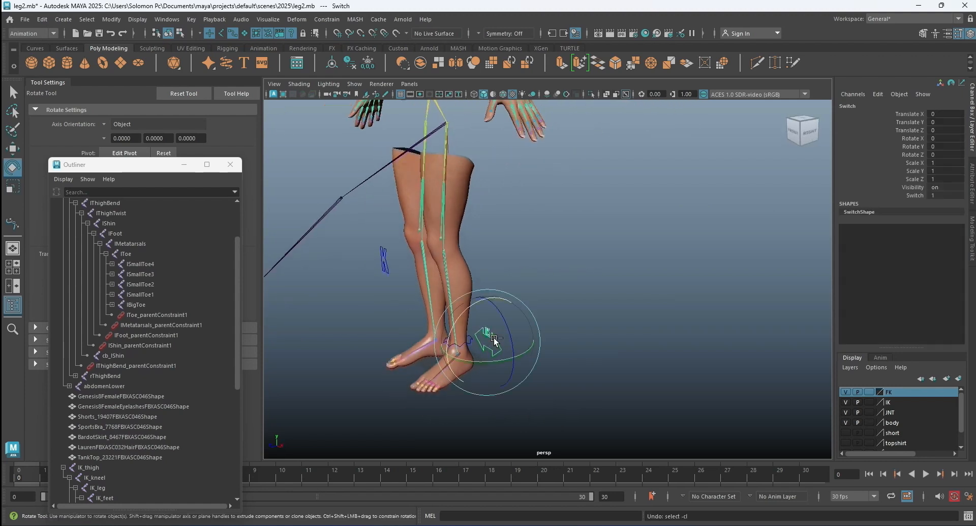
{"action": "key", "text": "ctrl+z"}
{"action": "left_click", "coordinate": [600, 248]}
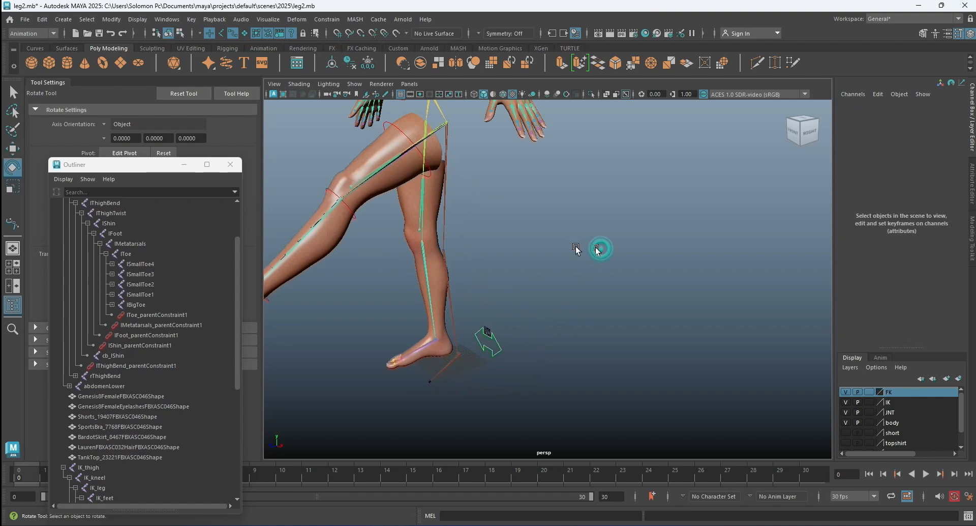
Reset thigh_Ctrl's Rotate X to 0.
{"action": "left_click_drag", "start_coordinate": [601, 252], "coordinate": [555, 189], "text": "alt"}
{"action": "left_click", "coordinate": [550, 130]}
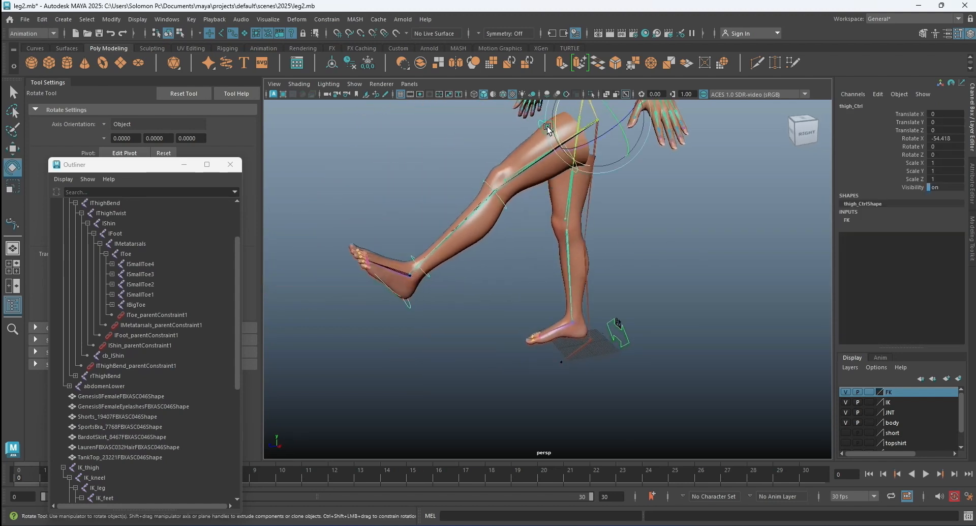
{"action": "double_click", "coordinate": [945, 188]}
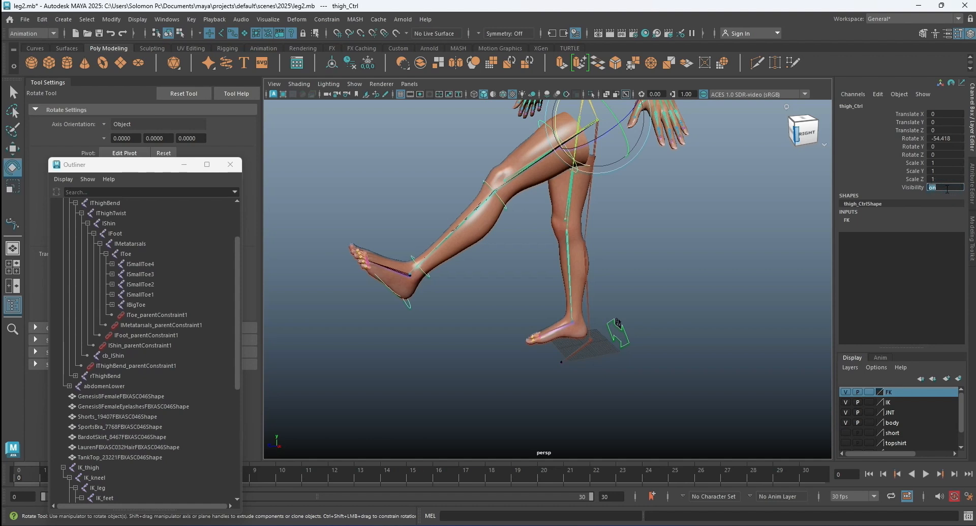
{"action": "double_click", "coordinate": [951, 138]}
{"action": "type", "text": "0"}
{"action": "key", "text": "Return"}
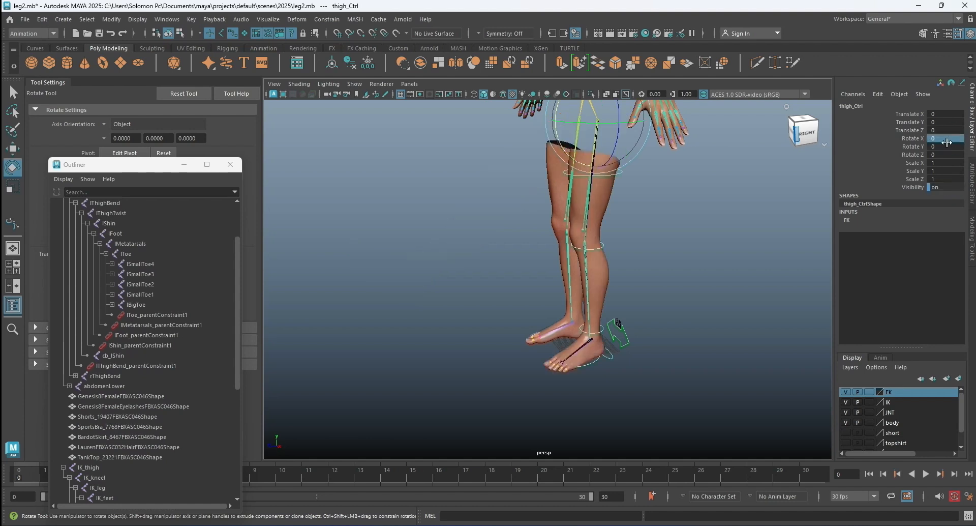
Lock and hide the Scale X, Y and Z attributes of the left leg's FK controls, from toe_Ctrl up to thigh_Ctrl.
{"action": "left_click", "coordinate": [765, 243]}
{"action": "mouse_move", "coordinate": [655, 244]}
{"action": "left_mouse_down", "text": "alt"}
{"action": "mouse_move", "coordinate": [656, 266]}
{"action": "mouse_move", "coordinate": [691, 264]}
{"action": "mouse_move", "coordinate": [661, 239]}
{"action": "left_mouse_up", "text": "alt"}
{"action": "scroll", "coordinate": [667, 208], "scroll_direction": "up", "scroll_amount": 2}
{"action": "middle_click_drag", "start_coordinate": [700, 203], "coordinate": [680, 220], "text": "alt"}
{"action": "left_click", "coordinate": [14, 93]}
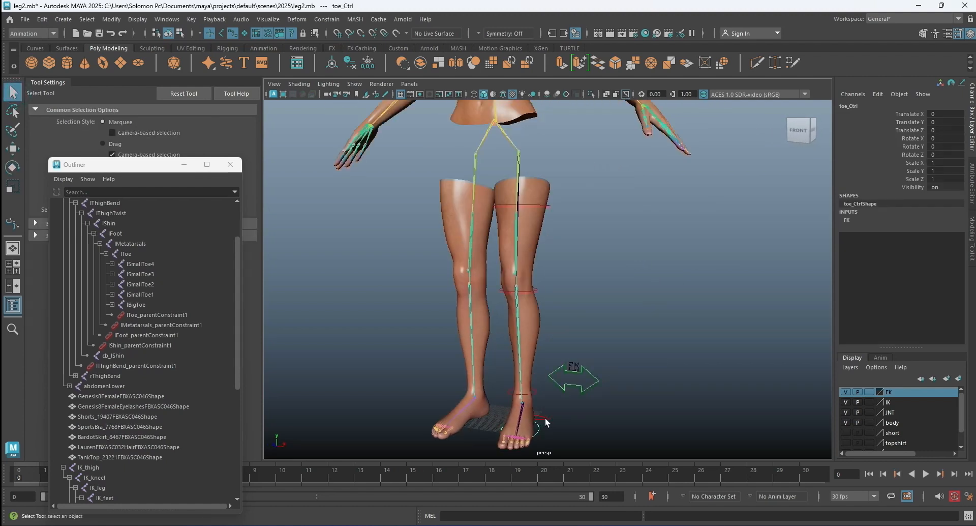
{"action": "left_click", "coordinate": [535, 389]}
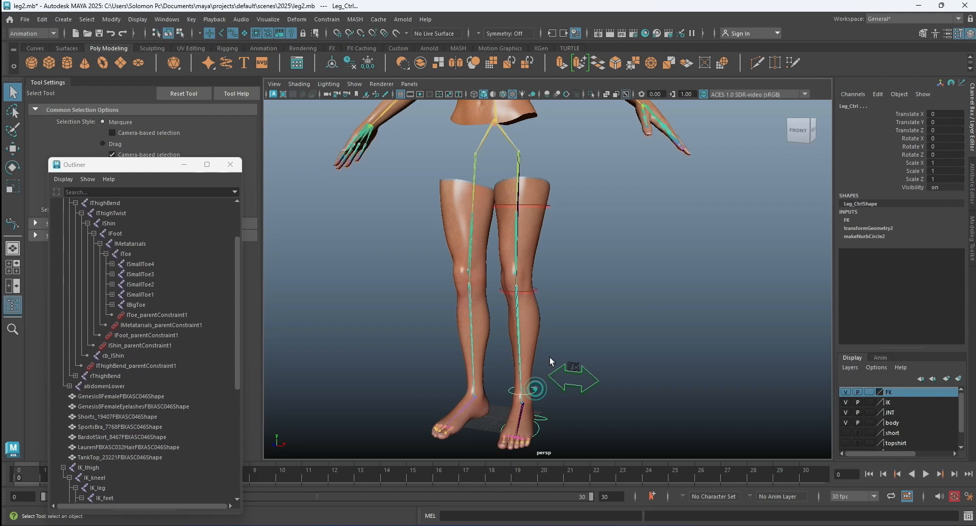
{"action": "left_click", "coordinate": [536, 288]}
{"action": "left_click", "coordinate": [548, 205]}
{"action": "left_click_drag", "start_coordinate": [919, 161], "coordinate": [920, 180]}
{"action": "right_click", "coordinate": [903, 164]}
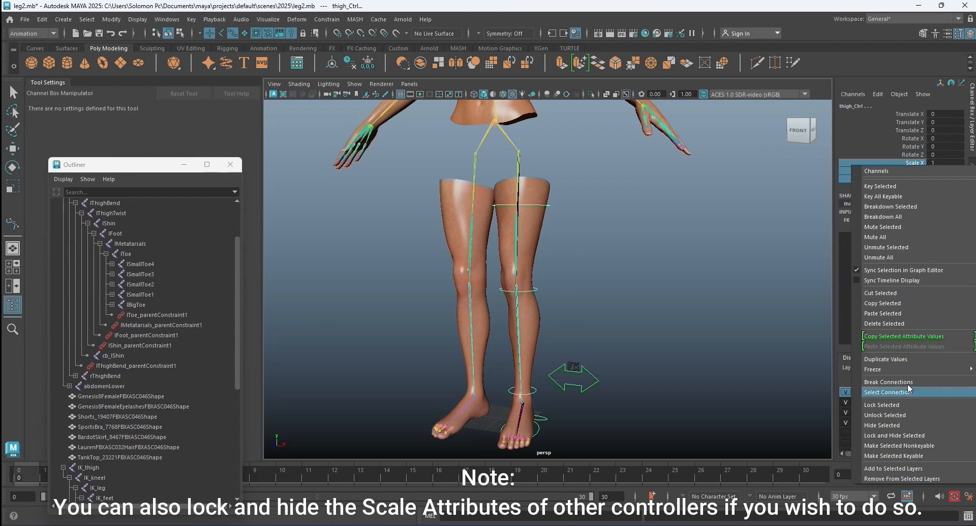
{"action": "left_click", "coordinate": [893, 435]}
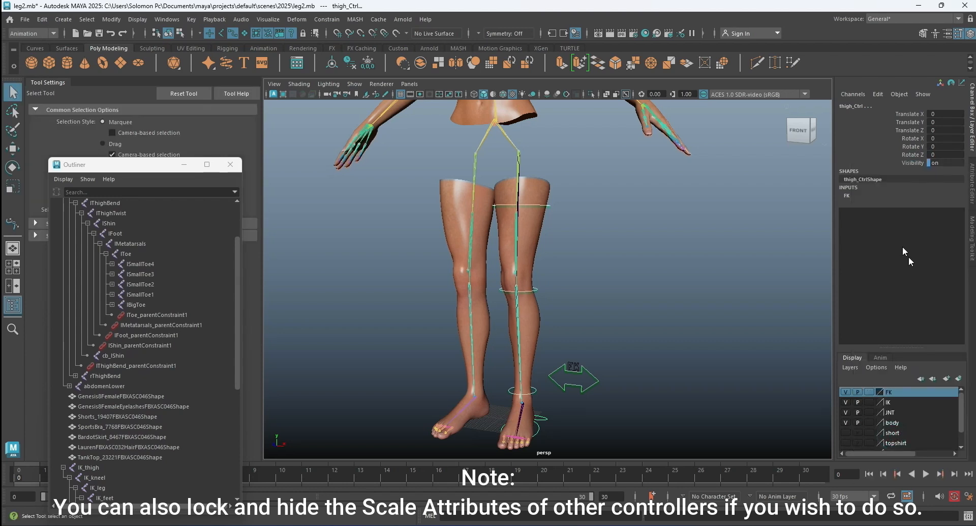
{"action": "left_click", "coordinate": [696, 280]}
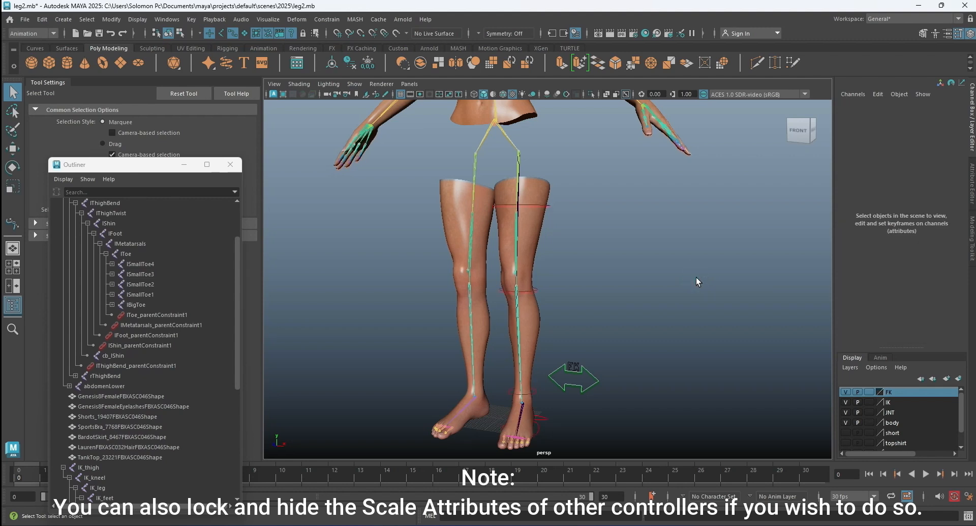
Create a NURBS circle at the origin and scale it uniformly to about 23.41, so it surrounds both feet.
{"action": "left_click", "coordinate": [696, 277]}
{"action": "left_click", "coordinate": [603, 308]}
{"action": "left_click_drag", "start_coordinate": [612, 292], "coordinate": [655, 289], "text": "alt"}
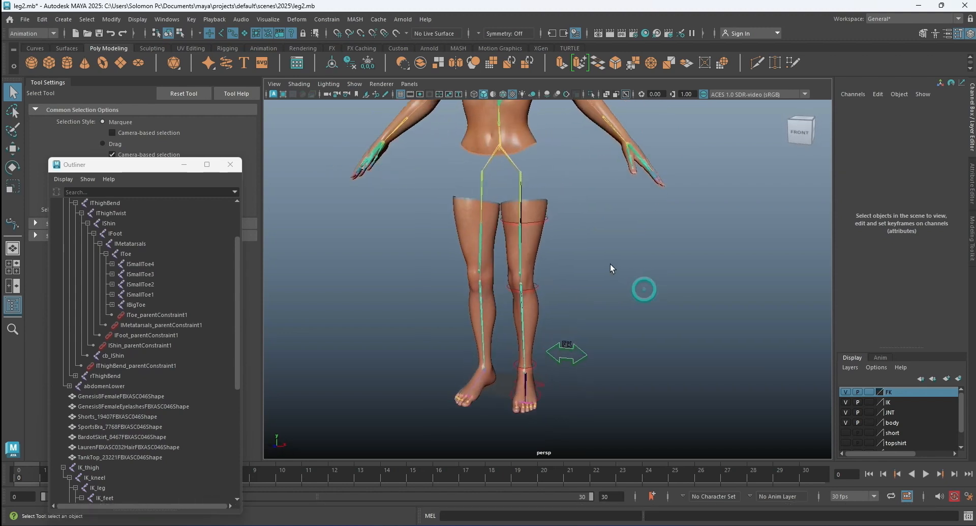
{"action": "left_click_drag", "start_coordinate": [610, 264], "coordinate": [624, 291], "text": "alt"}
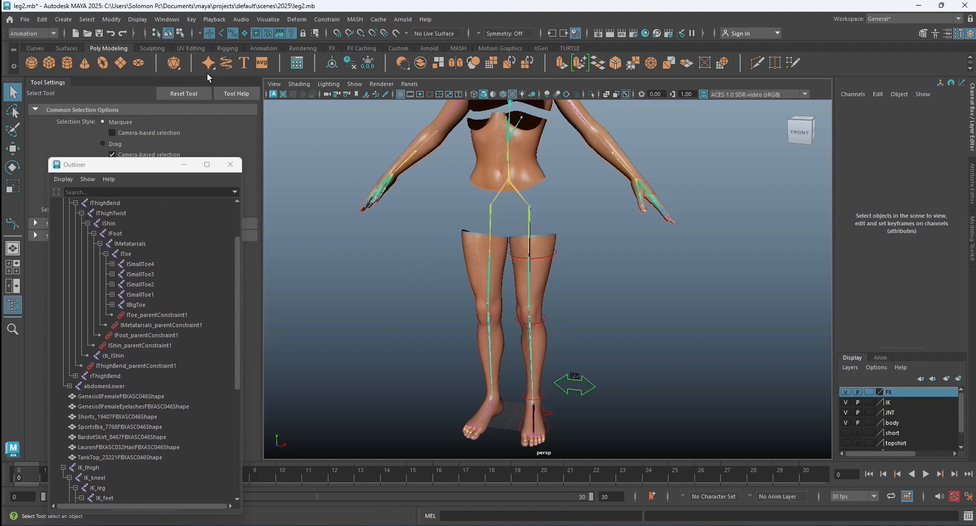
{"action": "left_click", "coordinate": [63, 18]}
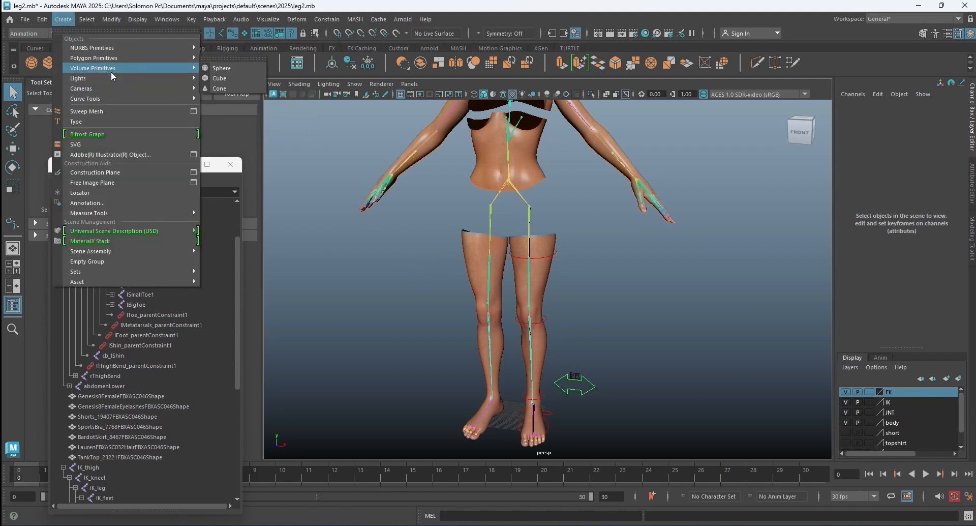
{"action": "mouse_move", "coordinate": [105, 47]}
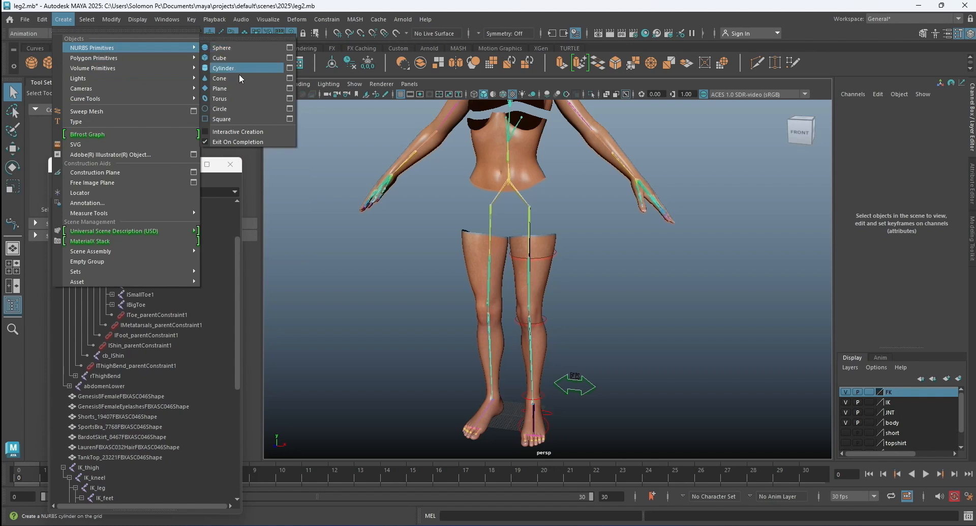
{"action": "left_click", "coordinate": [271, 110]}
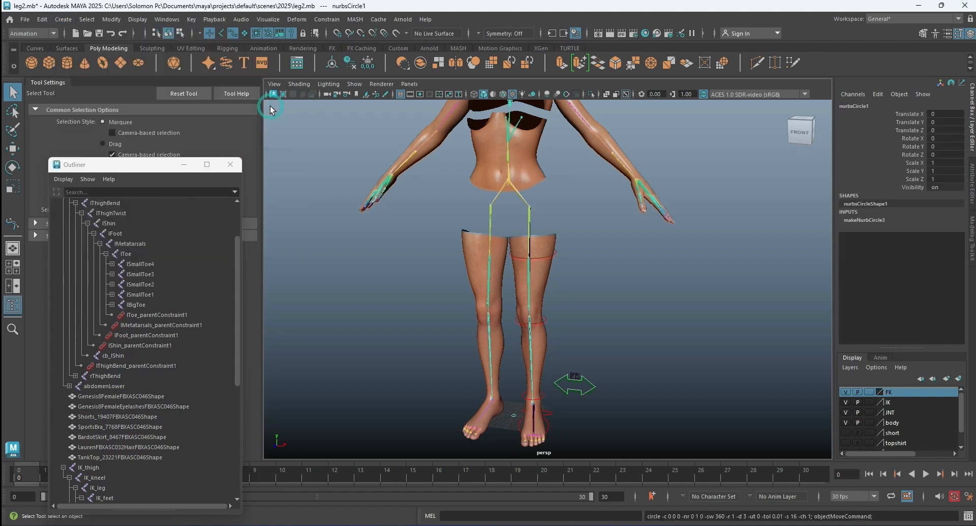
{"action": "left_click", "coordinate": [13, 186]}
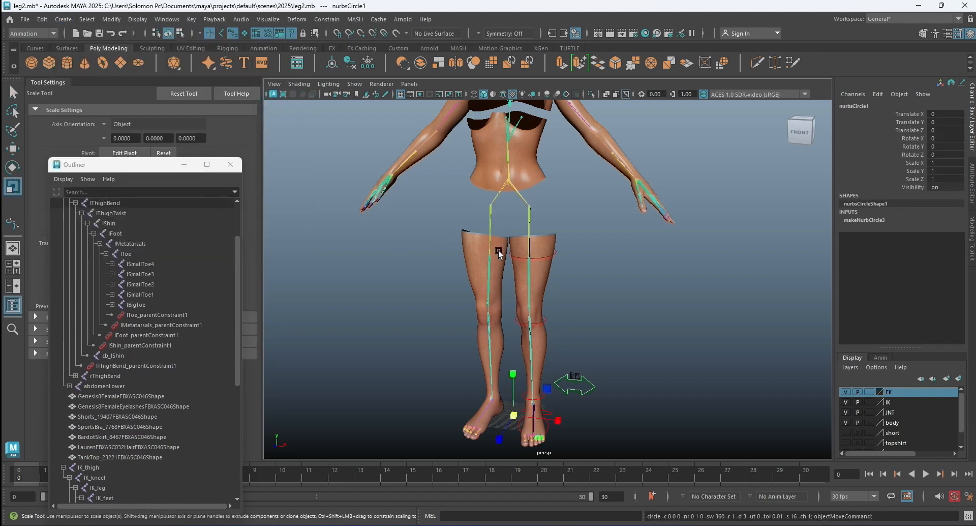
{"action": "left_click_drag", "start_coordinate": [504, 411], "coordinate": [588, 416]}
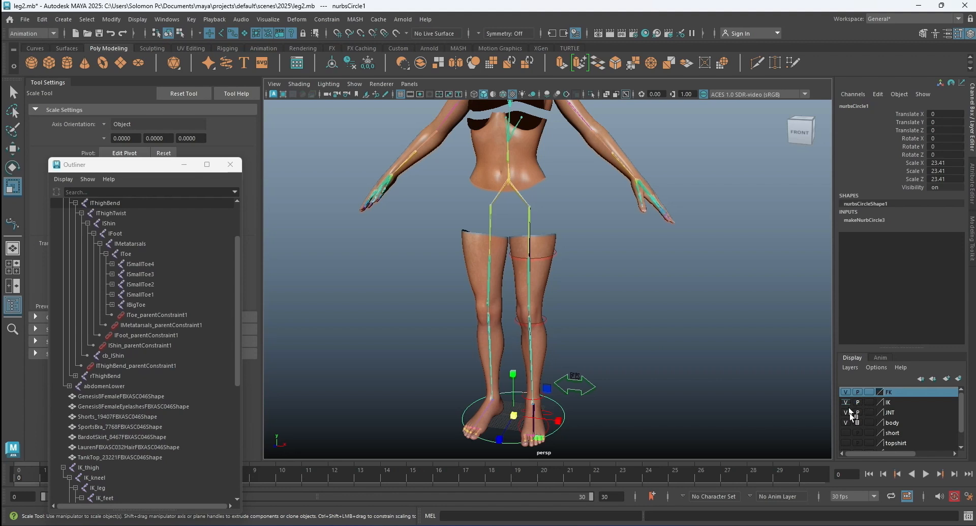
Show and hide the shirt and skirt layers in turn to compare them as references for the circle.
{"action": "scroll", "coordinate": [848, 433], "scroll_direction": "down", "scroll_amount": 2}
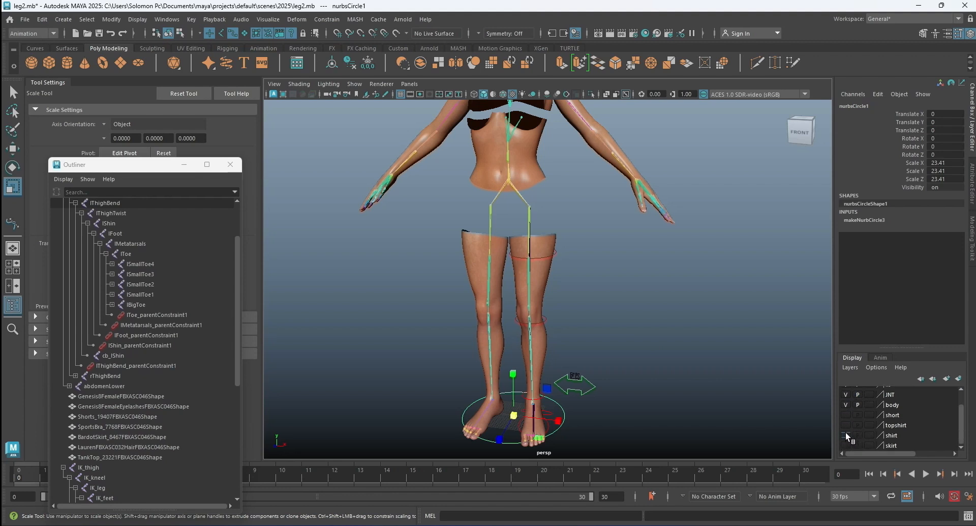
{"action": "left_click", "coordinate": [846, 435]}
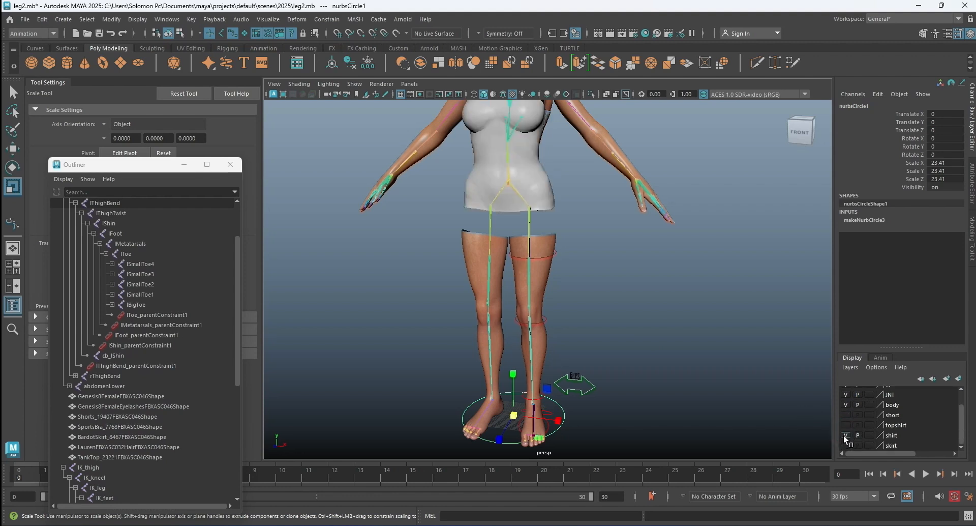
{"action": "left_click", "coordinate": [845, 435]}
{"action": "left_click", "coordinate": [845, 445]}
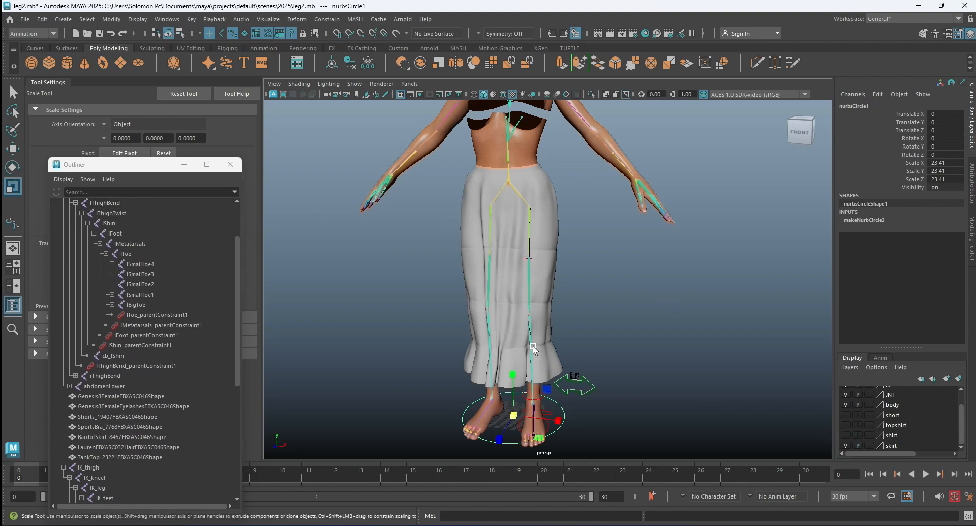
{"action": "left_click", "coordinate": [846, 445]}
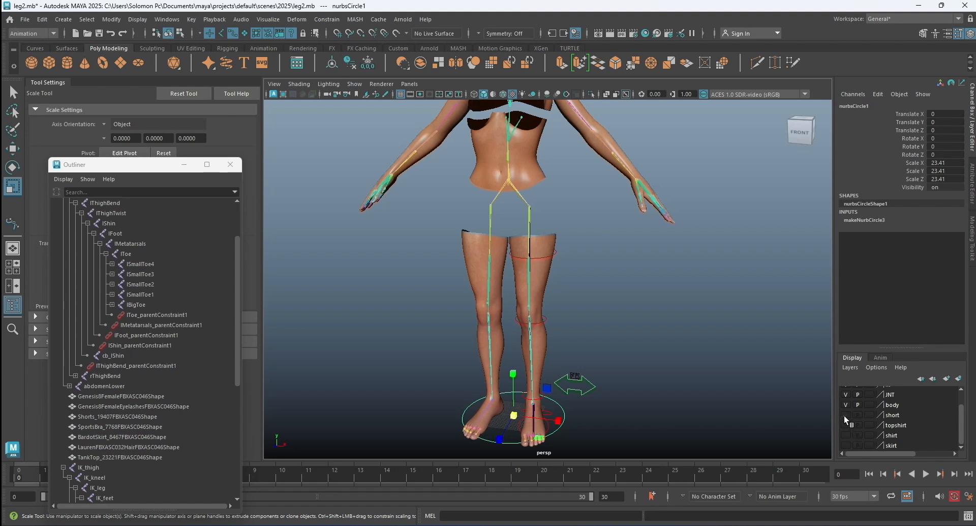
Raise the circle to hip height, Translate Y about 89.13, with the short layer shown as reference, and hide that layer again.
{"action": "left_click", "coordinate": [844, 415]}
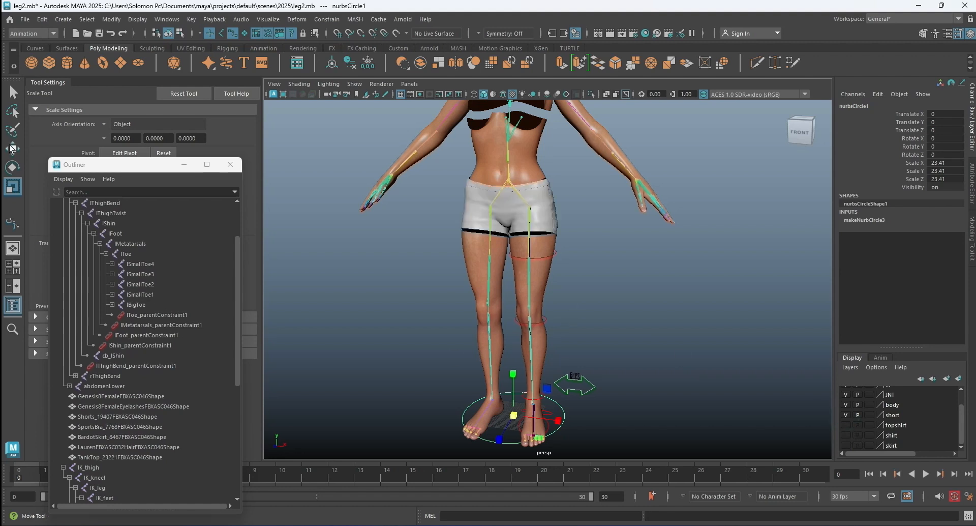
{"action": "key", "text": "w"}
{"action": "left_click_drag", "start_coordinate": [514, 374], "coordinate": [510, 183]}
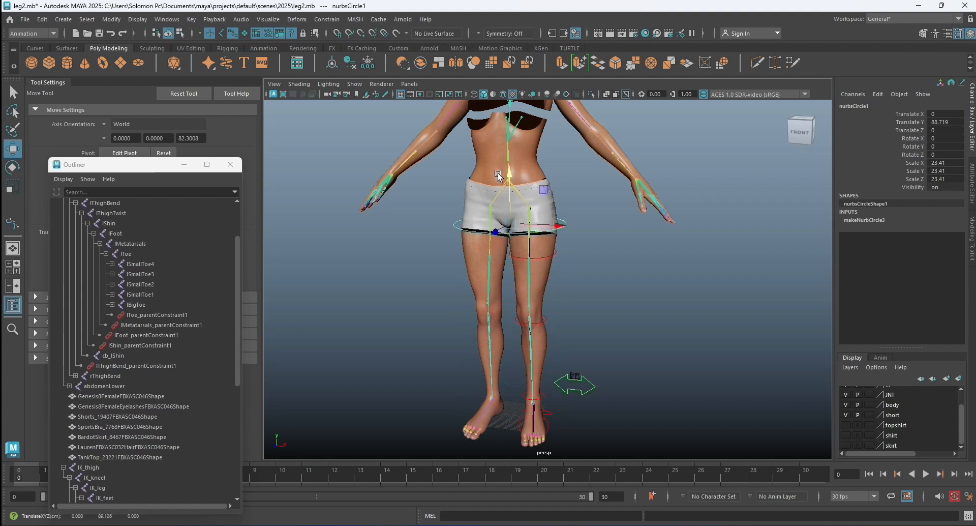
{"action": "left_click", "coordinate": [845, 413]}
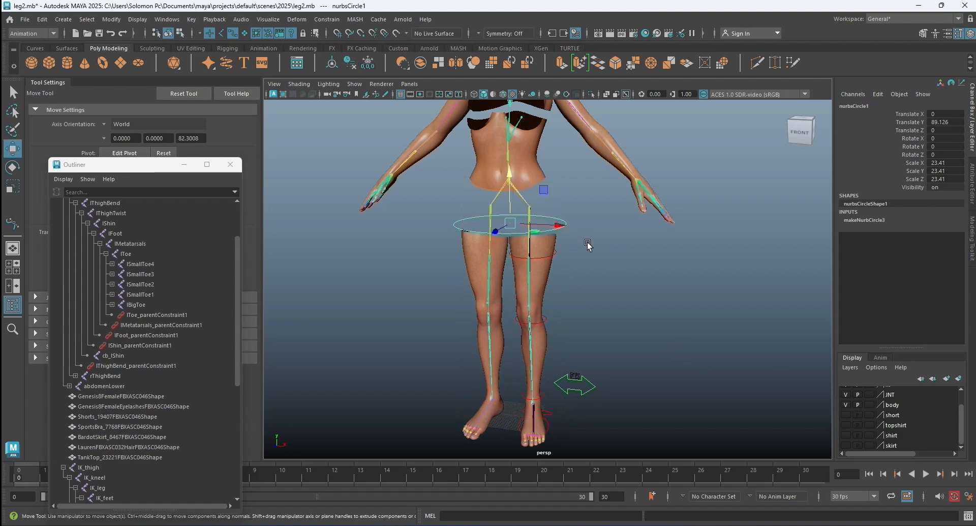
Toggle the topshirt layer on and off, and show the shirt layer.
{"action": "scroll", "coordinate": [587, 244], "scroll_direction": "up", "scroll_amount": 3}
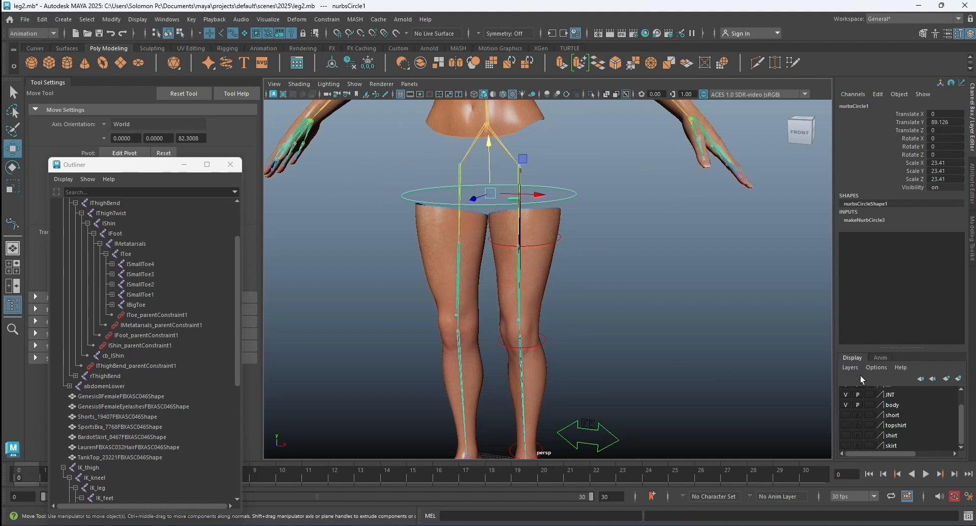
{"action": "left_click", "coordinate": [846, 424]}
{"action": "scroll", "coordinate": [640, 328], "scroll_direction": "down", "scroll_amount": 2}
{"action": "left_click", "coordinate": [846, 425]}
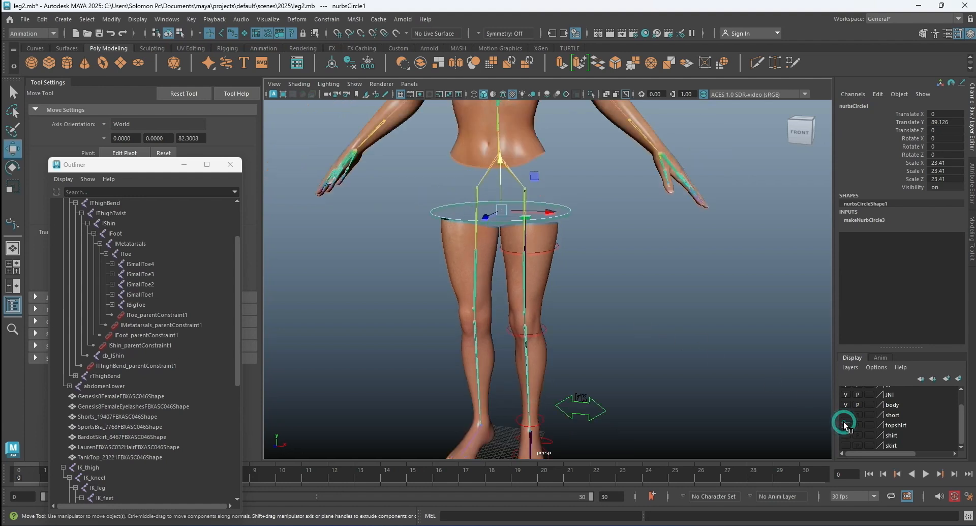
{"action": "left_click", "coordinate": [846, 434]}
Raise the circle around the pelvis to Translate Y about 104.43 and scale it uniformly to about 23.64.
{"action": "left_click_drag", "start_coordinate": [689, 284], "coordinate": [644, 256], "text": "alt"}
{"action": "scroll", "coordinate": [640, 276], "scroll_direction": "up", "scroll_amount": 3}
{"action": "left_click_drag", "start_coordinate": [687, 298], "coordinate": [647, 304], "text": "alt"}
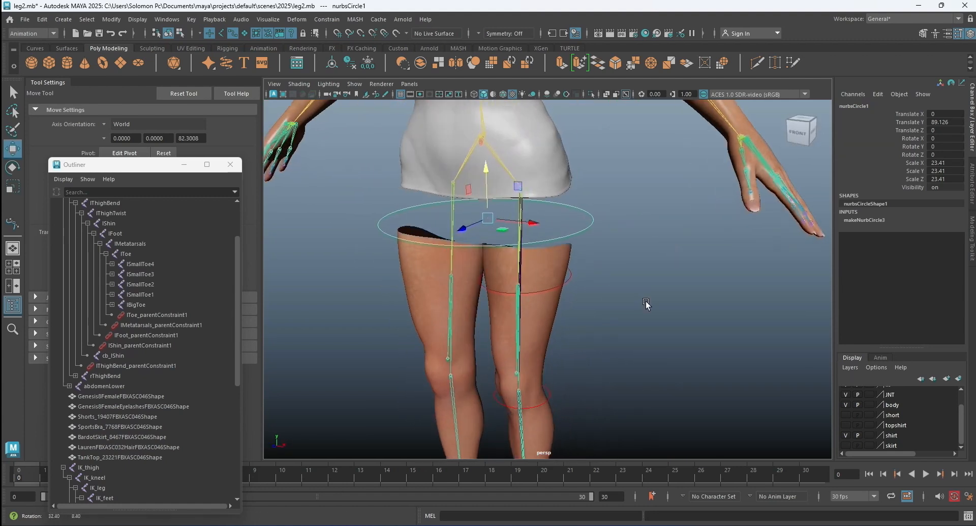
{"action": "left_click_drag", "start_coordinate": [484, 174], "coordinate": [484, 104]}
{"action": "left_click_drag", "start_coordinate": [560, 203], "coordinate": [571, 283], "text": "alt"}
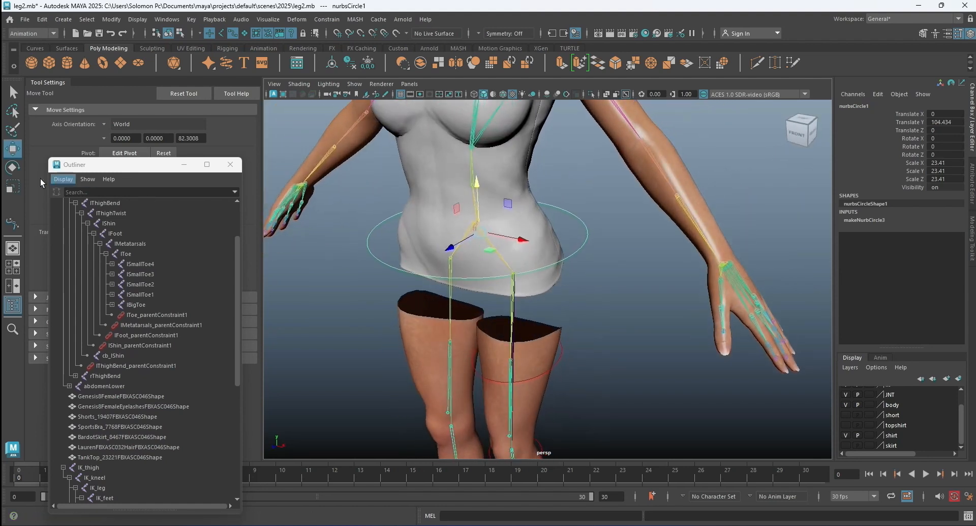
{"action": "left_click", "coordinate": [13, 186]}
{"action": "left_click_drag", "start_coordinate": [485, 235], "coordinate": [485, 235]}
{"action": "mouse_move", "coordinate": [600, 248]}
{"action": "left_mouse_down", "text": "alt"}
{"action": "mouse_move", "coordinate": [508, 245]}
{"action": "mouse_move", "coordinate": [589, 261]}
{"action": "left_mouse_up", "text": "alt"}
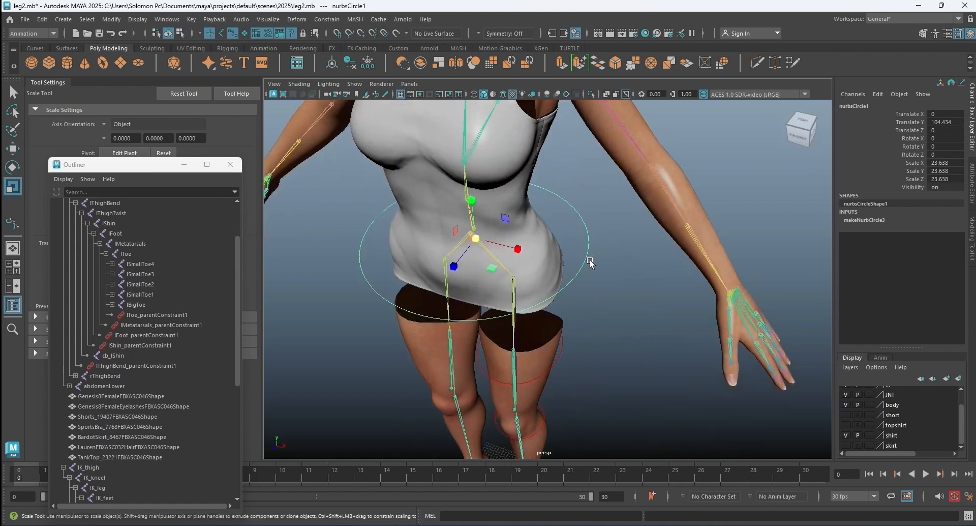
Duplicate the circle around the pelvis and scale the copy down uniformly to about 20.48.
{"action": "key", "text": "ctrl+d"}
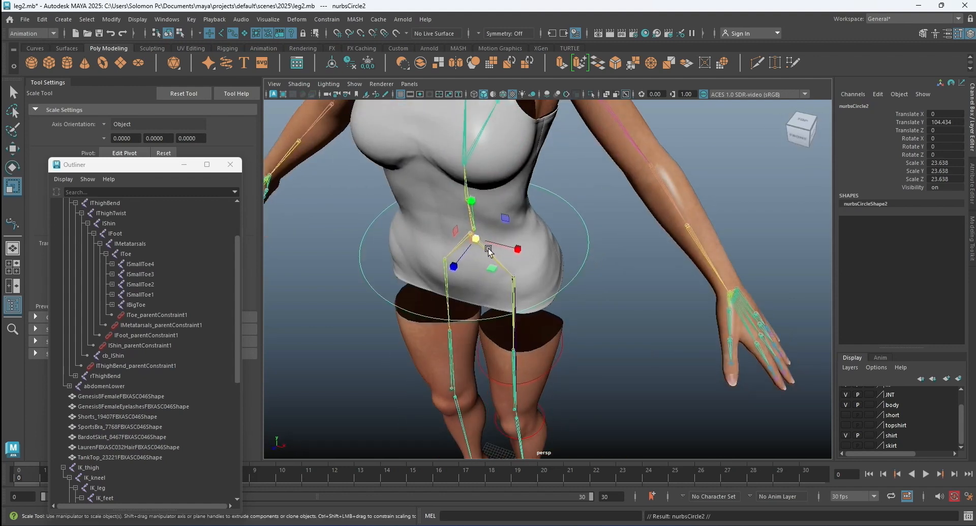
{"action": "left_click_drag", "start_coordinate": [474, 236], "coordinate": [456, 240]}
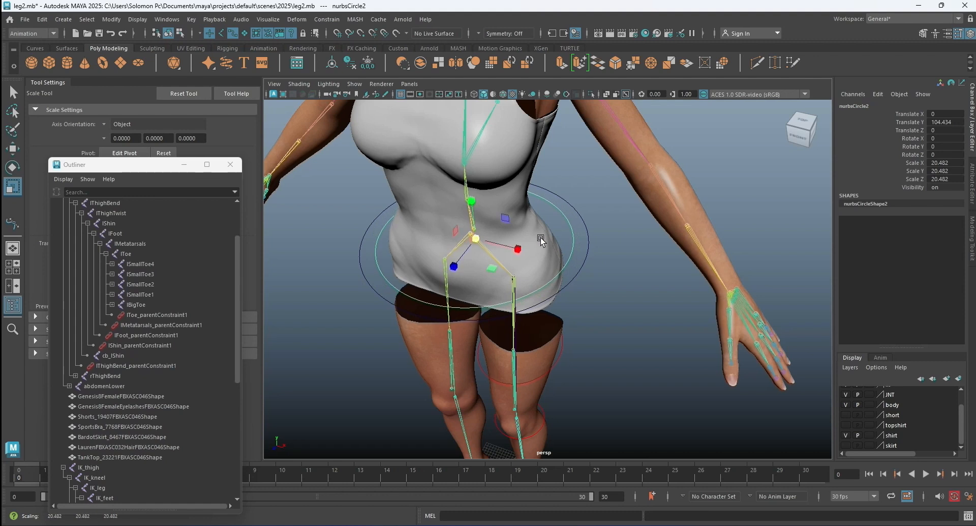
Select every other control vertex around the inner circle and scale them inward to give the curve a wavy outline.
{"action": "right_click_drag", "start_coordinate": [571, 221], "coordinate": [508, 222]}
{"action": "left_click", "coordinate": [566, 214]}
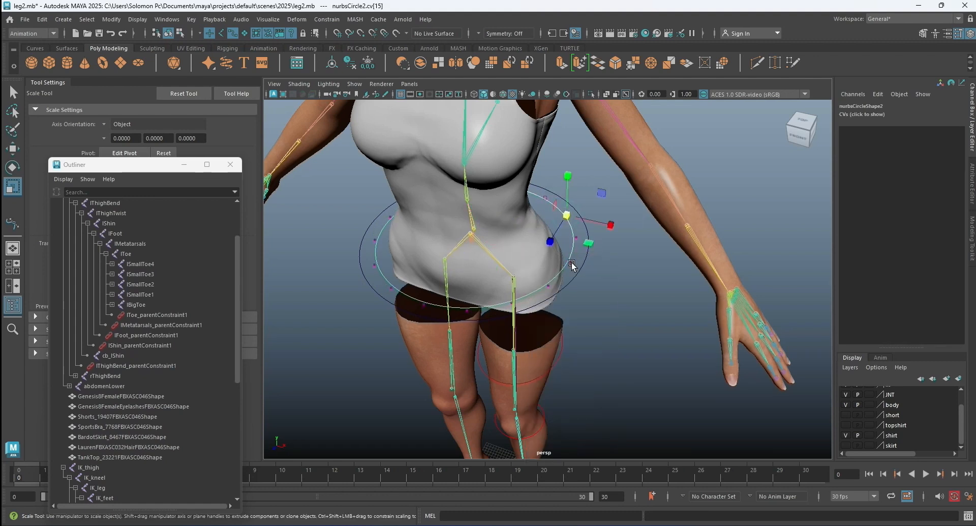
{"action": "left_click", "coordinate": [569, 263], "text": "shift"}
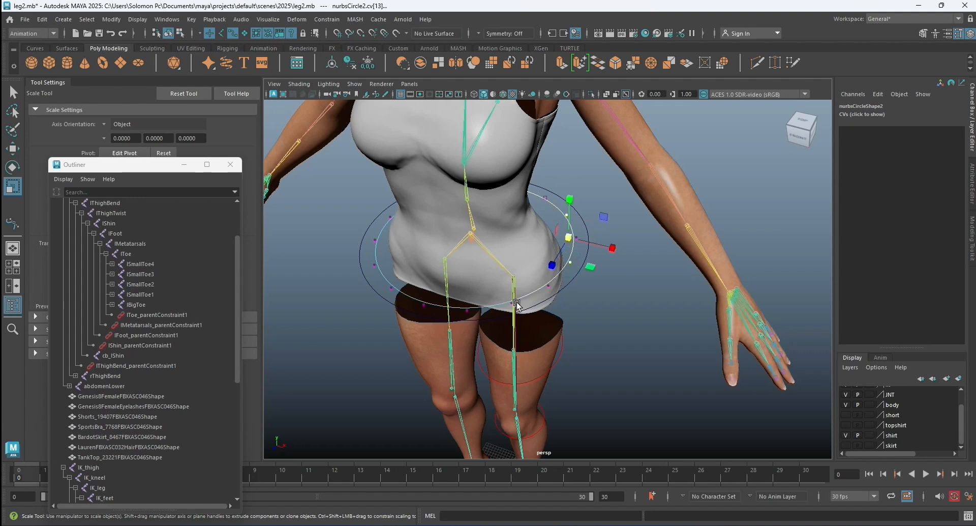
{"action": "left_click_drag", "start_coordinate": [518, 304], "coordinate": [531, 301], "text": "alt"}
{"action": "left_click", "coordinate": [529, 300], "text": "shift"}
{"action": "left_click", "coordinate": [439, 312], "text": "shift"}
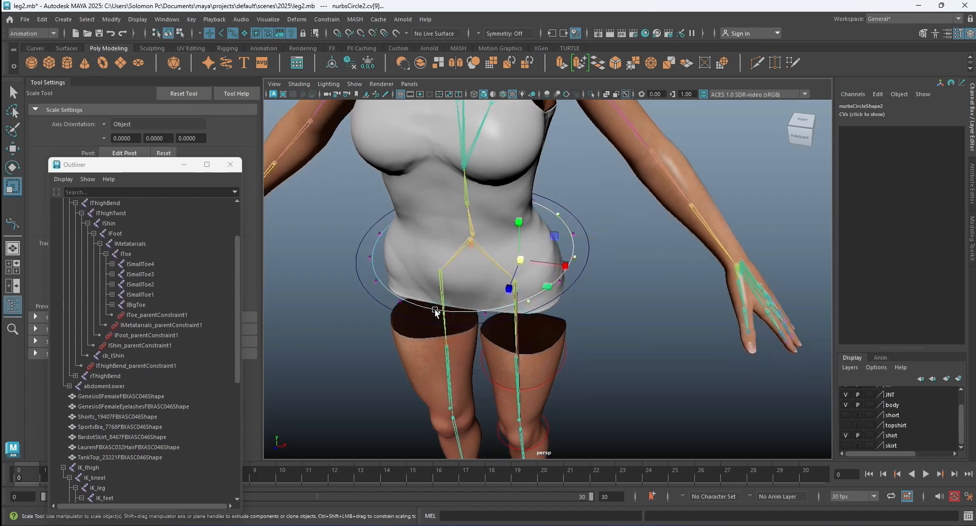
{"action": "left_click", "coordinate": [375, 281], "text": "shift"}
{"action": "left_click", "coordinate": [379, 232], "text": "shift"}
{"action": "left_click_drag", "start_coordinate": [386, 243], "coordinate": [452, 320], "text": "alt"}
{"action": "left_click", "coordinate": [411, 302], "text": "shift"}
{"action": "left_click_drag", "start_coordinate": [414, 335], "coordinate": [481, 337], "text": "alt"}
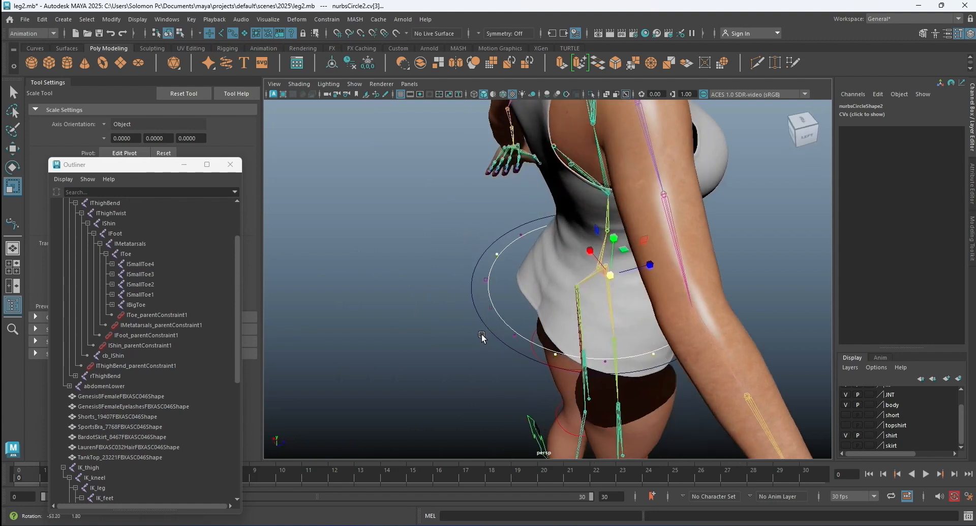
{"action": "left_click", "coordinate": [491, 308], "text": "shift"}
{"action": "left_click_drag", "start_coordinate": [490, 308], "coordinate": [487, 280], "text": "alt"}
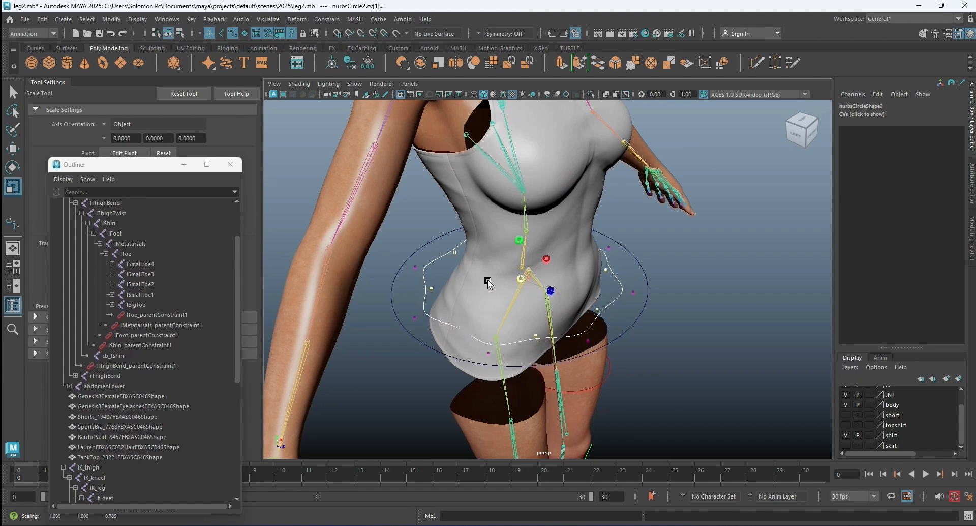
Return the inner wavy curve to object mode, enable its drawing overrides and set its index color to yellow.
{"action": "key", "text": "w"}
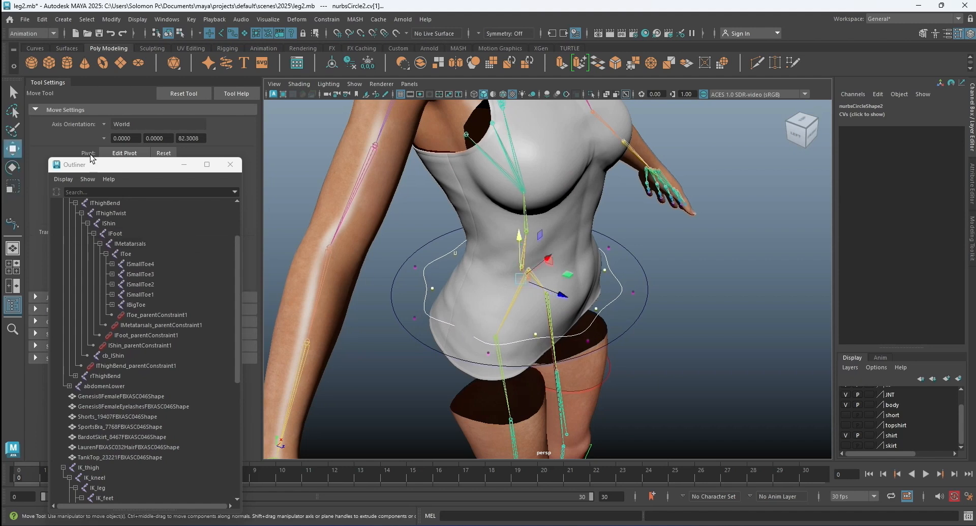
{"action": "left_click", "coordinate": [752, 263]}
{"action": "right_click_drag", "start_coordinate": [621, 293], "coordinate": [663, 251]}
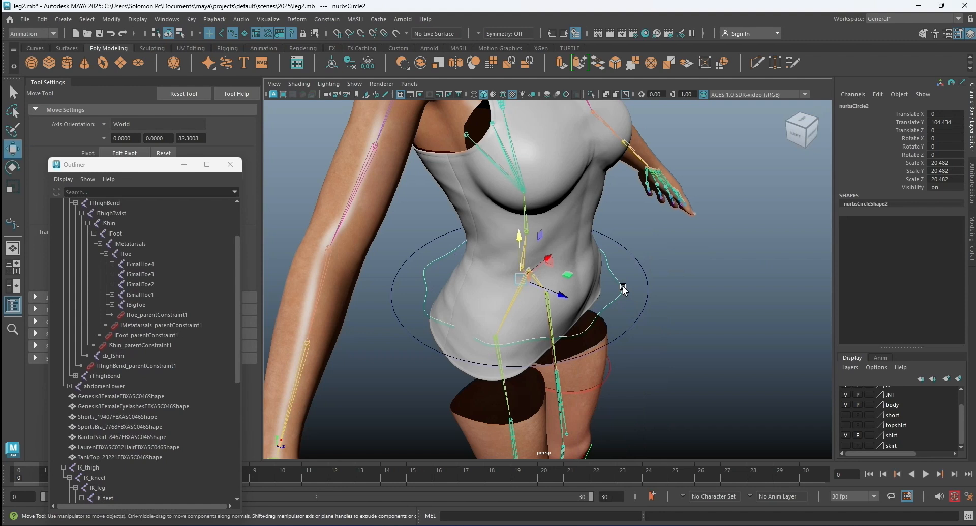
{"action": "left_click", "coordinate": [972, 181]}
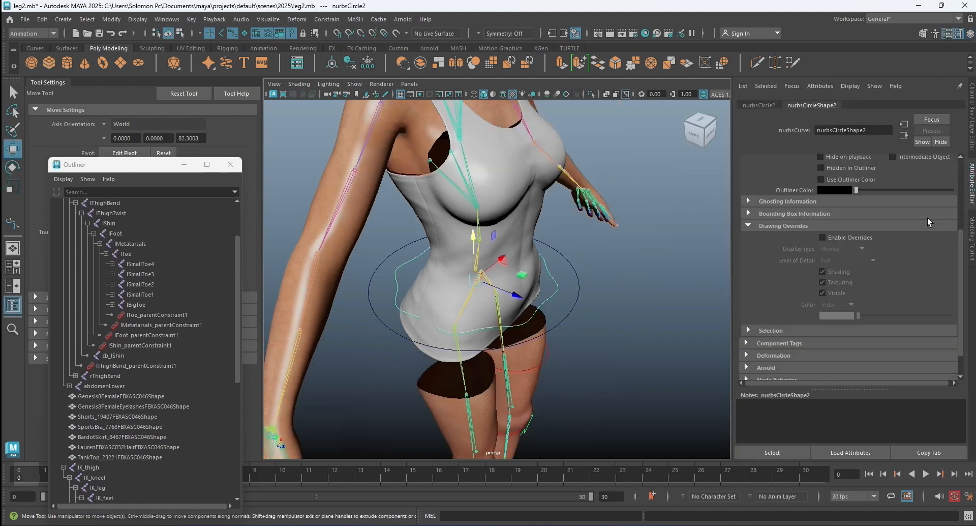
{"action": "left_click", "coordinate": [822, 238]}
{"action": "left_click_drag", "start_coordinate": [858, 316], "coordinate": [909, 316]}
{"action": "left_click", "coordinate": [636, 298]}
Enable drawing overrides on the outer circle and set its index color to yellow.
{"action": "left_click", "coordinate": [579, 289]}
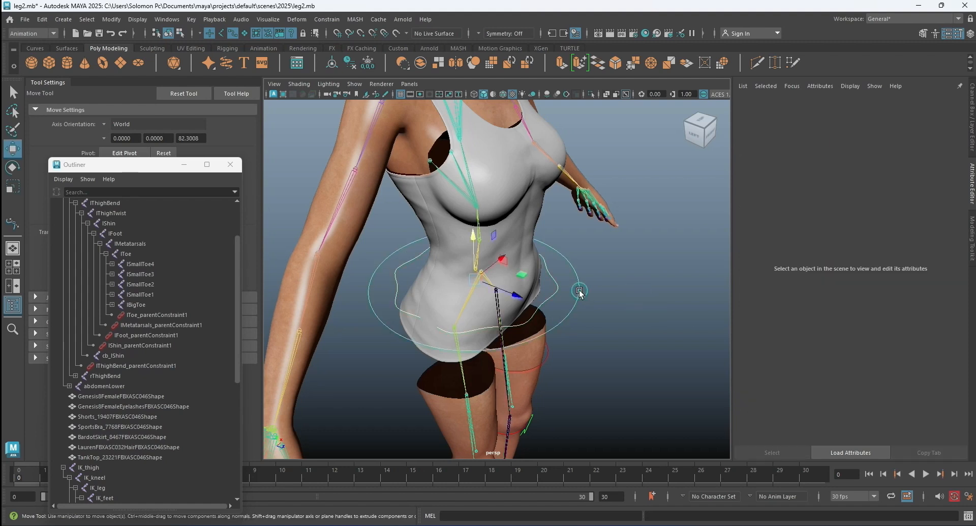
{"action": "left_click", "coordinate": [822, 237]}
{"action": "left_click_drag", "start_coordinate": [860, 315], "coordinate": [908, 312]}
{"action": "left_click", "coordinate": [684, 287]}
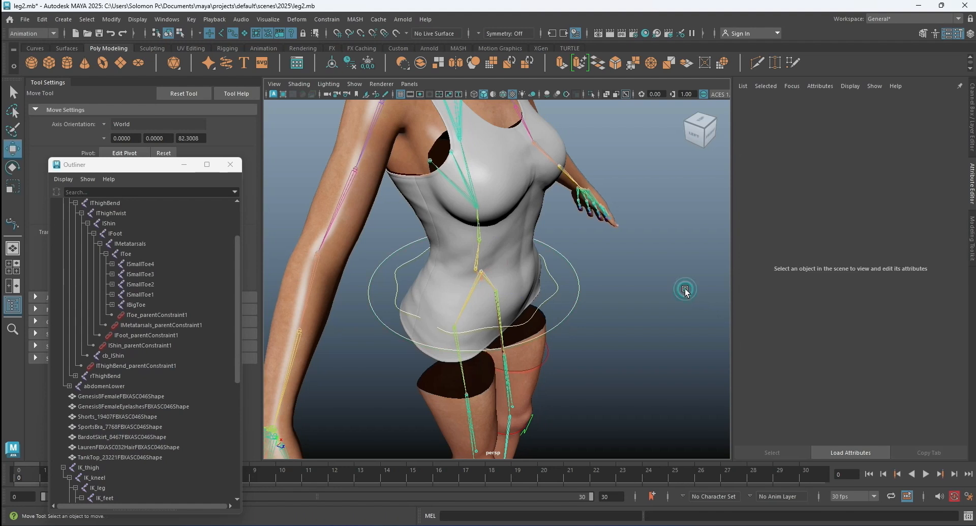
Scale the inner wavy curve up uniformly to about 23.42 so it clears the shirt at the hips.
{"action": "scroll", "coordinate": [621, 267], "scroll_direction": "down", "scroll_amount": 3}
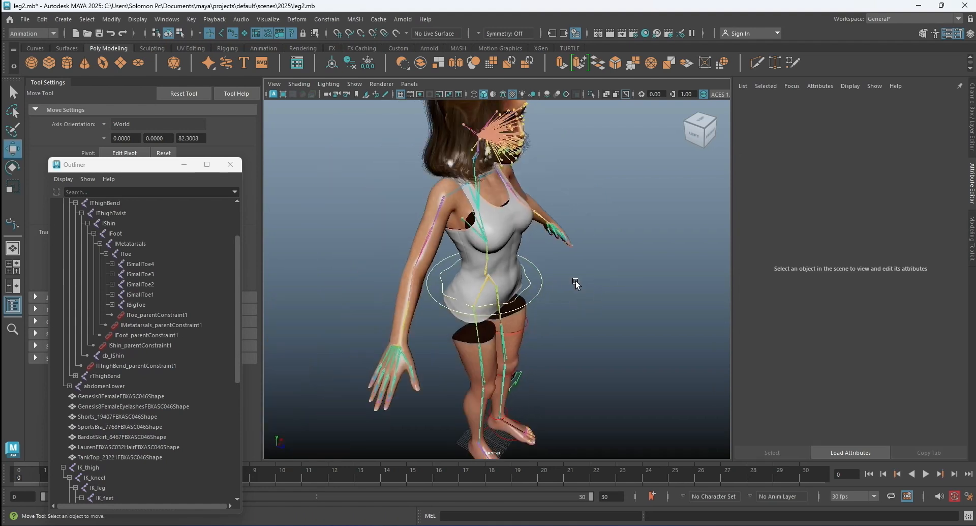
{"action": "scroll", "coordinate": [592, 269], "scroll_direction": "up", "scroll_amount": 5}
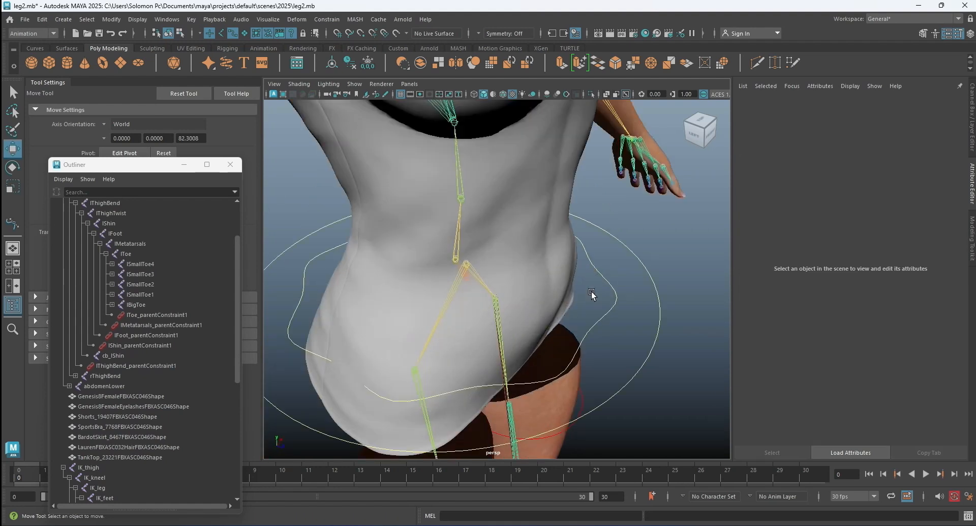
{"action": "left_click_drag", "start_coordinate": [593, 293], "coordinate": [572, 276], "text": "alt"}
{"action": "left_click", "coordinate": [560, 270]}
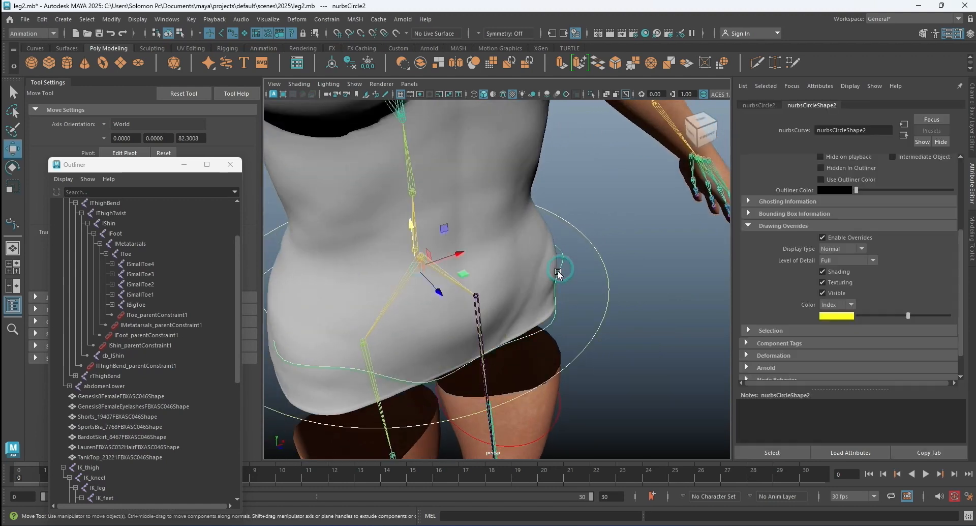
{"action": "key", "text": "r"}
{"action": "left_click_drag", "start_coordinate": [416, 267], "coordinate": [448, 266]}
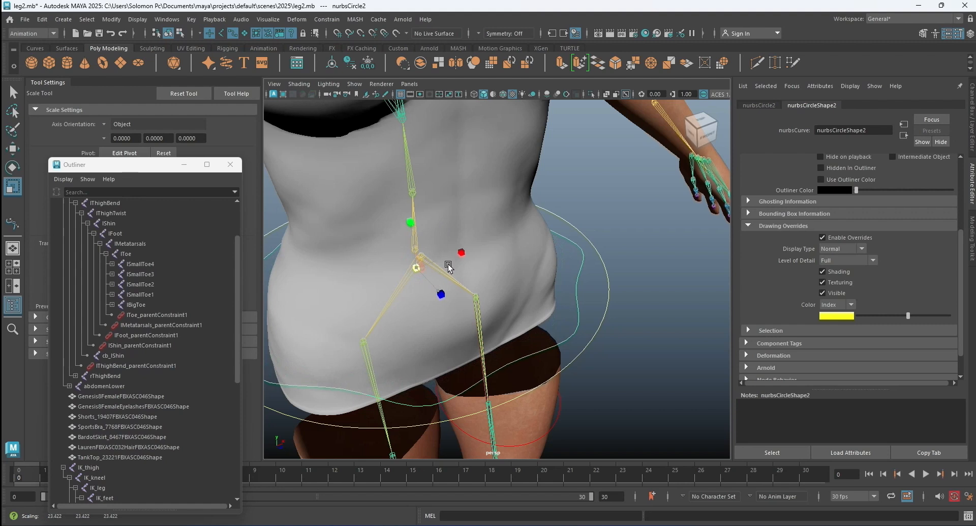
{"action": "left_click", "coordinate": [629, 274]}
Freeze the transformations of both pelvis curves and display their channel values.
{"action": "left_click_drag", "start_coordinate": [669, 301], "coordinate": [620, 284], "text": "alt"}
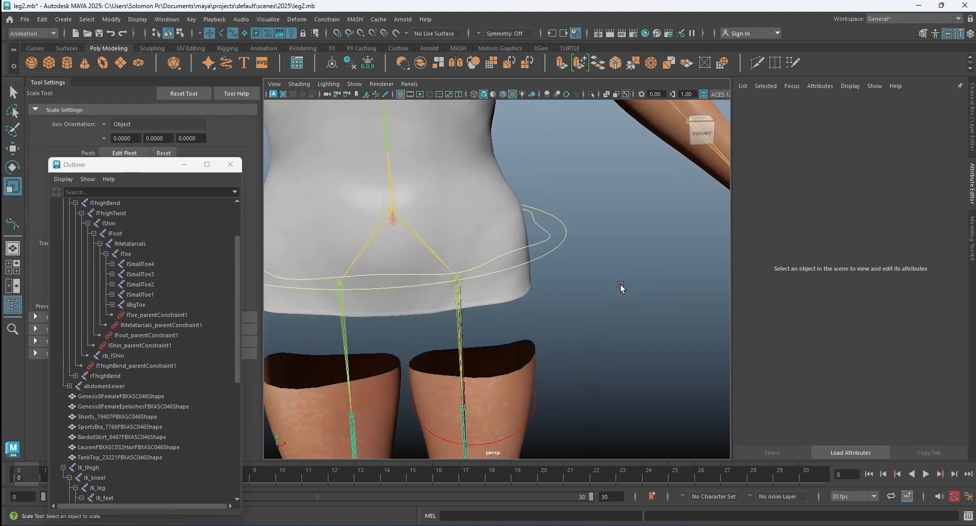
{"action": "left_click", "coordinate": [565, 238]}
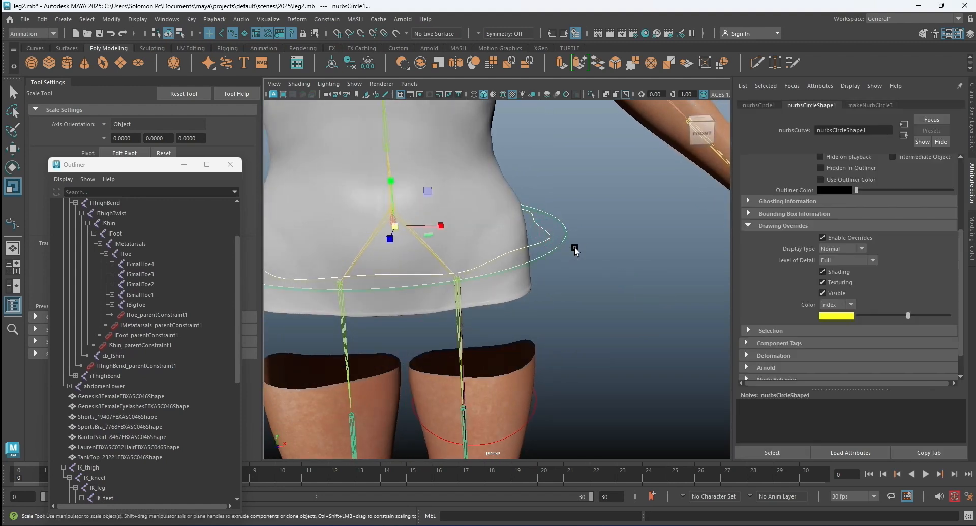
{"action": "left_click", "coordinate": [107, 21]}
{"action": "left_click", "coordinate": [161, 72]}
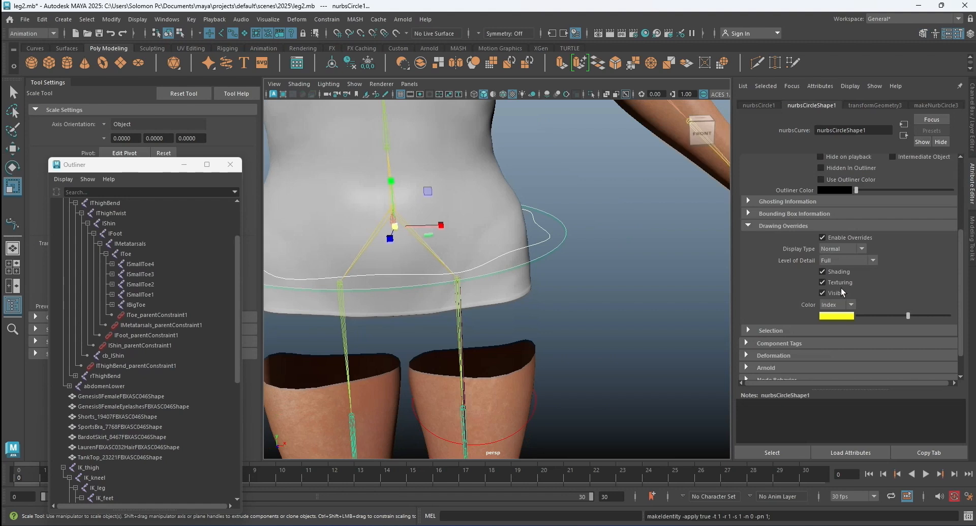
{"action": "left_click", "coordinate": [972, 144]}
Hide the shirt and body layers so only the joints and control curves remain in view.
{"action": "scroll", "coordinate": [855, 420], "scroll_direction": "down", "scroll_amount": 1}
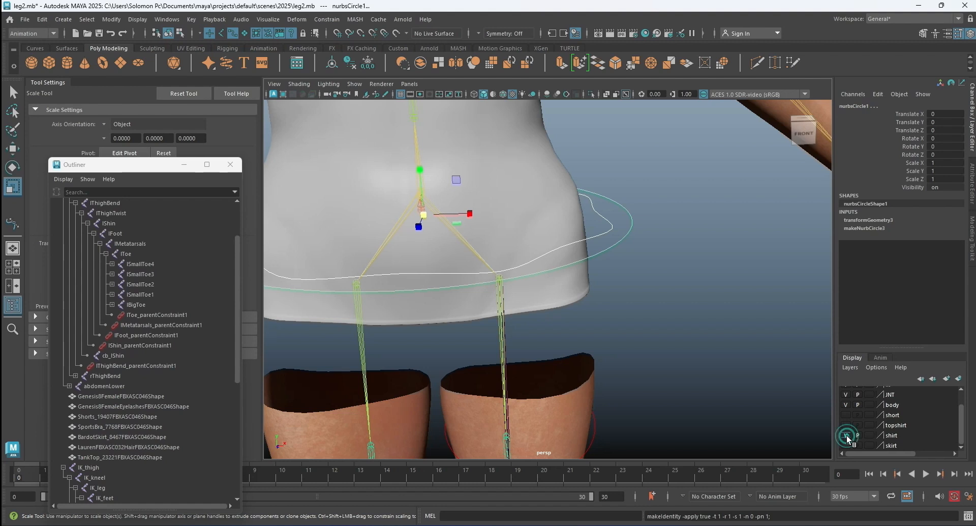
{"action": "left_click", "coordinate": [846, 435]}
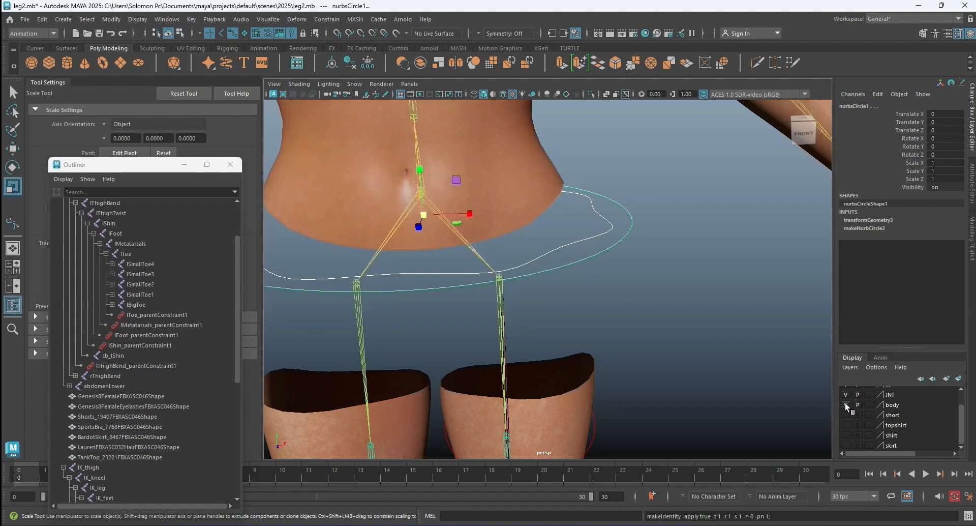
{"action": "left_click", "coordinate": [845, 401]}
{"action": "left_click", "coordinate": [654, 320]}
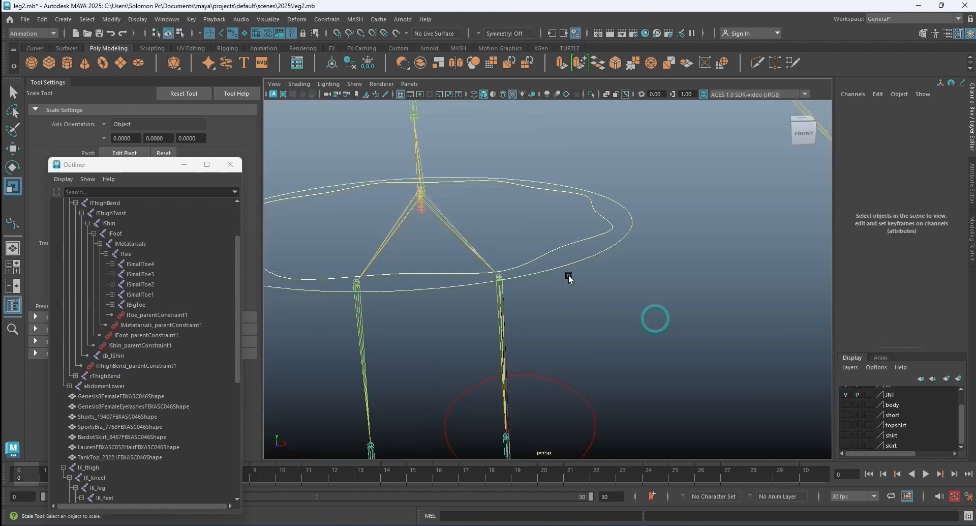
Move the inner wavy curve's pivot onto the pelvis joint where the two thigh bones meet, using point snapping.
{"action": "left_click", "coordinate": [553, 252]}
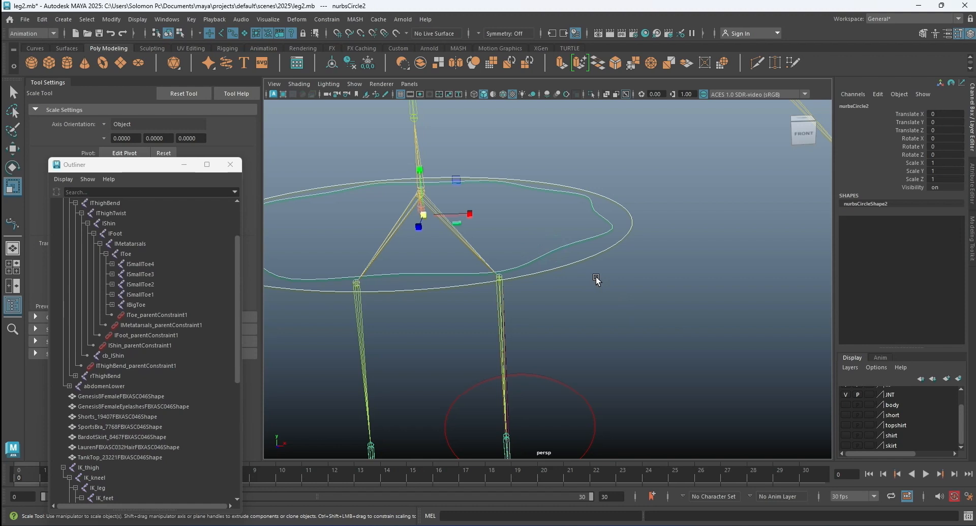
{"action": "key", "text": "d"}
{"action": "left_click_drag", "start_coordinate": [490, 239], "coordinate": [457, 241], "text": "alt"}
{"action": "middle_click_drag", "start_coordinate": [432, 192], "coordinate": [501, 224], "text": "alt"}
{"action": "scroll", "coordinate": [504, 226], "scroll_direction": "up", "scroll_amount": 4}
{"action": "left_click_drag", "start_coordinate": [538, 239], "coordinate": [487, 256], "text": "alt"}
{"action": "left_click_drag", "start_coordinate": [463, 183], "coordinate": [458, 171]}
{"action": "left_click", "coordinate": [360, 34]}
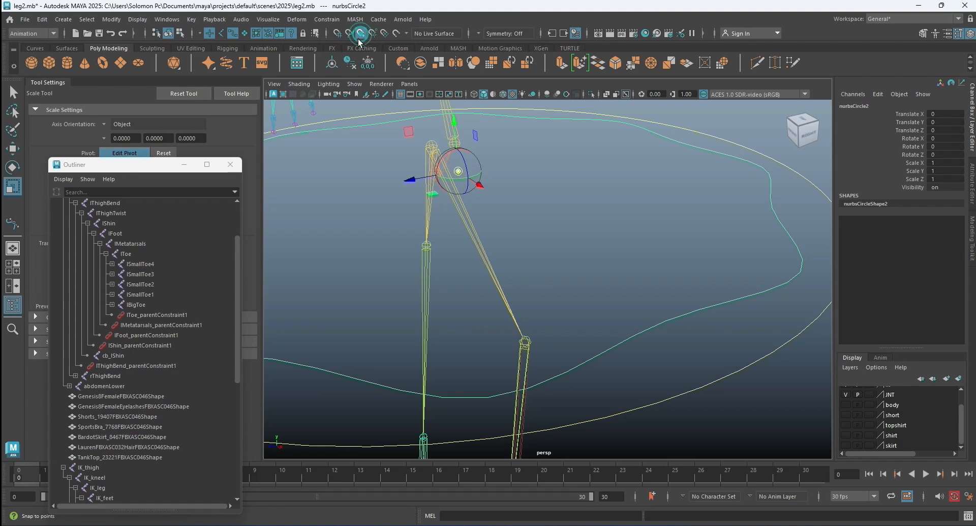
{"action": "left_click", "coordinate": [458, 171]}
{"action": "left_click_drag", "start_coordinate": [459, 171], "coordinate": [444, 157]}
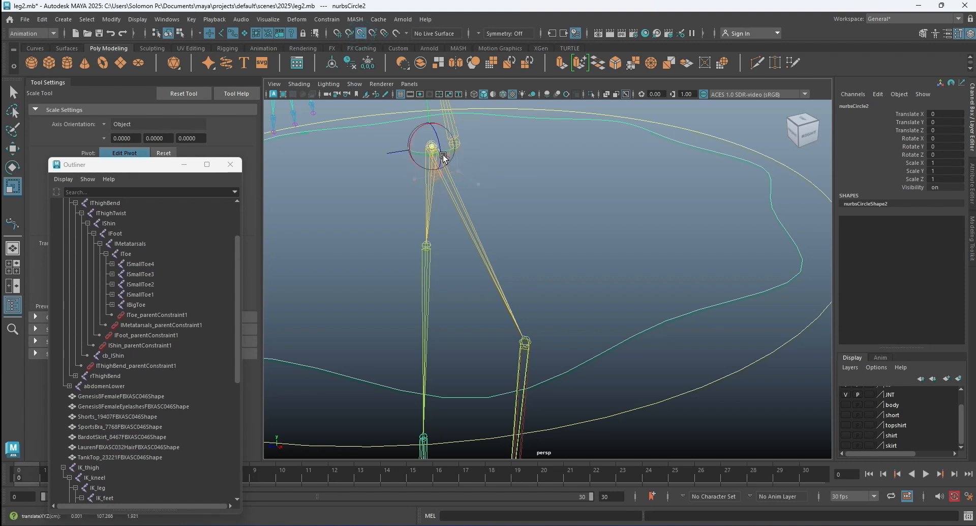
{"action": "scroll", "coordinate": [691, 247], "scroll_direction": "down", "scroll_amount": 3}
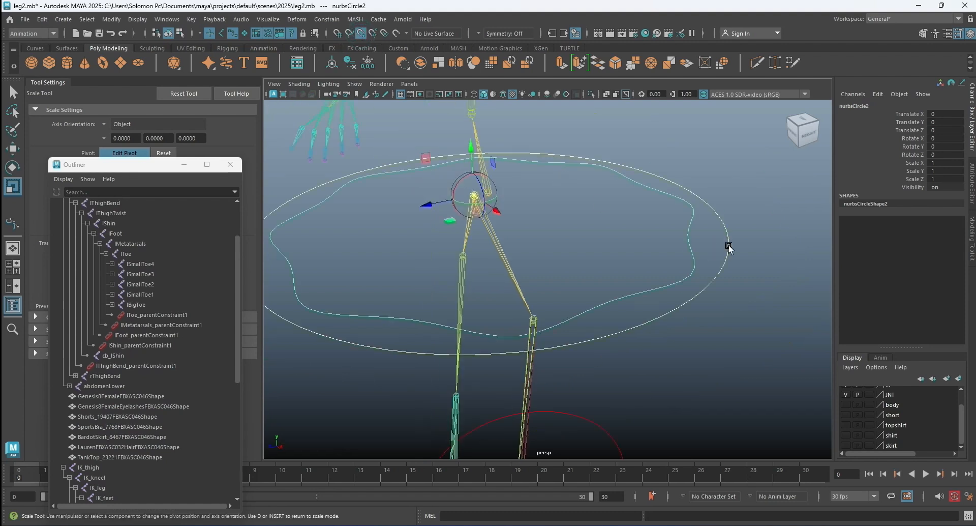
Snap the outer circle's pivot to the red joint just below the one where the thigh bones meet.
{"action": "left_click", "coordinate": [728, 240]}
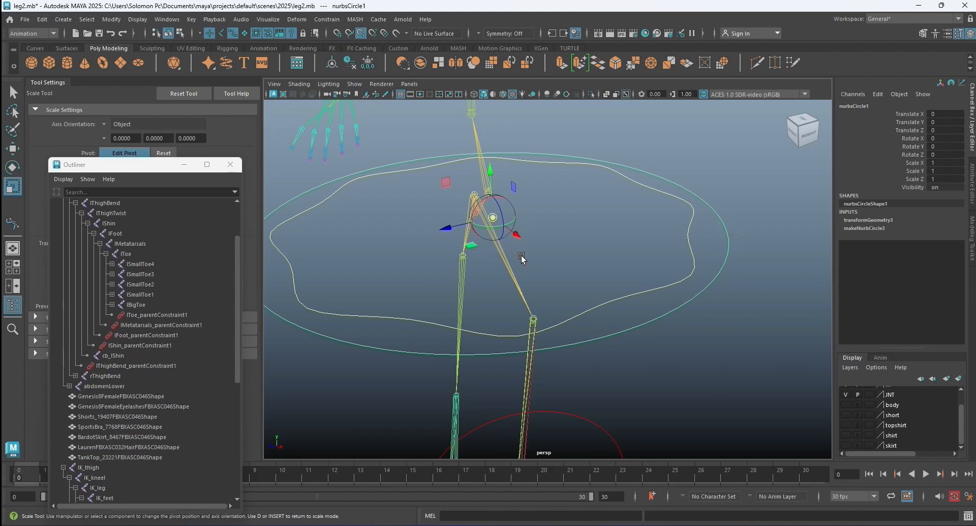
{"action": "left_click_drag", "start_coordinate": [531, 259], "coordinate": [565, 261], "text": "alt"}
{"action": "scroll", "coordinate": [476, 236], "scroll_direction": "up", "scroll_amount": 5}
{"action": "middle_click_drag", "start_coordinate": [501, 242], "coordinate": [574, 300], "text": "alt"}
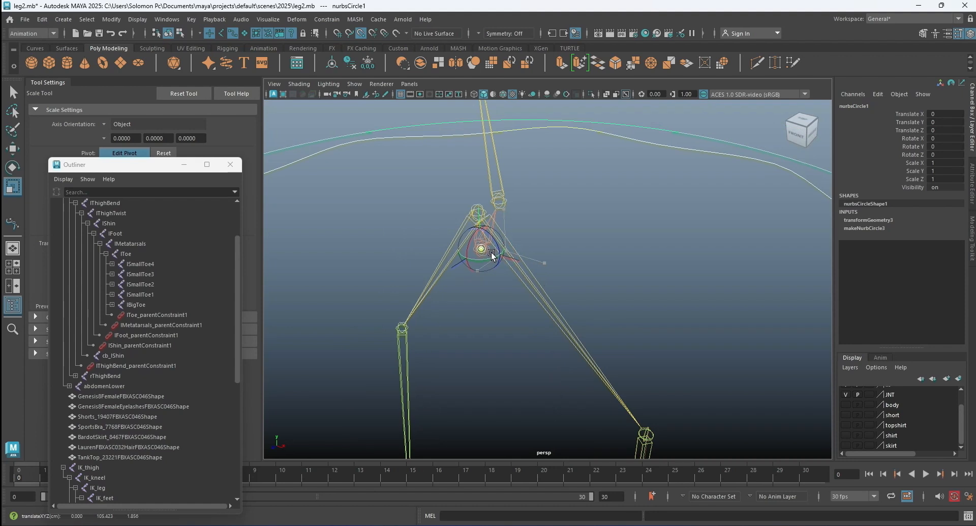
{"action": "key", "text": "f"}
{"action": "scroll", "coordinate": [545, 255], "scroll_direction": "down", "scroll_amount": 3}
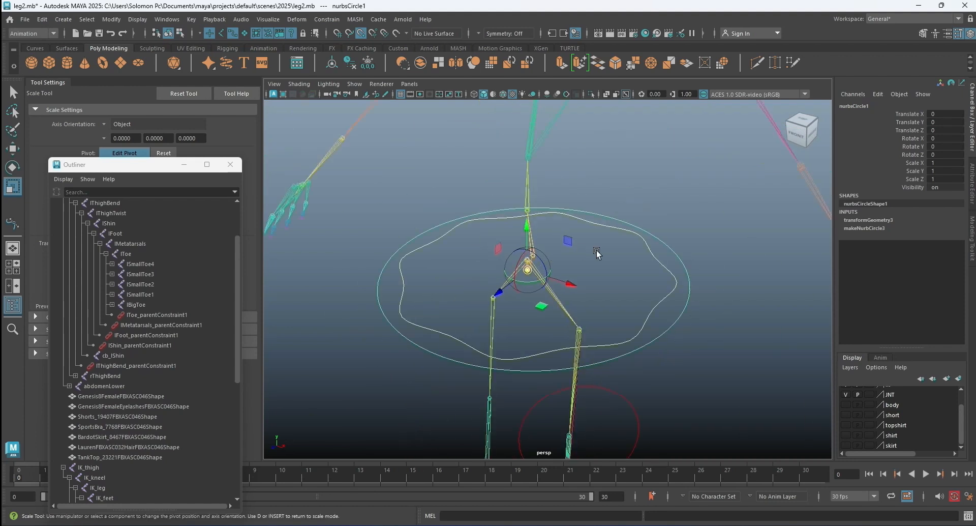
Parent-constrain the pelvis joint, where the two thigh bones meet, to the inner wavy curve.
{"action": "left_click", "coordinate": [646, 243]}
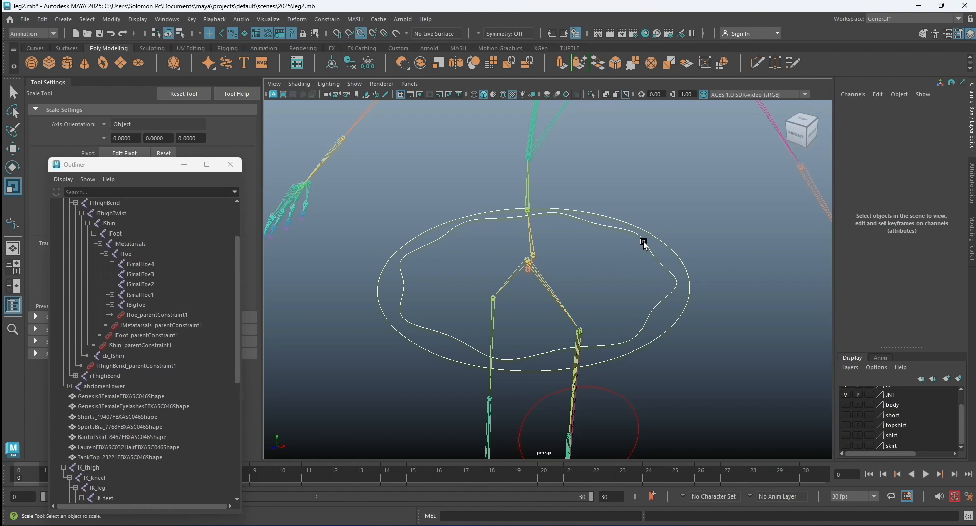
{"action": "key", "text": "d"}
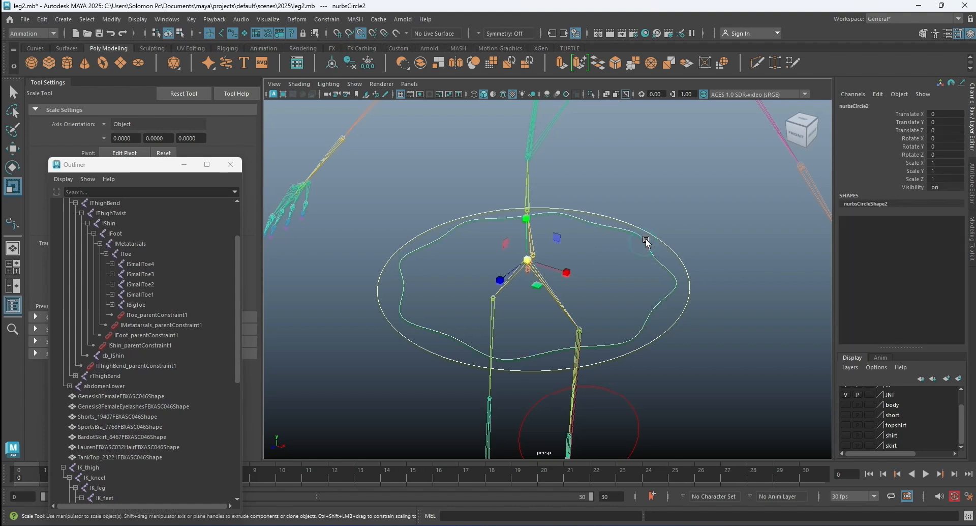
{"action": "left_click", "coordinate": [10, 93]}
{"action": "scroll", "coordinate": [563, 252], "scroll_direction": "up", "scroll_amount": 5}
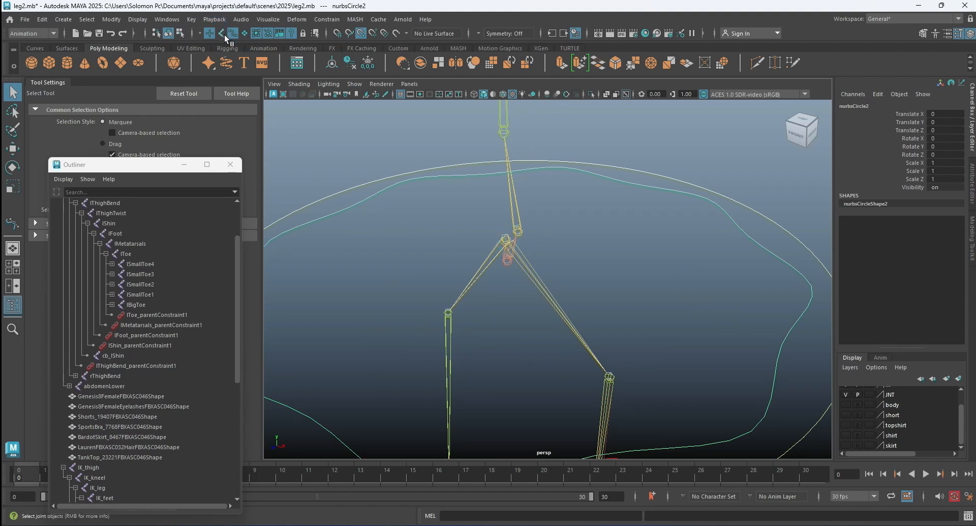
{"action": "left_click", "coordinate": [616, 212]}
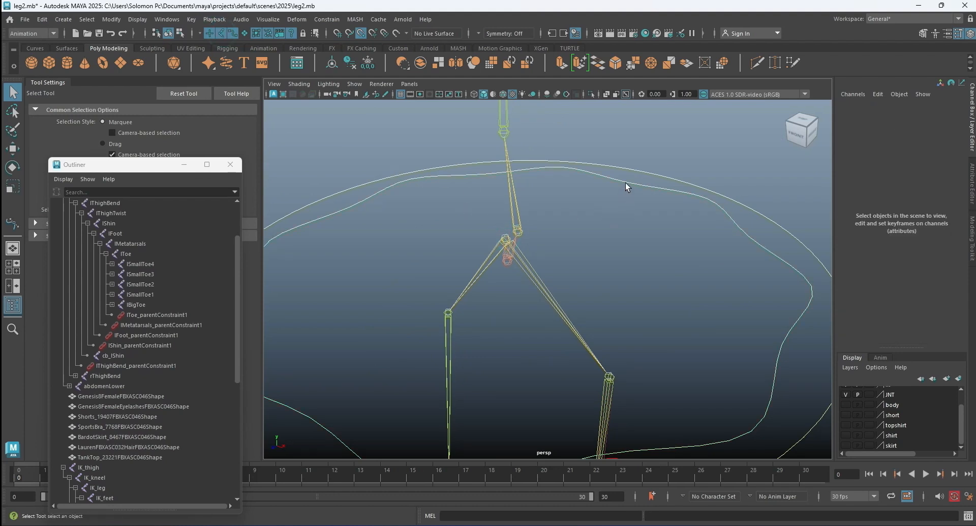
{"action": "left_click", "coordinate": [625, 182]}
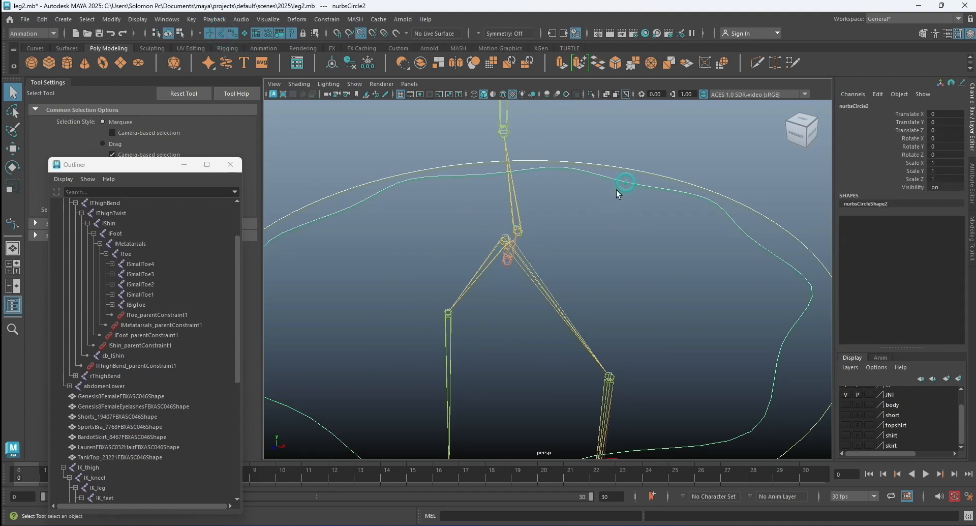
{"action": "left_click", "coordinate": [507, 241]}
{"action": "left_click", "coordinate": [581, 238]}
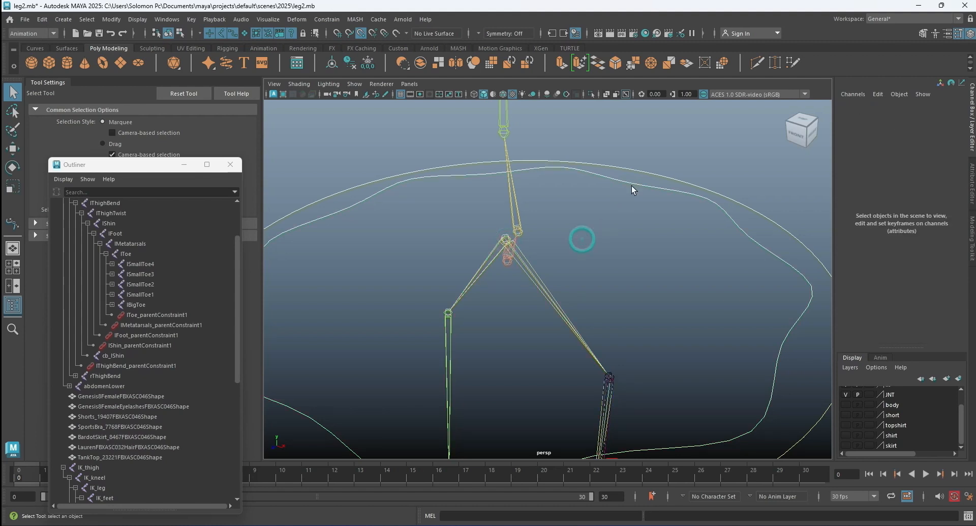
{"action": "left_click", "coordinate": [632, 184]}
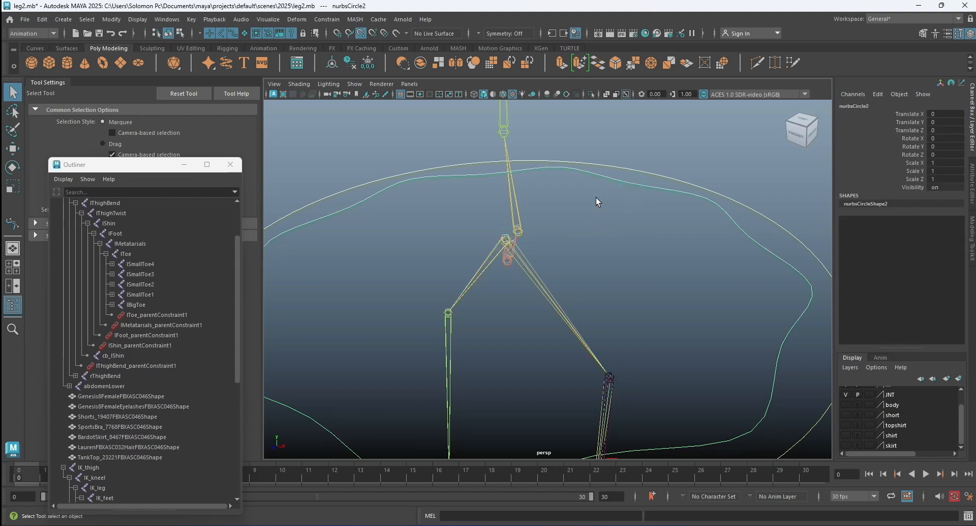
{"action": "left_click", "coordinate": [506, 242]}
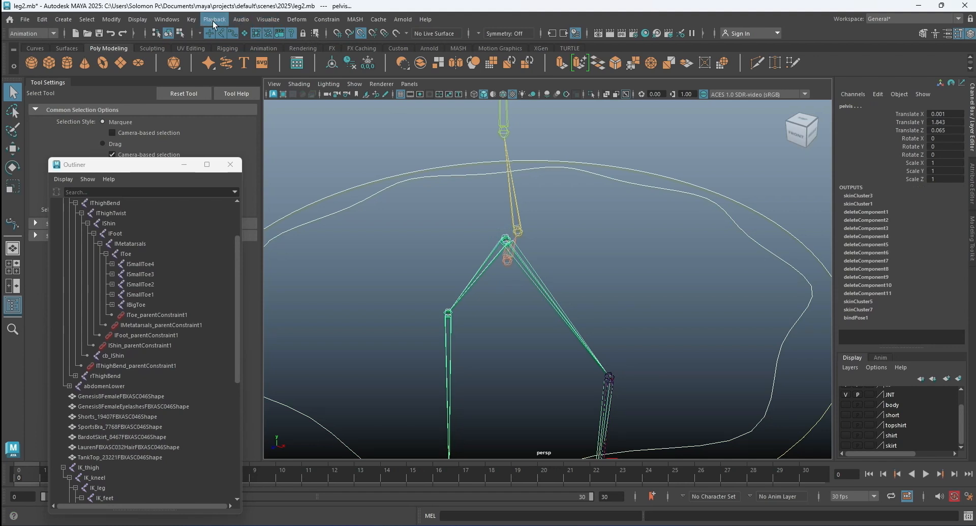
{"action": "left_click", "coordinate": [327, 19]}
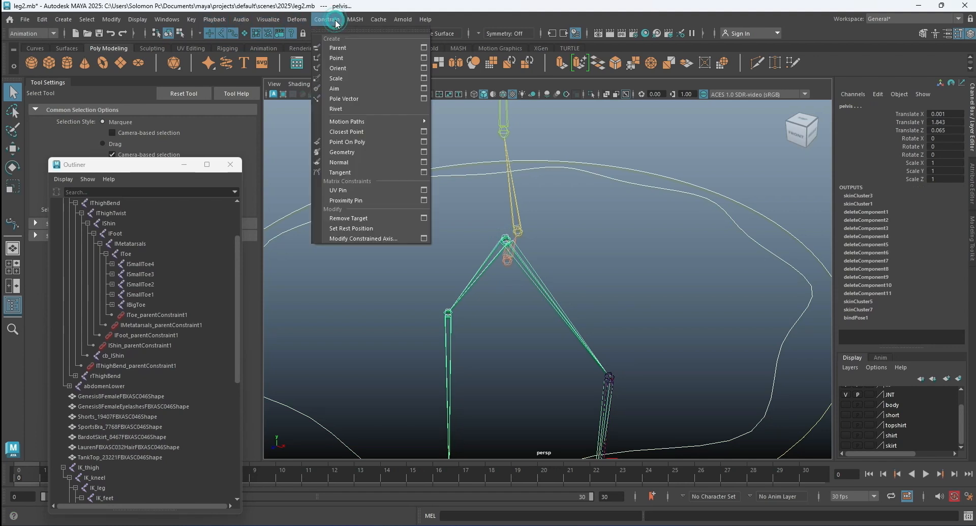
{"action": "left_click", "coordinate": [353, 46]}
Parent-constrain the red hip joint just below the pelvis joint to the outer circle.
{"action": "left_click", "coordinate": [688, 182]}
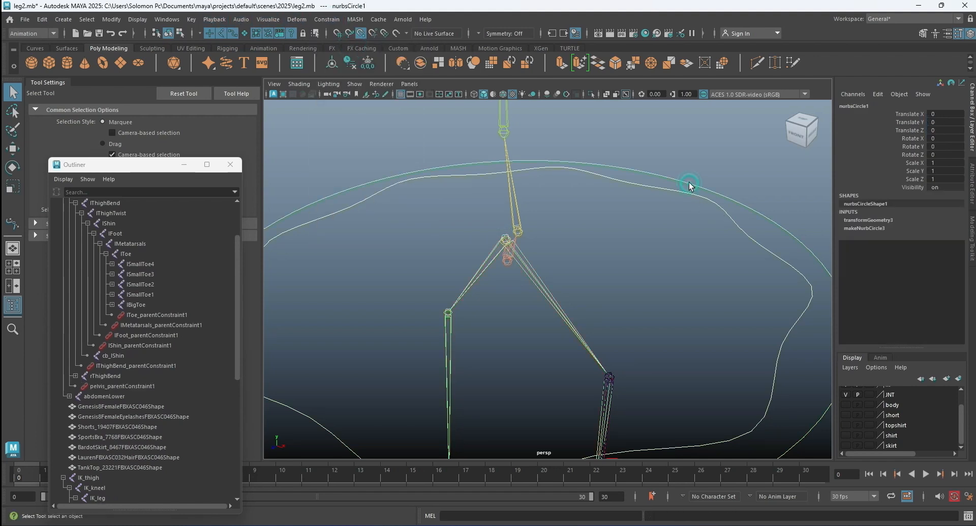
{"action": "left_click", "coordinate": [506, 263]}
{"action": "key", "text": "g"}
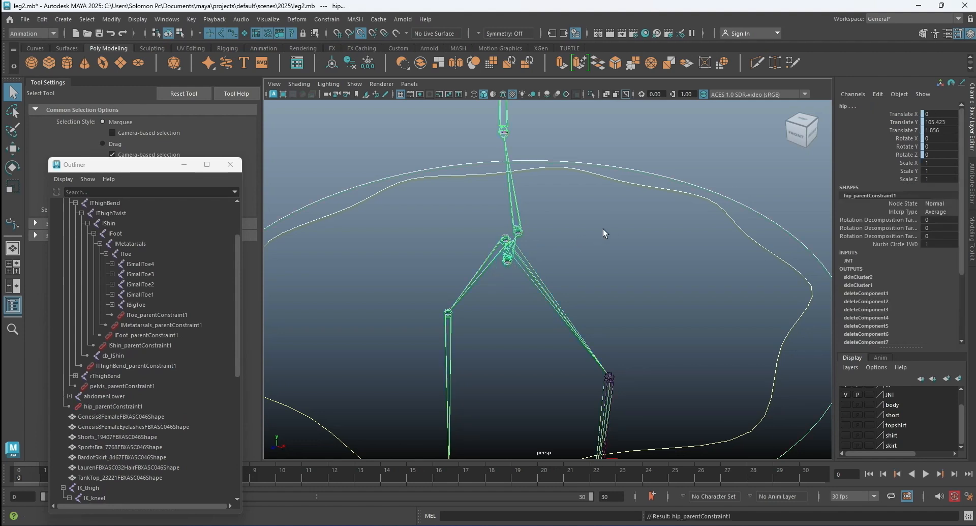
{"action": "left_click", "coordinate": [597, 239]}
Parent the inner wavy pelvis curve under the outer circle and check that both highlight together.
{"action": "scroll", "coordinate": [648, 238], "scroll_direction": "down", "scroll_amount": 3}
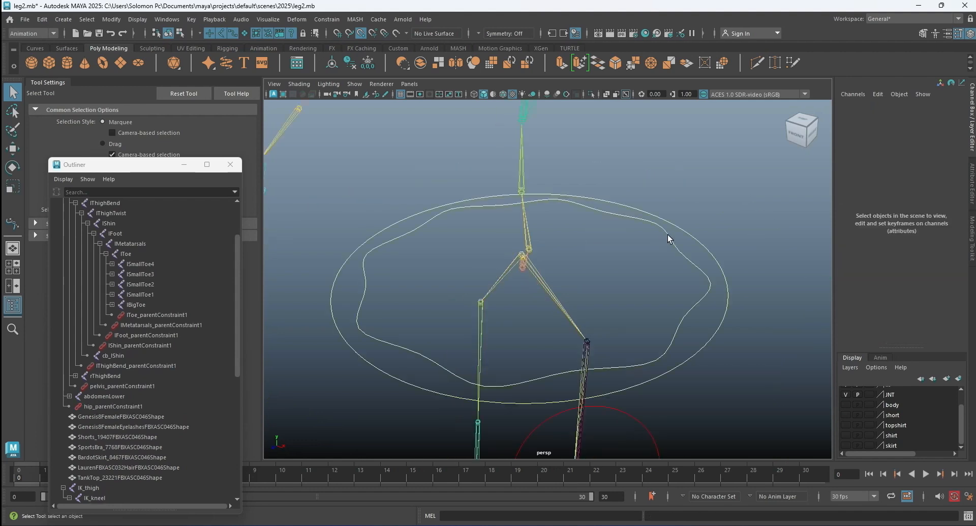
{"action": "left_click", "coordinate": [668, 237]}
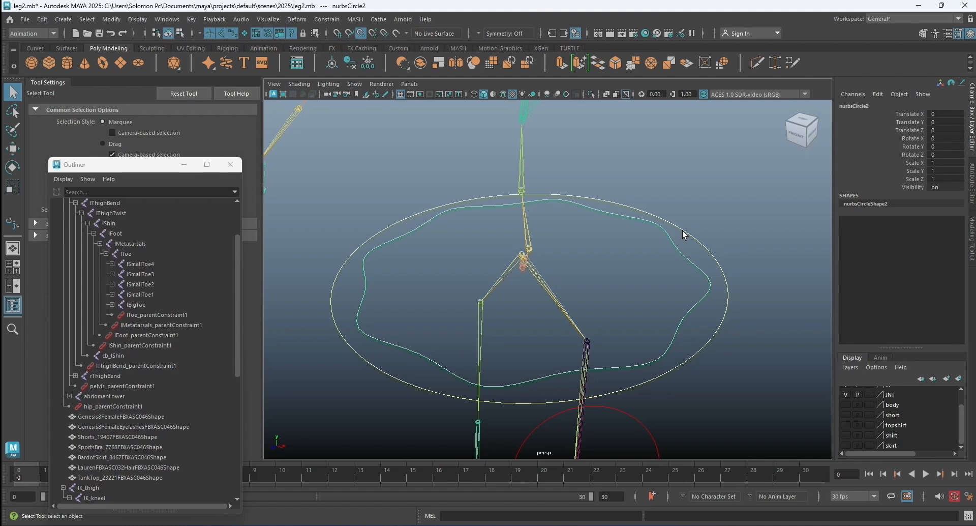
{"action": "left_click", "coordinate": [683, 230], "text": "shift"}
{"action": "key", "text": "p"}
{"action": "left_click", "coordinate": [682, 231]}
{"action": "scroll", "coordinate": [617, 229], "scroll_direction": "down", "scroll_amount": 6}
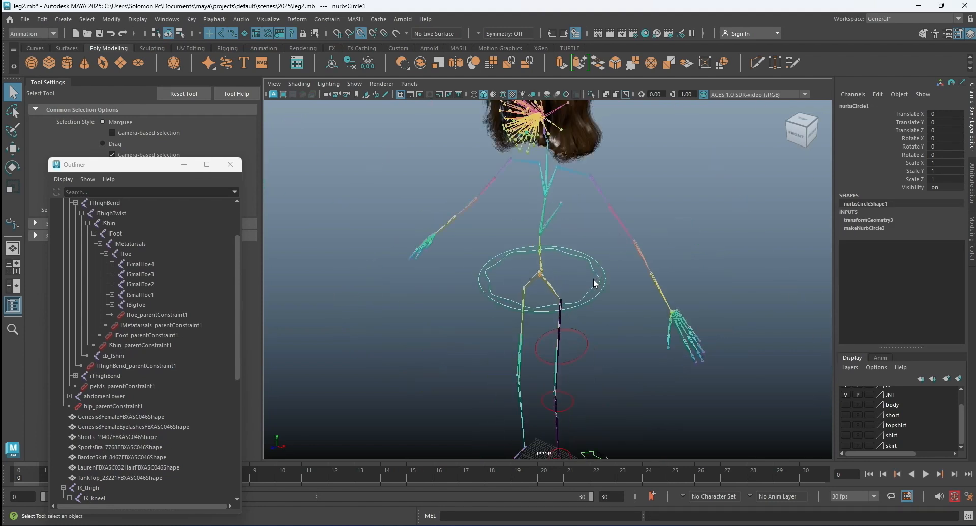
Change the Switch attribute on the green arrow control beside the left foot to put the left leg in IK mode.
{"action": "middle_click_drag", "start_coordinate": [593, 279], "coordinate": [588, 243], "text": "alt"}
{"action": "left_click_drag", "start_coordinate": [591, 255], "coordinate": [620, 265], "text": "alt"}
{"action": "left_click", "coordinate": [628, 244]}
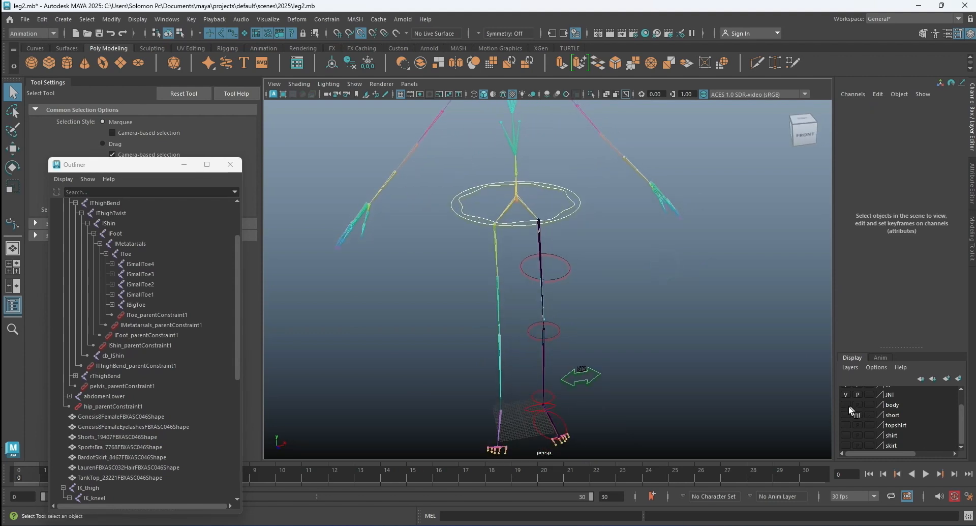
{"action": "left_click_drag", "start_coordinate": [596, 263], "coordinate": [624, 244], "text": "alt"}
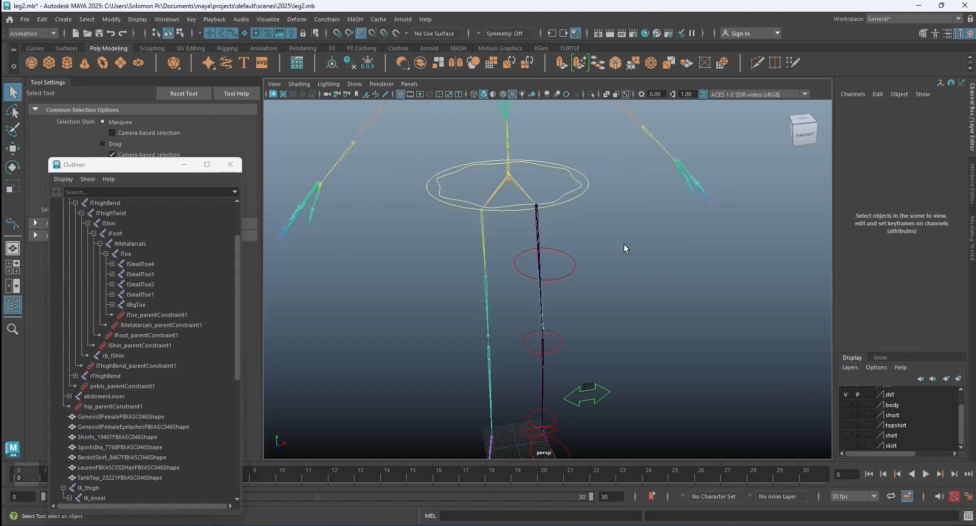
{"action": "left_click_drag", "start_coordinate": [728, 266], "coordinate": [631, 422], "text": "alt"}
{"action": "left_click", "coordinate": [615, 410]}
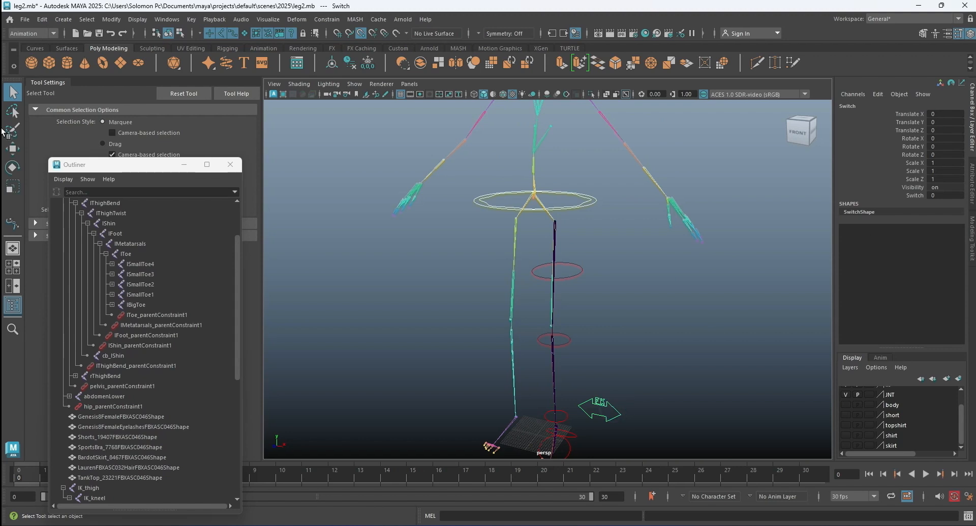
{"action": "left_click", "coordinate": [971, 181]}
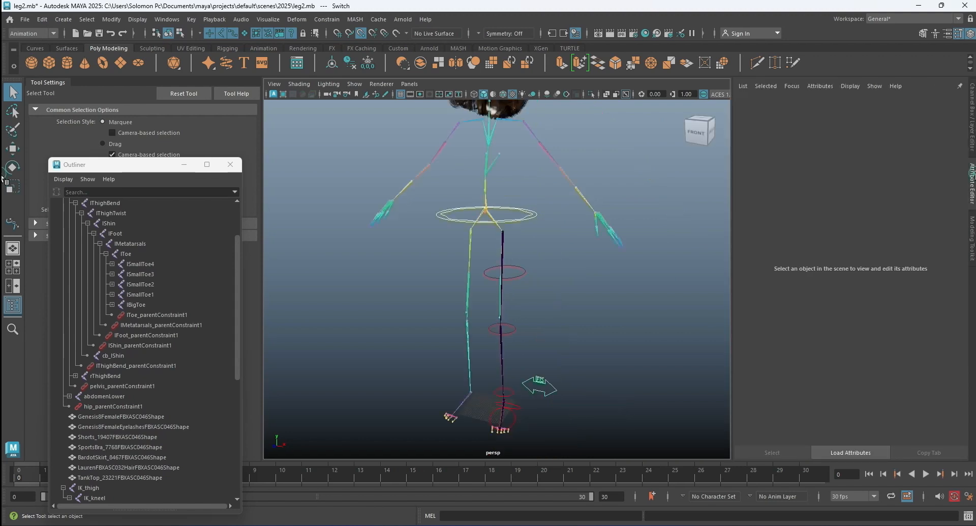
{"action": "left_click", "coordinate": [972, 133]}
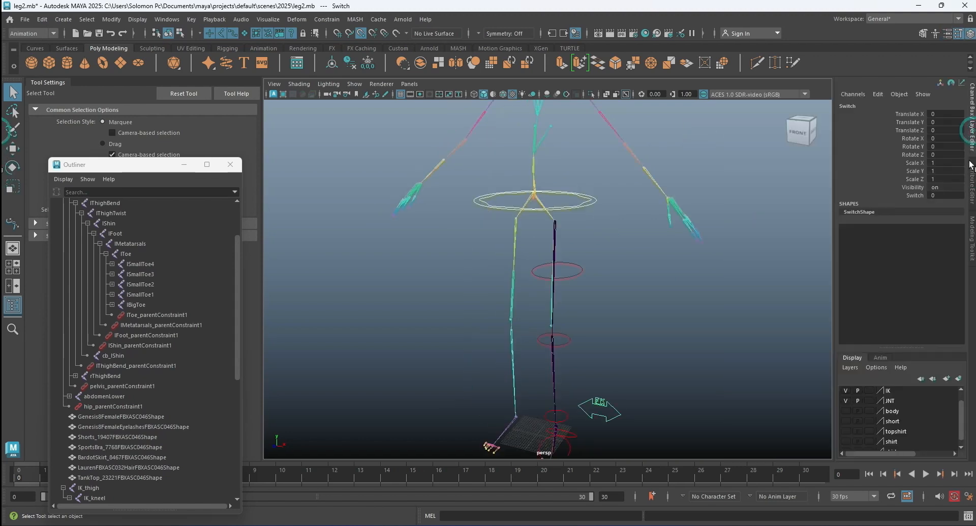
{"action": "left_click", "coordinate": [919, 196]}
{"action": "middle_click_drag", "start_coordinate": [729, 192], "coordinate": [795, 186]}
Ready the outer pelvis circle for a vertical move with the Move tool and show the body layer.
{"action": "left_click", "coordinate": [642, 252]}
{"action": "left_click", "coordinate": [584, 208]}
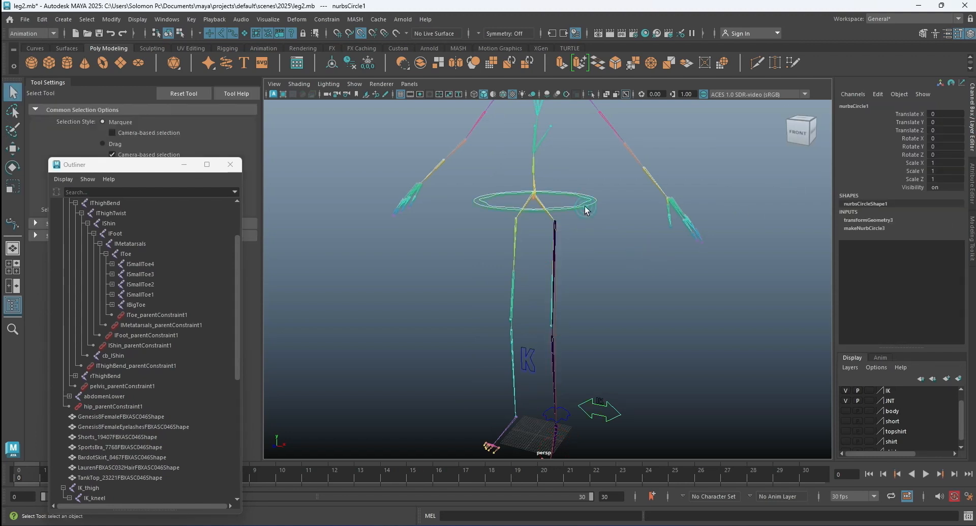
{"action": "left_click", "coordinate": [13, 148]}
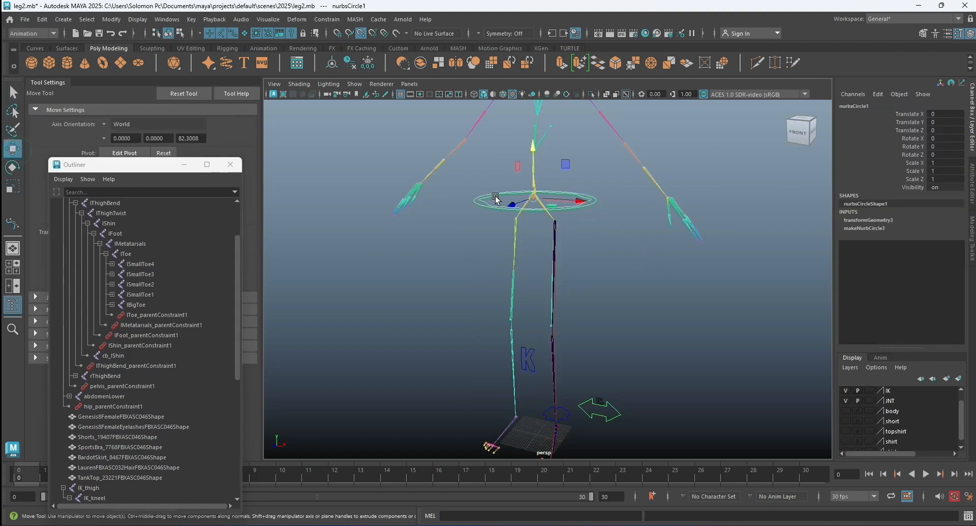
{"action": "left_click", "coordinate": [536, 152]}
{"action": "left_click", "coordinate": [846, 410]}
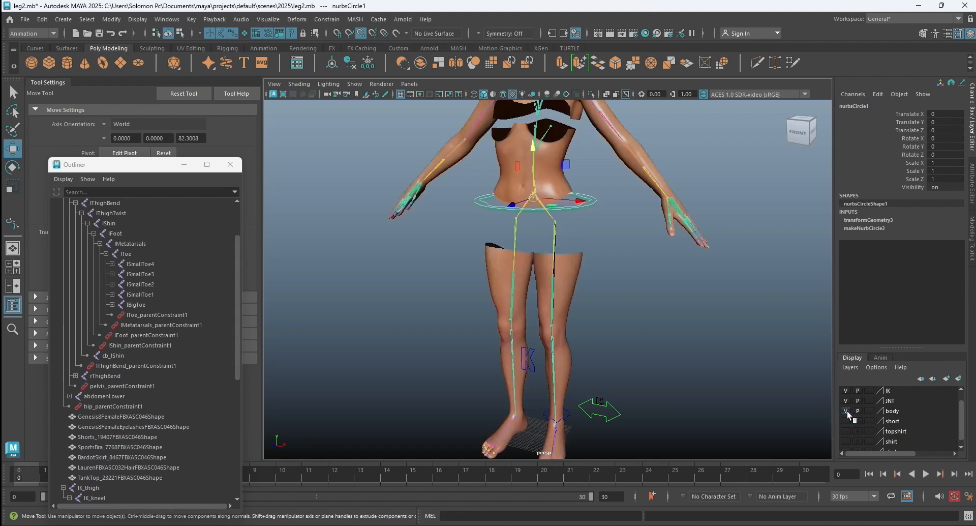
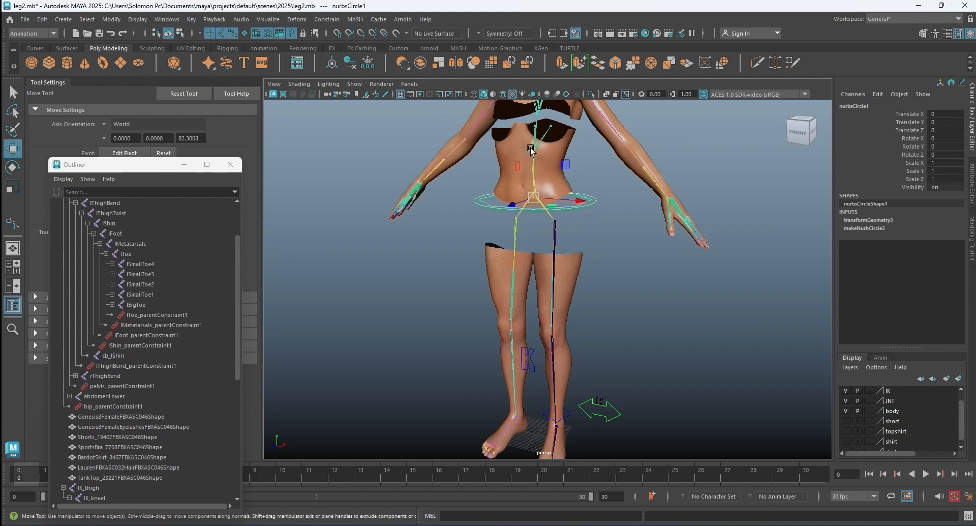
Try lowering the waist control nurbsCircle1 to test how the legs follow, undo the move and deselect the control.
{"action": "left_click_drag", "start_coordinate": [533, 150], "coordinate": [537, 177]}
{"action": "left_click_drag", "start_coordinate": [537, 179], "coordinate": [536, 179]}
{"action": "key", "text": "ctrl+z"}
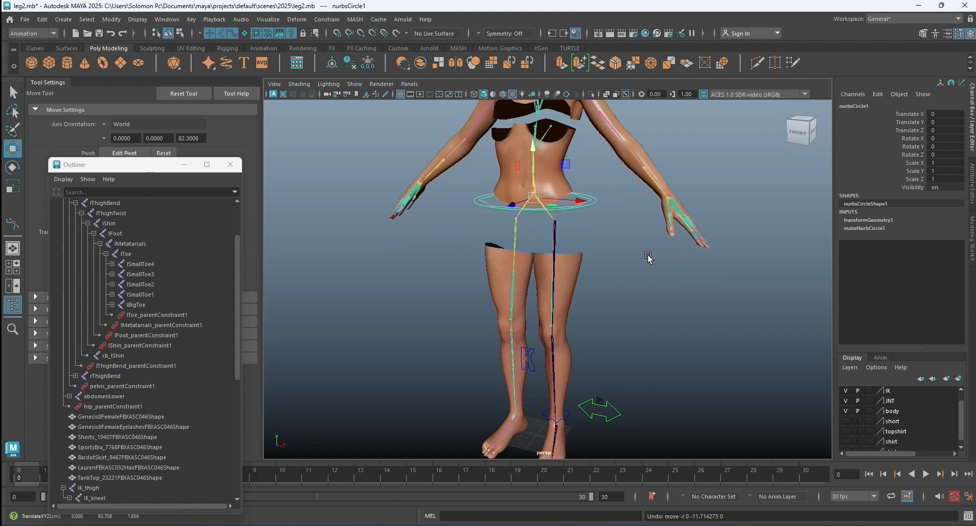
{"action": "left_click", "coordinate": [583, 219]}
Collapse the Fk_thigh and IK_thigh hierarchies in the Outliner and hide the body layer.
{"action": "scroll", "coordinate": [570, 209], "scroll_direction": "up", "scroll_amount": 3}
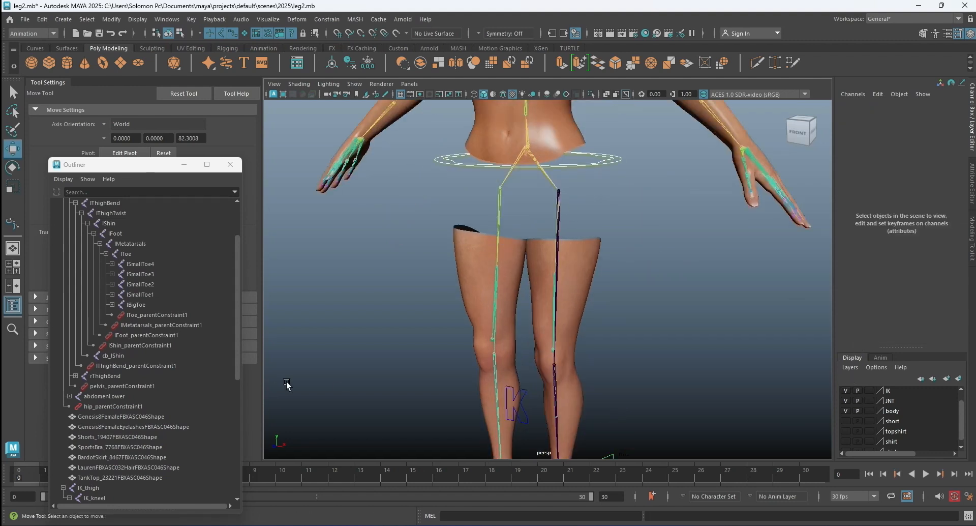
{"action": "scroll", "coordinate": [121, 391], "scroll_direction": "down", "scroll_amount": 8}
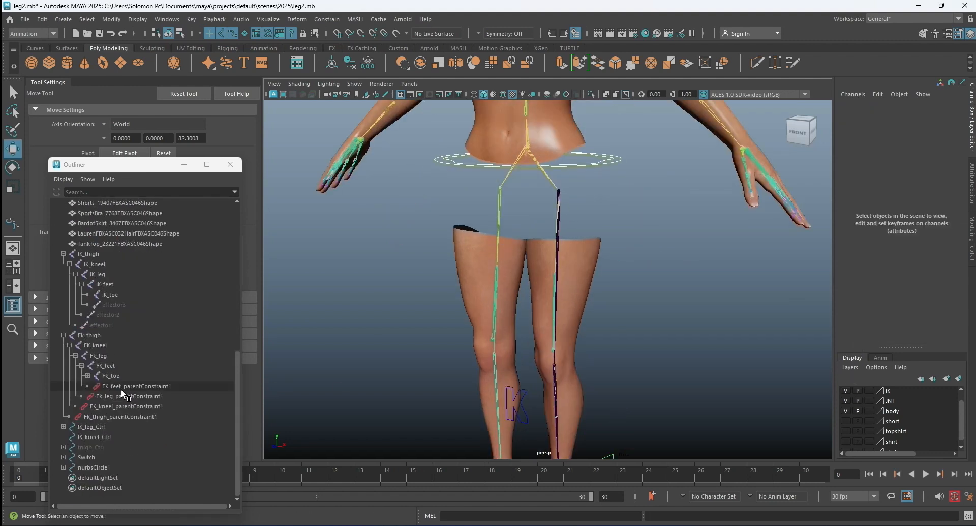
{"action": "left_click", "coordinate": [62, 334]}
{"action": "left_click", "coordinate": [61, 333]}
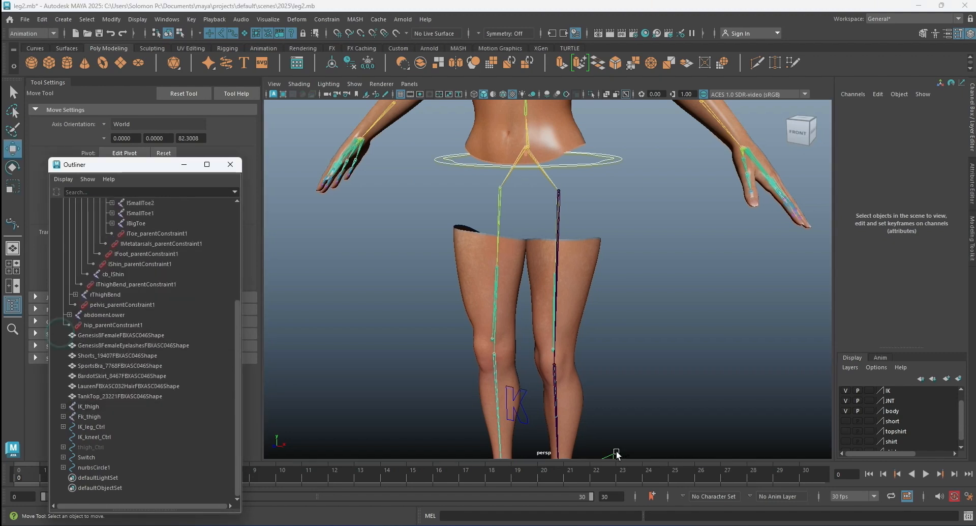
{"action": "left_click", "coordinate": [846, 410]}
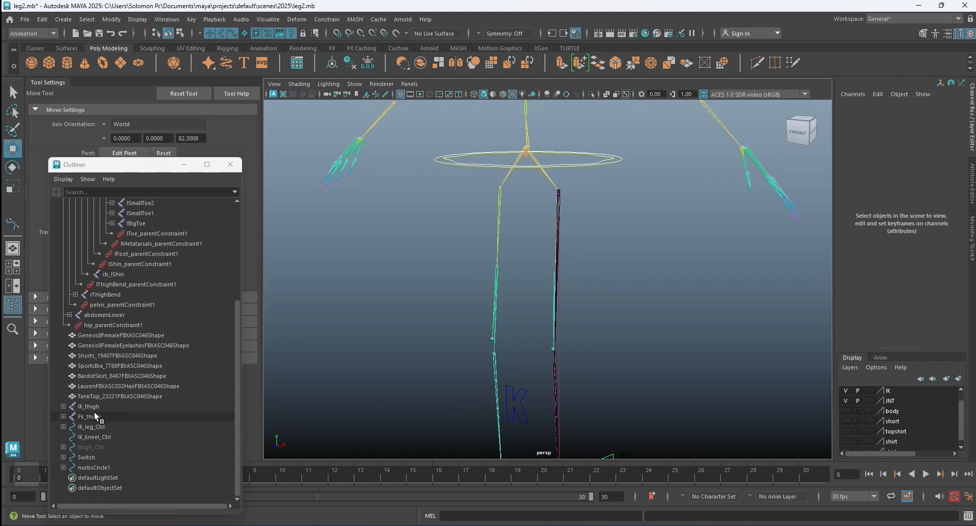
Parent the IK_thigh and Fk_thigh joints under the pelvis joint and clear the selection.
{"action": "left_click", "coordinate": [93, 406]}
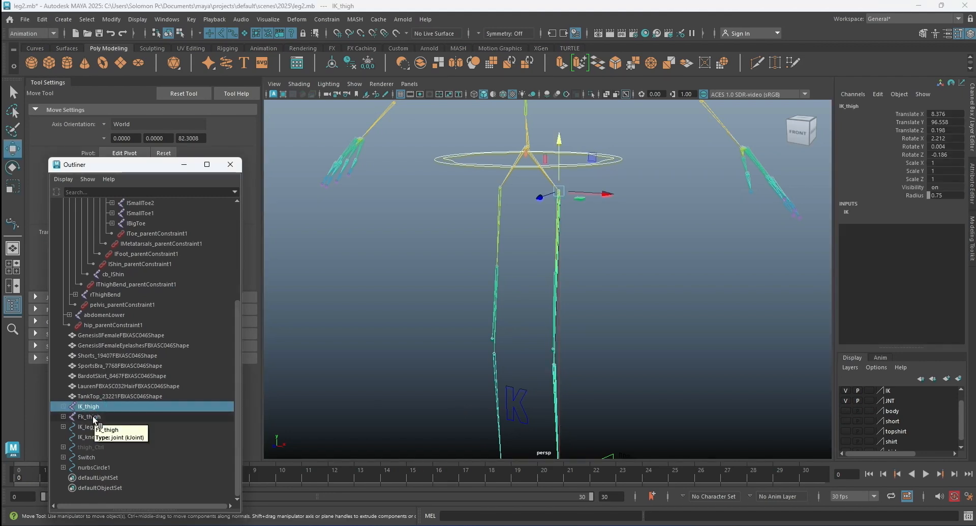
{"action": "left_click", "coordinate": [94, 417], "text": "ctrl"}
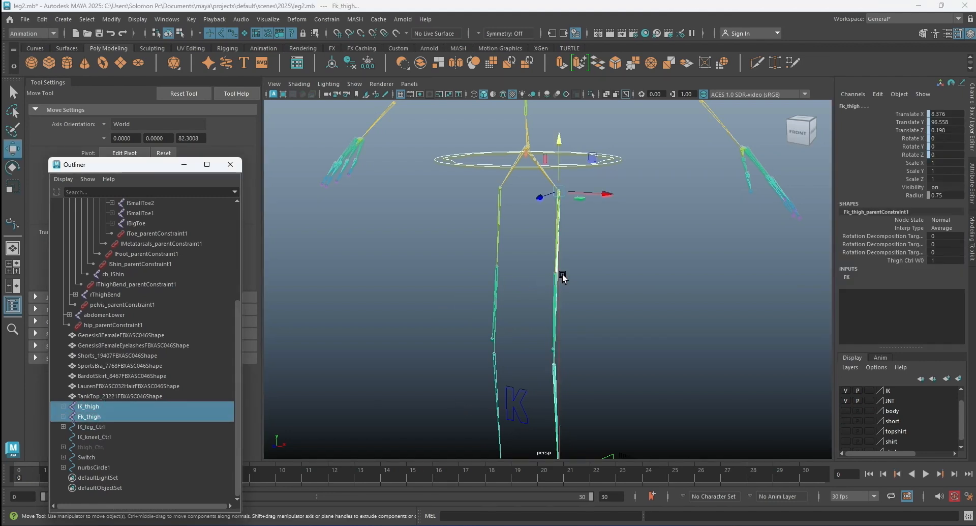
{"action": "left_click_drag", "start_coordinate": [563, 279], "coordinate": [483, 221], "text": "alt"}
{"action": "scroll", "coordinate": [508, 199], "scroll_direction": "up", "scroll_amount": 5}
{"action": "middle_click_drag", "start_coordinate": [520, 205], "coordinate": [522, 295], "text": "alt"}
{"action": "scroll", "coordinate": [489, 203], "scroll_direction": "up", "scroll_amount": 4}
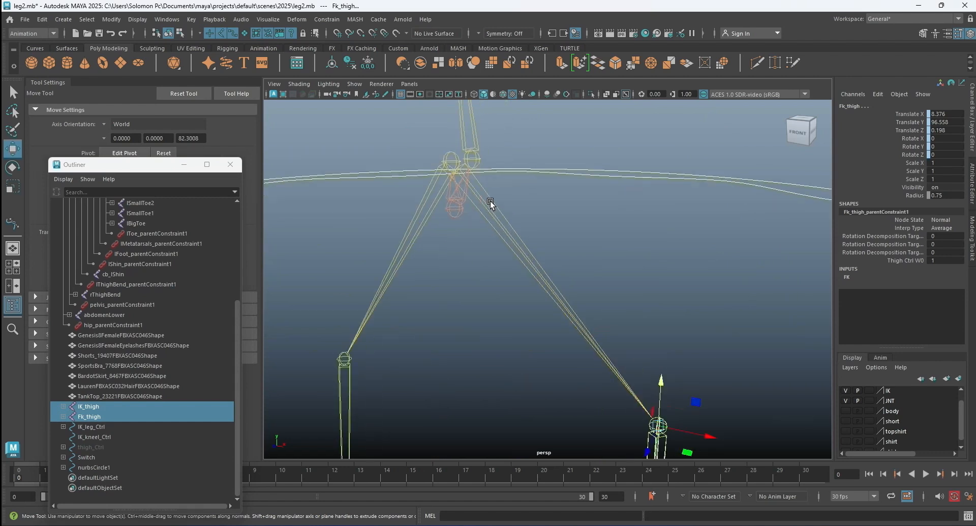
{"action": "left_click", "coordinate": [446, 162]}
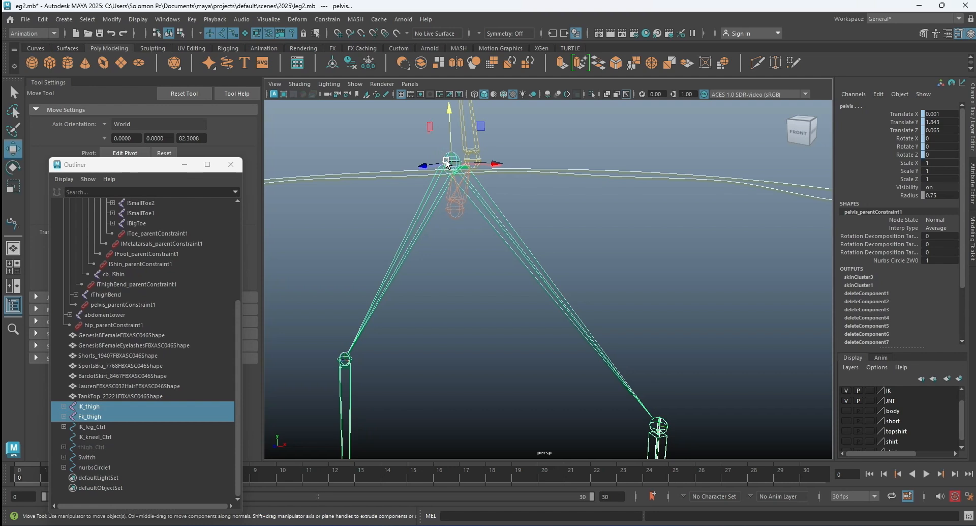
{"action": "key", "text": "p"}
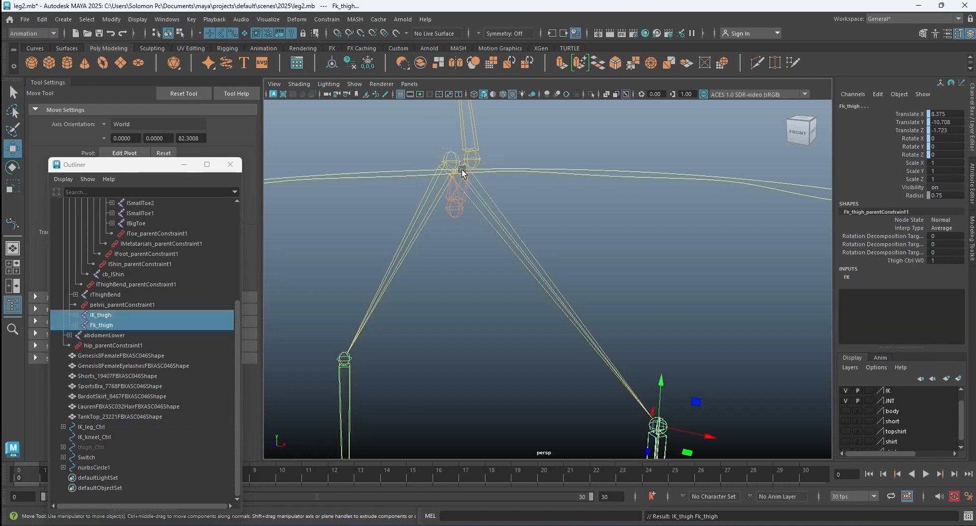
{"action": "left_click", "coordinate": [594, 212]}
Show the body layer again.
{"action": "scroll", "coordinate": [561, 219], "scroll_direction": "down", "scroll_amount": 5}
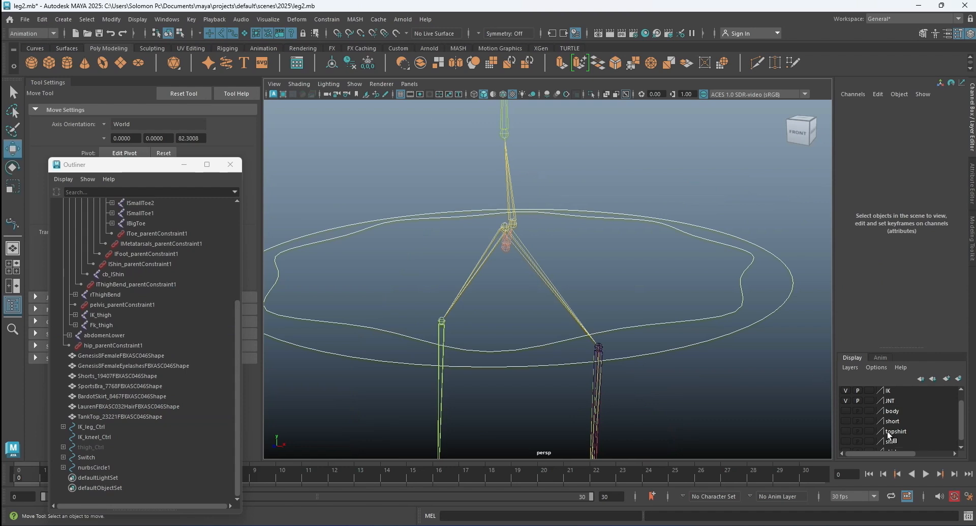
{"action": "left_click", "coordinate": [845, 410]}
{"action": "scroll", "coordinate": [720, 355], "scroll_direction": "down", "scroll_amount": 5}
{"action": "scroll", "coordinate": [720, 352], "scroll_direction": "down", "scroll_amount": 2}
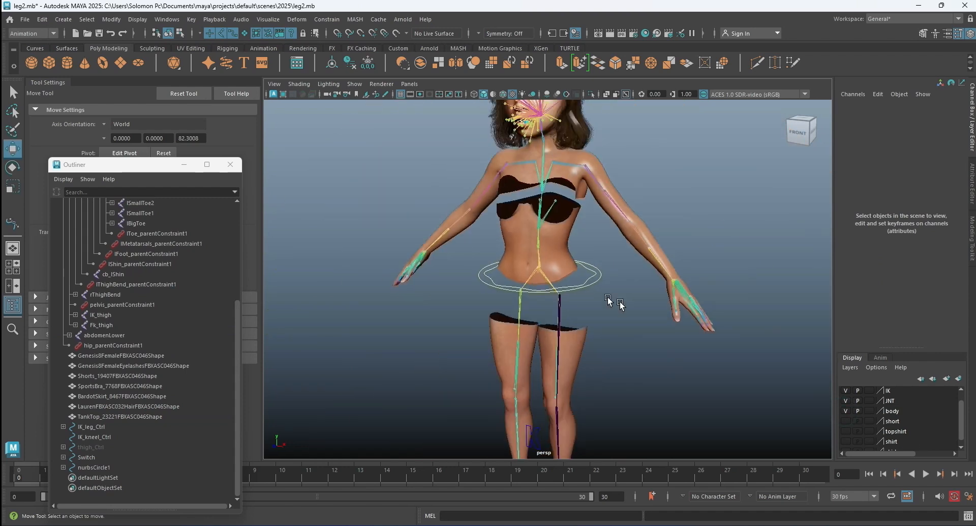
Lower the waist control nurbsCircle1 to about -17.9 in Translate Y and inspect the bent IK leg.
{"action": "left_click", "coordinate": [598, 278]}
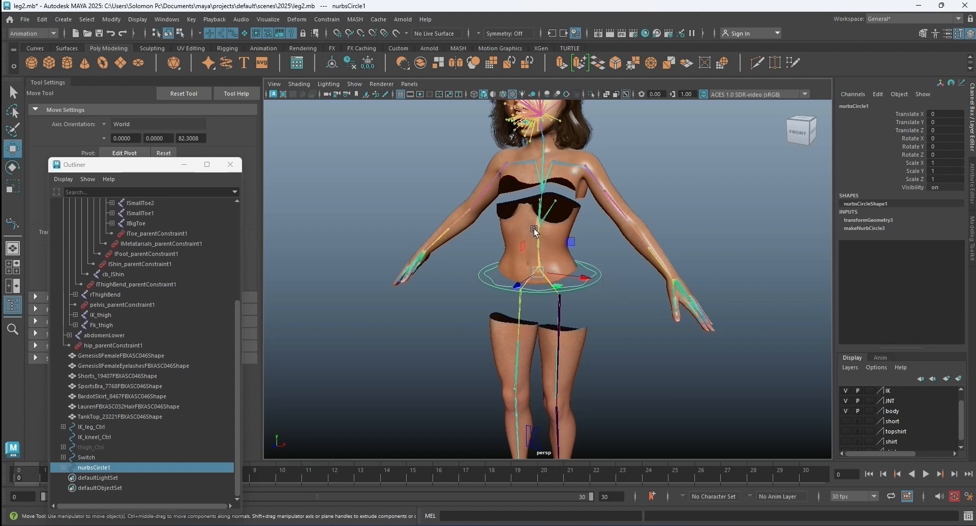
{"action": "left_click_drag", "start_coordinate": [538, 251], "coordinate": [539, 271]}
{"action": "scroll", "coordinate": [612, 323], "scroll_direction": "down", "scroll_amount": 2}
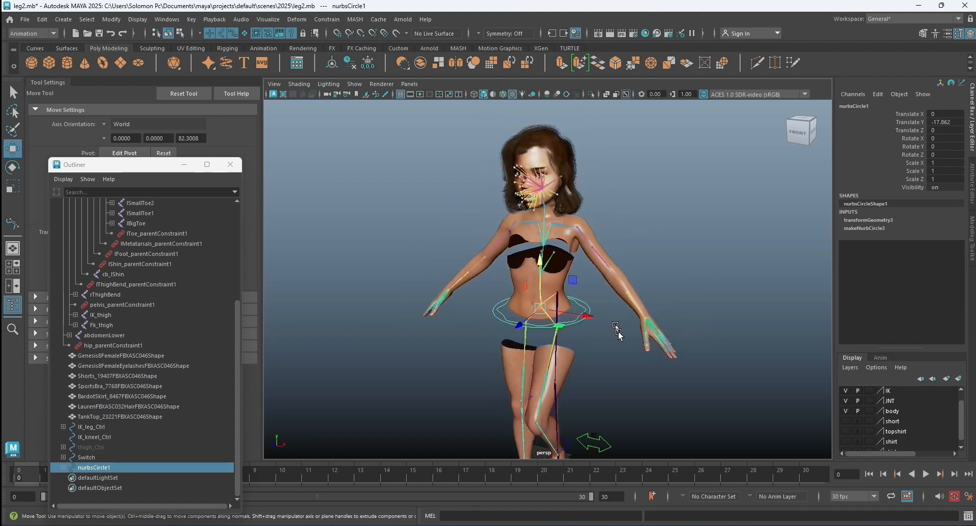
{"action": "middle_click_drag", "start_coordinate": [618, 331], "coordinate": [614, 222], "text": "alt"}
{"action": "middle_click_drag", "start_coordinate": [606, 296], "coordinate": [606, 267], "text": "alt"}
{"action": "left_click_drag", "start_coordinate": [606, 267], "coordinate": [701, 264], "text": "alt"}
{"action": "scroll", "coordinate": [620, 268], "scroll_direction": "up", "scroll_amount": 3}
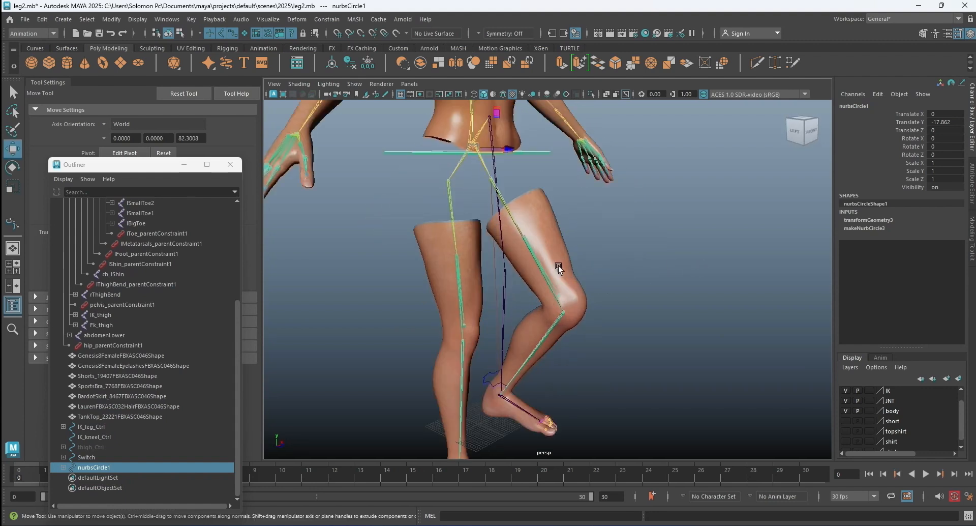
Move the IK_kneel_Ctrl knee control forward to about 31.3 in Translate Z.
{"action": "left_click", "coordinate": [558, 265]}
{"action": "left_click_drag", "start_coordinate": [700, 296], "coordinate": [720, 305]}
{"action": "left_click_drag", "start_coordinate": [623, 305], "coordinate": [584, 304], "text": "alt"}
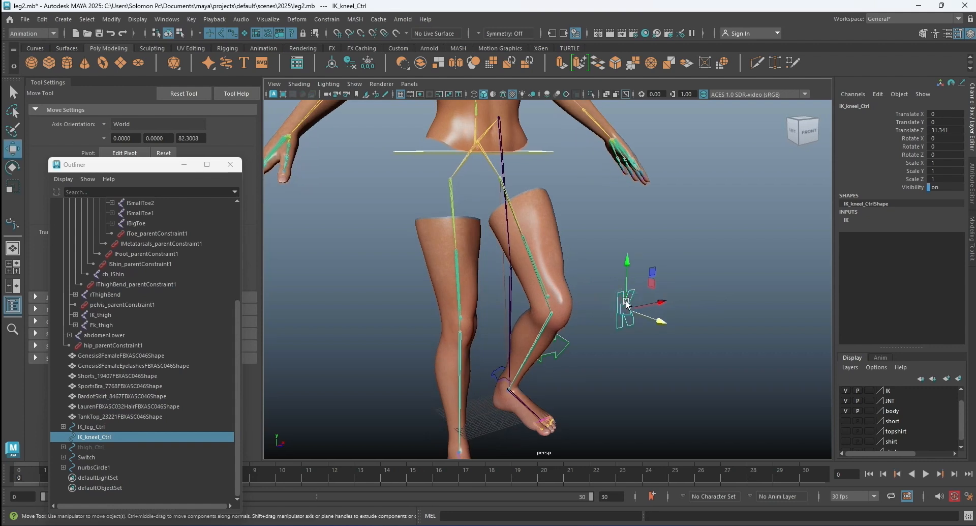
{"action": "mouse_move", "coordinate": [664, 301]}
{"action": "left_mouse_down"}
{"action": "mouse_move", "coordinate": [610, 304]}
{"action": "mouse_move", "coordinate": [721, 302]}
{"action": "mouse_move", "coordinate": [656, 309]}
{"action": "left_mouse_up"}
{"action": "left_click_drag", "start_coordinate": [730, 277], "coordinate": [631, 345], "text": "alt"}
Set the Switch control's Switch attribute to 0 to show the FK leg controls.
{"action": "left_click", "coordinate": [628, 354]}
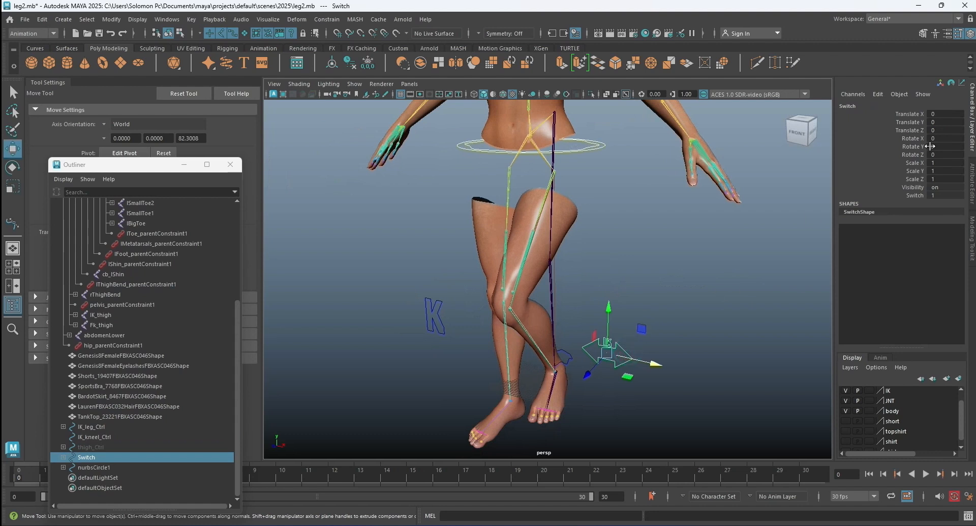
{"action": "left_click", "coordinate": [930, 195]}
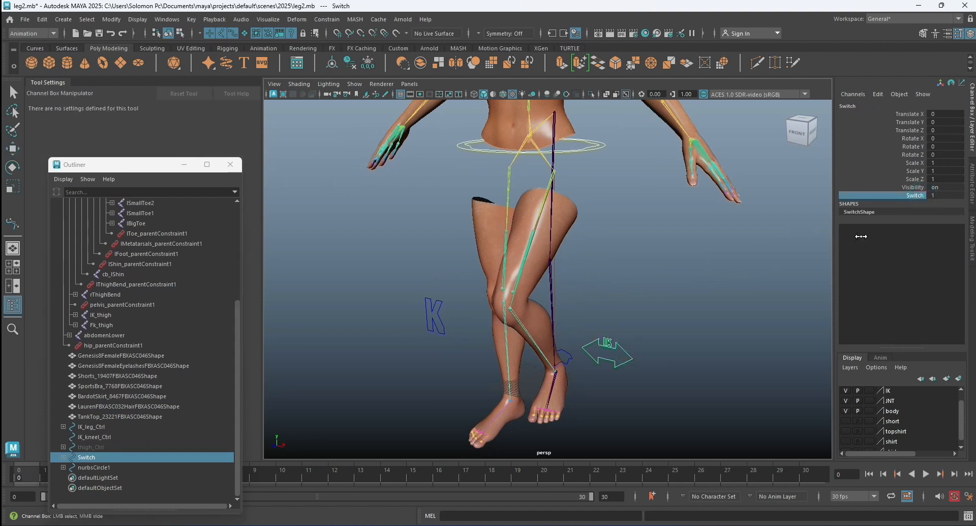
{"action": "middle_click_drag", "start_coordinate": [660, 244], "coordinate": [569, 242]}
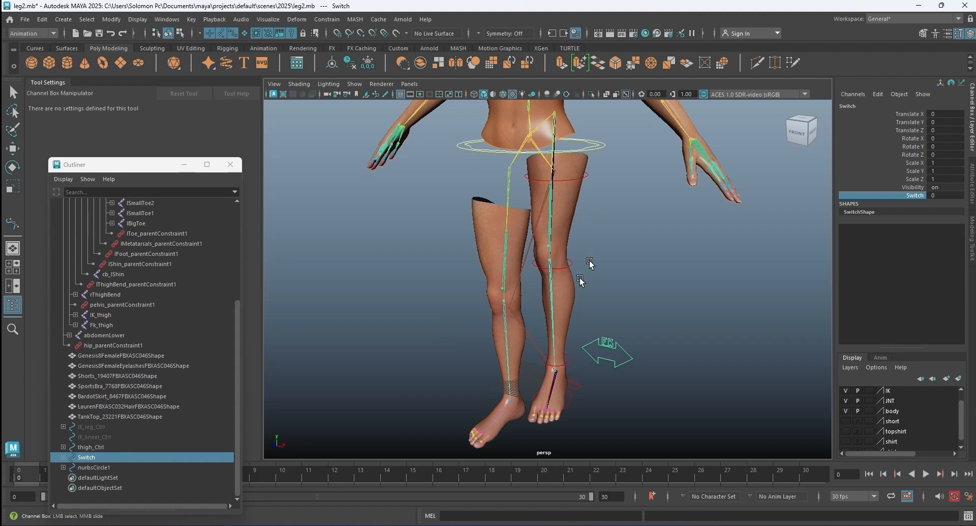
{"action": "left_click", "coordinate": [618, 242]}
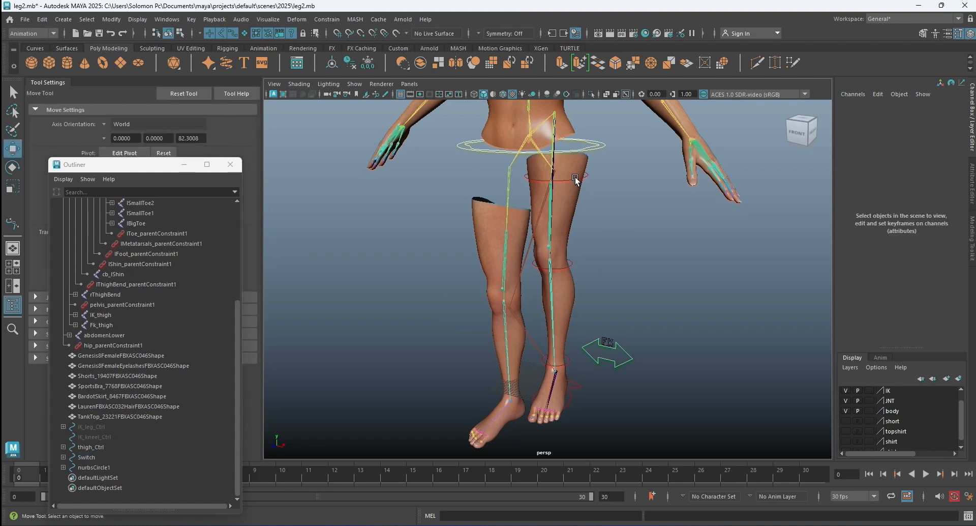
Check thigh_Ctrl's position relative to the lowered hips, and undo the recent test changes to the controls.
{"action": "left_click", "coordinate": [576, 178]}
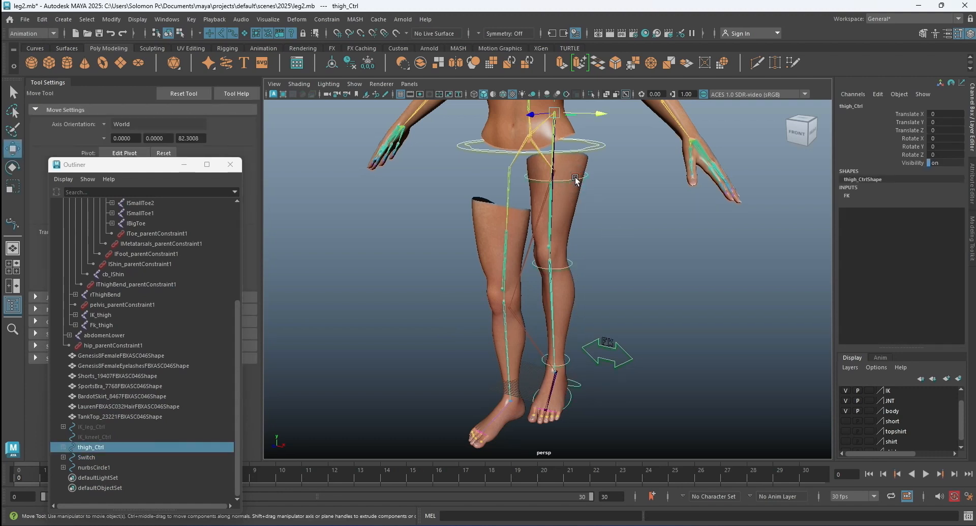
{"action": "left_click_drag", "start_coordinate": [605, 187], "coordinate": [663, 208], "text": "alt"}
{"action": "key", "text": "ctrl+z"}
{"action": "key", "text": "ctrl+z"}
{"action": "key", "text": "ctrl+z"}
{"action": "key", "text": "ctrl+z"}
{"action": "key", "text": "ctrl+z"}
{"action": "key", "text": "ctrl+z"}
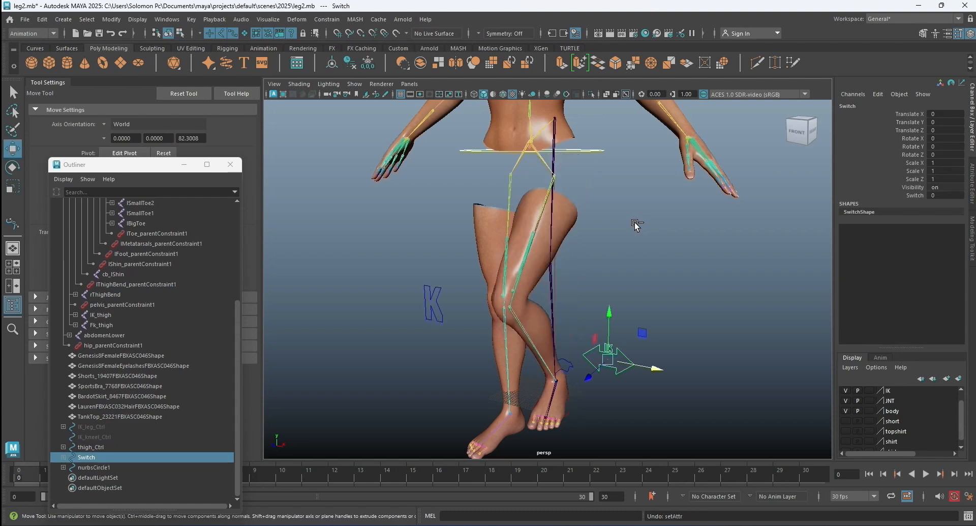
{"action": "key", "text": "ctrl+z"}
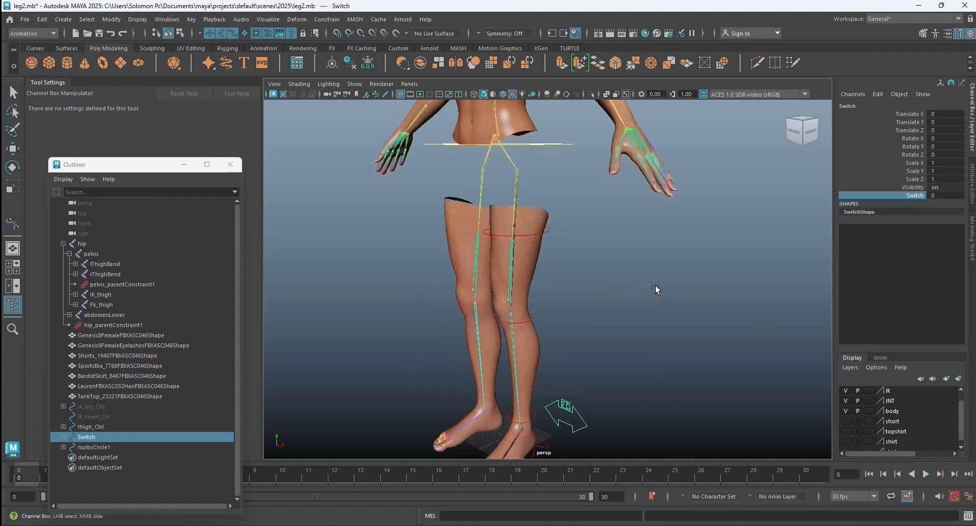
Parent the FK thigh_Ctrl under the inner waist curve nurbsCircle2 and clear the selection.
{"action": "left_click", "coordinate": [655, 285]}
{"action": "left_click", "coordinate": [549, 230]}
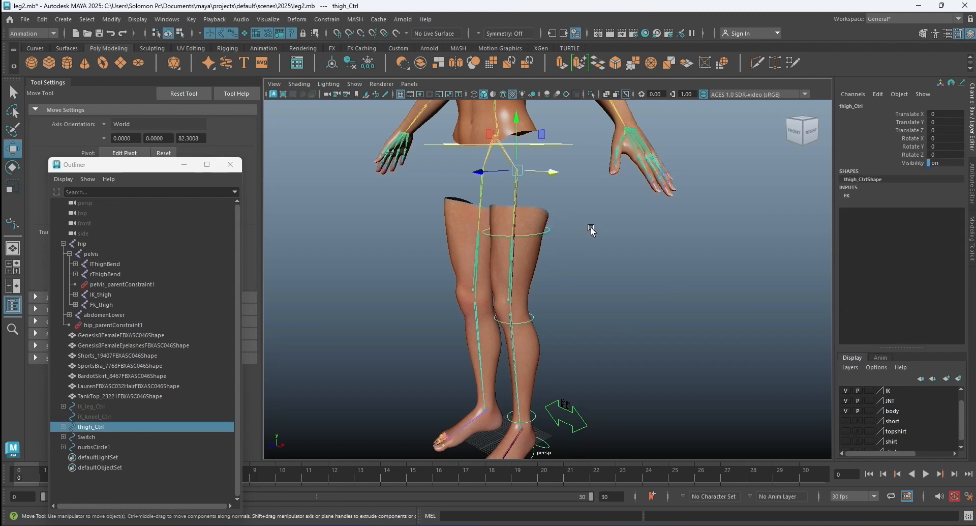
{"action": "left_click_drag", "start_coordinate": [610, 238], "coordinate": [605, 217], "text": "alt"}
{"action": "middle_click_drag", "start_coordinate": [605, 217], "coordinate": [593, 301], "text": "alt"}
{"action": "scroll", "coordinate": [552, 252], "scroll_direction": "up", "scroll_amount": 5}
{"action": "left_click_drag", "start_coordinate": [553, 251], "coordinate": [528, 210], "text": "alt"}
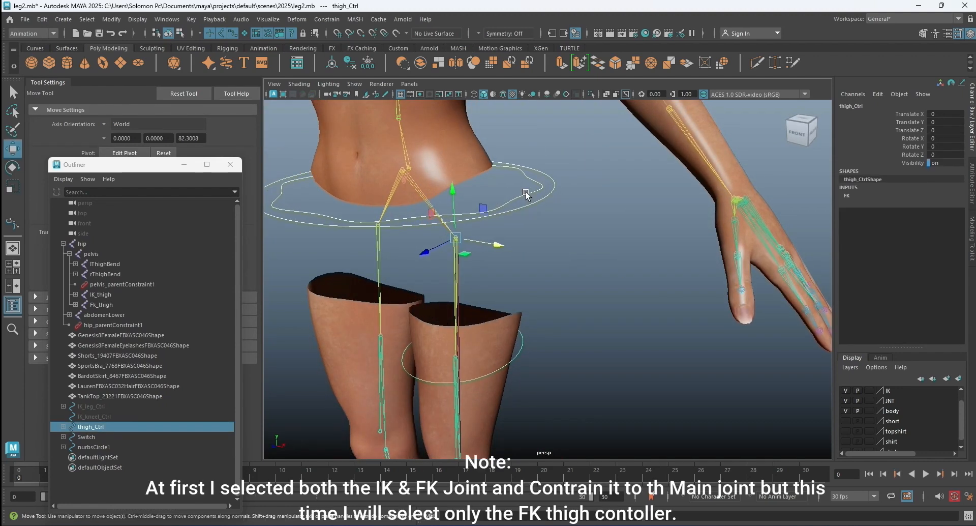
{"action": "left_click", "coordinate": [525, 192], "text": "shift"}
{"action": "key", "text": "p"}
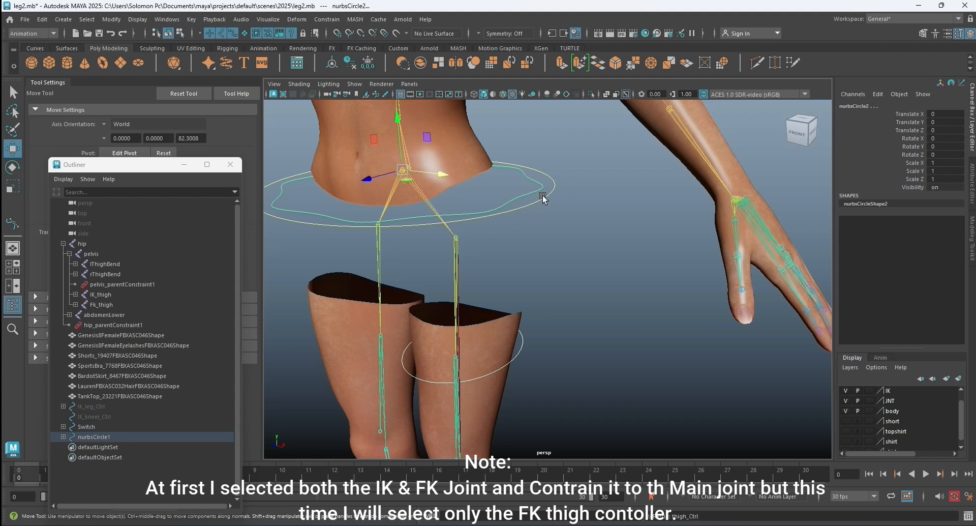
{"action": "left_click", "coordinate": [642, 230]}
Lower the waist control nurbsCircle1 to about -32.3 in Translate Y to test the FK leg, and deselect it.
{"action": "left_click", "coordinate": [553, 191]}
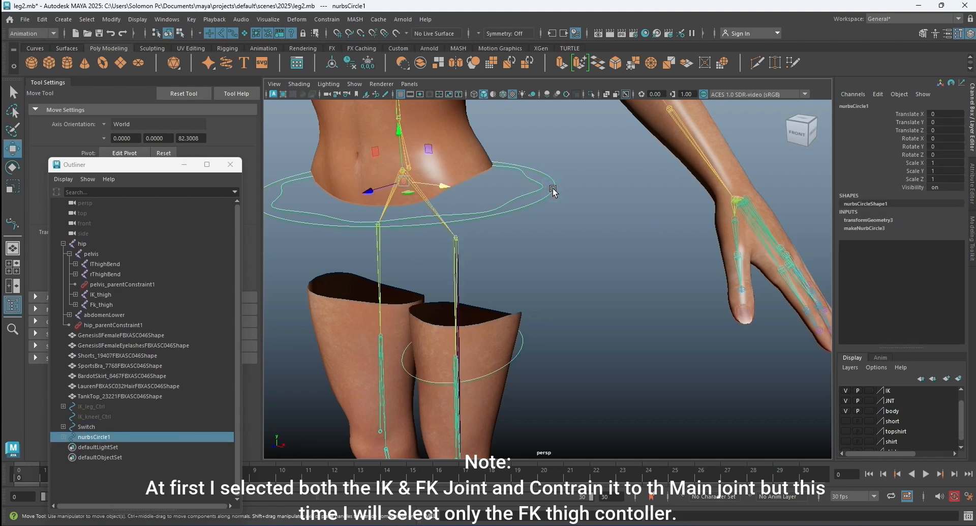
{"action": "scroll", "coordinate": [582, 211], "scroll_direction": "down", "scroll_amount": 5}
{"action": "left_click_drag", "start_coordinate": [580, 246], "coordinate": [583, 239], "text": "alt"}
{"action": "middle_click_drag", "start_coordinate": [565, 219], "coordinate": [599, 186], "text": "alt"}
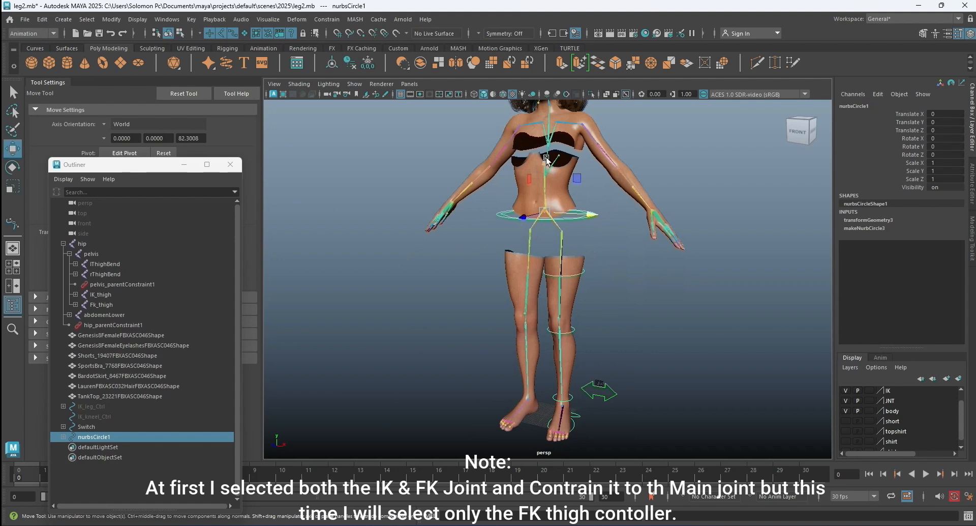
{"action": "left_click_drag", "start_coordinate": [547, 160], "coordinate": [546, 229]}
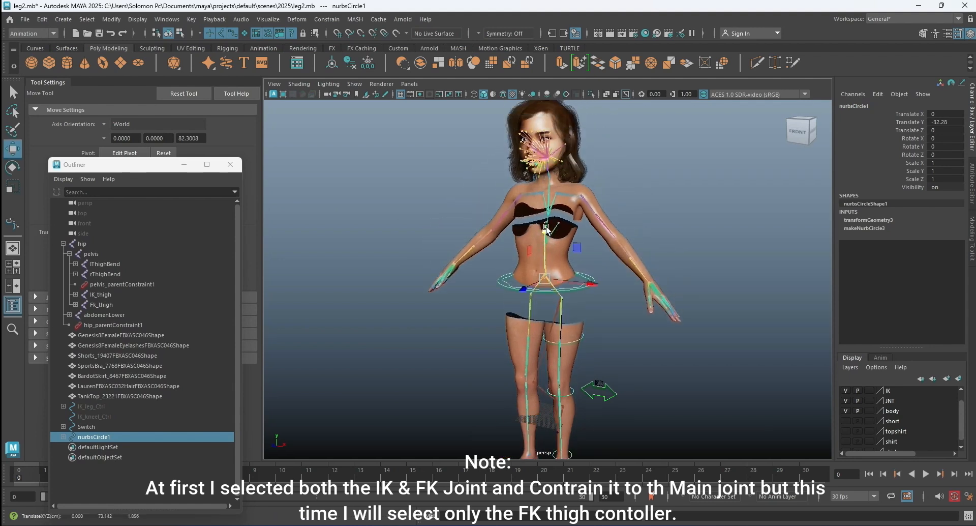
{"action": "left_click", "coordinate": [665, 182]}
Set the Switch control's Switch attribute to 1 to put the leg in IK mode, and deselect the control.
{"action": "middle_click_drag", "start_coordinate": [671, 265], "coordinate": [649, 228], "text": "alt"}
{"action": "scroll", "coordinate": [643, 269], "scroll_direction": "up", "scroll_amount": 4}
{"action": "left_click_drag", "start_coordinate": [659, 268], "coordinate": [634, 286], "text": "alt"}
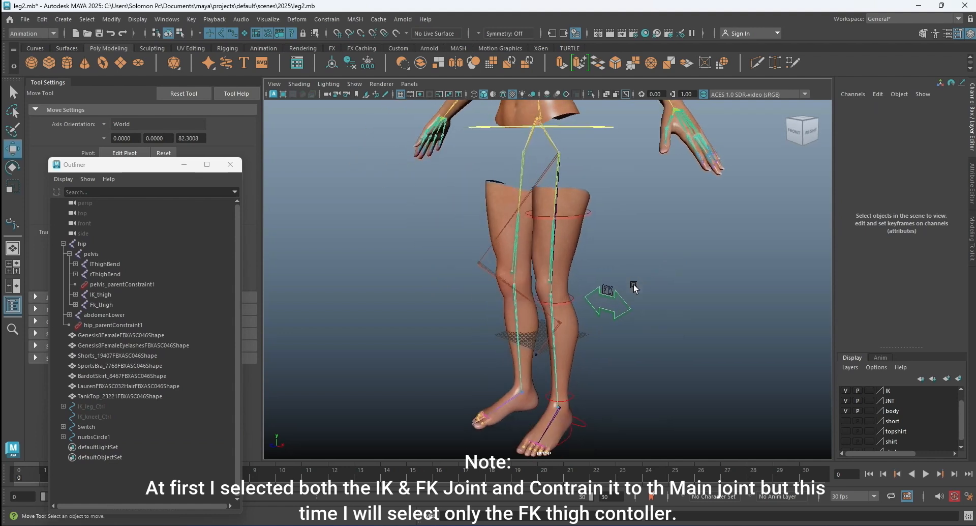
{"action": "left_click", "coordinate": [625, 300]}
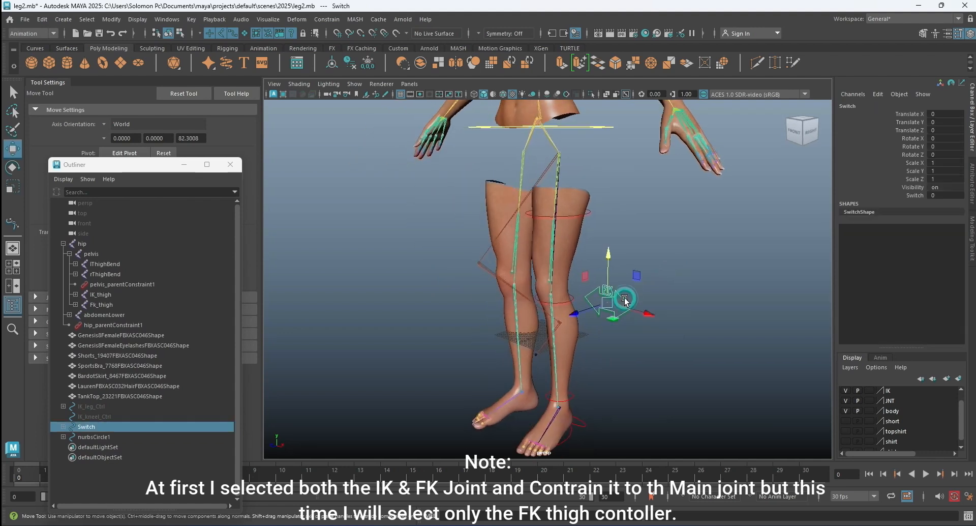
{"action": "left_click", "coordinate": [907, 196]}
{"action": "middle_click_drag", "start_coordinate": [651, 265], "coordinate": [796, 259]}
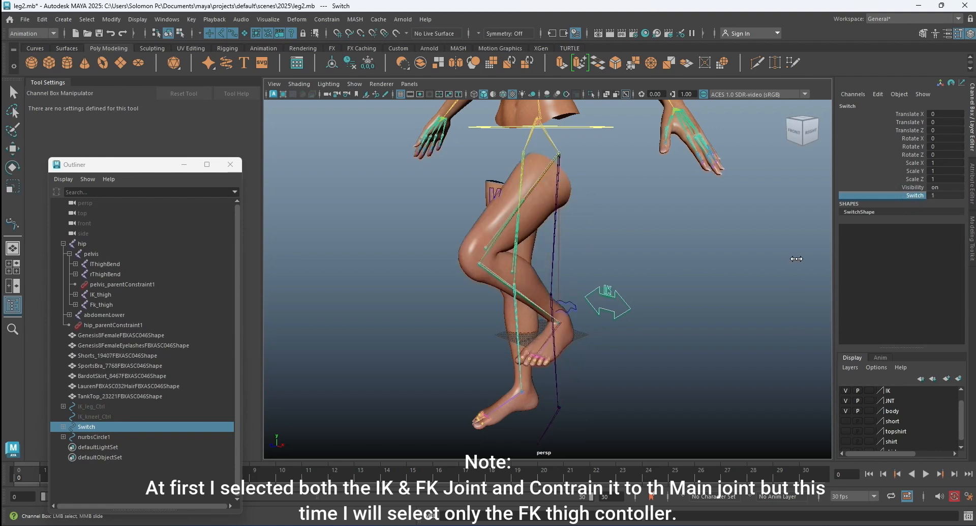
{"action": "left_click", "coordinate": [631, 249]}
Raise the waist control nurbsCircle1 to about -15.5 in Translate Y to test the IK leg.
{"action": "key", "text": "w"}
{"action": "left_click_drag", "start_coordinate": [617, 255], "coordinate": [615, 290], "text": "alt"}
{"action": "left_click_drag", "start_coordinate": [610, 232], "coordinate": [623, 232], "text": "alt"}
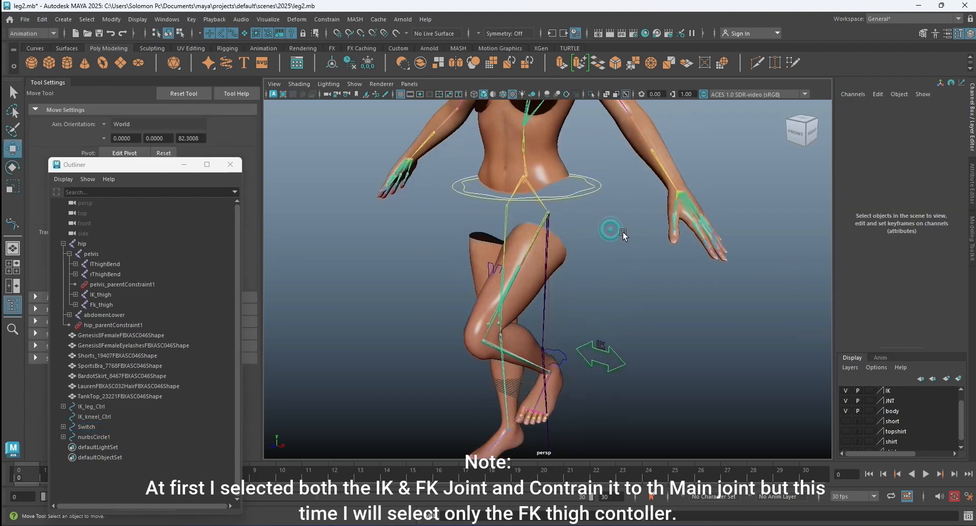
{"action": "left_click", "coordinate": [601, 185]}
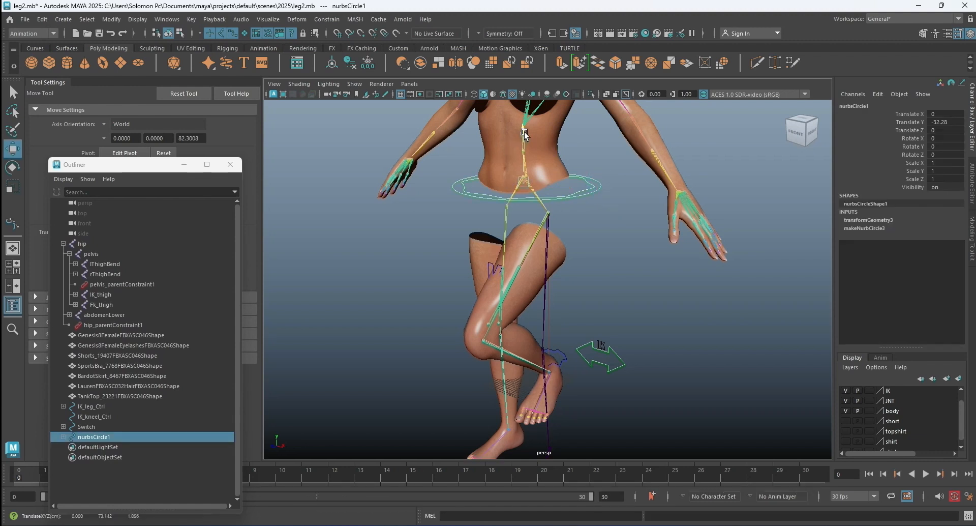
{"action": "left_click_drag", "start_coordinate": [527, 117], "coordinate": [537, 77]}
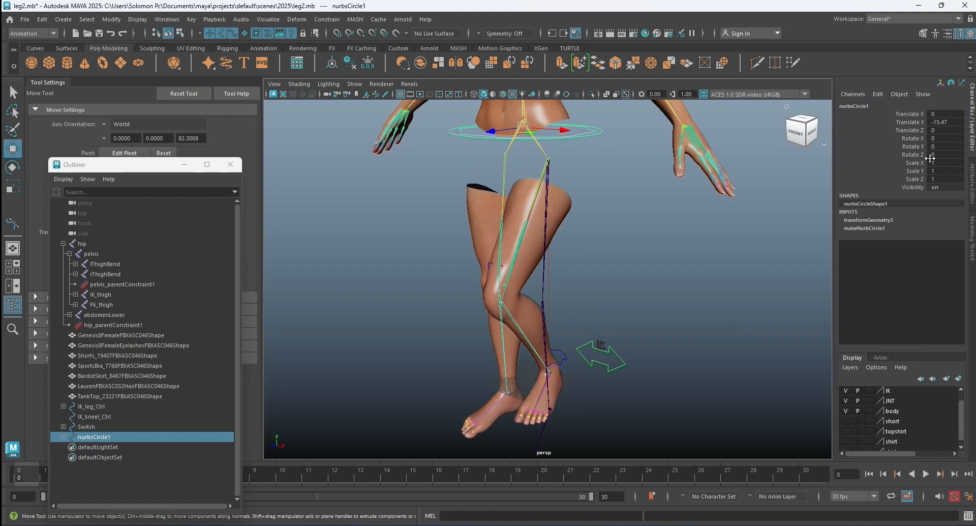
Reset the waist control nurbsCircle1's Translate Y to bring the legs back to their rest pose, and deselect it.
{"action": "double_click", "coordinate": [948, 121]}
{"action": "key", "text": "Return"}
{"action": "left_click", "coordinate": [721, 301]}
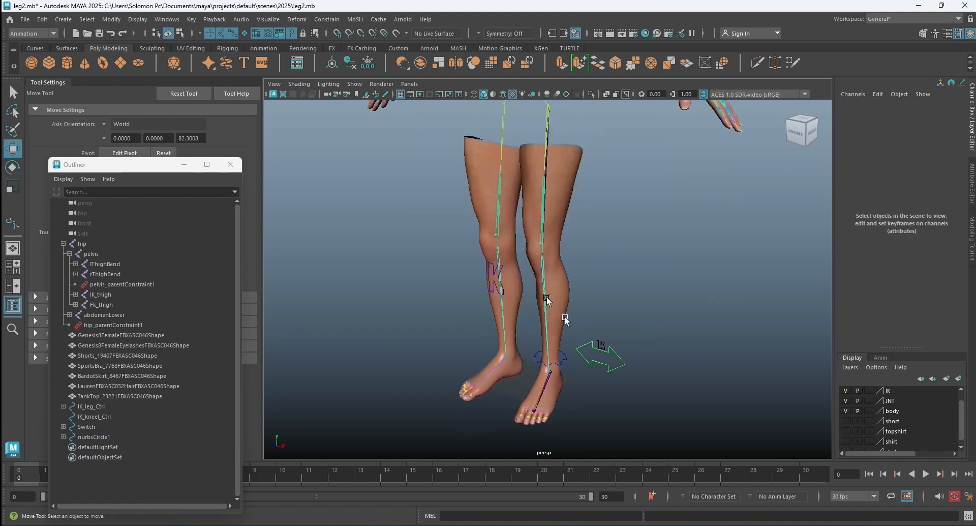
Test leg_pose3 under IK_leg_Ctrl by rotating it to about 34.6 in Rotate X, and undo the rotation.
{"action": "mouse_move", "coordinate": [626, 275]}
{"action": "left_mouse_down", "text": "alt"}
{"action": "mouse_move", "coordinate": [673, 272]}
{"action": "mouse_move", "coordinate": [633, 283]}
{"action": "left_mouse_up", "text": "alt"}
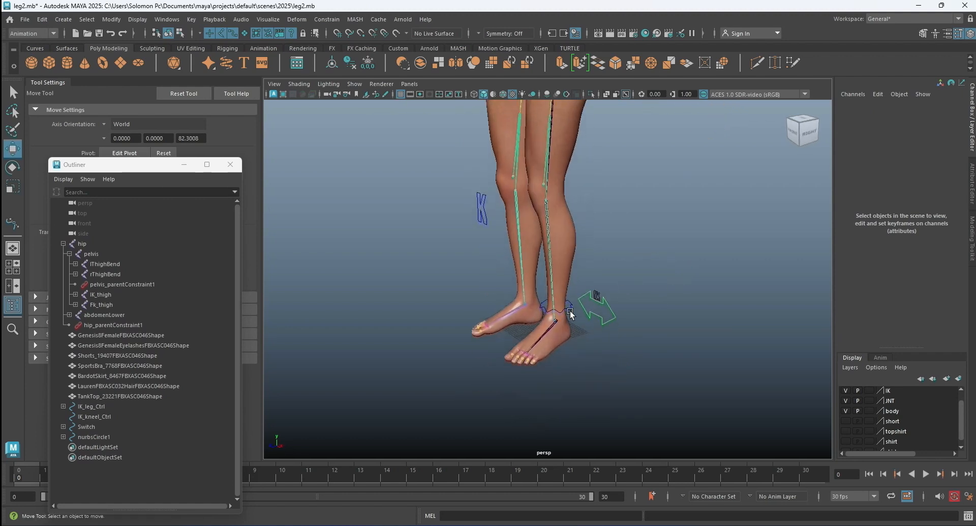
{"action": "left_click", "coordinate": [570, 314]}
{"action": "left_click", "coordinate": [63, 406]}
{"action": "left_click", "coordinate": [69, 416]}
{"action": "left_click", "coordinate": [99, 417]}
{"action": "left_click", "coordinate": [14, 186]}
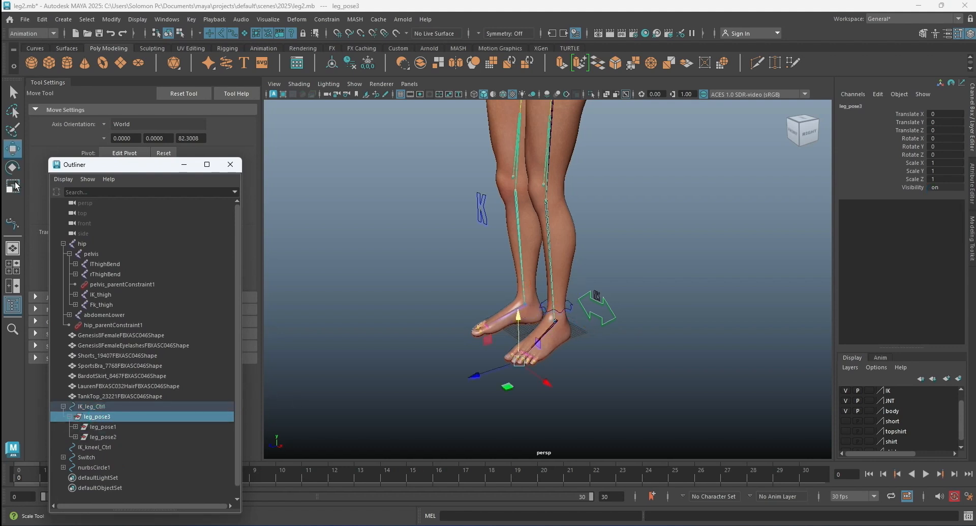
{"action": "left_click", "coordinate": [13, 167]}
{"action": "left_click_drag", "start_coordinate": [489, 337], "coordinate": [481, 353]}
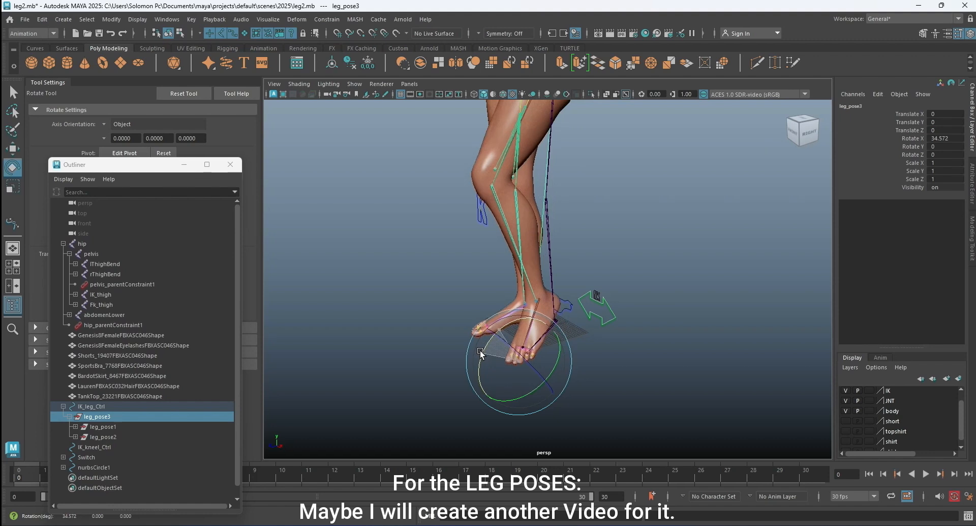
{"action": "key", "text": "ctrl+z"}
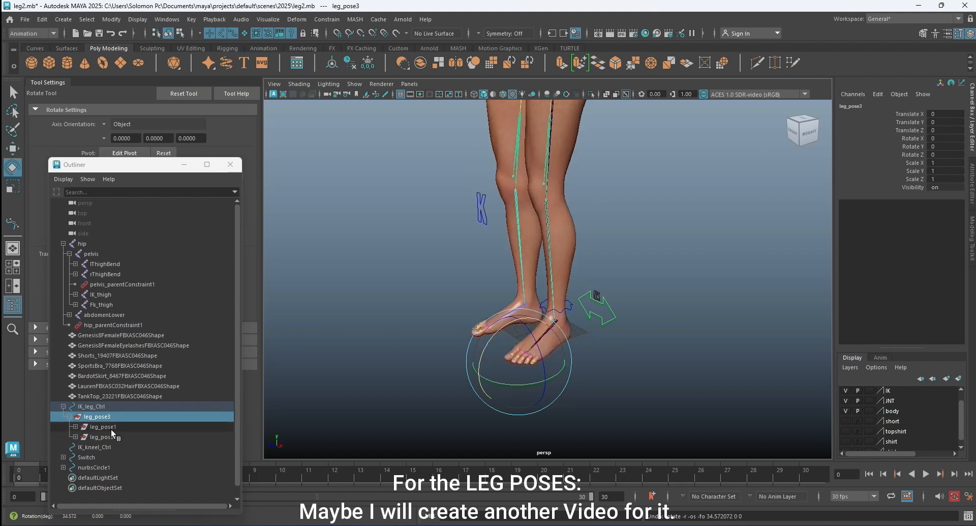
Test-rotate leg_pose1 to about -27 and leg_pose2 to about -46.5 in Rotate X, undoing each rotation, and clear the selection.
{"action": "left_click", "coordinate": [102, 426]}
{"action": "left_click_drag", "start_coordinate": [534, 323], "coordinate": [547, 306]}
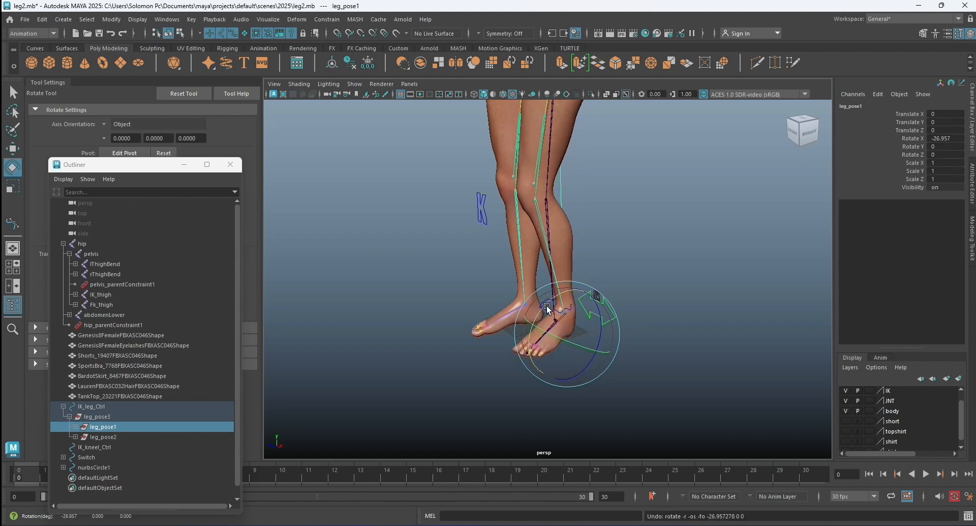
{"action": "left_click", "coordinate": [109, 436]}
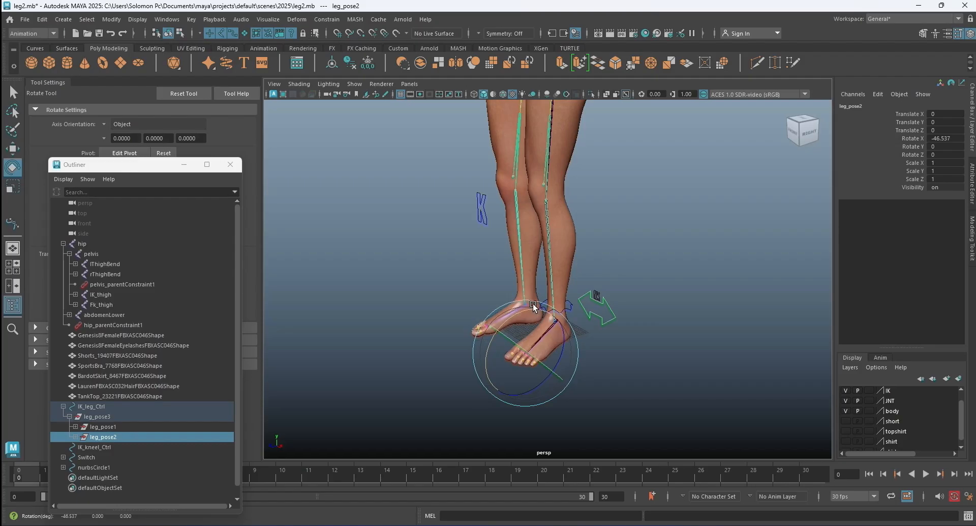
{"action": "key", "text": "ctrl+z"}
{"action": "left_click", "coordinate": [656, 241]}
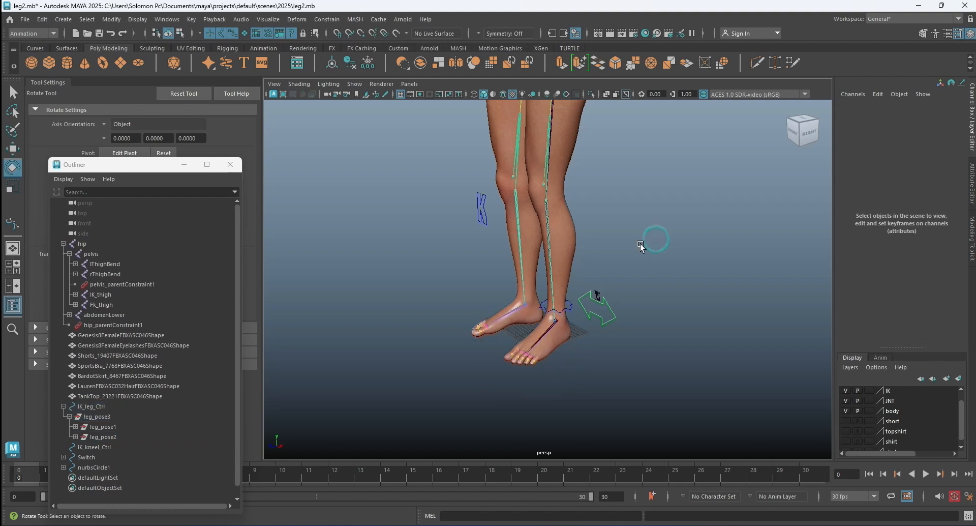
Create a NURBS circle to serve as a toe control for the left foot.
{"action": "scroll", "coordinate": [570, 320], "scroll_direction": "up", "scroll_amount": 4}
{"action": "left_click_drag", "start_coordinate": [594, 346], "coordinate": [639, 349], "text": "alt"}
{"action": "middle_click_drag", "start_coordinate": [616, 317], "coordinate": [634, 258], "text": "alt"}
{"action": "scroll", "coordinate": [563, 300], "scroll_direction": "up", "scroll_amount": 4}
{"action": "scroll", "coordinate": [563, 300], "scroll_direction": "up", "scroll_amount": 5}
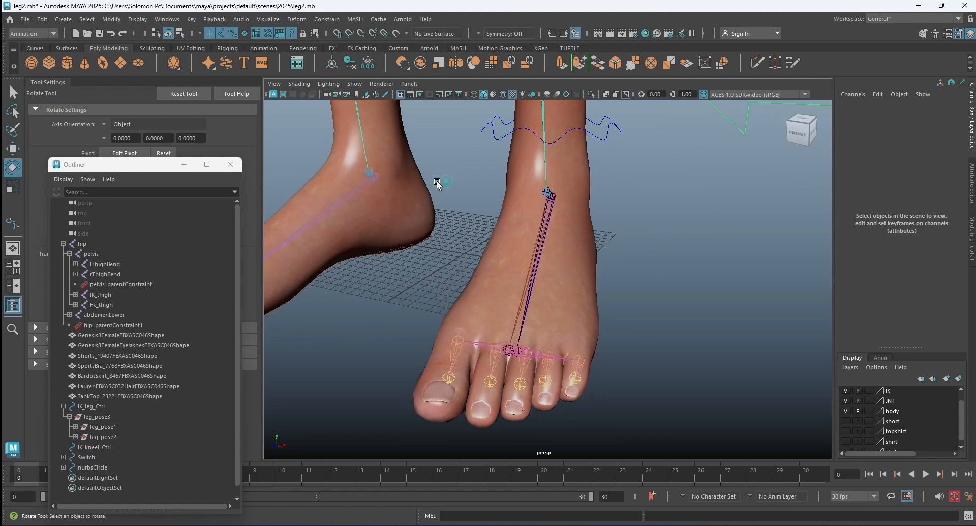
{"action": "left_click", "coordinate": [63, 19]}
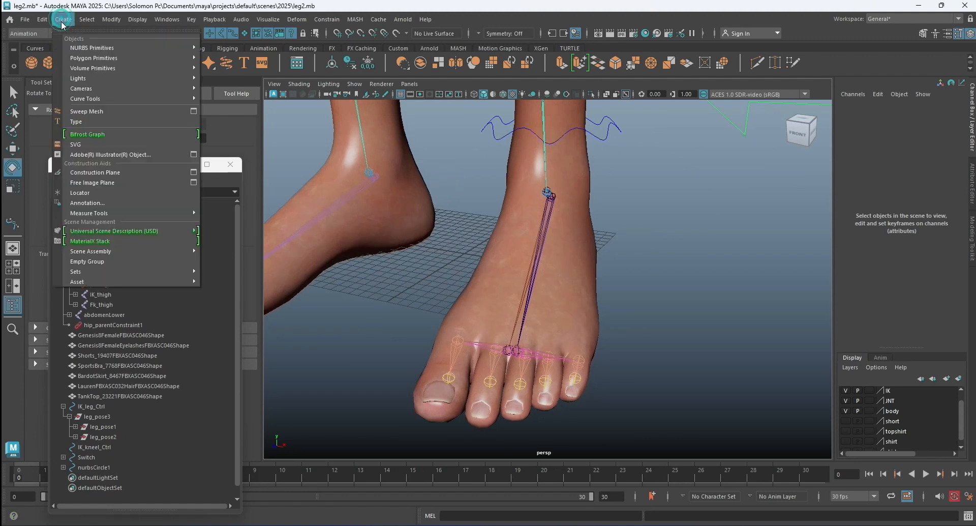
{"action": "mouse_move", "coordinate": [95, 51]}
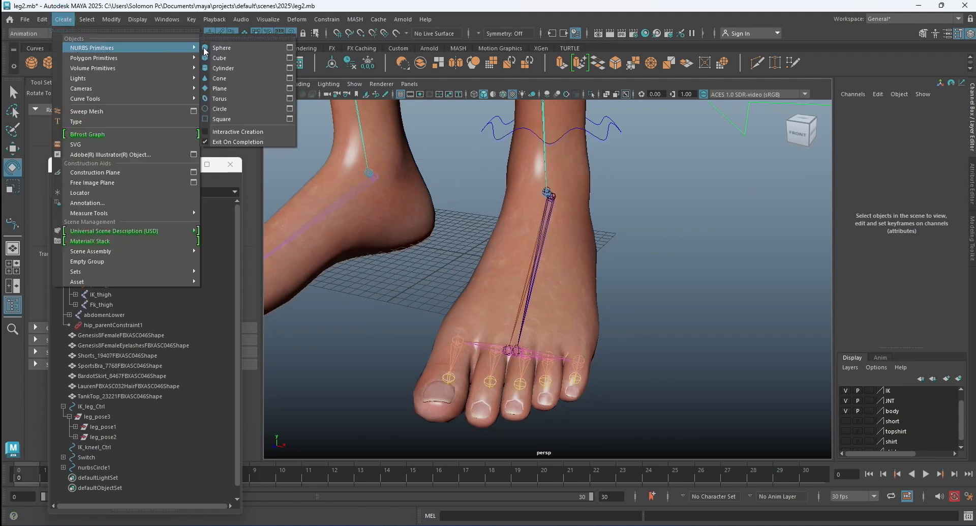
{"action": "left_click", "coordinate": [244, 109]}
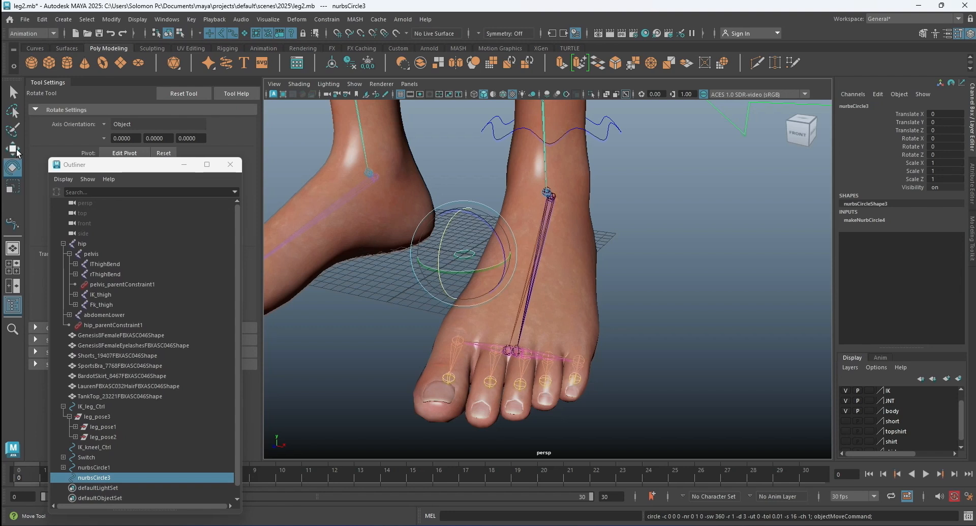
Move the new circle forward to about 18.9 in Translate Z, hiding the body layer temporarily to see the toe joints.
{"action": "key", "text": "w"}
{"action": "scroll", "coordinate": [467, 233], "scroll_direction": "down", "scroll_amount": 3}
{"action": "left_click_drag", "start_coordinate": [467, 232], "coordinate": [438, 230], "text": "alt"}
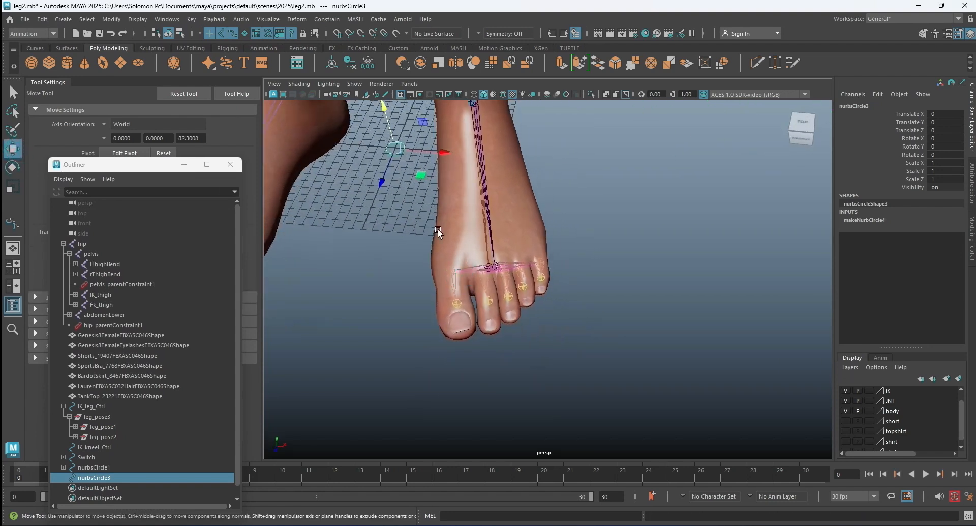
{"action": "left_click_drag", "start_coordinate": [382, 186], "coordinate": [381, 329]}
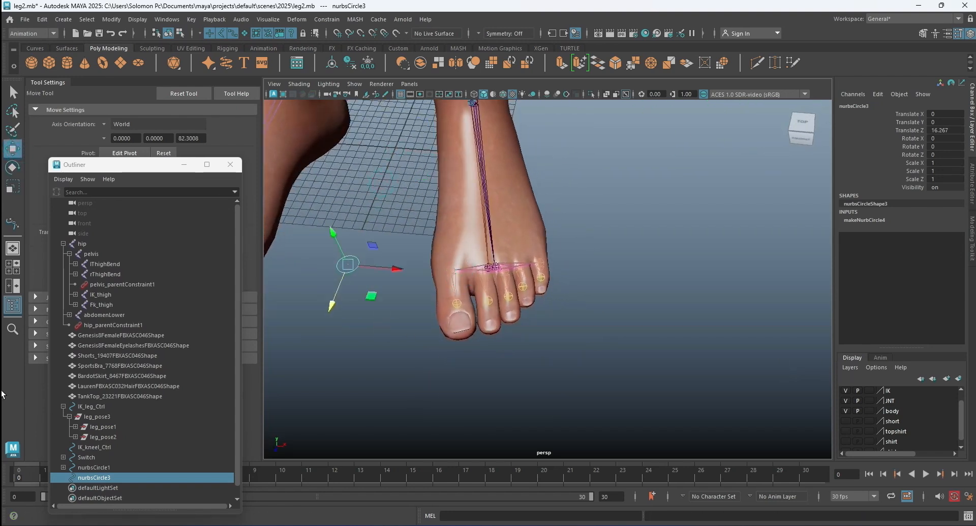
{"action": "left_click", "coordinate": [845, 410]}
{"action": "left_click", "coordinate": [457, 298]}
{"action": "left_click", "coordinate": [337, 259]}
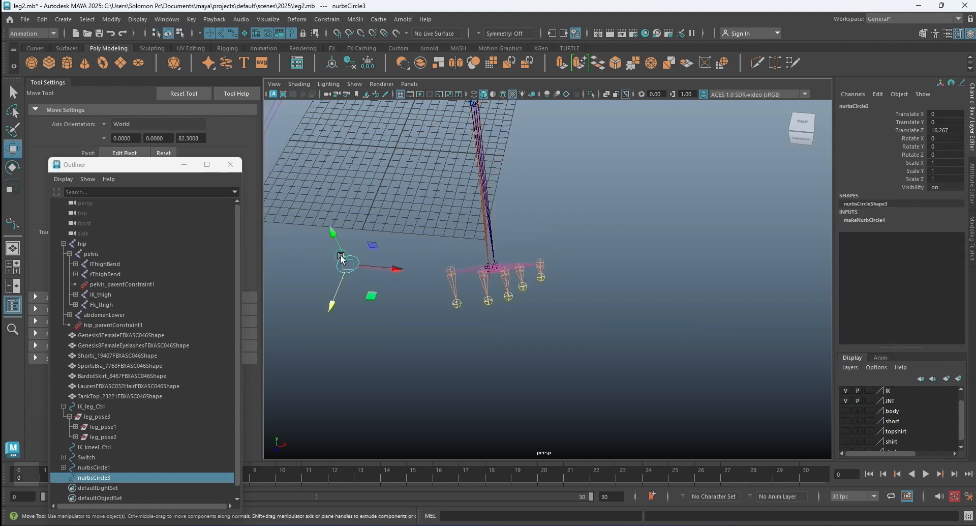
{"action": "left_click_drag", "start_coordinate": [330, 309], "coordinate": [322, 333]}
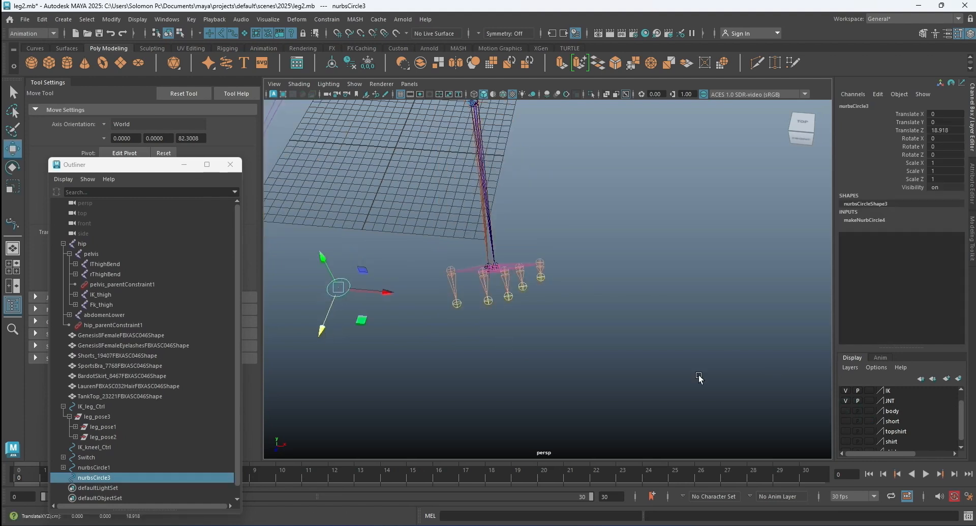
{"action": "left_click", "coordinate": [845, 410]}
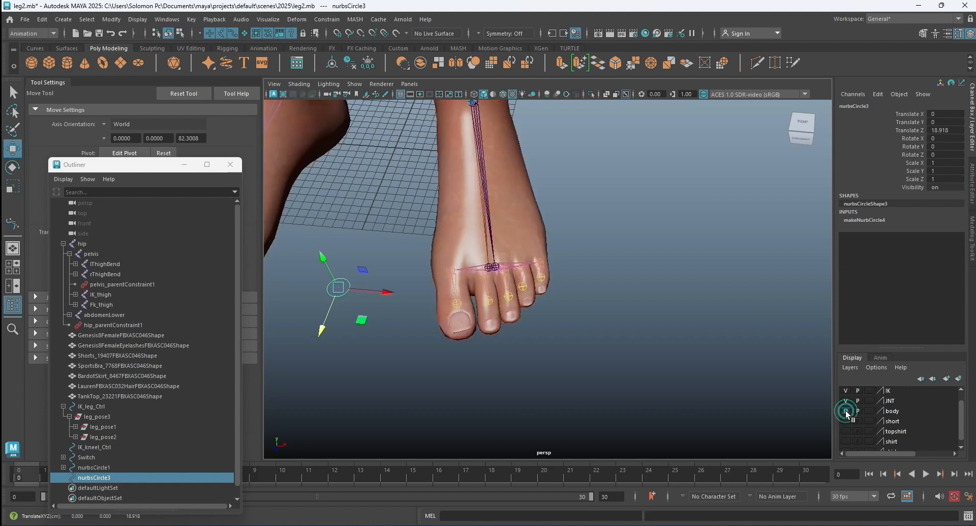
Hide the JNT layer and move the circle over the big toe's tip, at about X 11.3, Y 2.35, Z 23.
{"action": "left_click", "coordinate": [846, 400]}
{"action": "left_click_drag", "start_coordinate": [348, 294], "coordinate": [460, 300]}
{"action": "left_click_drag", "start_coordinate": [438, 338], "coordinate": [415, 335]}
{"action": "left_click_drag", "start_coordinate": [430, 409], "coordinate": [461, 396]}
{"action": "left_click_drag", "start_coordinate": [427, 357], "coordinate": [472, 355], "text": "alt"}
{"action": "scroll", "coordinate": [553, 313], "scroll_direction": "down", "scroll_amount": 6}
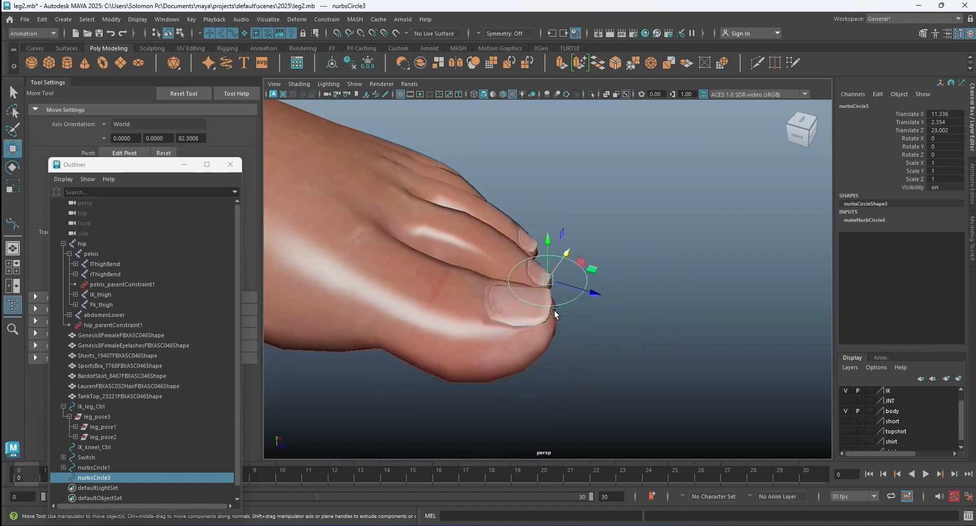
Move the circle back to the big toe's base, at about X 10.9, Z 19.5, and scale it uniformly to about 0.9.
{"action": "left_click_drag", "start_coordinate": [624, 309], "coordinate": [592, 257], "text": "alt"}
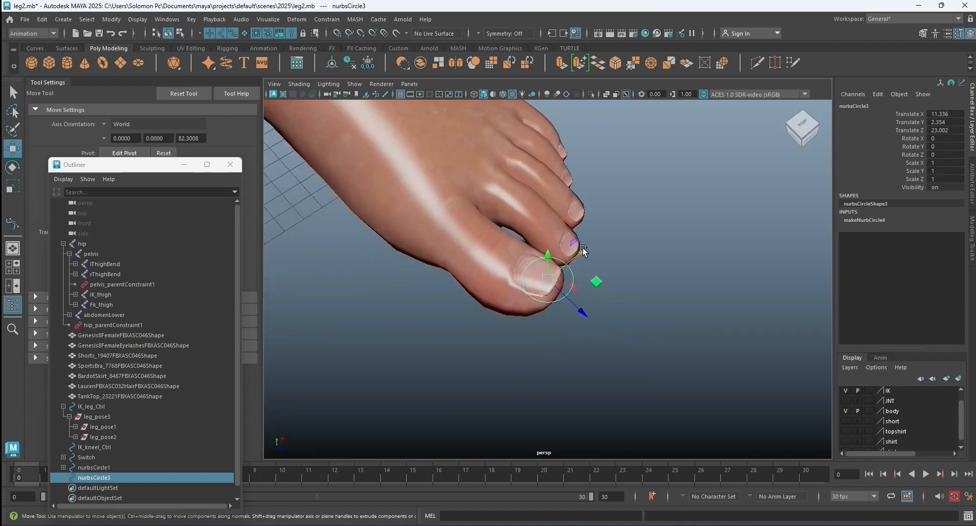
{"action": "left_click_drag", "start_coordinate": [574, 316], "coordinate": [488, 277]}
{"action": "left_click", "coordinate": [11, 186]}
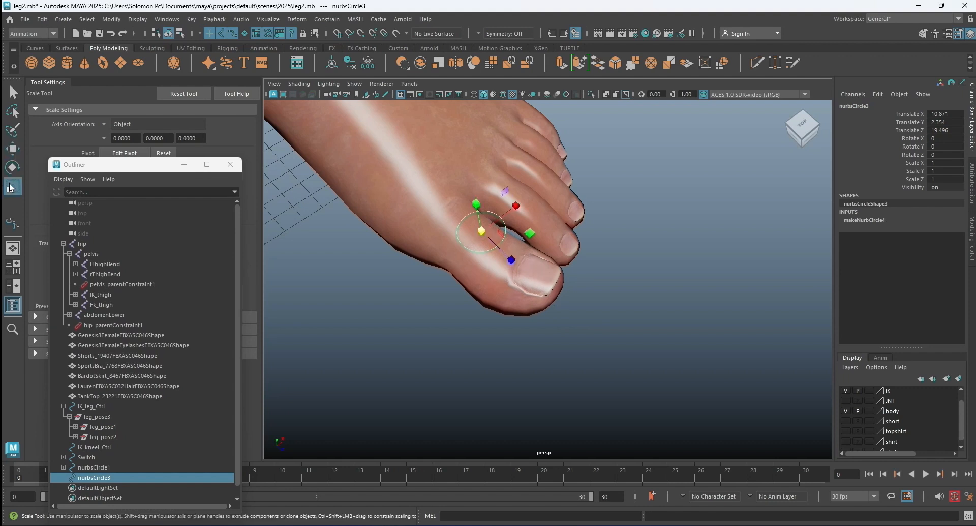
{"action": "left_click_drag", "start_coordinate": [481, 230], "coordinate": [479, 235]}
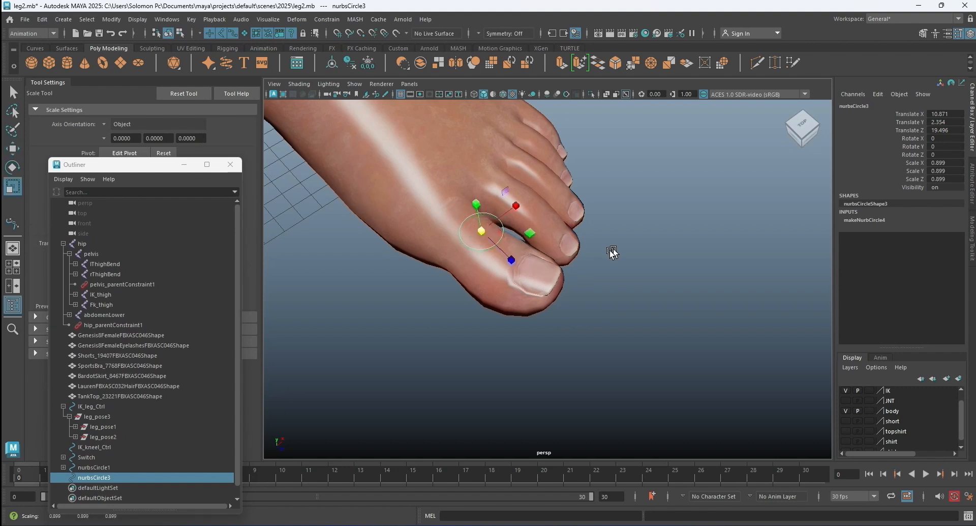
Place duplicates of the circle over the second toe at about X 13.3, Z 18.4 and the third toe at about X 15.3, Z 17.
{"action": "left_click_drag", "start_coordinate": [609, 250], "coordinate": [530, 254], "text": "alt"}
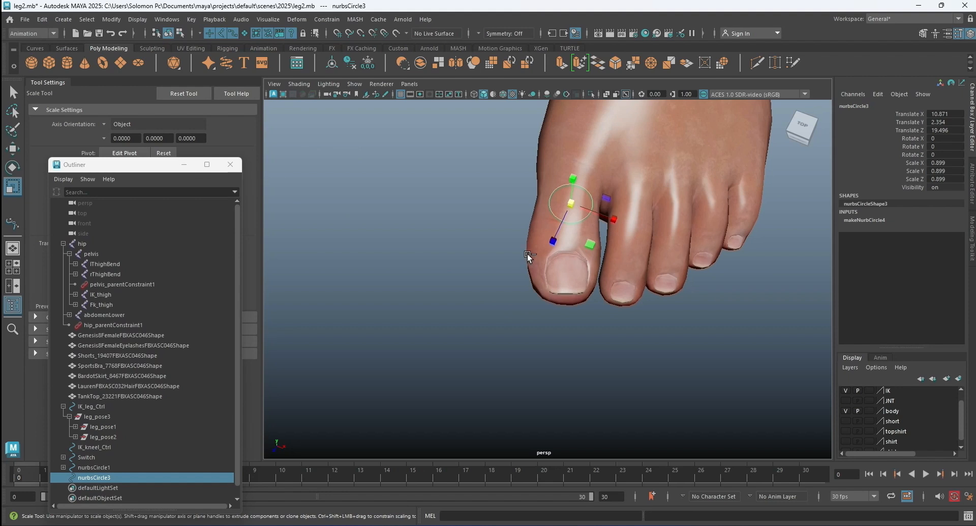
{"action": "key", "text": "ctrl+d"}
{"action": "key", "text": "w"}
{"action": "left_click_drag", "start_coordinate": [603, 219], "coordinate": [612, 237]}
{"action": "left_click_drag", "start_coordinate": [672, 207], "coordinate": [672, 215]}
{"action": "left_click_drag", "start_coordinate": [622, 236], "coordinate": [695, 236]}
{"action": "key", "text": "ctrl+d"}
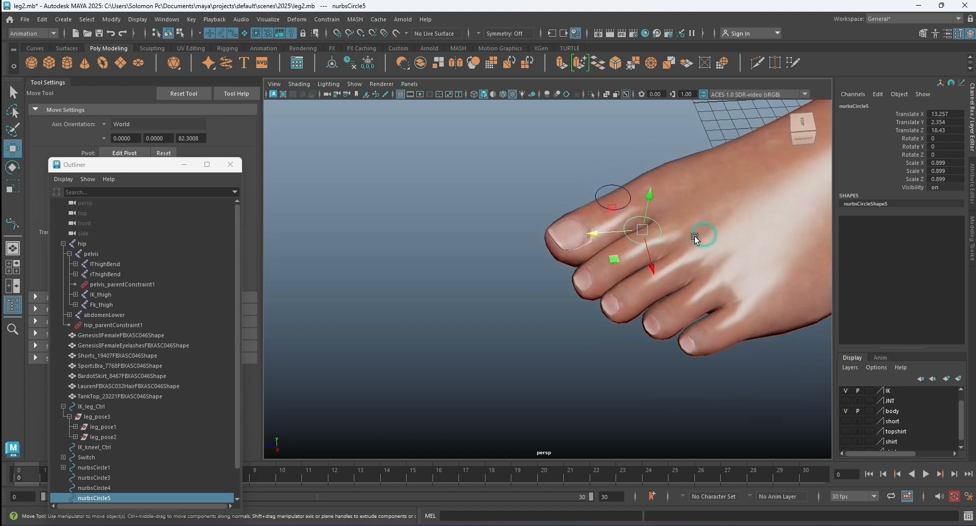
{"action": "mouse_move", "coordinate": [651, 267]}
{"action": "left_mouse_down"}
{"action": "mouse_move", "coordinate": [672, 290]}
{"action": "mouse_move", "coordinate": [625, 272]}
{"action": "mouse_move", "coordinate": [630, 265]}
{"action": "mouse_move", "coordinate": [649, 282]}
{"action": "left_mouse_up"}
Duplicate the third toe's circle and move the copy over the fourth toe, at about X 16.6, Z 16.
{"action": "key", "text": "ctrl+d"}
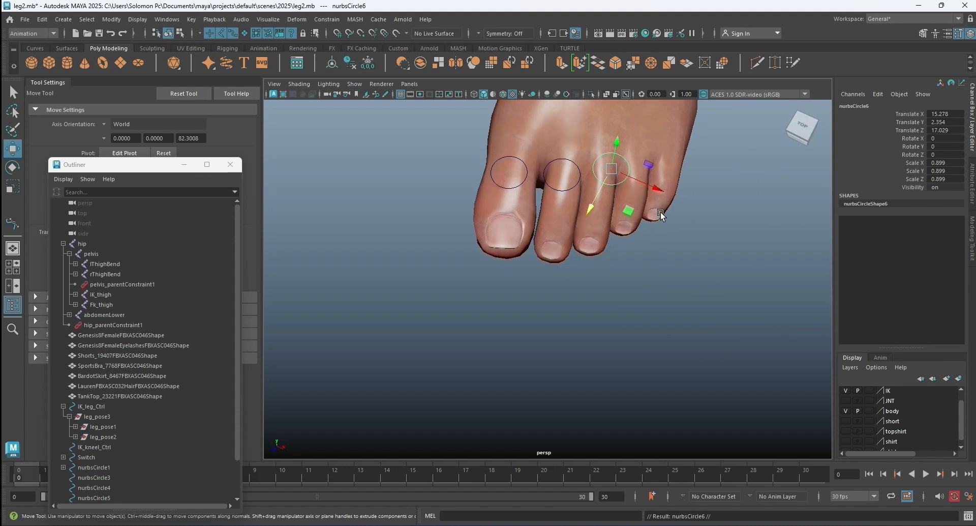
{"action": "middle_click_drag", "start_coordinate": [661, 216], "coordinate": [630, 254], "text": "alt"}
{"action": "scroll", "coordinate": [631, 254], "scroll_direction": "up", "scroll_amount": 3}
{"action": "left_click_drag", "start_coordinate": [549, 270], "coordinate": [605, 279]}
{"action": "left_click_drag", "start_coordinate": [532, 310], "coordinate": [554, 275]}
{"action": "left_click", "coordinate": [474, 254]}
{"action": "left_click", "coordinate": [544, 254]}
Duplicate the fourth toe's circle and move the copy beside the little toe, at about X 18.5, Z 15.
{"action": "key", "text": "ctrl+d"}
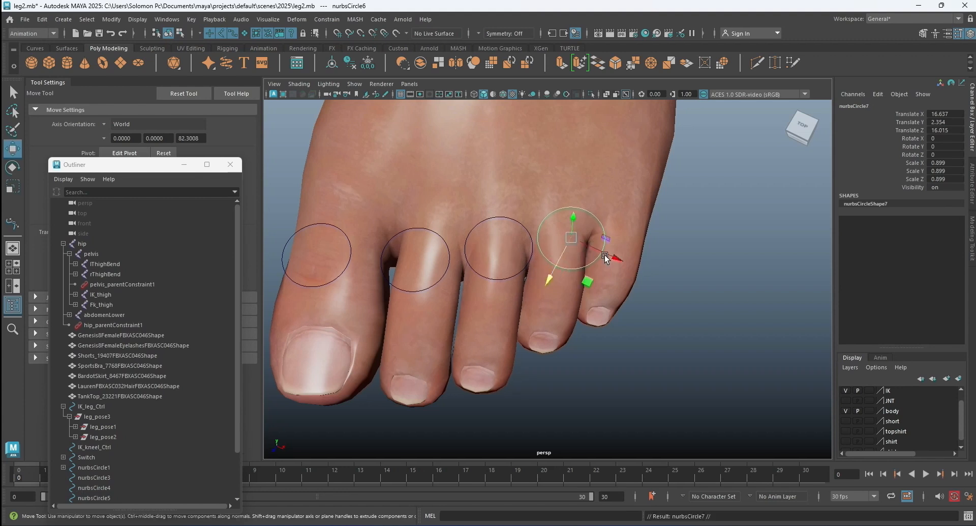
{"action": "left_click_drag", "start_coordinate": [615, 257], "coordinate": [671, 264]}
{"action": "left_click_drag", "start_coordinate": [601, 299], "coordinate": [626, 275]}
{"action": "left_click_drag", "start_coordinate": [681, 249], "coordinate": [697, 253]}
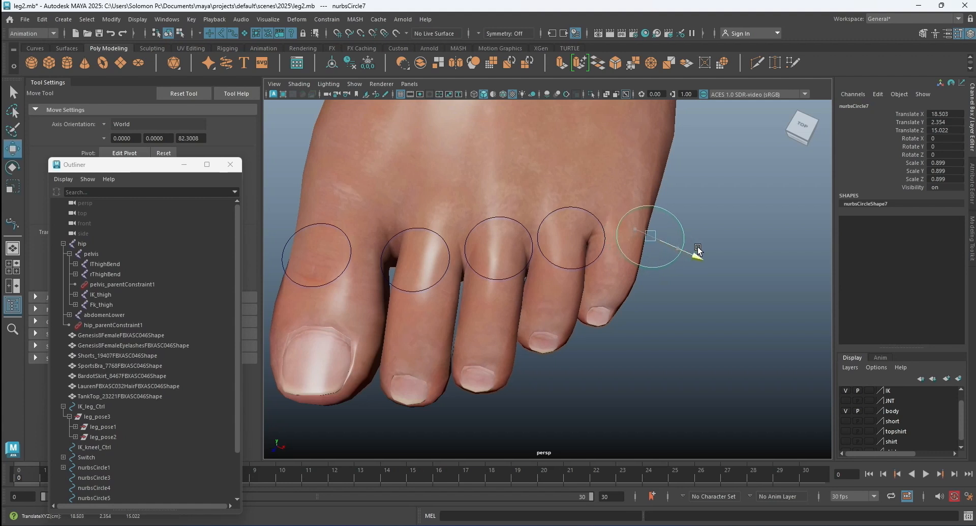
Shift the four smaller toes' circles together toward the big toe, putting the second toe's circle at about X 12.8, Z 18.5.
{"action": "left_click", "coordinate": [567, 267], "text": "shift"}
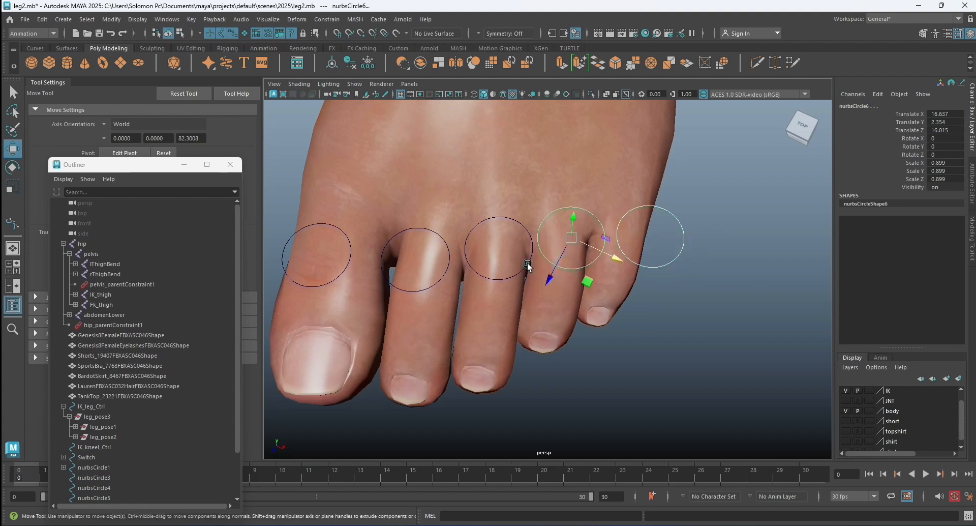
{"action": "left_click", "coordinate": [463, 267], "text": "shift"}
{"action": "left_click", "coordinate": [449, 262], "text": "shift"}
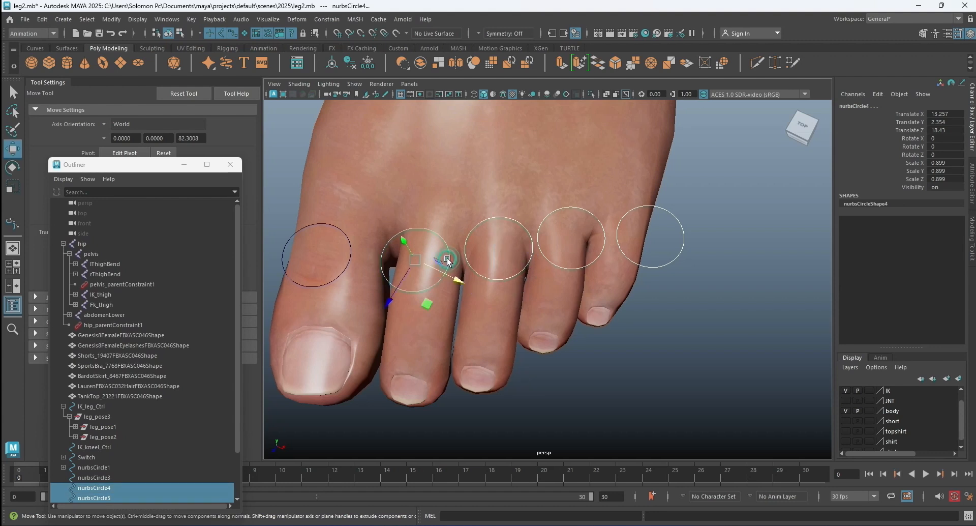
{"action": "left_click_drag", "start_coordinate": [465, 279], "coordinate": [378, 296]}
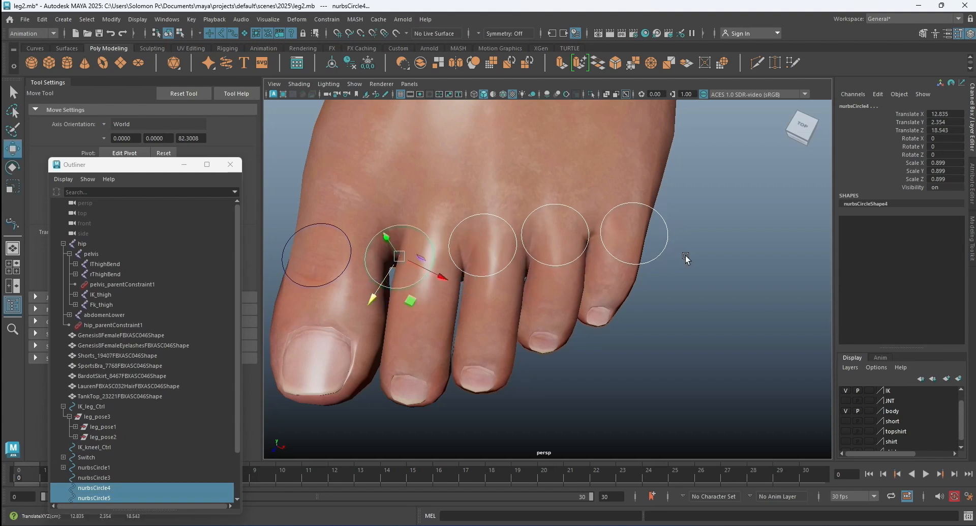
Add the big toe's circle to the selection and freeze the transformations of all five toe circles.
{"action": "left_click", "coordinate": [350, 250], "text": "shift"}
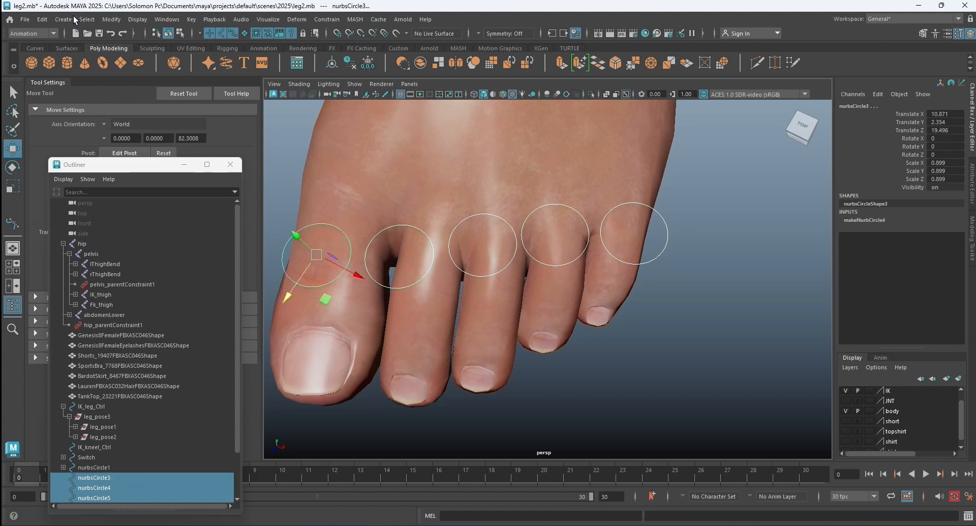
{"action": "left_click", "coordinate": [111, 19]}
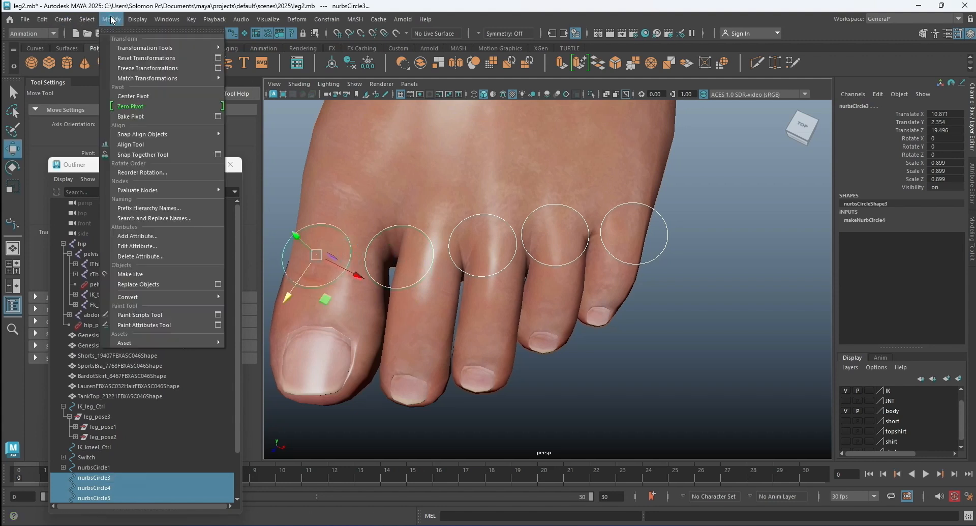
{"action": "left_click", "coordinate": [151, 71]}
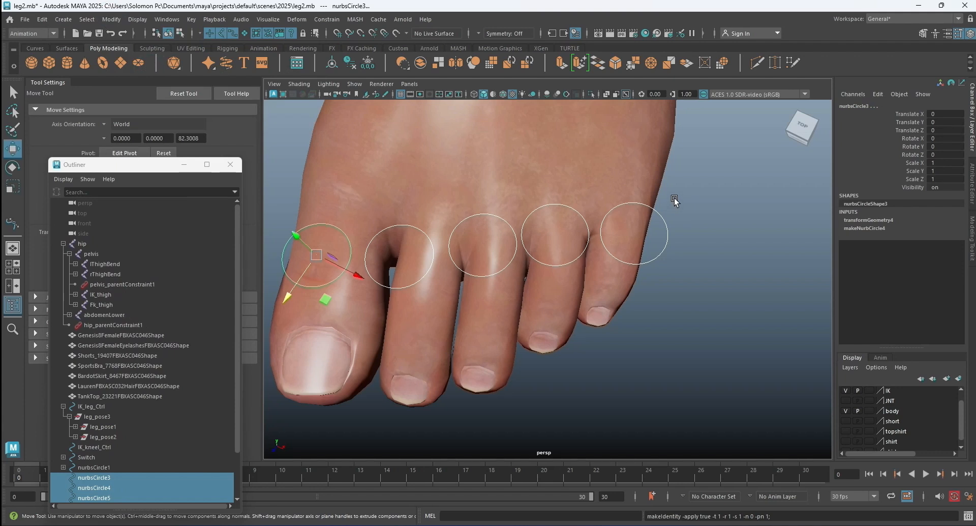
Duplicate the five toe circles and scale the copies uniformly to about 0.62.
{"action": "key", "text": "ctrl+d"}
{"action": "left_click", "coordinate": [13, 187]}
{"action": "left_click", "coordinate": [11, 186]}
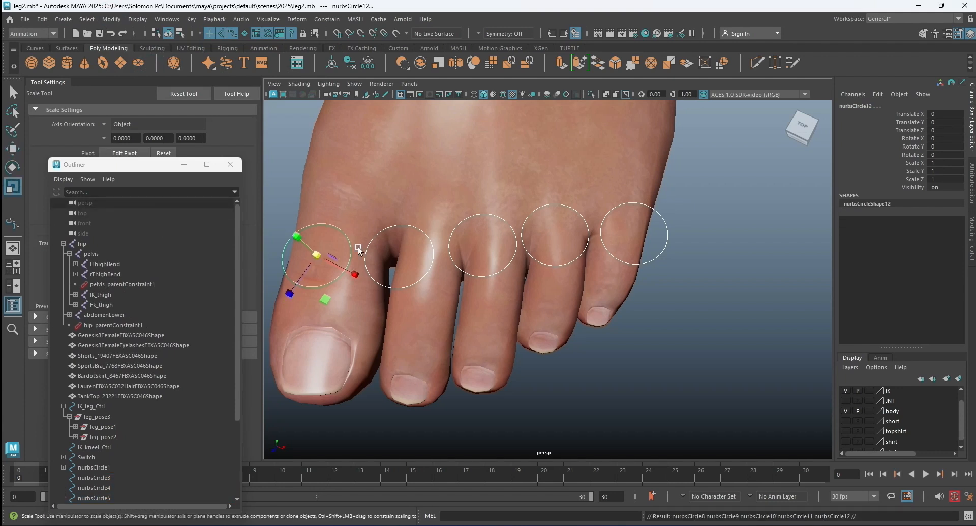
{"action": "left_click_drag", "start_coordinate": [315, 256], "coordinate": [294, 257]}
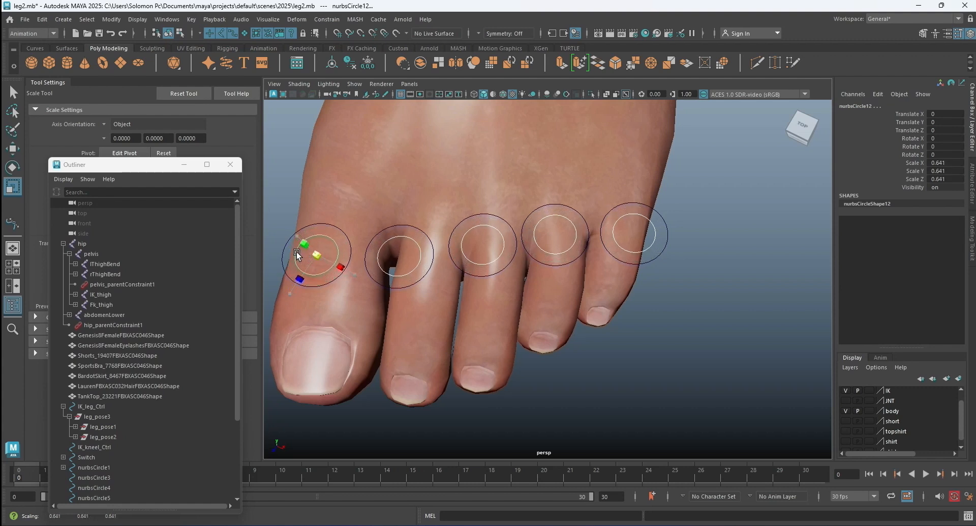
{"action": "left_click", "coordinate": [13, 148]}
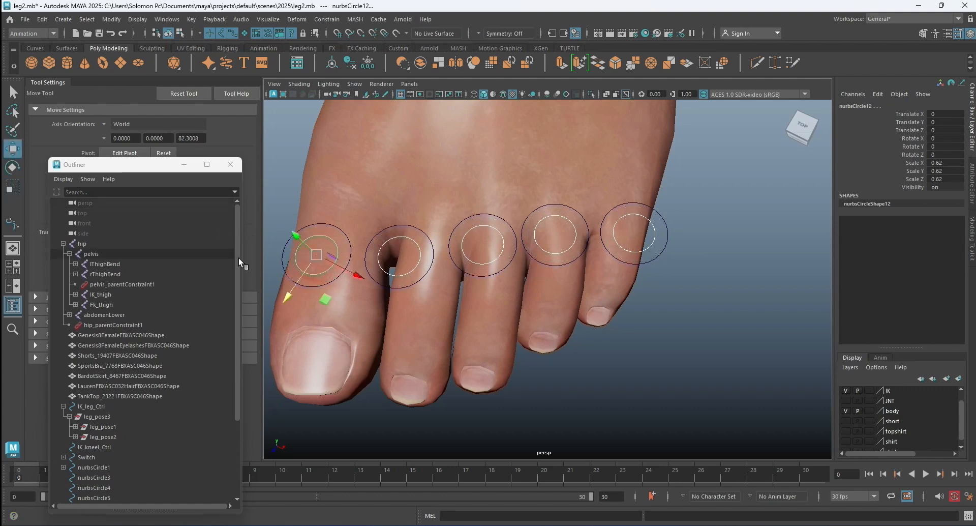
Move the five smaller circles toward the toe tips, to about Translate X 0.672 and Z 1.69, and clear the selection.
{"action": "left_click_drag", "start_coordinate": [289, 293], "coordinate": [283, 326]}
{"action": "left_click_drag", "start_coordinate": [343, 299], "coordinate": [357, 316]}
{"action": "left_click_drag", "start_coordinate": [291, 328], "coordinate": [274, 363]}
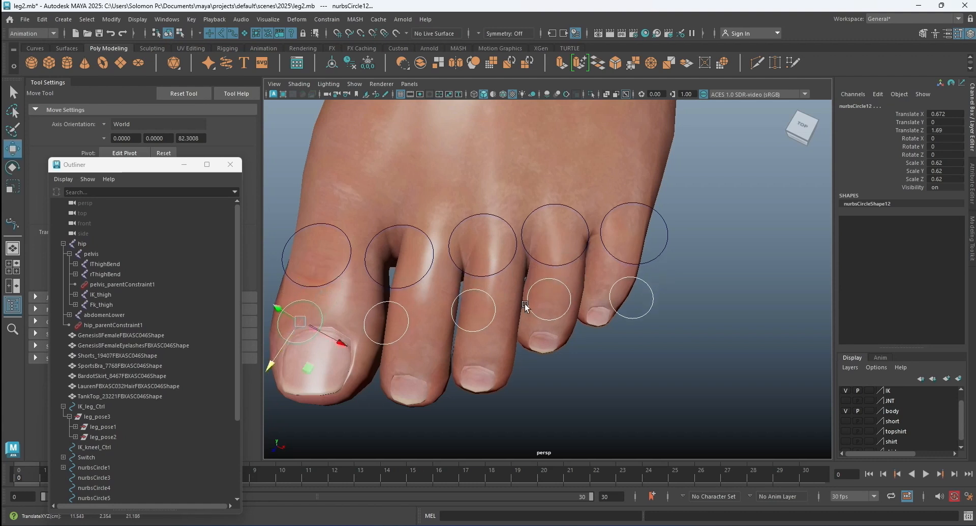
{"action": "left_click", "coordinate": [681, 250]}
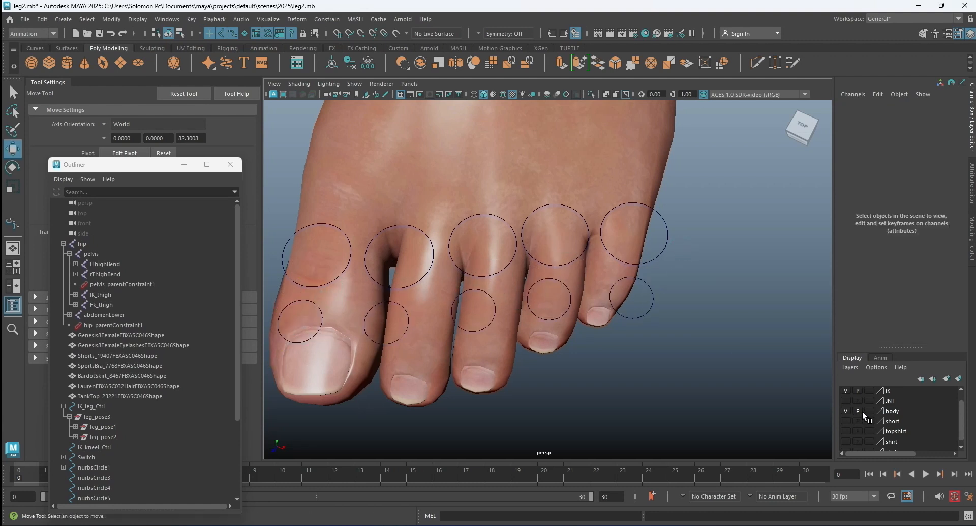
Hide the body and IK display layers and show the JNT layer so the toe joints are displayed with the circles.
{"action": "left_click", "coordinate": [845, 410]}
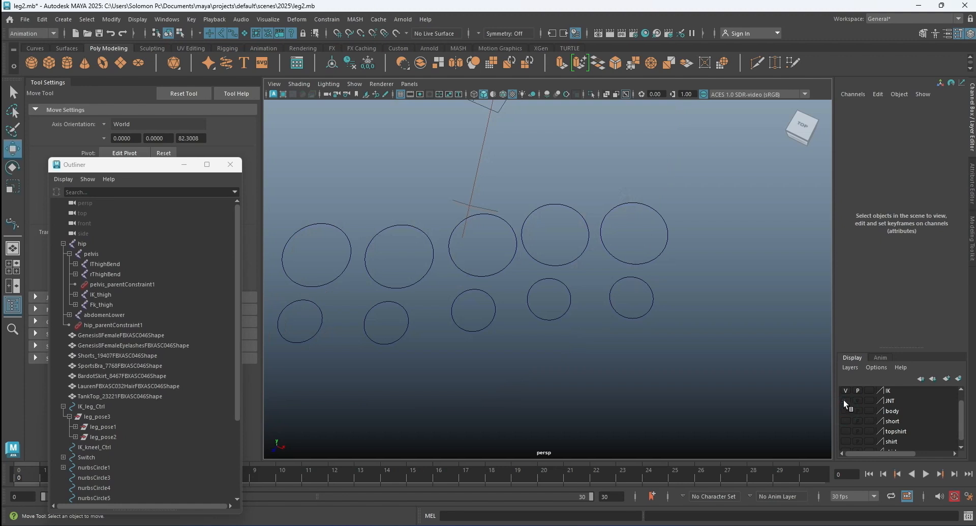
{"action": "left_click", "coordinate": [846, 400]}
{"action": "left_click", "coordinate": [725, 321]}
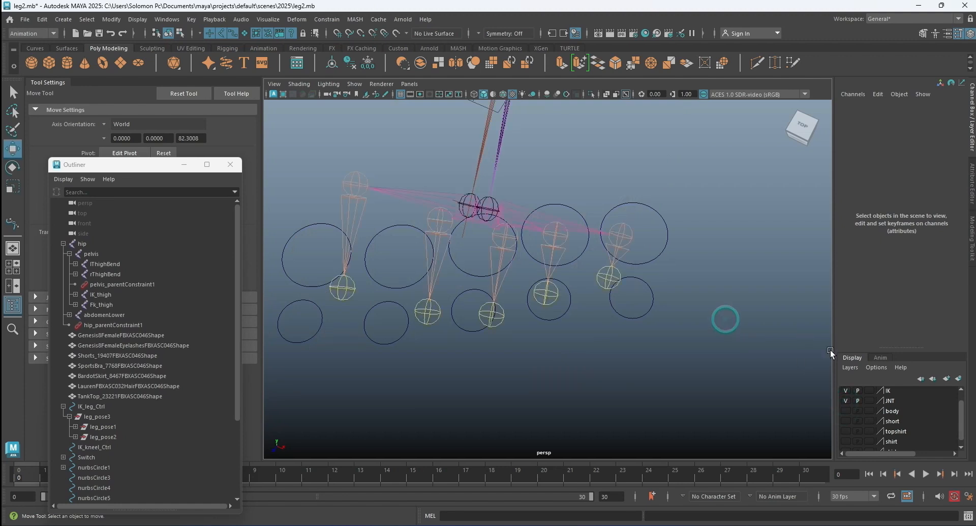
{"action": "left_click", "coordinate": [845, 400]}
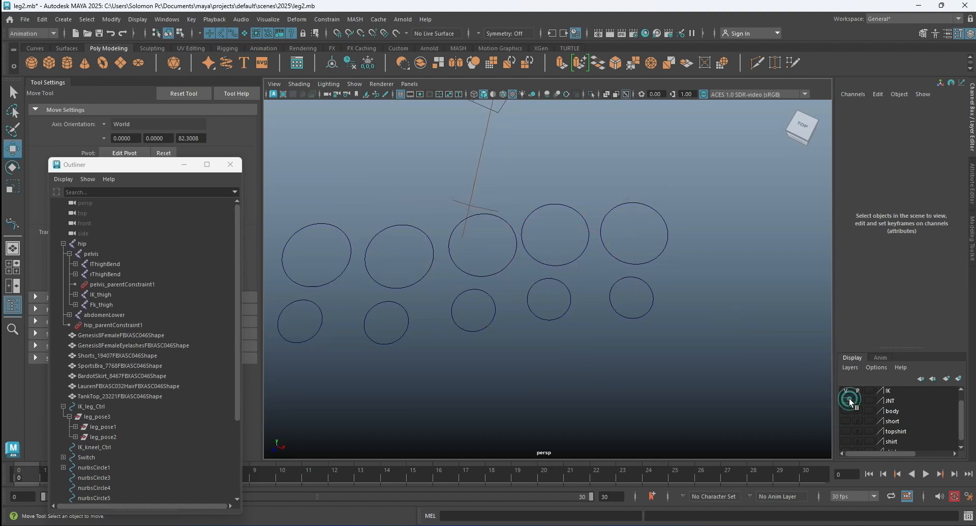
{"action": "scroll", "coordinate": [582, 303], "scroll_direction": "down", "scroll_amount": 5}
{"action": "scroll", "coordinate": [582, 298], "scroll_direction": "down", "scroll_amount": 3}
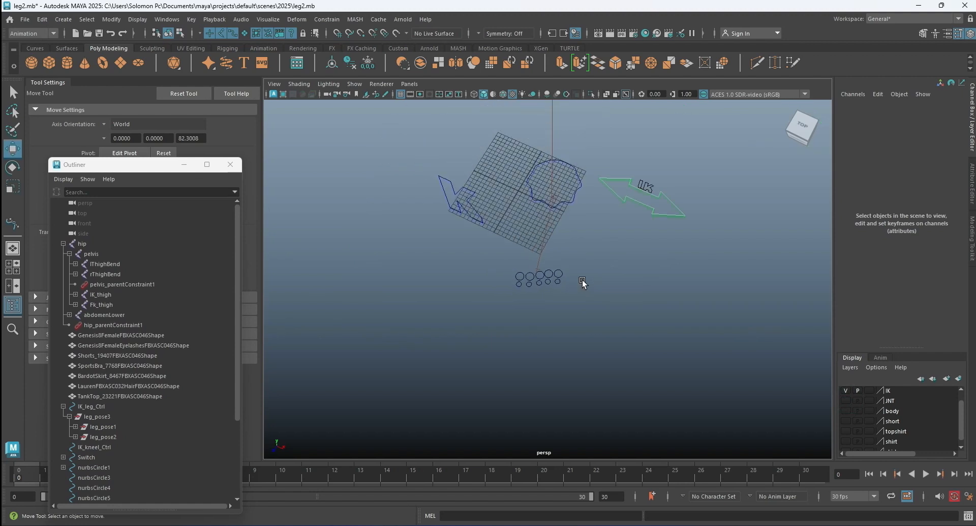
{"action": "left_click_drag", "start_coordinate": [608, 259], "coordinate": [541, 259], "text": "alt"}
{"action": "left_click", "coordinate": [846, 391]}
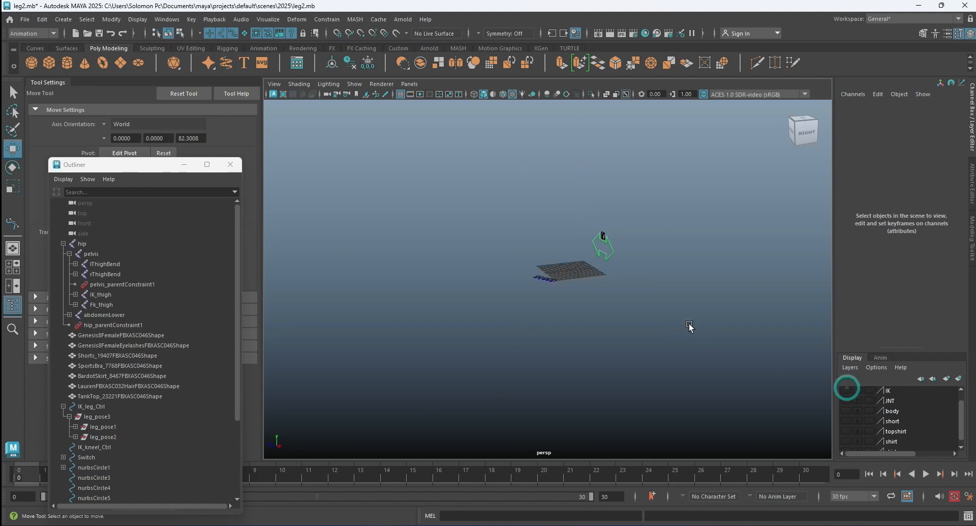
{"action": "left_click_drag", "start_coordinate": [638, 296], "coordinate": [711, 356], "text": "alt"}
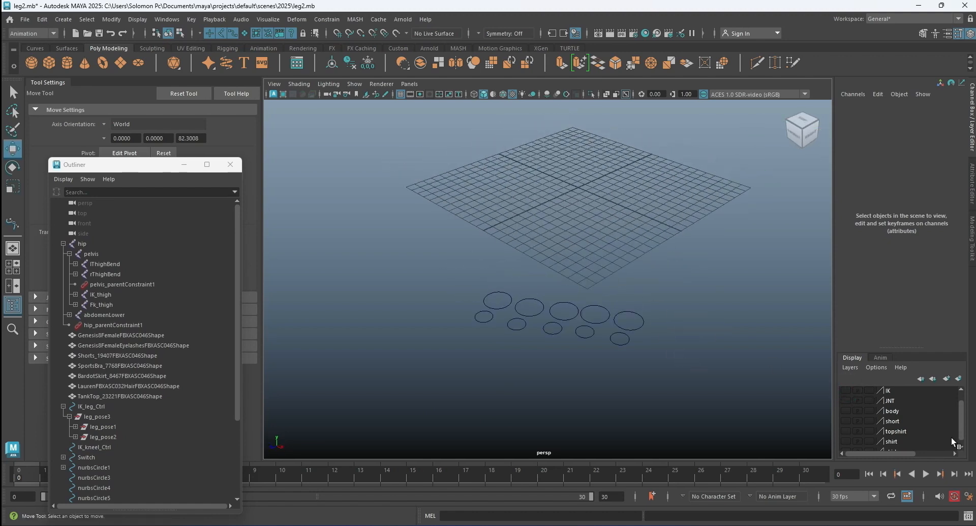
{"action": "left_click", "coordinate": [844, 400]}
{"action": "scroll", "coordinate": [671, 326], "scroll_direction": "up", "scroll_amount": 3}
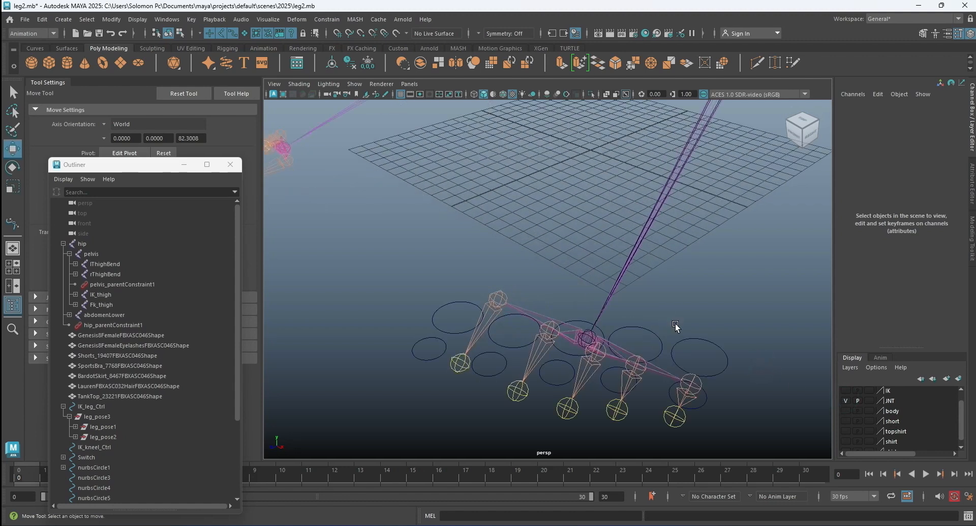
With point snapping on, snap the pivots of the little toe's large and small circles to its base and tip joints.
{"action": "left_click", "coordinate": [707, 342]}
{"action": "key", "text": "d"}
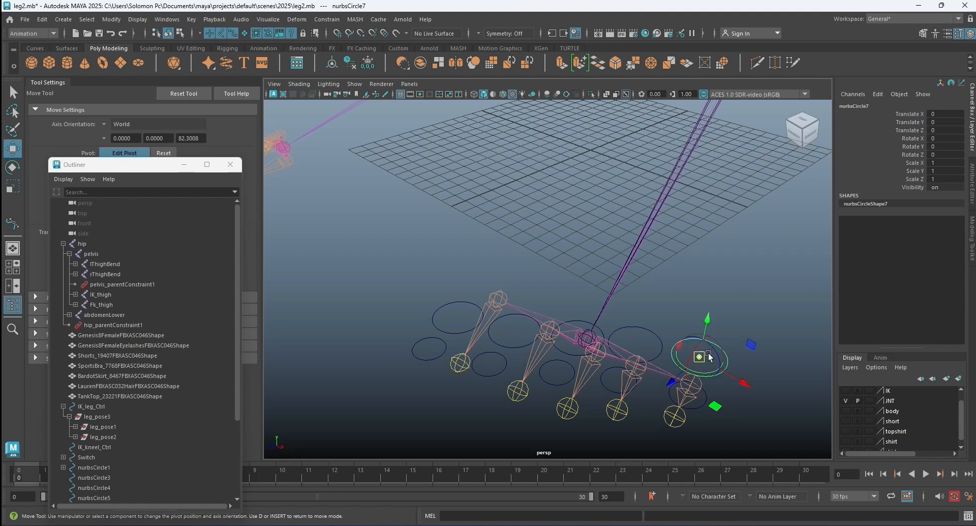
{"action": "middle_click_drag", "start_coordinate": [708, 353], "coordinate": [501, 205], "text": "alt"}
{"action": "left_click", "coordinate": [361, 34]}
{"action": "left_click_drag", "start_coordinate": [703, 307], "coordinate": [611, 238], "text": "alt"}
{"action": "middle_click_drag", "start_coordinate": [589, 209], "coordinate": [607, 247]}
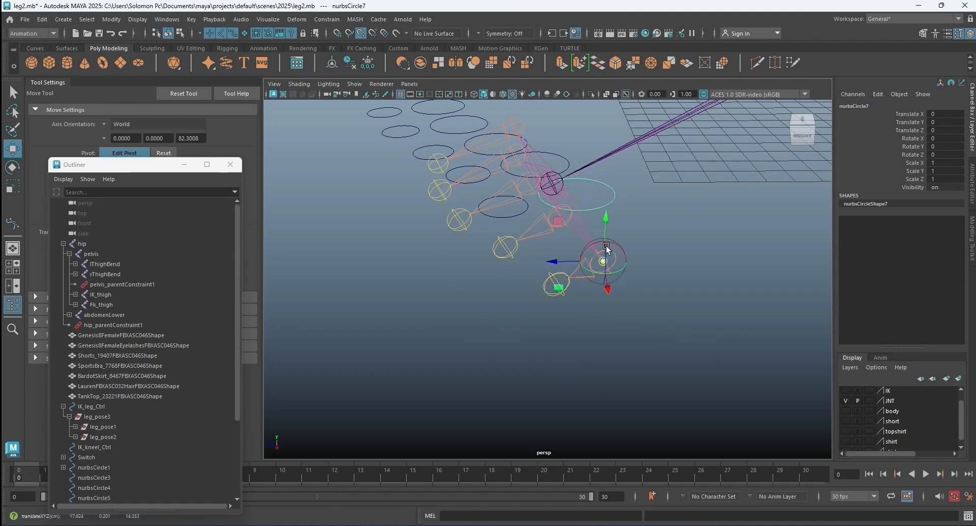
{"action": "left_click", "coordinate": [507, 215]}
{"action": "left_click_drag", "start_coordinate": [502, 206], "coordinate": [634, 273]}
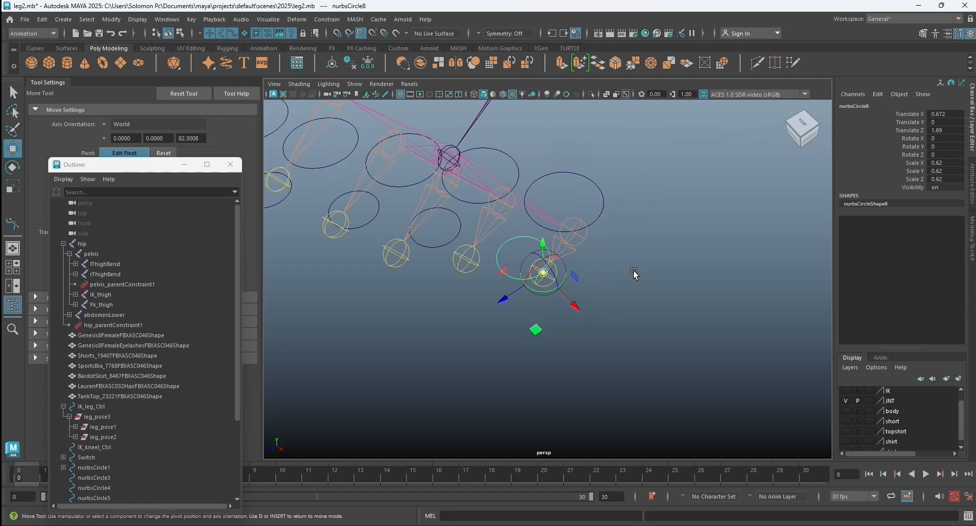
Snap the fourth toe's large circle pivot to its base joint and its small circle pivot to its tip joint.
{"action": "left_click", "coordinate": [509, 155]}
{"action": "left_click_drag", "start_coordinate": [481, 175], "coordinate": [501, 198]}
{"action": "left_click", "coordinate": [452, 242]}
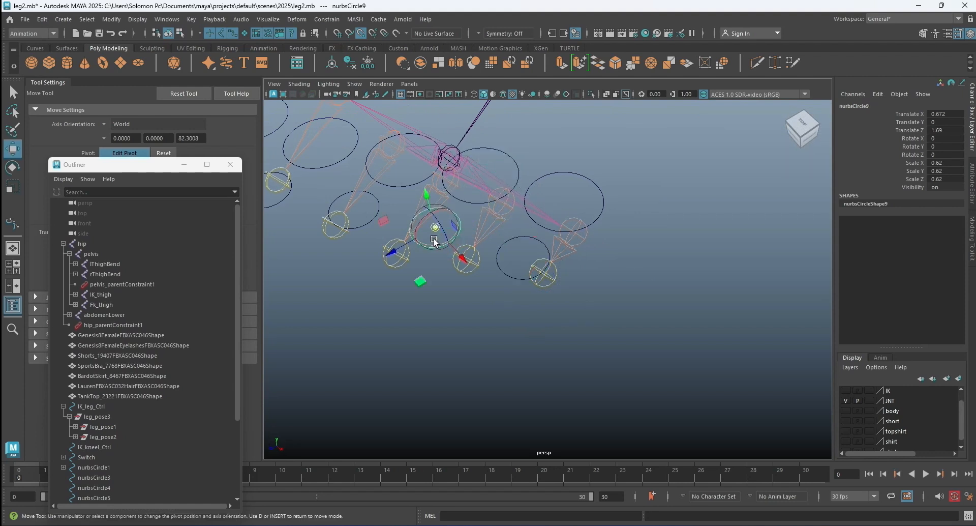
{"action": "left_click_drag", "start_coordinate": [514, 263], "coordinate": [439, 259], "text": "alt"}
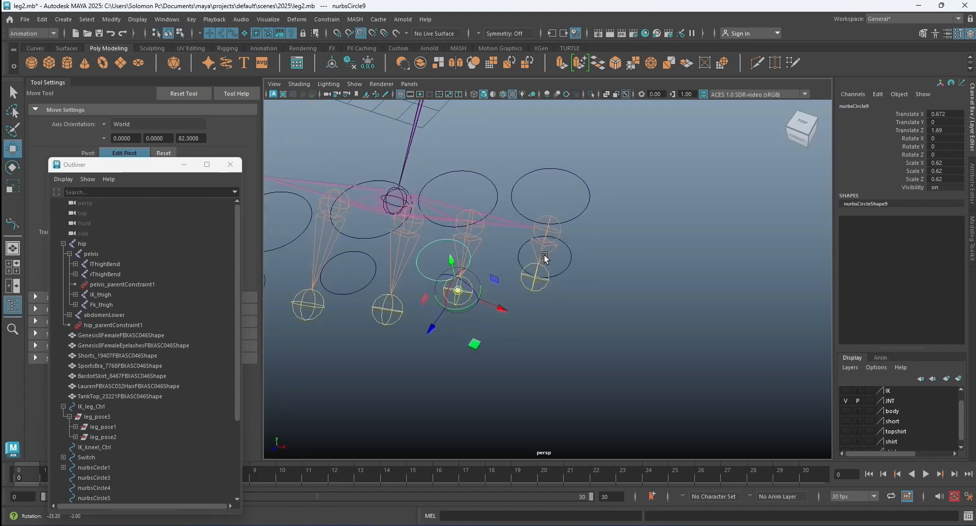
Snap the middle toe's large circle pivot to its base joint and its small circle pivot to its tip joint.
{"action": "left_click", "coordinate": [374, 236]}
{"action": "left_click_drag", "start_coordinate": [375, 212], "coordinate": [411, 219]}
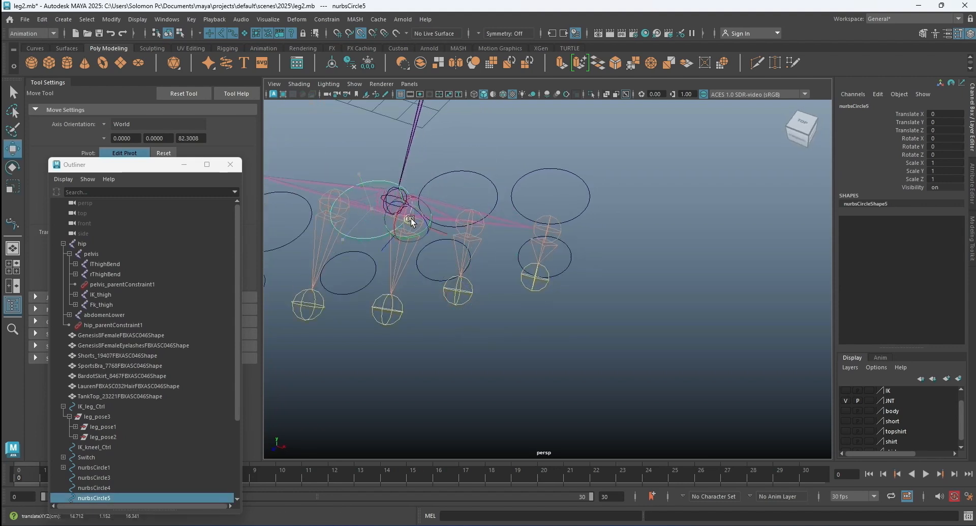
{"action": "left_click", "coordinate": [362, 284]}
{"action": "left_click", "coordinate": [367, 284]}
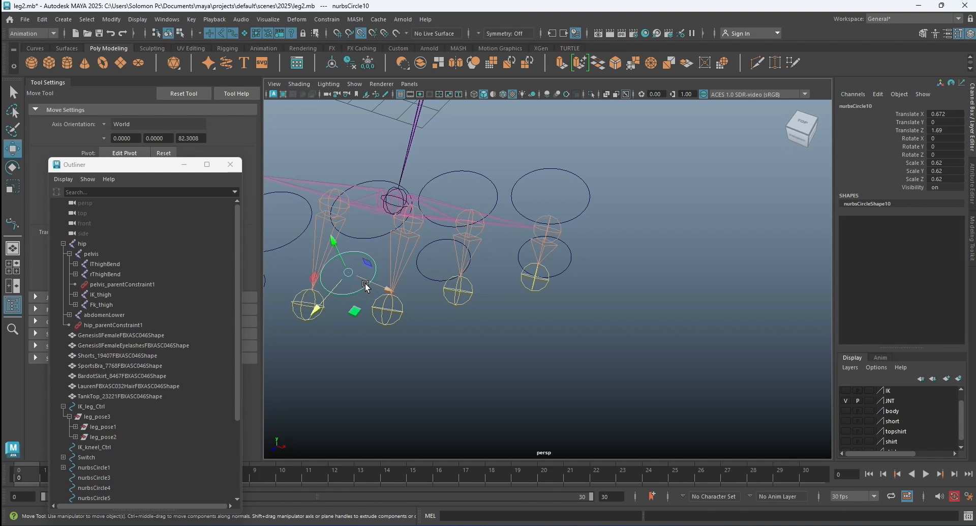
{"action": "key", "text": "d"}
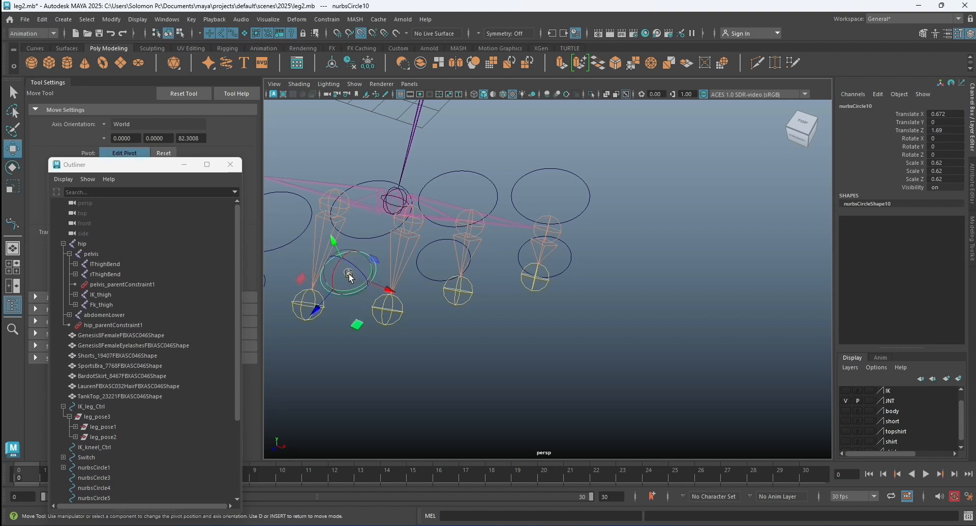
{"action": "left_click_drag", "start_coordinate": [349, 274], "coordinate": [387, 309]}
Snap the second toe's large circle pivot to its base joint and its small circle pivot to its tip joint.
{"action": "left_click_drag", "start_coordinate": [445, 277], "coordinate": [336, 267], "text": "alt"}
{"action": "left_click", "coordinate": [344, 291]}
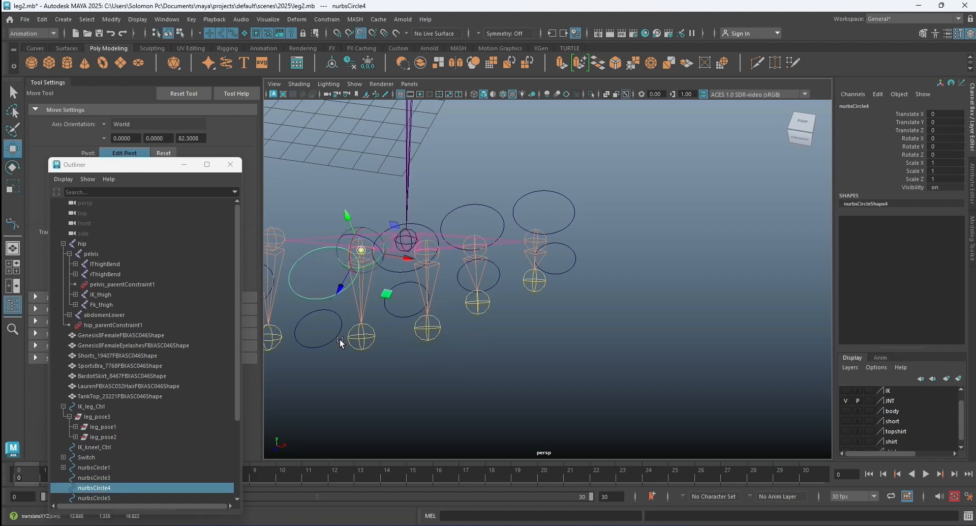
{"action": "left_click", "coordinate": [337, 334]}
{"action": "left_click_drag", "start_coordinate": [319, 329], "coordinate": [371, 253]}
Snap the big toe's large and small circle pivots to its base and tip joints, then leave pivot editing.
{"action": "left_click", "coordinate": [353, 304]}
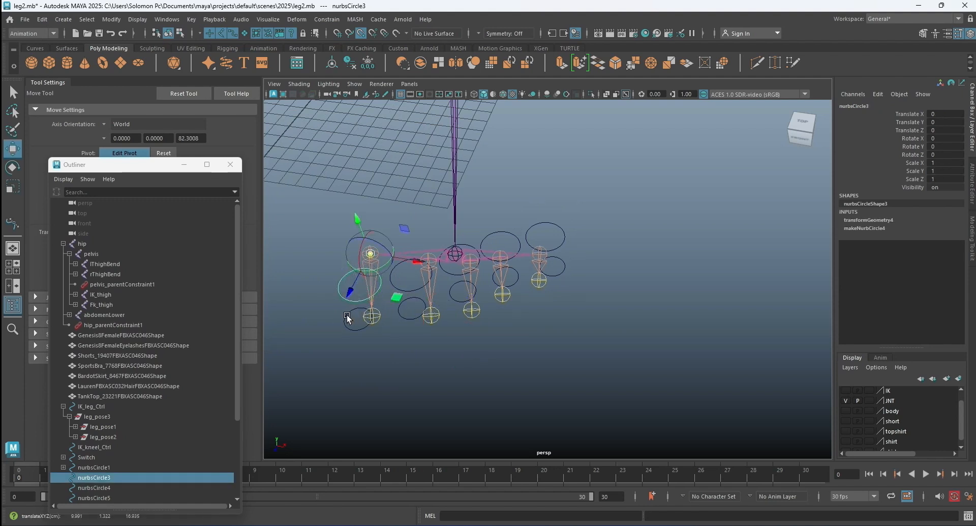
{"action": "left_click", "coordinate": [347, 318]}
{"action": "left_click_drag", "start_coordinate": [357, 322], "coordinate": [372, 315]}
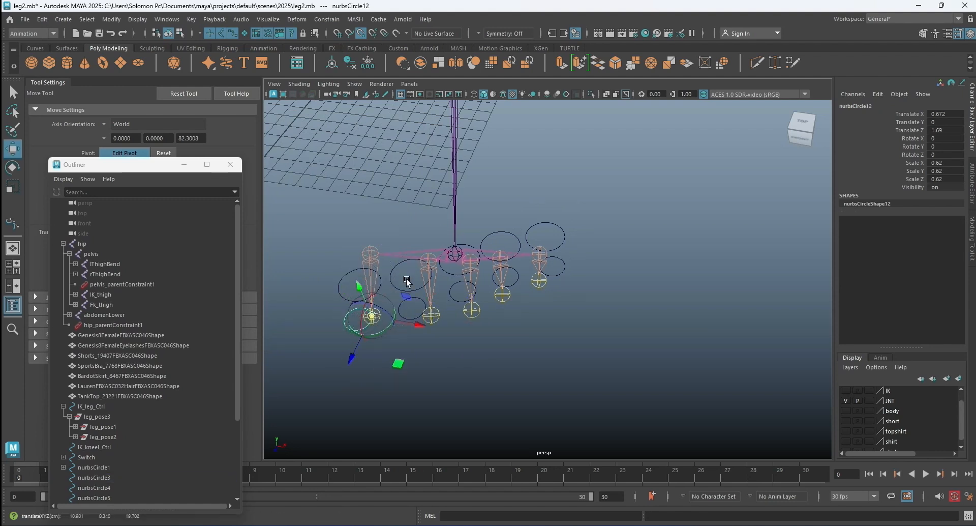
{"action": "key", "text": "d"}
Hide the JNT layer, freeze the transformations of all ten toe circles, nurbsCircle3 to nurbsCircle12, and clear the selection.
{"action": "left_click", "coordinate": [679, 282]}
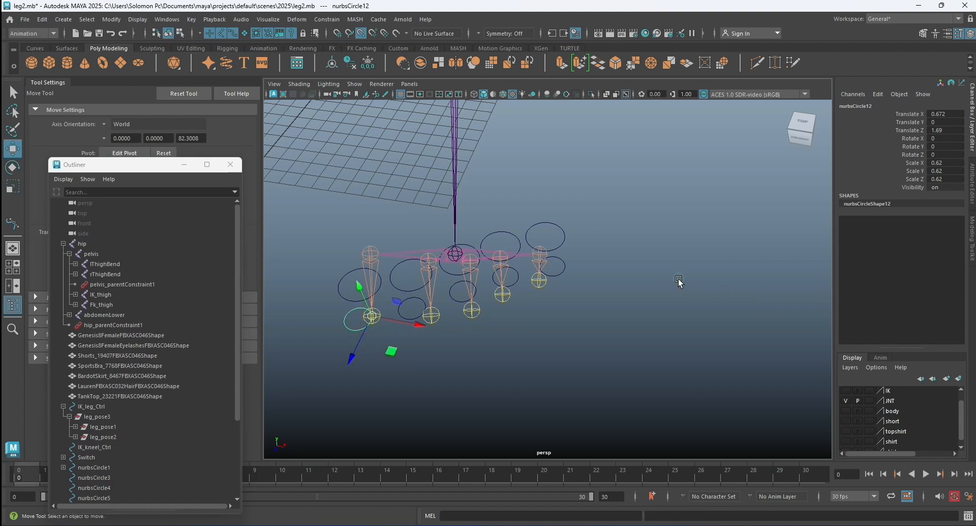
{"action": "left_click", "coordinate": [846, 400]}
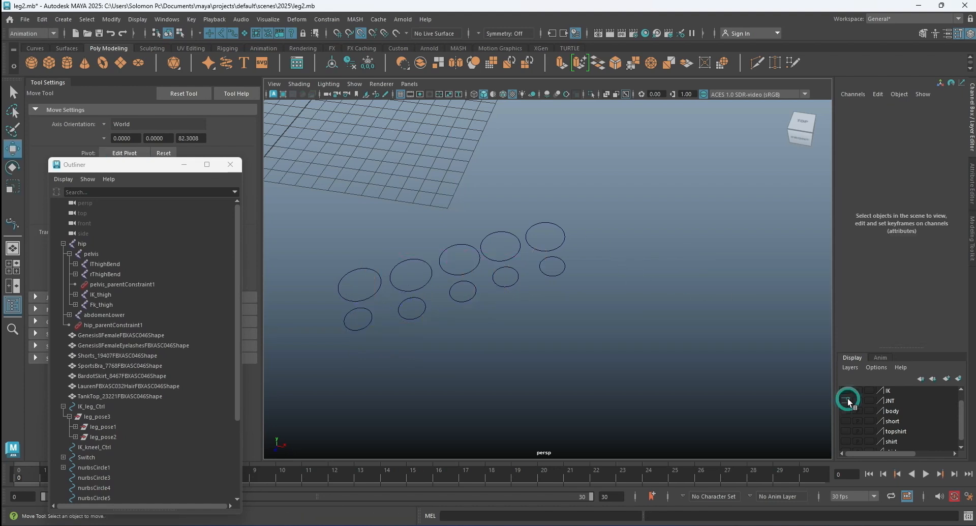
{"action": "left_click", "coordinate": [494, 234]}
{"action": "left_click_drag", "start_coordinate": [533, 224], "coordinate": [517, 235], "text": "alt"}
{"action": "scroll", "coordinate": [127, 419], "scroll_direction": "down", "scroll_amount": 3}
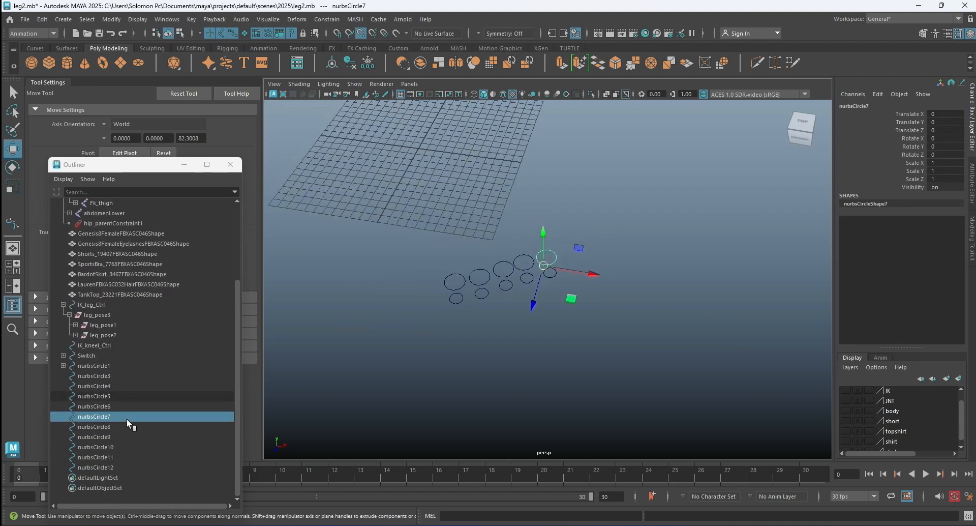
{"action": "left_click_drag", "start_coordinate": [387, 233], "coordinate": [649, 321]}
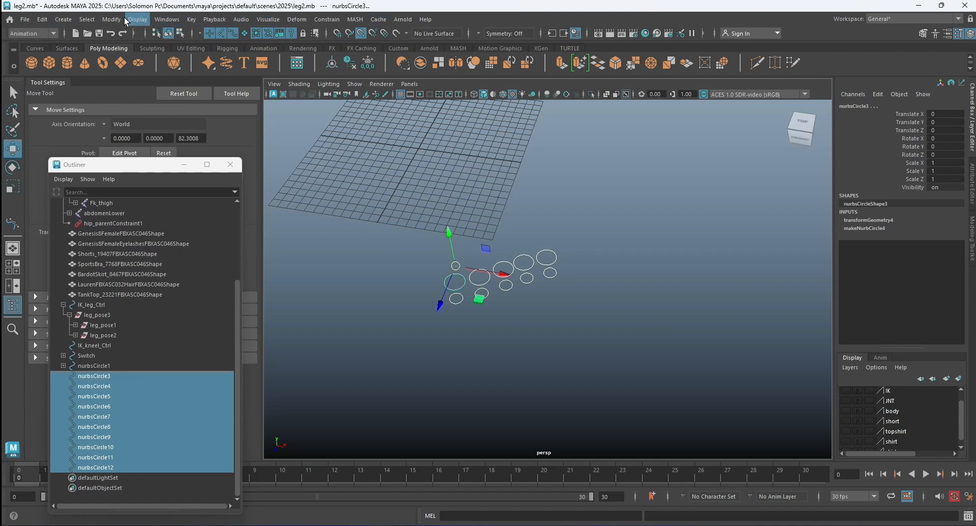
{"action": "left_click", "coordinate": [109, 19]}
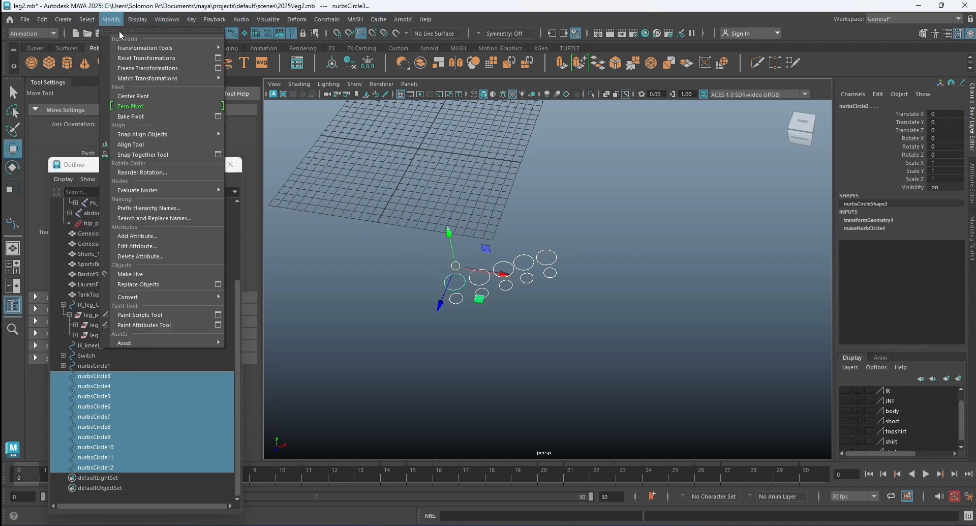
{"action": "left_click", "coordinate": [143, 74]}
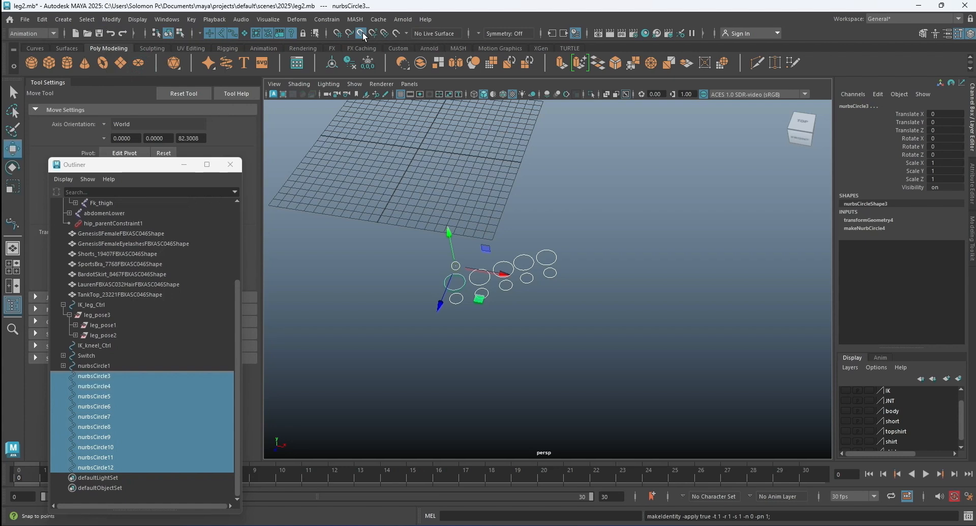
{"action": "left_click", "coordinate": [671, 211]}
Parent the little toe's and fourth toe's small circles under the large circle of the same toe.
{"action": "scroll", "coordinate": [582, 259], "scroll_direction": "up", "scroll_amount": 3}
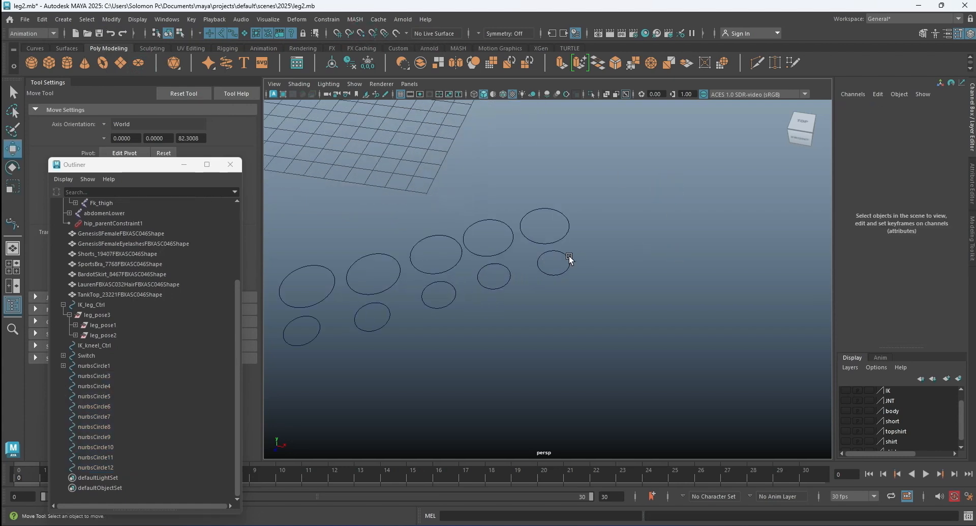
{"action": "left_click", "coordinate": [569, 258]}
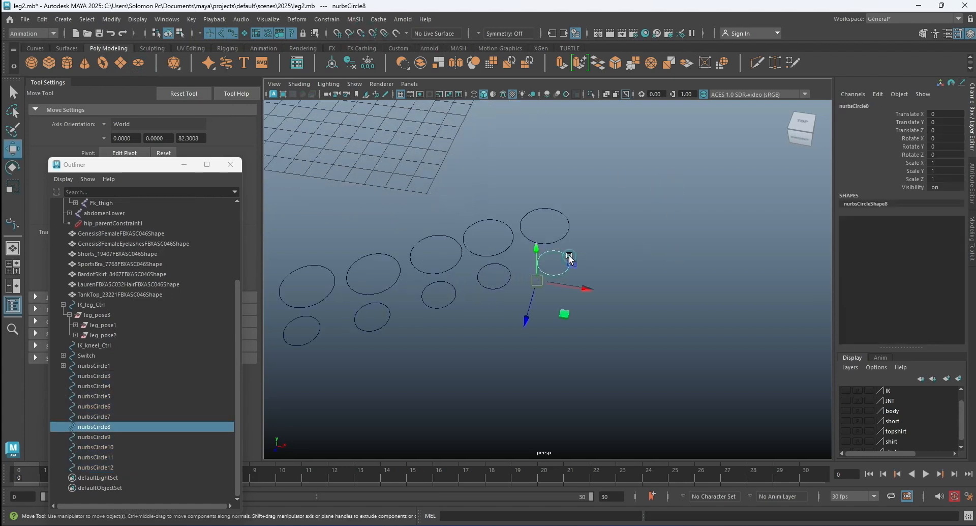
{"action": "left_click", "coordinate": [567, 230], "text": "shift"}
{"action": "key", "text": "p"}
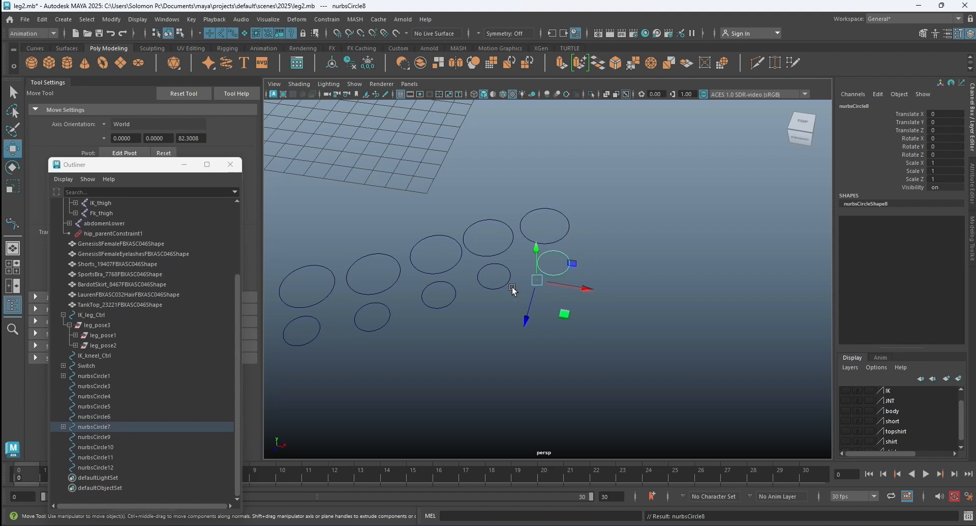
{"action": "left_click", "coordinate": [503, 285]}
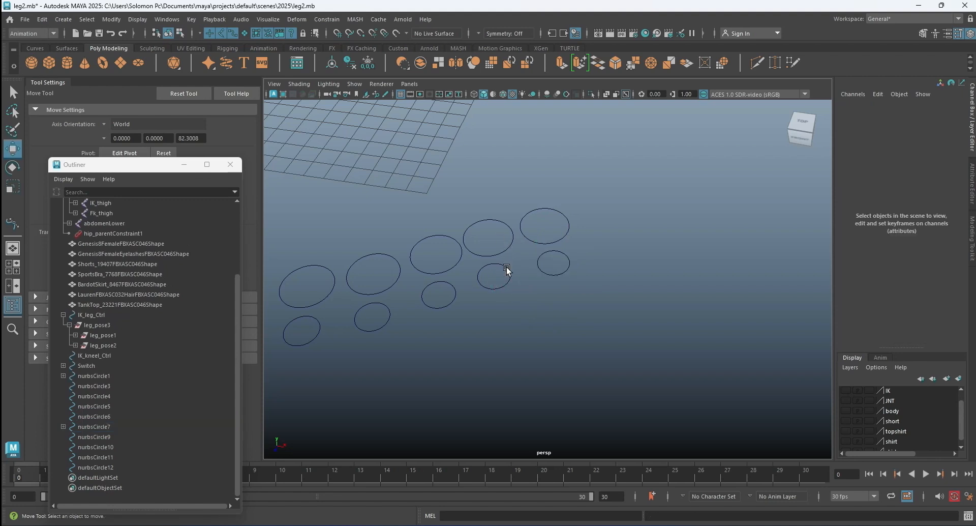
{"action": "left_click", "coordinate": [507, 270]}
{"action": "left_click", "coordinate": [507, 250], "text": "shift"}
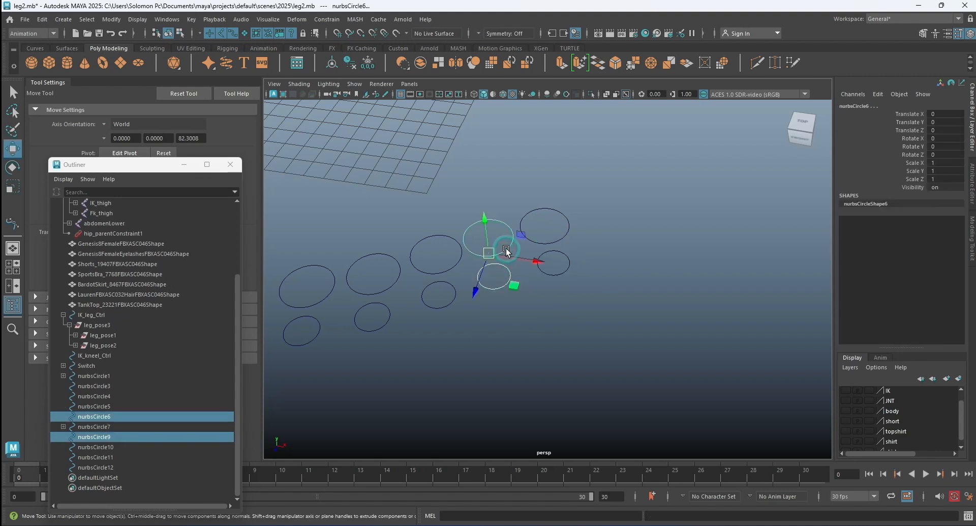
{"action": "key", "text": "p"}
Parent the middle toe's and second toe's small circles under the large circle of the same toe.
{"action": "left_click", "coordinate": [455, 300]}
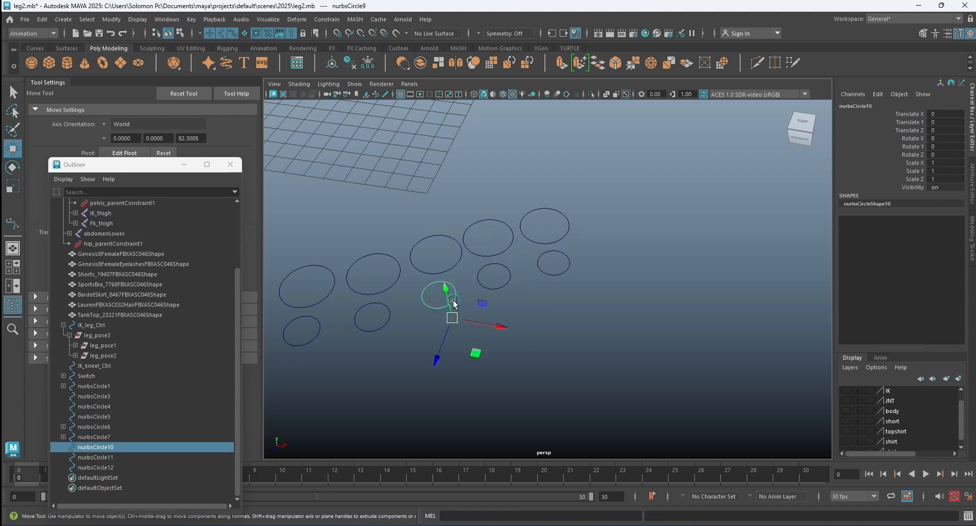
{"action": "left_click", "coordinate": [461, 260], "text": "shift"}
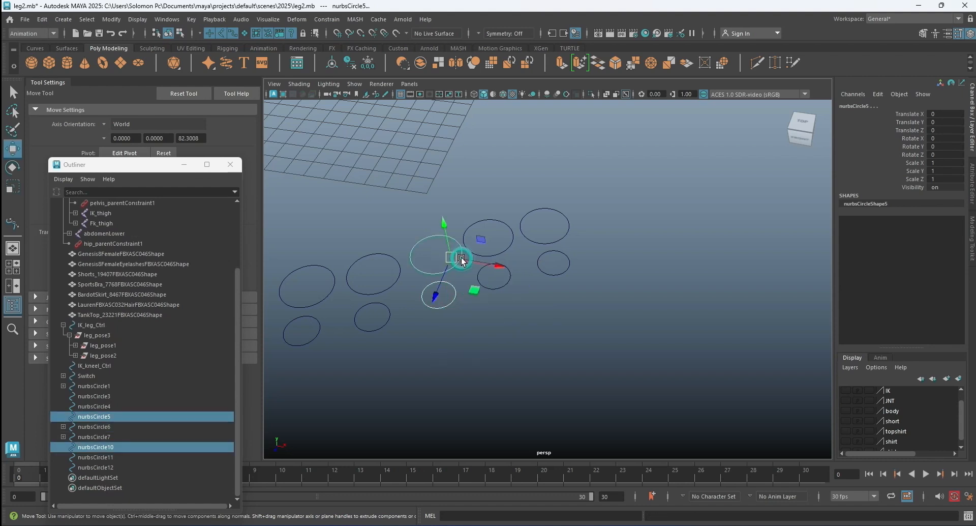
{"action": "key", "text": "p"}
{"action": "left_click", "coordinate": [388, 312]}
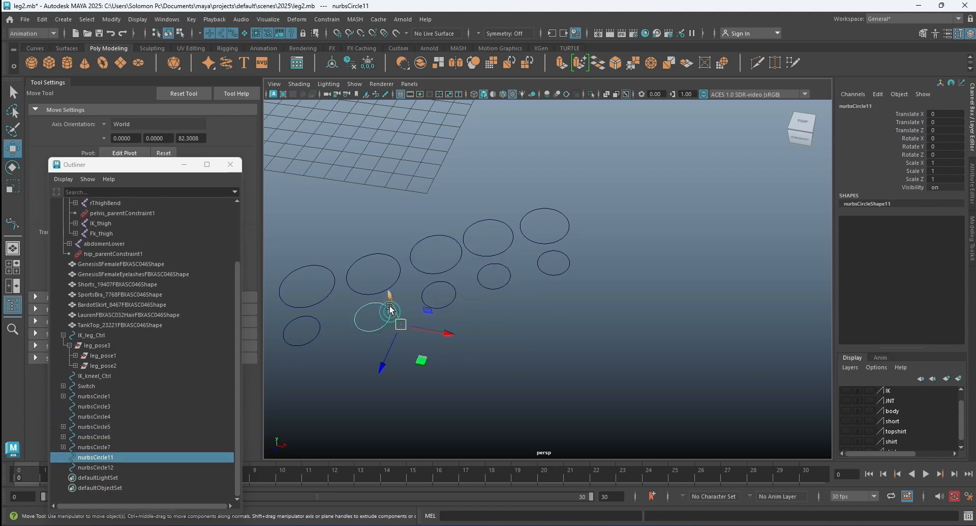
{"action": "left_click", "coordinate": [399, 266], "text": "shift"}
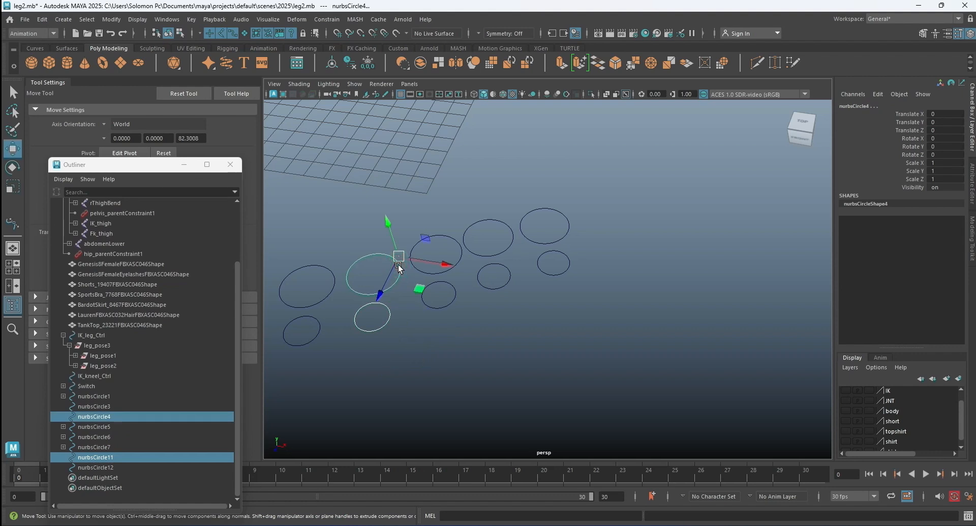
{"action": "key", "text": "p"}
Parent the big toe's small circle under its large circle and clear the selection.
{"action": "left_click", "coordinate": [311, 342]}
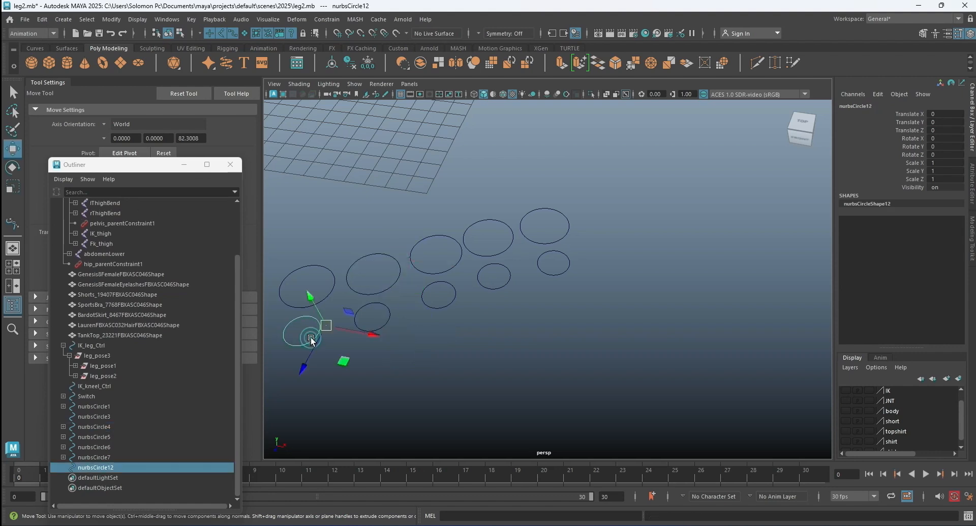
{"action": "left_click", "coordinate": [328, 270], "text": "shift"}
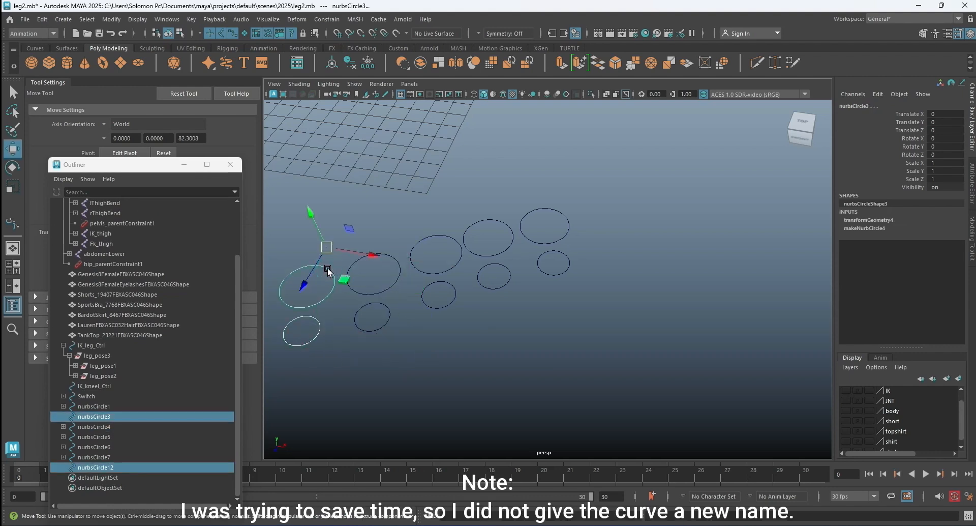
{"action": "key", "text": "p"}
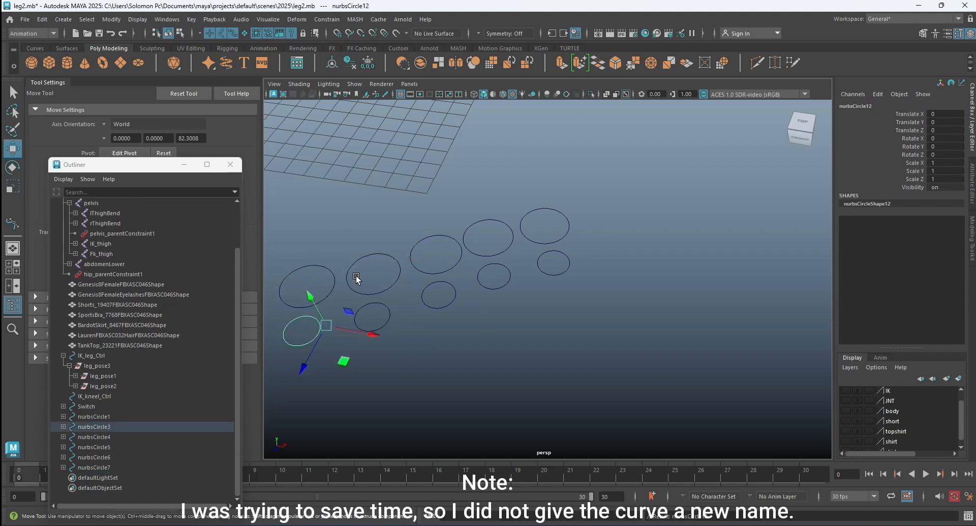
{"action": "left_click", "coordinate": [356, 219]}
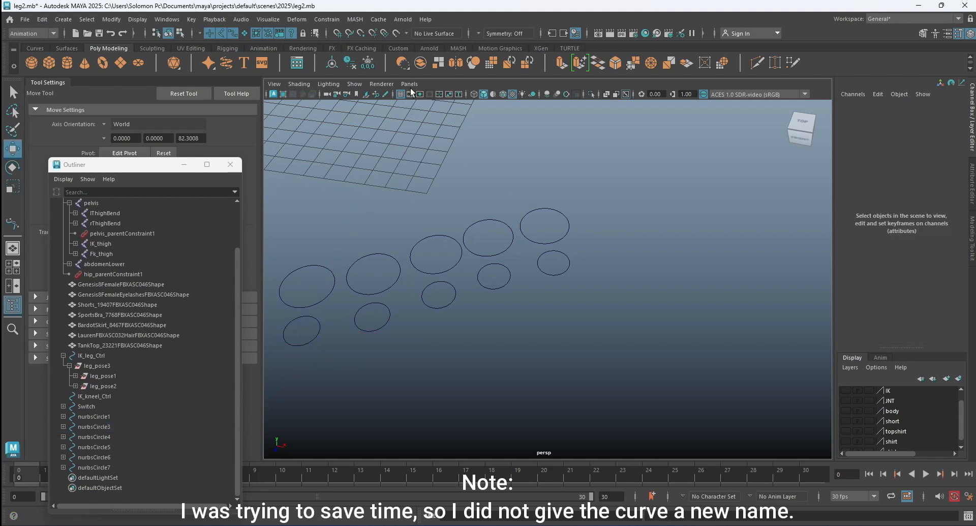
Group the five large toe circles, nurbsCircle3 to nurbsCircle7, with the JNT layer hidden.
{"action": "left_click", "coordinate": [846, 400]}
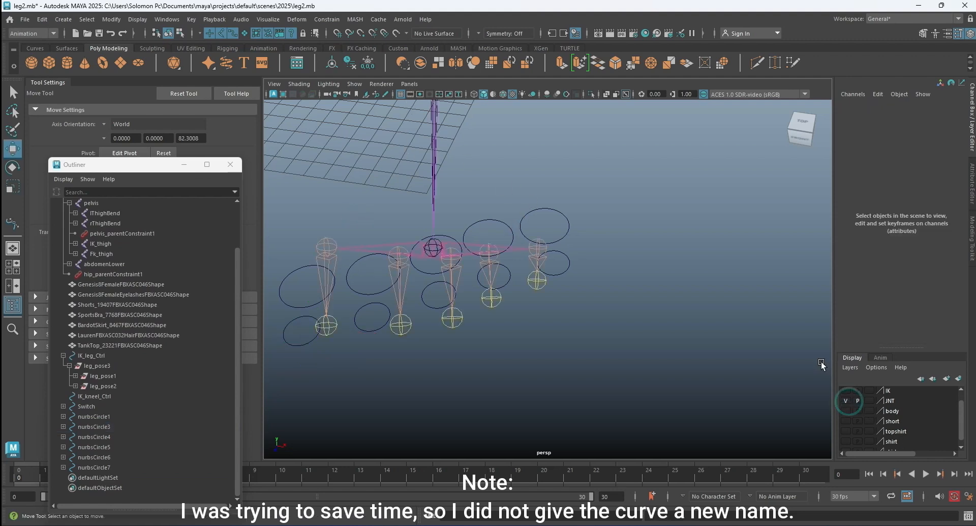
{"action": "left_click", "coordinate": [846, 401]}
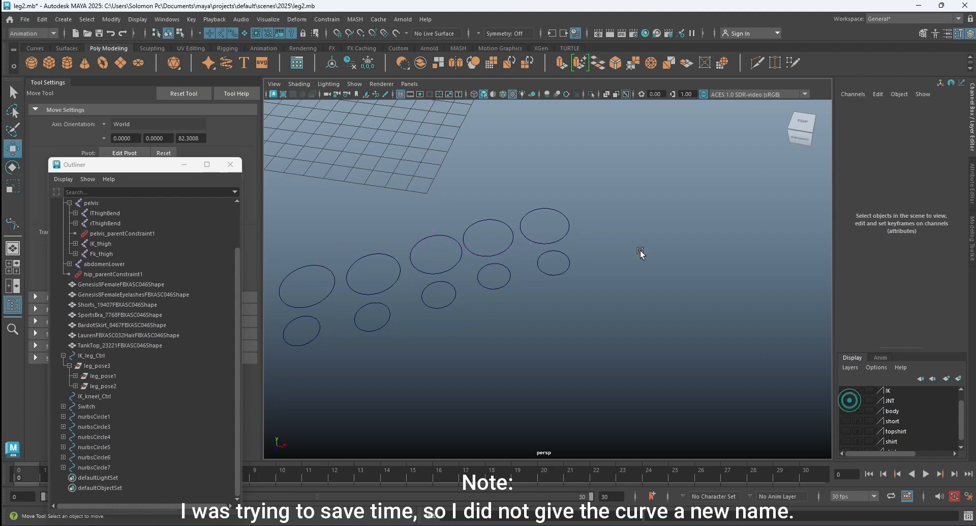
{"action": "left_click", "coordinate": [512, 237], "text": "shift"}
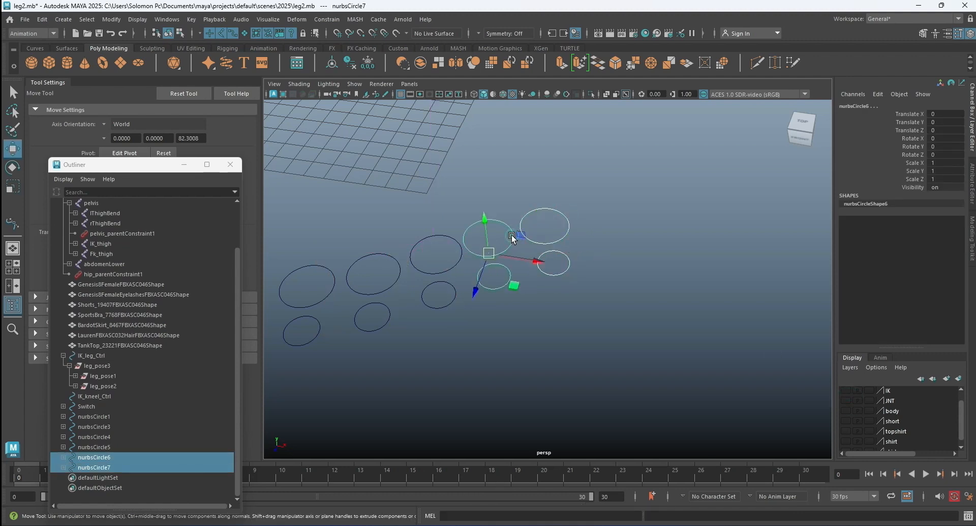
{"action": "left_click", "coordinate": [423, 273], "text": "shift"}
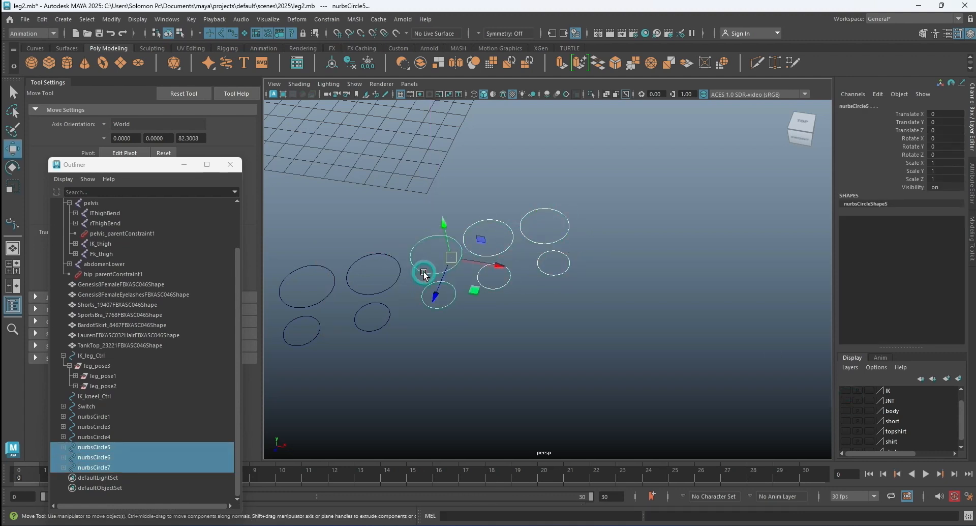
{"action": "left_click", "coordinate": [397, 277], "text": "shift"}
{"action": "left_click", "coordinate": [334, 286], "text": "shift"}
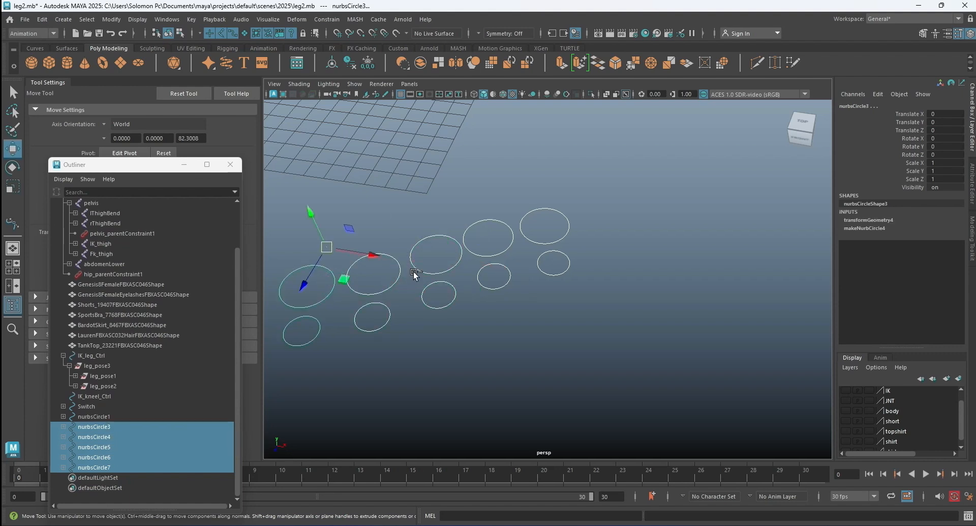
{"action": "key", "text": "ctrl+g"}
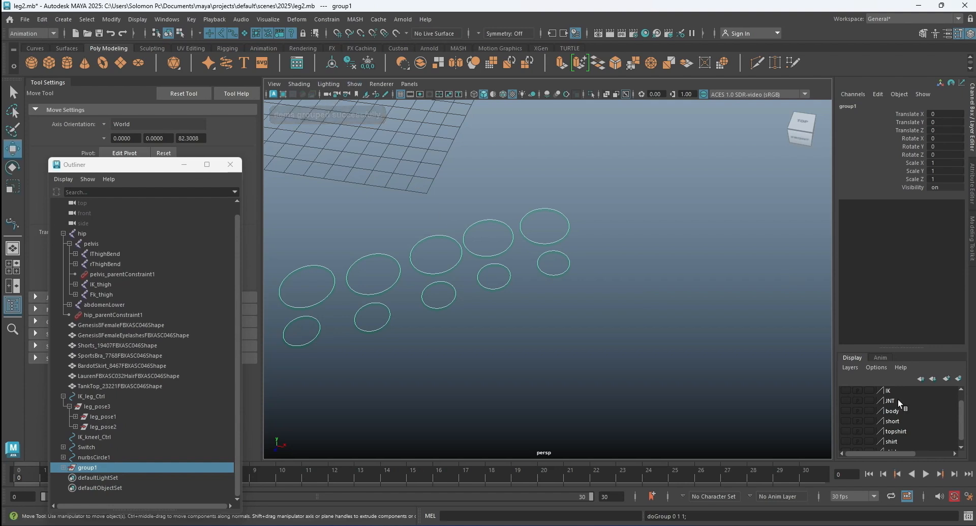
Show the JNT layer, snap the toe circle group's pivot to the joint where the toes branch off, and clear the selection.
{"action": "scroll", "coordinate": [658, 360], "scroll_direction": "down", "scroll_amount": 2}
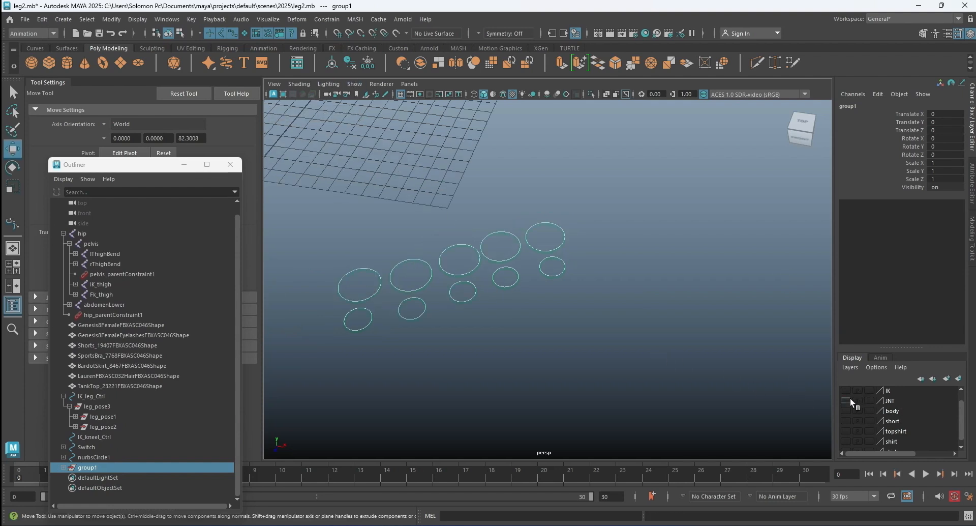
{"action": "left_click", "coordinate": [847, 400]}
{"action": "left_click_drag", "start_coordinate": [629, 285], "coordinate": [544, 292], "text": "alt"}
{"action": "middle_click_drag", "start_coordinate": [646, 253], "coordinate": [636, 330], "text": "alt"}
{"action": "scroll", "coordinate": [587, 278], "scroll_direction": "up", "scroll_amount": 5}
{"action": "left_click_drag", "start_coordinate": [570, 287], "coordinate": [601, 273], "text": "alt"}
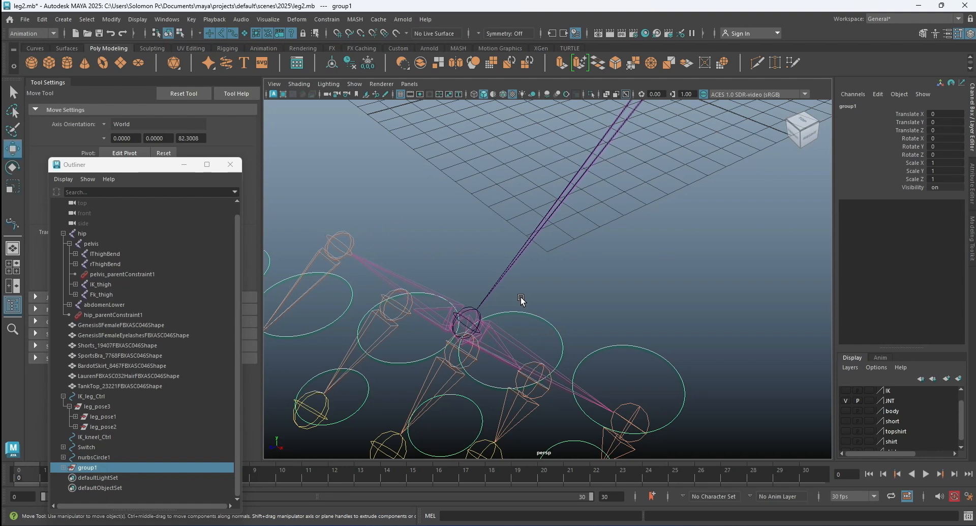
{"action": "scroll", "coordinate": [520, 297], "scroll_direction": "down", "scroll_amount": 8}
{"action": "scroll", "coordinate": [530, 295], "scroll_direction": "up", "scroll_amount": 2}
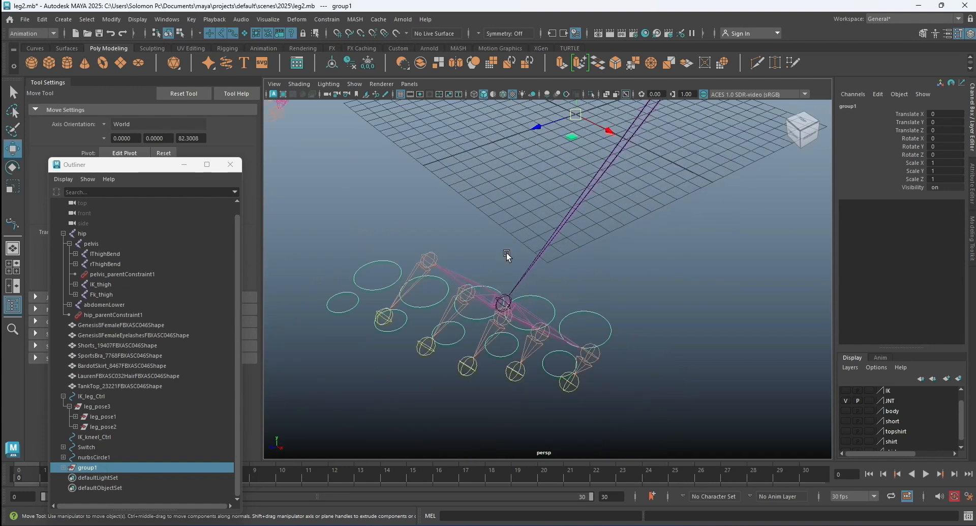
{"action": "left_click", "coordinate": [360, 33]}
{"action": "scroll", "coordinate": [535, 159], "scroll_direction": "down", "scroll_amount": 2}
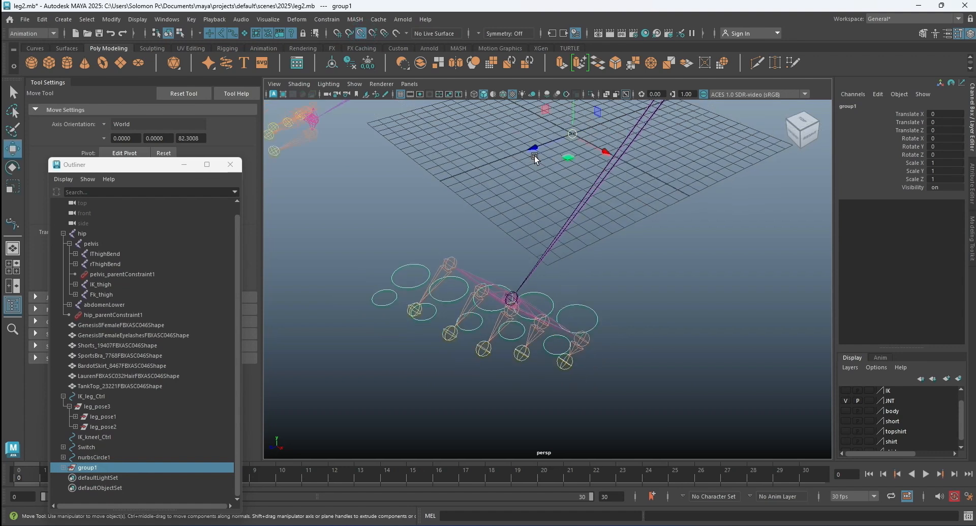
{"action": "key", "text": "d"}
{"action": "left_click_drag", "start_coordinate": [570, 135], "coordinate": [532, 275]}
{"action": "key", "text": "d"}
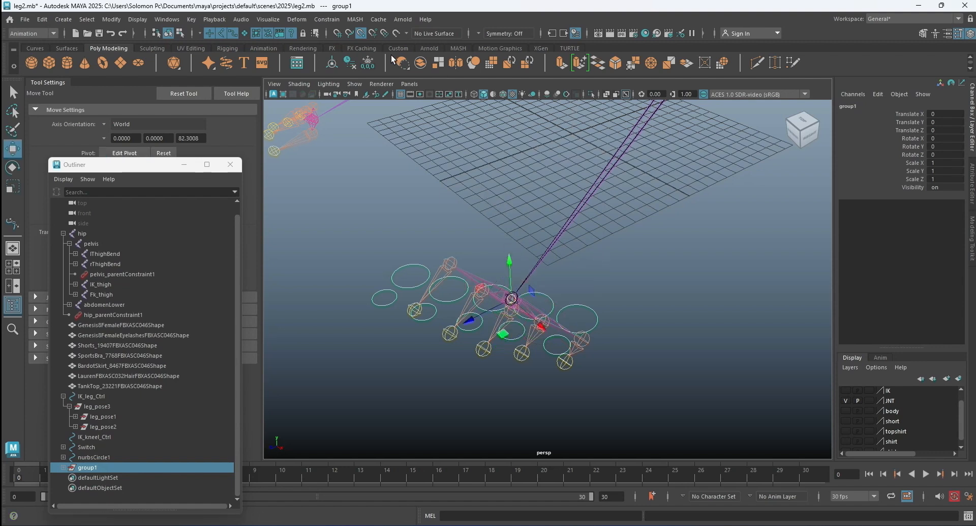
{"action": "left_click", "coordinate": [637, 263]}
Parent the toe circle group, group1, under the lToe joint and clear the selection.
{"action": "scroll", "coordinate": [523, 298], "scroll_direction": "up", "scroll_amount": 5}
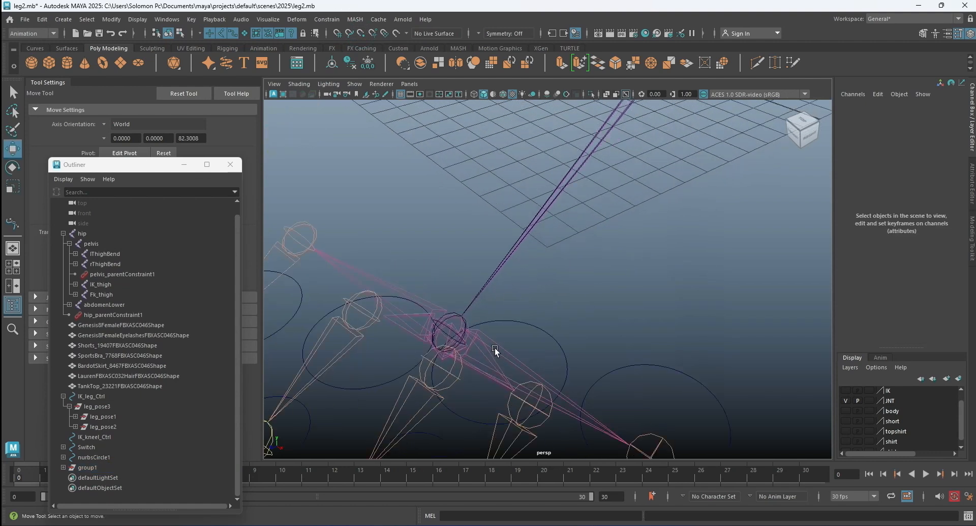
{"action": "left_click", "coordinate": [493, 347]}
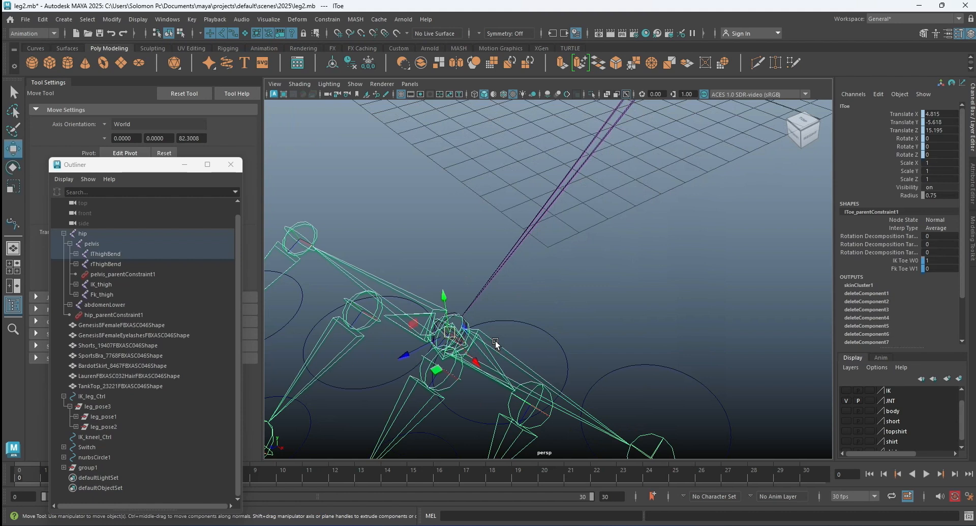
{"action": "scroll", "coordinate": [495, 345], "scroll_direction": "down", "scroll_amount": 3}
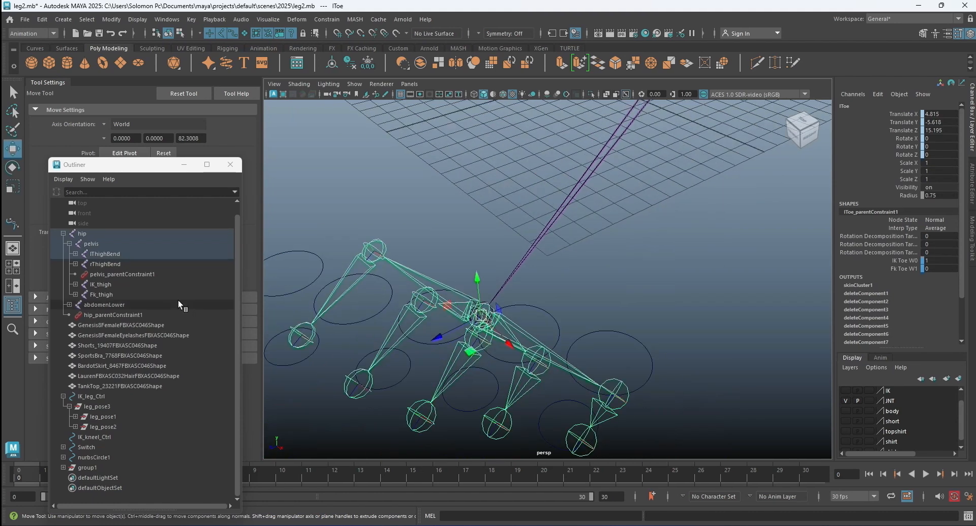
{"action": "key", "text": "f"}
{"action": "left_click", "coordinate": [137, 293]}
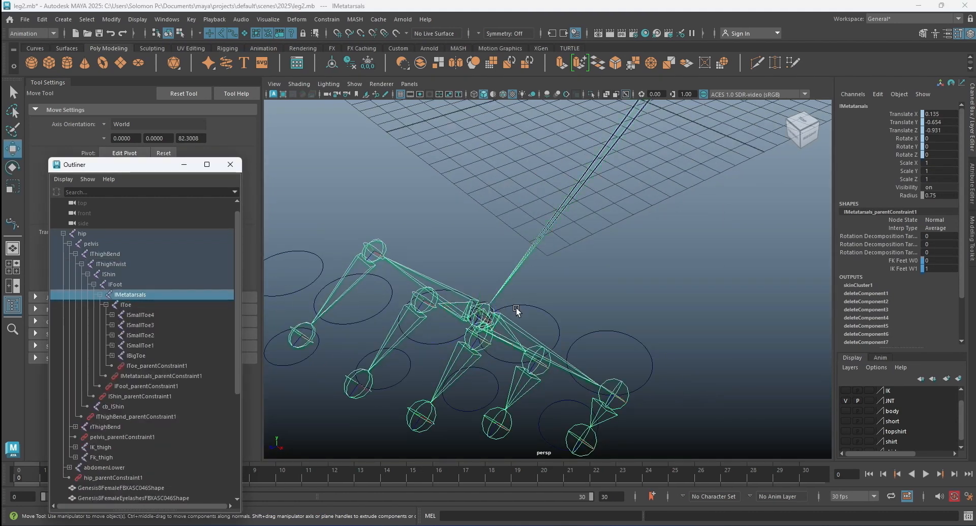
{"action": "scroll", "coordinate": [172, 407], "scroll_direction": "down", "scroll_amount": 5}
{"action": "left_click", "coordinate": [106, 465]}
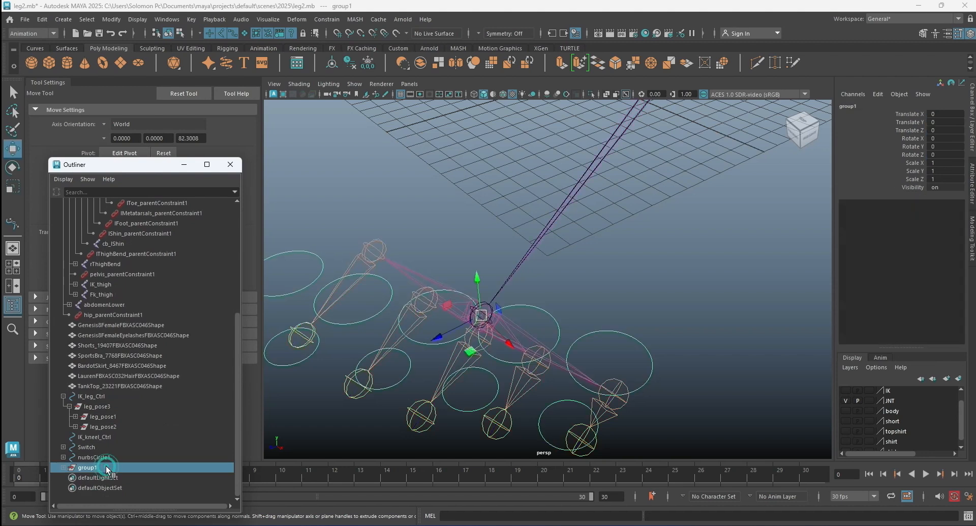
{"action": "scroll", "coordinate": [137, 393], "scroll_direction": "up", "scroll_amount": 3}
{"action": "scroll", "coordinate": [138, 391], "scroll_direction": "up", "scroll_amount": 3}
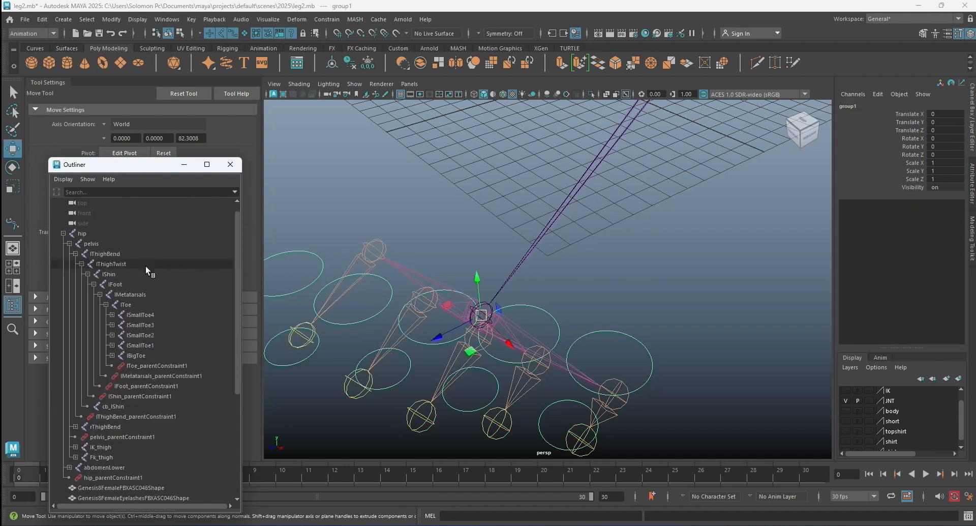
{"action": "left_click", "coordinate": [139, 302]}
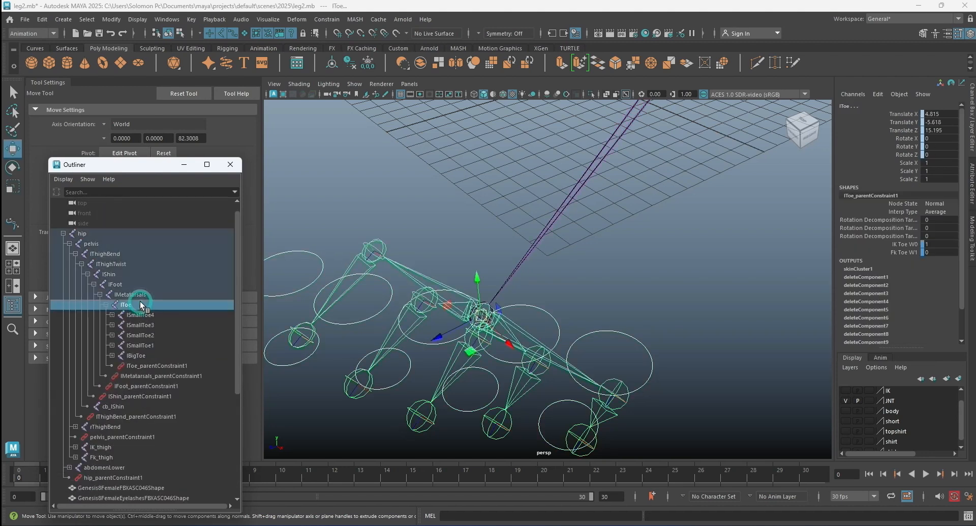
{"action": "key", "text": "p"}
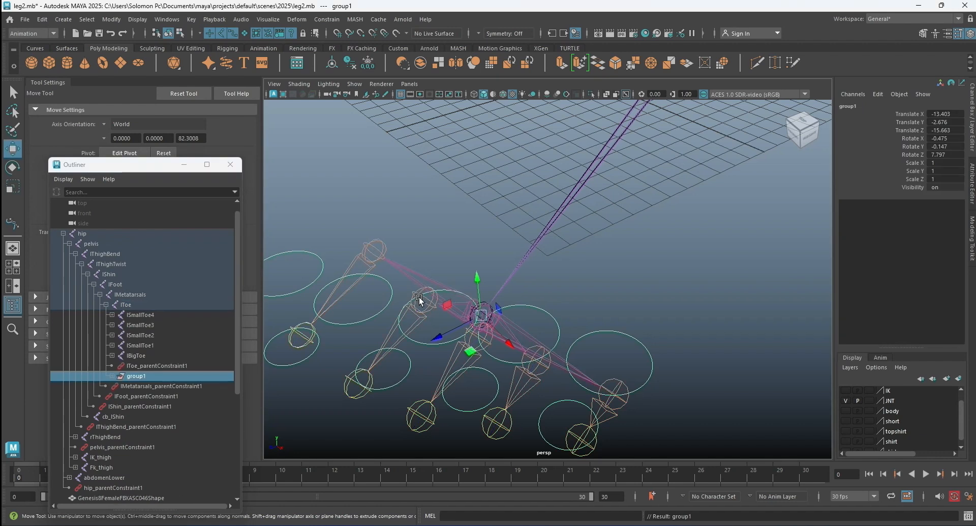
{"action": "left_click", "coordinate": [615, 291]}
Show the IK layer and test the toe circles by moving IK_leg_Ctrl about 11.3 in Y and 7.5 in Z.
{"action": "scroll", "coordinate": [576, 305], "scroll_direction": "down", "scroll_amount": 3}
{"action": "scroll", "coordinate": [575, 303], "scroll_direction": "down", "scroll_amount": 2}
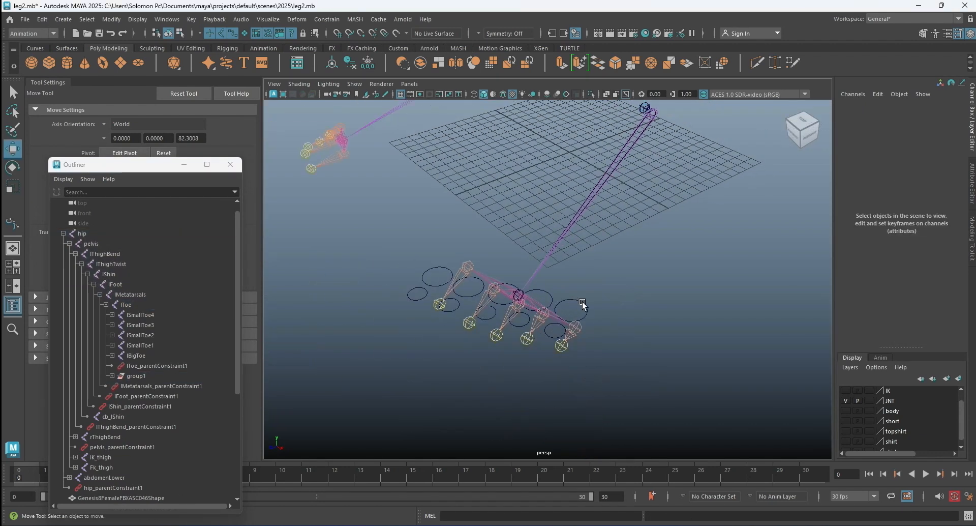
{"action": "scroll", "coordinate": [615, 274], "scroll_direction": "down", "scroll_amount": 3}
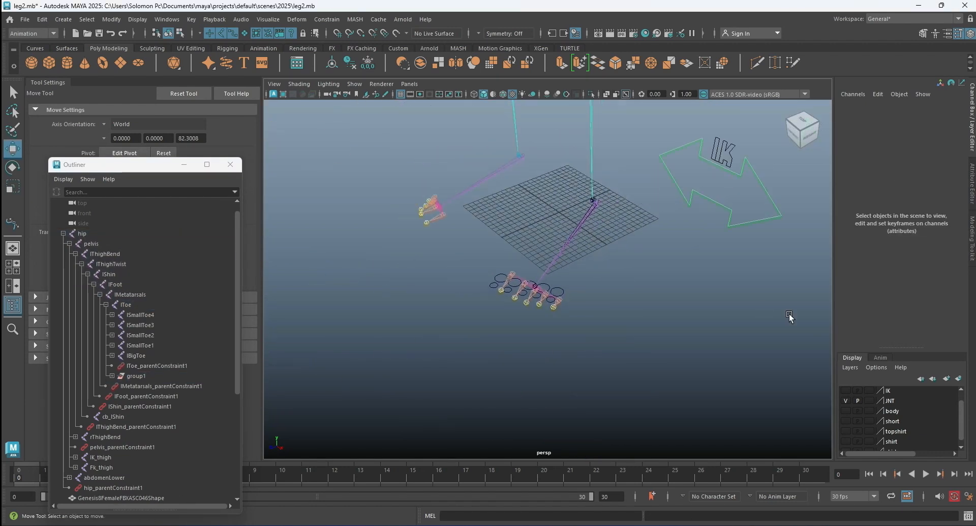
{"action": "left_click", "coordinate": [729, 225]}
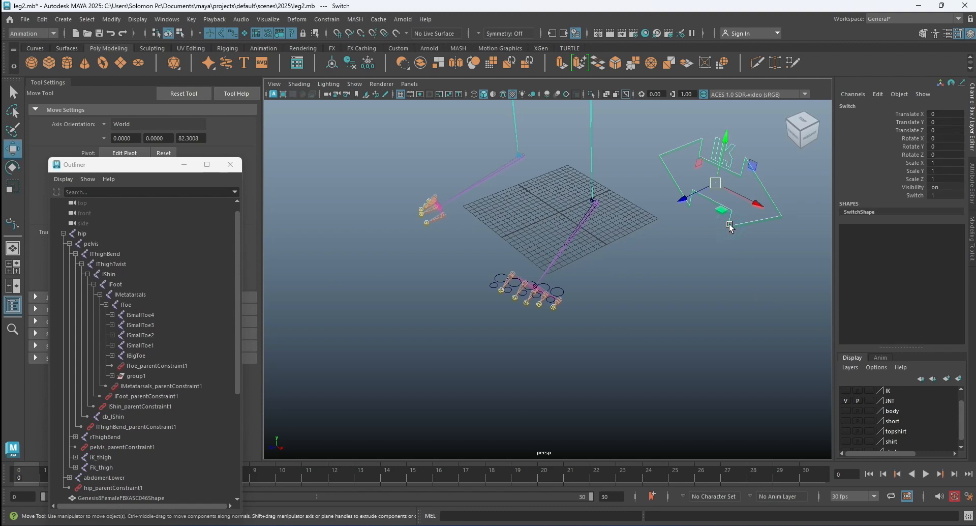
{"action": "left_click", "coordinate": [693, 249]}
{"action": "left_click", "coordinate": [846, 390]}
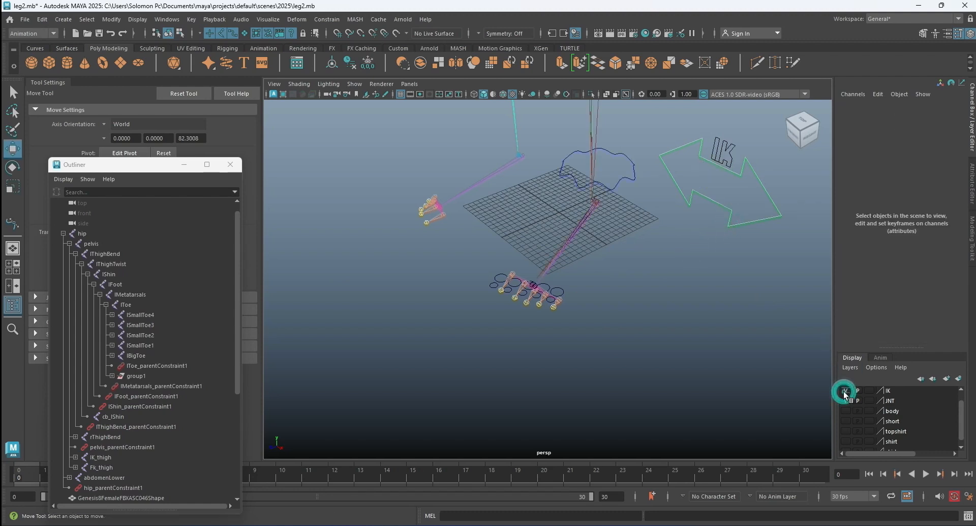
{"action": "left_click", "coordinate": [629, 181]}
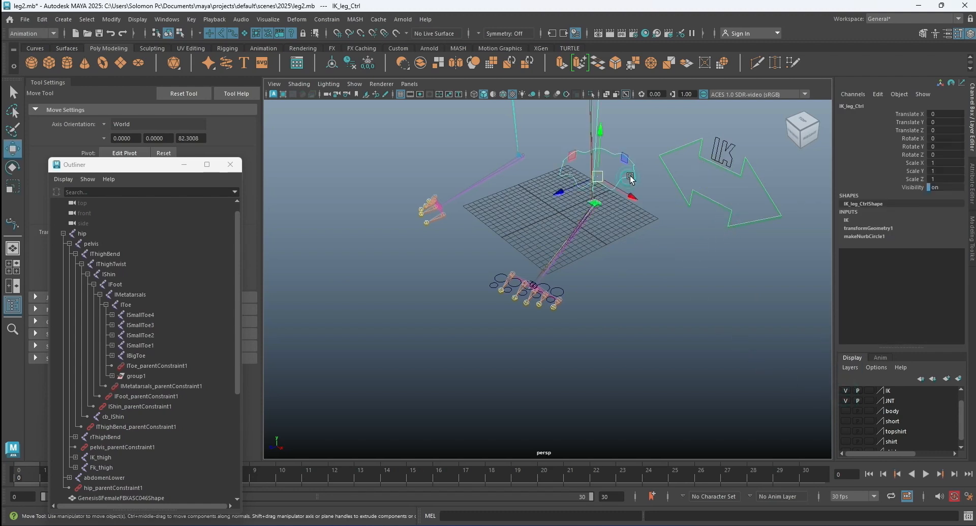
{"action": "scroll", "coordinate": [595, 178], "scroll_direction": "down", "scroll_amount": 3}
{"action": "left_click_drag", "start_coordinate": [582, 173], "coordinate": [569, 136]}
{"action": "left_click_drag", "start_coordinate": [552, 173], "coordinate": [518, 184]}
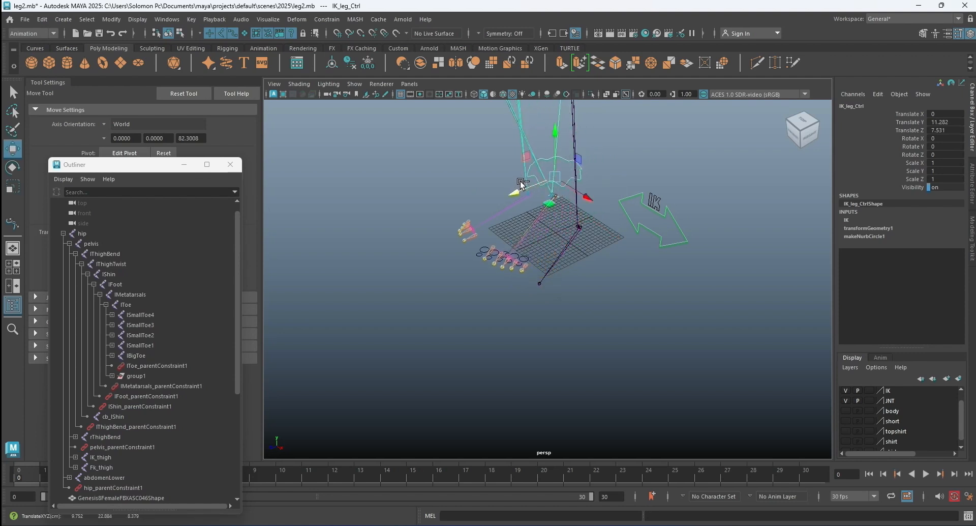
Undo the IK_leg_Ctrl test move and hide the IK layer.
{"action": "left_click", "coordinate": [654, 303]}
{"action": "scroll", "coordinate": [566, 279], "scroll_direction": "up", "scroll_amount": 5}
{"action": "scroll", "coordinate": [585, 275], "scroll_direction": "up", "scroll_amount": 5}
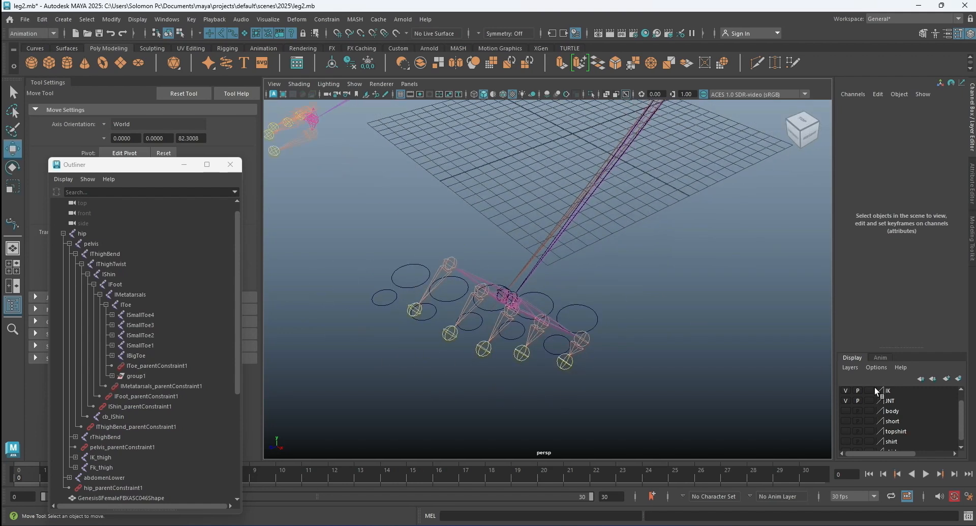
{"action": "left_click", "coordinate": [844, 390]}
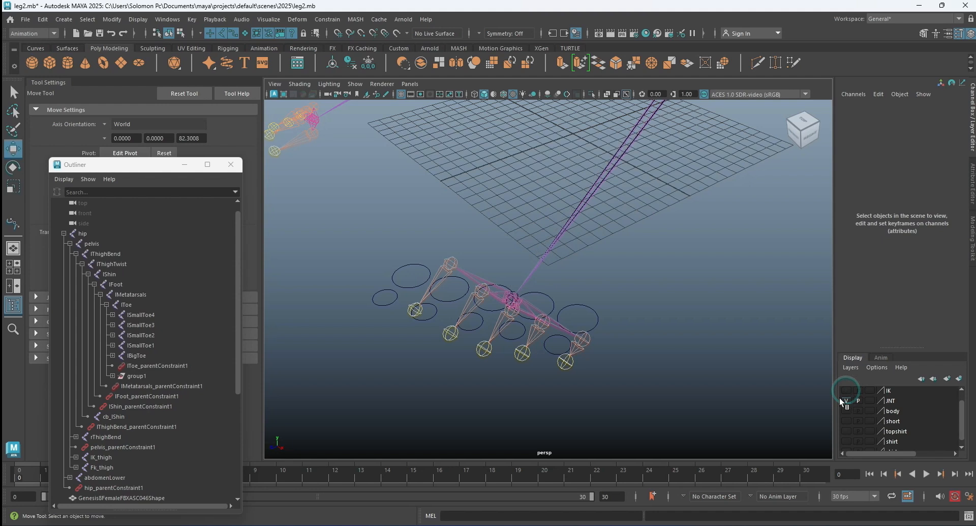
Test nurbsCircle7 above the smallest toe by raising it about 0.56 in Y, undo the move, and clear the selection.
{"action": "left_click", "coordinate": [673, 323]}
{"action": "left_click_drag", "start_coordinate": [580, 324], "coordinate": [600, 324], "text": "alt"}
{"action": "right_click_drag", "start_coordinate": [601, 323], "coordinate": [646, 324], "text": "alt"}
{"action": "middle_click_drag", "start_coordinate": [665, 319], "coordinate": [644, 279], "text": "alt"}
{"action": "left_click", "coordinate": [636, 283]}
{"action": "left_click_drag", "start_coordinate": [601, 301], "coordinate": [600, 283]}
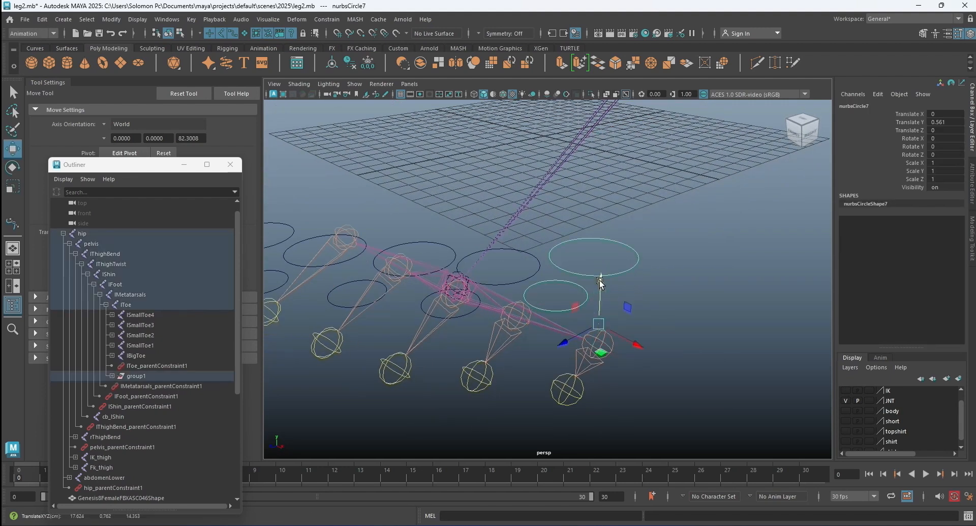
{"action": "key", "text": "ctrl+z"}
{"action": "left_click", "coordinate": [675, 293]}
Parent-constrain the smallest toe's joints to their circles: lSmallToe4 to nurbsCircle7 and lSmallToe4_2 to nurbsCircle8.
{"action": "key", "text": "q"}
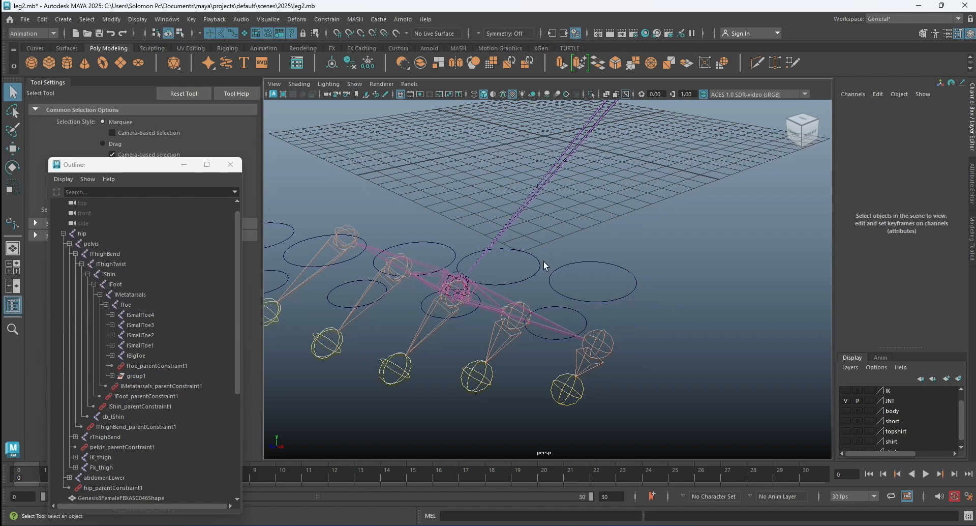
{"action": "left_click", "coordinate": [593, 301]}
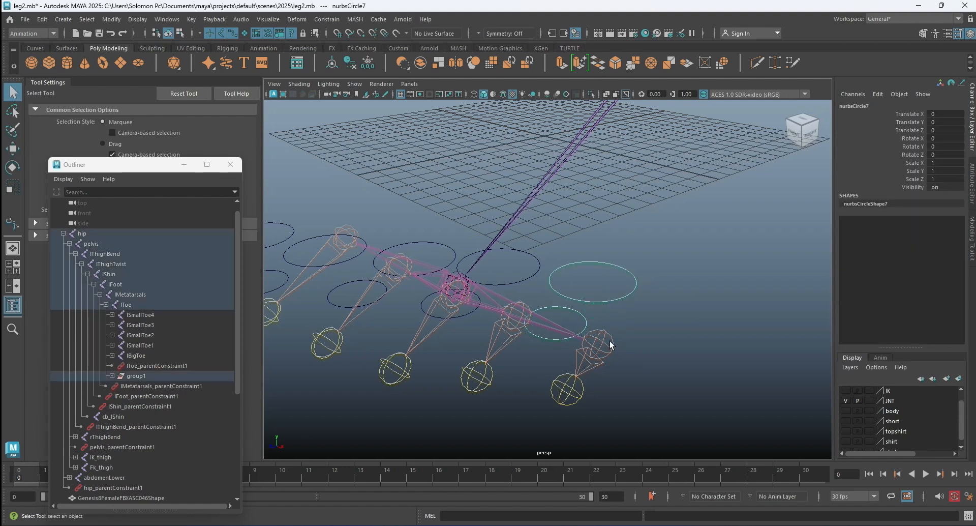
{"action": "left_click", "coordinate": [602, 340]}
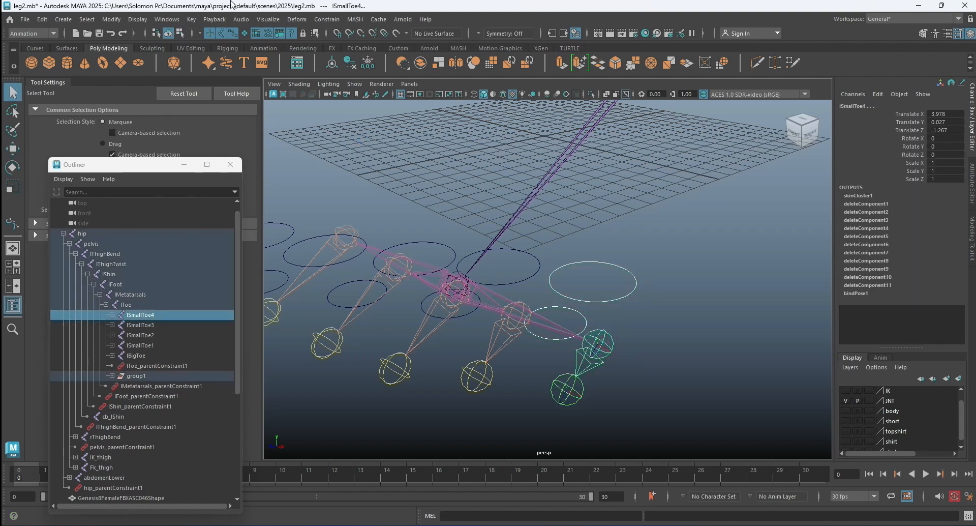
{"action": "left_click", "coordinate": [328, 20]}
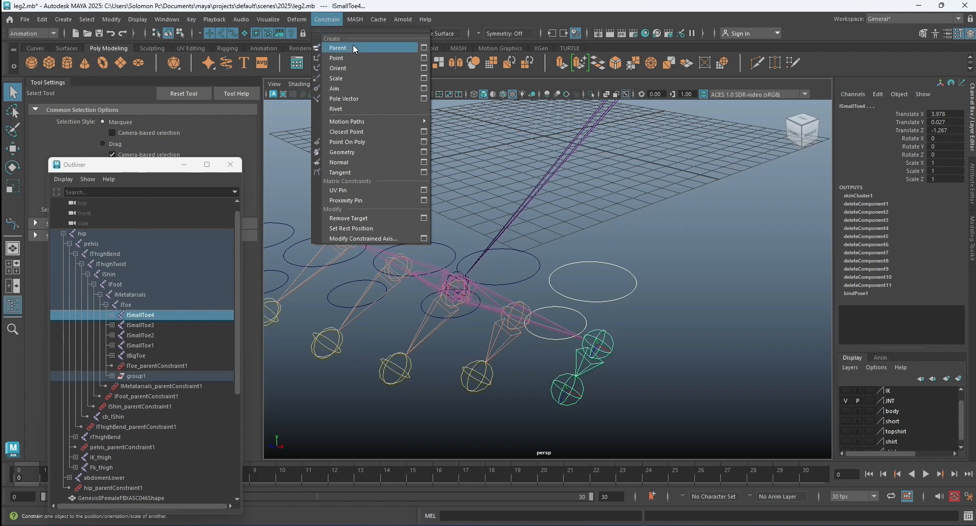
{"action": "left_click", "coordinate": [353, 44]}
{"action": "left_click", "coordinate": [585, 319]}
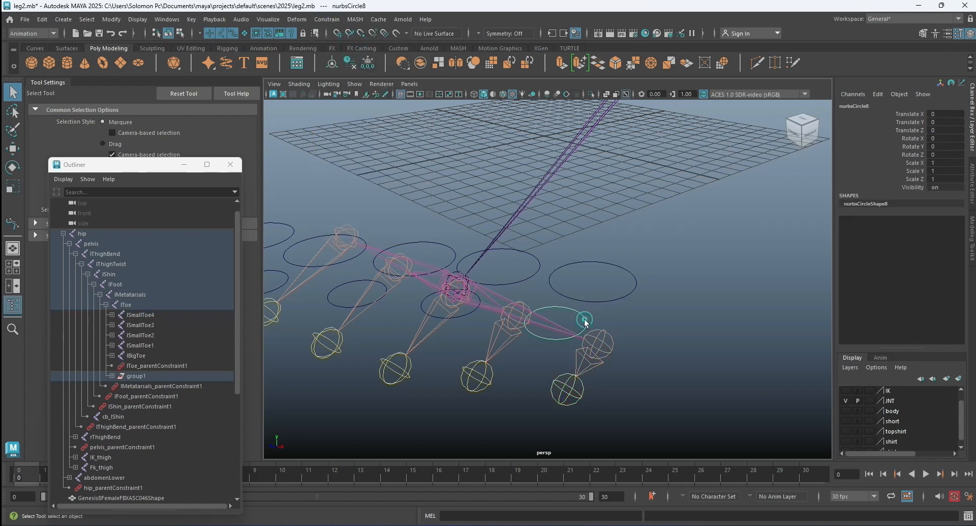
{"action": "left_click", "coordinate": [563, 405], "text": "shift"}
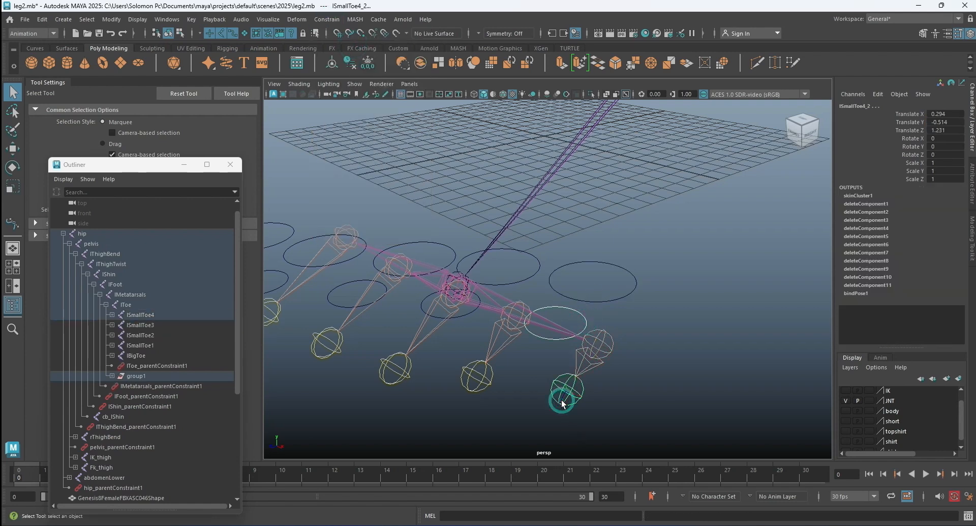
{"action": "key", "text": "g"}
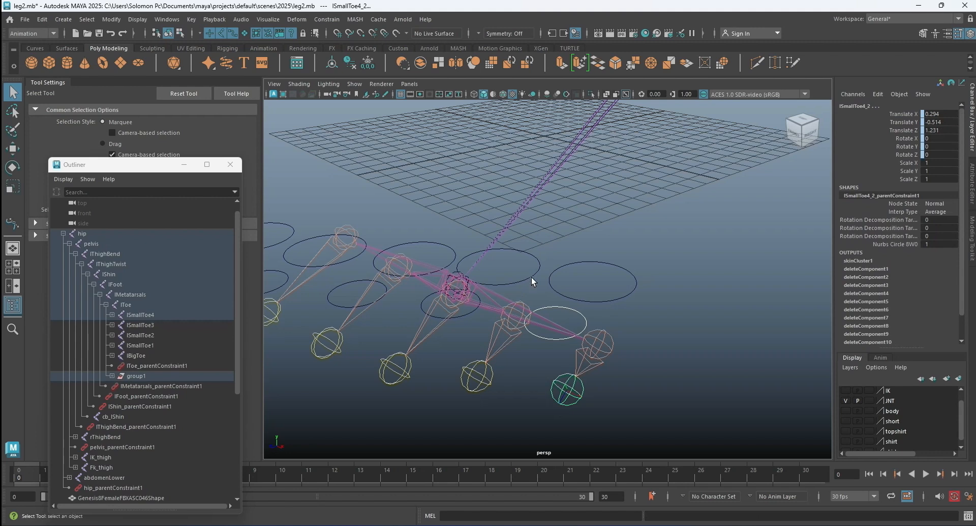
Parent-constrain the lSmallToe3 joint to nurbsCircle6 and the lSmallToe3_2 joint to nurbsCircle9.
{"action": "left_click", "coordinate": [532, 276]}
{"action": "left_click", "coordinate": [514, 328]}
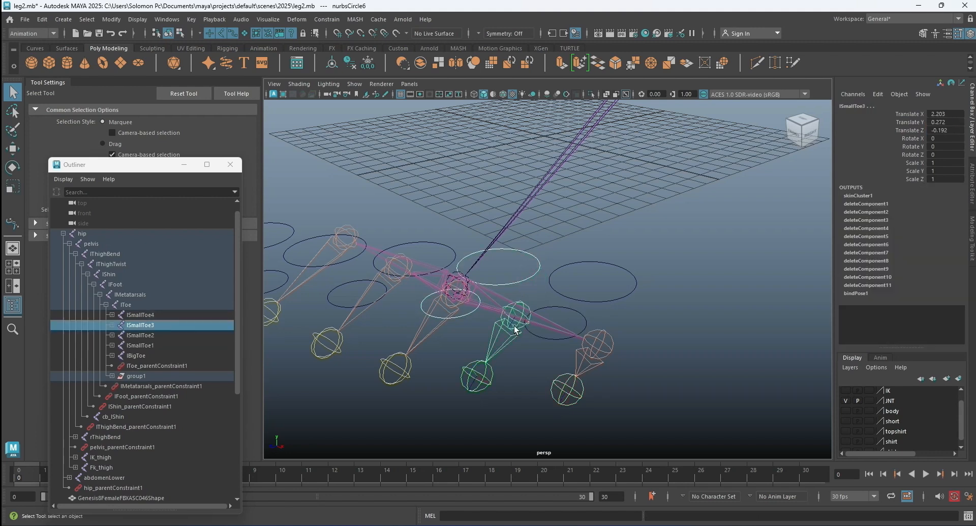
{"action": "key", "text": "g"}
{"action": "left_click", "coordinate": [462, 316]}
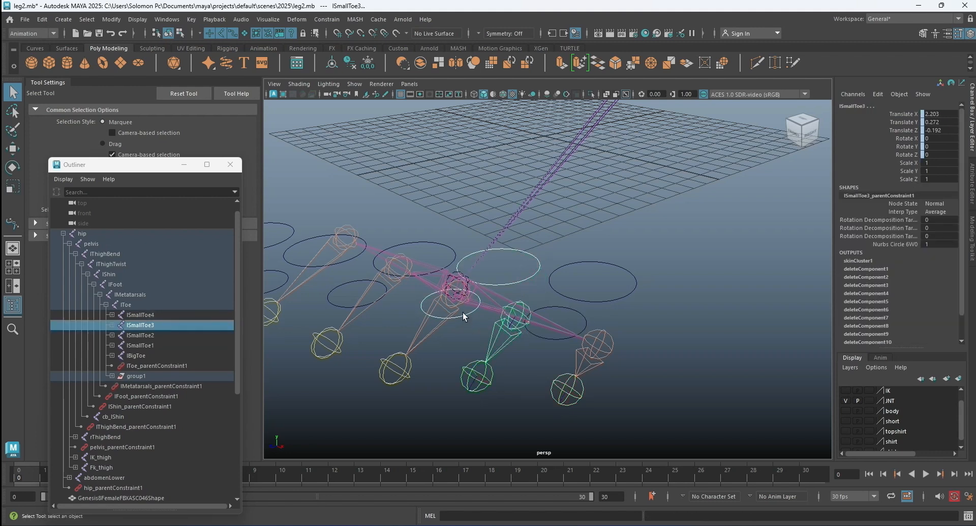
{"action": "left_click", "coordinate": [474, 379], "text": "shift"}
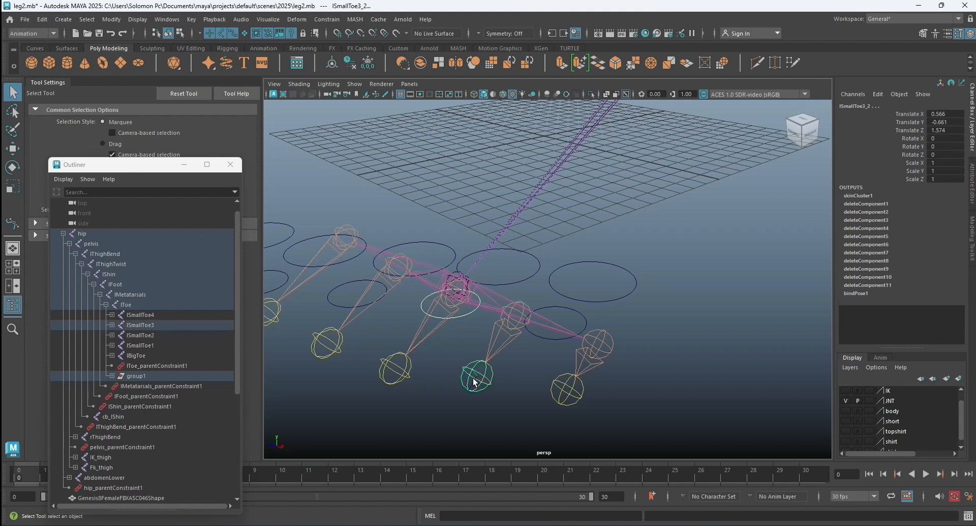
{"action": "key", "text": "g"}
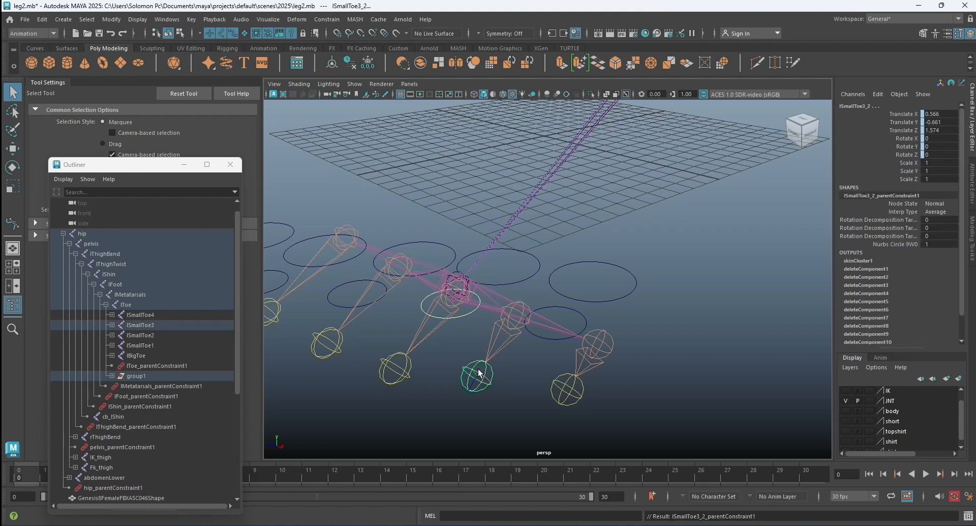
Parent-constrain the lSmallToe2 joint to nurbsCircle5 and the lSmallToe2_2 joint to nurbsCircle10.
{"action": "left_click_drag", "start_coordinate": [470, 373], "coordinate": [451, 294], "text": "alt"}
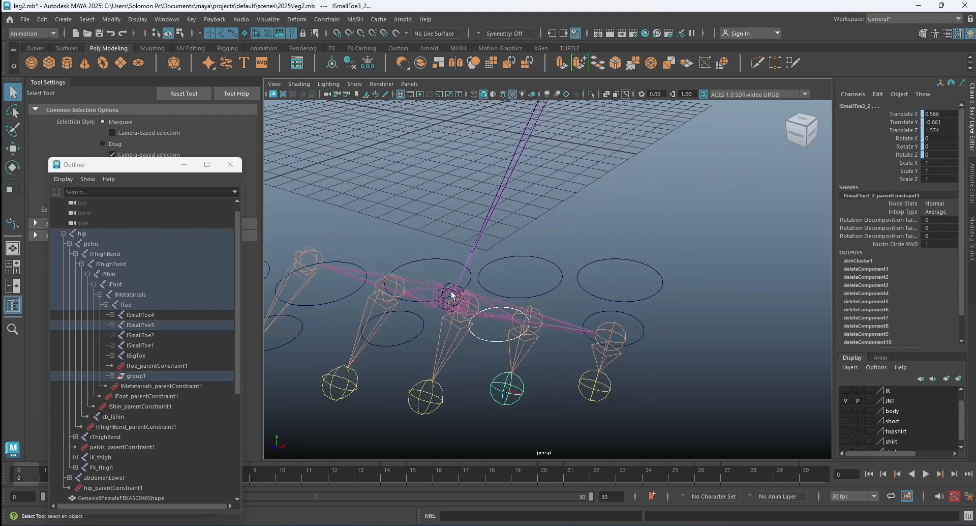
{"action": "left_click", "coordinate": [433, 258]}
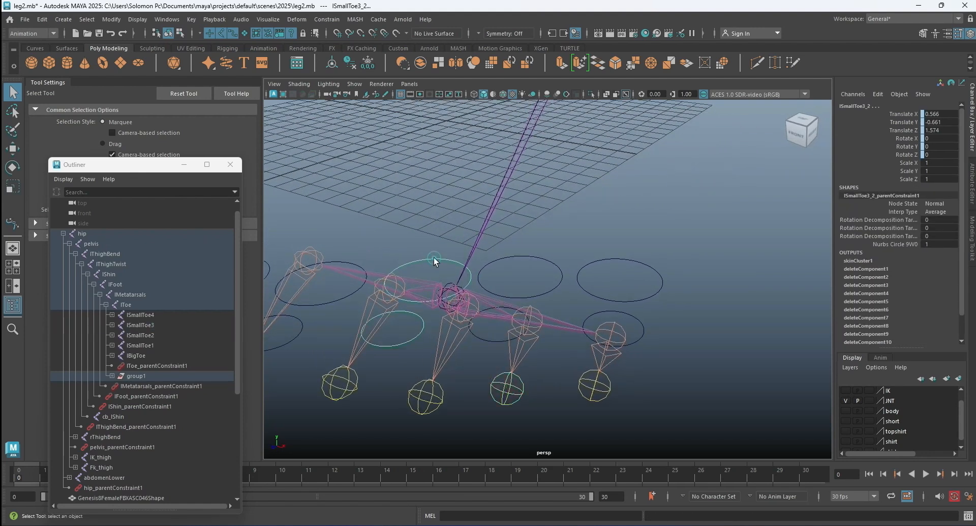
{"action": "left_click", "coordinate": [462, 320]}
{"action": "key", "text": "g"}
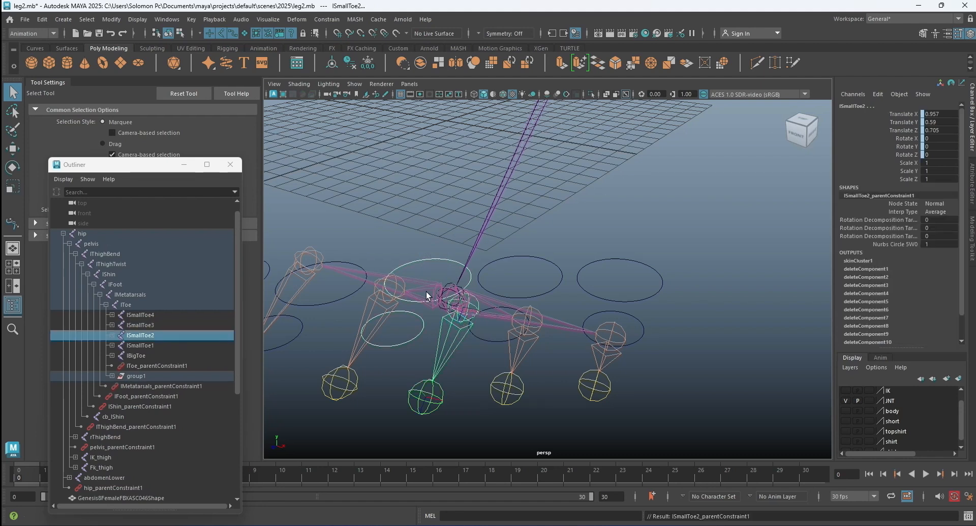
{"action": "left_click", "coordinate": [417, 334]}
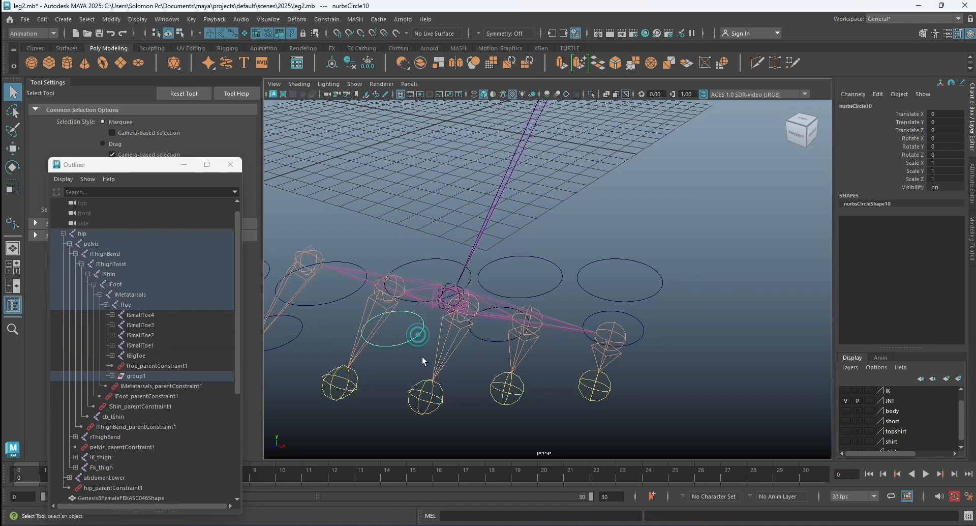
{"action": "left_click", "coordinate": [428, 408], "text": "shift"}
{"action": "key", "text": "g"}
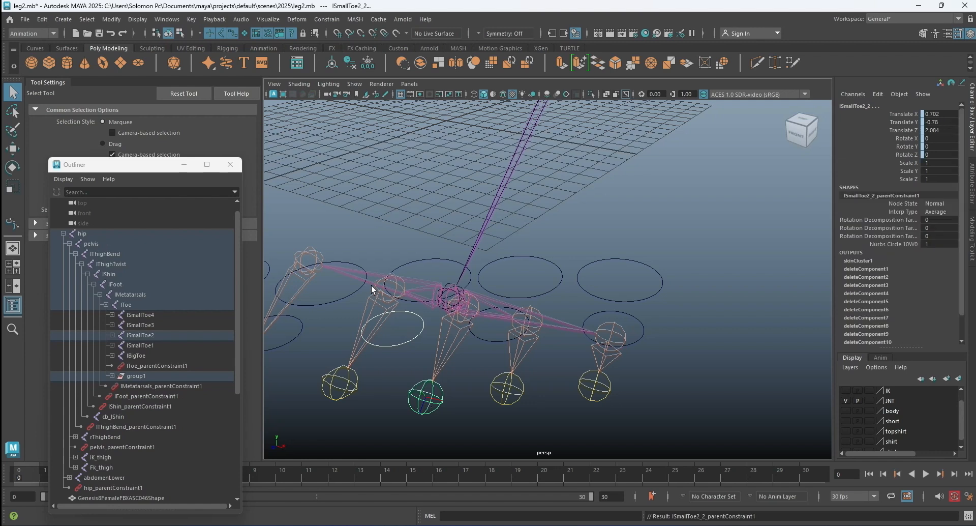
Parent-constrain the lSmallToe1 joint to nurbsCircle4 and the lSmallToe1_2 joint to nurbsCircle11.
{"action": "left_click", "coordinate": [346, 298]}
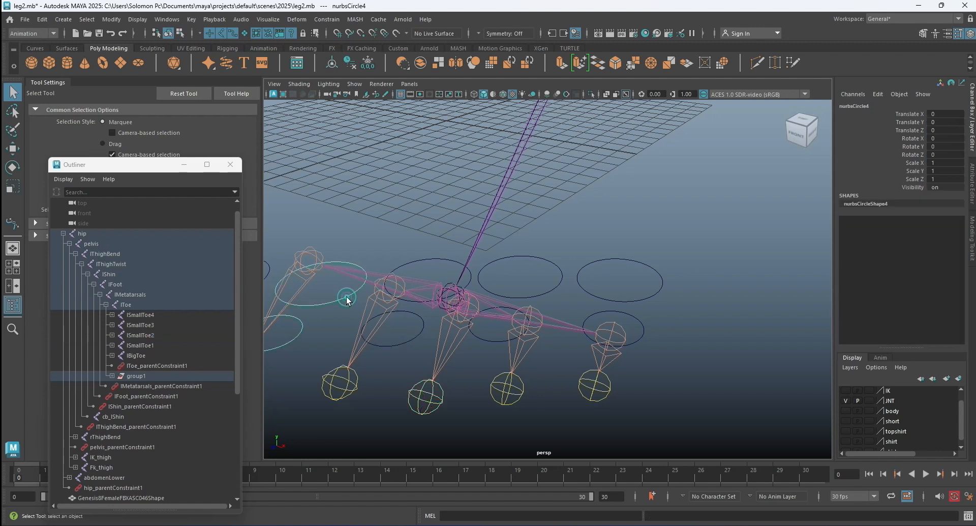
{"action": "left_click", "coordinate": [380, 296], "text": "shift"}
{"action": "key", "text": "g"}
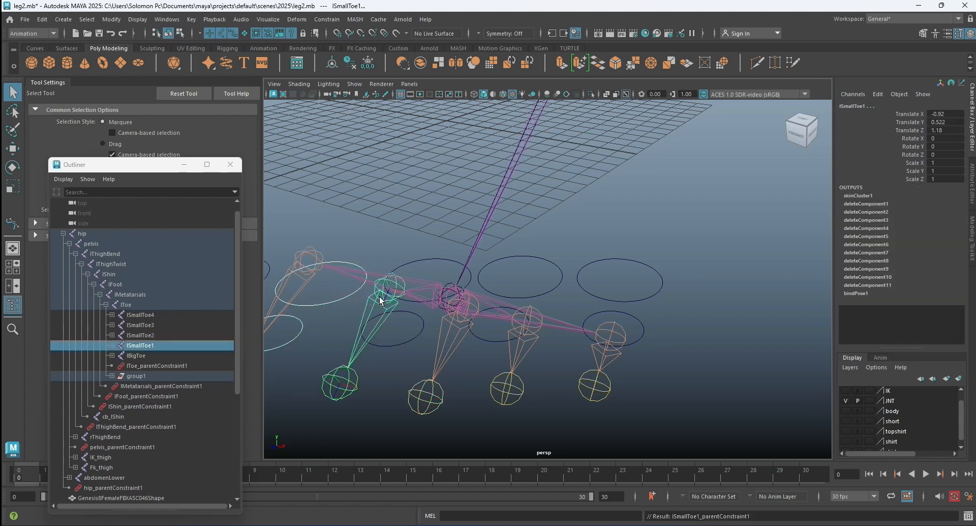
{"action": "left_click", "coordinate": [299, 336]}
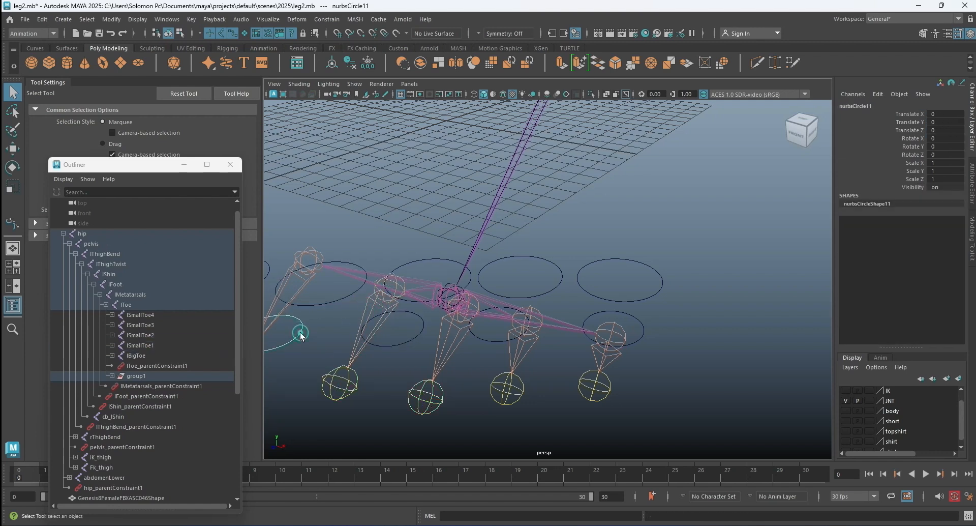
{"action": "left_click", "coordinate": [349, 385], "text": "shift"}
{"action": "key", "text": "g"}
Parent-constrain lBigToe to the big toe's rear circle and lBigToe_2 to its front circle, and clear the selection.
{"action": "left_click_drag", "start_coordinate": [391, 341], "coordinate": [328, 285], "text": "alt"}
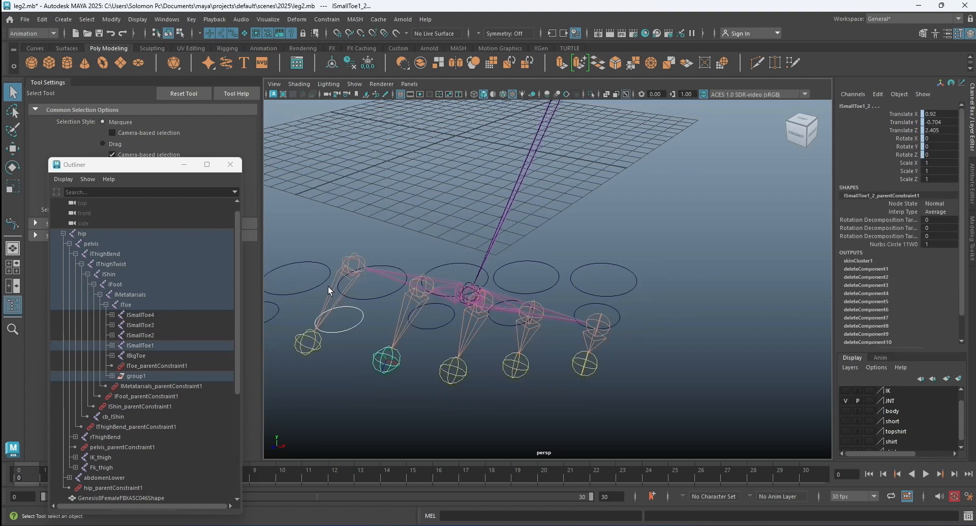
{"action": "left_click", "coordinate": [319, 283]}
{"action": "left_click", "coordinate": [354, 262]}
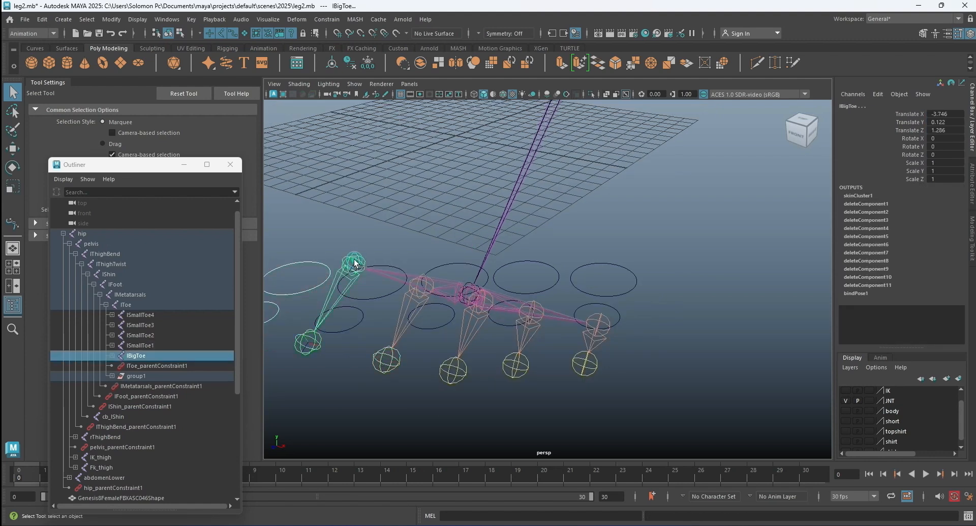
{"action": "key", "text": "g"}
{"action": "left_click_drag", "start_coordinate": [393, 266], "coordinate": [333, 319], "text": "alt"}
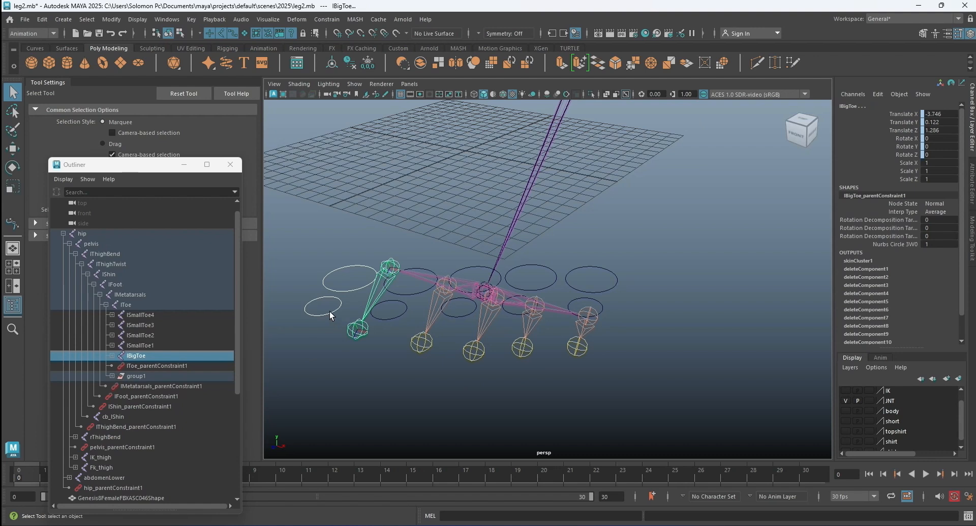
{"action": "left_click", "coordinate": [330, 315]}
{"action": "left_click", "coordinate": [359, 331], "text": "shift"}
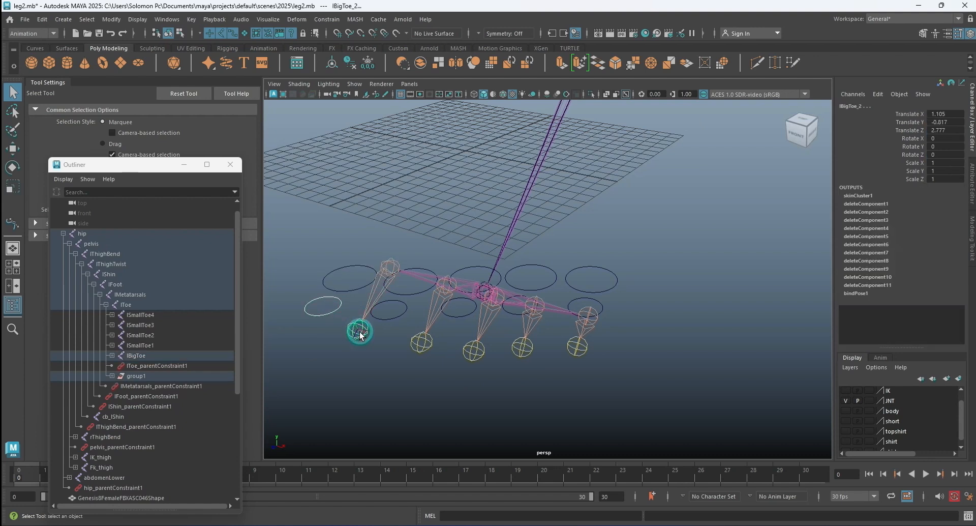
{"action": "key", "text": "g"}
{"action": "left_click", "coordinate": [395, 348]}
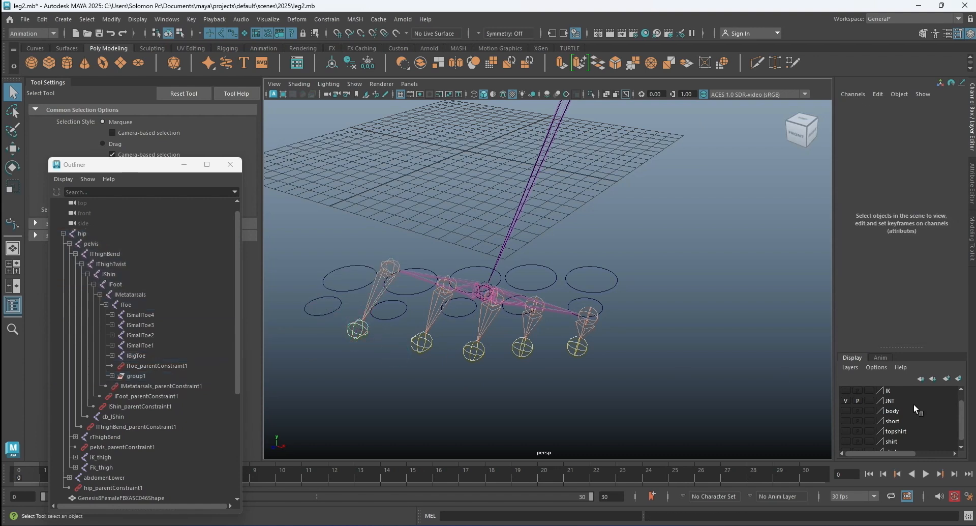
Show the body layer together with the JNT layer so the foot mesh and toe controls can be tested.
{"action": "left_click", "coordinate": [846, 400]}
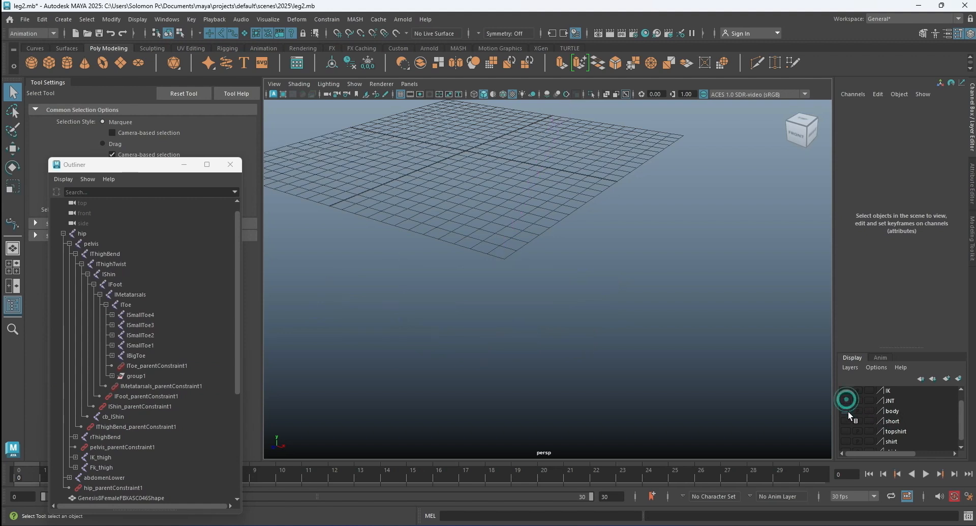
{"action": "left_click", "coordinate": [845, 410]}
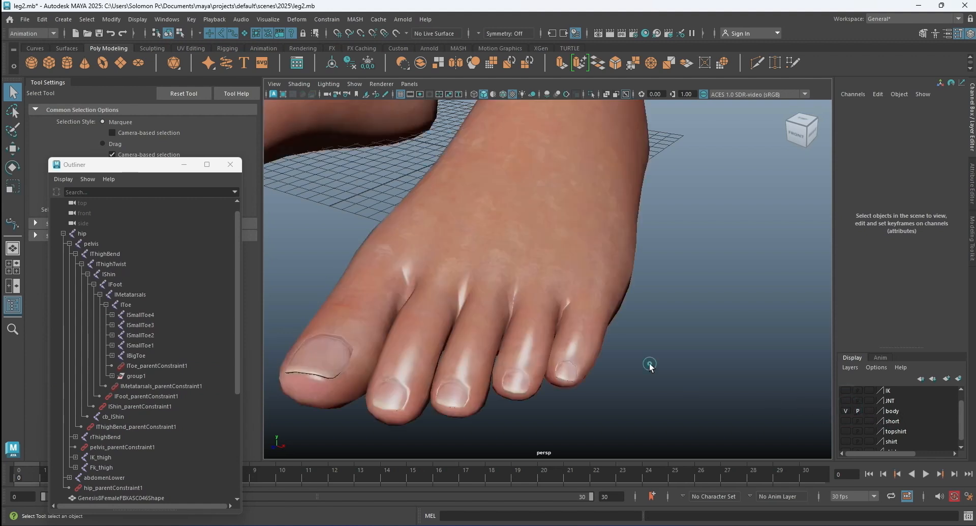
{"action": "scroll", "coordinate": [654, 361], "scroll_direction": "down", "scroll_amount": 2}
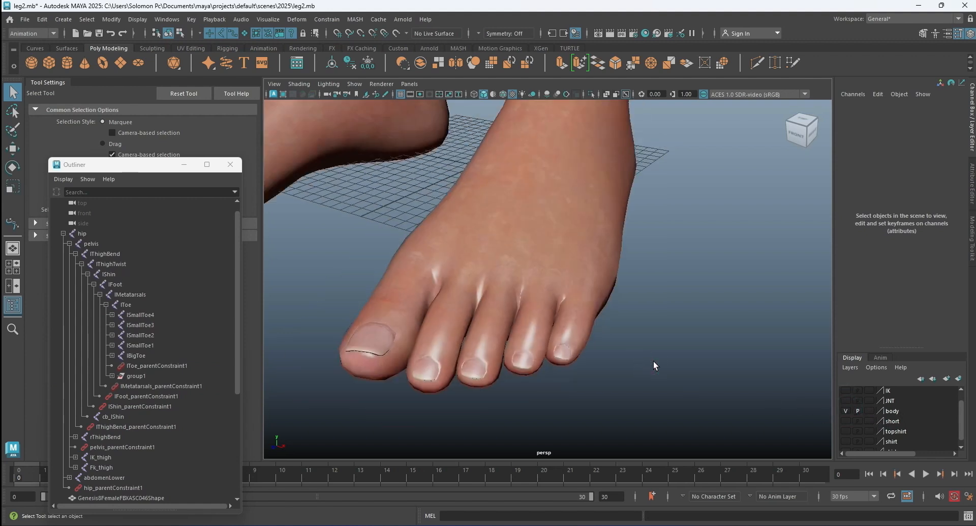
{"action": "left_click", "coordinate": [846, 399]}
{"action": "scroll", "coordinate": [608, 297], "scroll_direction": "up", "scroll_amount": 2}
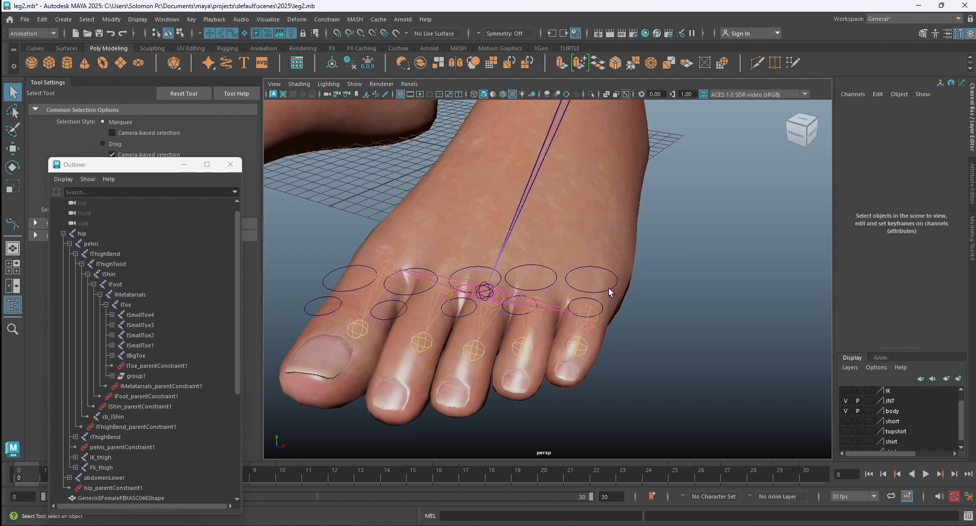
Test the smallest toe's controls by moving nurbsCircle7 about 0.43 in Y and nurbsCircle8 vertically, undoing each move.
{"action": "left_click", "coordinate": [608, 287]}
{"action": "left_click", "coordinate": [13, 151]}
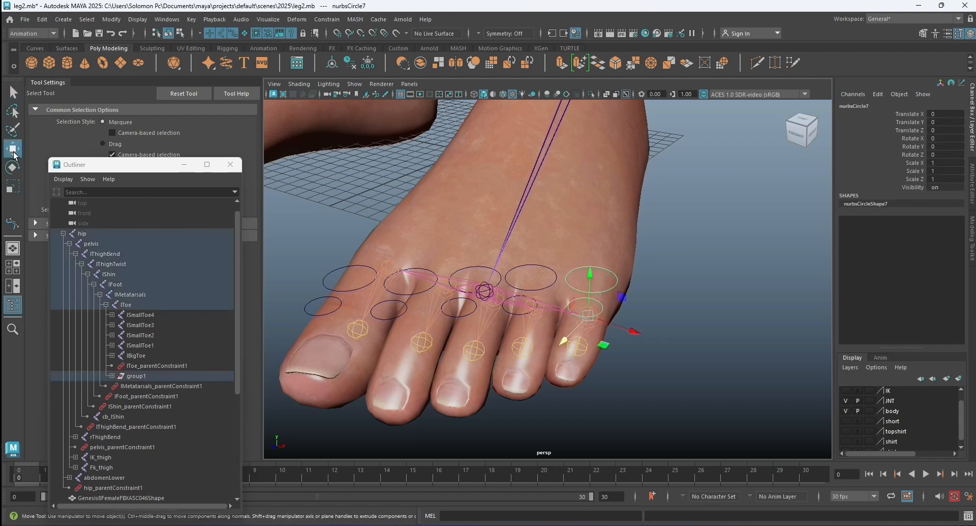
{"action": "mouse_move", "coordinate": [590, 275]}
{"action": "left_mouse_down"}
{"action": "mouse_move", "coordinate": [590, 258]}
{"action": "mouse_move", "coordinate": [592, 280]}
{"action": "left_mouse_up"}
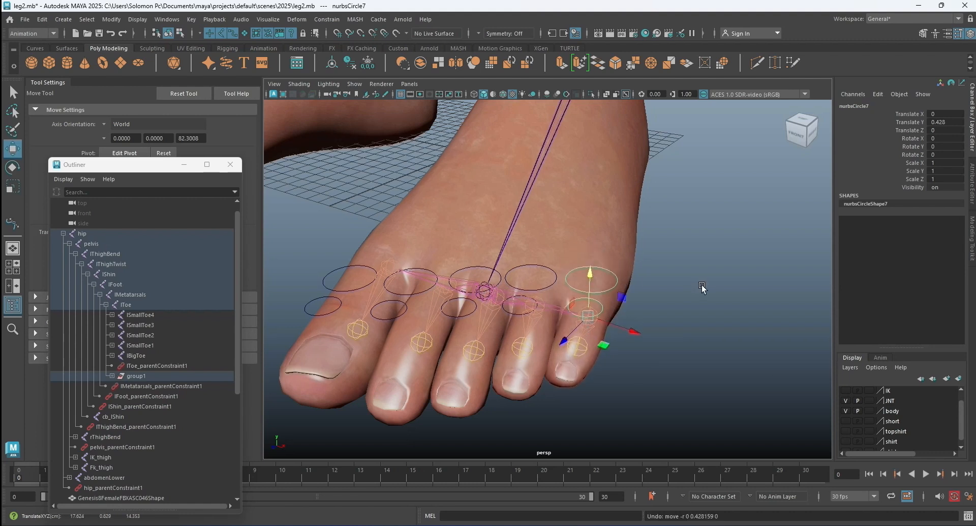
{"action": "left_click", "coordinate": [708, 283]}
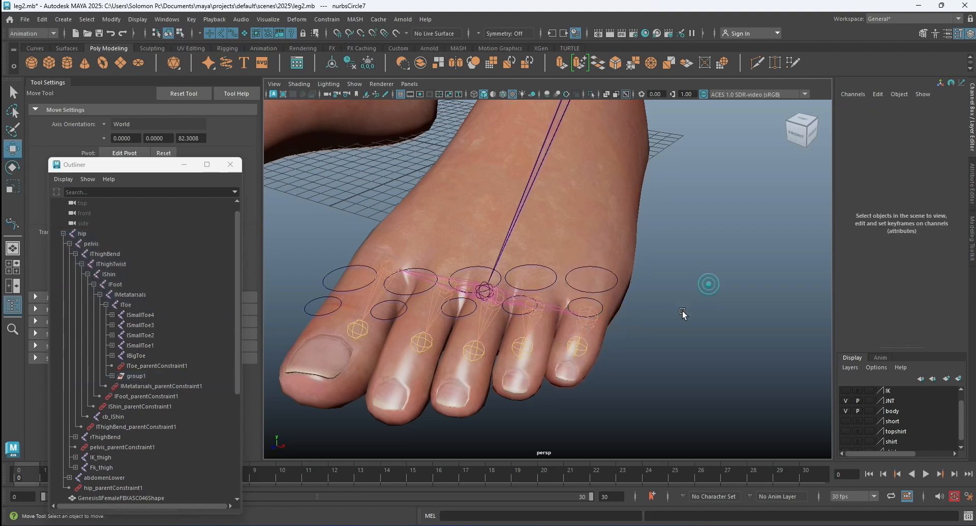
{"action": "left_click", "coordinate": [597, 297]}
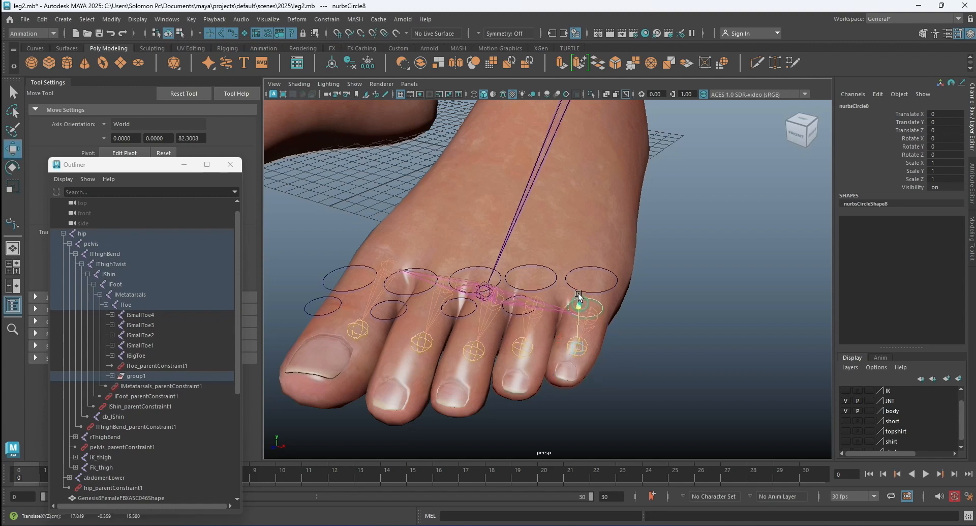
{"action": "mouse_move", "coordinate": [578, 293]}
{"action": "left_mouse_down"}
{"action": "mouse_move", "coordinate": [578, 285]}
{"action": "mouse_move", "coordinate": [580, 297]}
{"action": "left_mouse_up"}
{"action": "key", "text": "ctrl+z"}
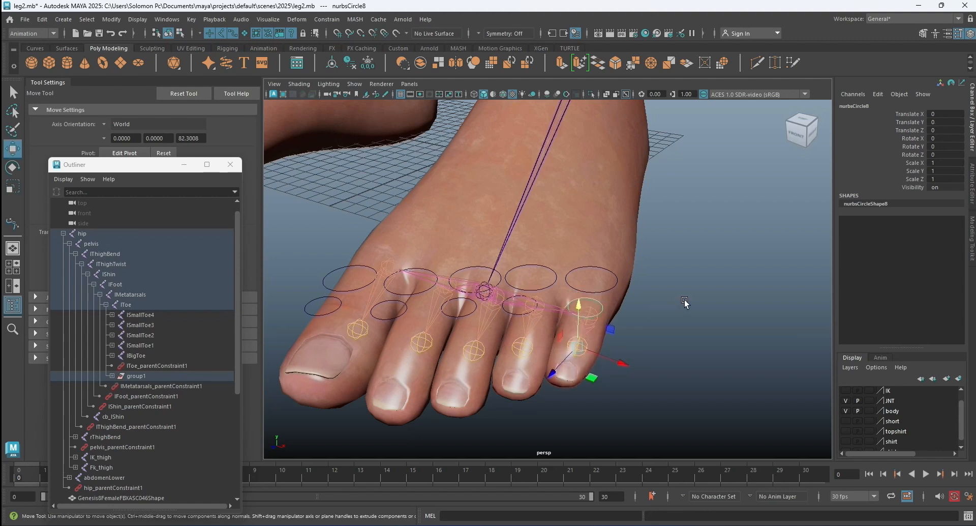
{"action": "left_click", "coordinate": [684, 301]}
Test the lSmallToe3 control by raising nurbsCircle6 in Y, and undo the move.
{"action": "left_click", "coordinate": [548, 288]}
{"action": "left_click_drag", "start_coordinate": [536, 264], "coordinate": [535, 254]}
{"action": "key", "text": "ctrl+z"}
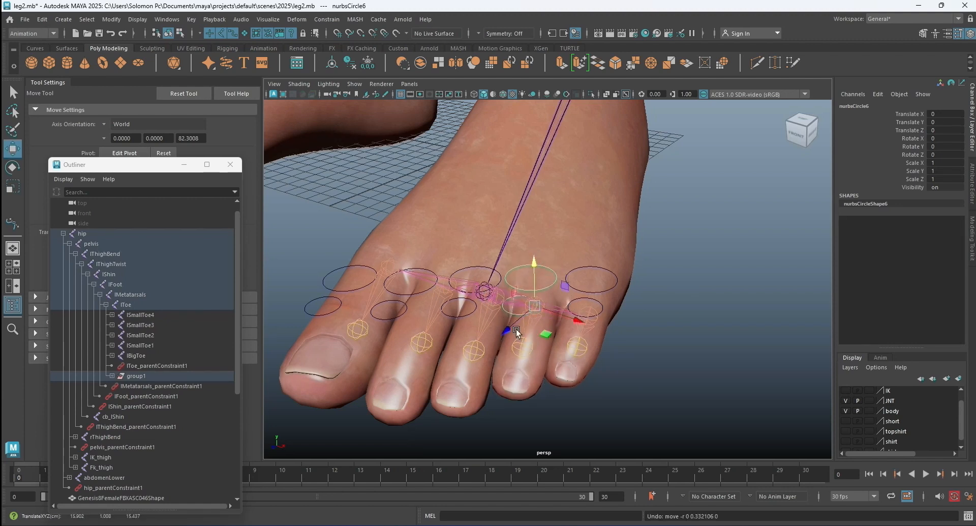
Test the lSmallToe3 front control by raising nurbsCircle9 about 0.35 in Y, undo the move, and clear the selection.
{"action": "left_click", "coordinate": [687, 327]}
{"action": "left_click", "coordinate": [511, 314]}
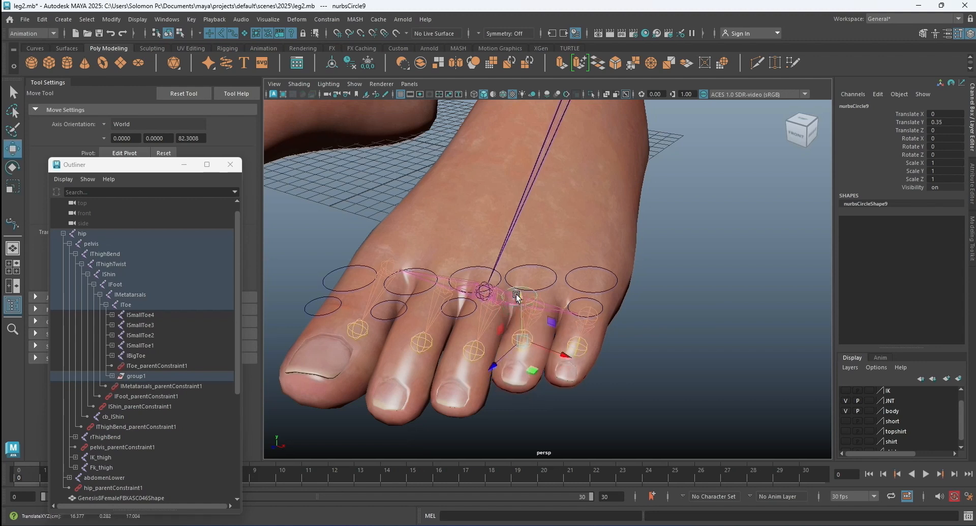
{"action": "key", "text": "ctrl+z"}
{"action": "left_click", "coordinate": [682, 333]}
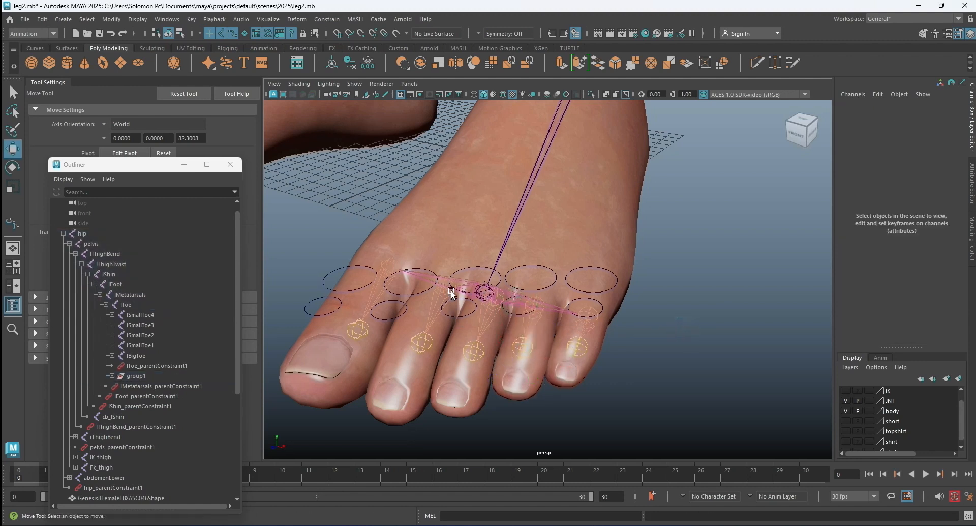
Test the middle toe's controls by raising nurbsCircle5 about 0.22 and nurbsCircle10 about 0.3 in Y, undoing each move.
{"action": "left_click", "coordinate": [473, 264]}
{"action": "left_click_drag", "start_coordinate": [491, 252], "coordinate": [490, 246]}
{"action": "key", "text": "ctrl+z"}
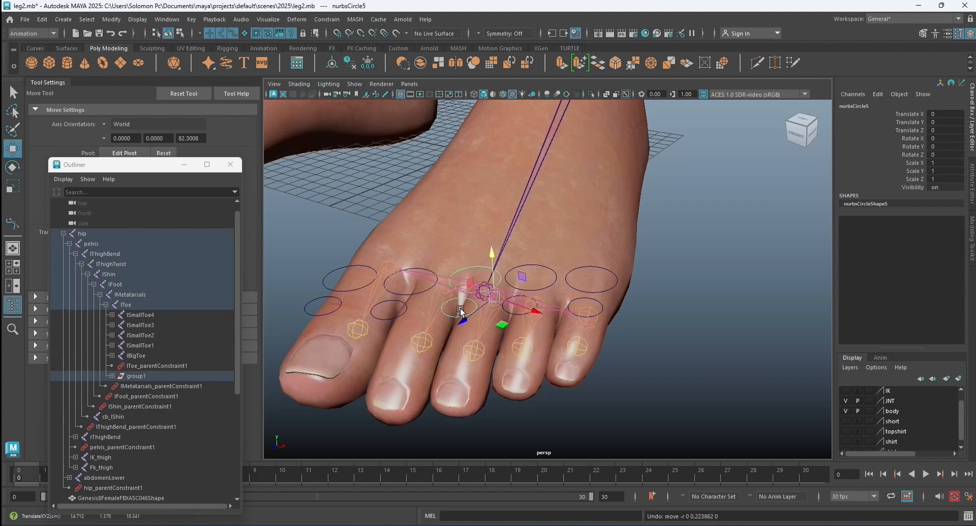
{"action": "left_click", "coordinate": [455, 310]}
{"action": "left_click_drag", "start_coordinate": [471, 308], "coordinate": [470, 300]}
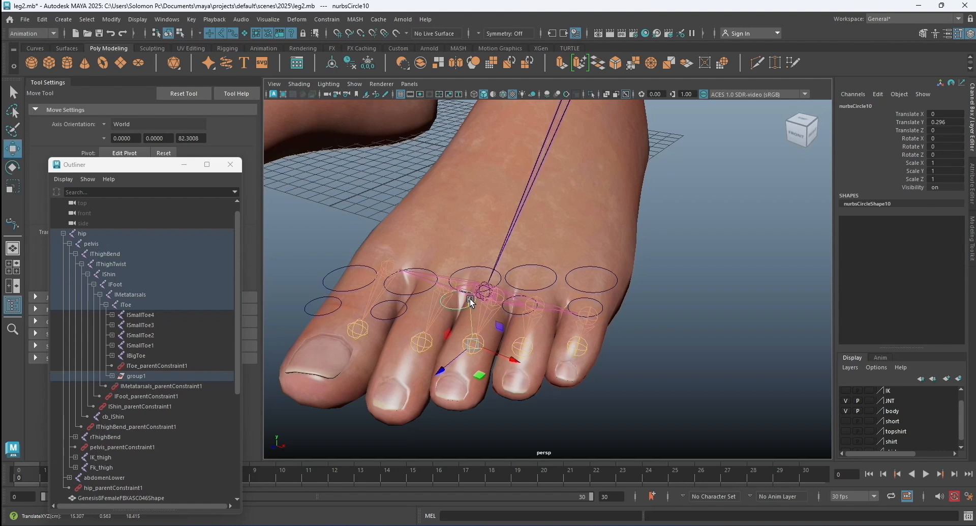
{"action": "key", "text": "ctrl+z"}
Test the controls of the toe beside the big toe by raising its rear and front circles, undoing each move.
{"action": "left_click", "coordinate": [406, 293]}
{"action": "left_click_drag", "start_coordinate": [444, 239], "coordinate": [444, 228]}
{"action": "key", "text": "ctrl+z"}
{"action": "left_click", "coordinate": [398, 309]}
{"action": "left_click_drag", "start_coordinate": [409, 299], "coordinate": [414, 287]}
{"action": "key", "text": "ctrl+z"}
Test the big toe's controls by raising nurbsCircle12 and nurbsCircle3 about 0.2 in Y, undo each move, and clear the selection.
{"action": "left_click", "coordinate": [340, 301]}
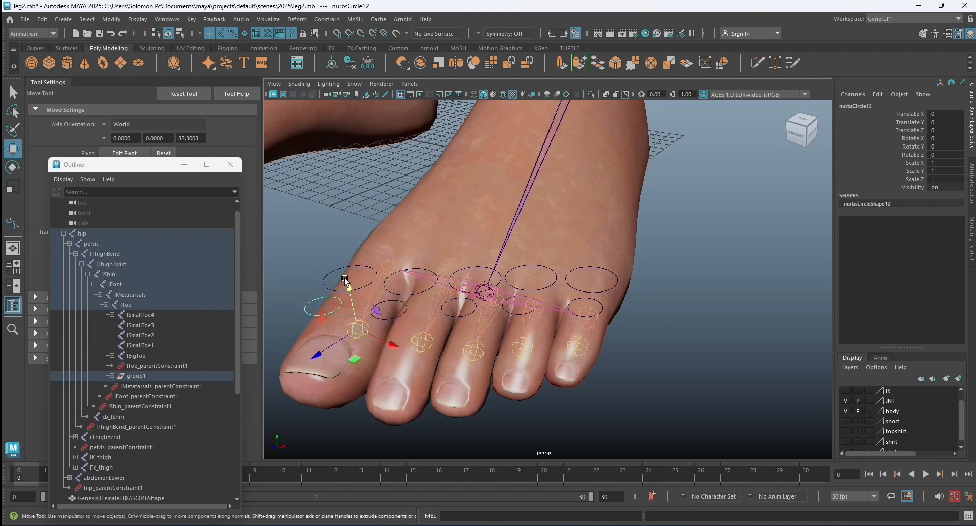
{"action": "left_click_drag", "start_coordinate": [346, 278], "coordinate": [346, 278]}
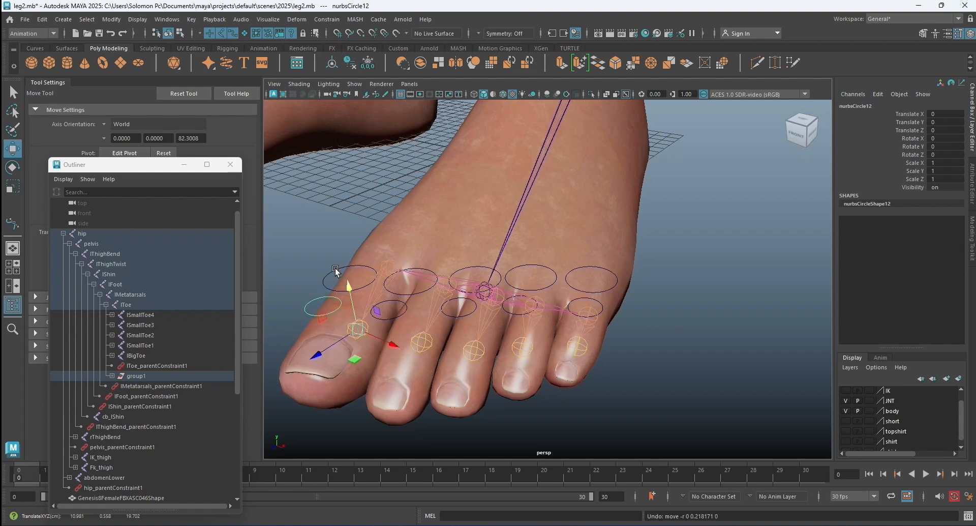
{"action": "left_click", "coordinate": [338, 267]}
{"action": "left_click_drag", "start_coordinate": [381, 222], "coordinate": [381, 216]}
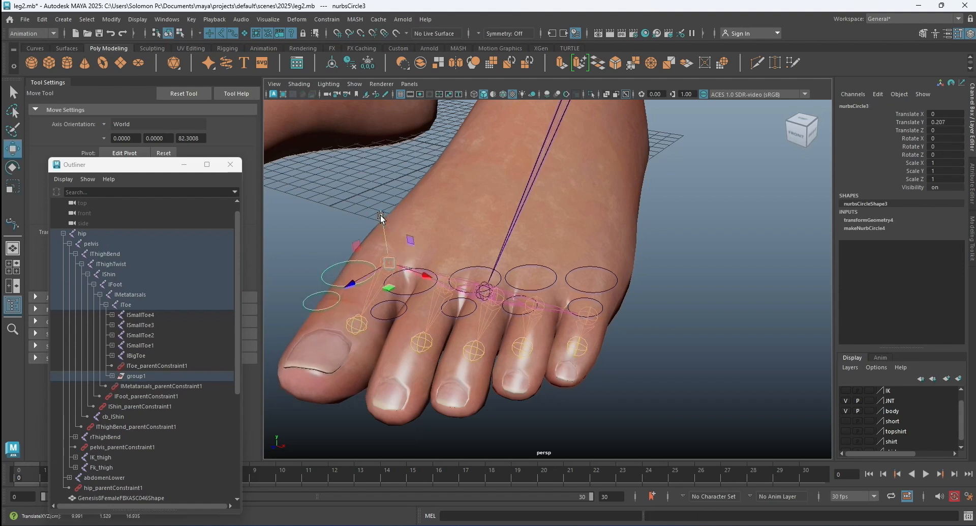
{"action": "left_click", "coordinate": [681, 286]}
Show the IK layer so the IK leg controls can be tested.
{"action": "left_click_drag", "start_coordinate": [681, 286], "coordinate": [563, 307], "text": "alt"}
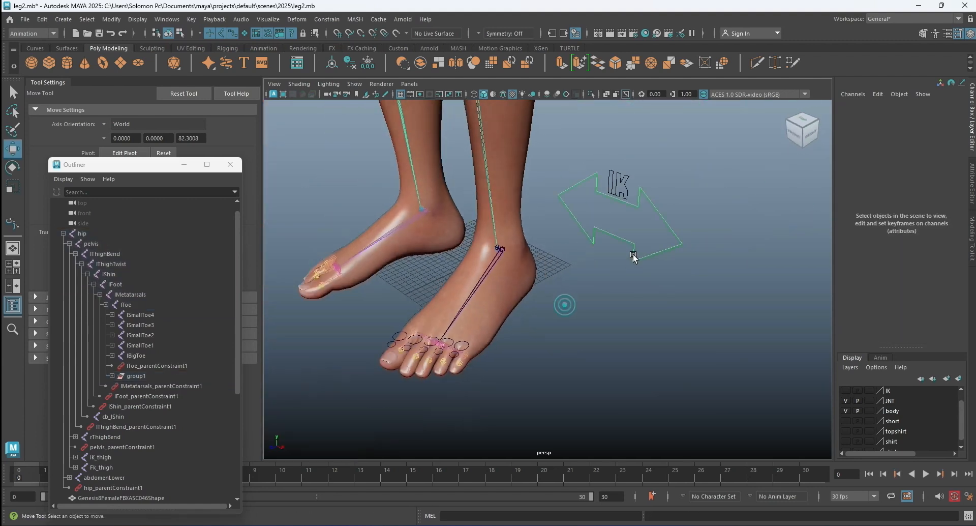
{"action": "left_click", "coordinate": [846, 390]}
{"action": "left_click", "coordinate": [709, 346]}
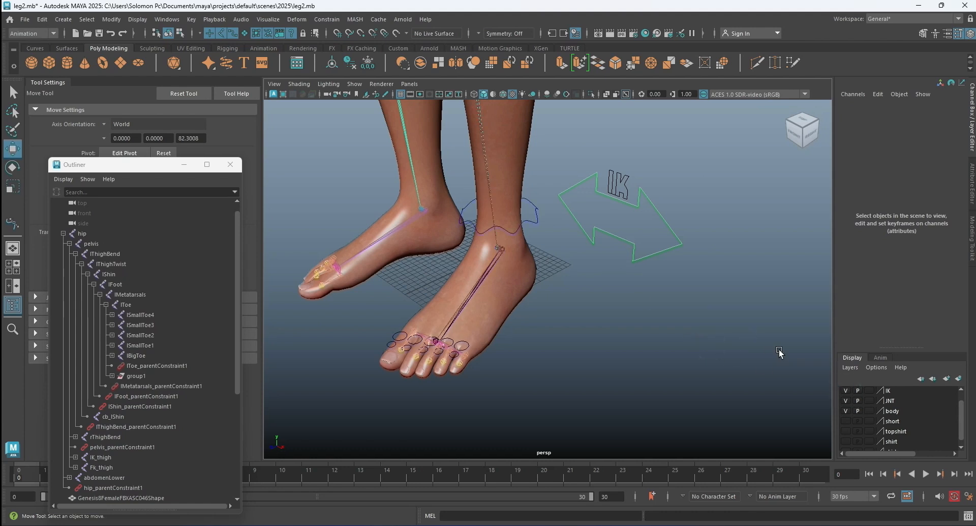
Raise IK_leg_Ctrl about 9.59 in Y to test that the toe controls follow the foot.
{"action": "scroll", "coordinate": [620, 341], "scroll_direction": "down", "scroll_amount": 4}
{"action": "left_click", "coordinate": [541, 239]}
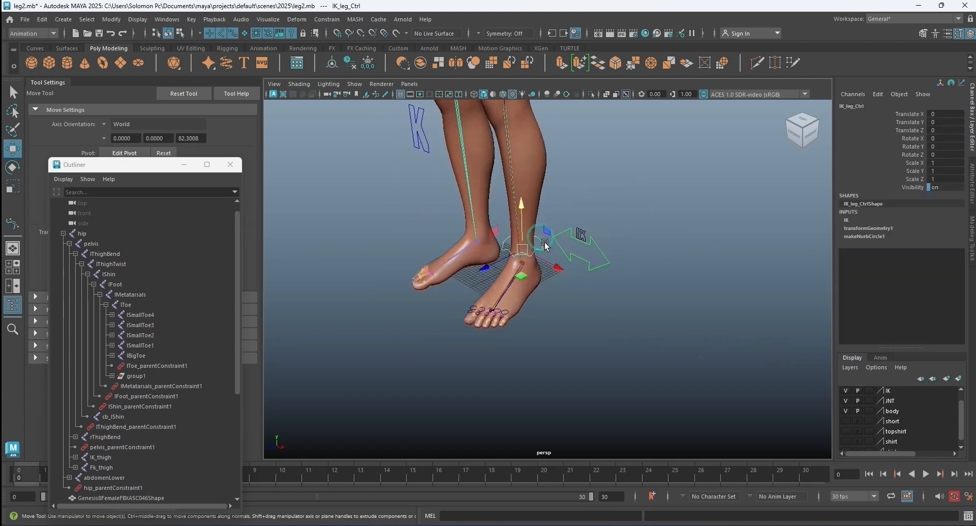
{"action": "scroll", "coordinate": [529, 228], "scroll_direction": "up", "scroll_amount": 2}
{"action": "left_click_drag", "start_coordinate": [506, 194], "coordinate": [495, 144]}
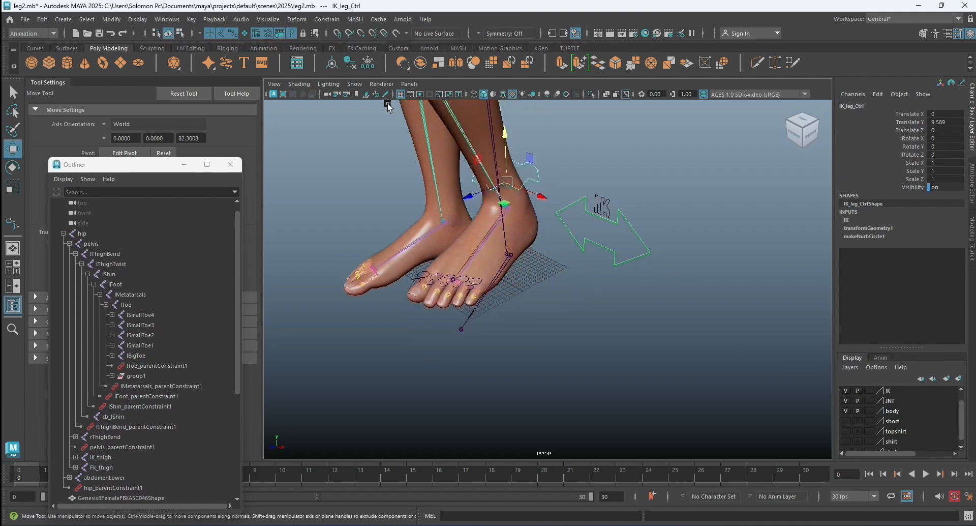
Hide joints in the perspective viewport and move IK_leg_Ctrl forward along Z.
{"action": "left_click", "coordinate": [354, 84]}
{"action": "mouse_move", "coordinate": [369, 104]}
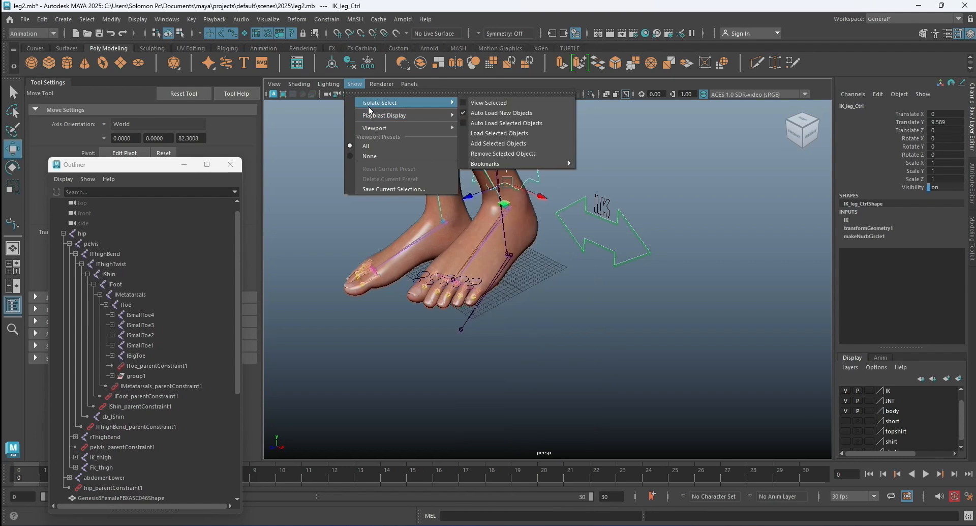
{"action": "mouse_move", "coordinate": [400, 127]}
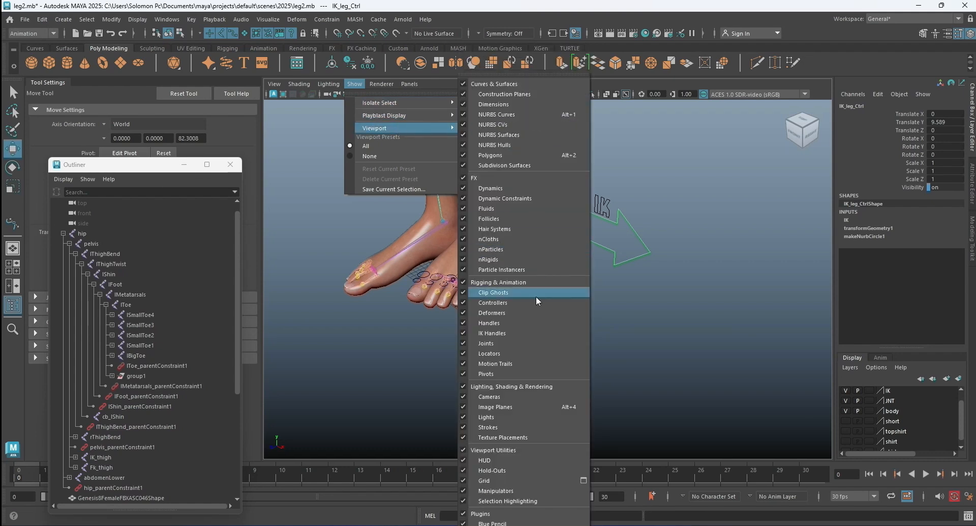
{"action": "left_click", "coordinate": [522, 344]}
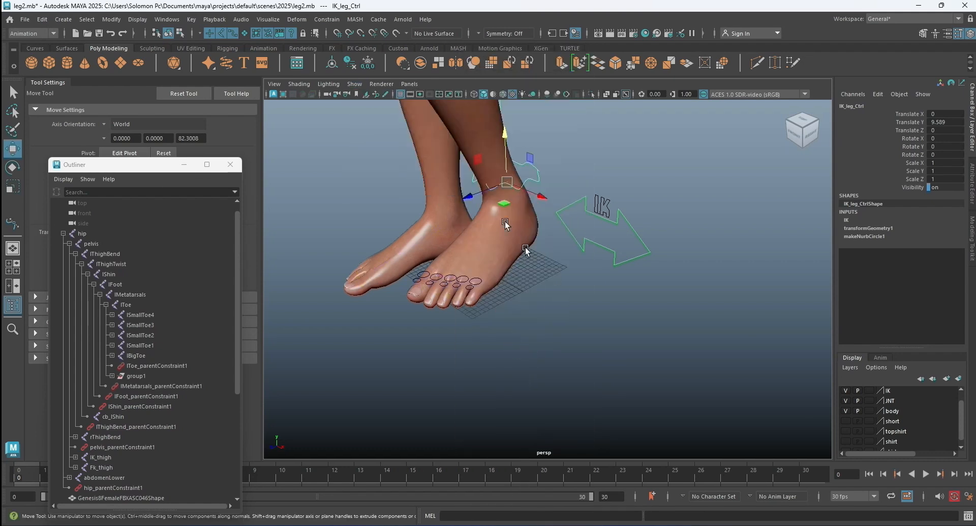
{"action": "left_click_drag", "start_coordinate": [470, 197], "coordinate": [384, 208]}
Set the switch control's Switch attribute to 0 for FK.
{"action": "left_click", "coordinate": [637, 231]}
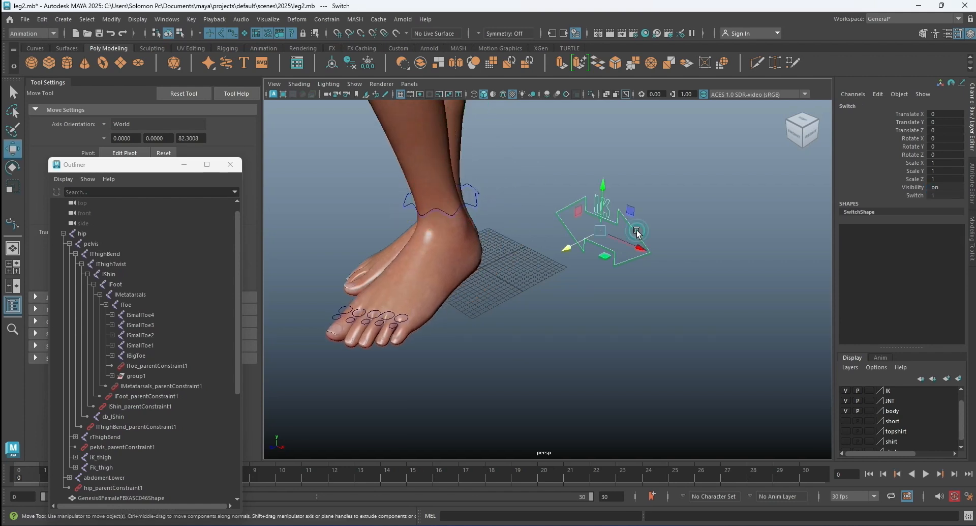
{"action": "left_click", "coordinate": [914, 195]}
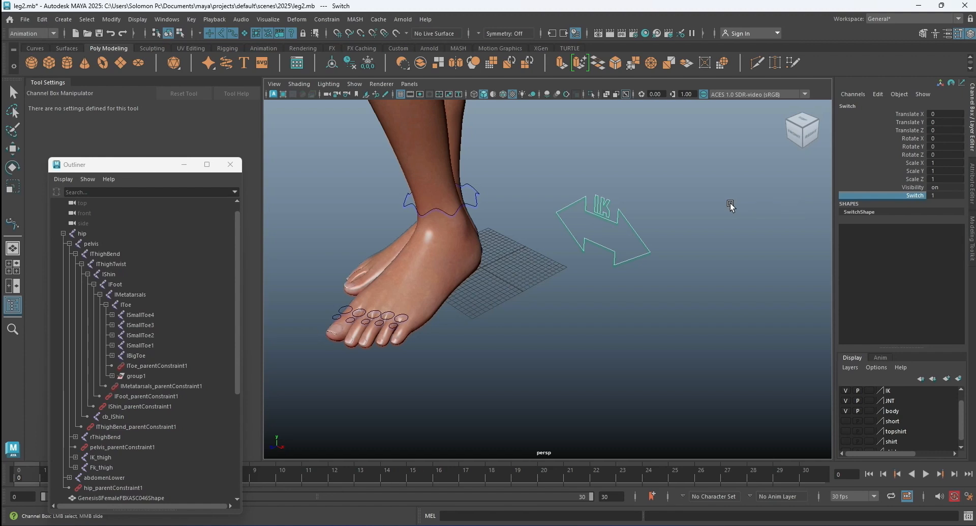
{"action": "middle_click_drag", "start_coordinate": [701, 203], "coordinate": [543, 204]}
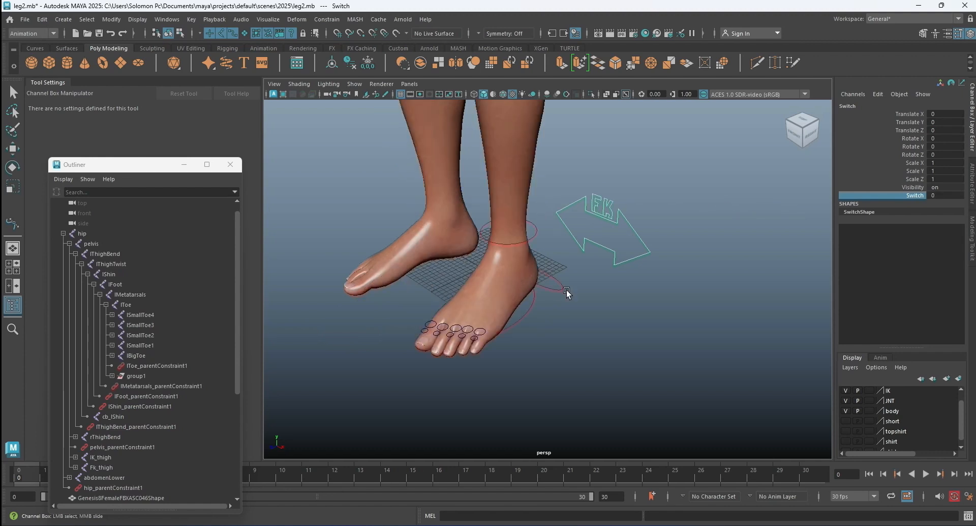
Rotate thigh_Ctrl to swing the left leg backward and test the FK chain.
{"action": "scroll", "coordinate": [529, 310], "scroll_direction": "down", "scroll_amount": 5}
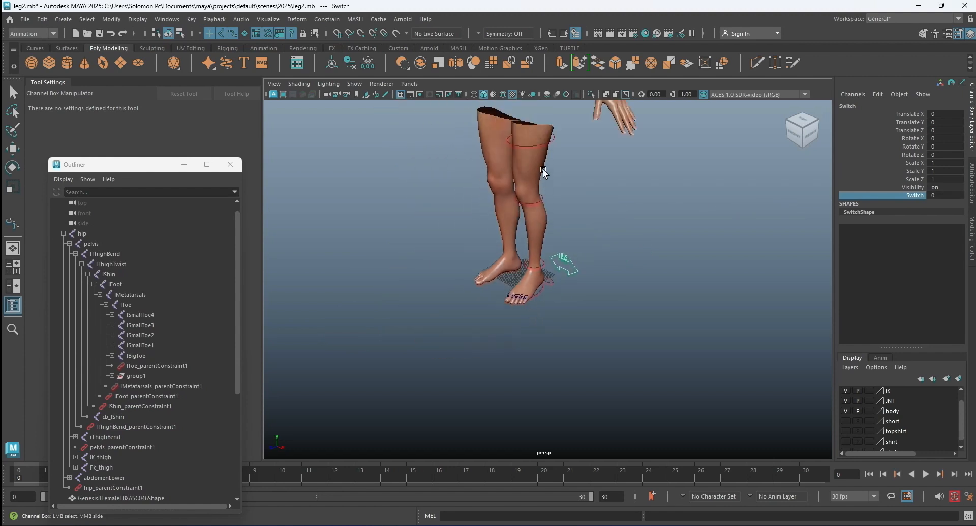
{"action": "left_click", "coordinate": [550, 142]}
{"action": "key", "text": "w"}
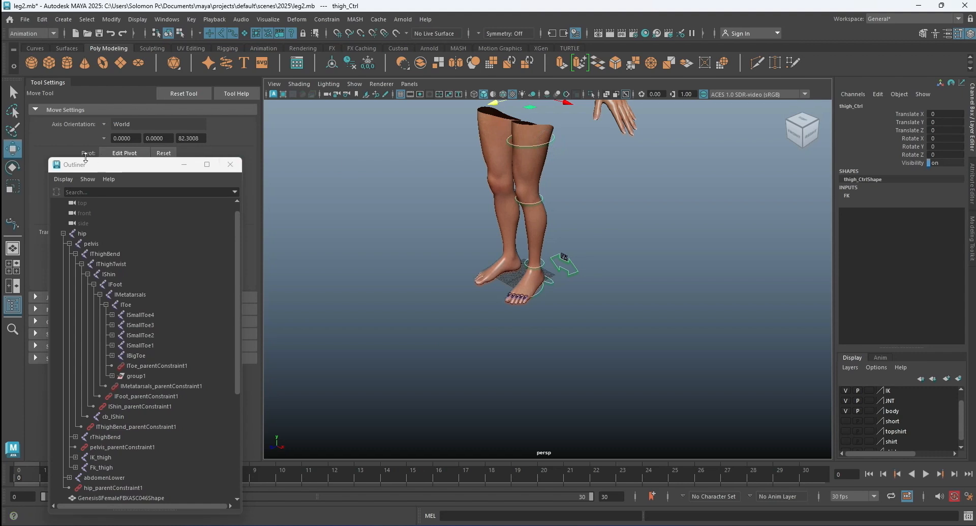
{"action": "left_click", "coordinate": [16, 166]}
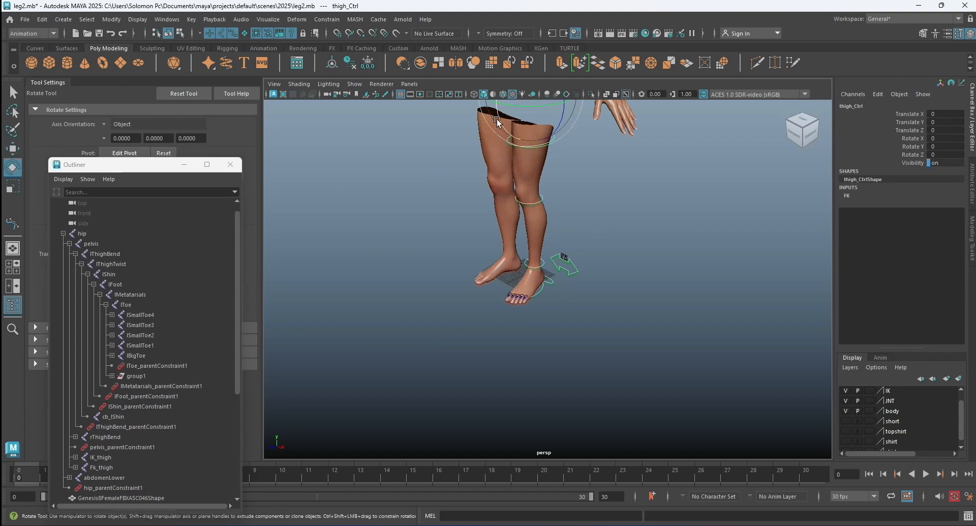
{"action": "left_click_drag", "start_coordinate": [500, 117], "coordinate": [636, 176]}
{"action": "middle_click_drag", "start_coordinate": [620, 178], "coordinate": [555, 227], "text": "alt"}
Rotate the FK knee control to bend the left lower leg, and clear the selection.
{"action": "scroll", "coordinate": [528, 202], "scroll_direction": "up", "scroll_amount": 3}
{"action": "left_click", "coordinate": [529, 202]}
{"action": "left_click_drag", "start_coordinate": [470, 203], "coordinate": [476, 209]}
{"action": "left_click", "coordinate": [701, 267]}
Slide the switch control's Switch attribute back and forth between FK and IK, ending at 1.
{"action": "left_click", "coordinate": [486, 333]}
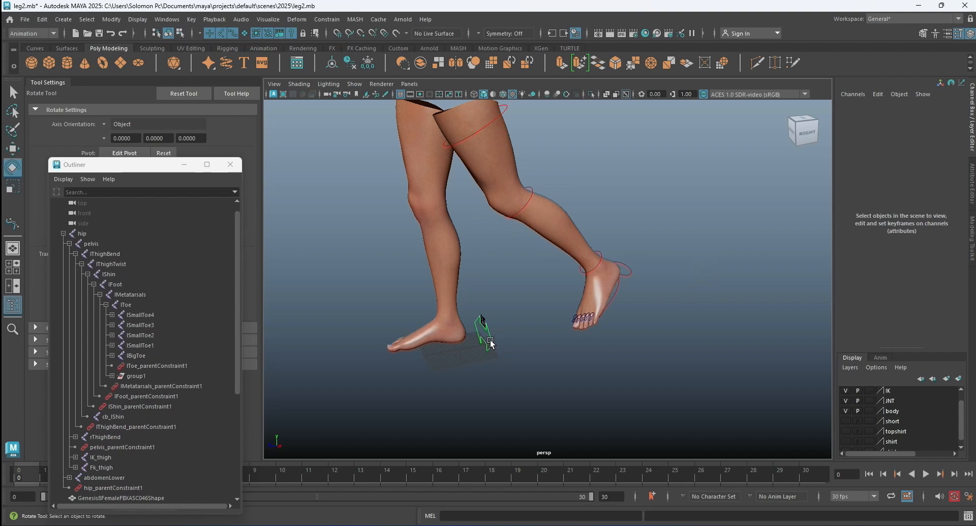
{"action": "left_click", "coordinate": [915, 195]}
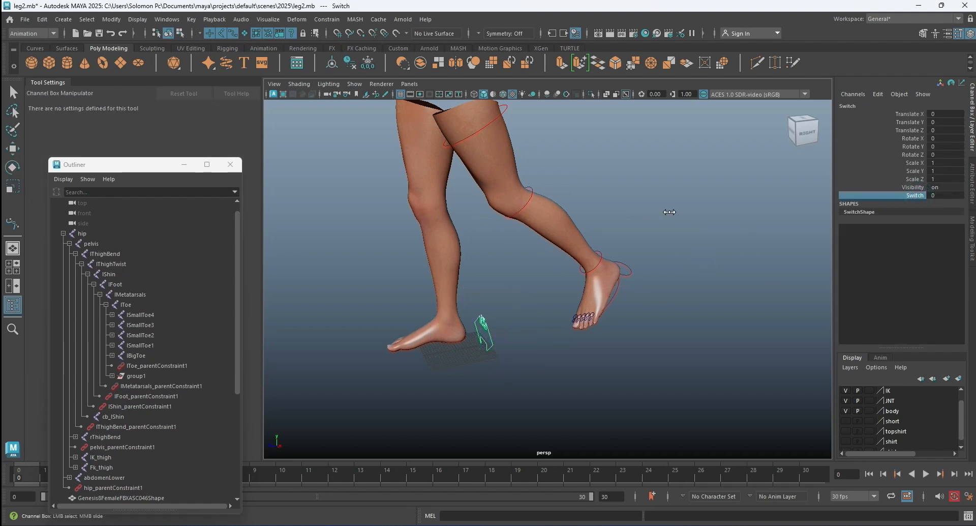
{"action": "middle_click_drag", "start_coordinate": [666, 212], "coordinate": [786, 199]}
{"action": "middle_click_drag", "start_coordinate": [672, 202], "coordinate": [514, 215]}
{"action": "middle_click_drag", "start_coordinate": [701, 203], "coordinate": [751, 195]}
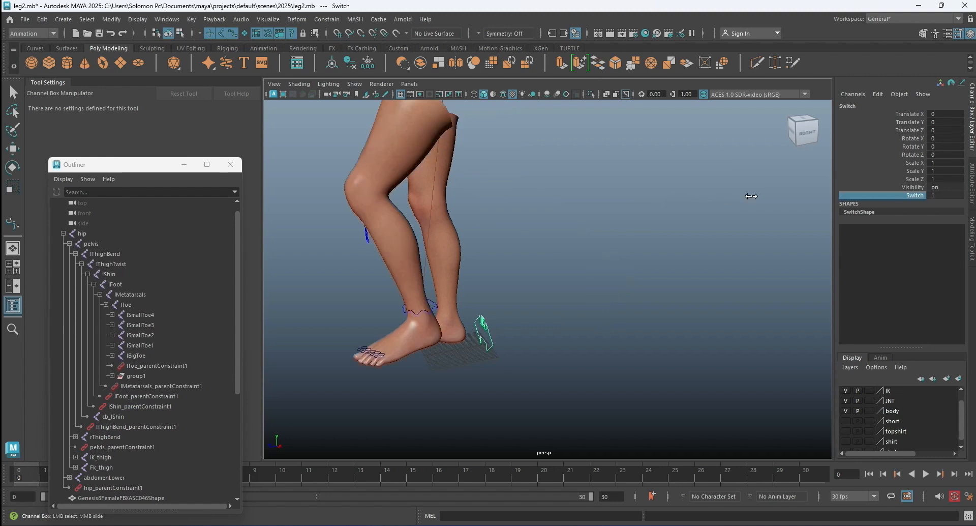
Reset IK_leg_Ctrl's Translate Y and Translate Z to 0, and clear the selection.
{"action": "left_click", "coordinate": [427, 309]}
{"action": "key", "text": "e"}
{"action": "left_click_drag", "start_coordinate": [947, 122], "coordinate": [955, 129]}
{"action": "type", "text": "0"}
{"action": "key", "text": "Return"}
{"action": "left_click", "coordinate": [665, 215]}
Return the leg to FK by setting the switch control's Switch attribute to 0.
{"action": "left_click", "coordinate": [486, 330]}
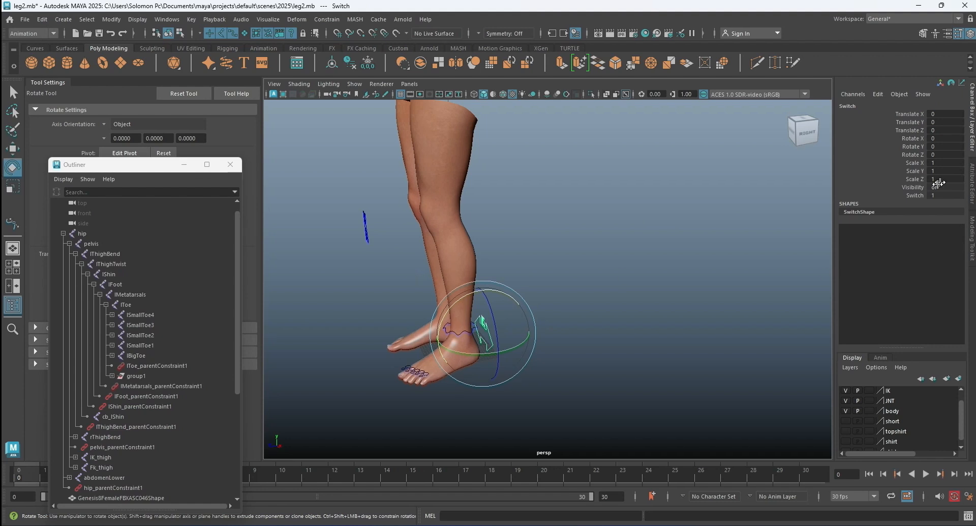
{"action": "left_click", "coordinate": [915, 195]}
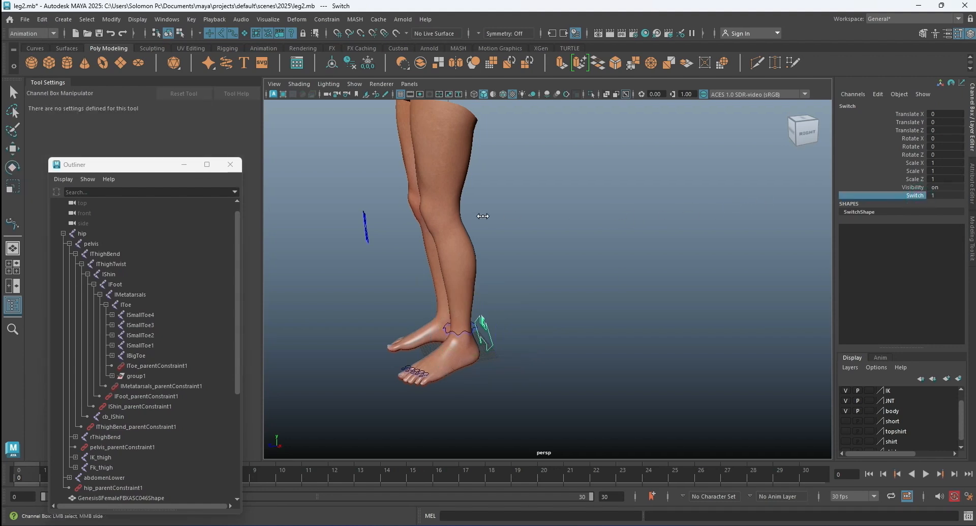
{"action": "middle_click_drag", "start_coordinate": [483, 216], "coordinate": [541, 212]}
Select all FK leg controls together, set their translate and rotate channels to 0, and clear the selection.
{"action": "left_click", "coordinate": [638, 191]}
{"action": "key", "text": "e"}
{"action": "left_click_drag", "start_coordinate": [490, 112], "coordinate": [753, 303]}
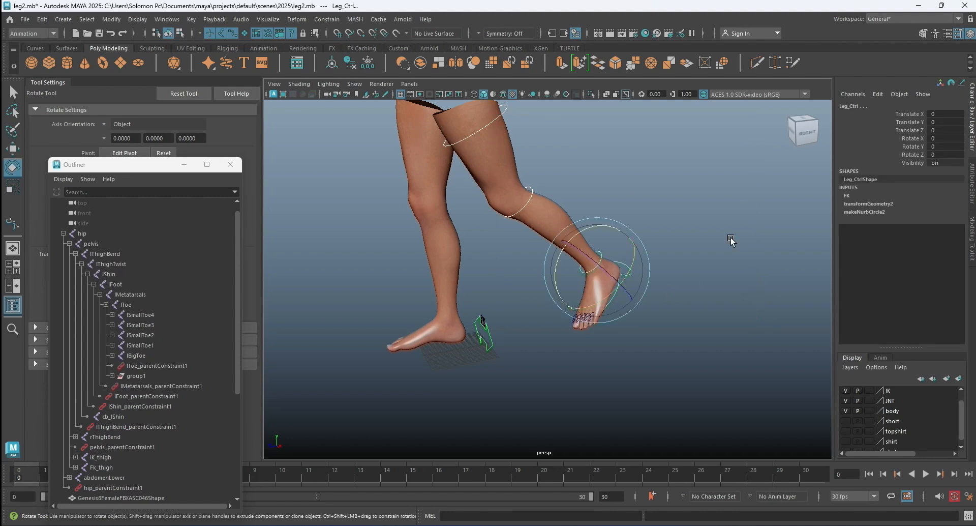
{"action": "left_click_drag", "start_coordinate": [942, 117], "coordinate": [945, 151]}
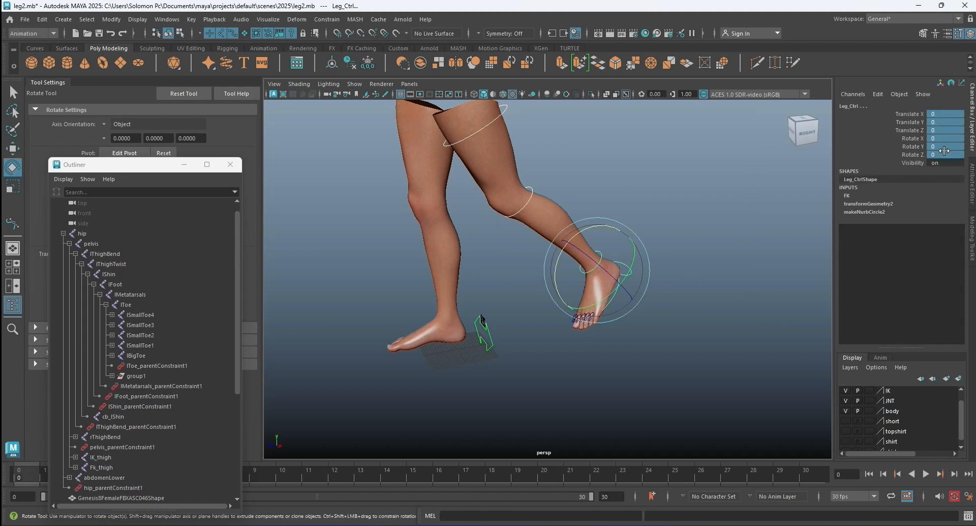
{"action": "type", "text": "0"}
{"action": "key", "text": "Return"}
{"action": "left_click", "coordinate": [653, 229]}
Select all the toe control circles, lock and hide their scale channels, and clear the selection.
{"action": "left_click_drag", "start_coordinate": [436, 334], "coordinate": [652, 348], "text": "alt"}
{"action": "middle_click_drag", "start_coordinate": [652, 348], "coordinate": [541, 285], "text": "alt"}
{"action": "scroll", "coordinate": [540, 289], "scroll_direction": "up", "scroll_amount": 5}
{"action": "left_click_drag", "start_coordinate": [493, 293], "coordinate": [511, 337], "text": "alt"}
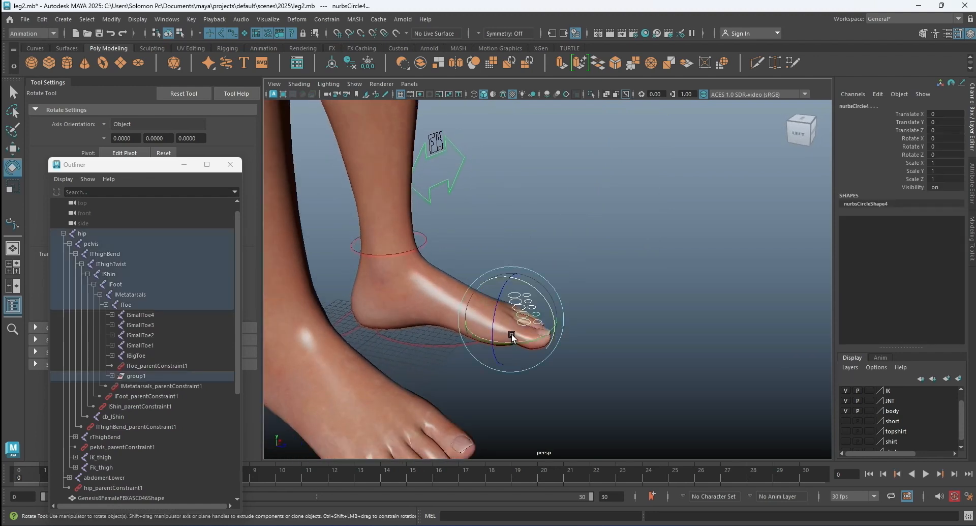
{"action": "left_click_drag", "start_coordinate": [915, 162], "coordinate": [919, 183]}
{"action": "right_click", "coordinate": [919, 183]}
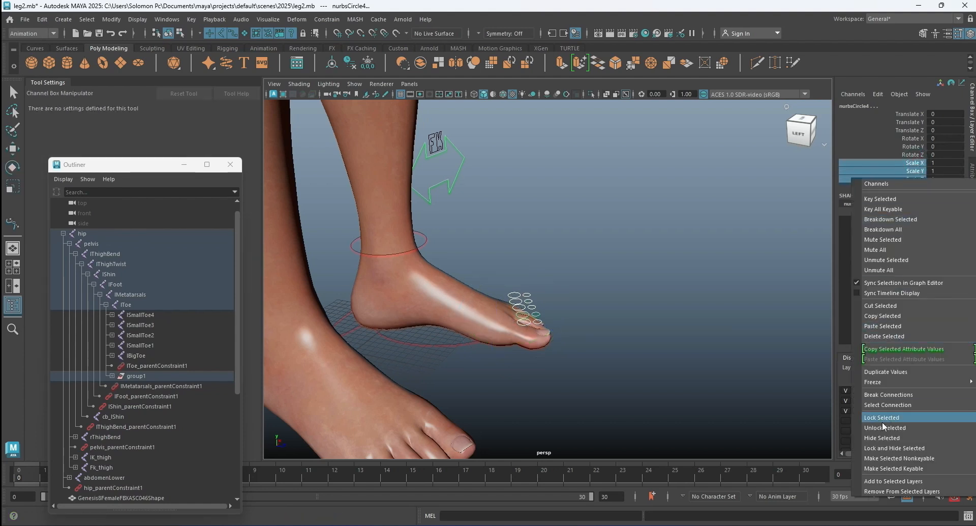
{"action": "left_click", "coordinate": [890, 448]}
{"action": "left_click", "coordinate": [640, 290]}
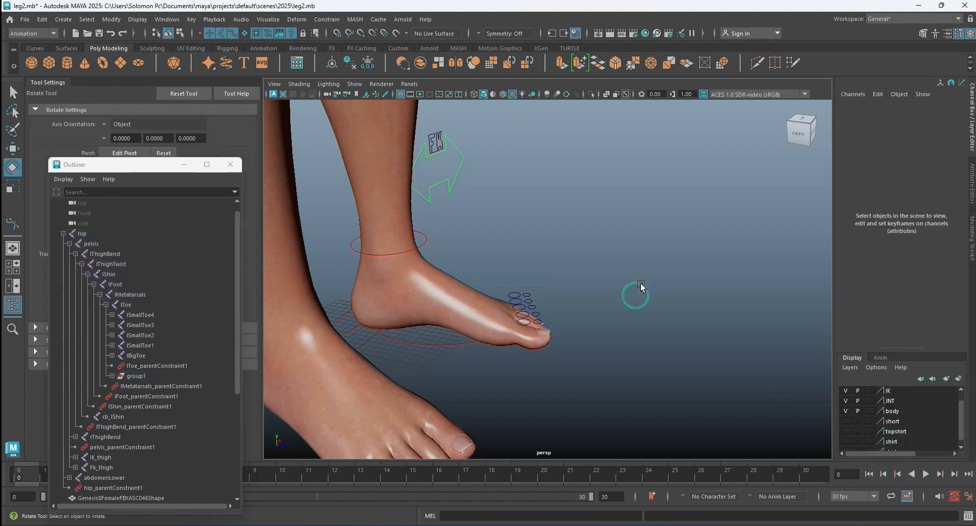
Show the short and topshirt layers to display the clothed character.
{"action": "left_click_drag", "start_coordinate": [653, 286], "coordinate": [583, 247], "text": "alt"}
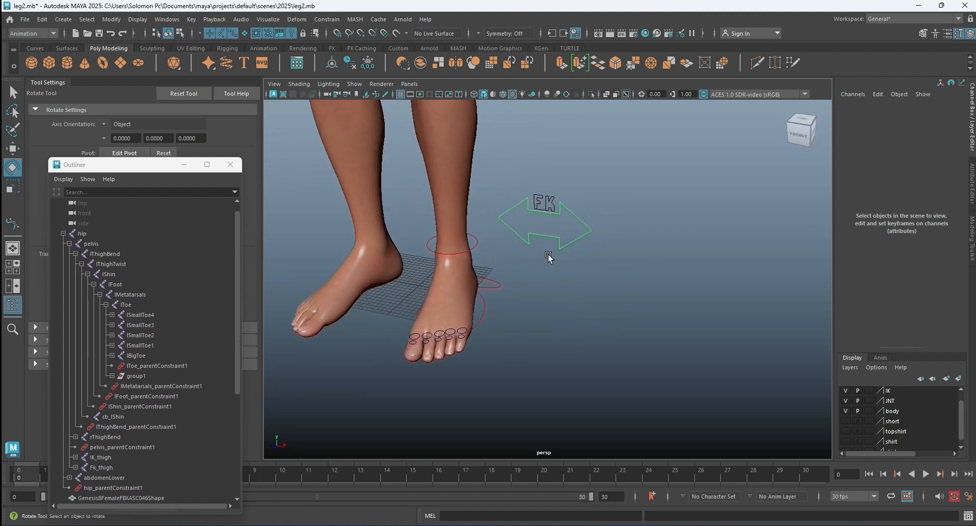
{"action": "middle_click_drag", "start_coordinate": [506, 285], "coordinate": [629, 338], "text": "alt"}
{"action": "right_click_drag", "start_coordinate": [629, 338], "coordinate": [594, 261], "text": "alt"}
{"action": "left_click_drag", "start_coordinate": [593, 257], "coordinate": [619, 254], "text": "alt"}
{"action": "scroll", "coordinate": [691, 384], "scroll_direction": "down", "scroll_amount": 3}
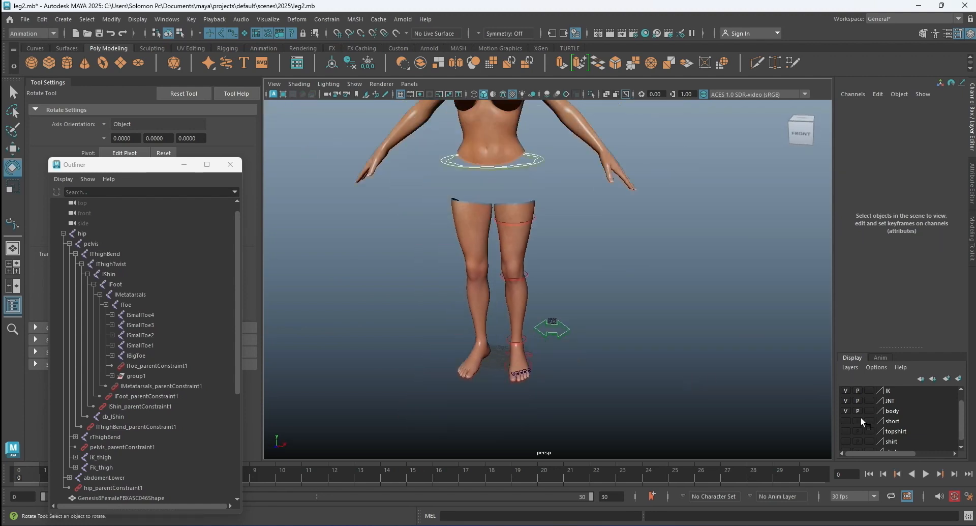
{"action": "left_click", "coordinate": [845, 421]}
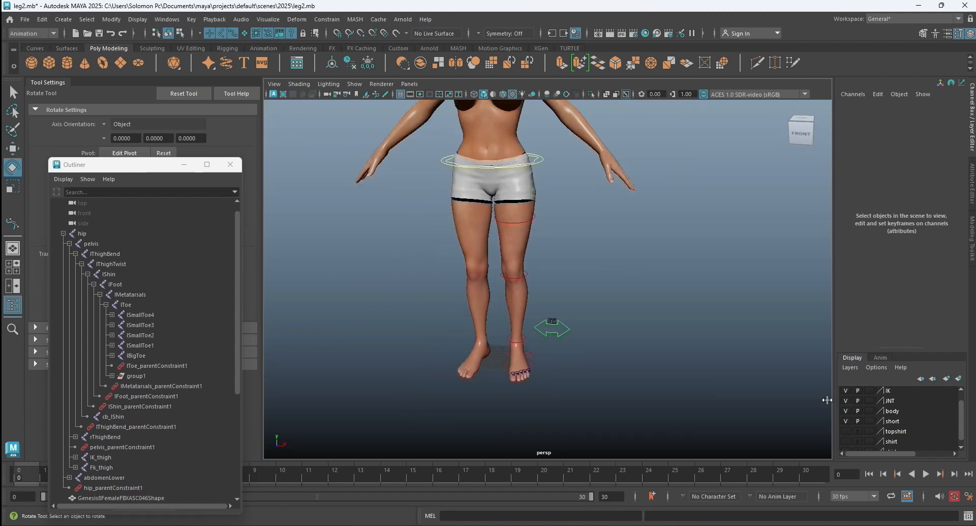
{"action": "left_click", "coordinate": [845, 431]}
{"action": "scroll", "coordinate": [636, 268], "scroll_direction": "down", "scroll_amount": 2}
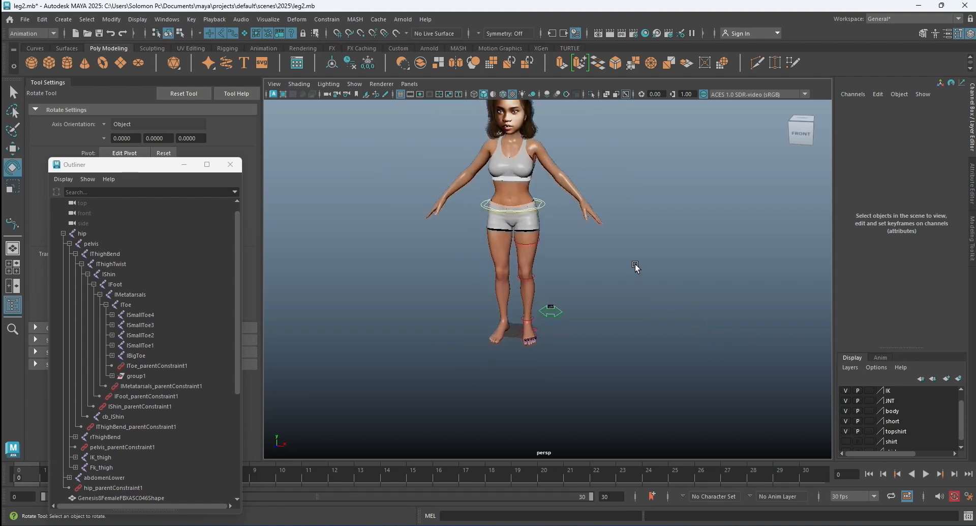
Rotate the left FK thigh control forward to raise the thigh and check the leg's deformation.
{"action": "left_click", "coordinate": [542, 245]}
{"action": "left_click_drag", "start_coordinate": [567, 180], "coordinate": [573, 208]}
{"action": "left_click_drag", "start_coordinate": [517, 235], "coordinate": [512, 184]}
{"action": "scroll", "coordinate": [625, 200], "scroll_direction": "up", "scroll_amount": 3}
{"action": "scroll", "coordinate": [625, 201], "scroll_direction": "down", "scroll_amount": 1}
{"action": "left_click_drag", "start_coordinate": [625, 200], "coordinate": [483, 214], "text": "alt"}
{"action": "middle_click_drag", "start_coordinate": [608, 240], "coordinate": [708, 266], "text": "alt"}
{"action": "scroll", "coordinate": [708, 267], "scroll_direction": "up", "scroll_amount": 3}
{"action": "left_click_drag", "start_coordinate": [509, 219], "coordinate": [637, 241], "text": "alt"}
Rotate the left FK knee control to bend the raised leg's shin downward.
{"action": "left_click", "coordinate": [636, 241]}
{"action": "left_click", "coordinate": [545, 245]}
{"action": "left_click_drag", "start_coordinate": [519, 248], "coordinate": [527, 291]}
{"action": "left_click_drag", "start_coordinate": [457, 272], "coordinate": [648, 330], "text": "alt"}
Set the Switch attribute on the leg's double-arrow control to 1 to change the leg from FK to IK.
{"action": "left_click", "coordinate": [639, 346]}
{"action": "left_click", "coordinate": [915, 196]}
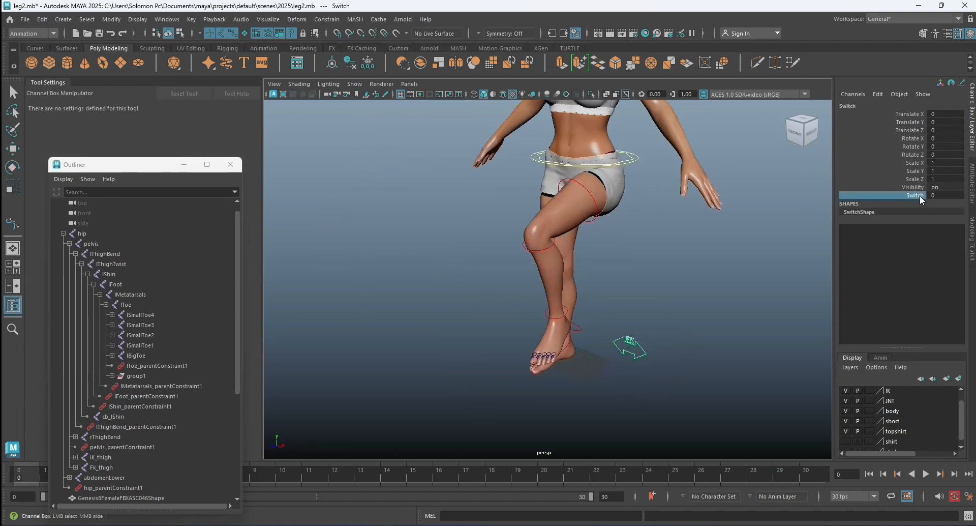
{"action": "middle_click_drag", "start_coordinate": [698, 245], "coordinate": [712, 246]}
Raise the left IK leg control about 20.56 units along Y to test how the knee bends in IK mode.
{"action": "left_click", "coordinate": [605, 350]}
{"action": "key", "text": "e"}
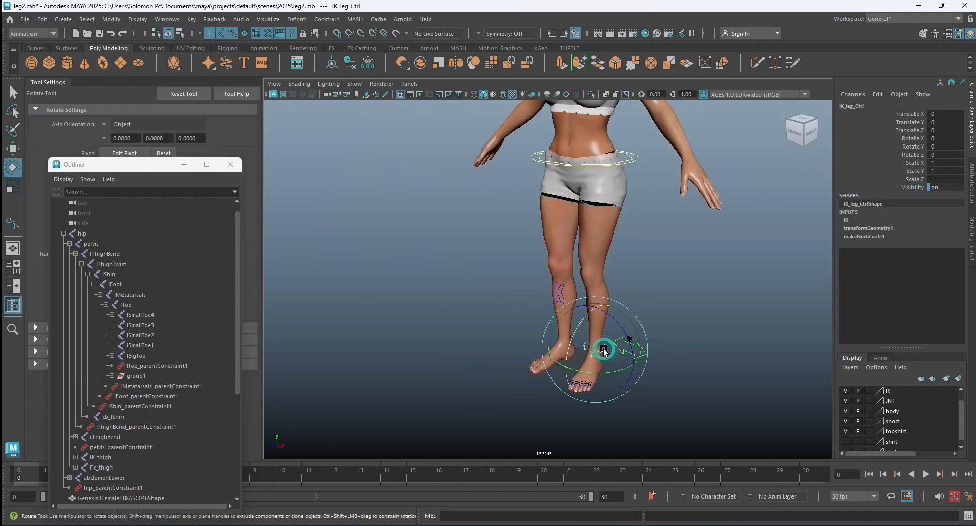
{"action": "key", "text": "w"}
{"action": "left_click_drag", "start_coordinate": [593, 299], "coordinate": [597, 264]}
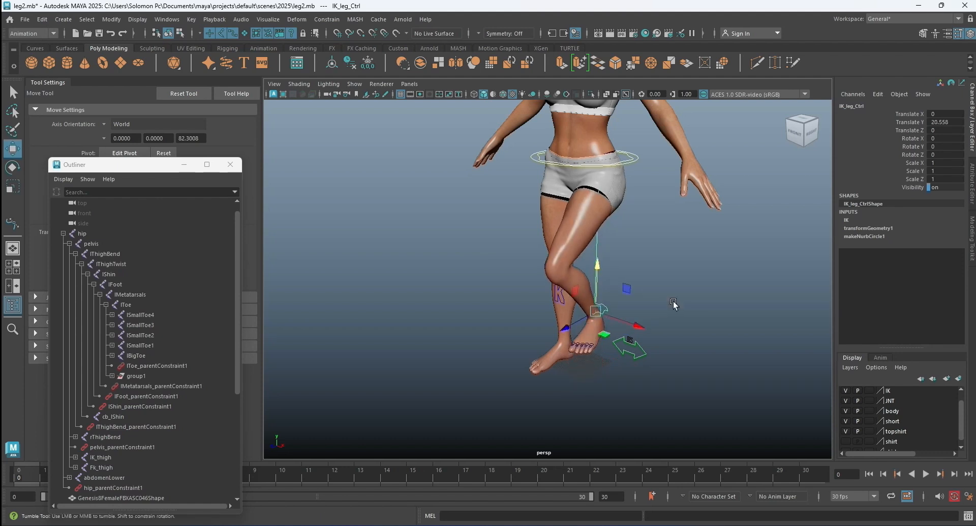
Toggle the leg's Switch attribute to 0 and back to 1 to compare the FK and IK poses.
{"action": "left_click_drag", "start_coordinate": [673, 305], "coordinate": [632, 311], "text": "alt"}
{"action": "left_click", "coordinate": [653, 371]}
{"action": "left_click", "coordinate": [909, 195]}
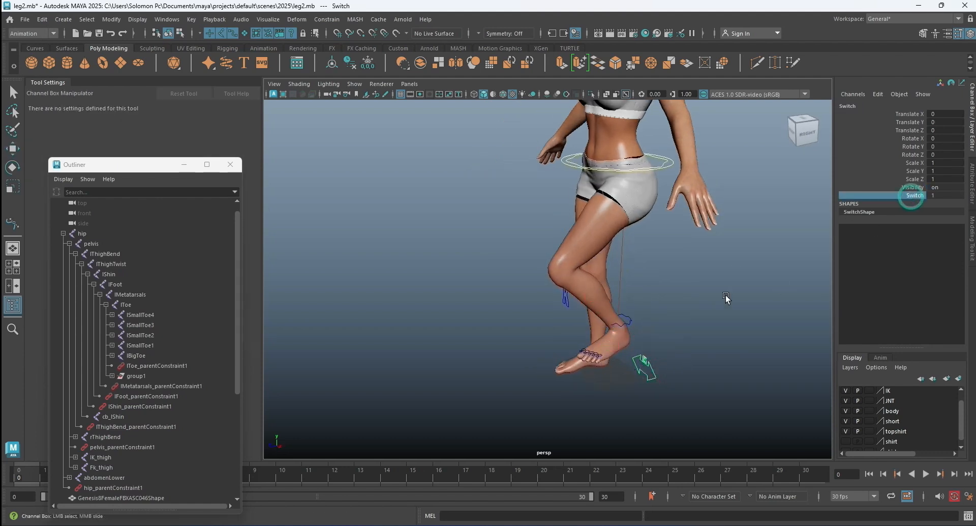
{"action": "middle_click_drag", "start_coordinate": [714, 282], "coordinate": [580, 282]}
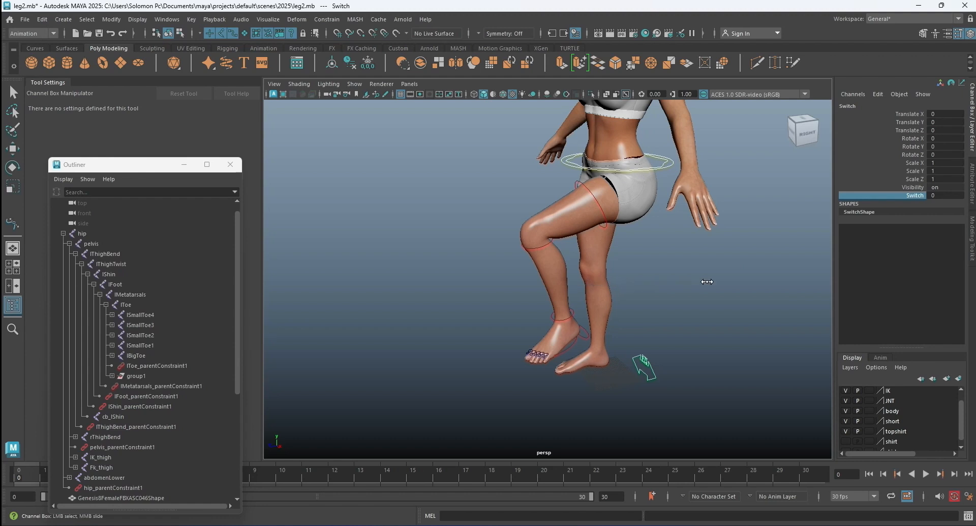
{"action": "middle_click_drag", "start_coordinate": [707, 281], "coordinate": [798, 279]}
Clear the selection and save the leg rig scene.
{"action": "key", "text": "w"}
{"action": "left_click", "coordinate": [692, 285]}
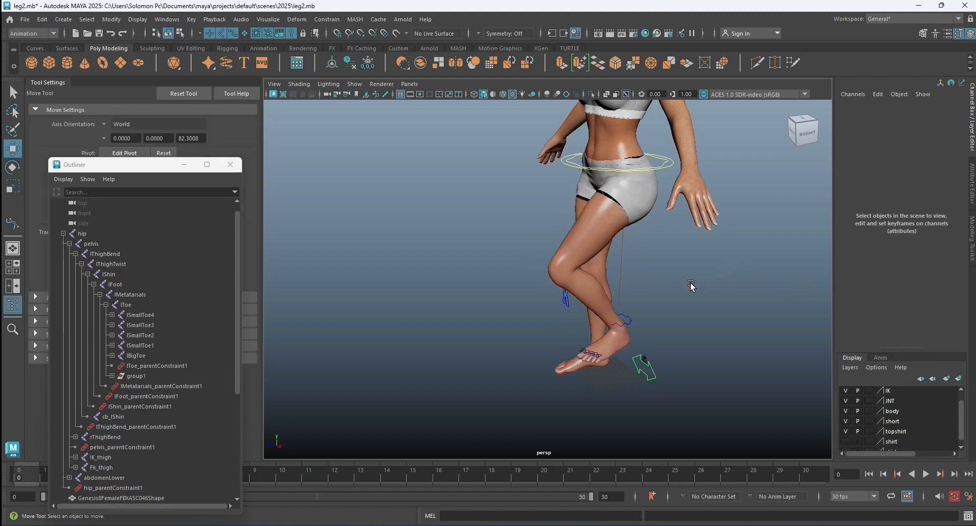
{"action": "key", "text": "ctrl+s"}
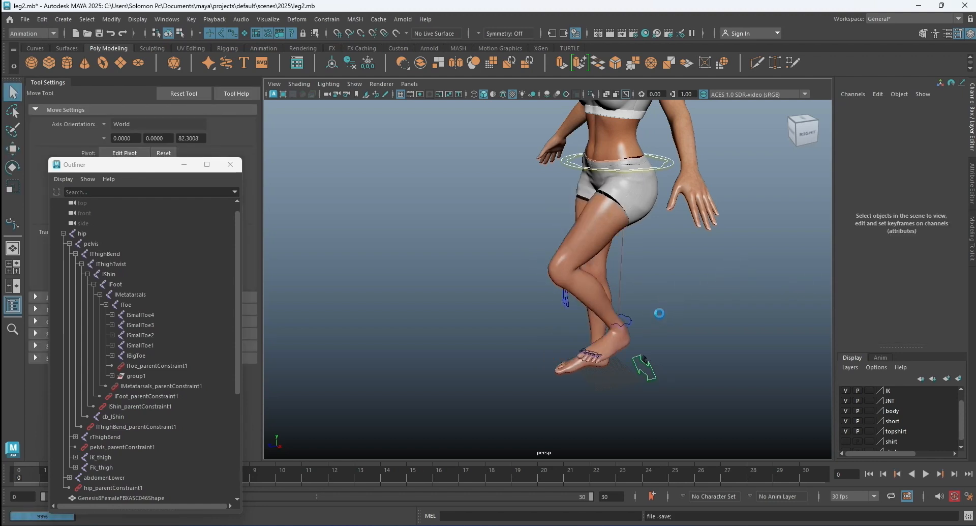